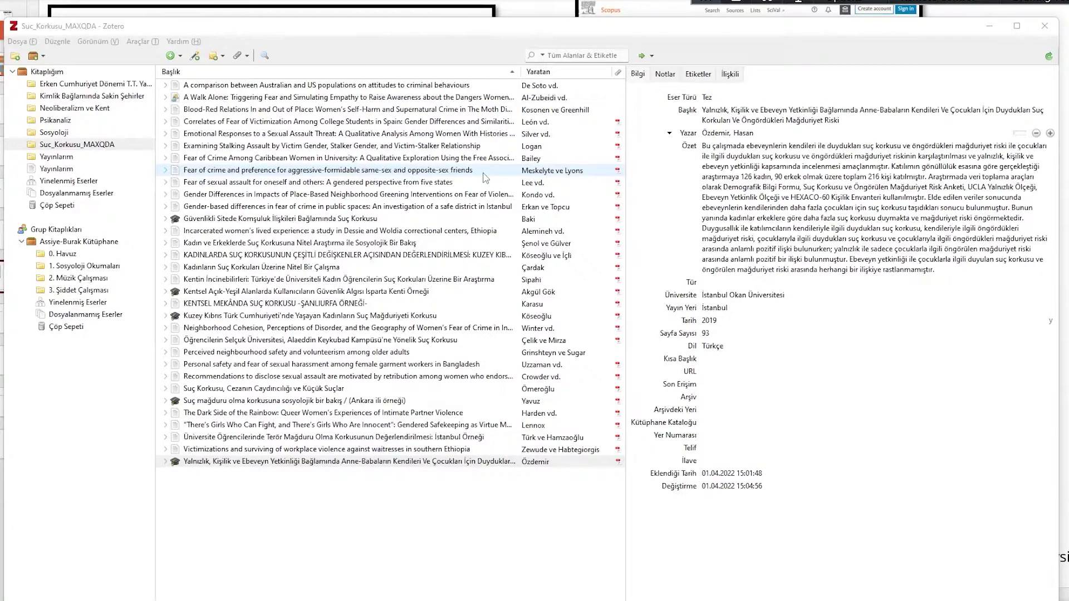
Examine the item type, title, authors and abstract of "A comparison between Australian and US populations on attitudes to criminal behaviours"
{"action": "left_click", "coordinate": [353, 87]}
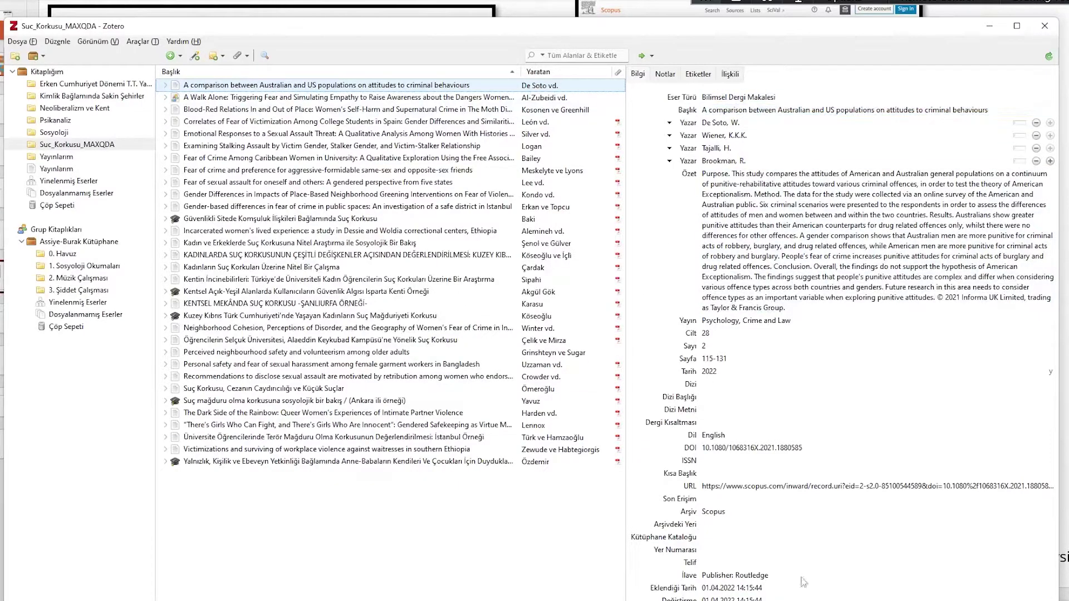
{"action": "left_click", "coordinate": [890, 130]}
{"action": "key", "text": "Return"}
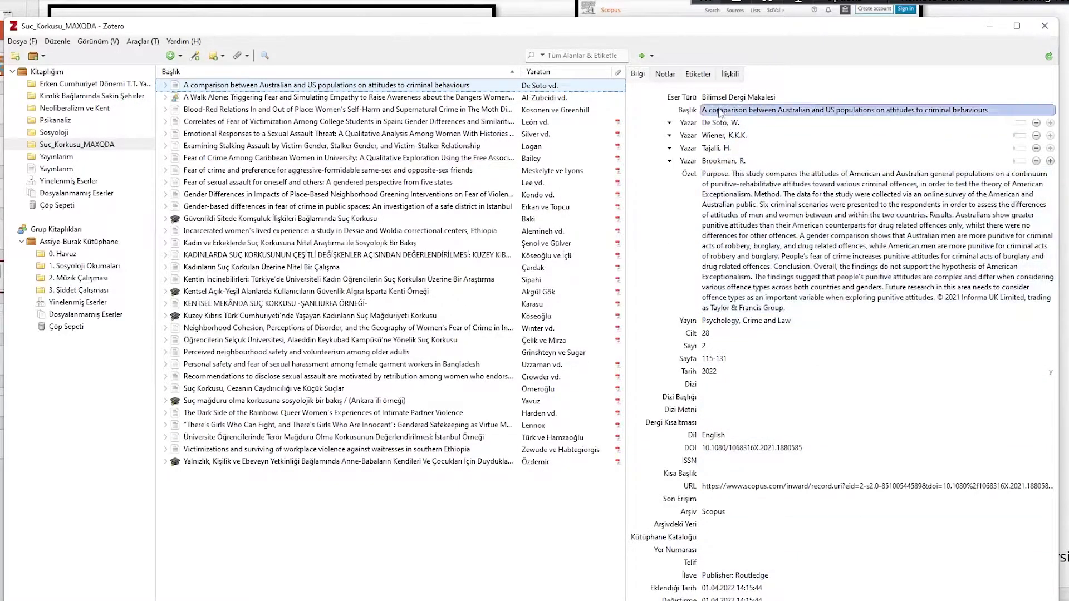
{"action": "left_click", "coordinate": [691, 103]}
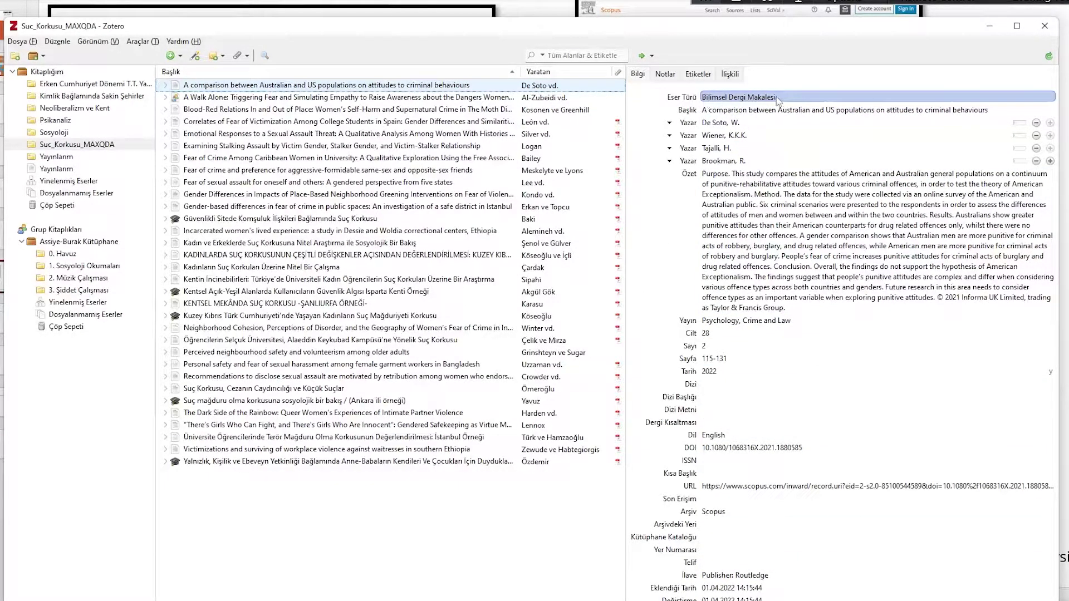
{"action": "left_click", "coordinate": [749, 111]}
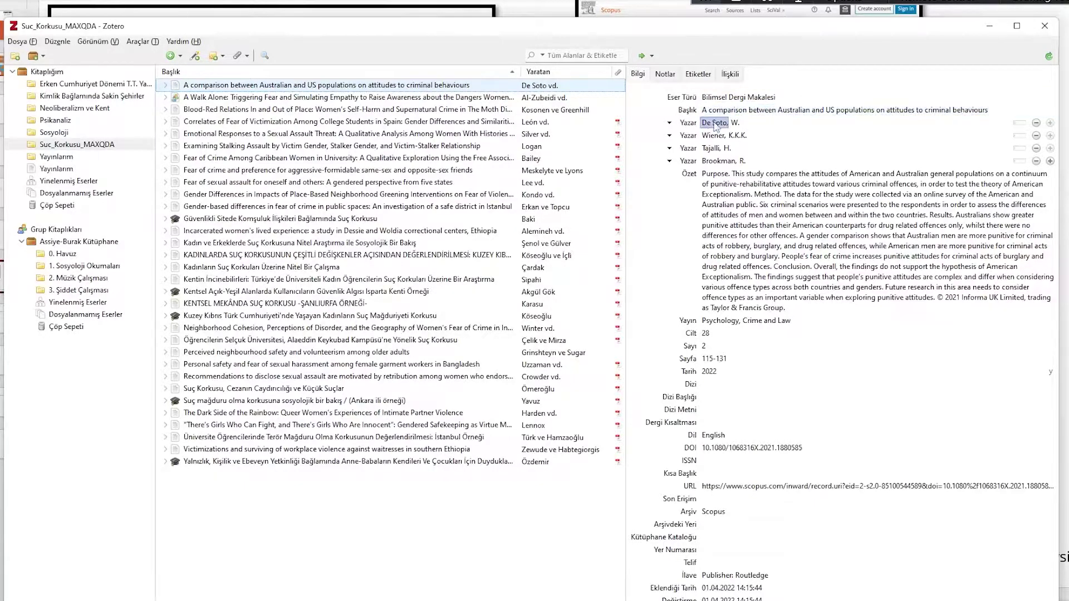
{"action": "left_click", "coordinate": [752, 124]}
{"action": "left_click", "coordinate": [750, 199]}
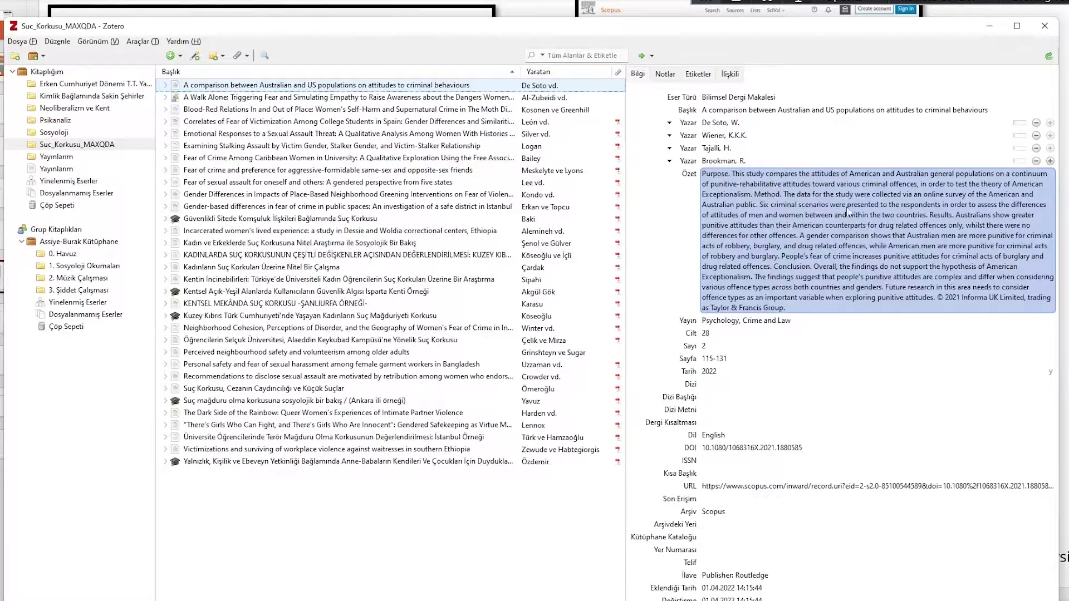
Try appending the text "asdsa" to the end of the article's abstract, and remove it again
{"action": "triple_click", "coordinate": [839, 213]}
{"action": "key", "text": "ctrl+a"}
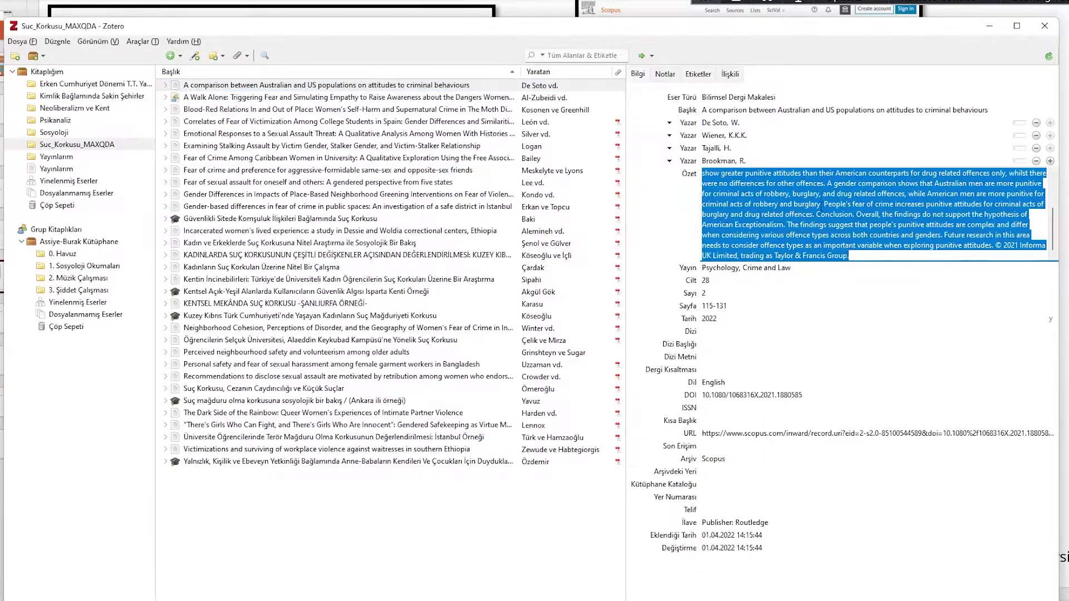
{"action": "left_click", "coordinate": [868, 257]}
{"action": "type", "text": "asdsa"}
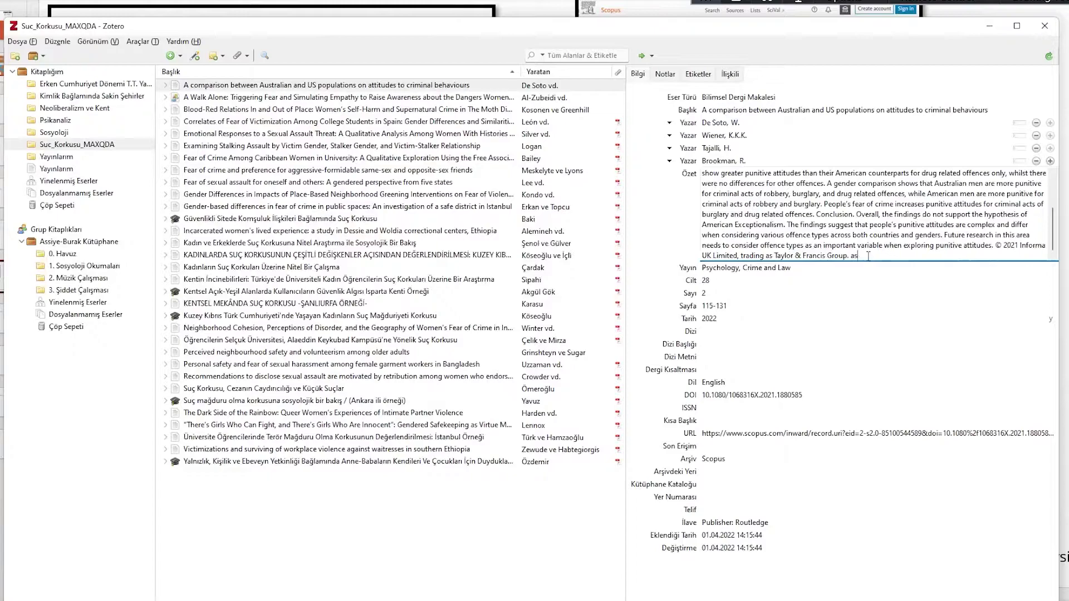
{"action": "key", "text": "BackSpace"}
{"action": "key", "text": "BackSpace"}
{"action": "key", "text": "BackSpace"}
{"action": "key", "text": "BackSpace"}
{"action": "key", "text": "BackSpace"}
{"action": "left_click", "coordinate": [679, 244]}
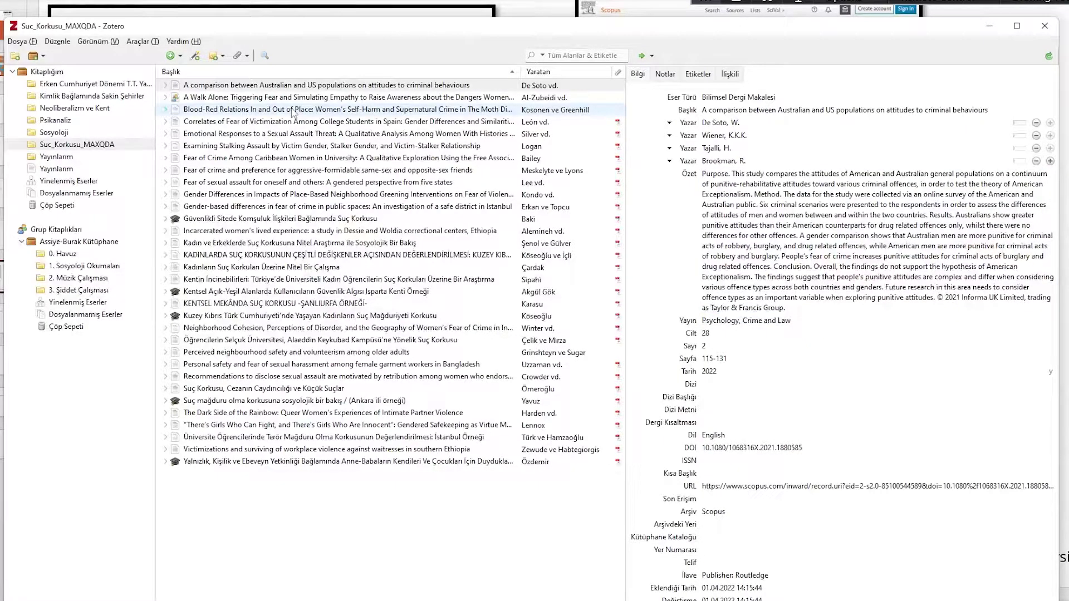
Review the abstracts of several entries, from "Blood-Red Relations In and Out of Place" through "Kentsel Açık-Yeşil Alanlarda Kullanıcıların Güvenlik Algısı"
{"action": "left_click", "coordinate": [293, 110]}
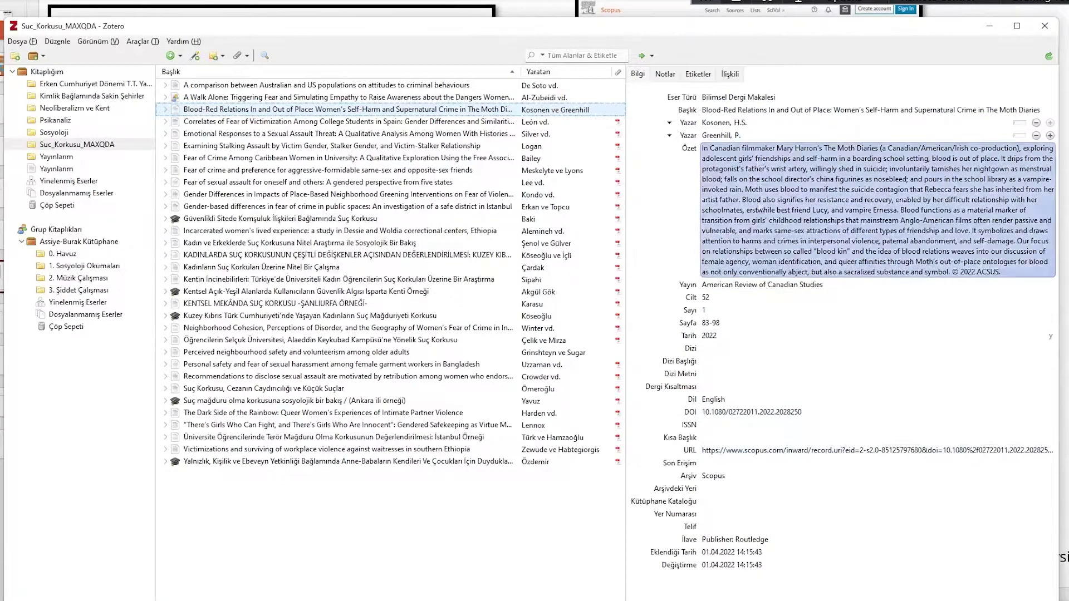
{"action": "key", "text": "Down"}
{"action": "key", "text": "Down"}
{"action": "key", "text": "Down"}
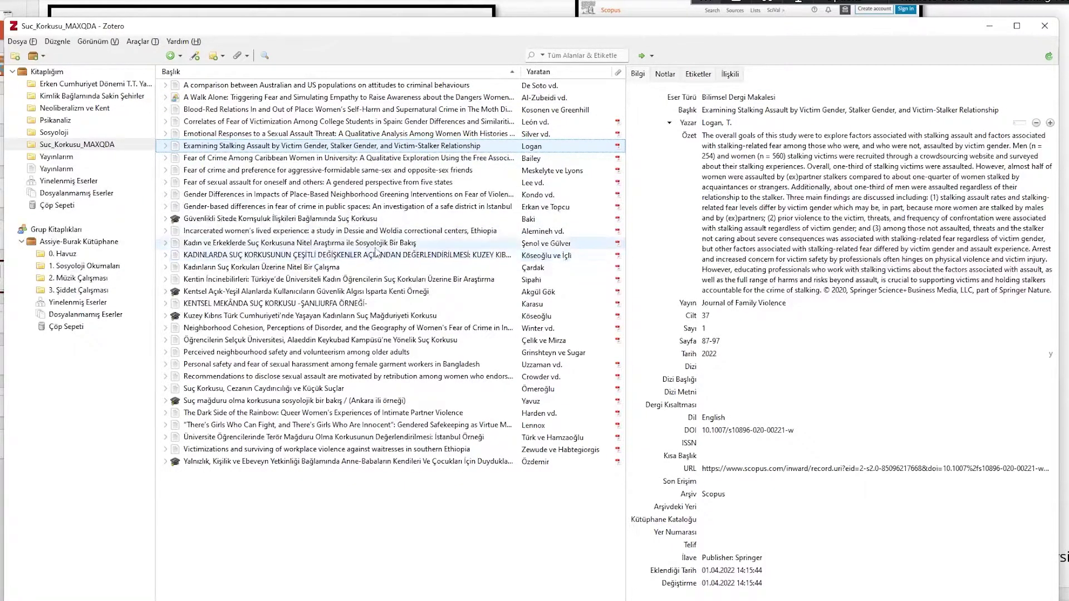
{"action": "left_click", "coordinate": [376, 247]}
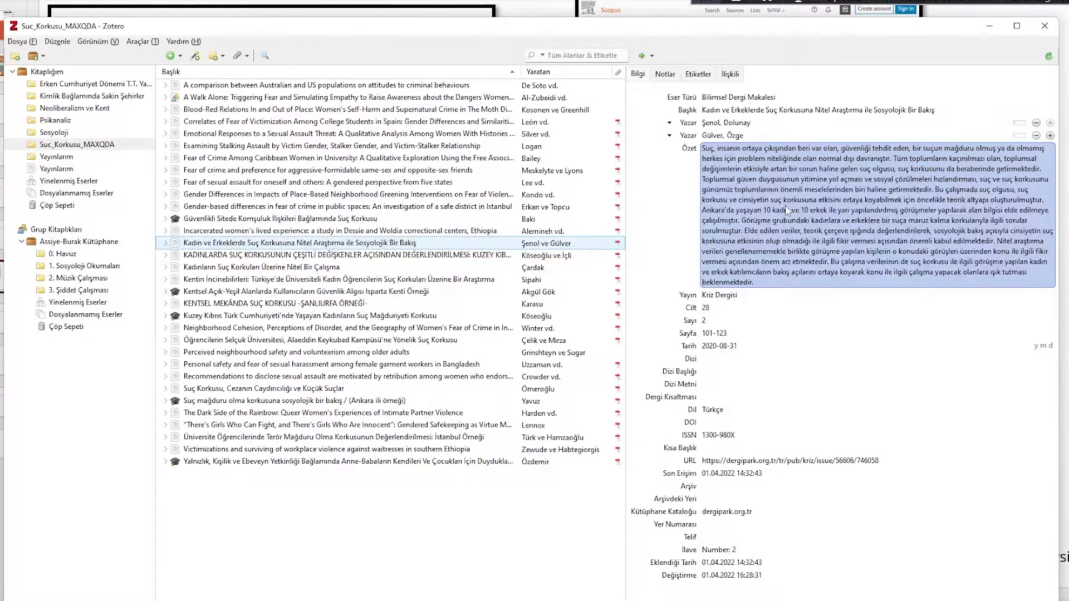
{"action": "left_click", "coordinate": [263, 292]}
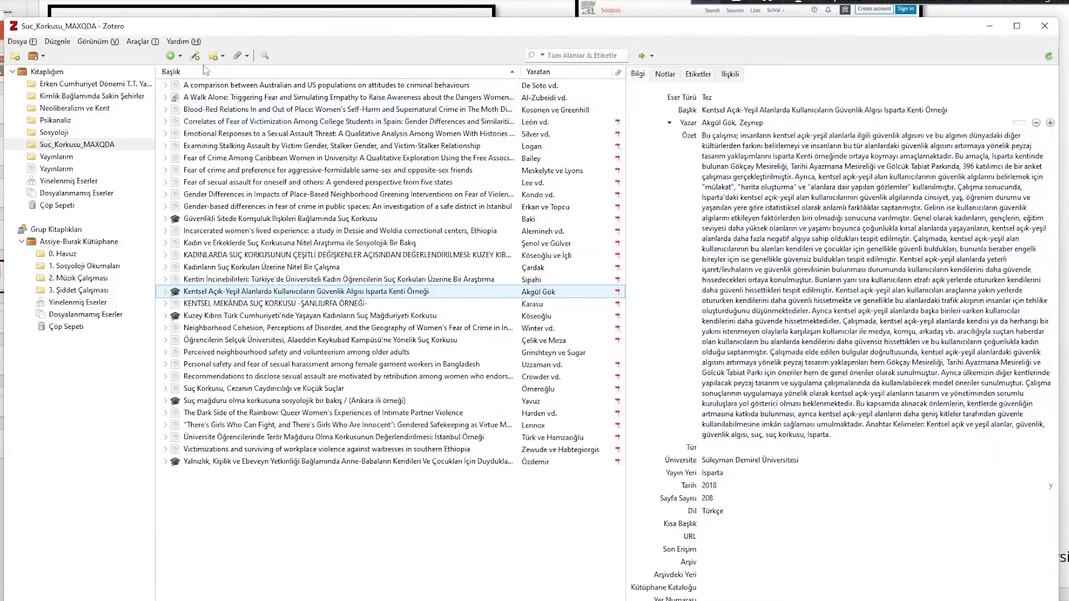
Check the item types offered for a new entry and inspect the details of the Güvenlikli Sitede and Kentsel Açık-Yeşil theses
{"action": "left_click", "coordinate": [171, 56]}
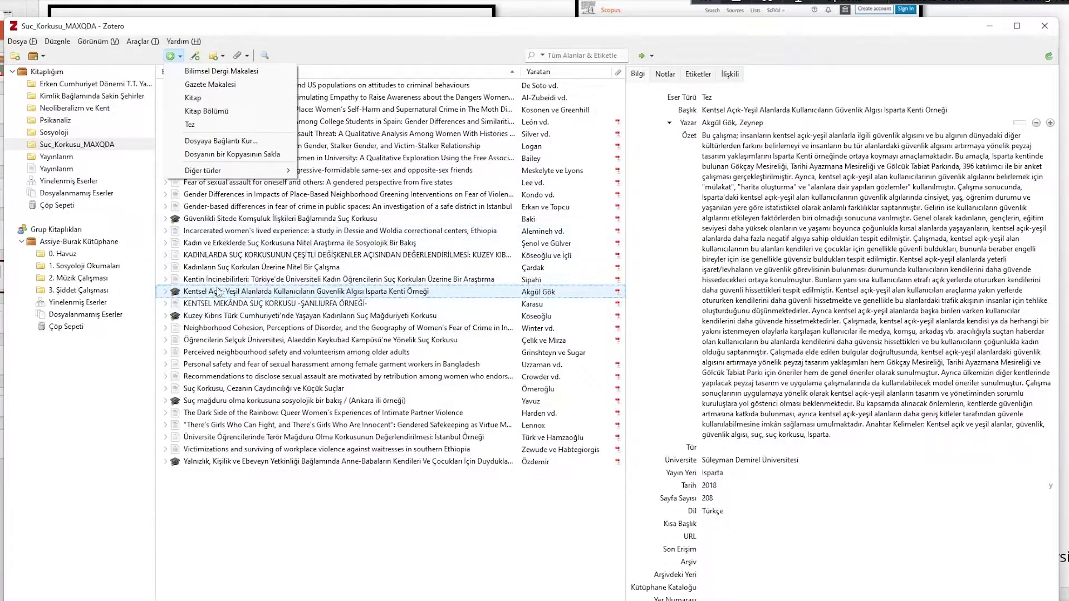
{"action": "left_click", "coordinate": [225, 224]}
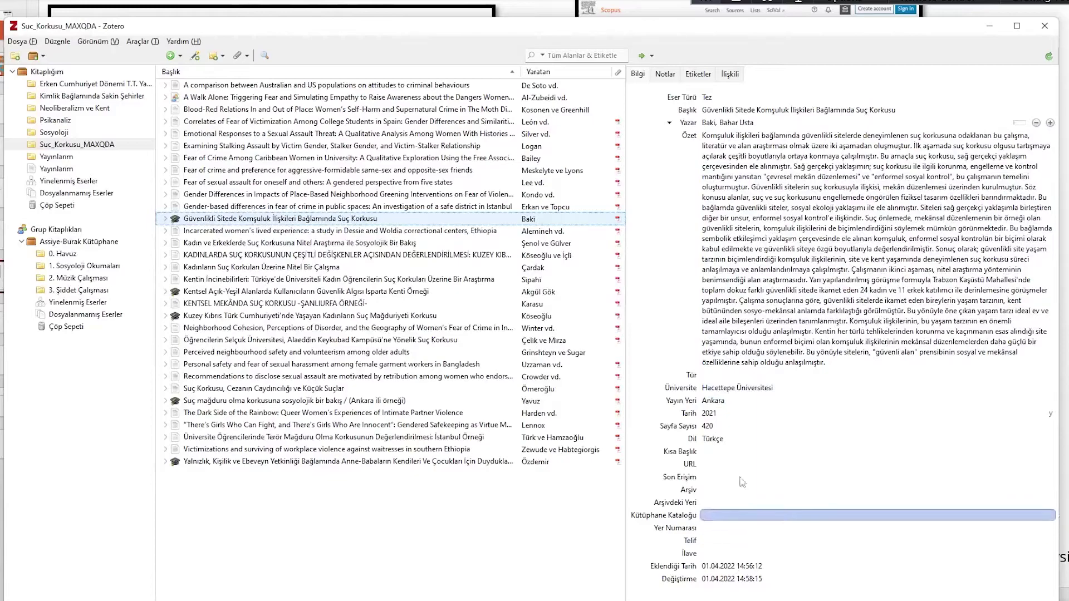
{"action": "left_click", "coordinate": [379, 292]}
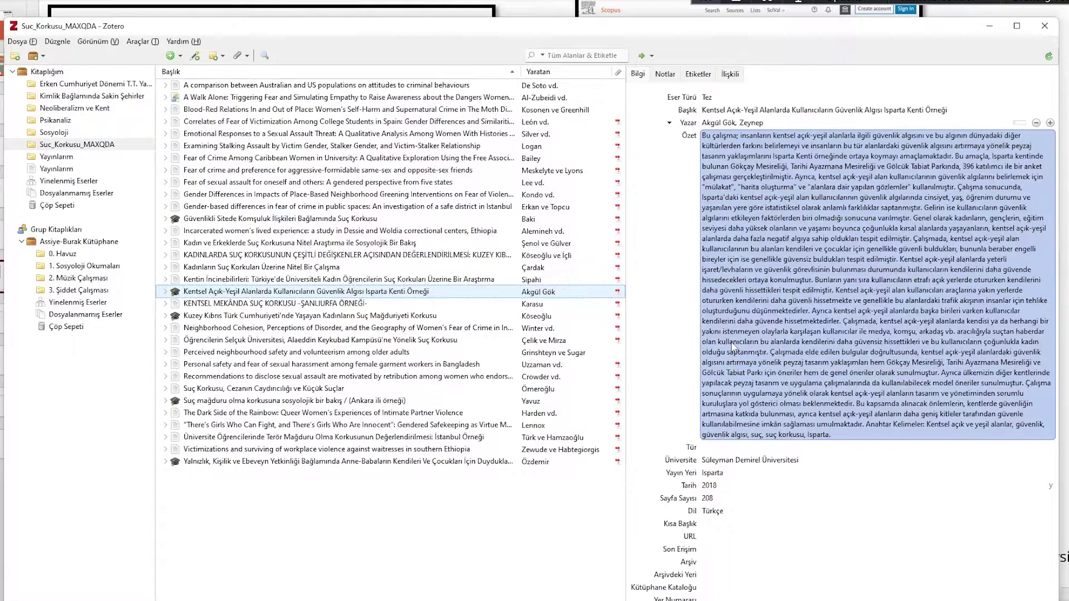
Compare the item type of the thesis "Güvenlikli Sitede Komşuluk İlişkileri" with that of the article "Correlates of Fear of Victimization"
{"action": "left_click", "coordinate": [535, 218]}
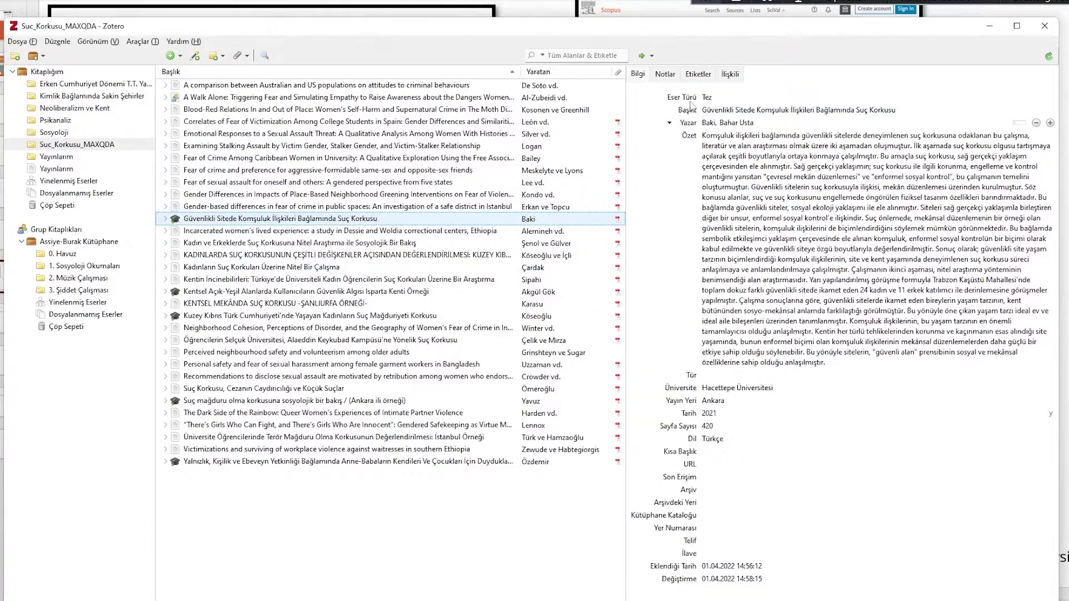
{"action": "left_click", "coordinate": [283, 121]}
{"action": "left_click", "coordinate": [724, 110]}
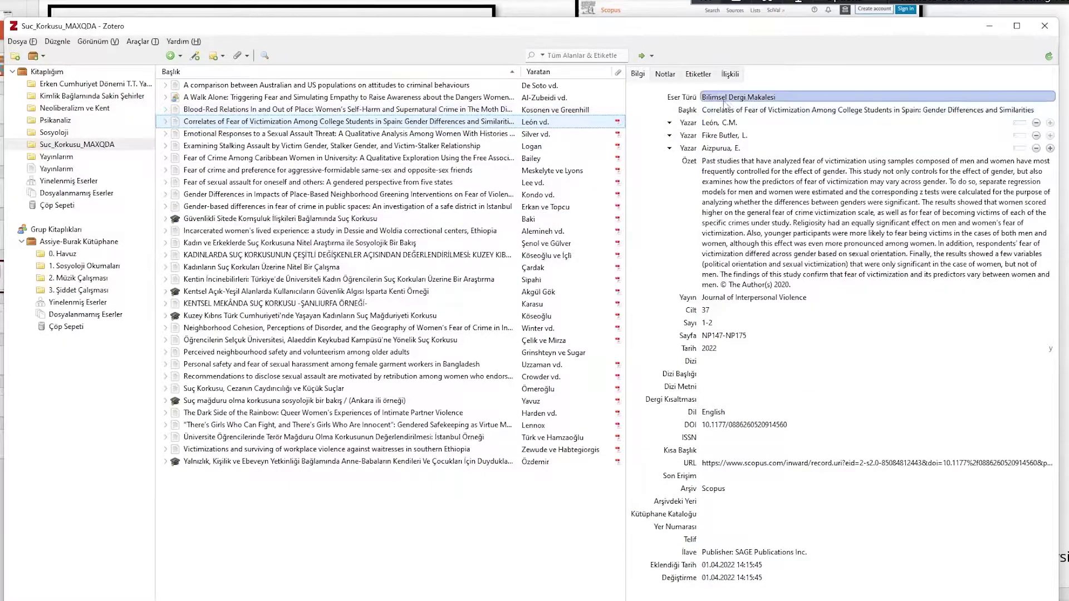
{"action": "left_click", "coordinate": [334, 218]}
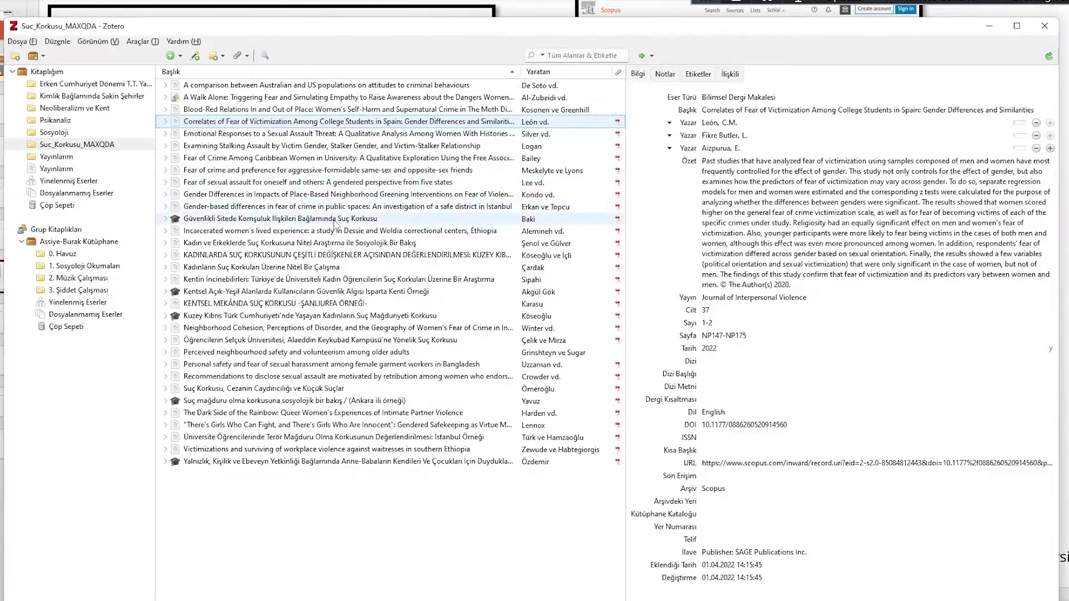
{"action": "left_click", "coordinate": [739, 98]}
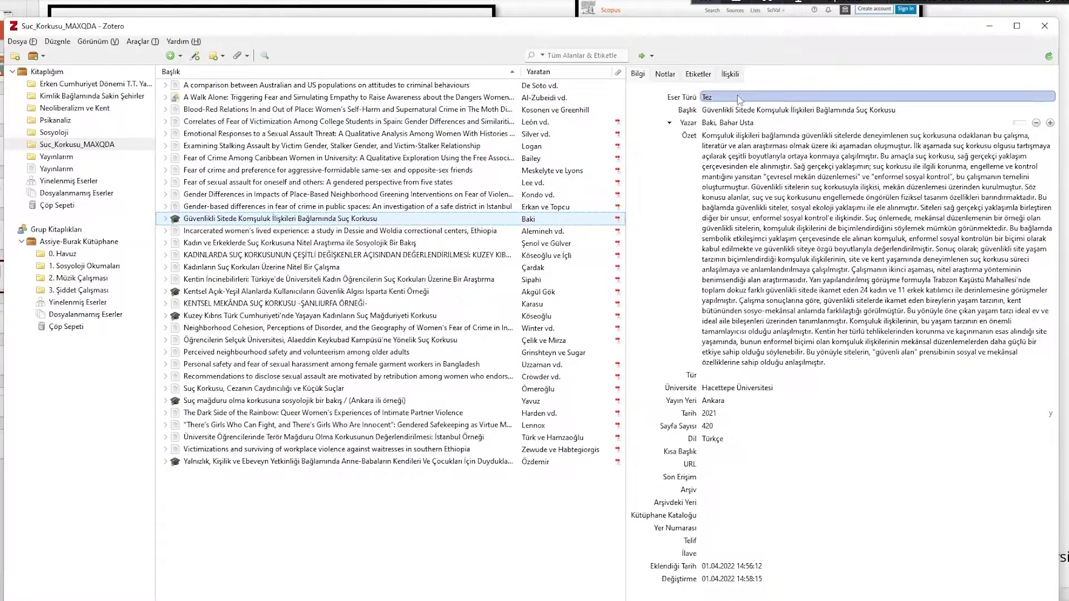
{"action": "left_click", "coordinate": [333, 291]}
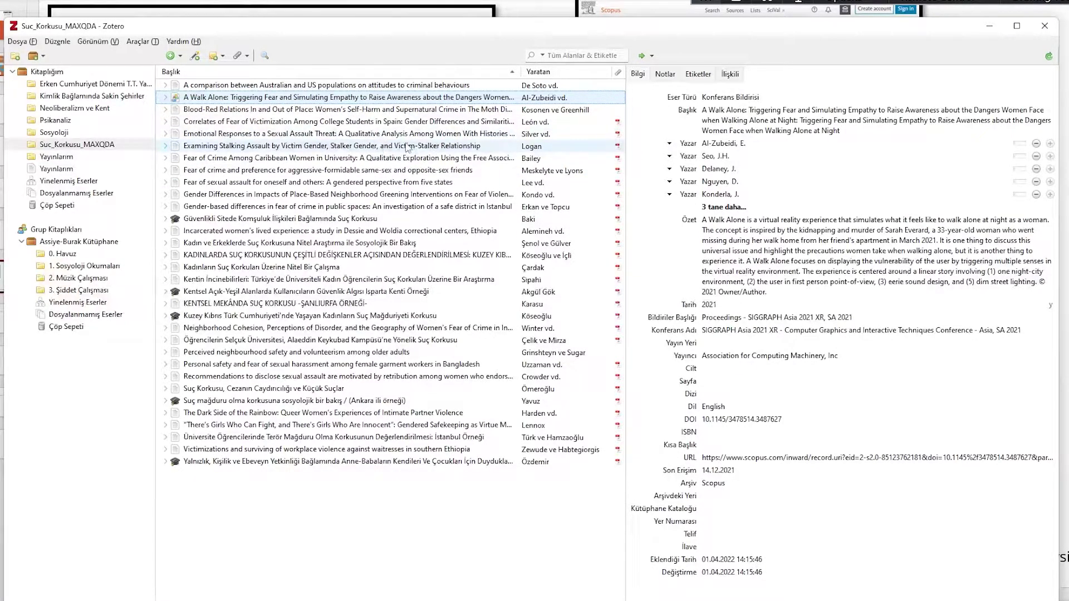
Examine the title, authors and conference details of the "A Walk Alone" conference paper
{"action": "left_click", "coordinate": [704, 287]}
{"action": "left_click", "coordinate": [725, 131]}
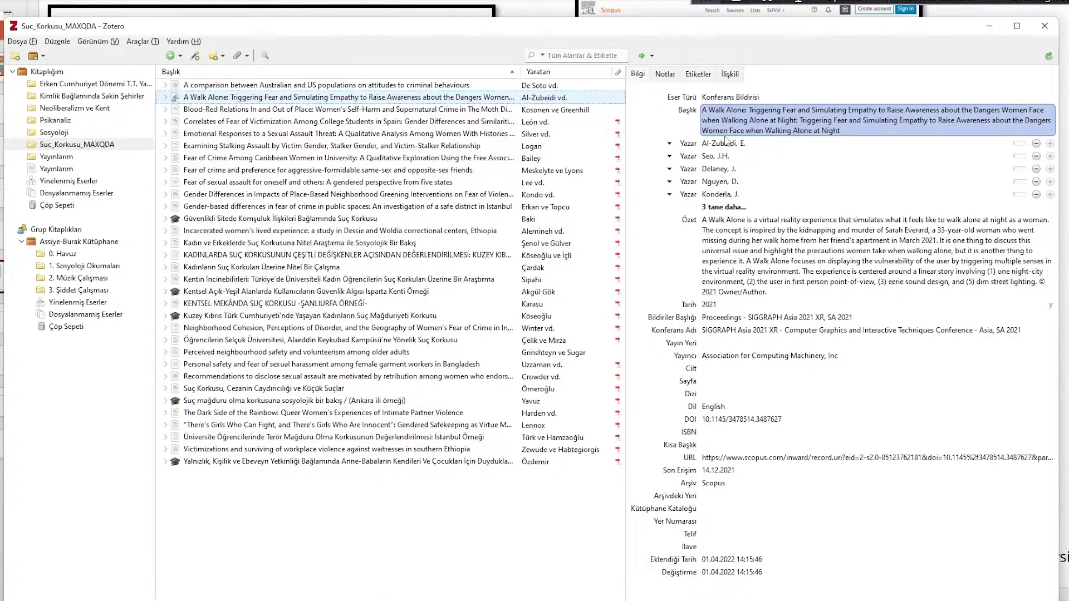
{"action": "left_click", "coordinate": [724, 156]}
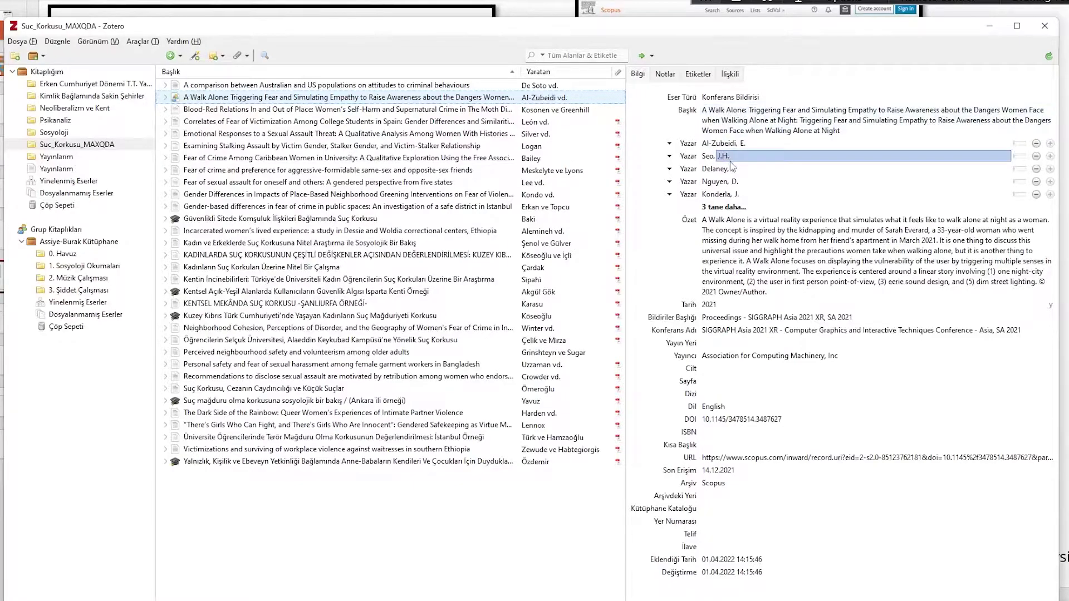
Inspect the URL and abstract fields of the article comparing Australian and US attitudes to criminal behaviours
{"action": "left_click", "coordinate": [305, 84]}
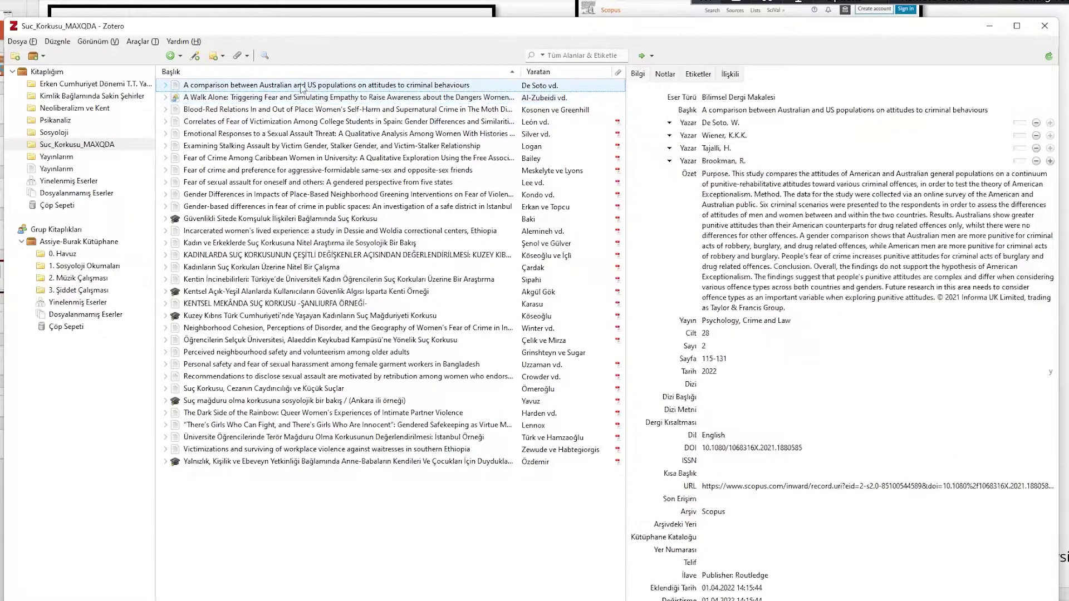
{"action": "left_click", "coordinate": [871, 488]}
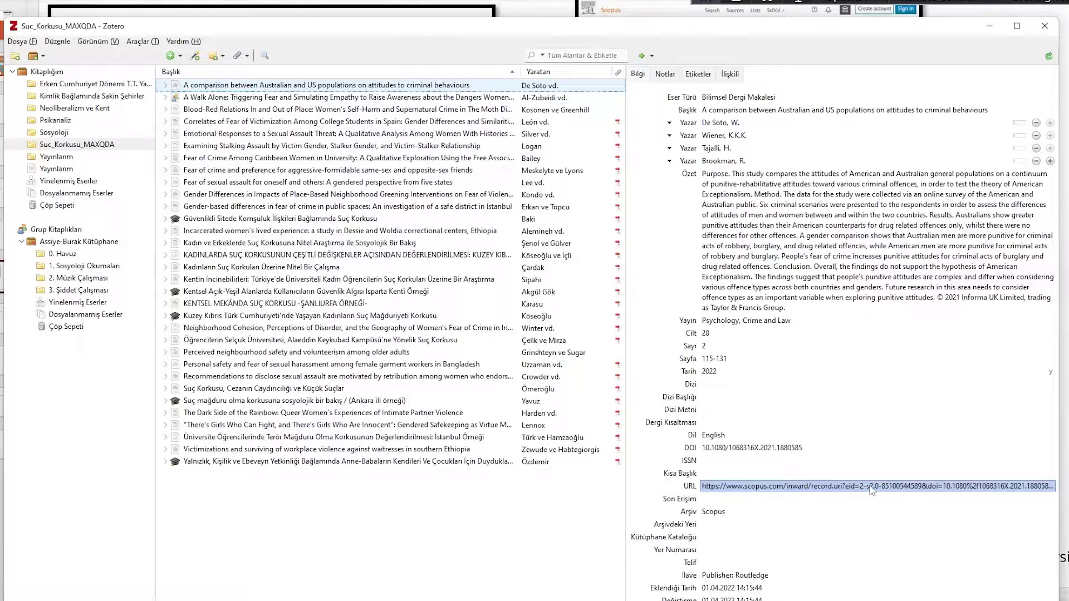
{"action": "left_click", "coordinate": [779, 247]}
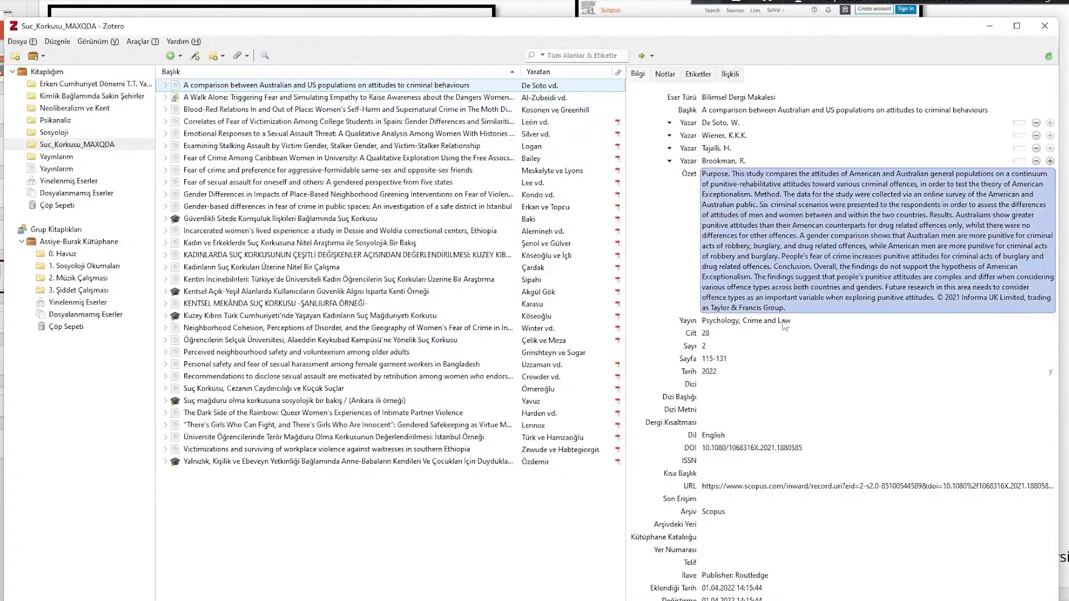
{"action": "key", "text": "Escape"}
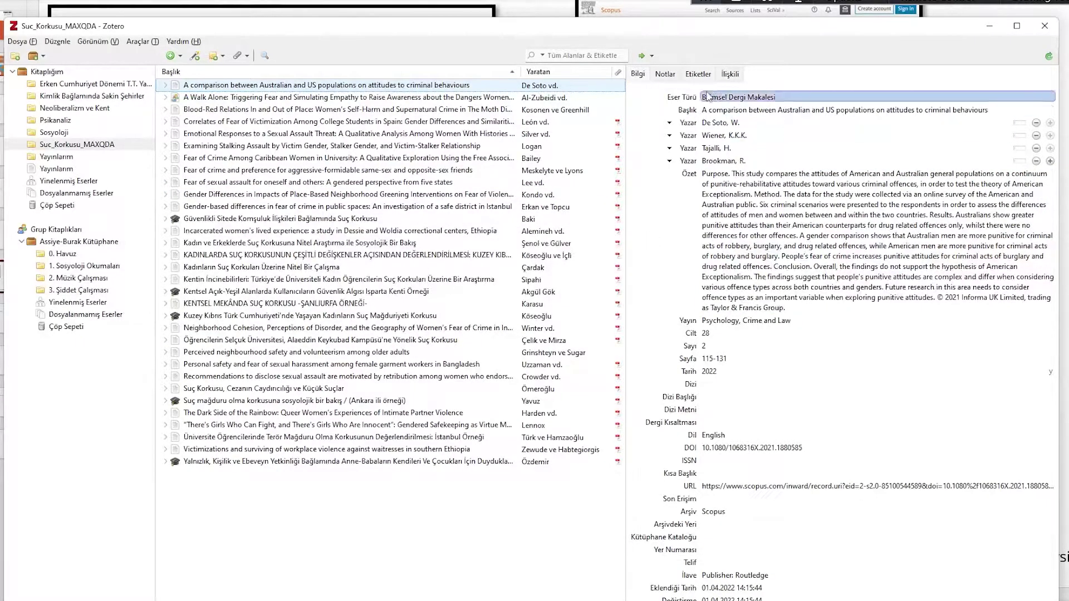
View the tags of the Australian-US comparison article and the Güvenlikli Sitede thesis, starting a blank tag on the thesis and discarding it
{"action": "left_click", "coordinate": [697, 74]}
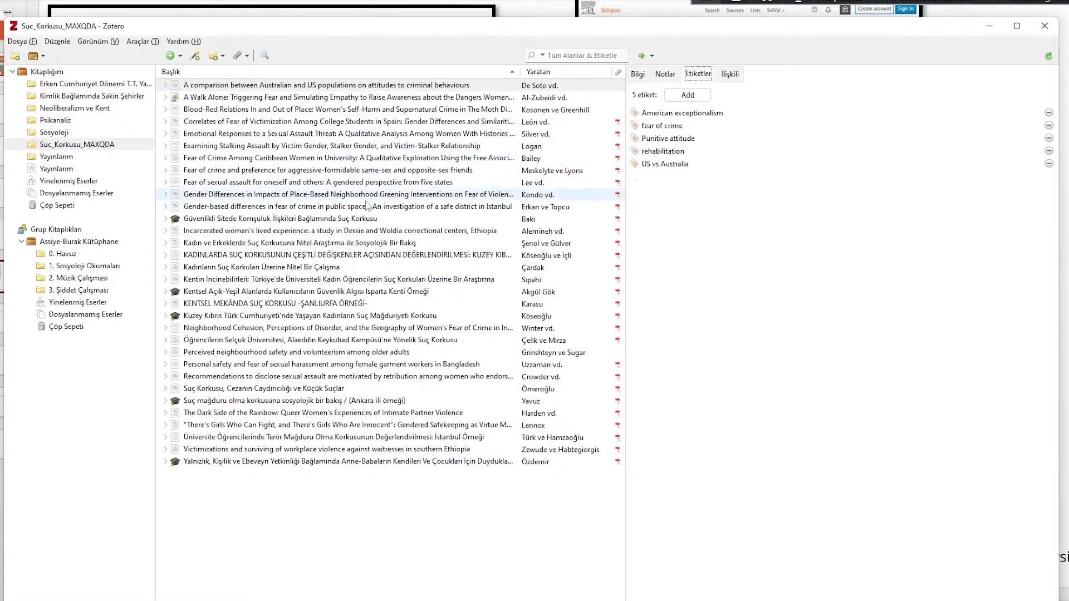
{"action": "left_click", "coordinate": [339, 222]}
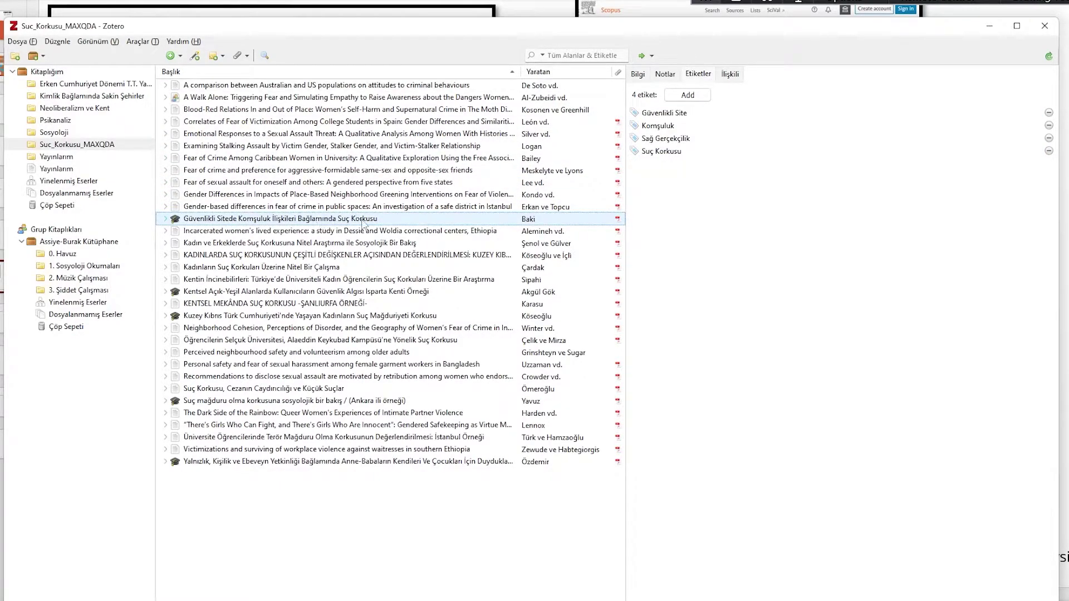
{"action": "left_click", "coordinate": [693, 99]}
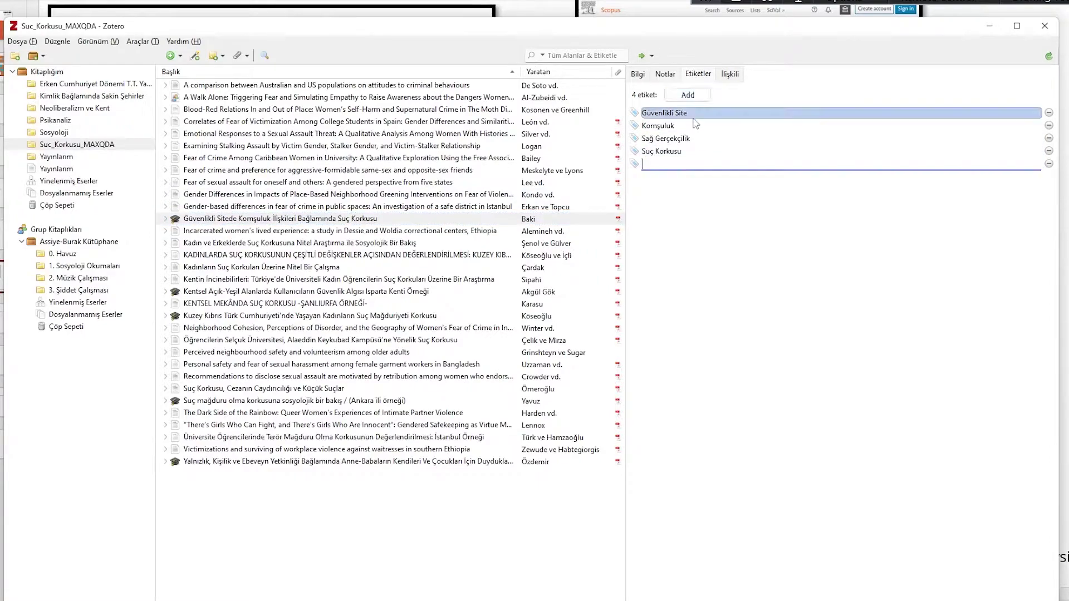
{"action": "left_click", "coordinate": [1048, 163]}
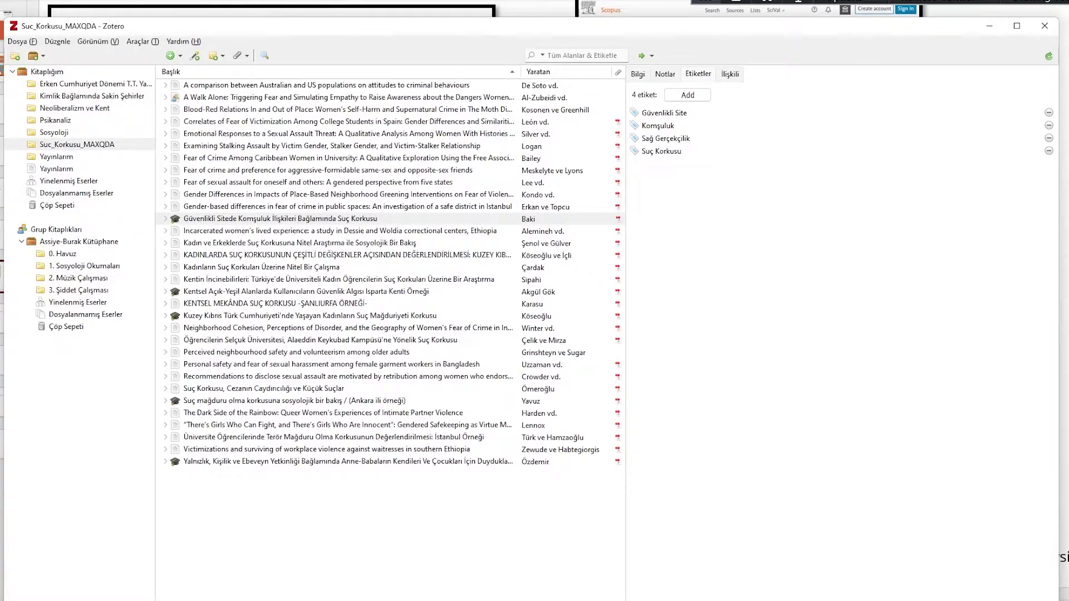
Review the tags of further entries, including "Kadın ve Erkeklerde Suç Korkusuna", "Kentsel Açık-Yeşil Alanlarda" and "Perceived neighbourhood safety and volunteerism among older adults"
{"action": "left_click", "coordinate": [390, 242]}
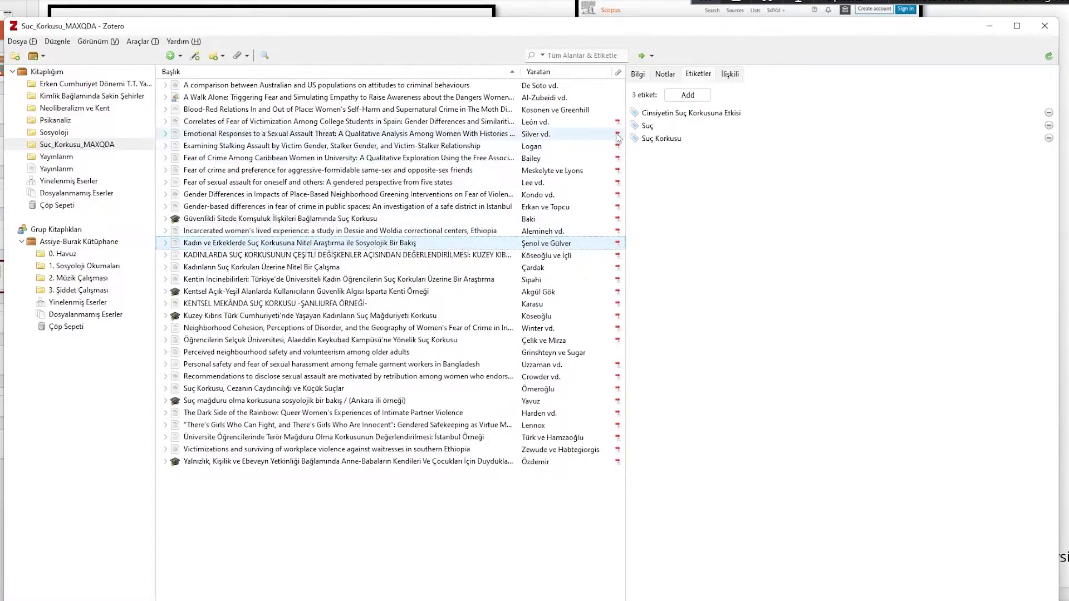
{"action": "left_click", "coordinate": [410, 280]}
{"action": "left_click", "coordinate": [401, 291]}
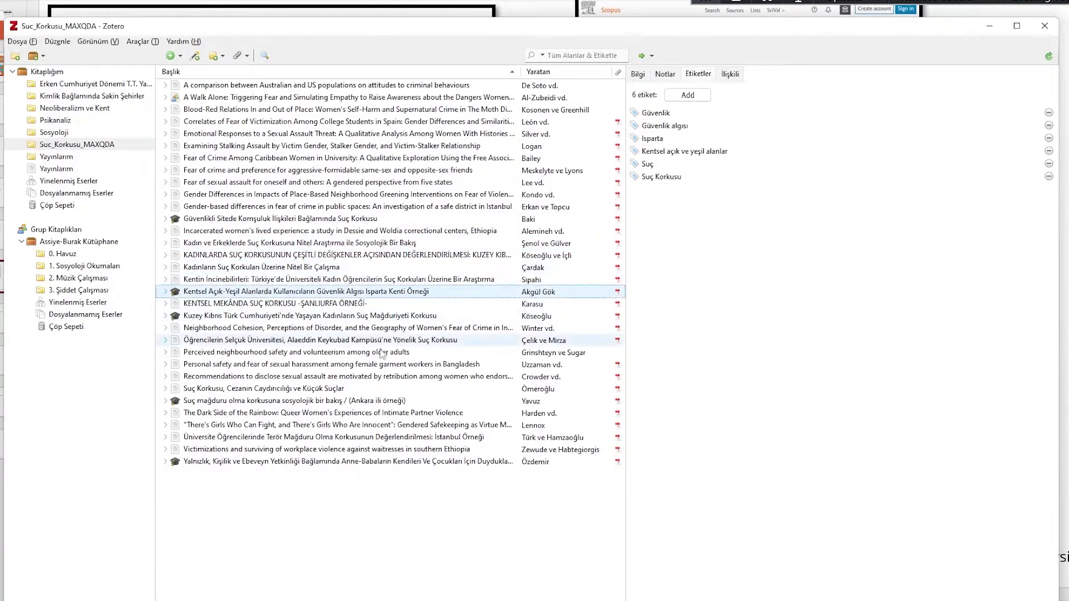
{"action": "left_click", "coordinate": [381, 352]}
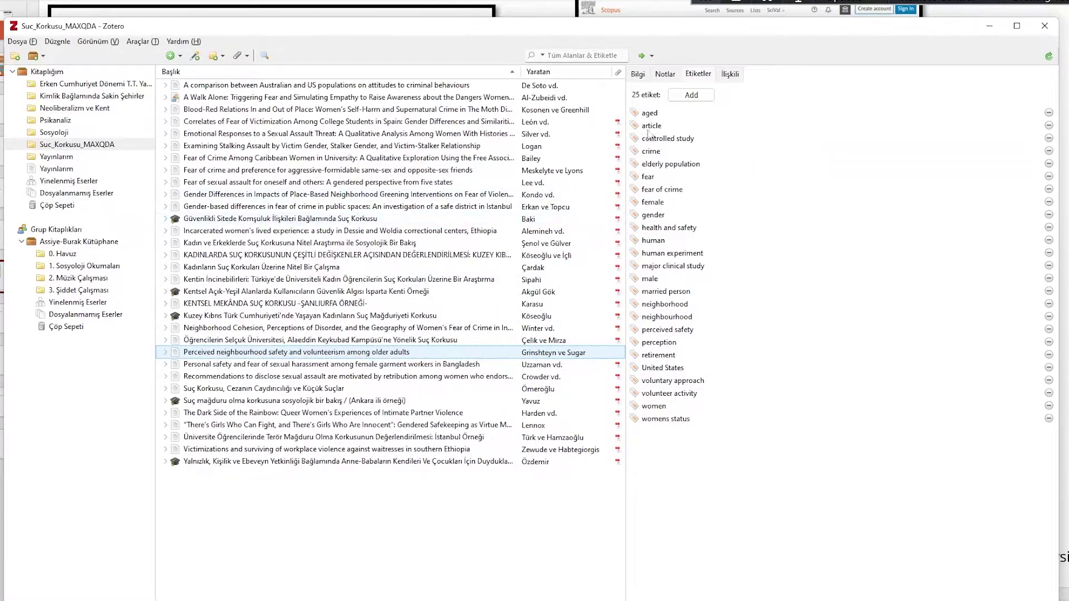
Open the References note attached to "Perceived neighbourhood safety and volunteerism among older adults"
{"action": "left_click", "coordinate": [665, 74]}
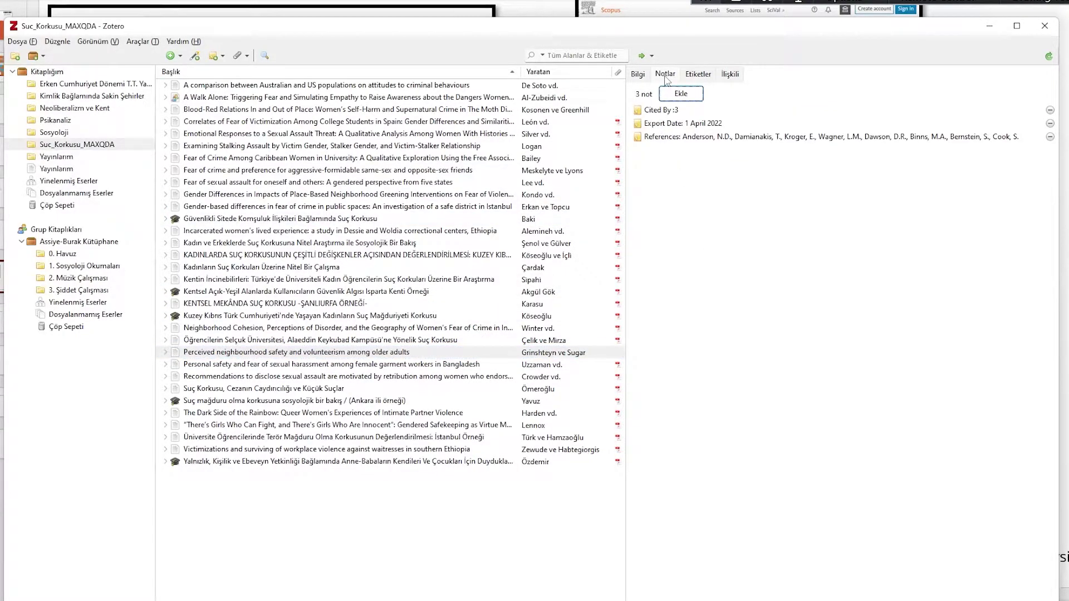
{"action": "double_click", "coordinate": [697, 144]}
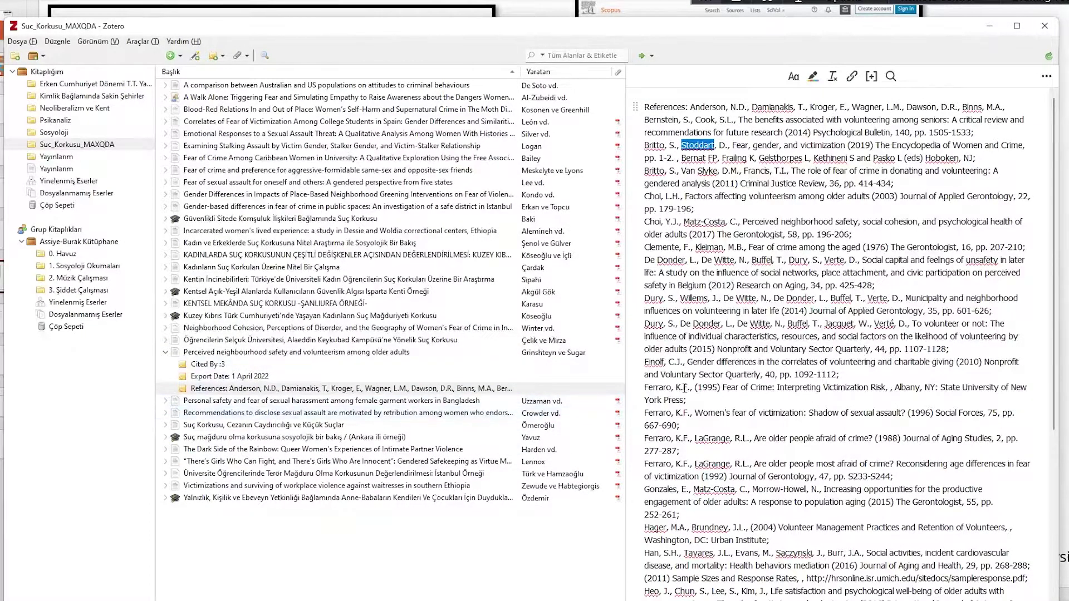
Read the open References note and the Kaynakça note of "Öğrencilerin Selçuk Üniversitesi, Alaeddin Keykubad Kampüsü'ne Yönelik Suç Korkusu", and collapse all entries
{"action": "scroll", "coordinate": [677, 344], "scroll_direction": "down", "scroll_amount": 10}
{"action": "scroll", "coordinate": [678, 344], "scroll_direction": "up", "scroll_amount": 10}
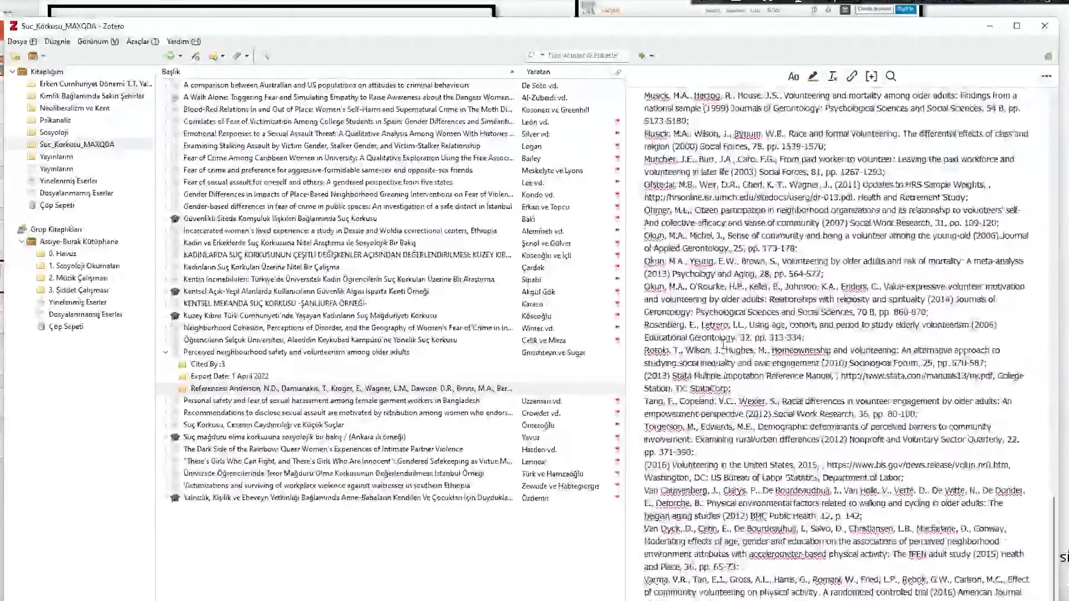
{"action": "left_click", "coordinate": [165, 340]}
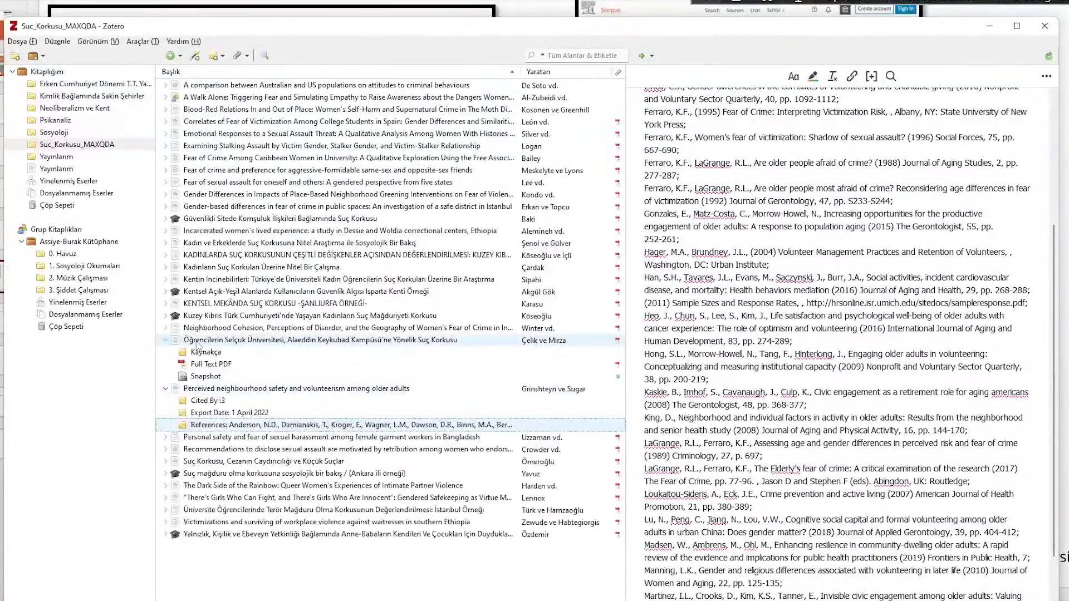
{"action": "right_click", "coordinate": [200, 341]}
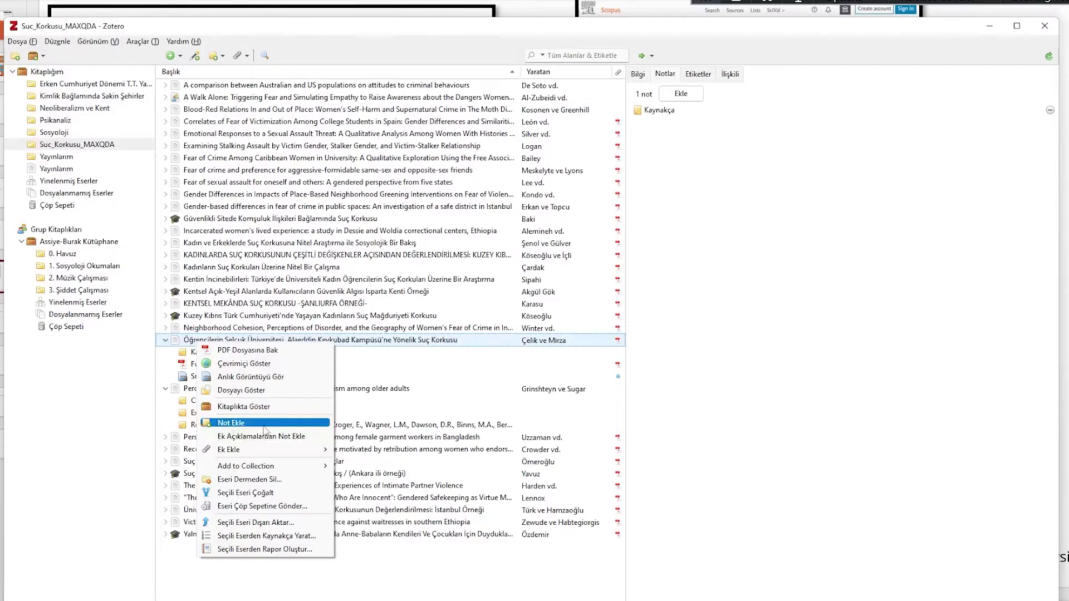
{"action": "left_click", "coordinate": [367, 354]}
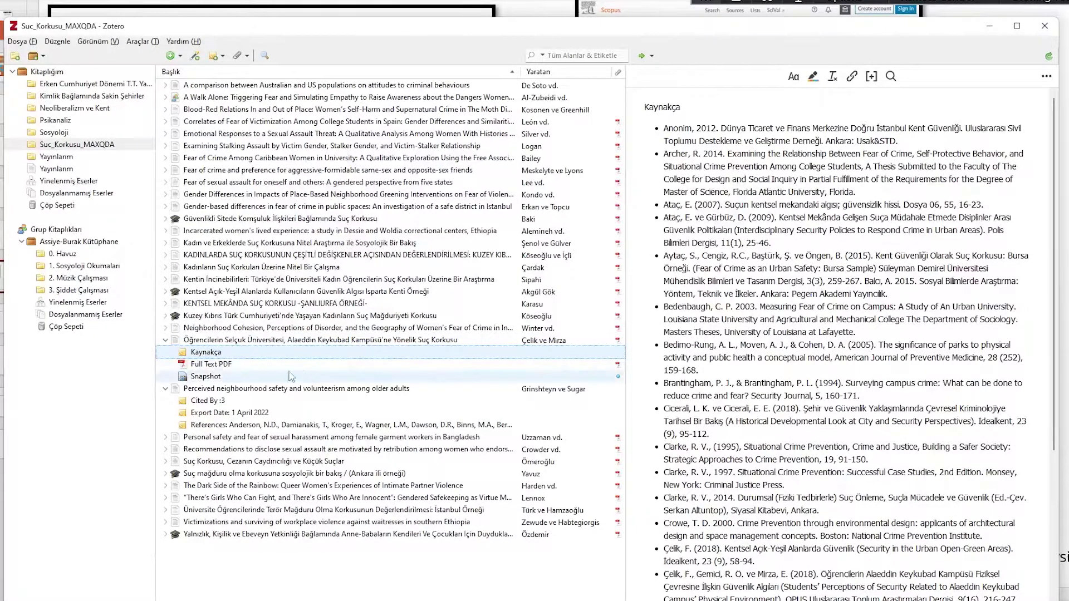
{"action": "scroll", "coordinate": [739, 228], "scroll_direction": "down", "scroll_amount": 15}
{"action": "scroll", "coordinate": [739, 229], "scroll_direction": "up", "scroll_amount": 15}
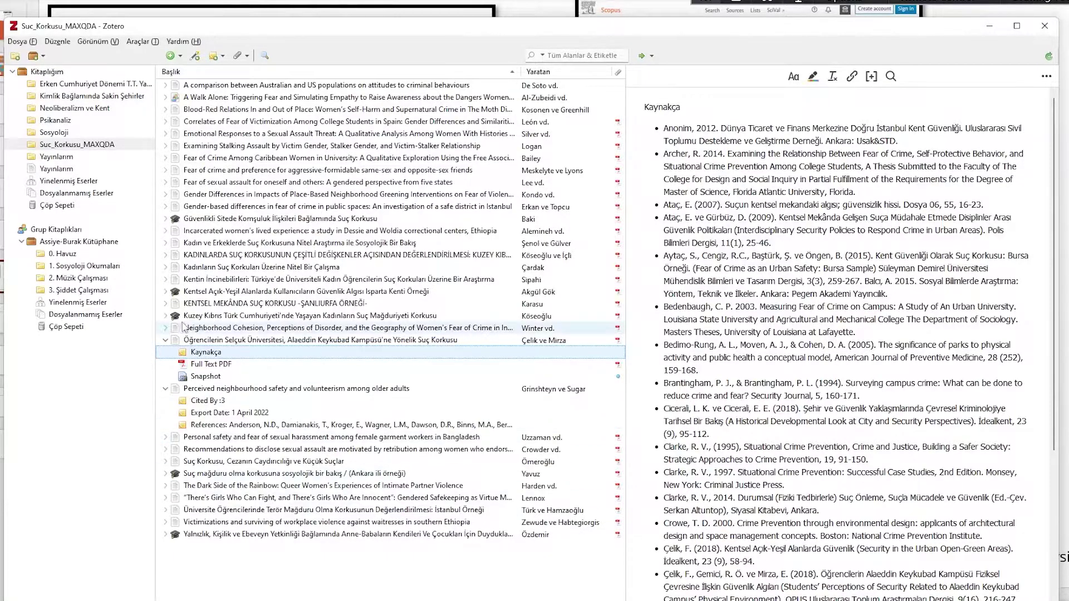
{"action": "key", "text": "minus"}
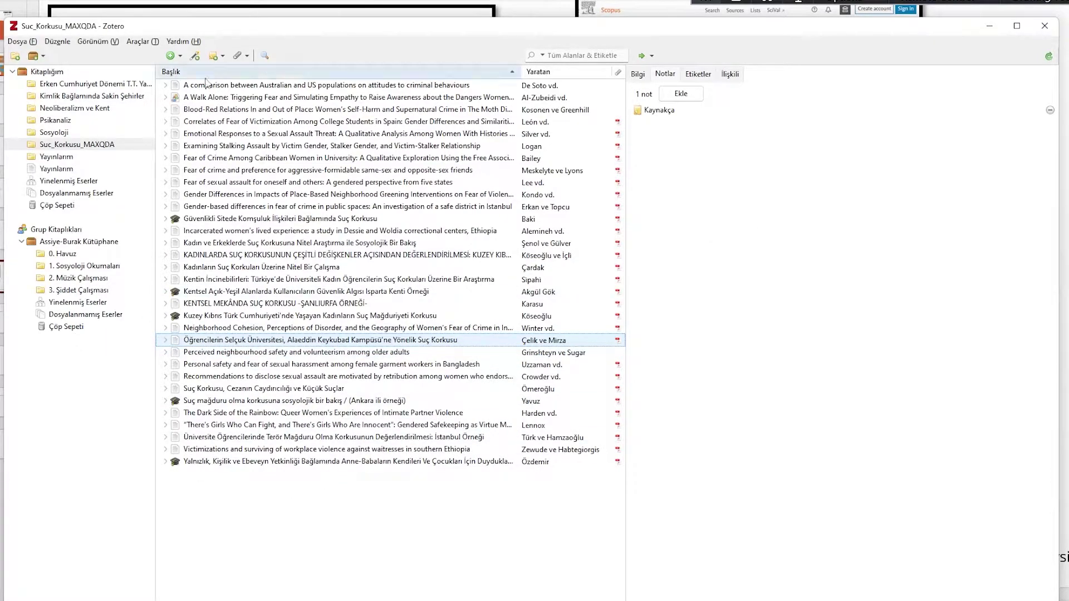
View the metadata of "Correlates of Fear of Victimization Among College Students in Spain" and the attachments of "Kentin İncinebilirleri"
{"action": "left_click", "coordinate": [366, 121]}
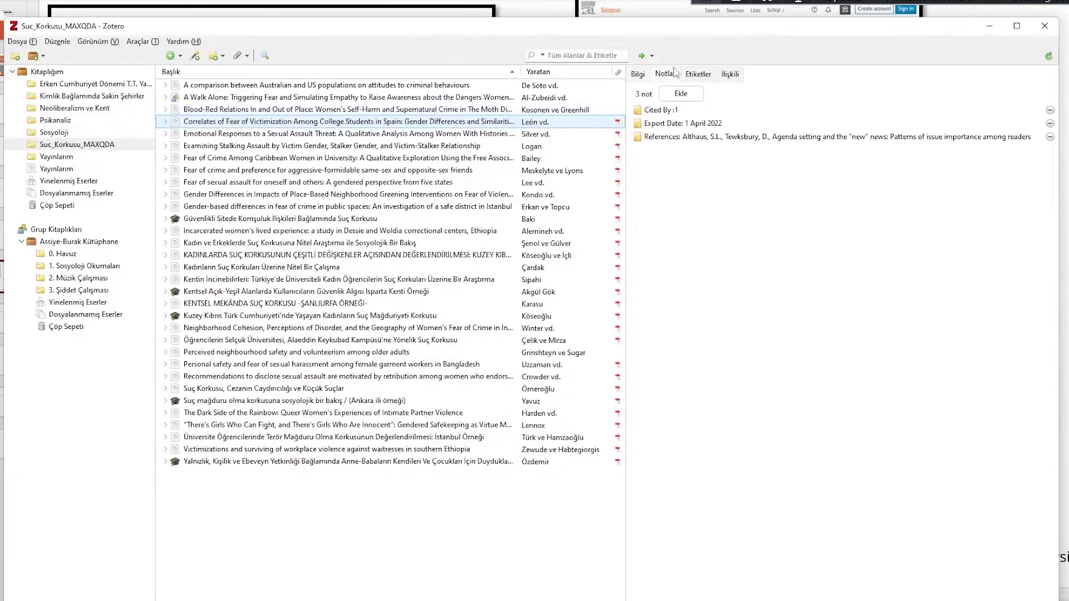
{"action": "left_click", "coordinate": [642, 74]}
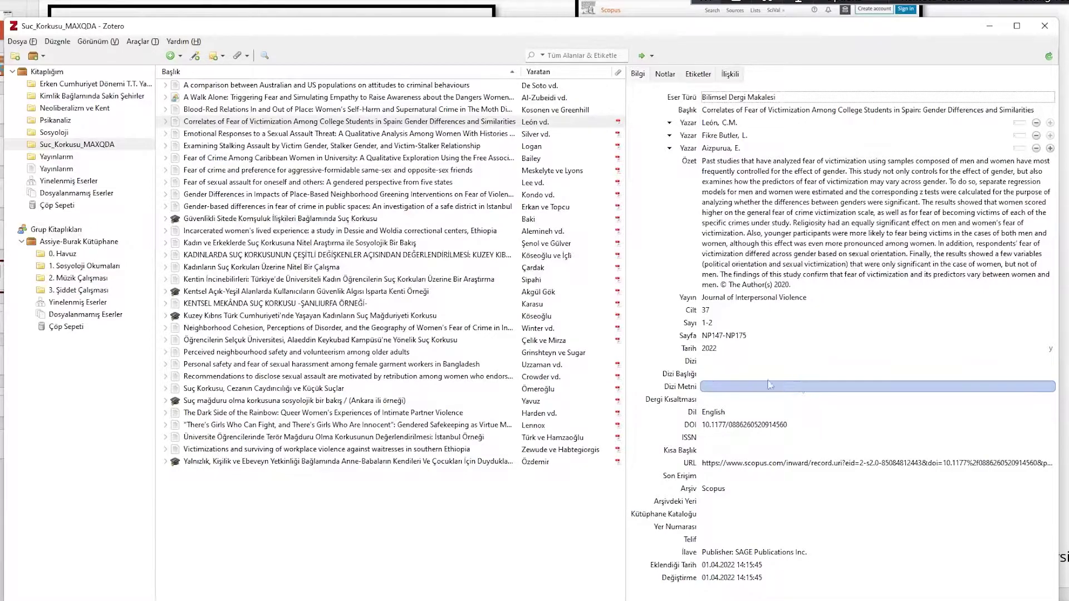
{"action": "left_click", "coordinate": [166, 280]}
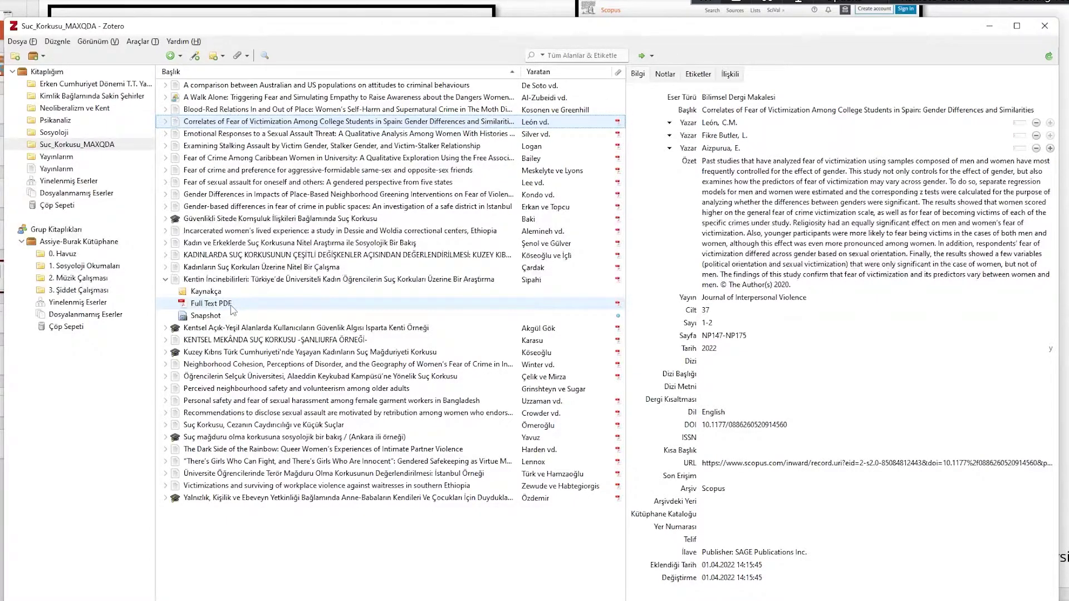
{"action": "left_click", "coordinate": [166, 280]}
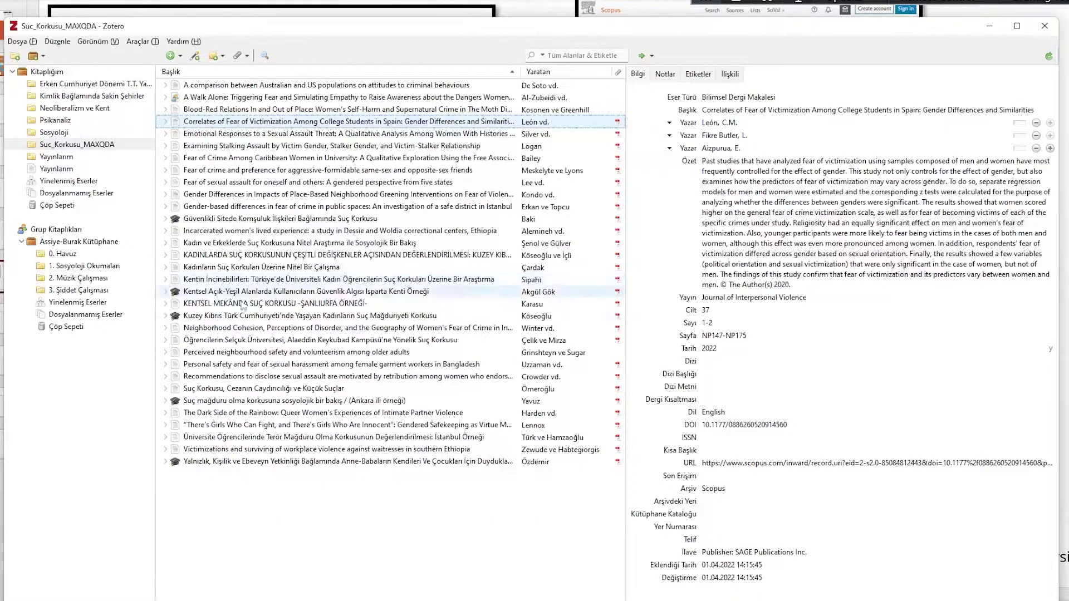
Review the details and attachments of "Perceived neighbourhood safety and volunteerism among older adults" and the Kuzey Kıbrıs Türk Cumhuriyeti thesis
{"action": "left_click", "coordinate": [212, 353]}
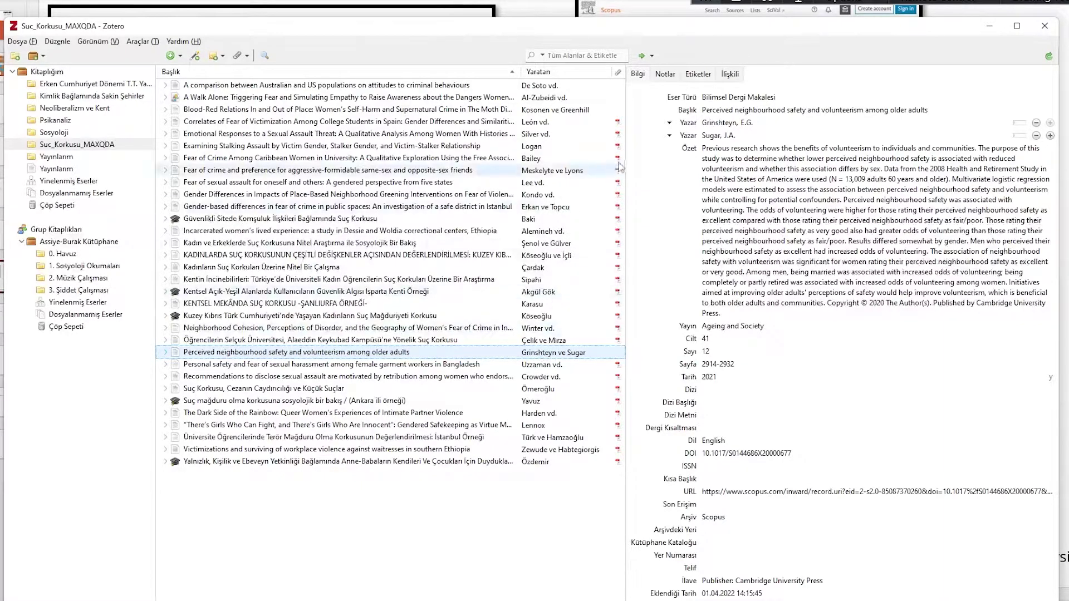
{"action": "left_click", "coordinate": [165, 352]}
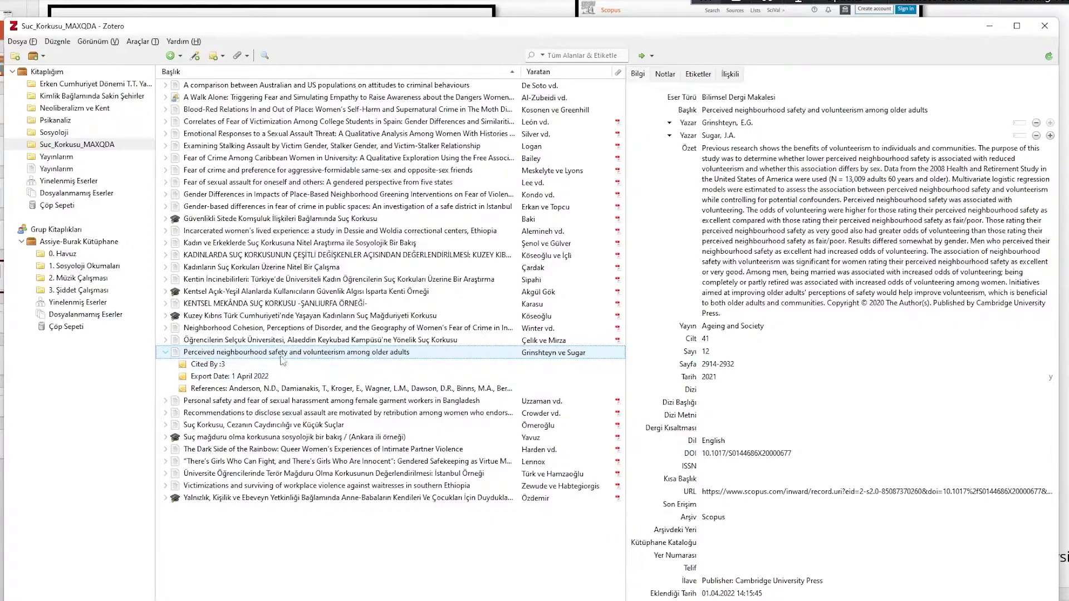
{"action": "left_click", "coordinate": [164, 315]}
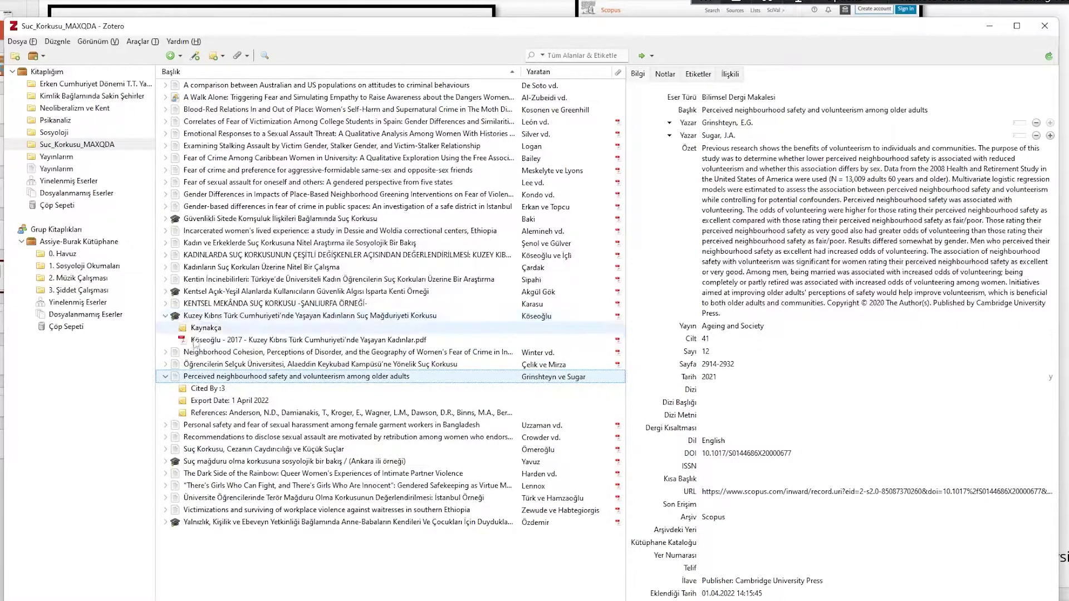
{"action": "left_click", "coordinate": [329, 344]}
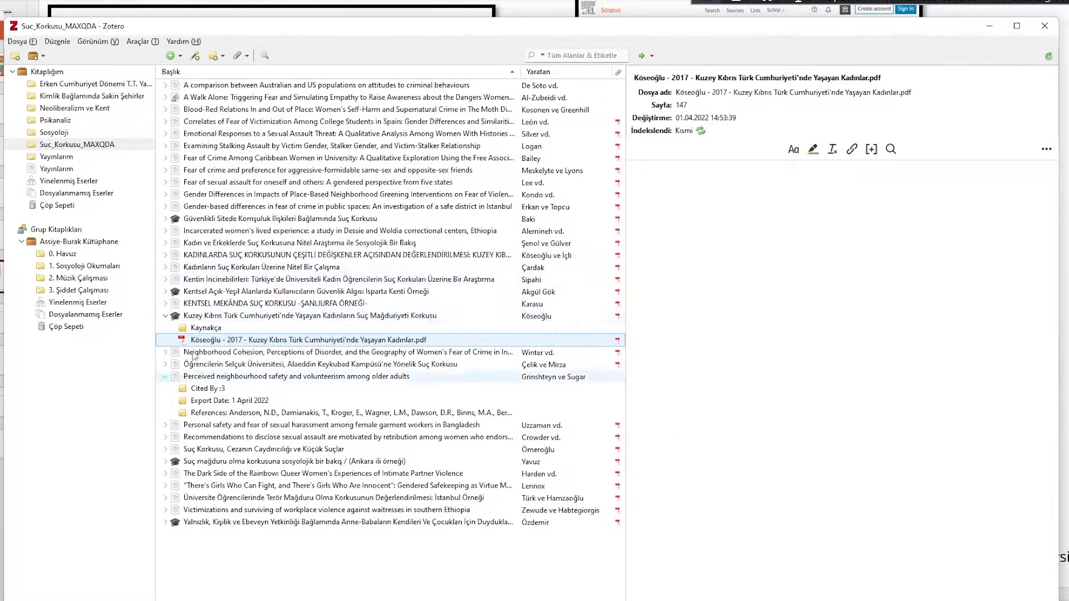
{"action": "left_click", "coordinate": [166, 318]}
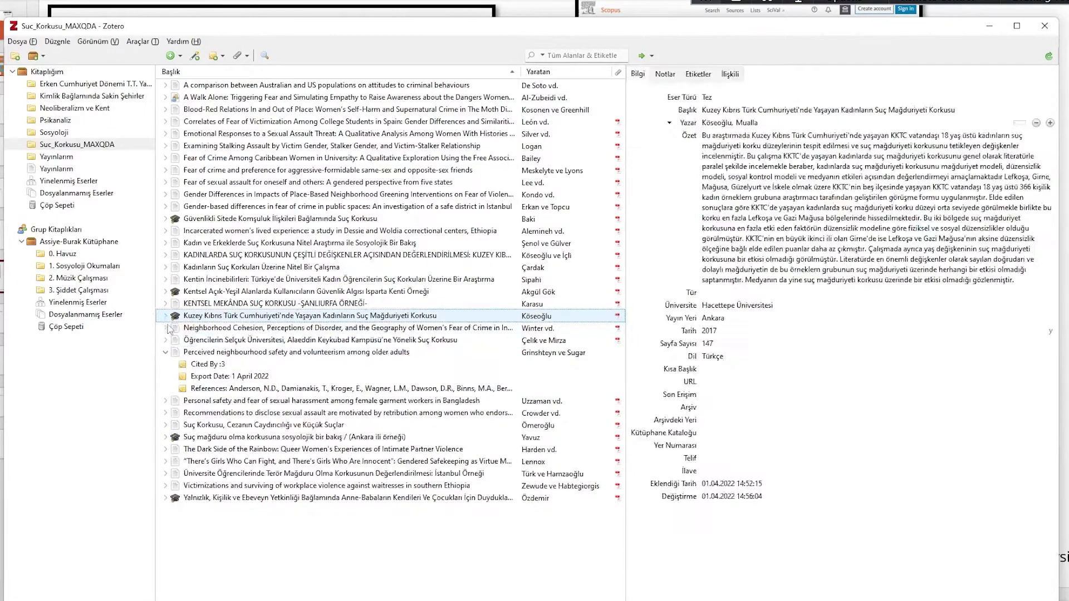
{"action": "key", "text": "minus"}
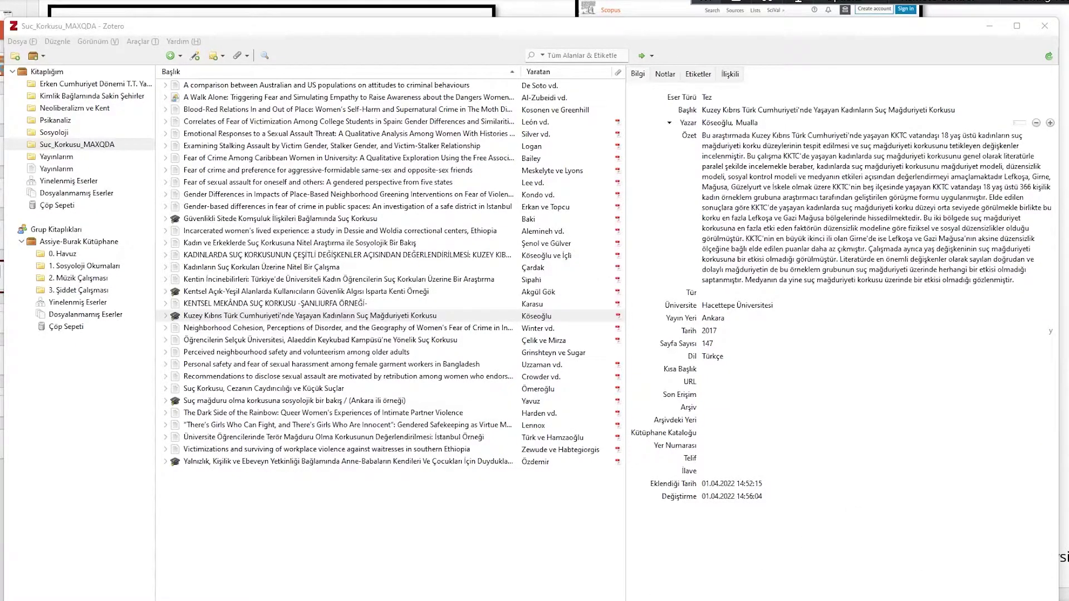
Switch to MAXQDA and open the reference manager import from Zotero
{"action": "left_click", "coordinate": [456, 534]}
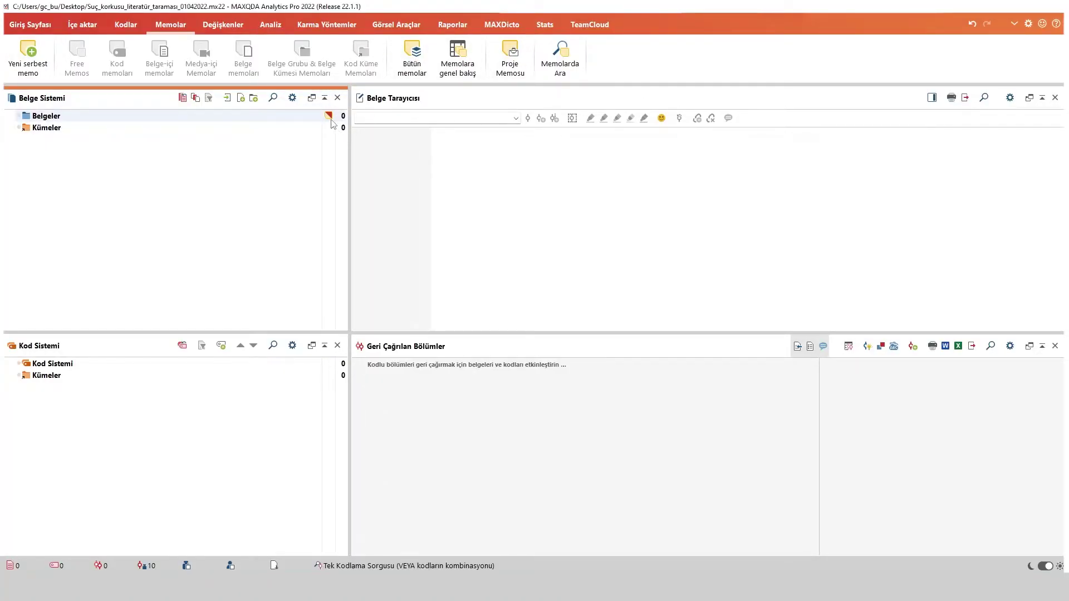
{"action": "left_click", "coordinate": [91, 28]}
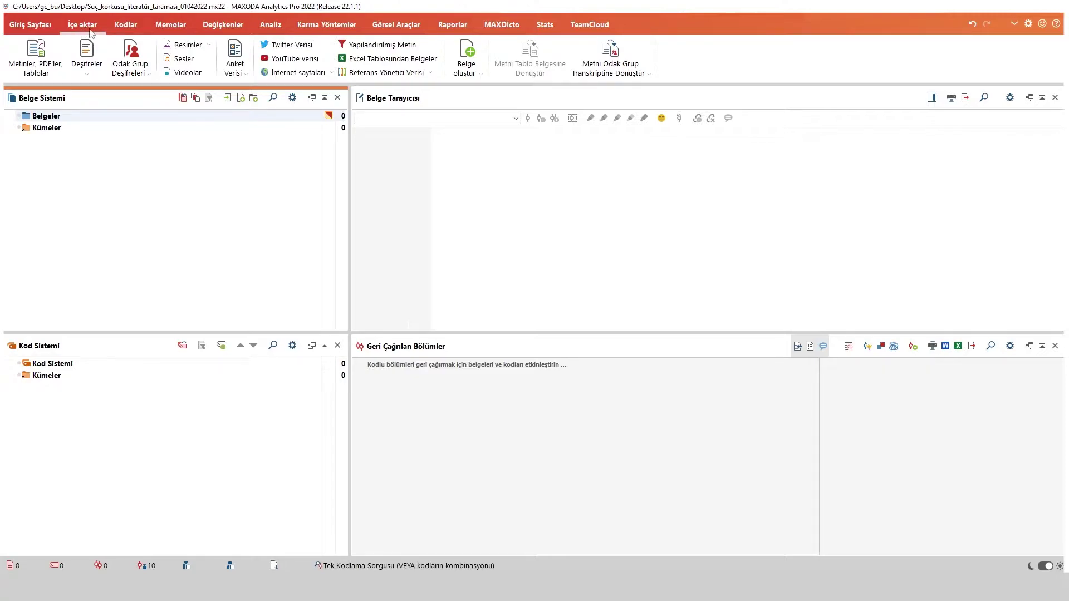
{"action": "left_click", "coordinate": [372, 74]}
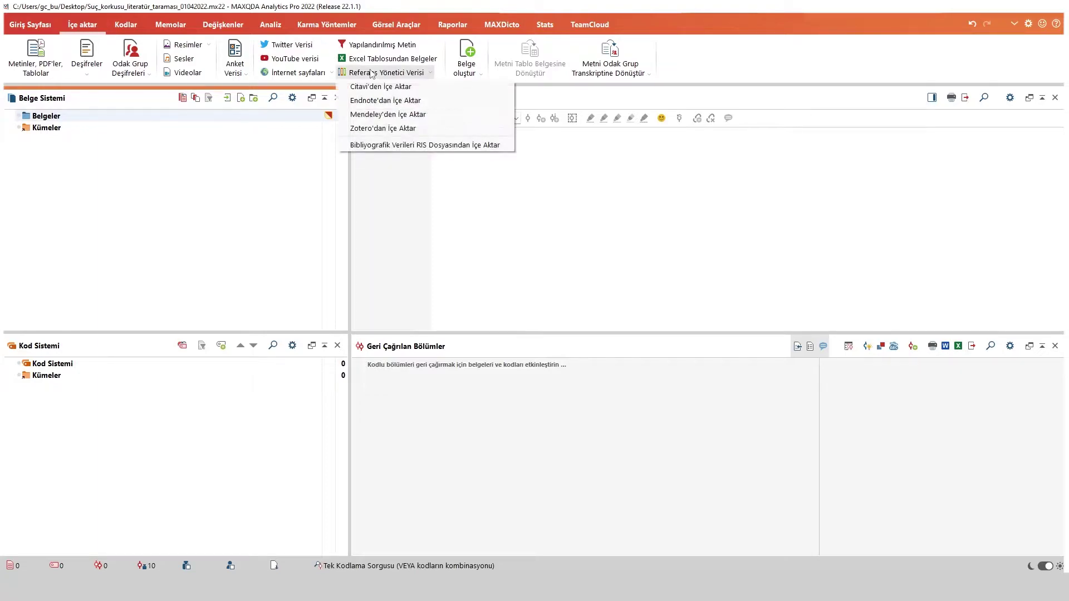
{"action": "left_click", "coordinate": [408, 132]}
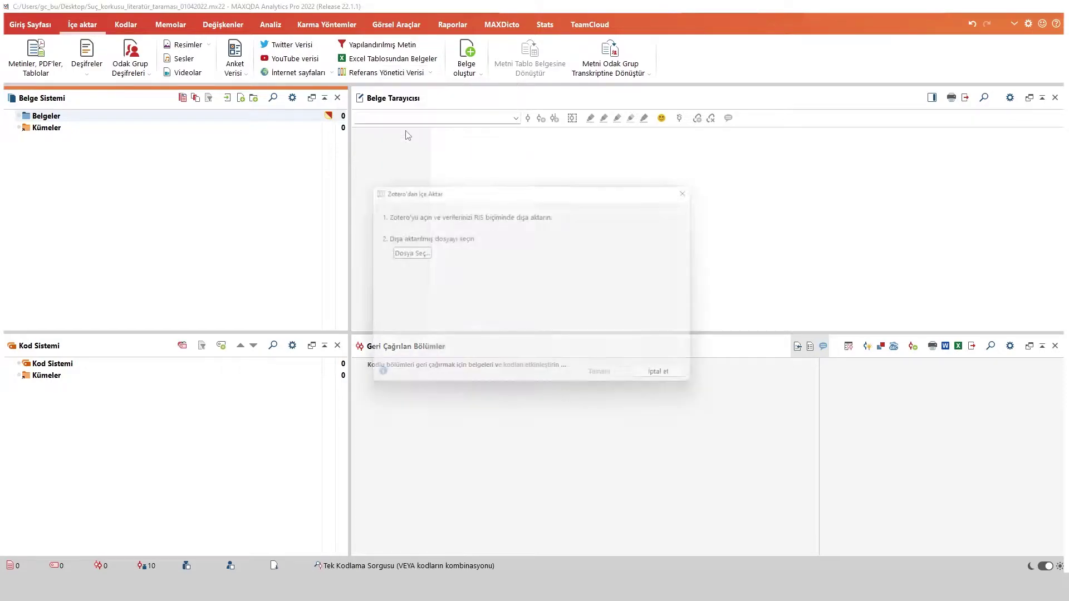
{"action": "left_click_drag", "start_coordinate": [474, 190], "coordinate": [480, 115]}
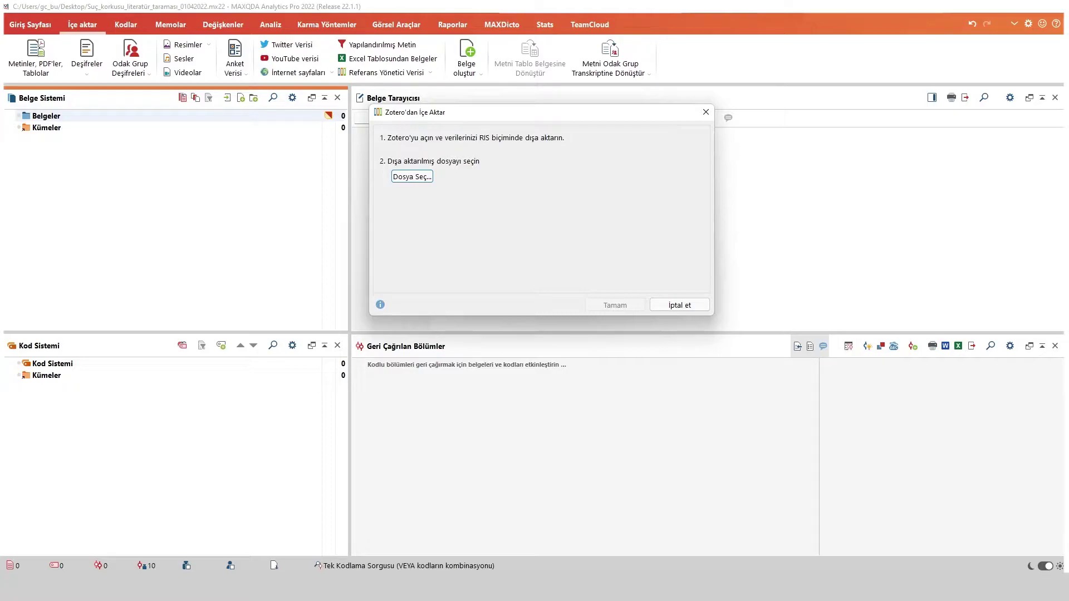
Switch to Zotero and start exporting the Suc_Korkusu_MAXQDA collection
{"action": "mouse_move", "coordinate": [595, 587]}
{"action": "left_click", "coordinate": [650, 588]}
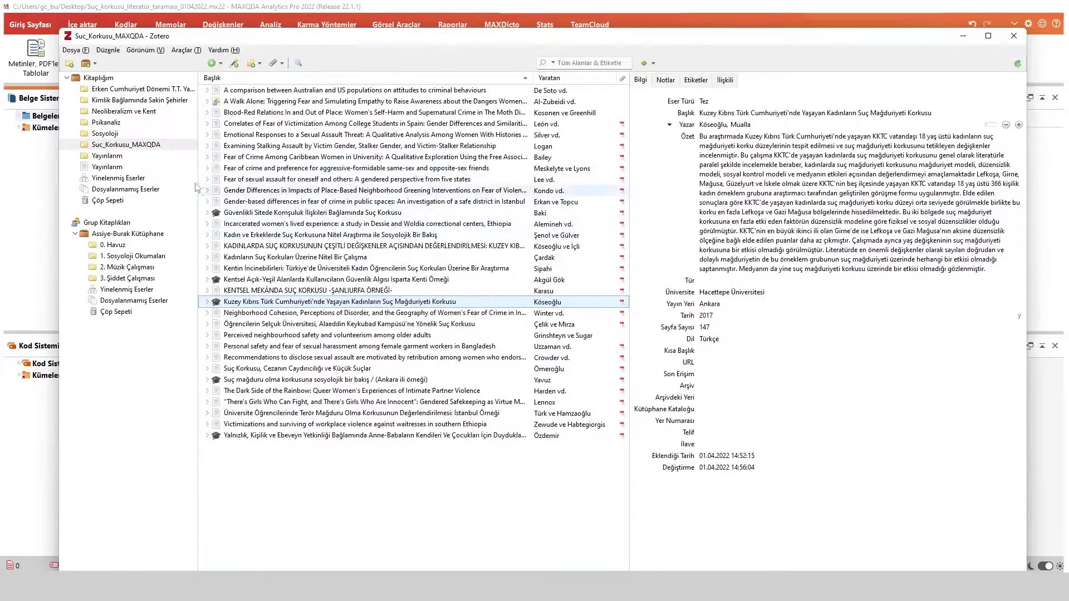
{"action": "right_click", "coordinate": [103, 148]}
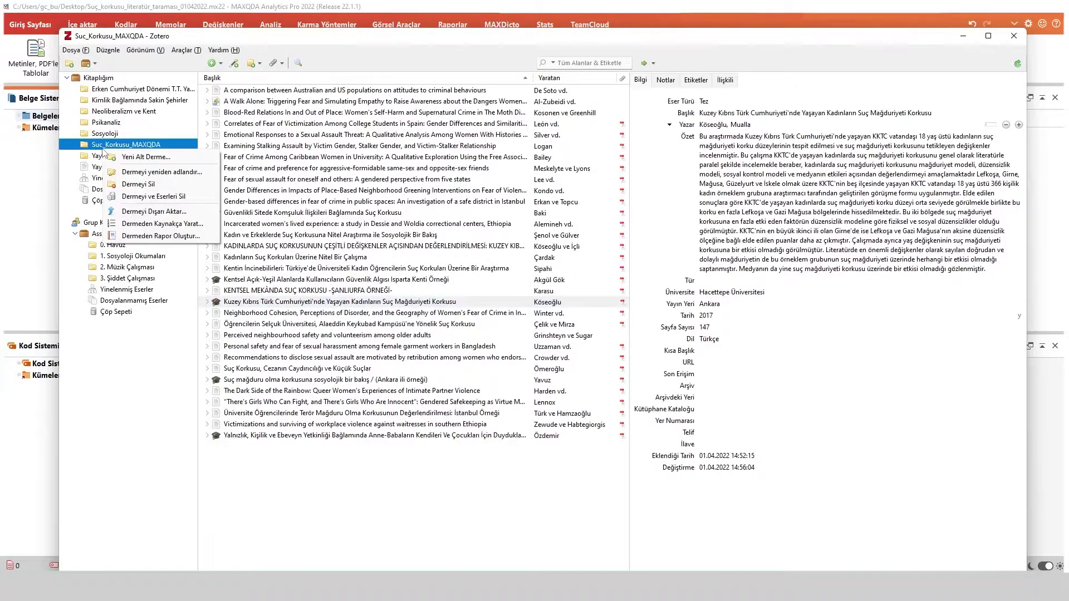
{"action": "left_click", "coordinate": [145, 213]}
{"action": "left_click_drag", "start_coordinate": [517, 341], "coordinate": [449, 144]}
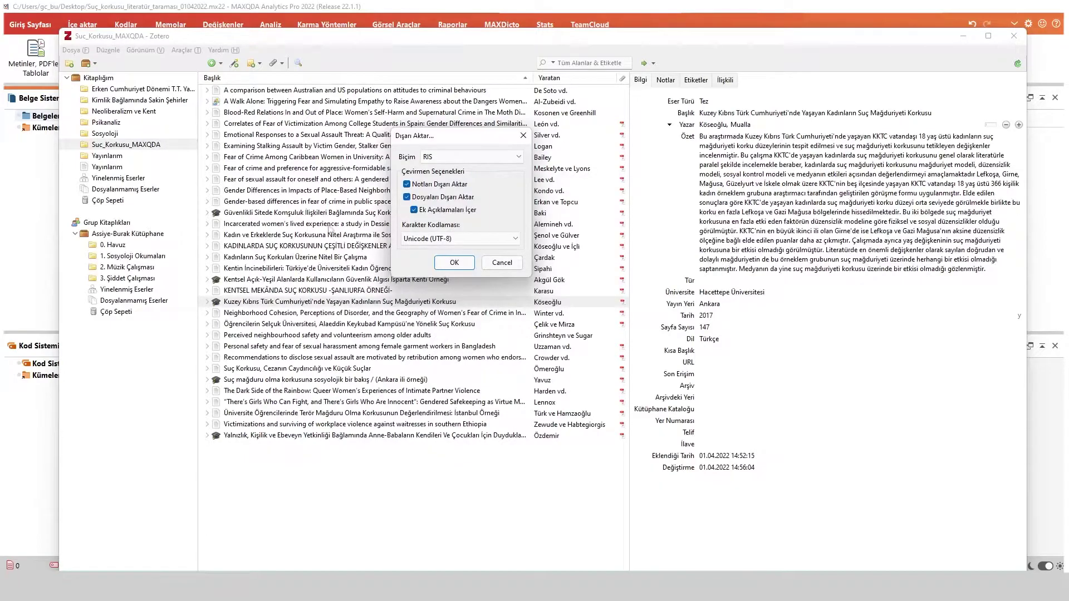
Set the collection export to RIS format with notes, files and annotations included and Unicode (UTF-8) encoding
{"action": "left_click", "coordinate": [407, 198]}
{"action": "left_click", "coordinate": [407, 198]}
{"action": "left_click", "coordinate": [421, 240]}
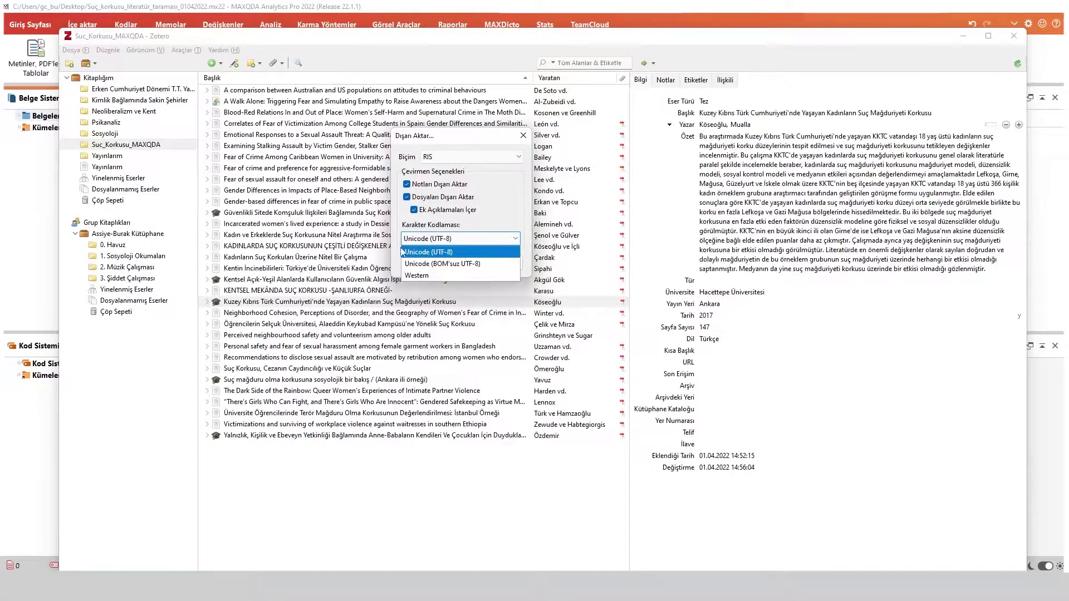
{"action": "left_click", "coordinate": [473, 239]}
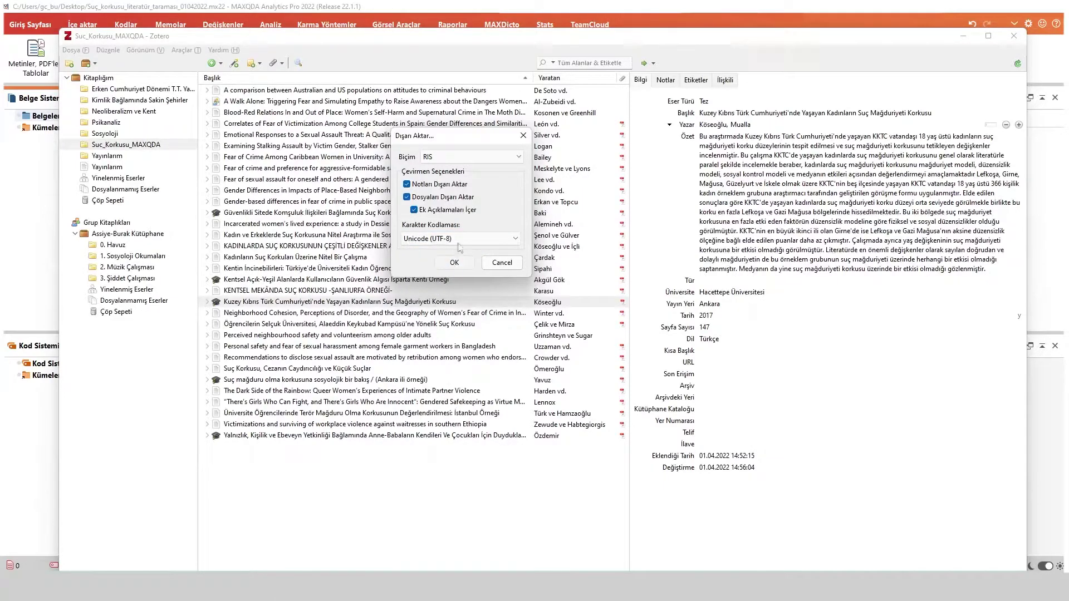
{"action": "left_click", "coordinate": [443, 159]}
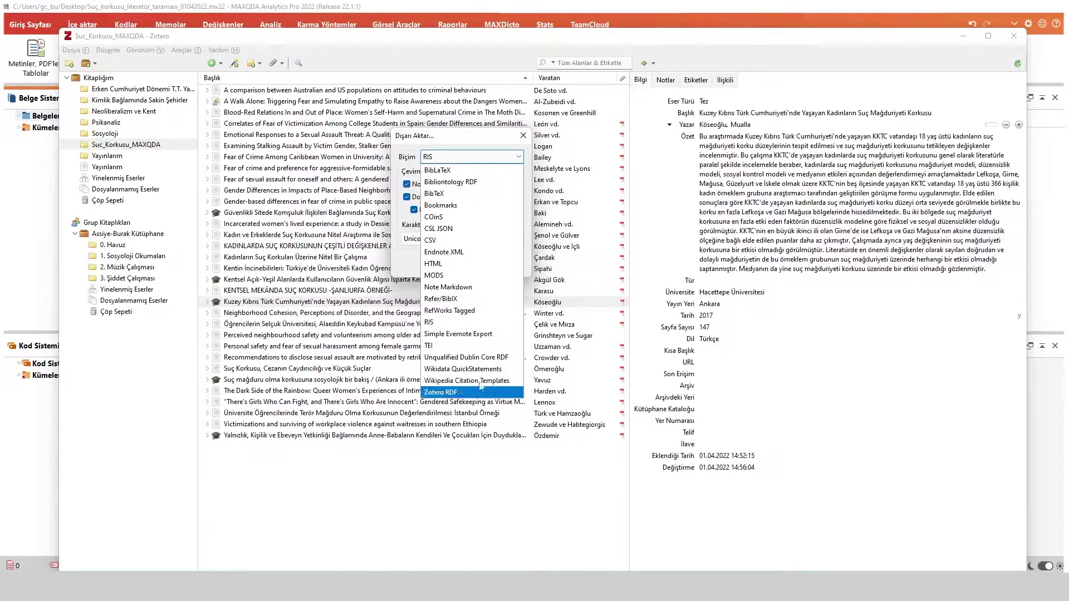
{"action": "left_click", "coordinate": [445, 322]}
{"action": "left_click", "coordinate": [407, 199]}
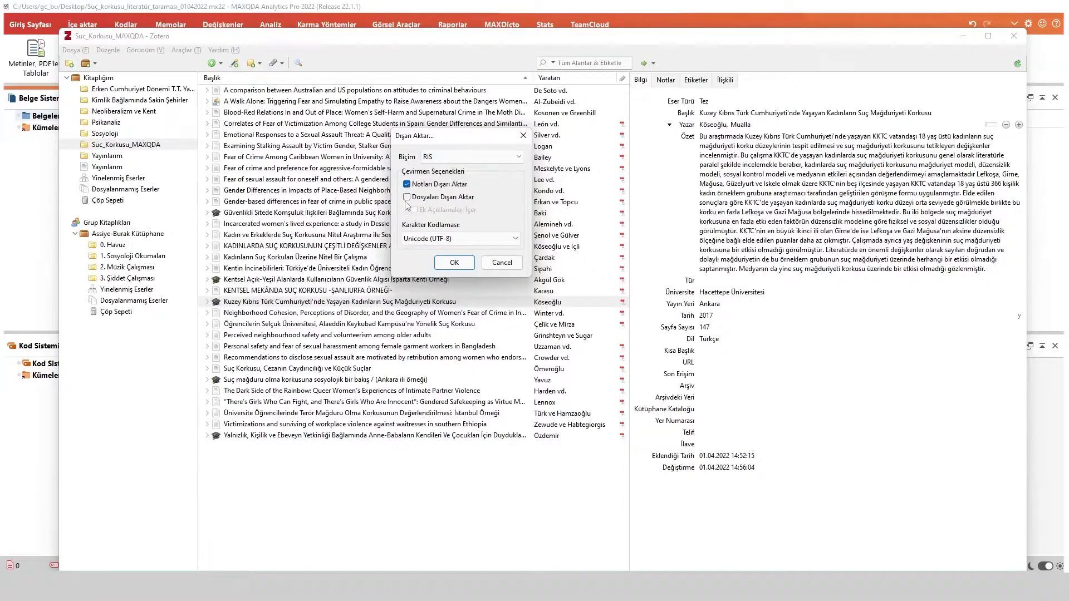
{"action": "left_click", "coordinate": [407, 197]}
{"action": "left_click", "coordinate": [414, 210]}
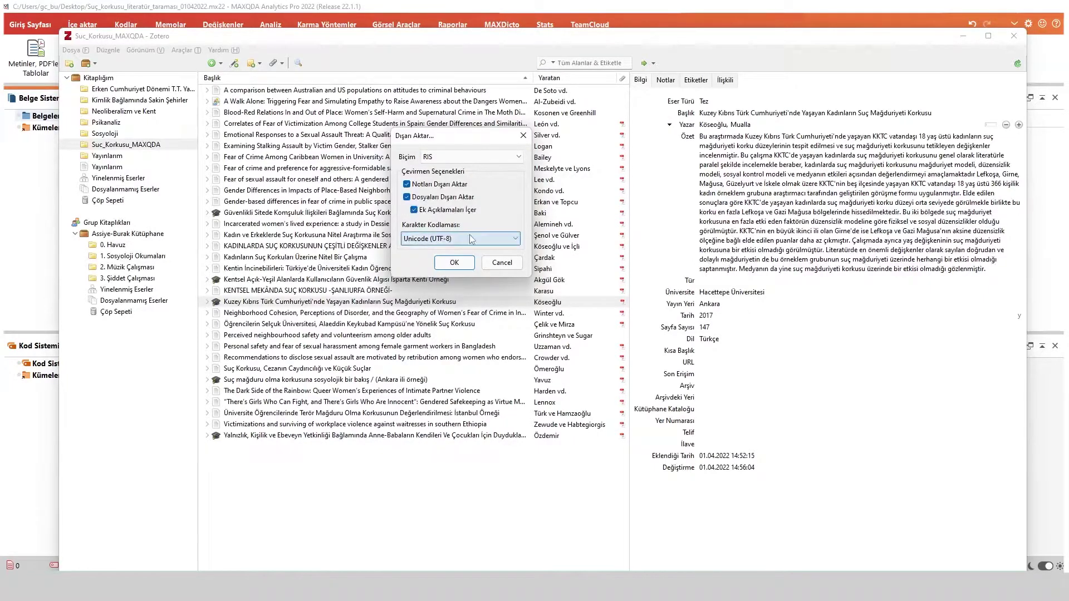
{"action": "left_click", "coordinate": [461, 260]}
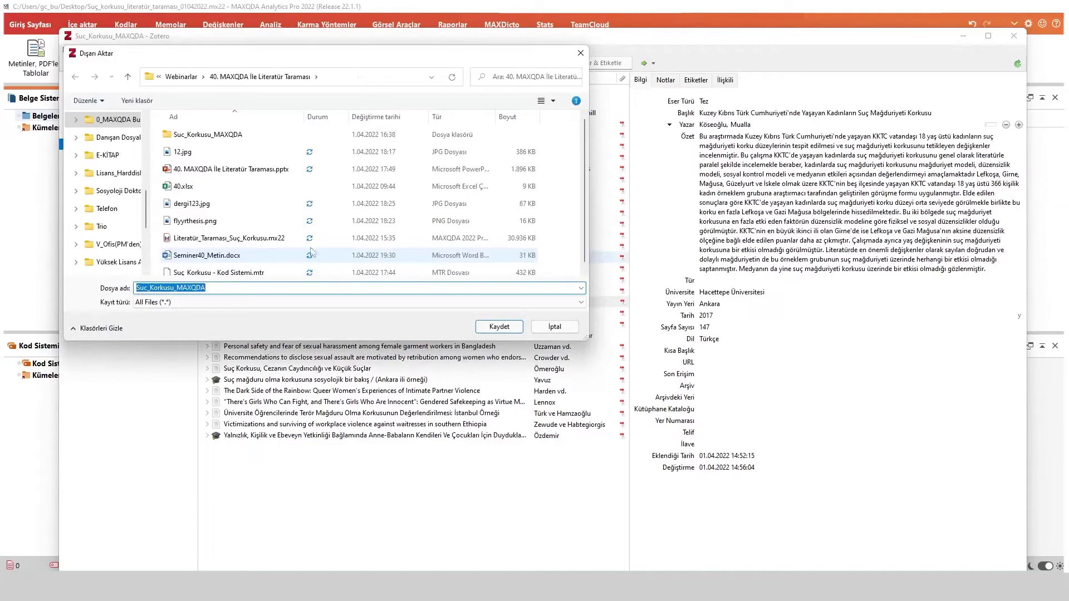
Save the export to the desktop (Masaüstü) under the name Suc_Korkusu_MAXQDA
{"action": "scroll", "coordinate": [117, 148], "scroll_direction": "up", "scroll_amount": 10}
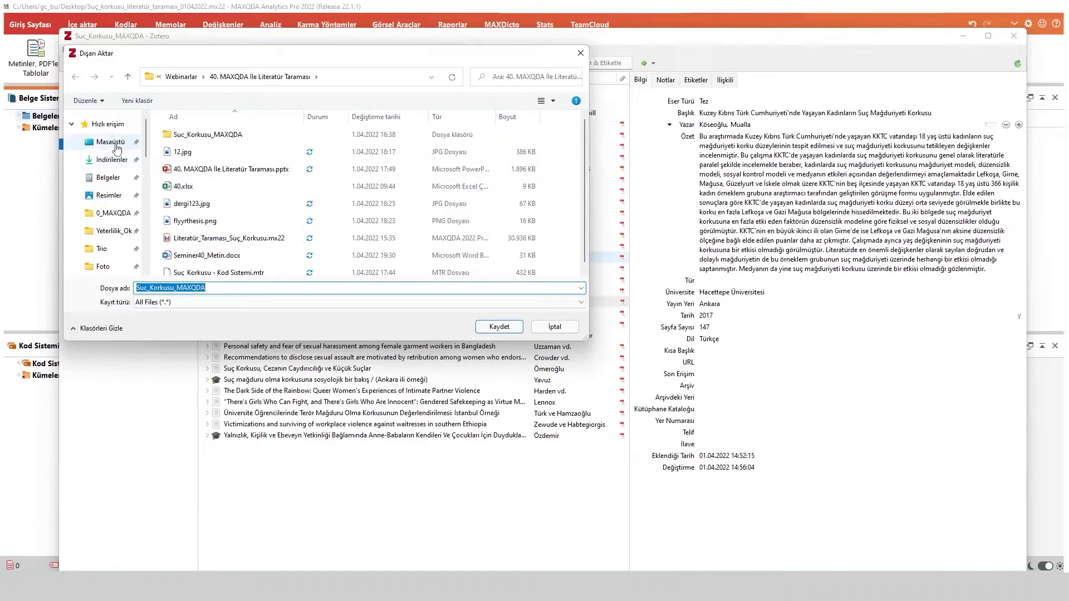
{"action": "left_click", "coordinate": [114, 143]}
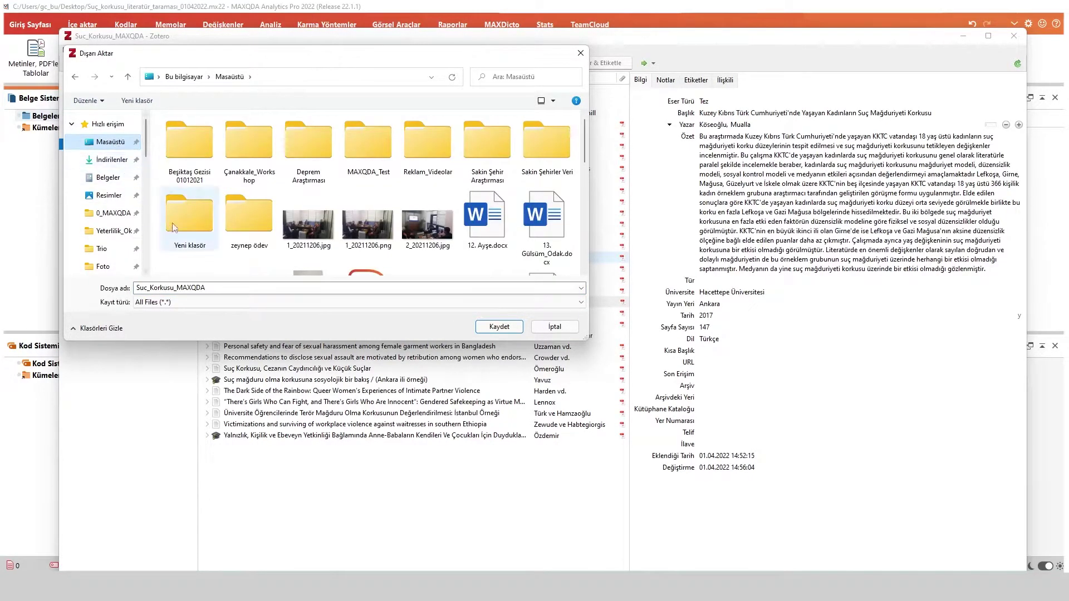
{"action": "left_click", "coordinate": [497, 328]}
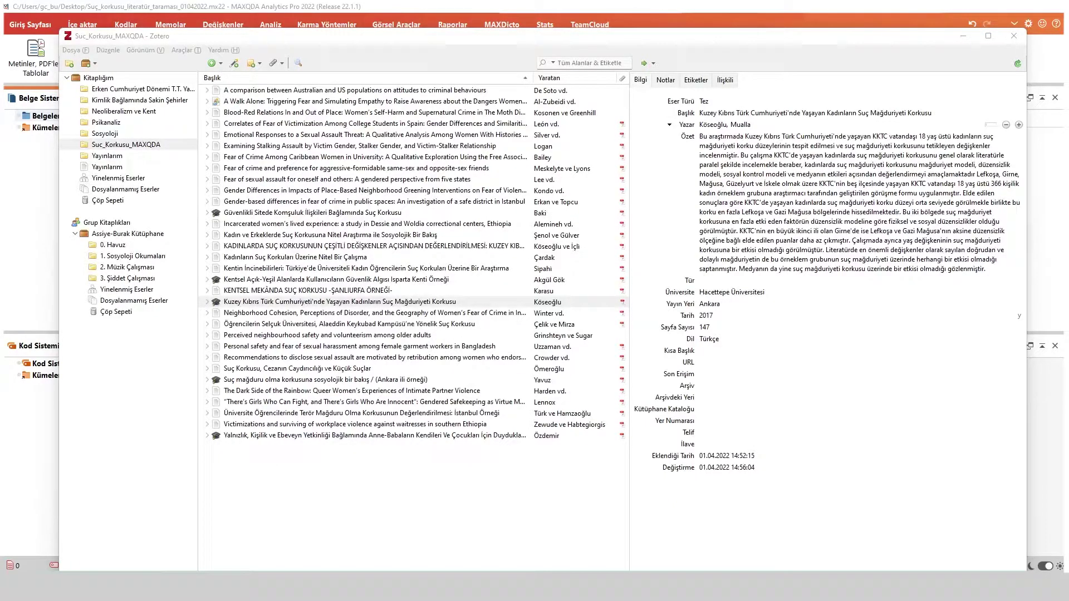
Inspect the exported Suc_Korkusu_MAXQDA folder and open its files subfolder in File Explorer
{"action": "left_click_drag", "start_coordinate": [812, 353], "coordinate": [597, 97]}
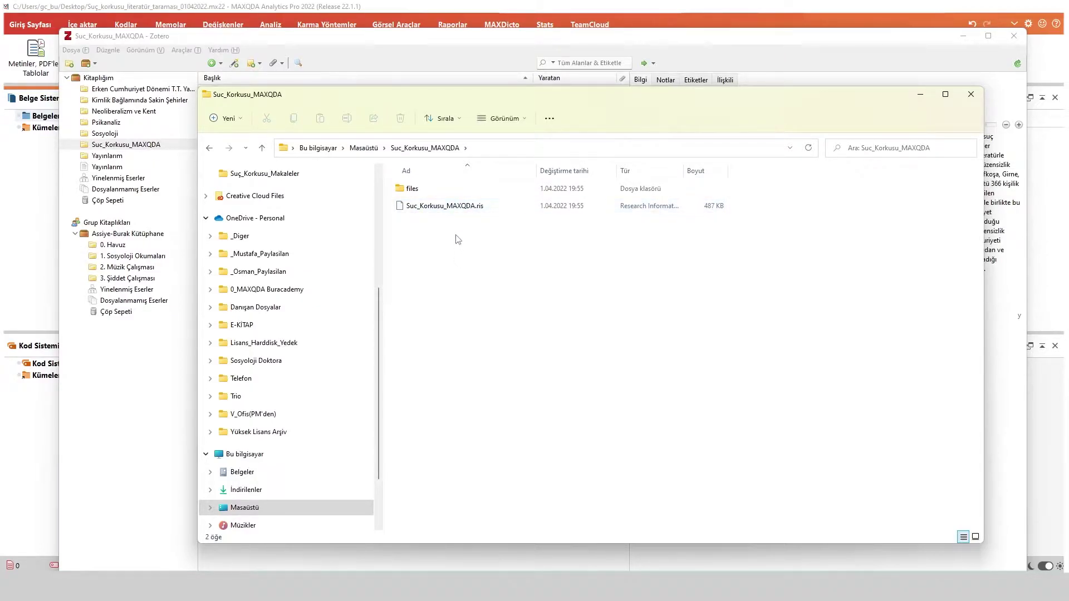
{"action": "left_click", "coordinate": [419, 192]}
{"action": "double_click", "coordinate": [419, 189]}
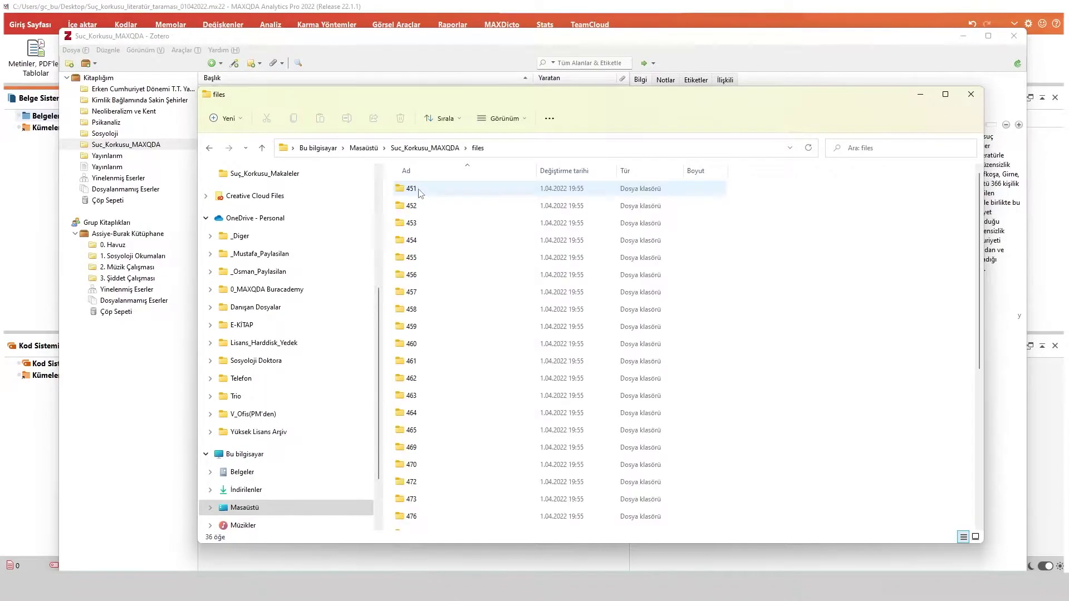
Inspect the attachments in the 451 and 453 subfolders and return to the Suc_Korkusu_MAXQDA folder
{"action": "double_click", "coordinate": [421, 188]}
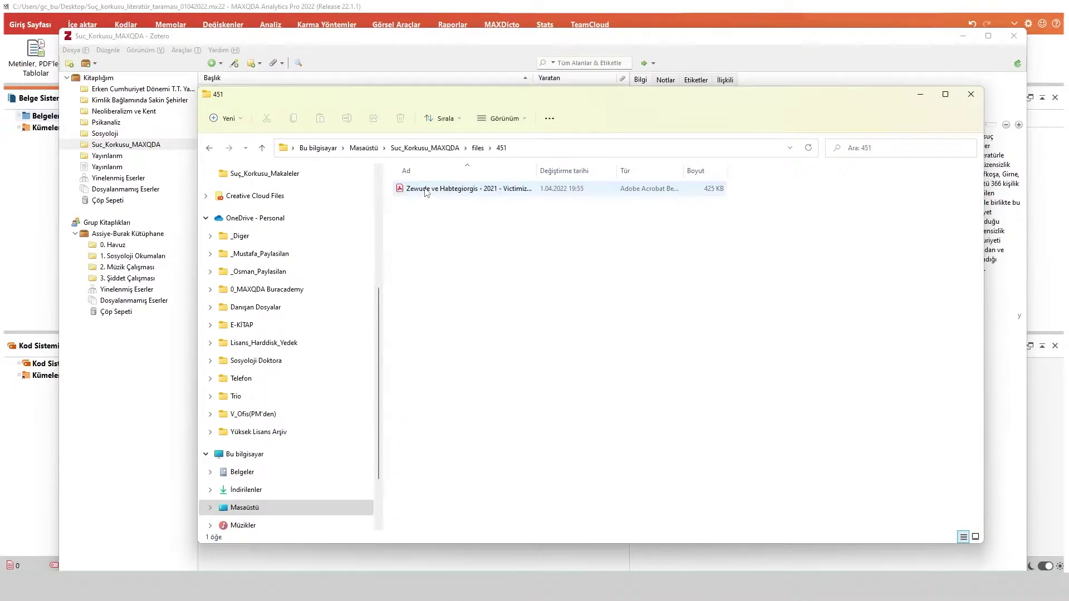
{"action": "left_click", "coordinate": [477, 147]}
{"action": "double_click", "coordinate": [441, 223]}
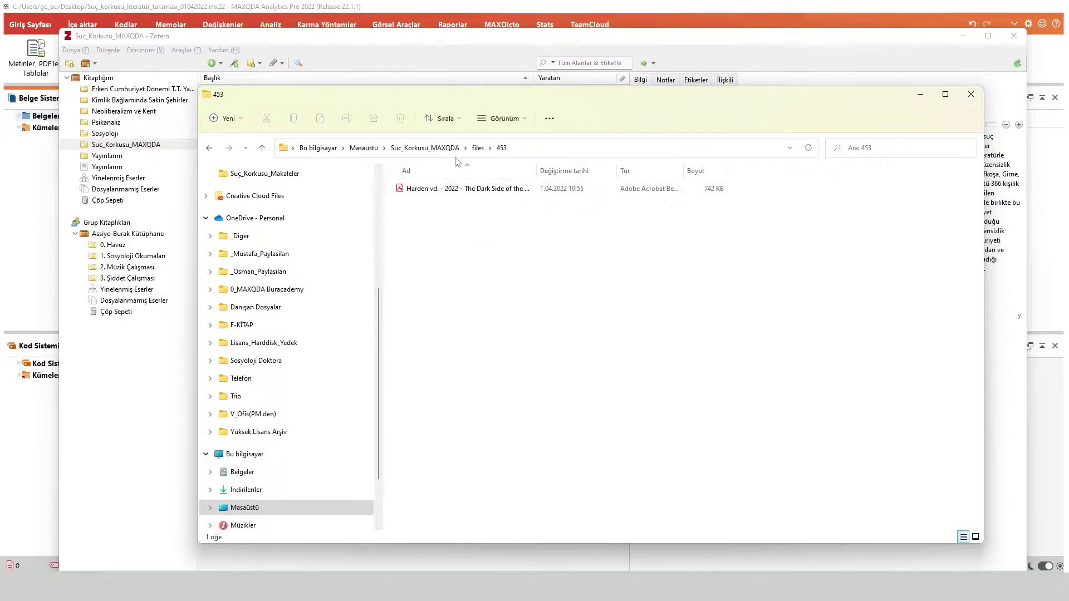
{"action": "left_click", "coordinate": [425, 148]}
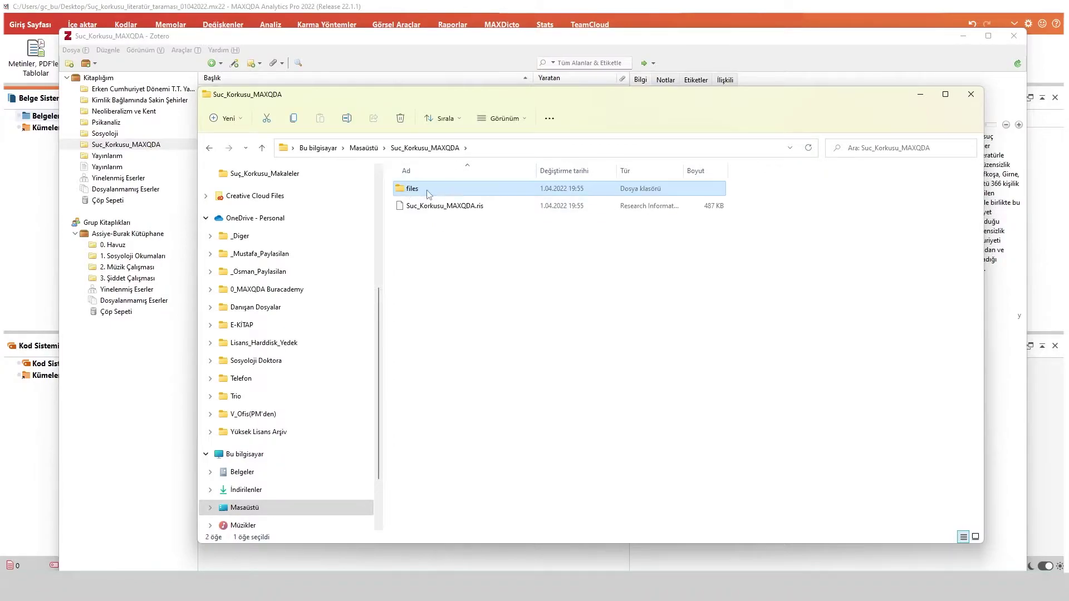
Check the properties of the files folder for its size and contents, and close them without changes
{"action": "right_click", "coordinate": [462, 194]}
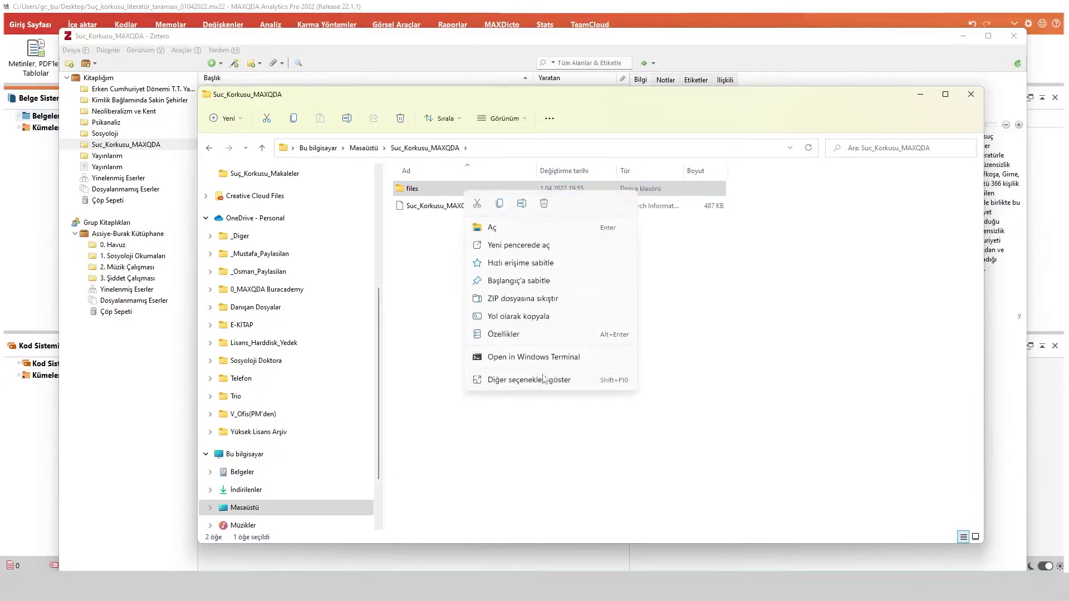
{"action": "left_click", "coordinate": [510, 335]}
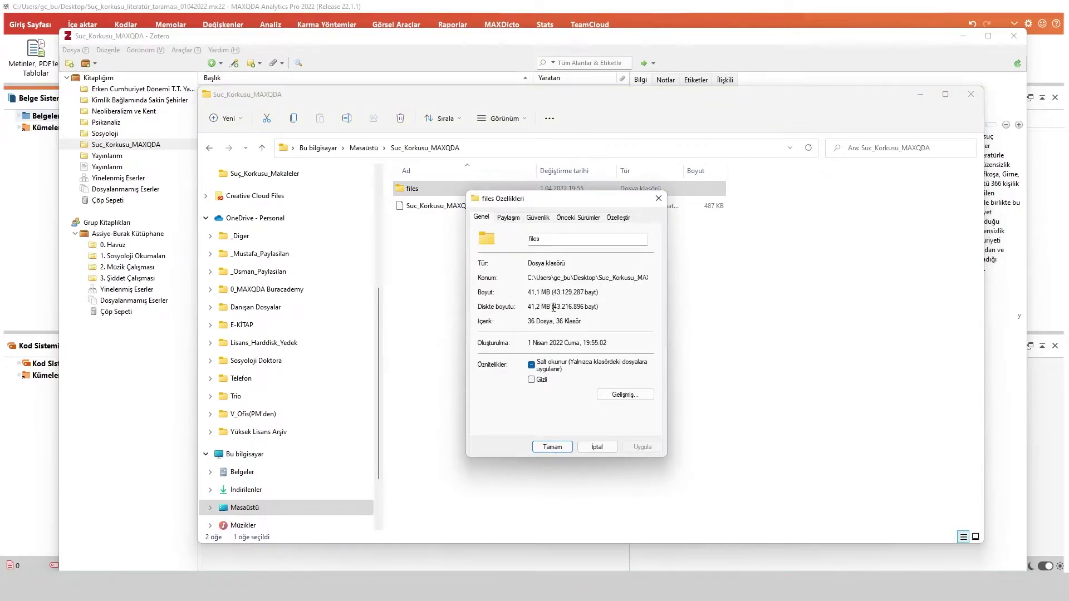
{"action": "left_click", "coordinate": [604, 447]}
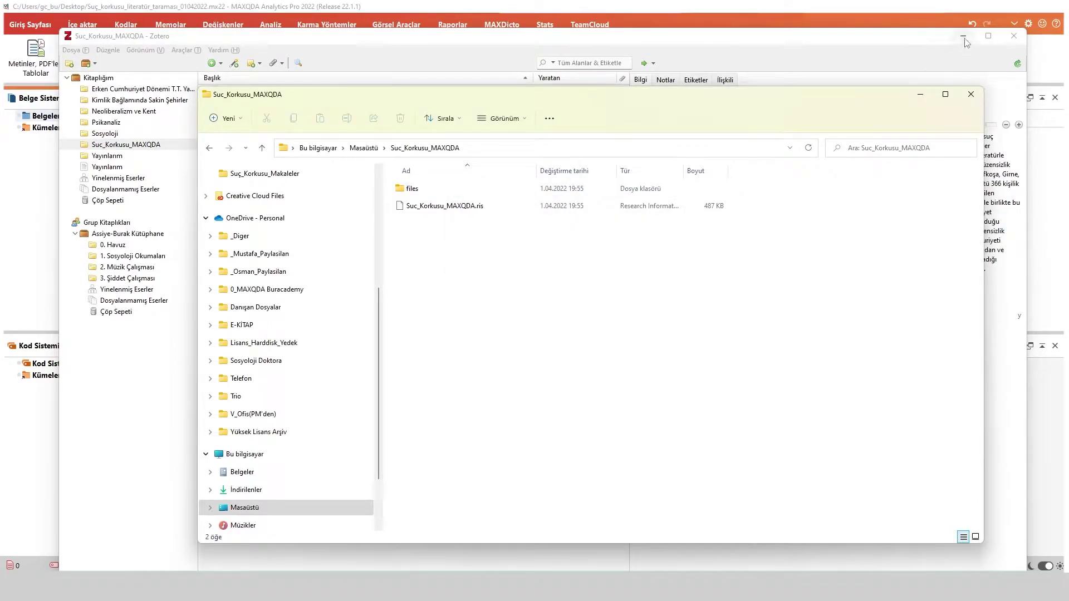
Switch to MAXQDA and import Suc_Korkusu_MAXQDA.ris from its desktop folder with references, PDF-only attachments, autocoded keywords and notes as document memos
{"action": "left_click", "coordinate": [611, 11]}
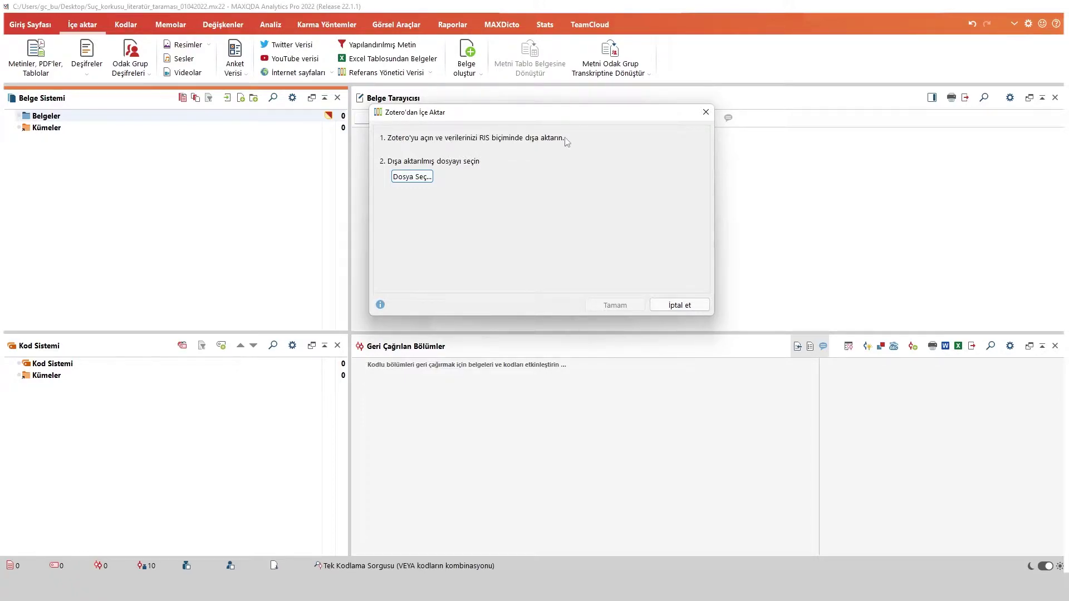
{"action": "left_click", "coordinate": [399, 176]}
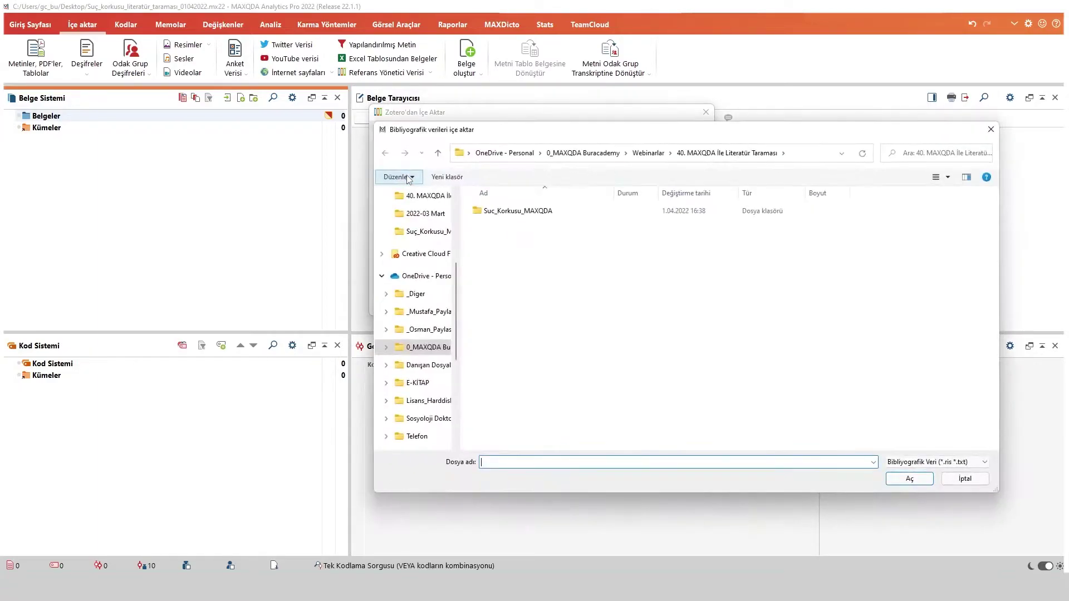
{"action": "scroll", "coordinate": [412, 273], "scroll_direction": "up", "scroll_amount": 4}
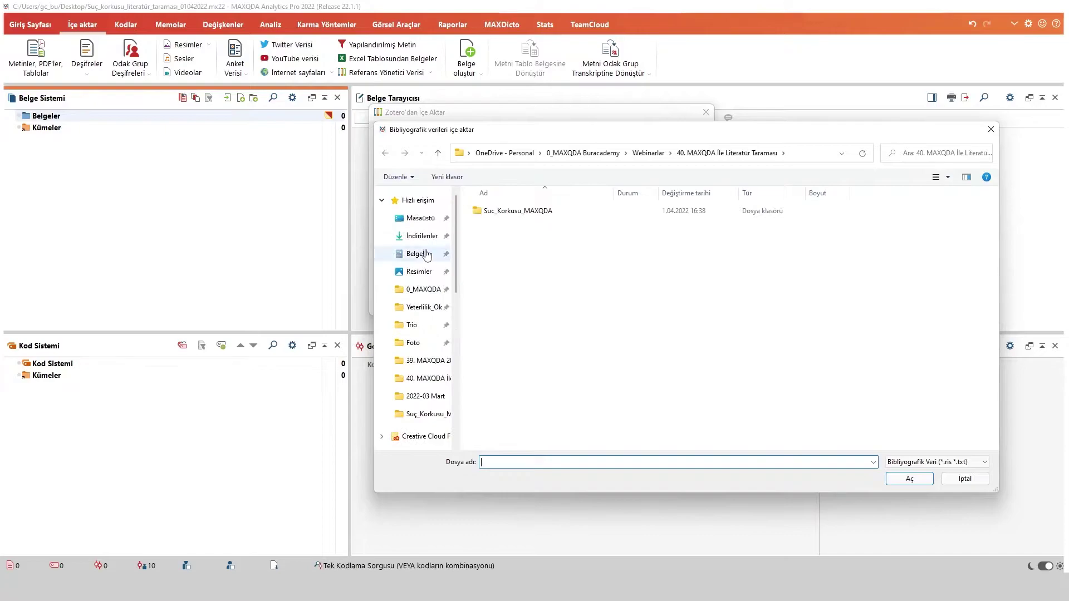
{"action": "left_click", "coordinate": [423, 223]}
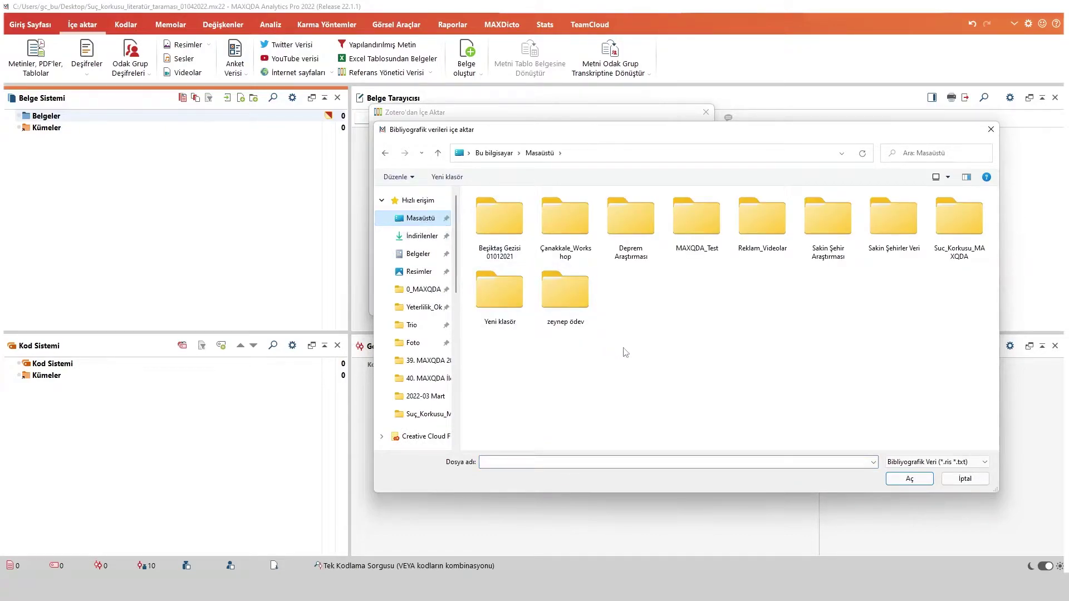
{"action": "double_click", "coordinate": [967, 242]}
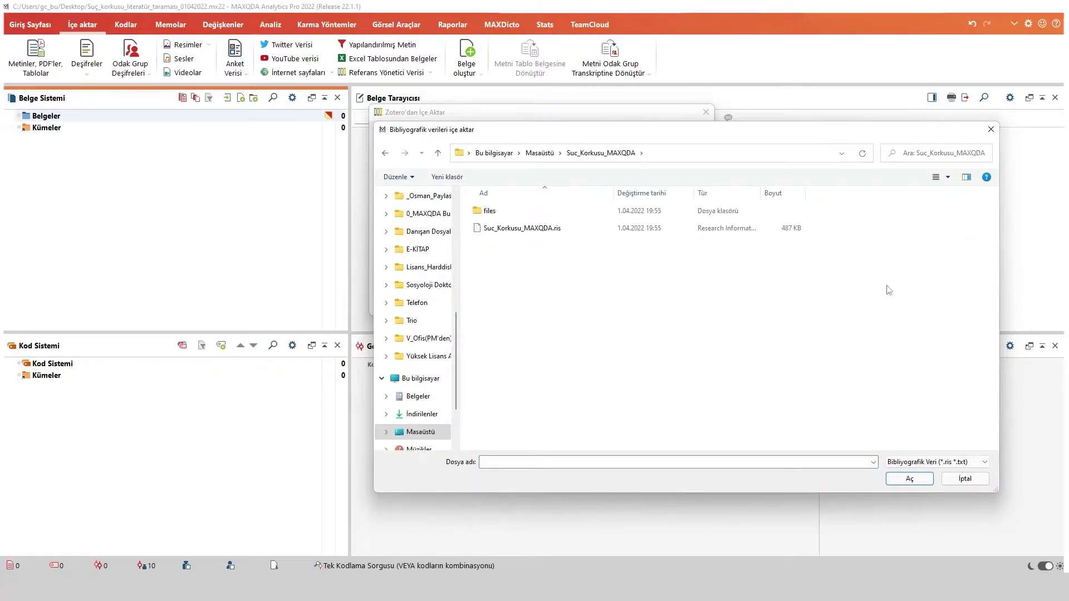
{"action": "left_click", "coordinate": [513, 228]}
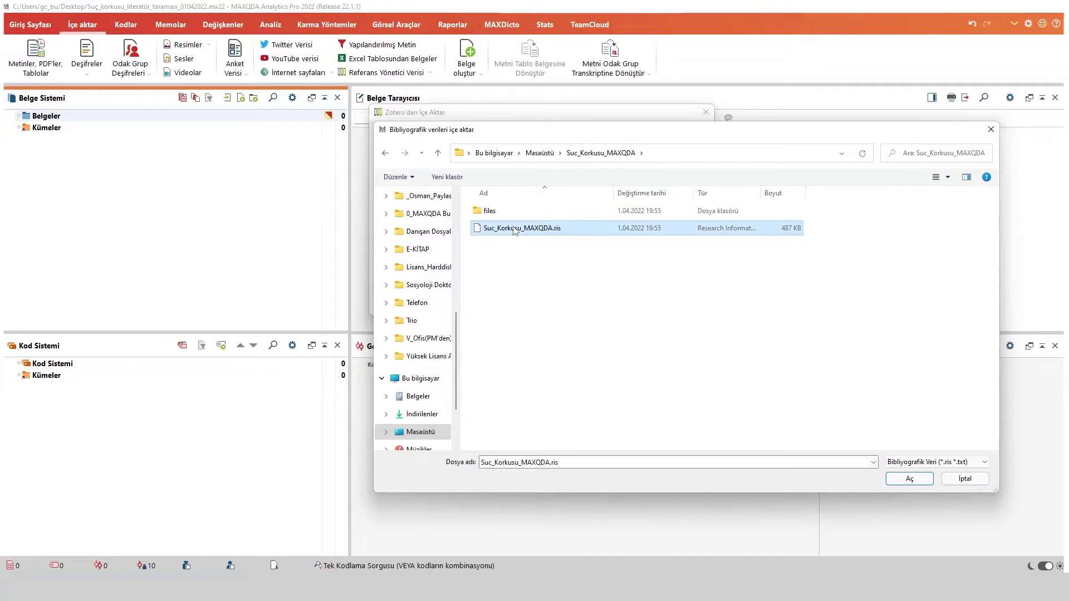
{"action": "left_click", "coordinate": [909, 478]}
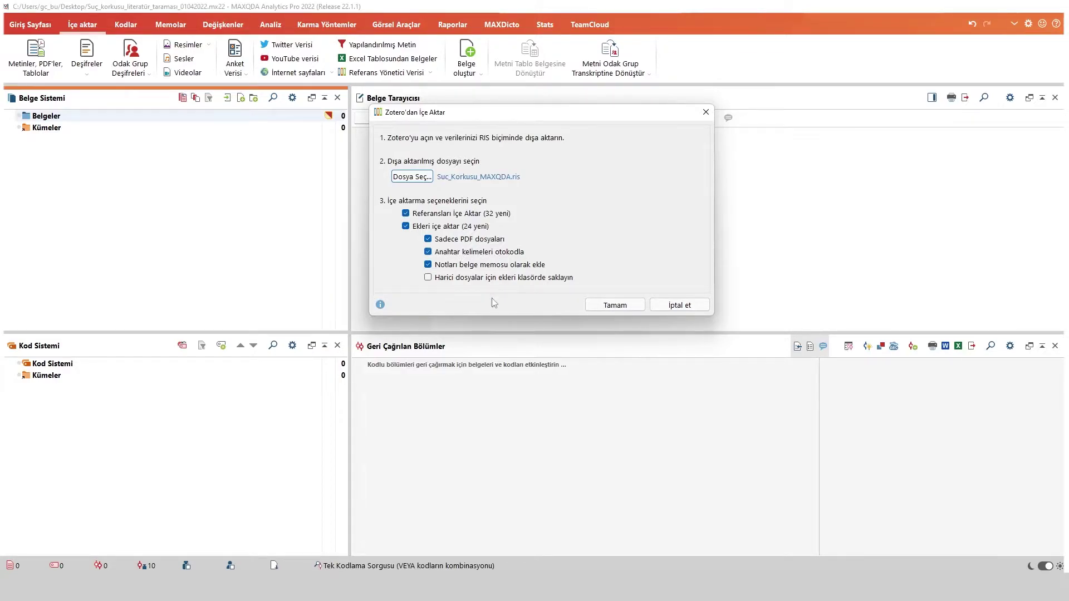
{"action": "left_click", "coordinate": [603, 306]}
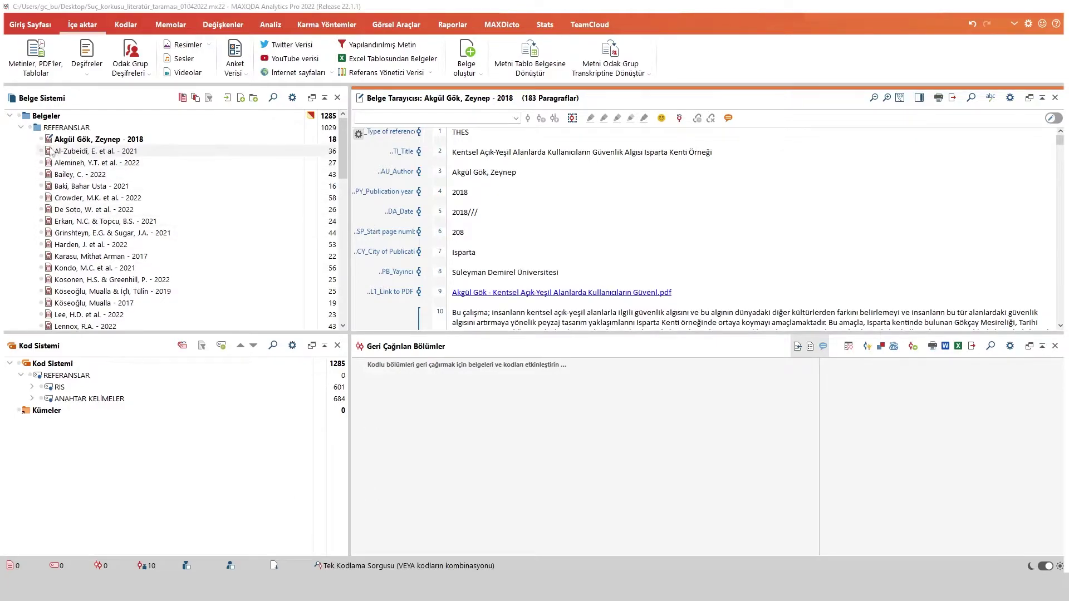
Narrow the Belge Sistemi pane and open the first reference document in the REFERANSLAR group
{"action": "left_click", "coordinate": [21, 128]}
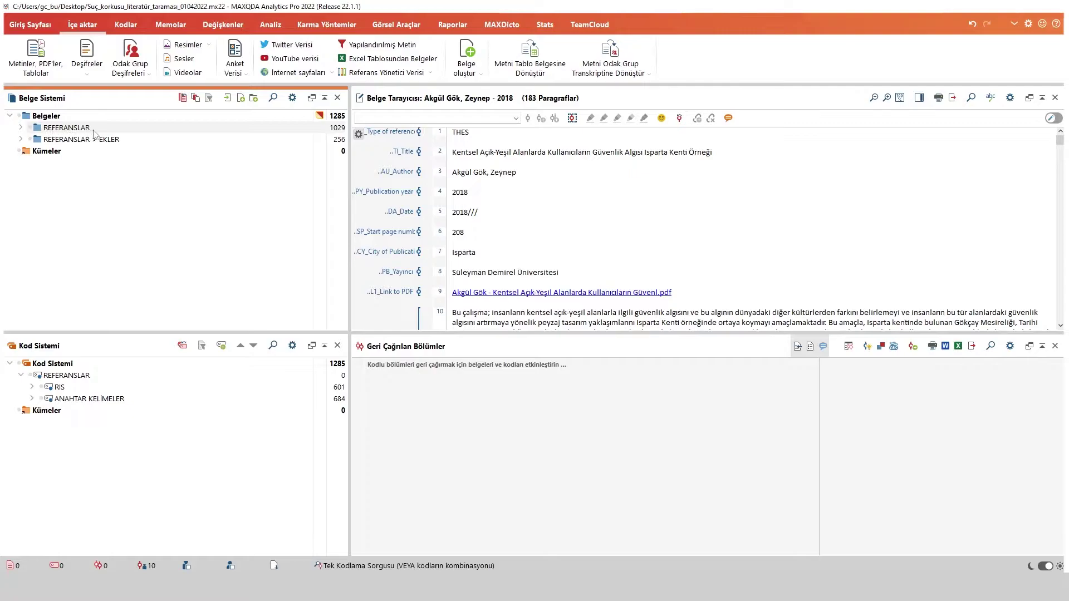
{"action": "left_click_drag", "start_coordinate": [349, 196], "coordinate": [262, 195]}
{"action": "left_click", "coordinate": [21, 128]}
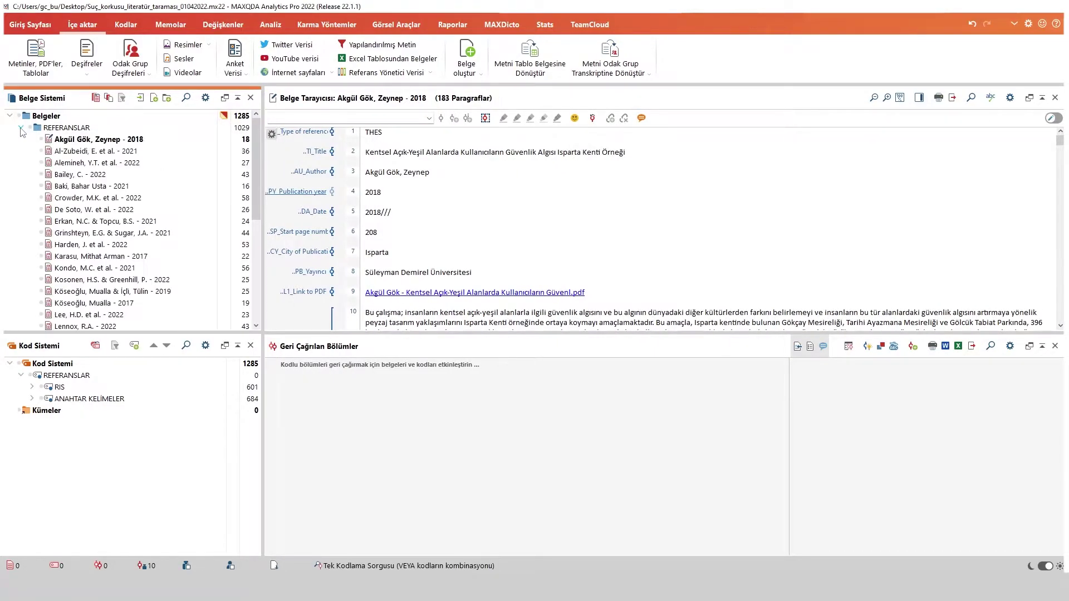
{"action": "double_click", "coordinate": [84, 139]}
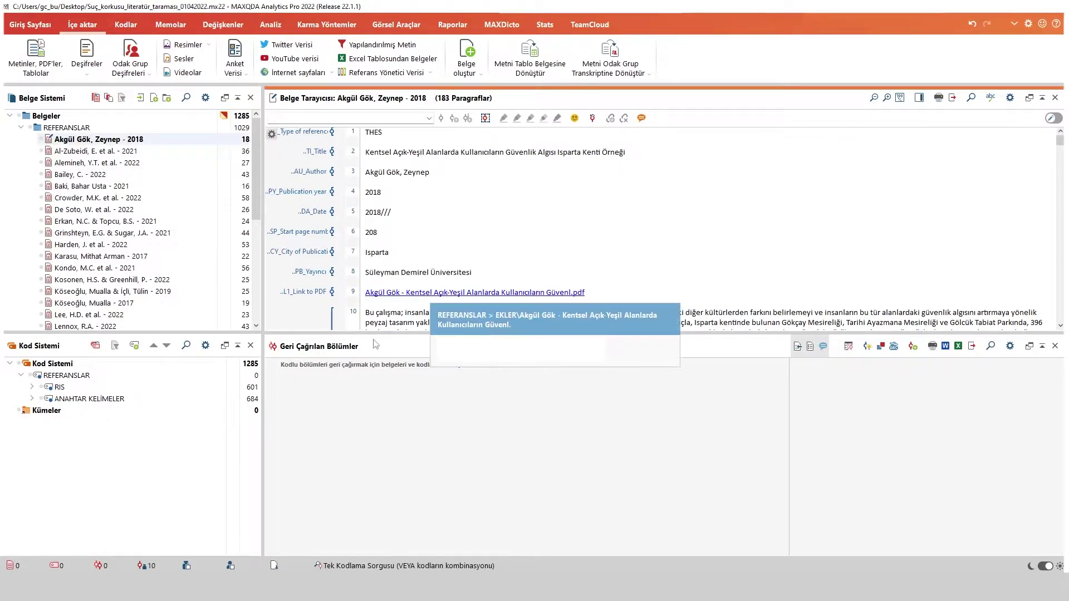
Enlarge the document browser and hide the Geri Çağrılan Bölümler window
{"action": "left_click_drag", "start_coordinate": [399, 348], "coordinate": [400, 483]}
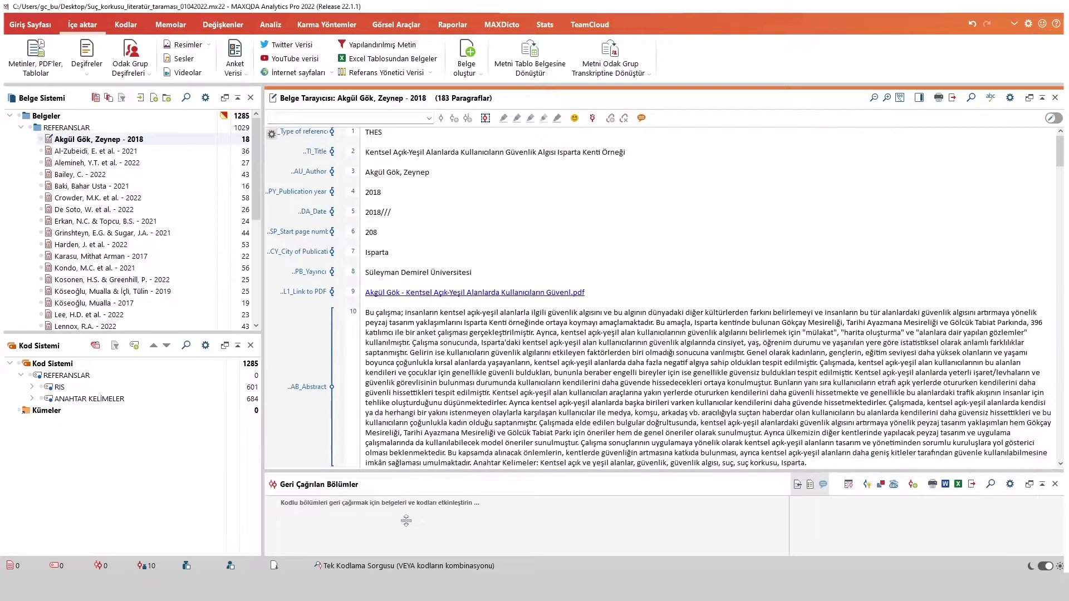
{"action": "left_click", "coordinate": [55, 25]}
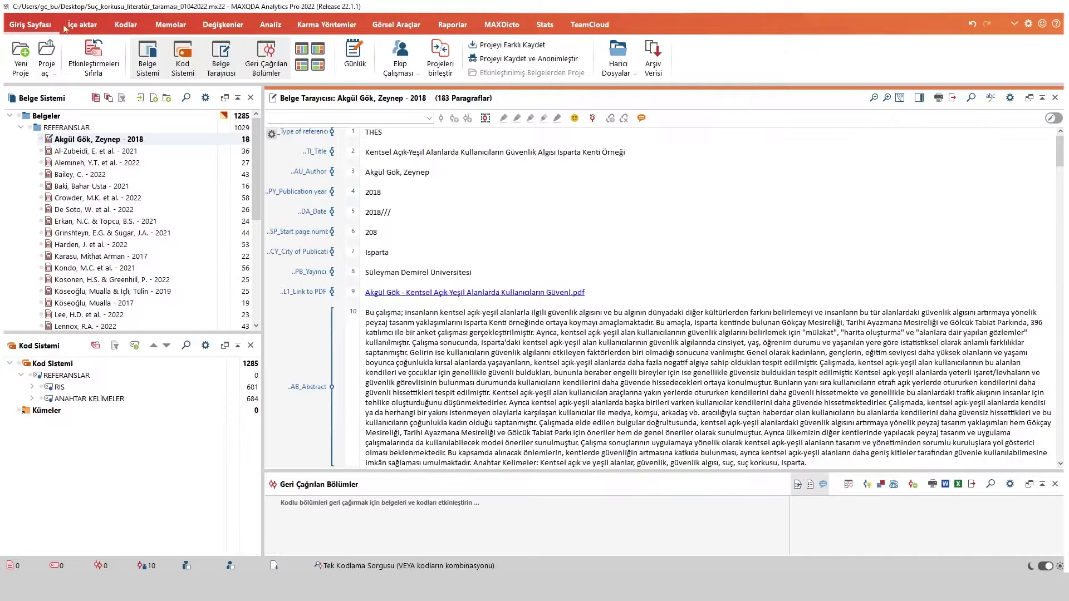
{"action": "left_click", "coordinate": [266, 59]}
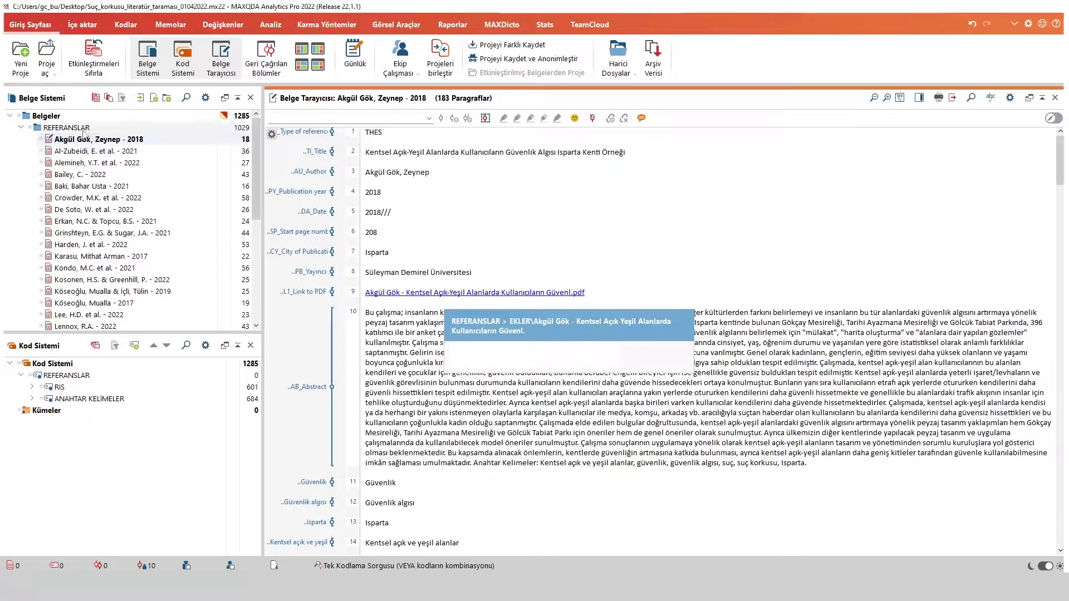
Examine the open reference document's abstract, keywords and Kaynakça notes through to the end, and return to its beginning
{"action": "scroll", "coordinate": [610, 358], "scroll_direction": "down", "scroll_amount": 6}
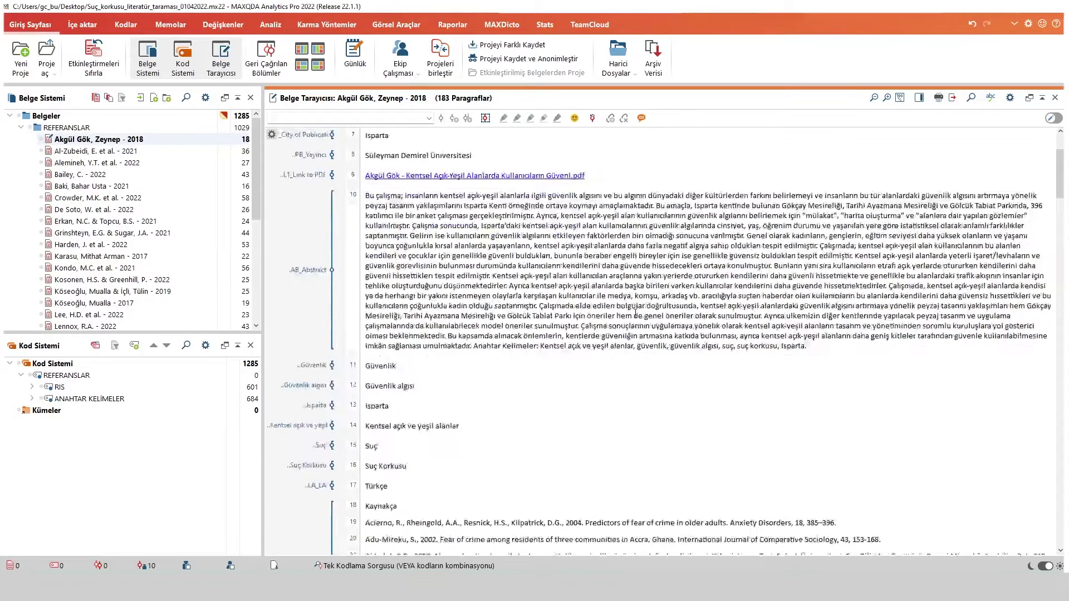
{"action": "scroll", "coordinate": [647, 317], "scroll_direction": "down", "scroll_amount": 2}
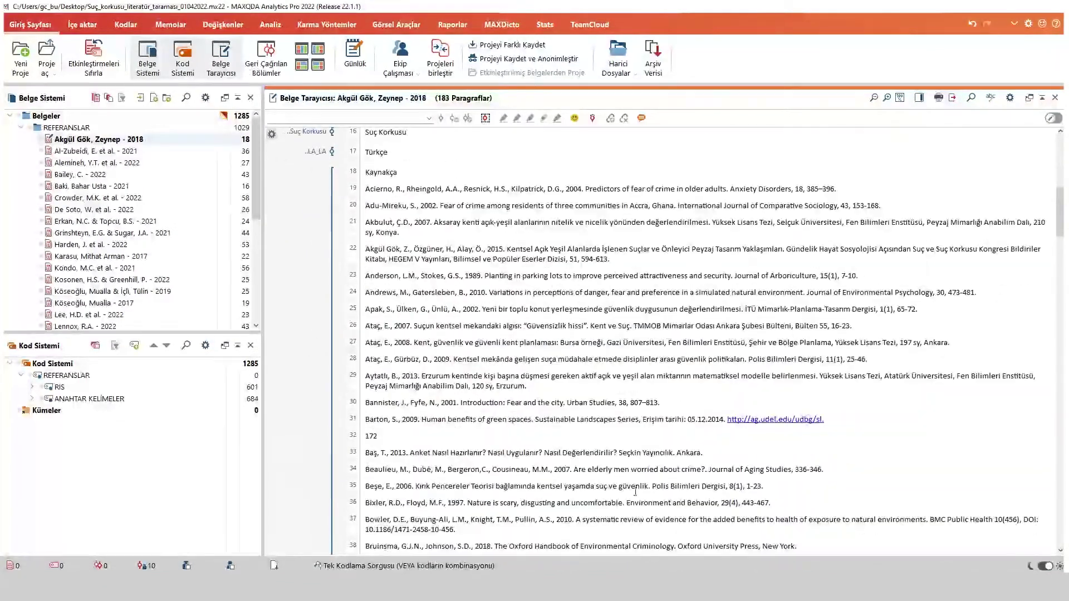
{"action": "key", "text": "alt+Tab"}
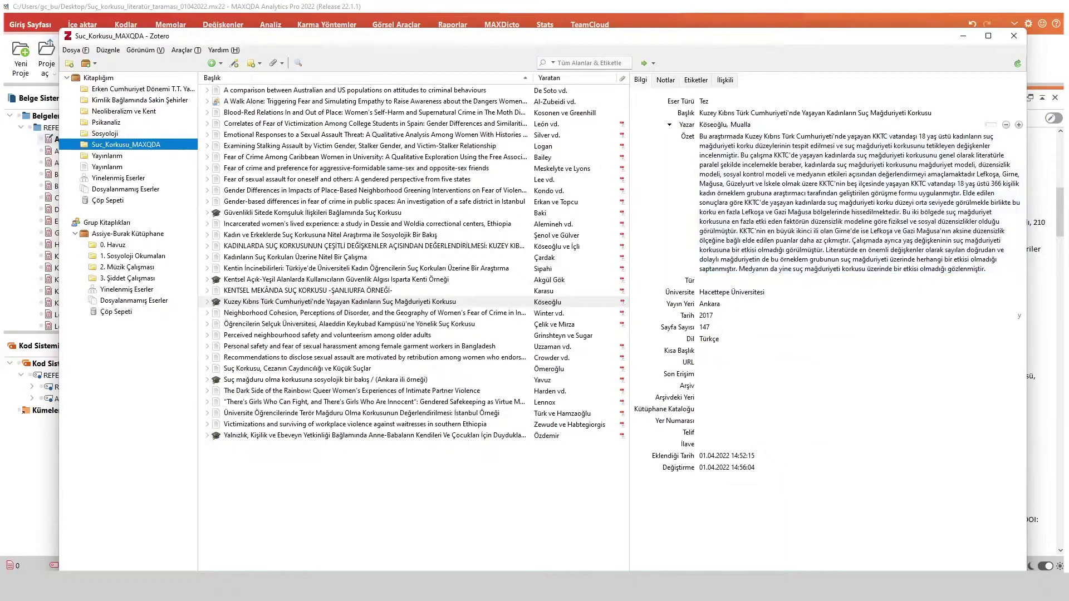
{"action": "left_click", "coordinate": [963, 35]}
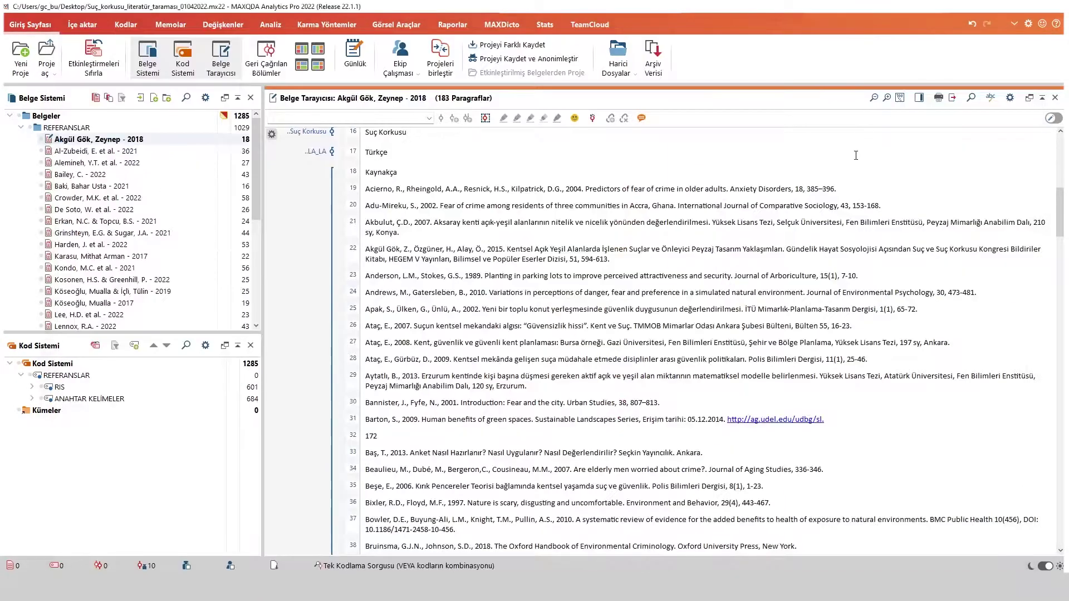
{"action": "scroll", "coordinate": [461, 272], "scroll_direction": "down", "scroll_amount": 1}
{"action": "scroll", "coordinate": [462, 272], "scroll_direction": "down", "scroll_amount": 20}
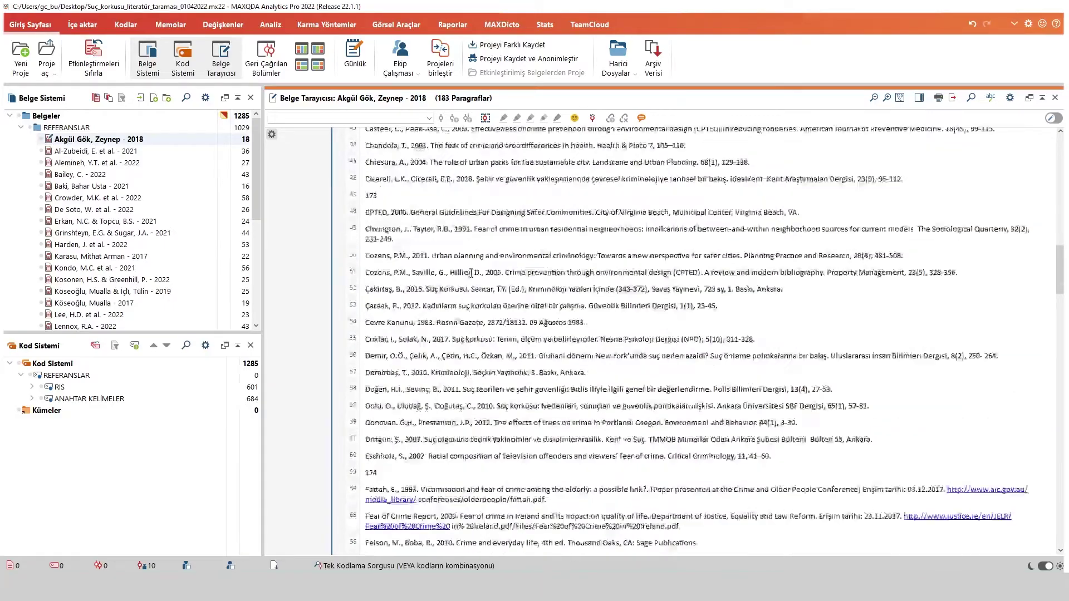
{"action": "scroll", "coordinate": [476, 280], "scroll_direction": "down", "scroll_amount": 6}
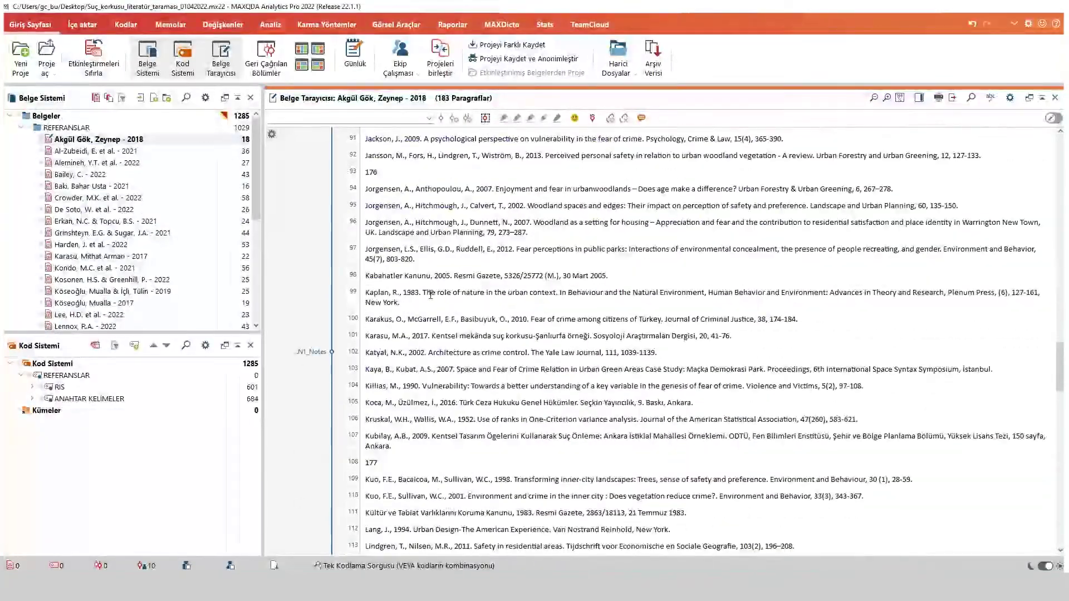
{"action": "scroll", "coordinate": [438, 290], "scroll_direction": "down", "scroll_amount": 3}
{"action": "scroll", "coordinate": [439, 290], "scroll_direction": "down", "scroll_amount": 20}
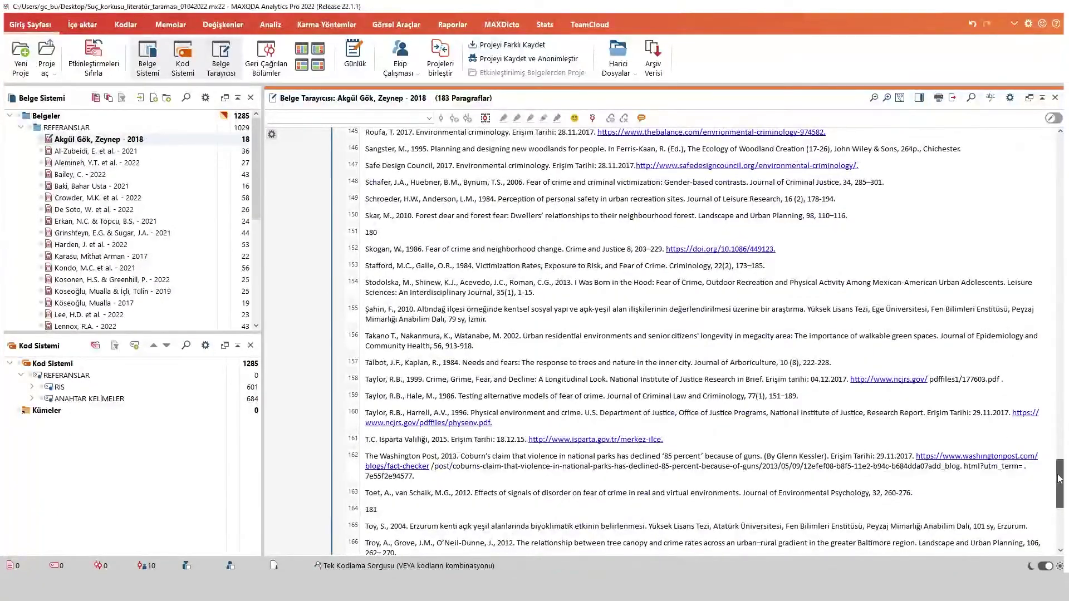
{"action": "left_click_drag", "start_coordinate": [1060, 484], "coordinate": [1059, 159]}
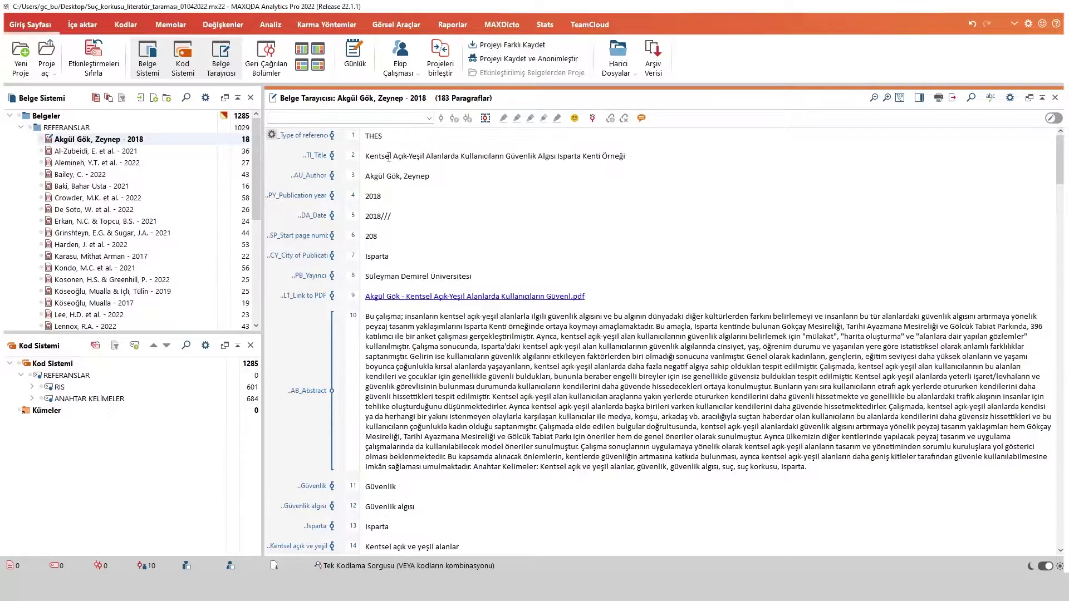
Examine the coded title, author, publication year, page, city and publisher fields of the reference document
{"action": "left_click_drag", "start_coordinate": [388, 157], "coordinate": [445, 182]}
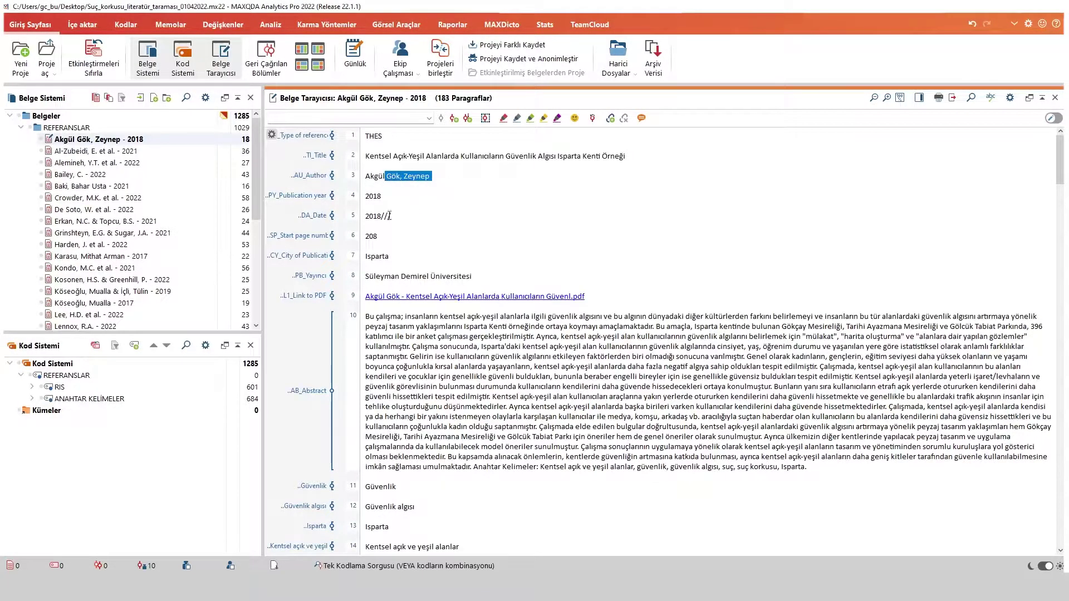
{"action": "left_click_drag", "start_coordinate": [373, 196], "coordinate": [396, 197]}
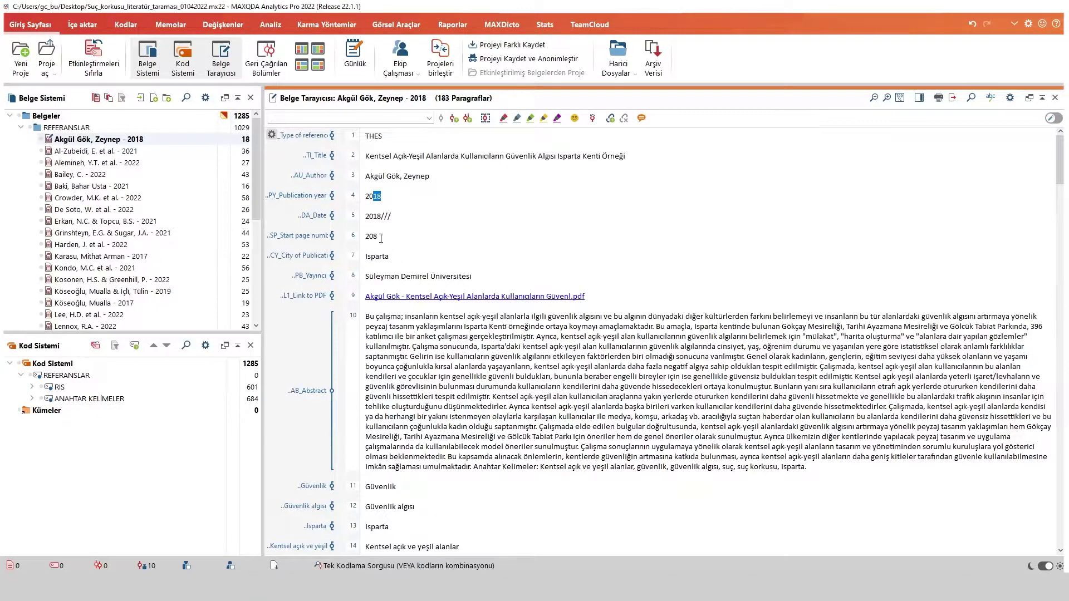
{"action": "left_click_drag", "start_coordinate": [380, 238], "coordinate": [372, 233]}
{"action": "left_click", "coordinate": [380, 256]}
{"action": "left_click_drag", "start_coordinate": [366, 276], "coordinate": [396, 273]}
{"action": "left_click", "coordinate": [93, 25]}
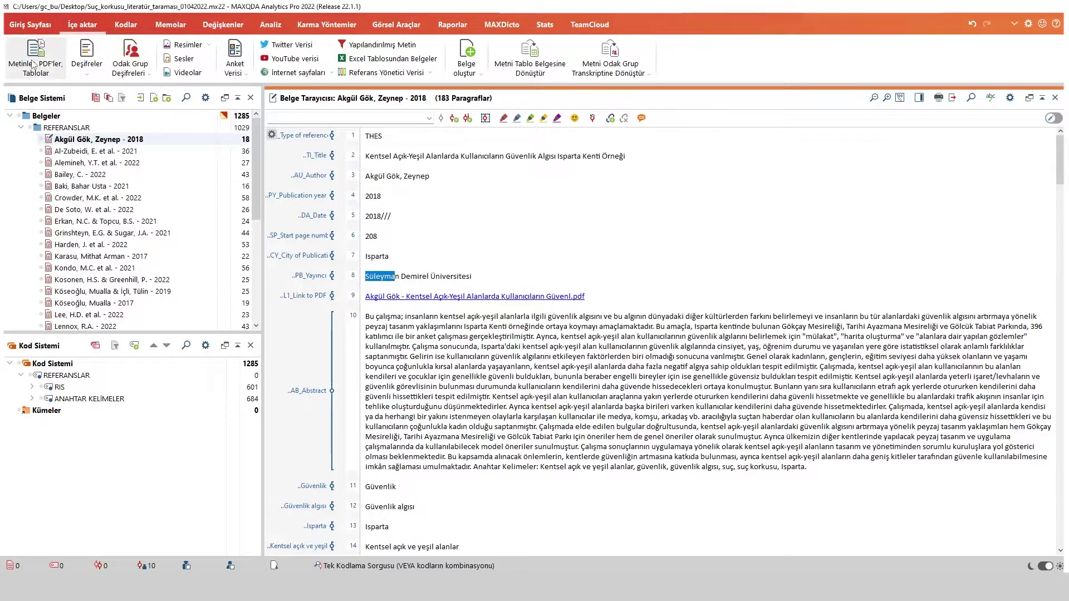
{"action": "left_click", "coordinate": [393, 75]}
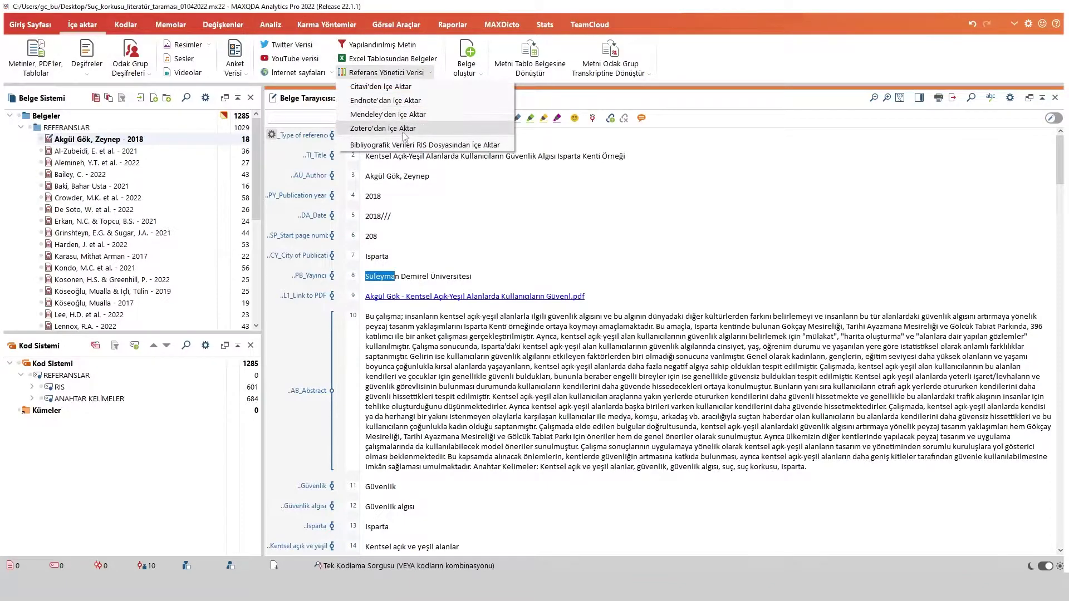
{"action": "left_click", "coordinate": [403, 129]}
{"action": "left_click", "coordinate": [417, 178]}
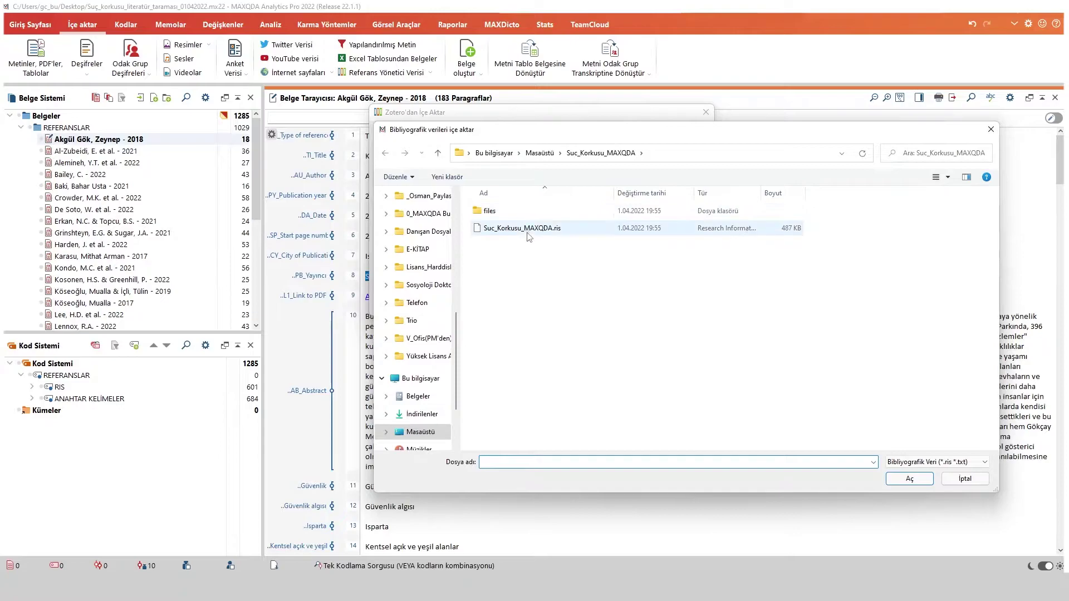
{"action": "left_click", "coordinate": [551, 229]}
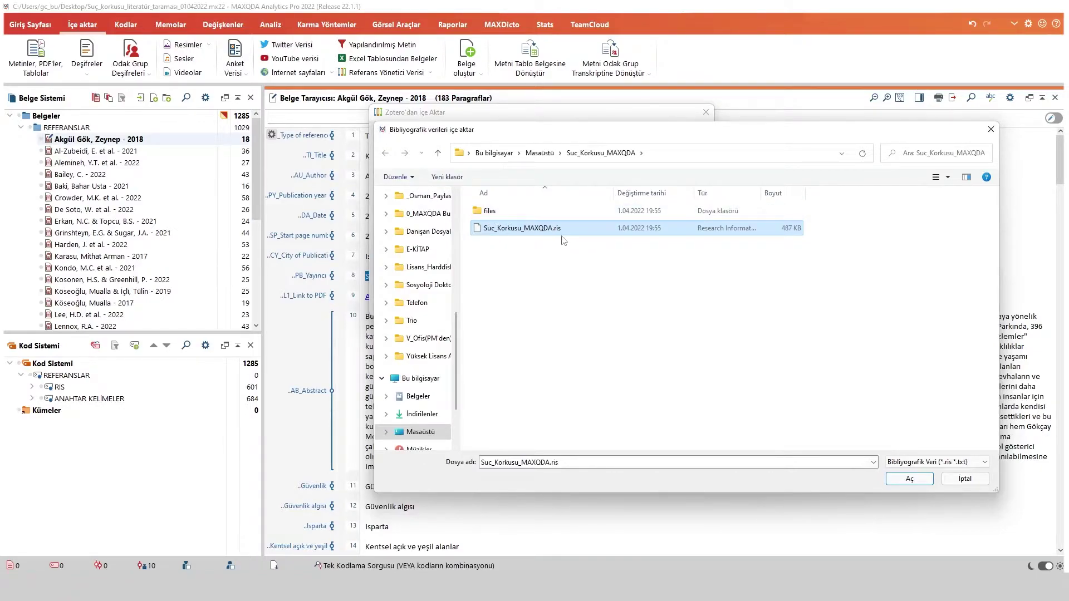
{"action": "left_click", "coordinate": [969, 480]}
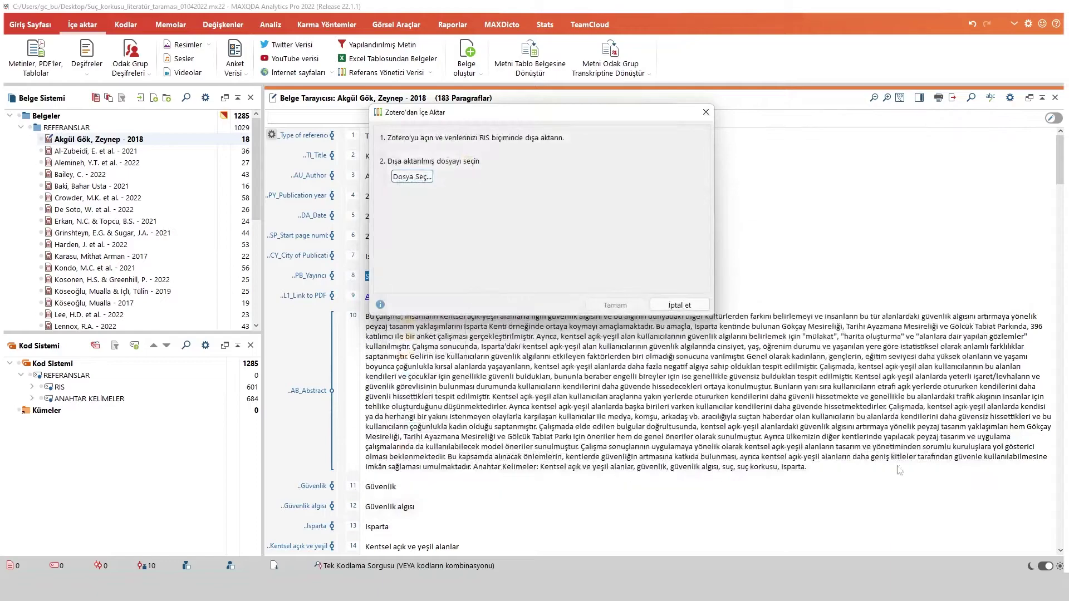
{"action": "left_click", "coordinate": [678, 305]}
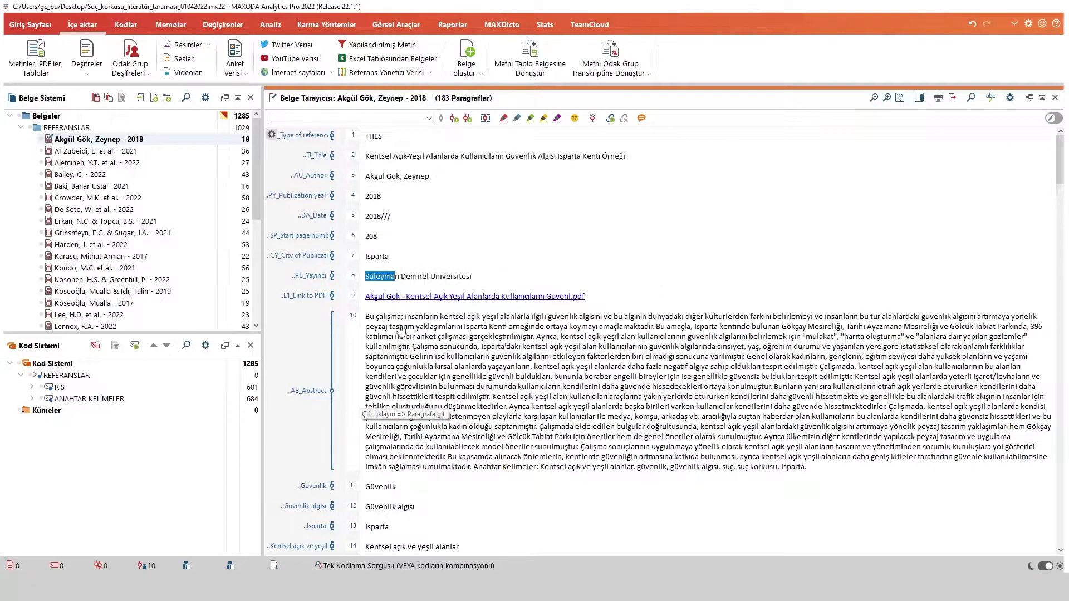
Examine the coded keyword paragraphs below the abstract in the first reference document, from Güvenlik to Suç Korkusu
{"action": "scroll", "coordinate": [400, 330], "scroll_direction": "down", "scroll_amount": 3}
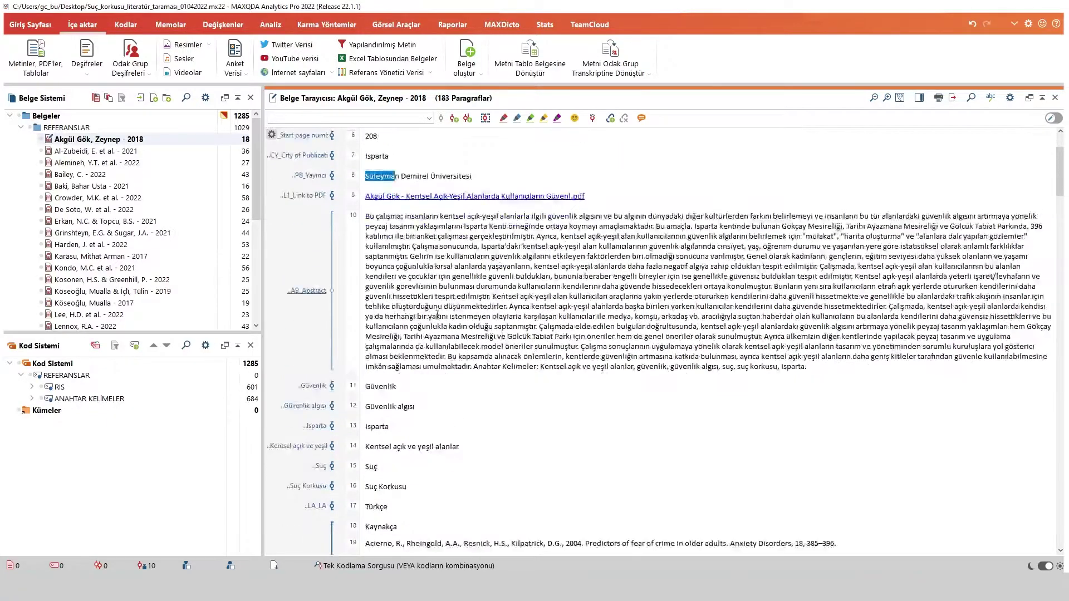
{"action": "scroll", "coordinate": [437, 314], "scroll_direction": "down", "scroll_amount": 1}
{"action": "left_click_drag", "start_coordinate": [370, 319], "coordinate": [416, 420]}
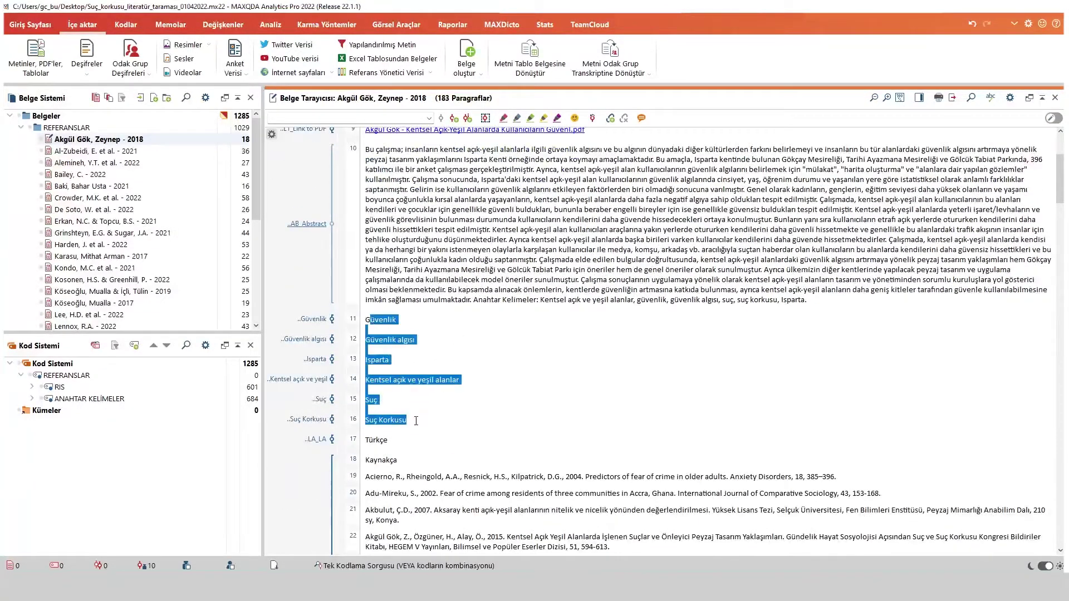
{"action": "scroll", "coordinate": [417, 423], "scroll_direction": "up", "scroll_amount": 2}
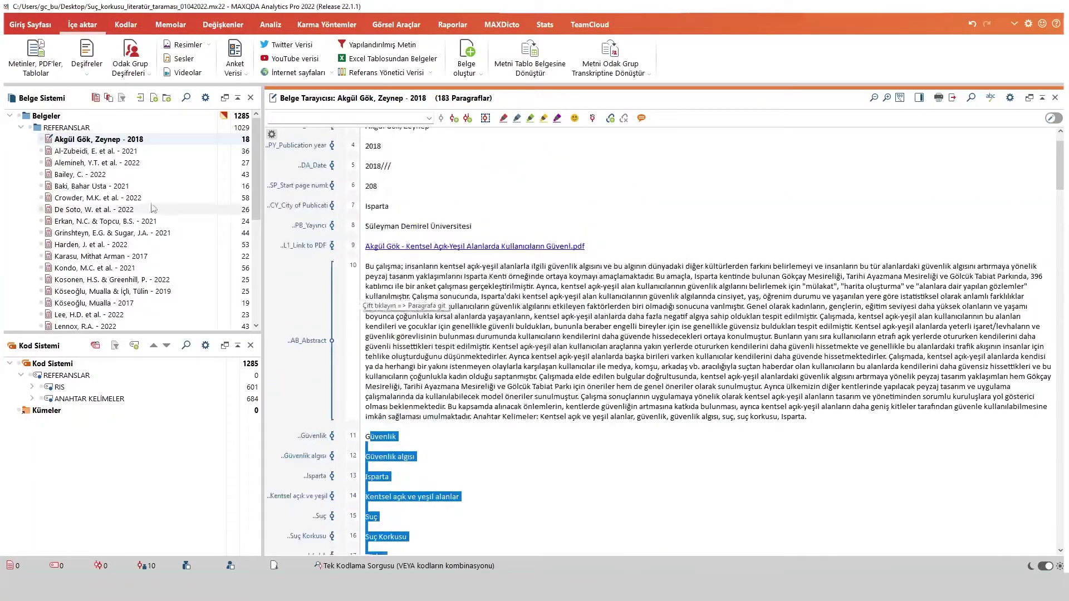
Examine the fields, keywords and notes of the 2022 reference document on fear of crime among Caribbean university women, and open its linked PDF
{"action": "double_click", "coordinate": [75, 176]}
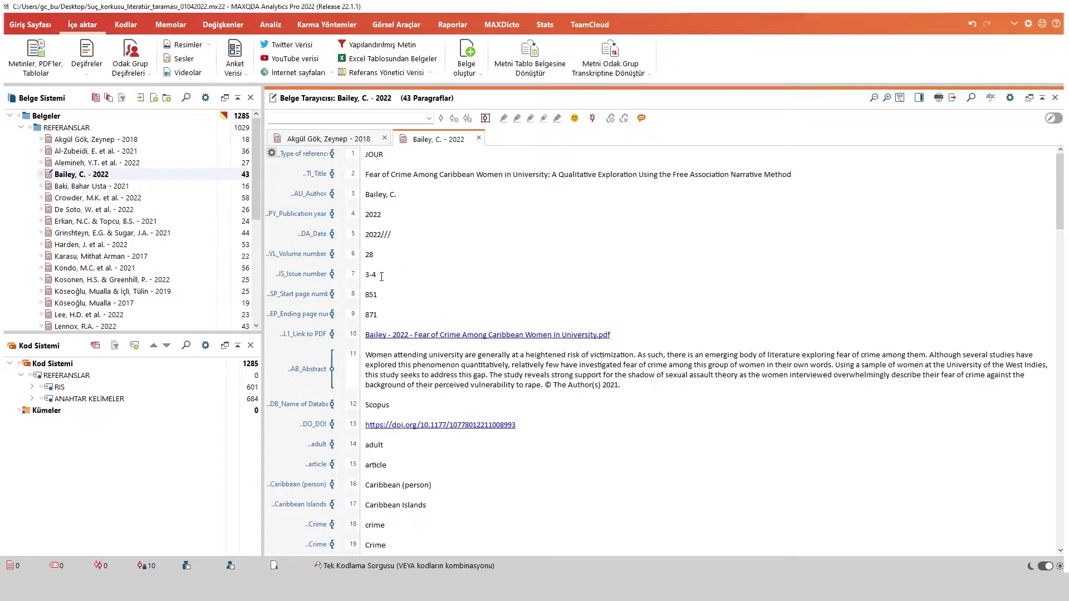
{"action": "left_click_drag", "start_coordinate": [381, 277], "coordinate": [366, 267]}
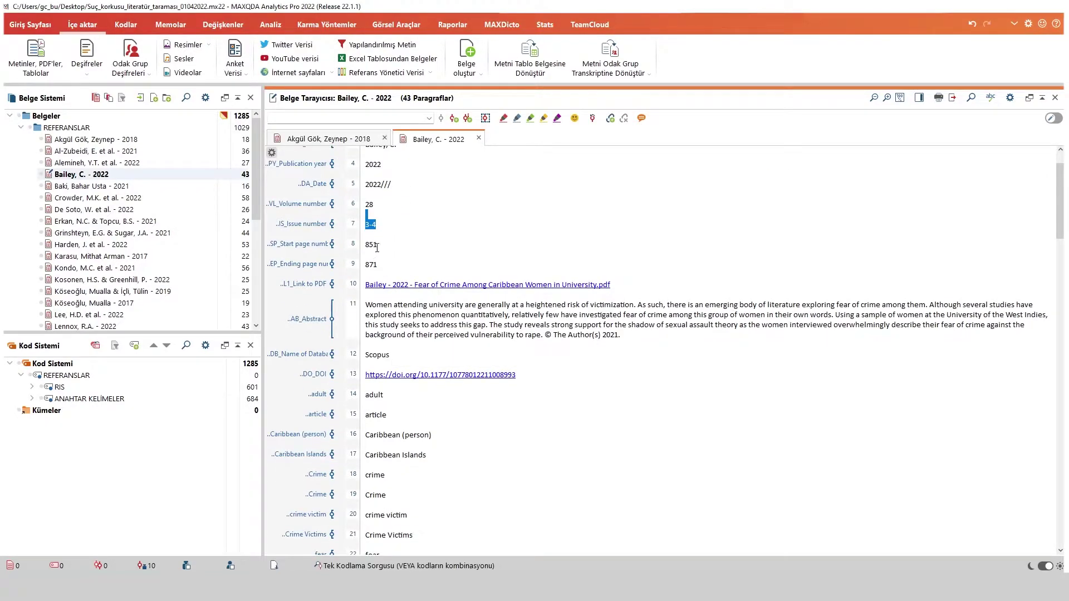
{"action": "scroll", "coordinate": [389, 256], "scroll_direction": "down", "scroll_amount": 1}
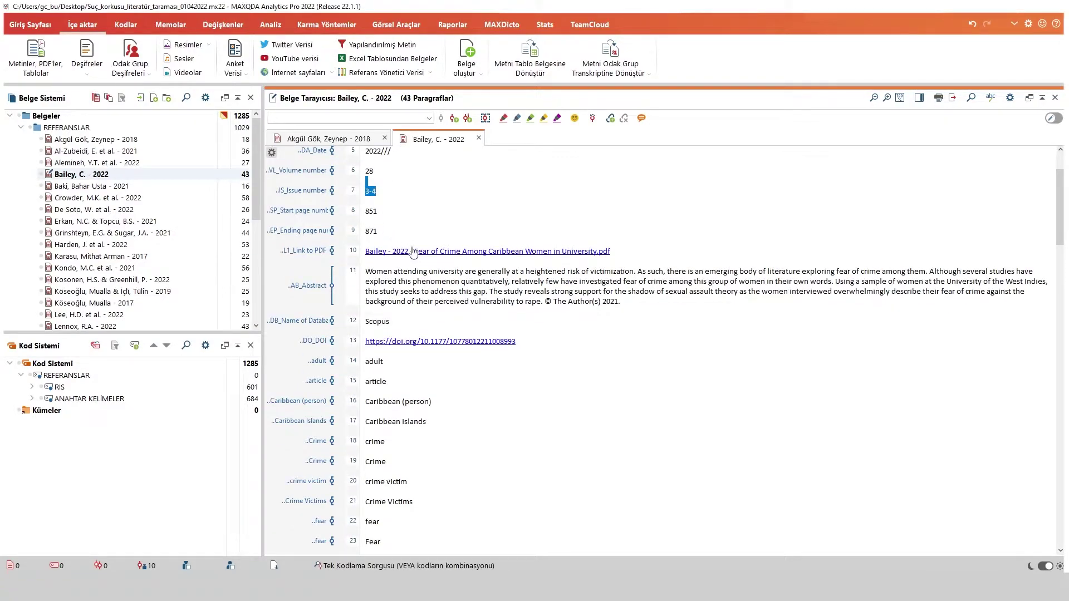
{"action": "scroll", "coordinate": [457, 268], "scroll_direction": "down", "scroll_amount": 2}
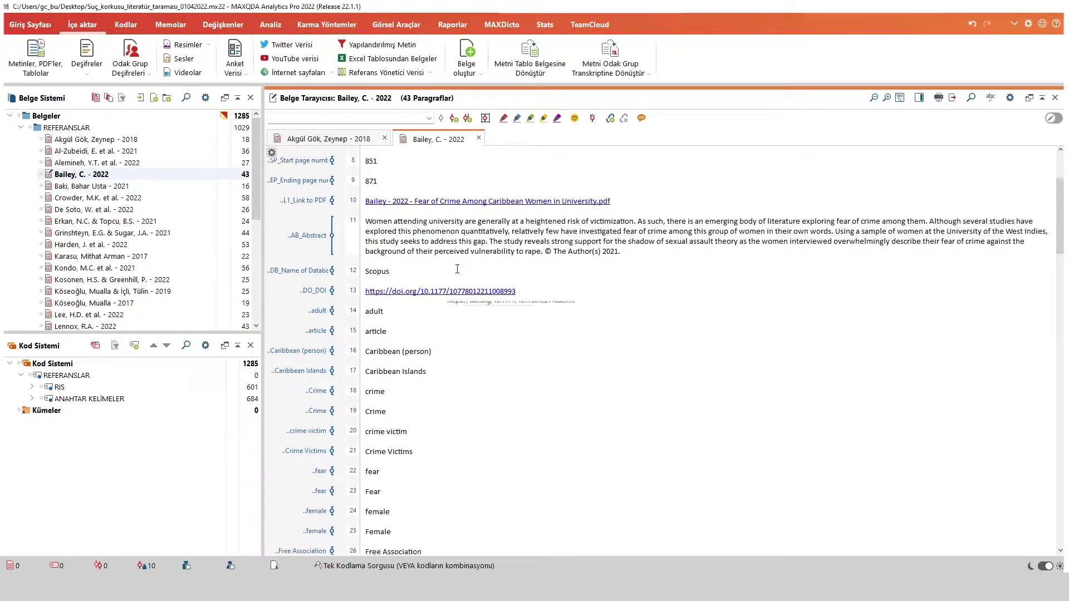
{"action": "scroll", "coordinate": [457, 268], "scroll_direction": "down", "scroll_amount": 15}
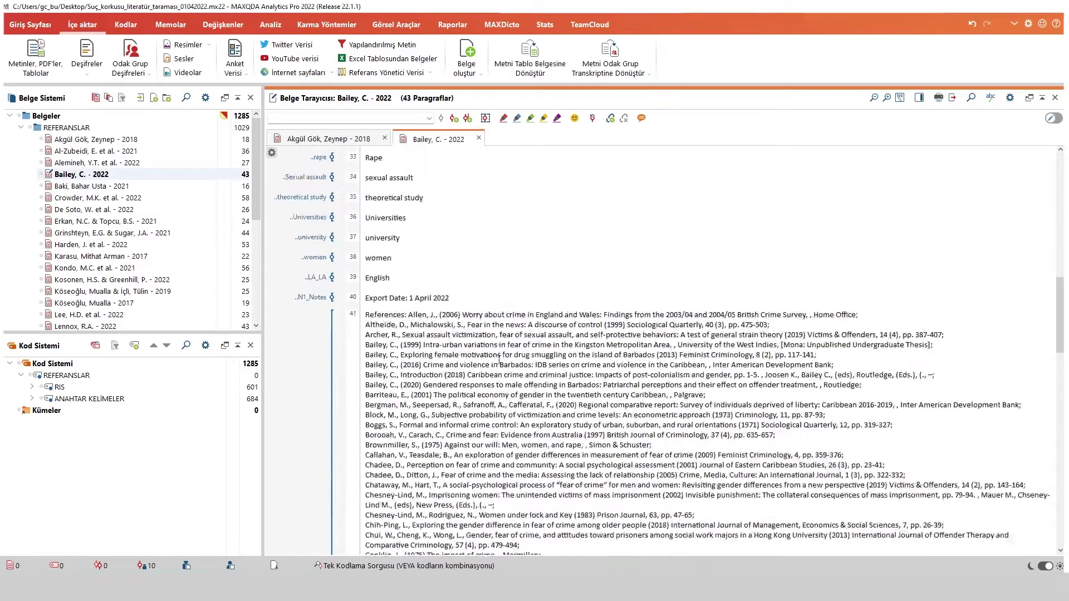
{"action": "scroll", "coordinate": [499, 359], "scroll_direction": "up", "scroll_amount": 16}
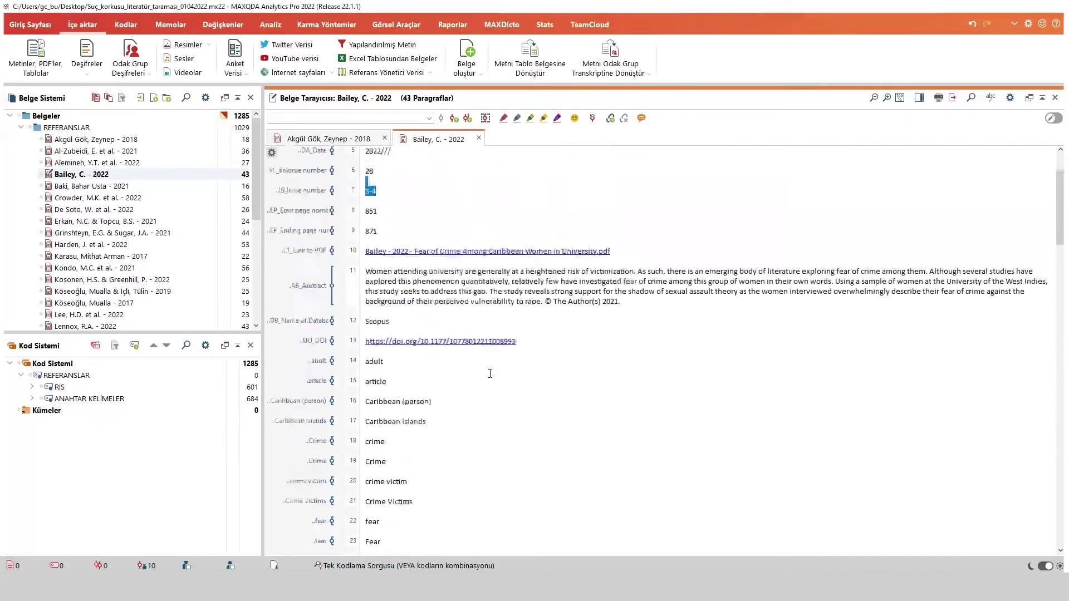
{"action": "scroll", "coordinate": [490, 374], "scroll_direction": "up", "scroll_amount": 3}
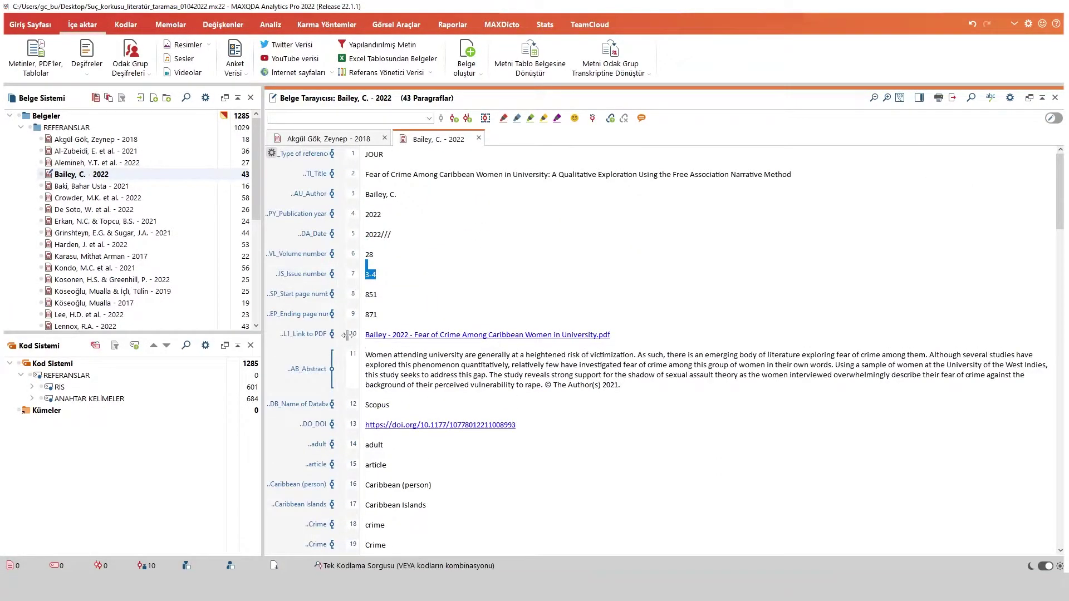
{"action": "left_click", "coordinate": [416, 336]}
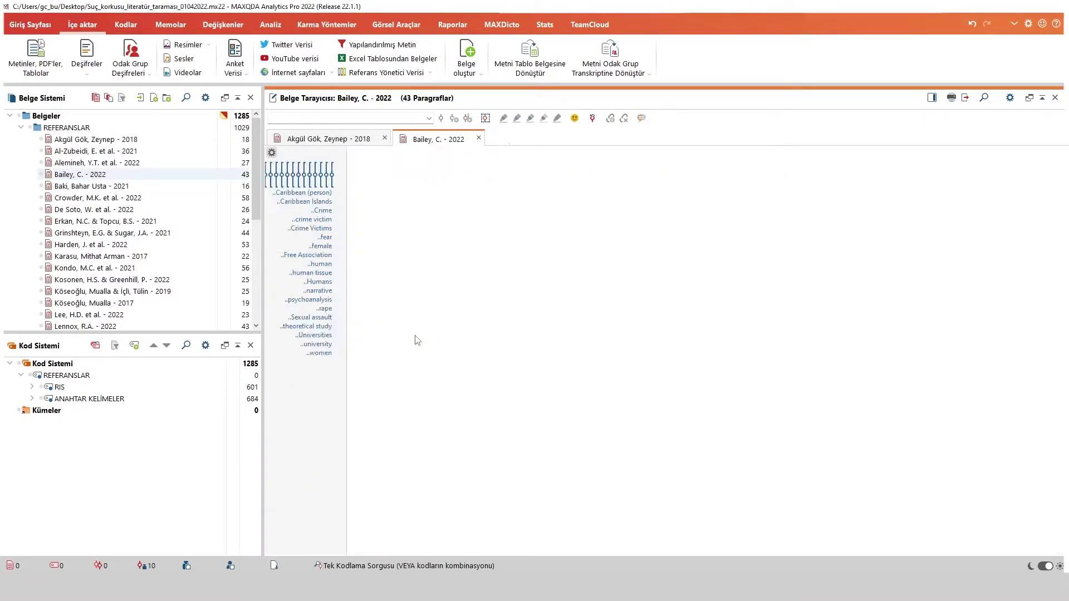
{"action": "scroll", "coordinate": [105, 295], "scroll_direction": "down", "scroll_amount": 4}
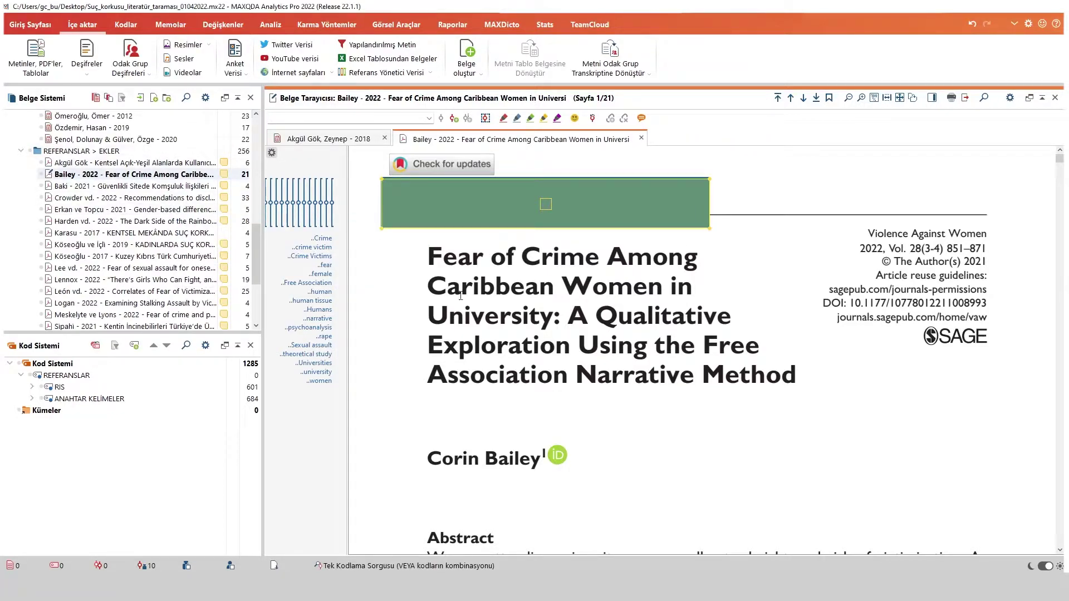
Open the 2019 thesis reference on Yalnızlık, Kişilik ve Ebeveyn Yetkinliği with its linked PDF, and the second document in the REFERANSLAR group
{"action": "double_click", "coordinate": [111, 127]}
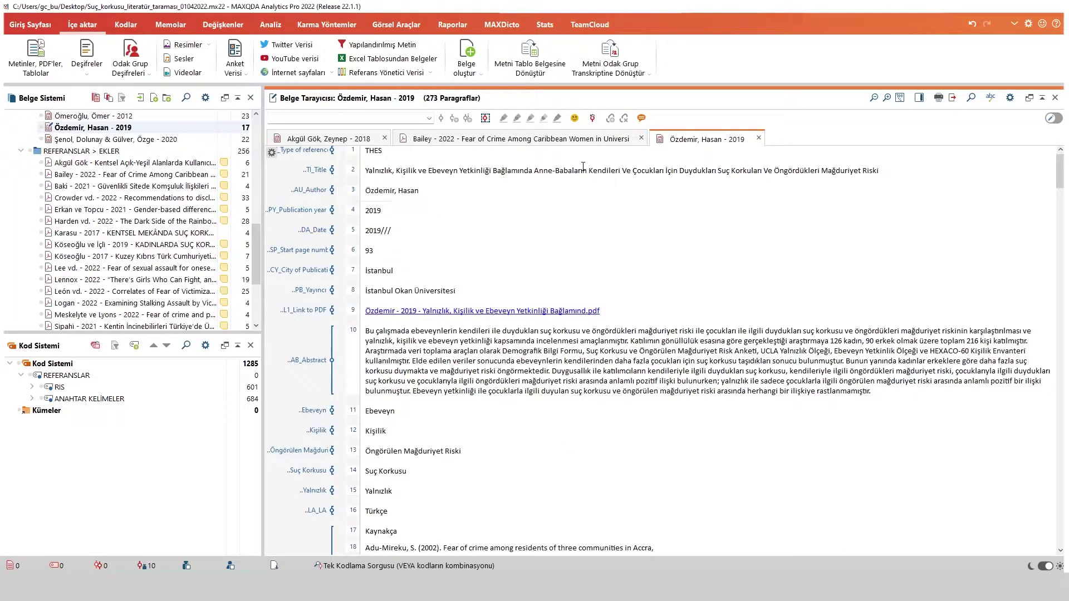
{"action": "left_click", "coordinate": [502, 311]}
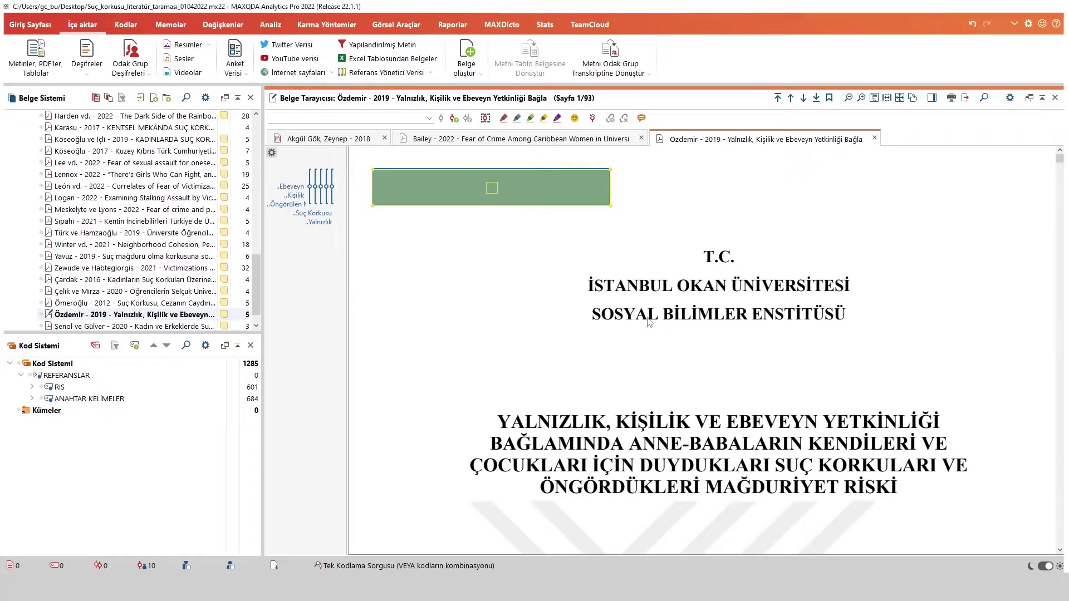
{"action": "scroll", "coordinate": [139, 315], "scroll_direction": "up", "scroll_amount": 15}
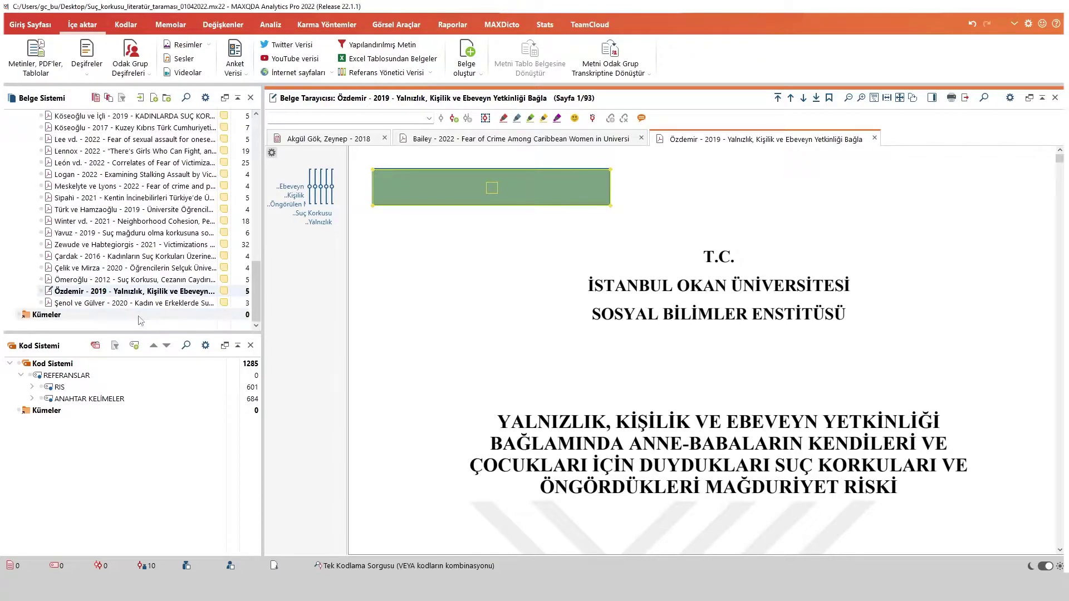
{"action": "left_click", "coordinate": [438, 301]}
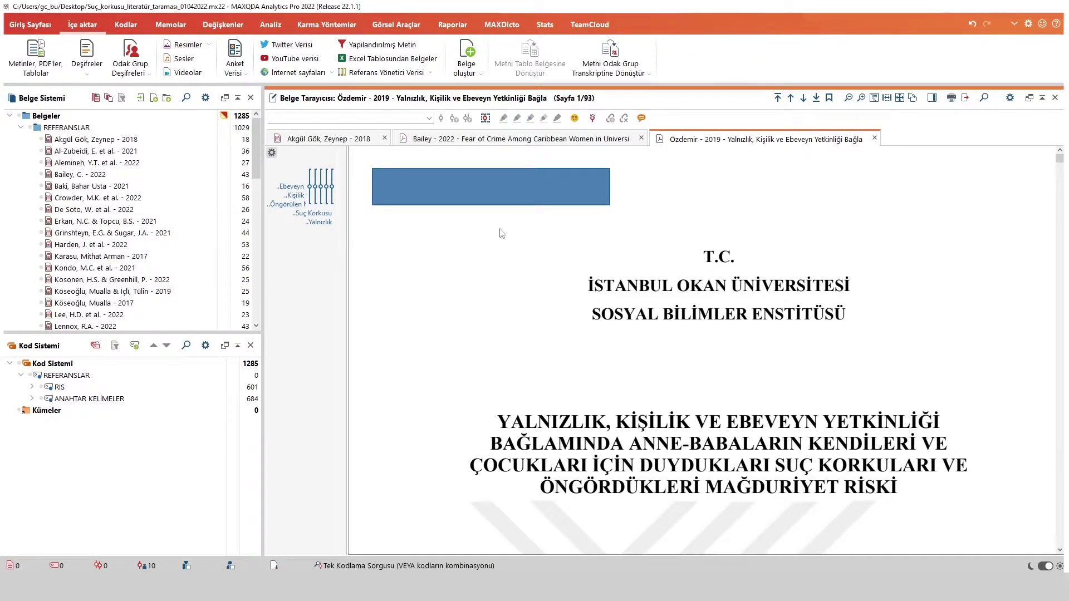
{"action": "double_click", "coordinate": [100, 151]}
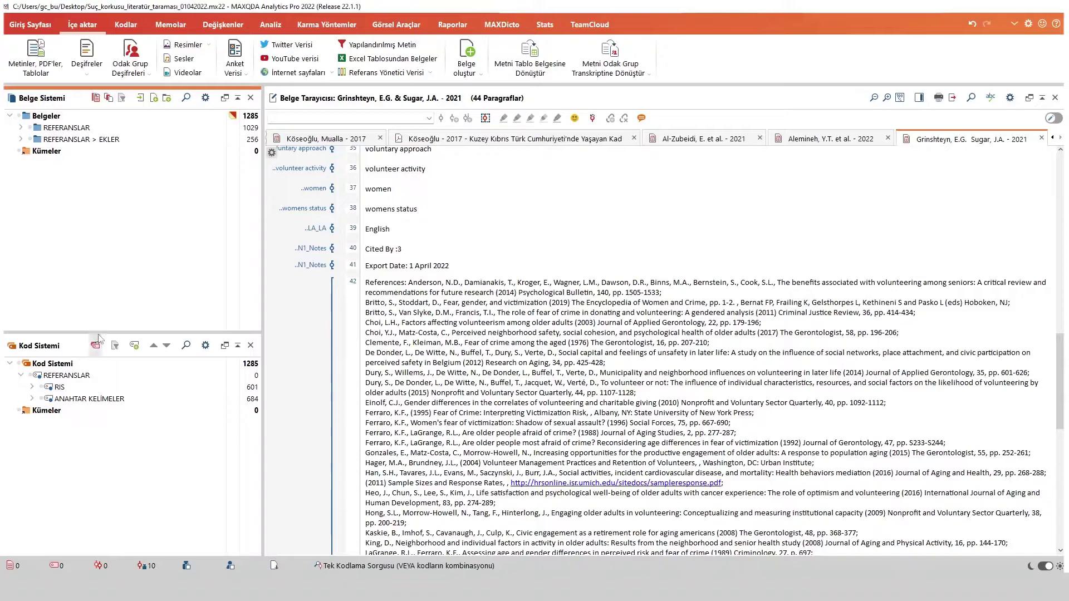
Enlarge the Kod Sistemi pane, expand the RIS code, and examine the Type of reference entry of the open document
{"action": "left_click_drag", "start_coordinate": [98, 332], "coordinate": [98, 172]}
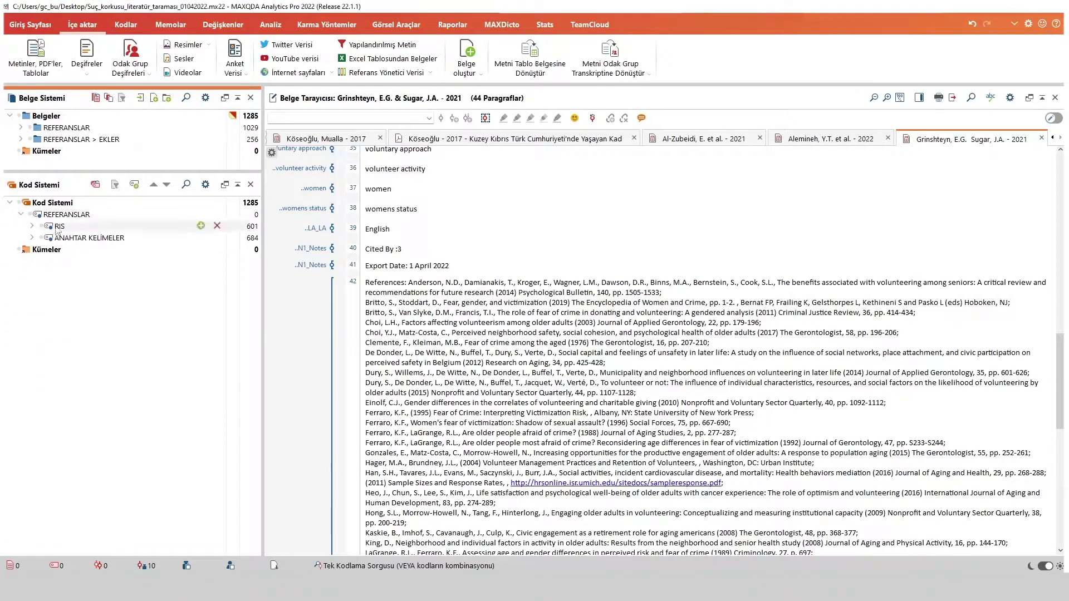
{"action": "left_click", "coordinate": [32, 225]}
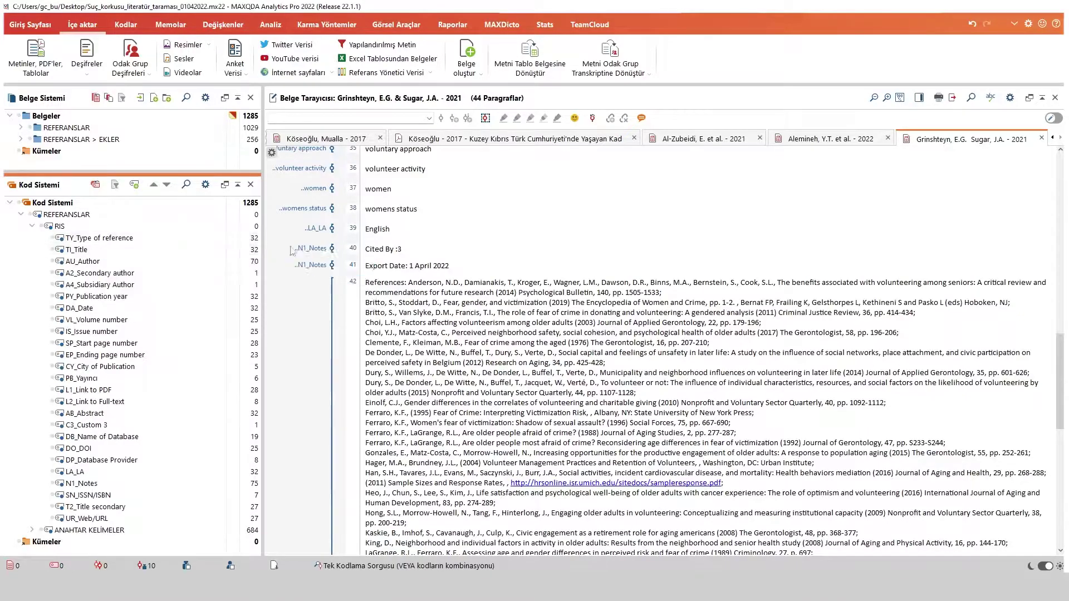
{"action": "scroll", "coordinate": [353, 379], "scroll_direction": "up", "scroll_amount": 15}
{"action": "scroll", "coordinate": [353, 379], "scroll_direction": "up", "scroll_amount": 2}
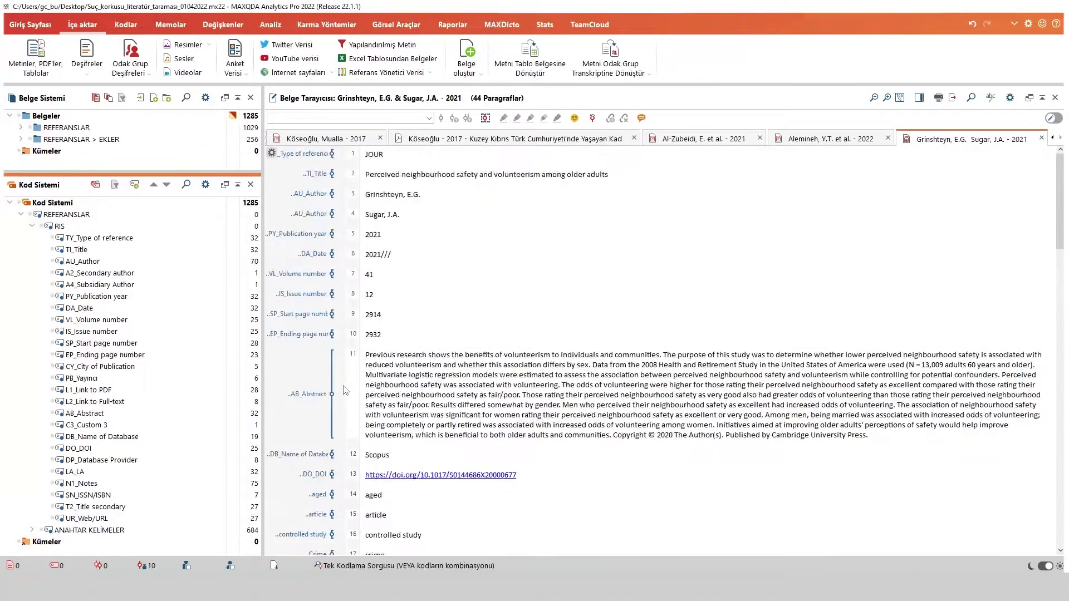
{"action": "left_click_drag", "start_coordinate": [385, 159], "coordinate": [370, 159]}
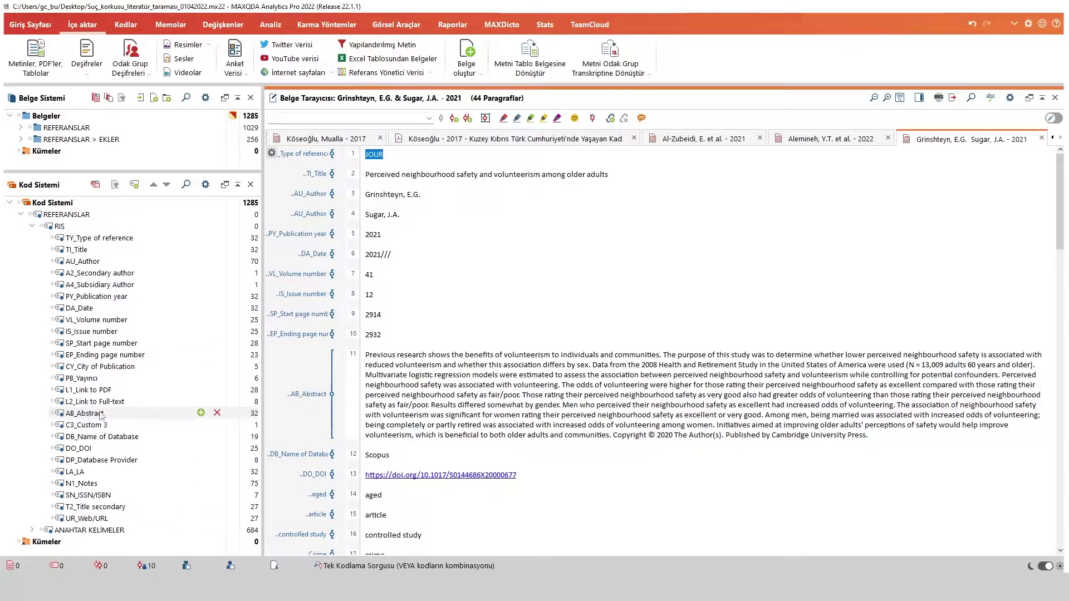
Activate the AB_Abstract code and the REFERANSLAR document group, and show the Geri Çağrılan Bölümler window
{"action": "left_click", "coordinate": [54, 416]}
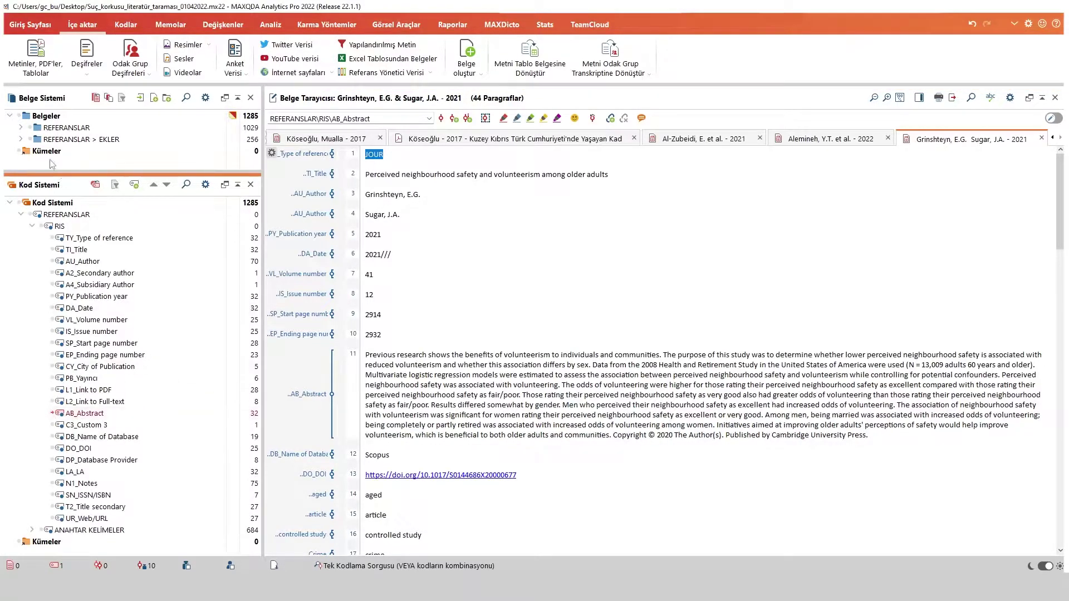
{"action": "left_click", "coordinate": [33, 129]}
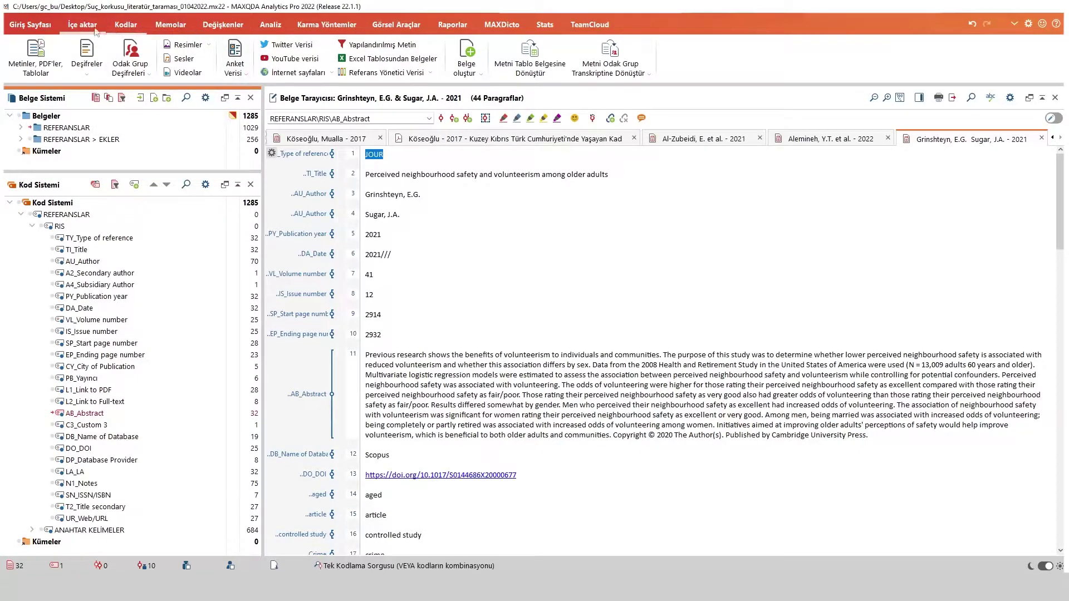
{"action": "scroll", "coordinate": [154, 31], "scroll_direction": "up", "scroll_amount": 1}
{"action": "left_click", "coordinate": [266, 61]}
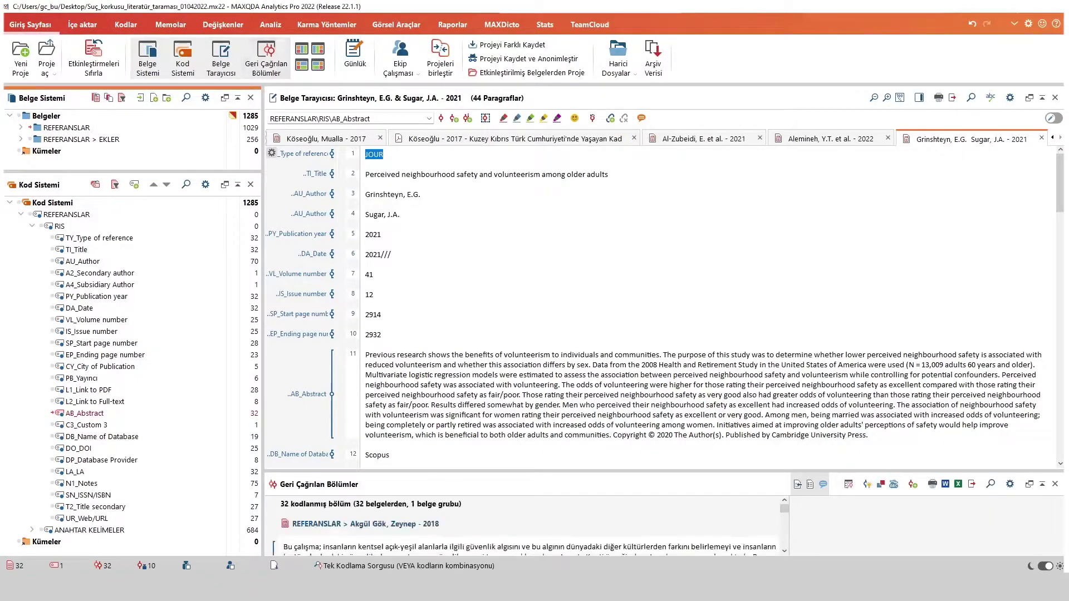
Enlarge the Geri Çağrılan Bölümler window, widen its text area, and look through the retrieved abstracts
{"action": "left_click_drag", "start_coordinate": [572, 469], "coordinate": [573, 225]}
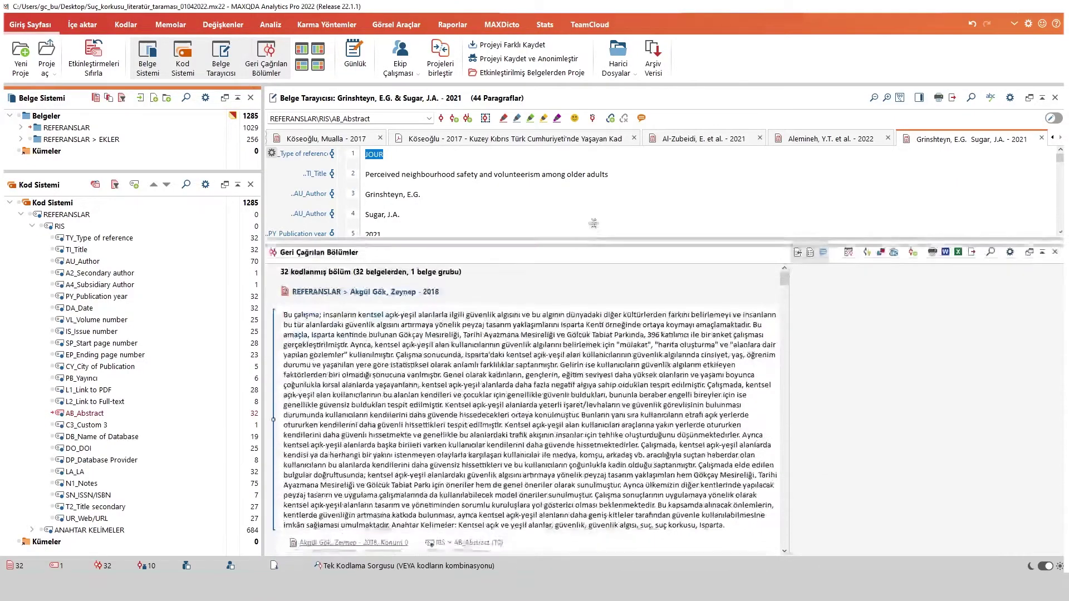
{"action": "scroll", "coordinate": [529, 390], "scroll_direction": "down", "scroll_amount": 10}
{"action": "scroll", "coordinate": [789, 370], "scroll_direction": "down", "scroll_amount": 10}
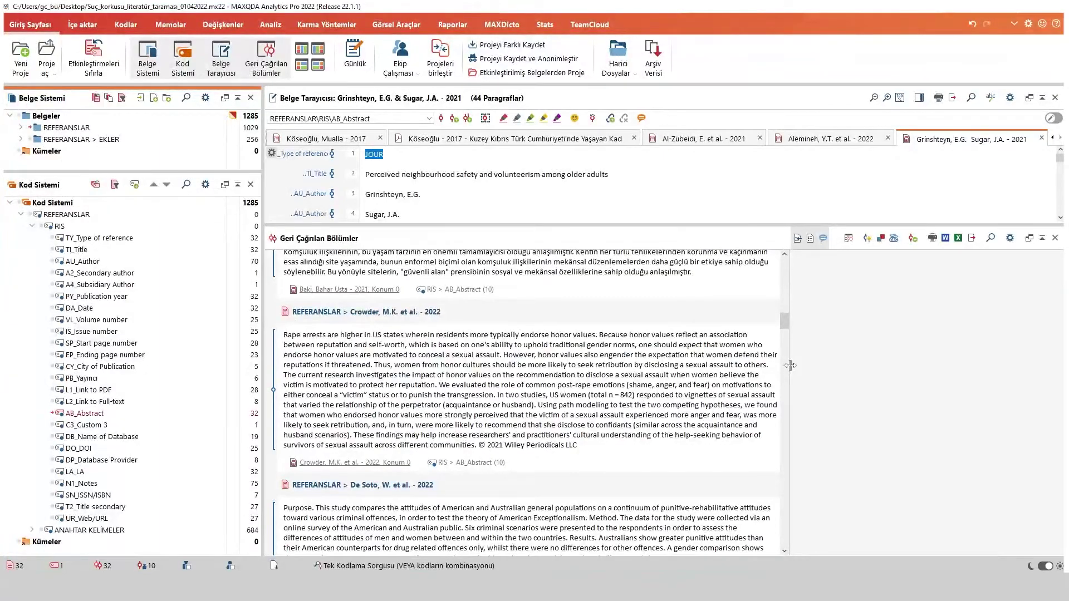
{"action": "left_click_drag", "start_coordinate": [790, 365], "coordinate": [1030, 365]}
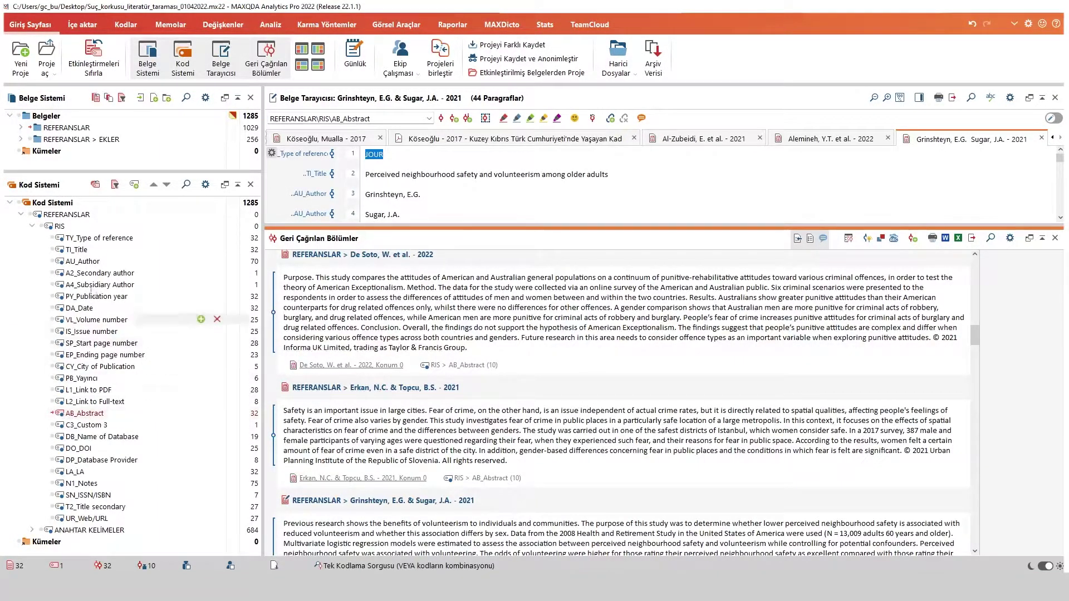
Deactivate the AB_Abstract code and the REFERANSLAR document group
{"action": "left_click", "coordinate": [52, 415]}
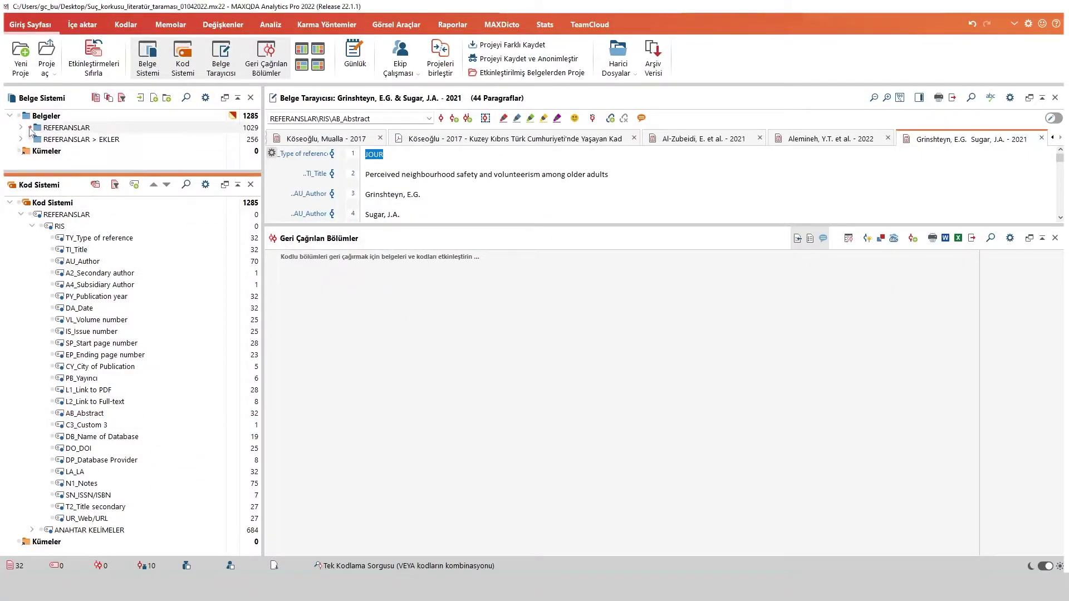
{"action": "left_click", "coordinate": [30, 127]}
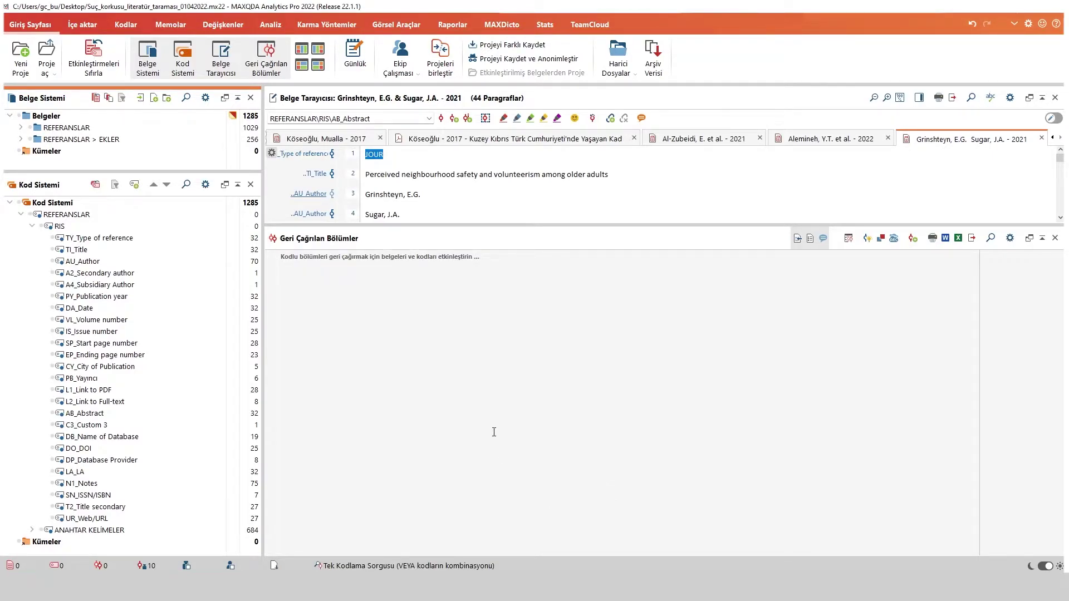
Collapse the RIS code, expand the ANAHTAR KELİMELER code, and look through its keyword subcodes
{"action": "left_click", "coordinate": [33, 226]}
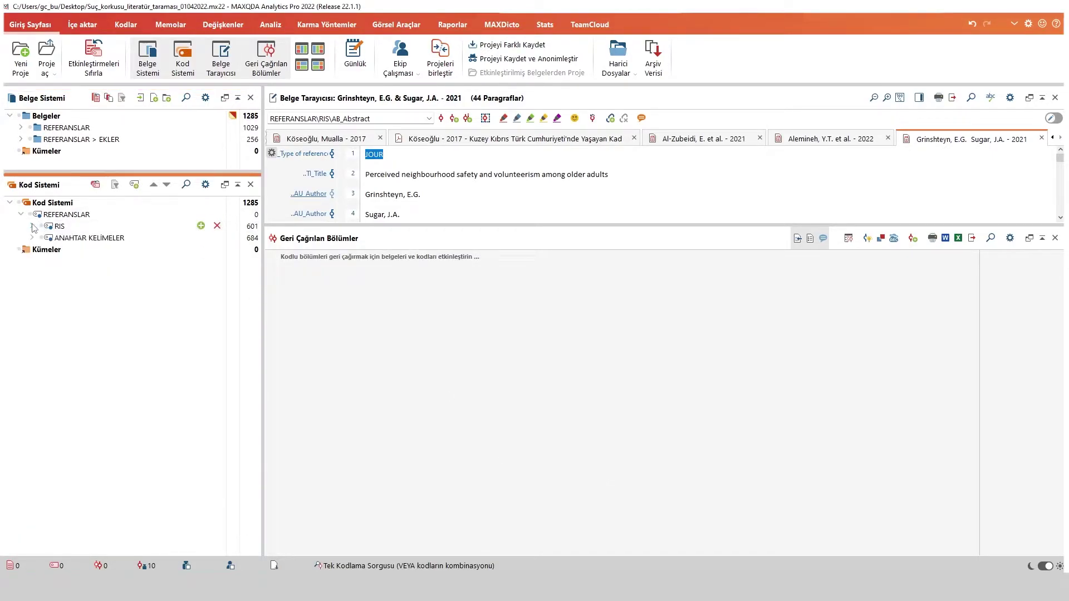
{"action": "left_click", "coordinate": [32, 237]}
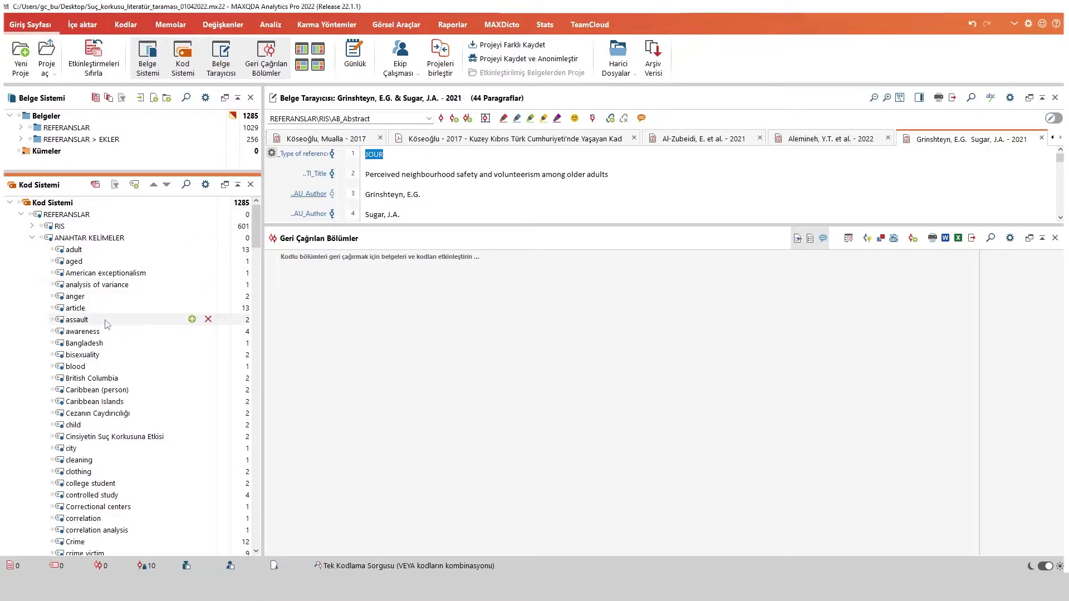
{"action": "scroll", "coordinate": [133, 365], "scroll_direction": "down", "scroll_amount": 20}
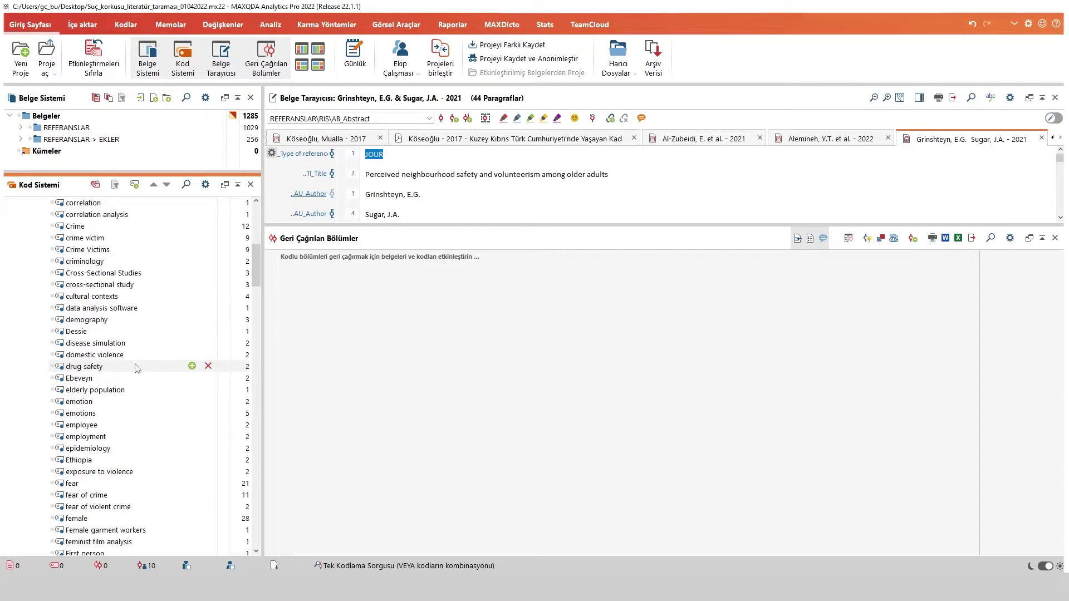
{"action": "scroll", "coordinate": [137, 369], "scroll_direction": "down", "scroll_amount": 20}
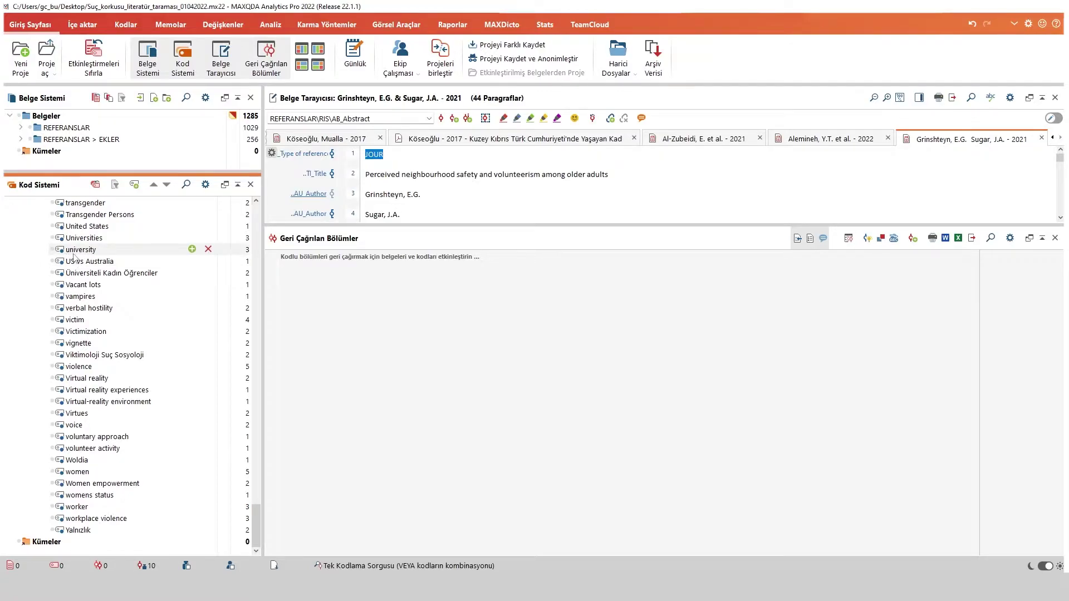
Merge the university code into Universities, and merge Virtual reality experiences and Virtual-reality environment into Virtual reality
{"action": "left_click_drag", "start_coordinate": [78, 250], "coordinate": [197, 236]}
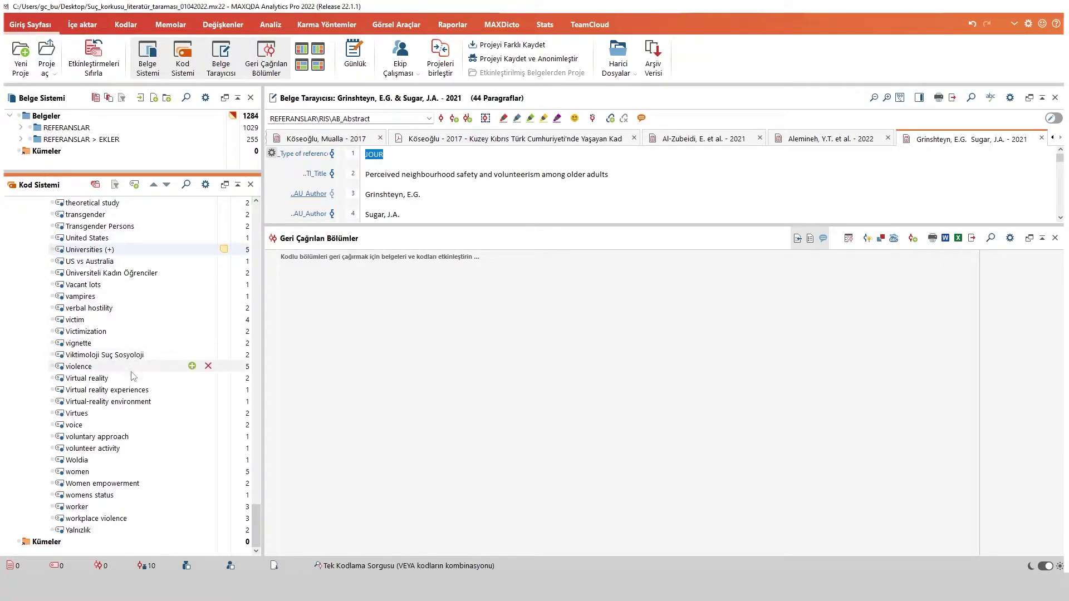
{"action": "left_click_drag", "start_coordinate": [133, 389], "coordinate": [198, 376]}
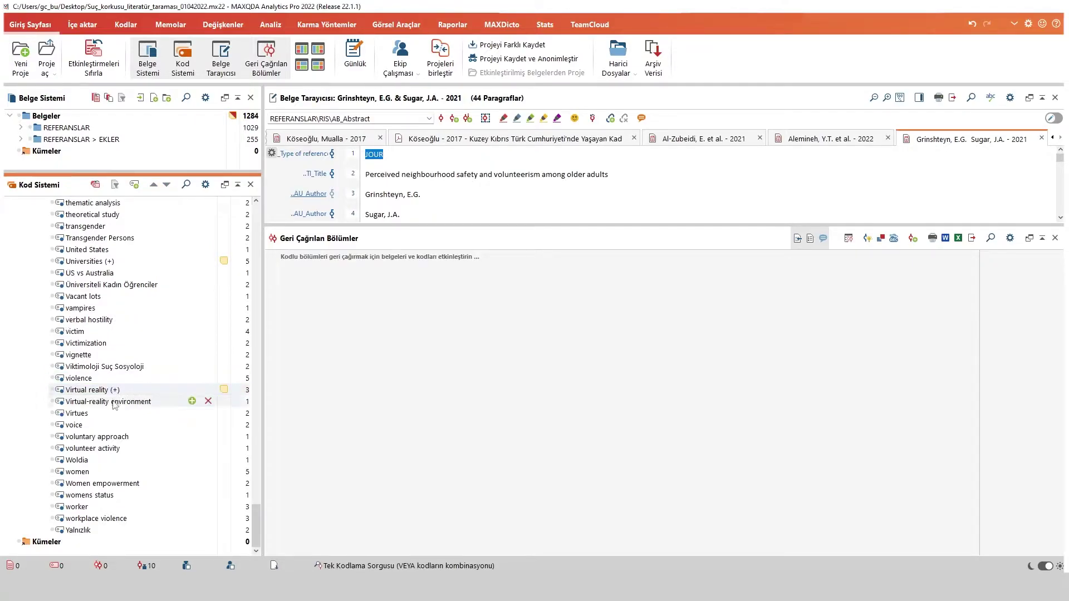
{"action": "left_click_drag", "start_coordinate": [115, 405], "coordinate": [200, 389]}
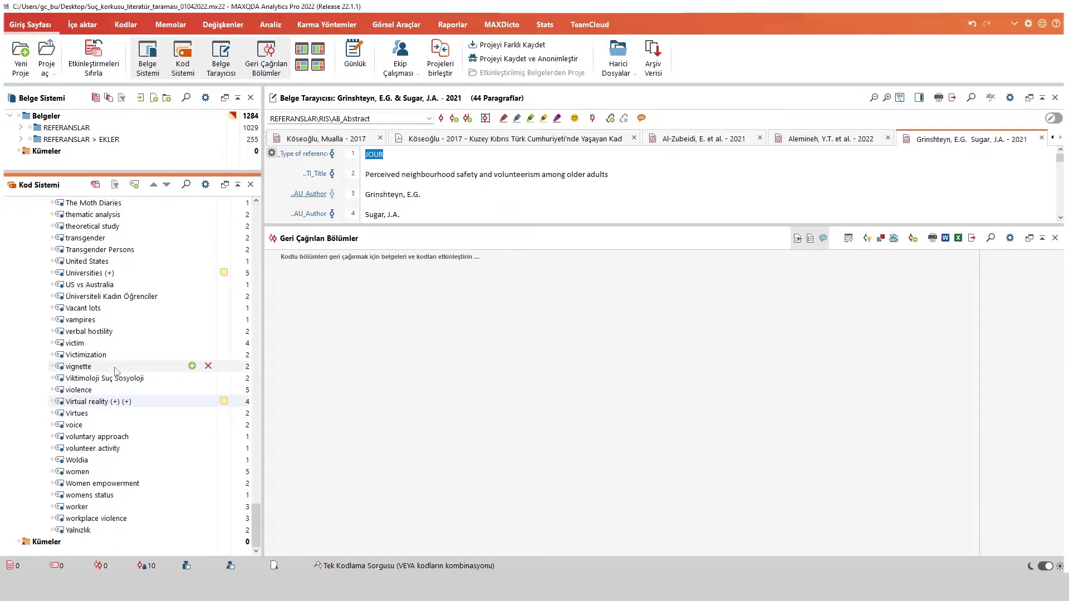
Merge the survivor code into Survivors and the student code into Students
{"action": "scroll", "coordinate": [115, 371], "scroll_direction": "up", "scroll_amount": 4}
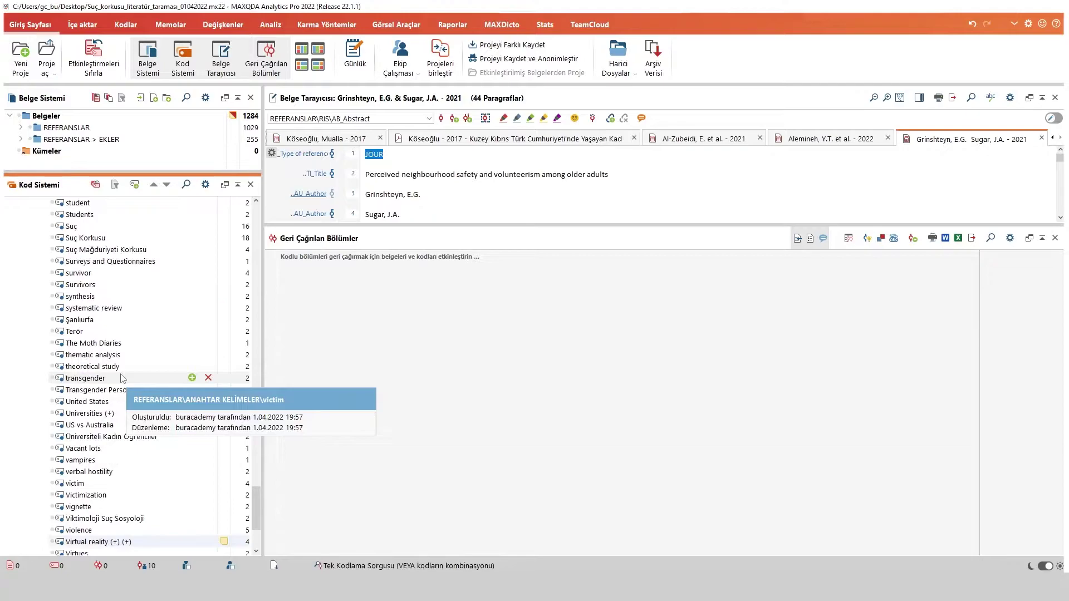
{"action": "scroll", "coordinate": [122, 378], "scroll_direction": "up", "scroll_amount": 1}
{"action": "left_click_drag", "start_coordinate": [82, 310], "coordinate": [92, 326]}
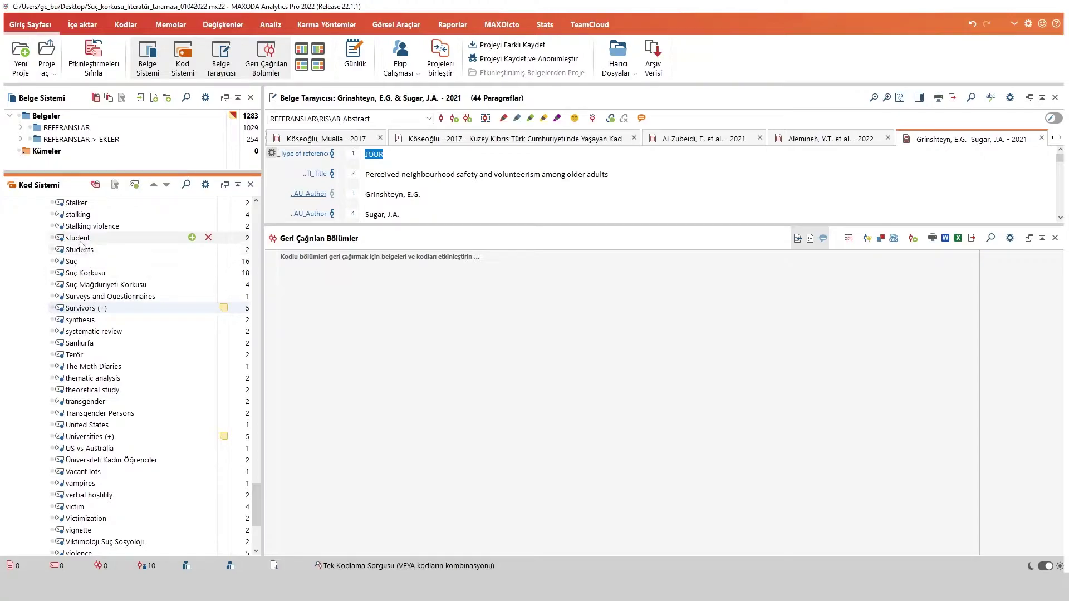
{"action": "left_click_drag", "start_coordinate": [80, 244], "coordinate": [205, 253]}
Merge the sexual and gender minority code into the Sexual and Gender Minorities code
{"action": "scroll", "coordinate": [130, 231], "scroll_direction": "up", "scroll_amount": 2}
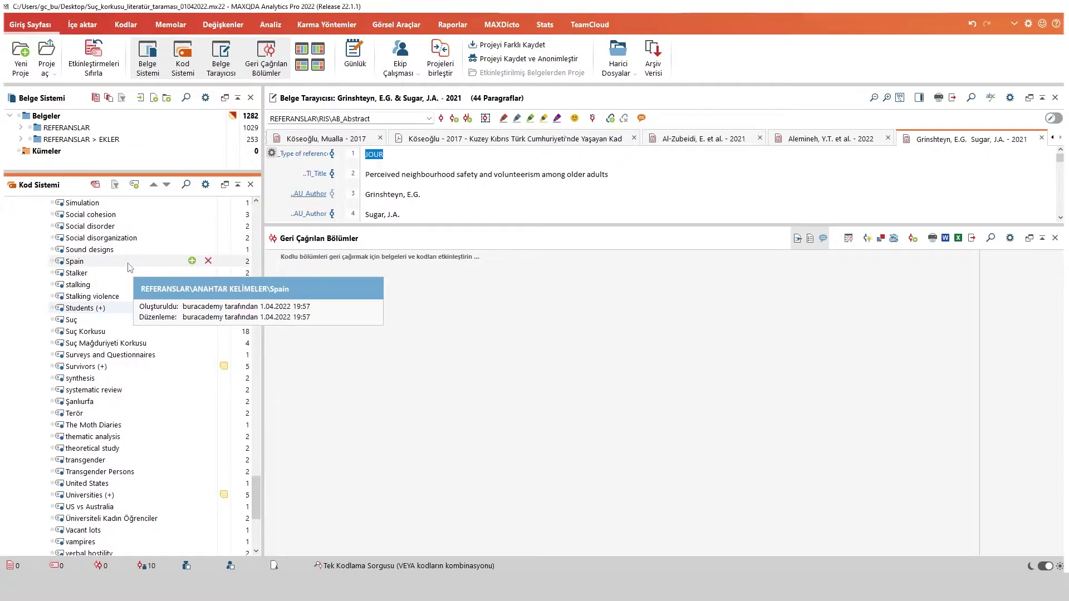
{"action": "scroll", "coordinate": [124, 282], "scroll_direction": "up", "scroll_amount": 1}
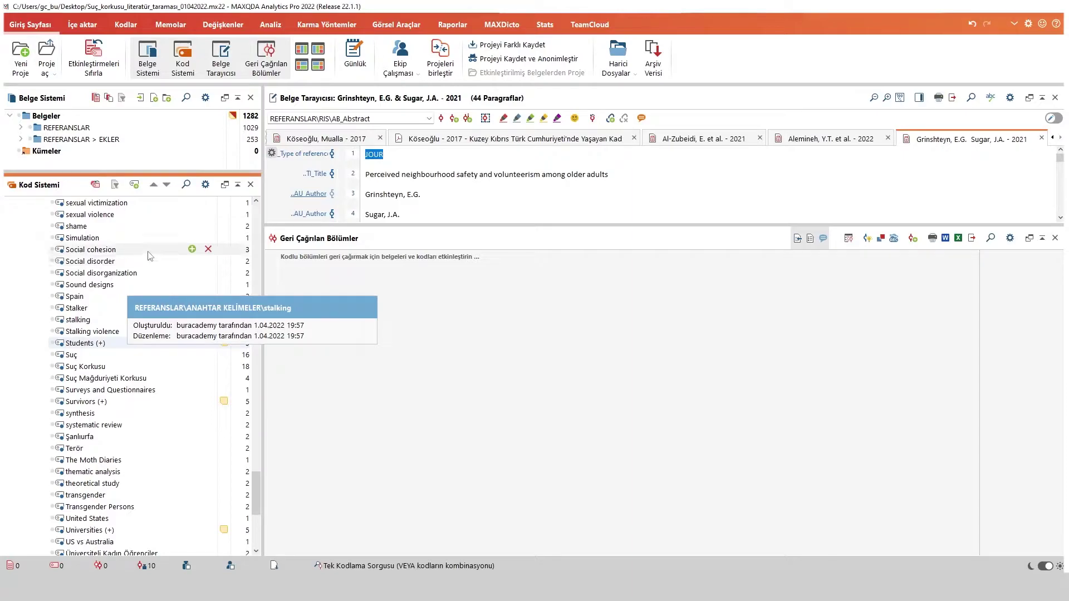
{"action": "scroll", "coordinate": [144, 262], "scroll_direction": "up", "scroll_amount": 2}
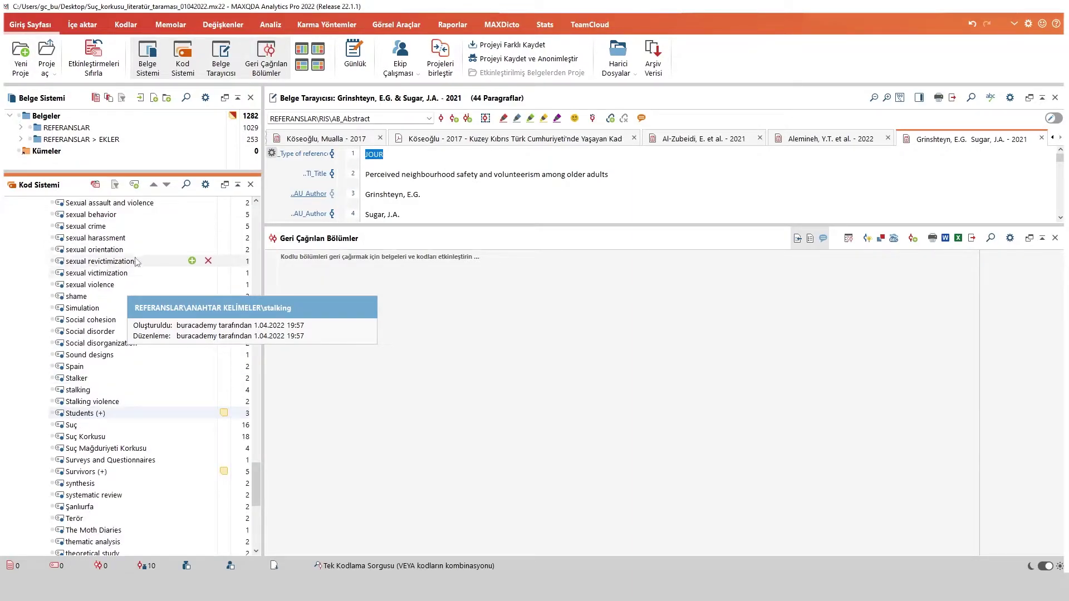
{"action": "scroll", "coordinate": [117, 276], "scroll_direction": "up", "scroll_amount": 1}
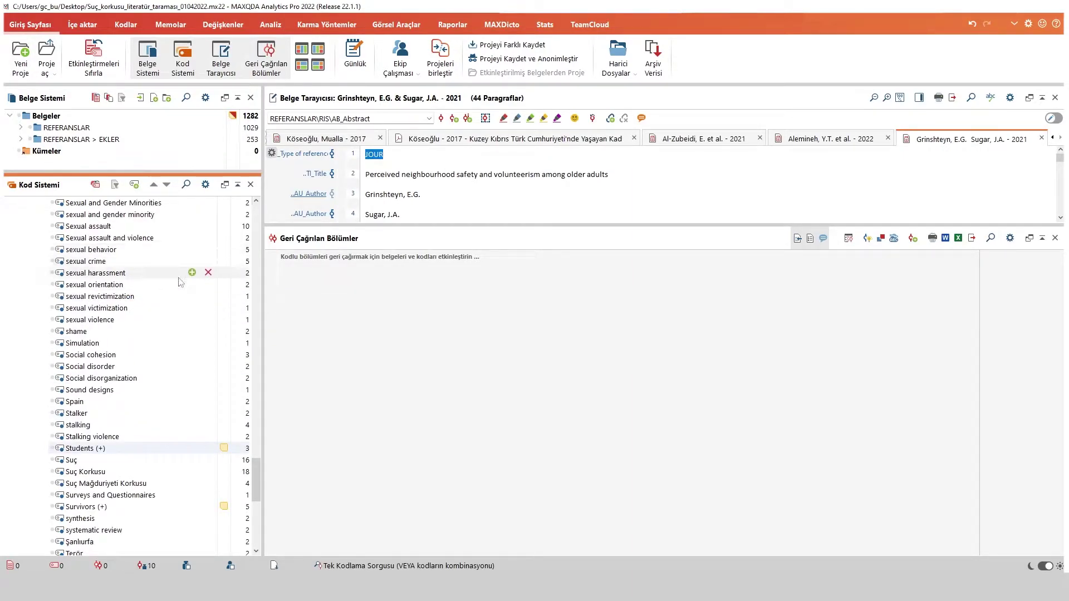
{"action": "scroll", "coordinate": [144, 257], "scroll_direction": "up", "scroll_amount": 1}
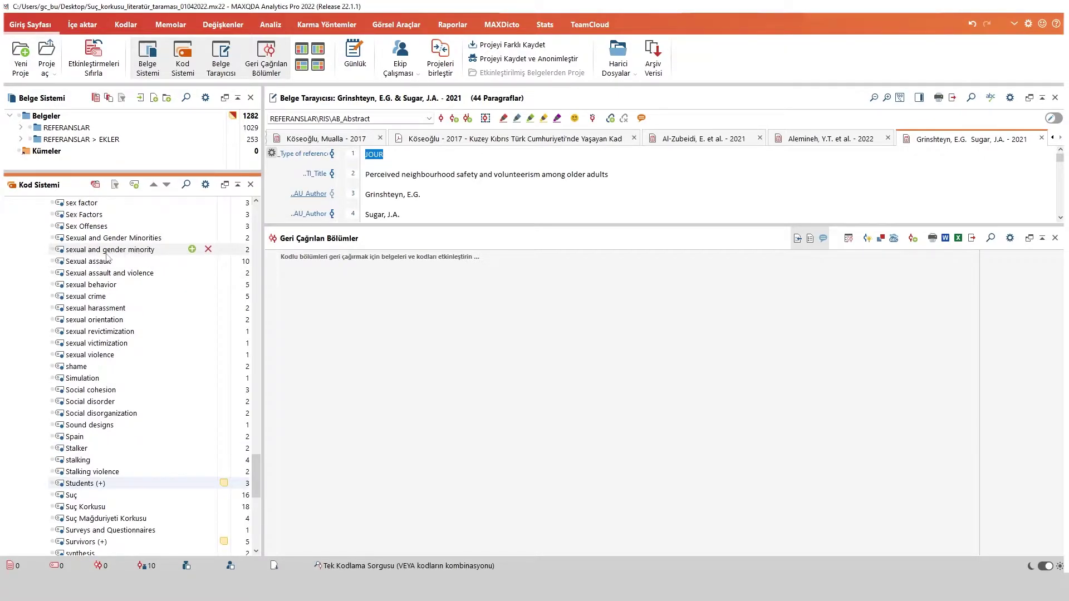
{"action": "left_click_drag", "start_coordinate": [99, 251], "coordinate": [106, 244]}
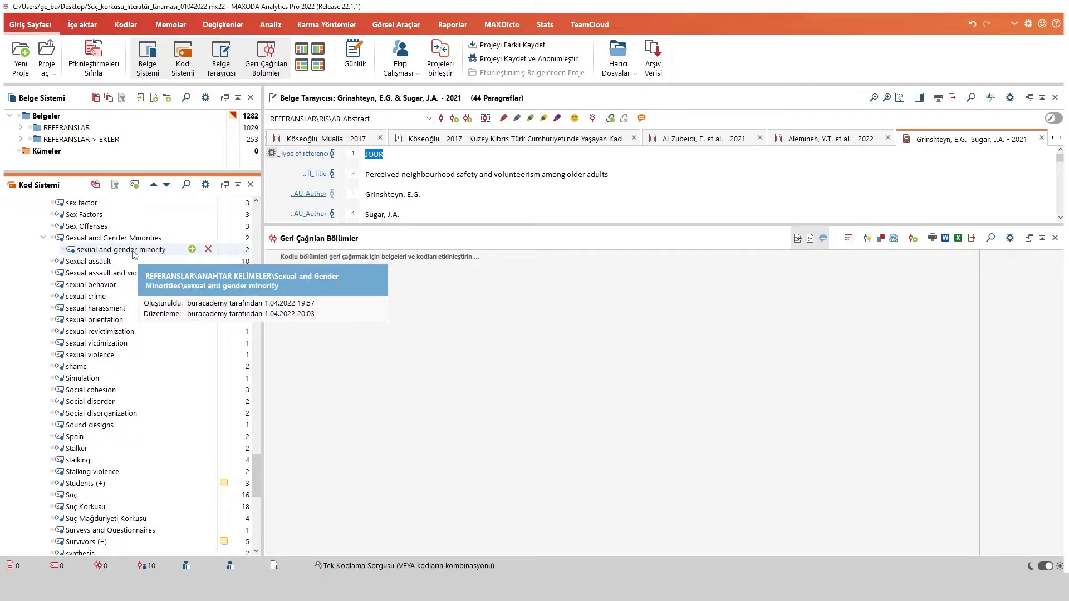
{"action": "left_click_drag", "start_coordinate": [94, 254], "coordinate": [206, 237]}
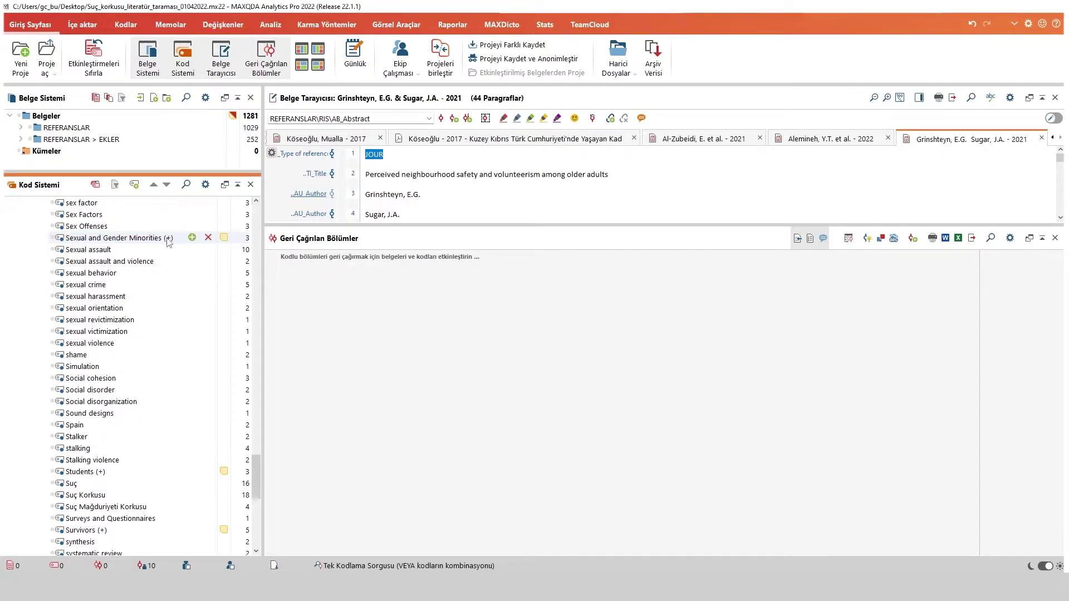
Sort the subcodes of ANAHTAR KELİMELER by descending frequency and look over the reordered list
{"action": "scroll", "coordinate": [159, 256], "scroll_direction": "up", "scroll_amount": 12}
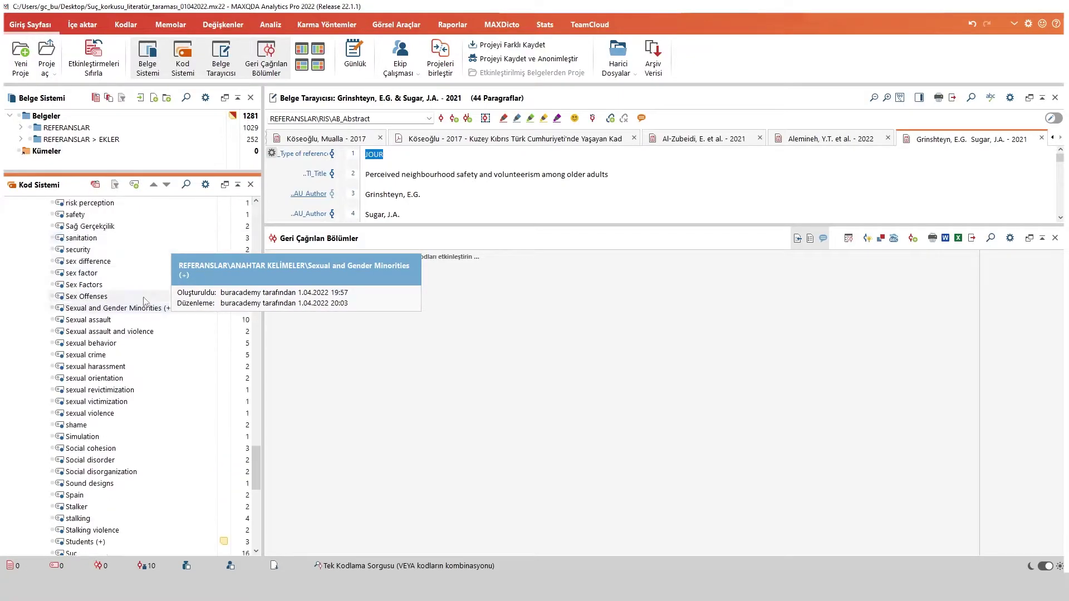
{"action": "scroll", "coordinate": [151, 269], "scroll_direction": "up", "scroll_amount": 15}
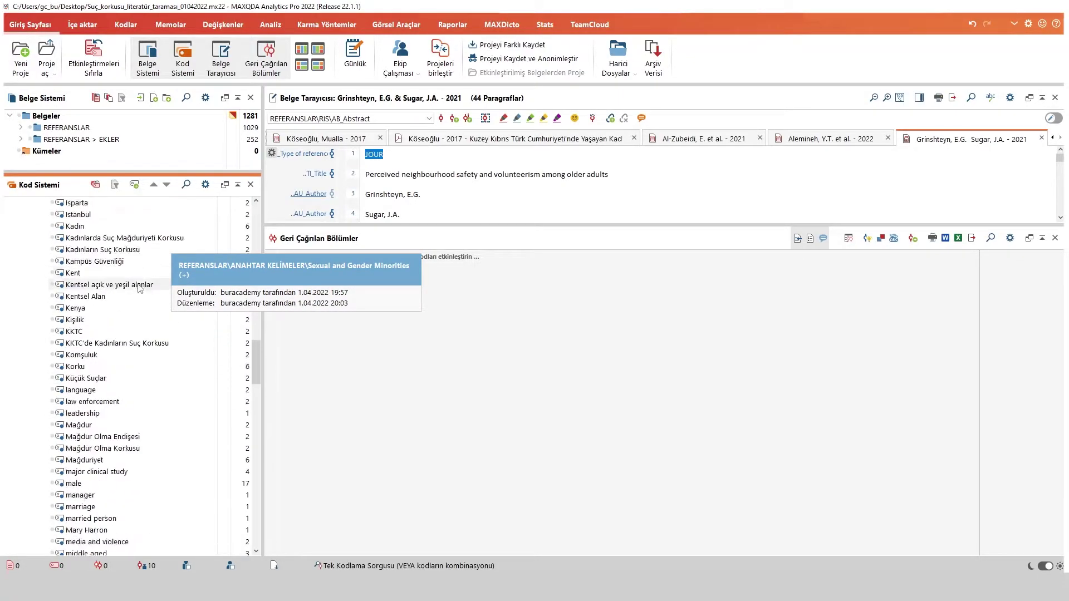
{"action": "scroll", "coordinate": [134, 306], "scroll_direction": "up", "scroll_amount": 15}
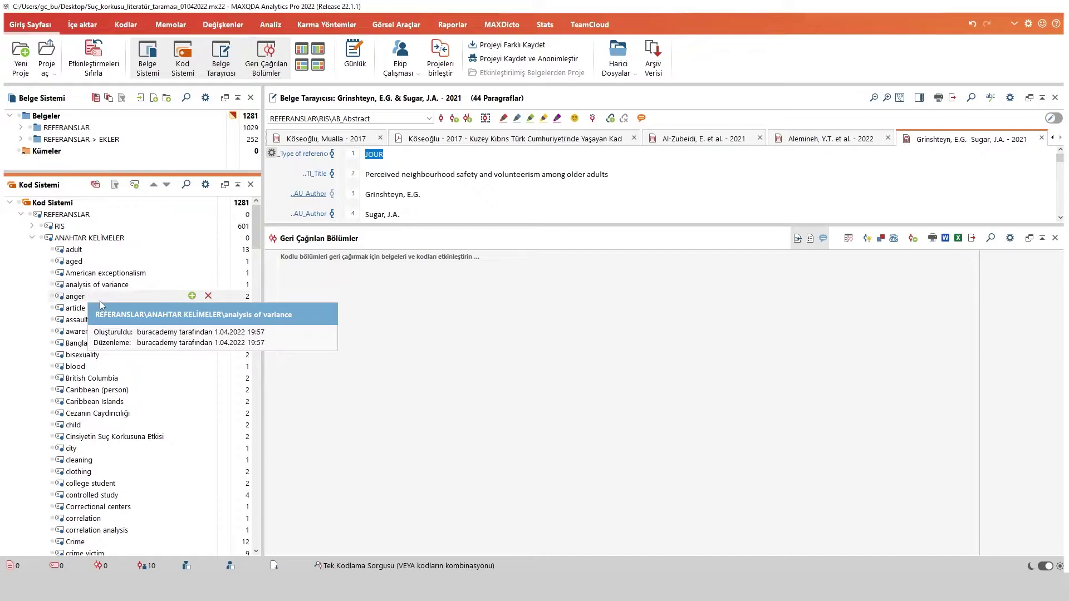
{"action": "right_click", "coordinate": [93, 242]}
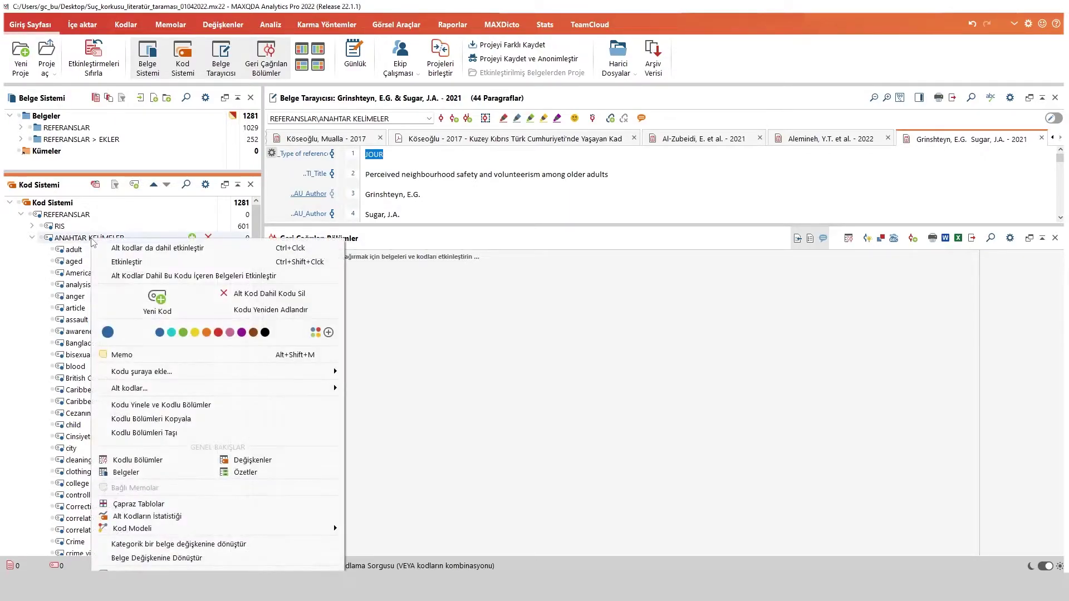
{"action": "mouse_move", "coordinate": [202, 391]}
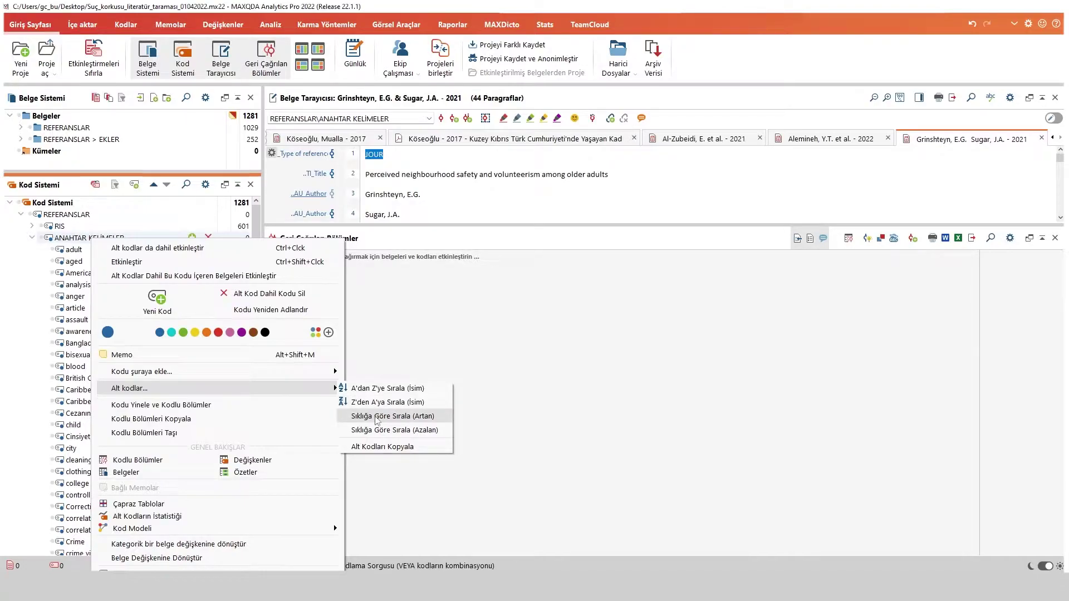
{"action": "left_click", "coordinate": [410, 431]}
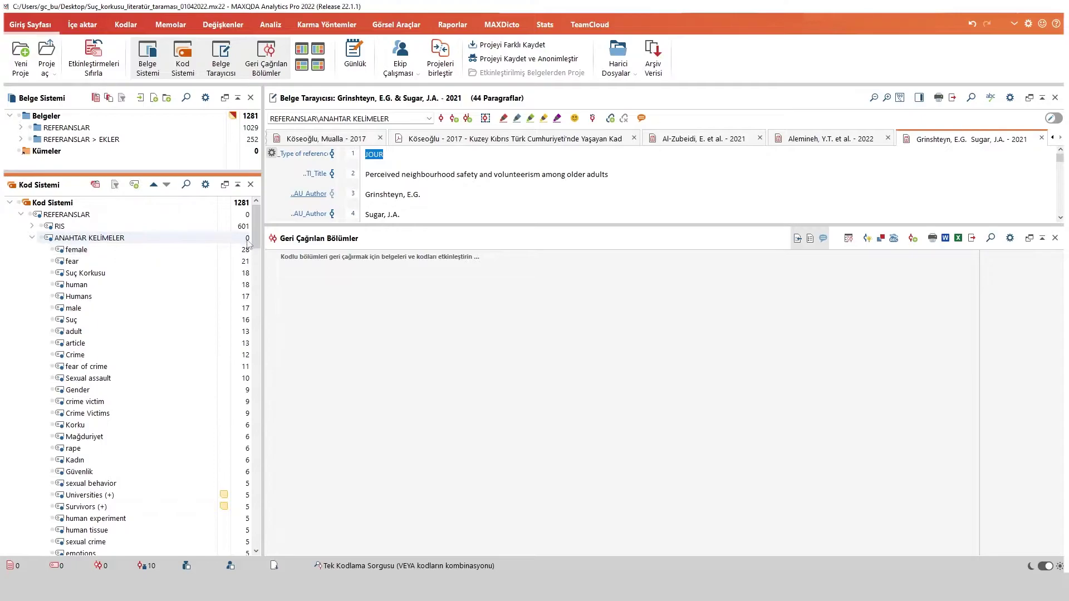
{"action": "scroll", "coordinate": [234, 290], "scroll_direction": "down", "scroll_amount": 10}
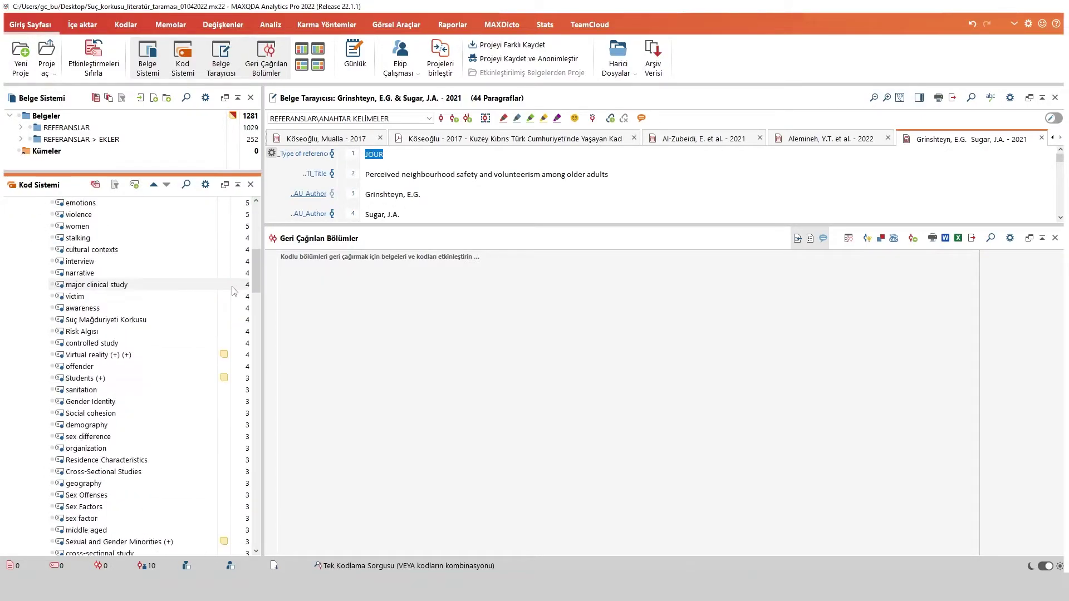
{"action": "scroll", "coordinate": [234, 290], "scroll_direction": "up", "scroll_amount": 10}
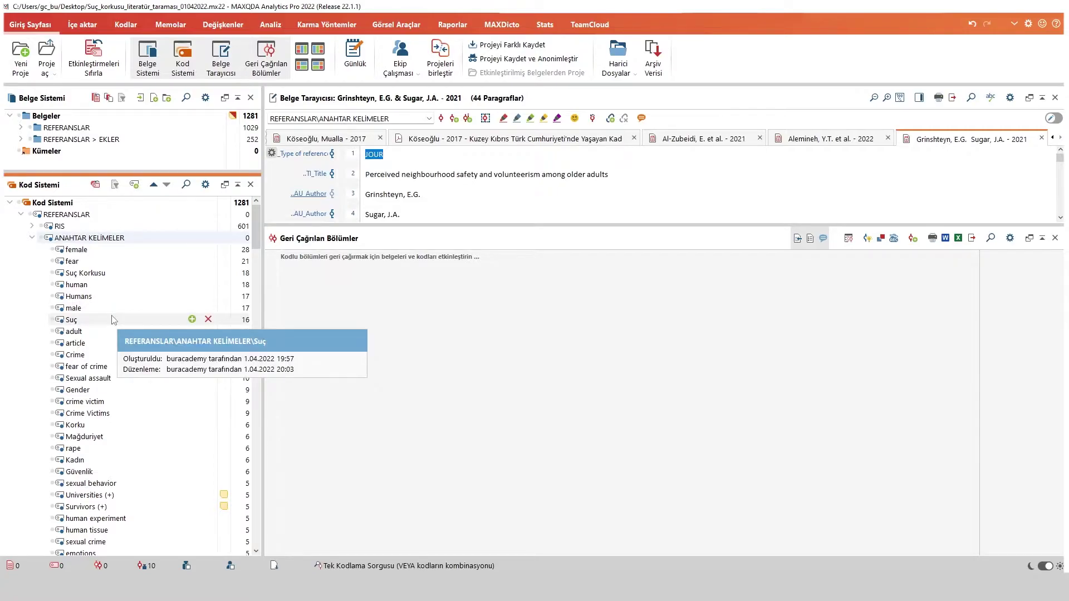
Delete all keyword codes with a frequency of 1, from data analysis software through The Moth Diaries
{"action": "scroll", "coordinate": [219, 293], "scroll_direction": "down", "scroll_amount": 9}
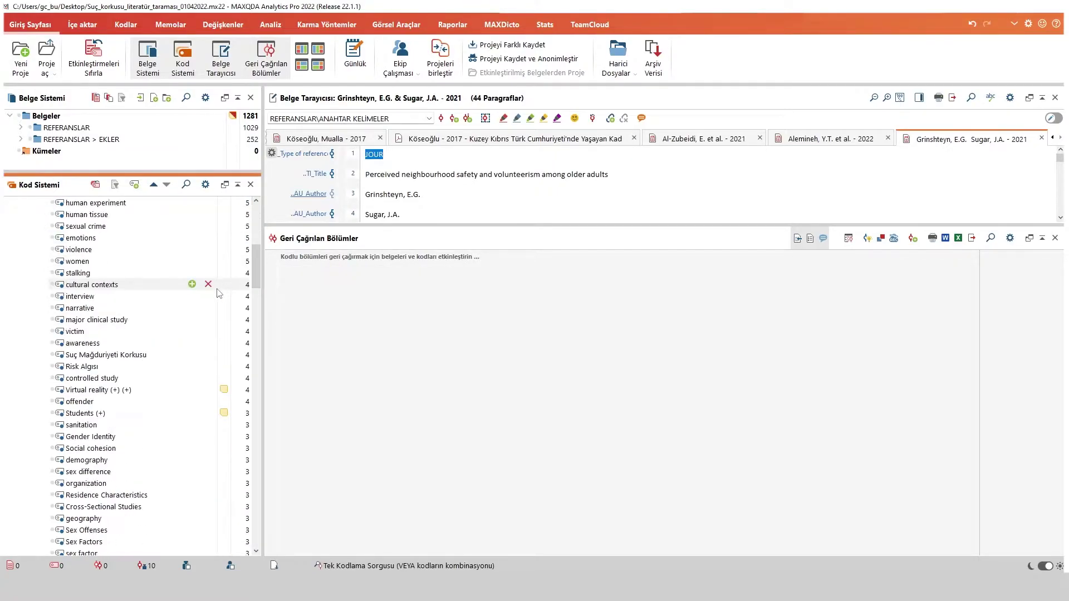
{"action": "scroll", "coordinate": [219, 293], "scroll_direction": "down", "scroll_amount": 20}
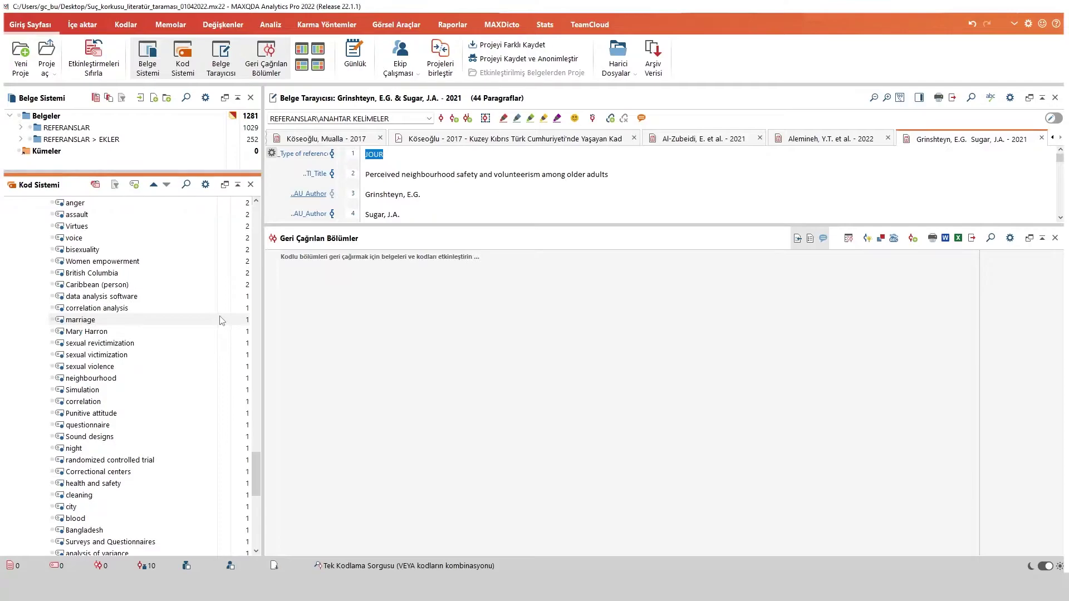
{"action": "scroll", "coordinate": [220, 320], "scroll_direction": "down", "scroll_amount": 12}
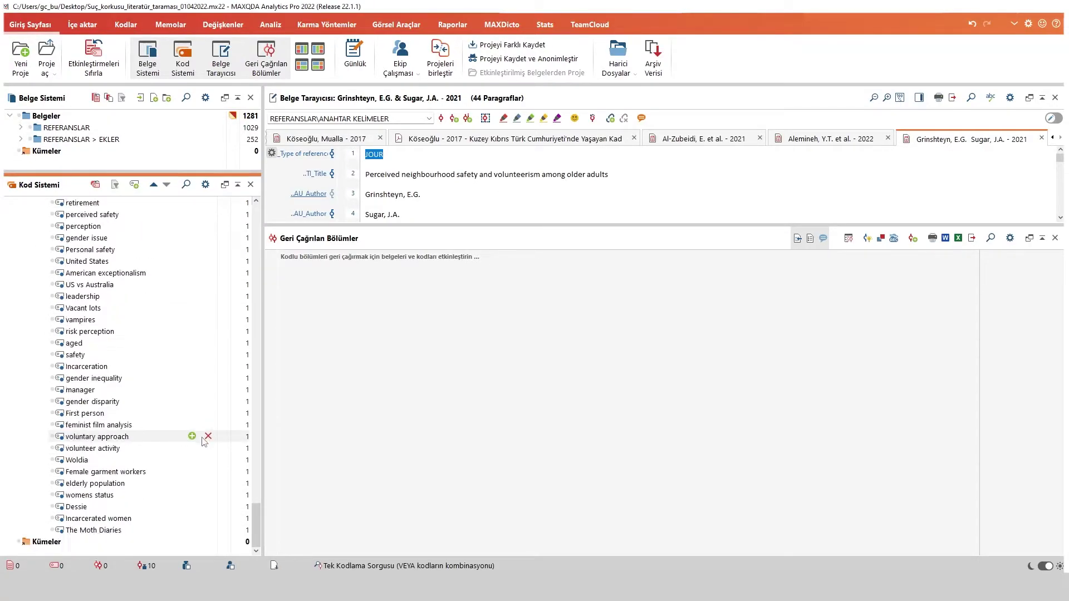
{"action": "left_click", "coordinate": [136, 530]}
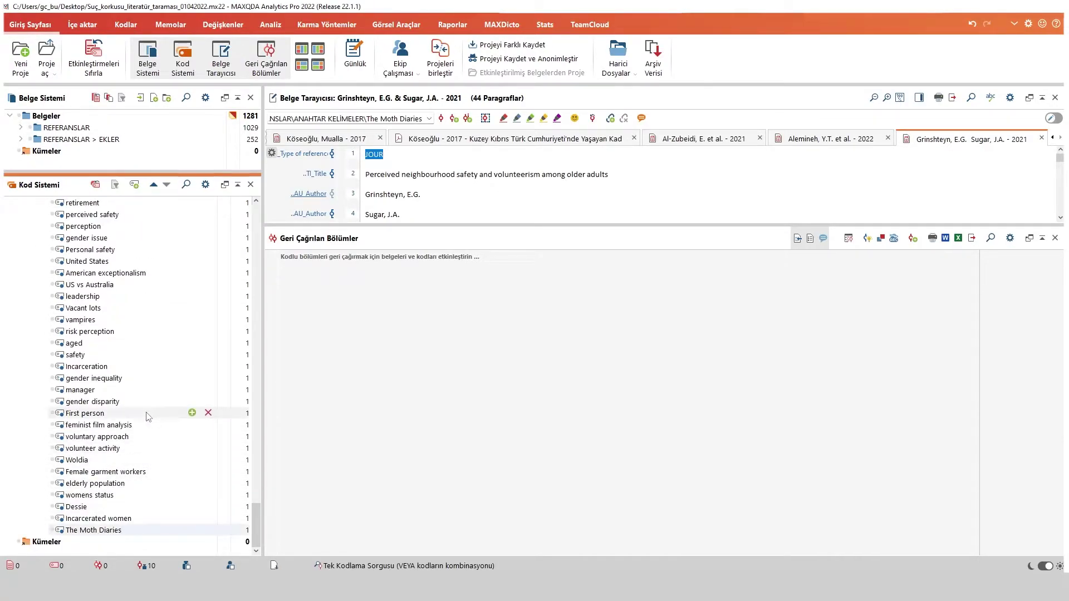
{"action": "scroll", "coordinate": [148, 417], "scroll_direction": "up", "scroll_amount": 15}
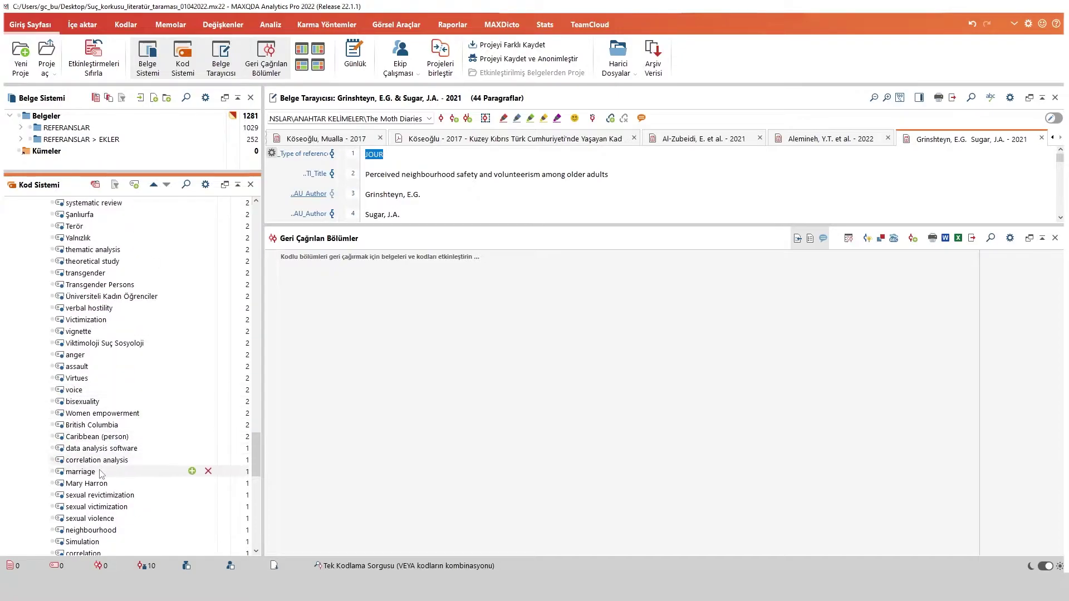
{"action": "left_click", "coordinate": [93, 454], "text": "shift"}
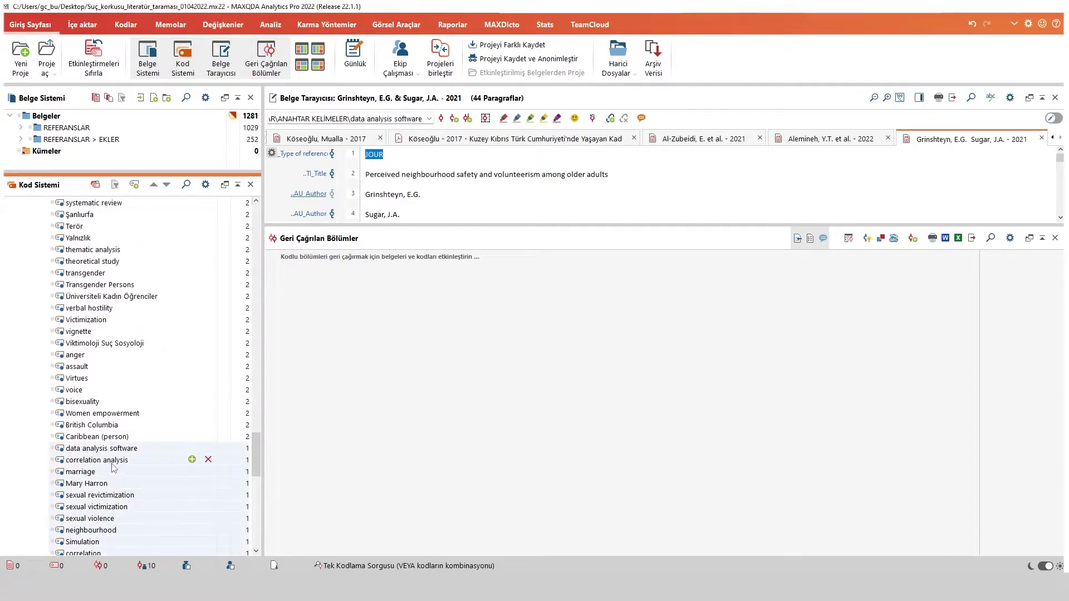
{"action": "right_click", "coordinate": [103, 452]}
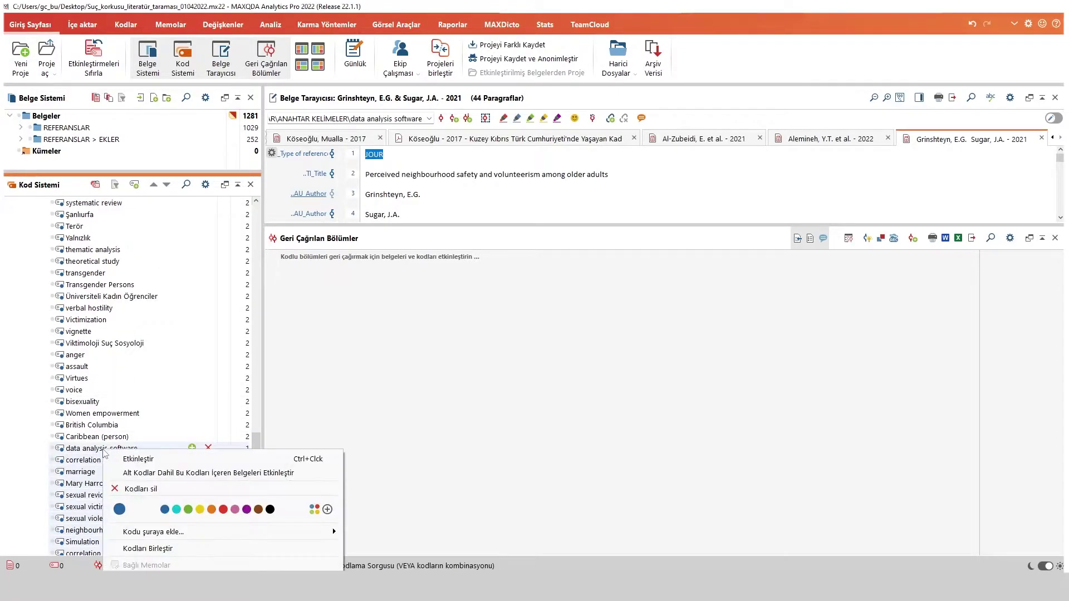
{"action": "left_click", "coordinate": [154, 490]}
{"action": "left_click", "coordinate": [178, 535]}
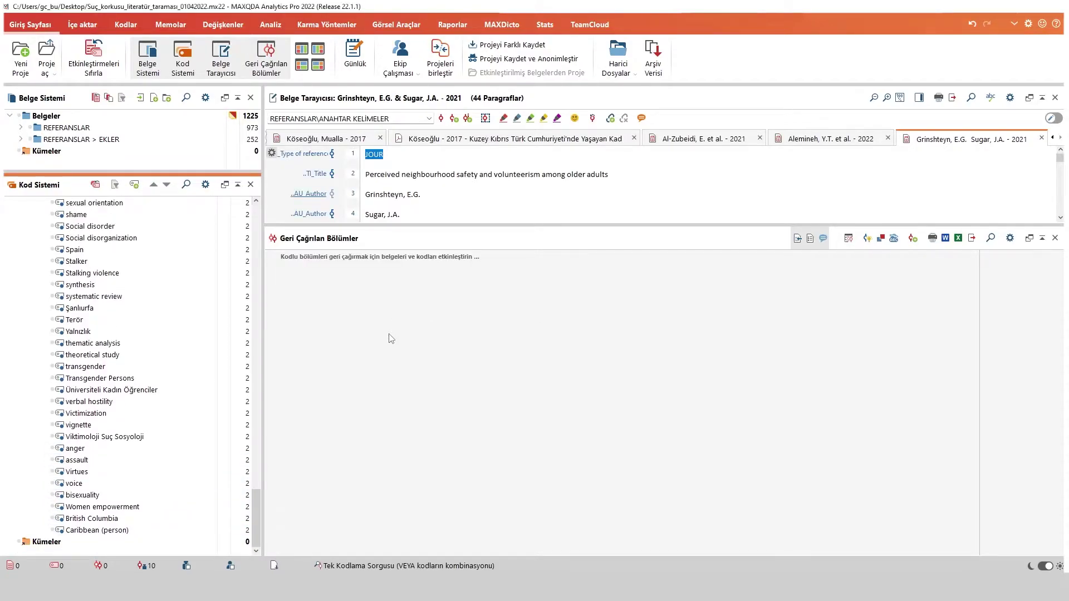
Review the remaining keyword codes and collapse the ANAHTAR KELİMELER code
{"action": "scroll", "coordinate": [118, 319], "scroll_direction": "up", "scroll_amount": 20}
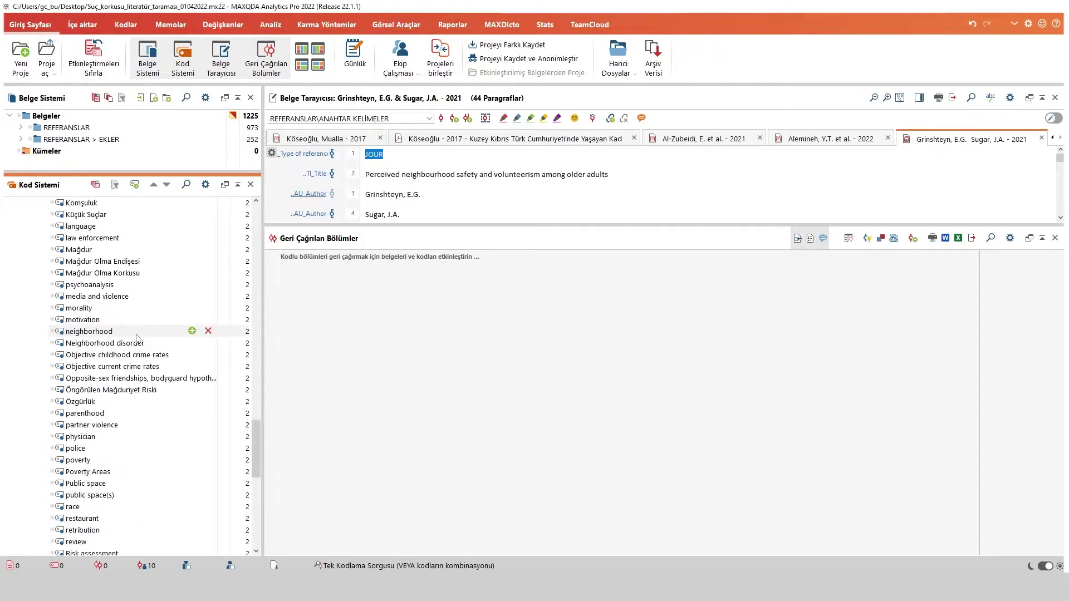
{"action": "scroll", "coordinate": [117, 319], "scroll_direction": "up", "scroll_amount": 10}
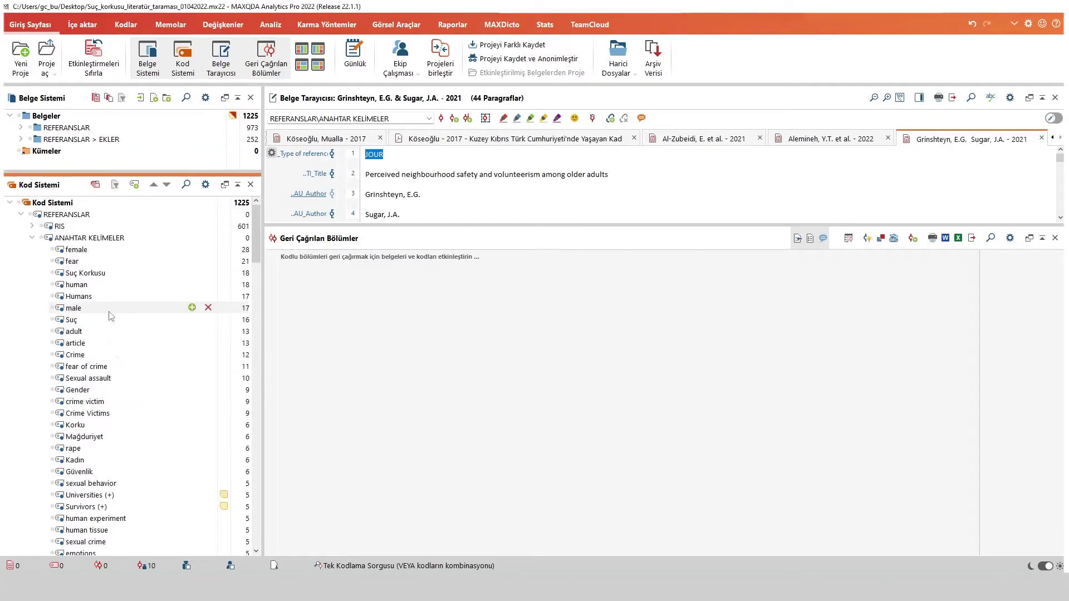
{"action": "left_click", "coordinate": [31, 237]}
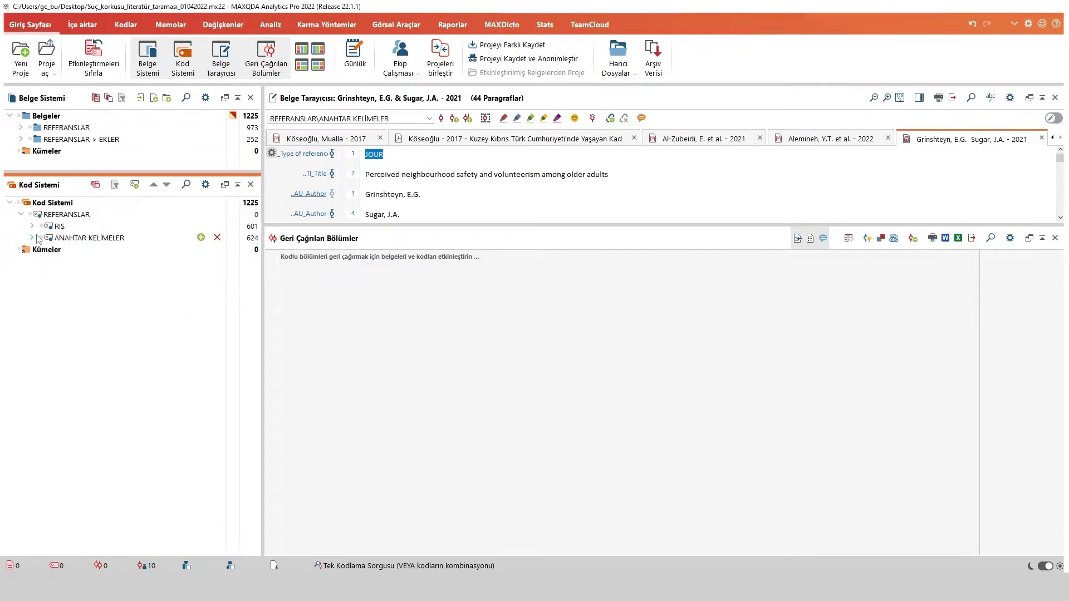
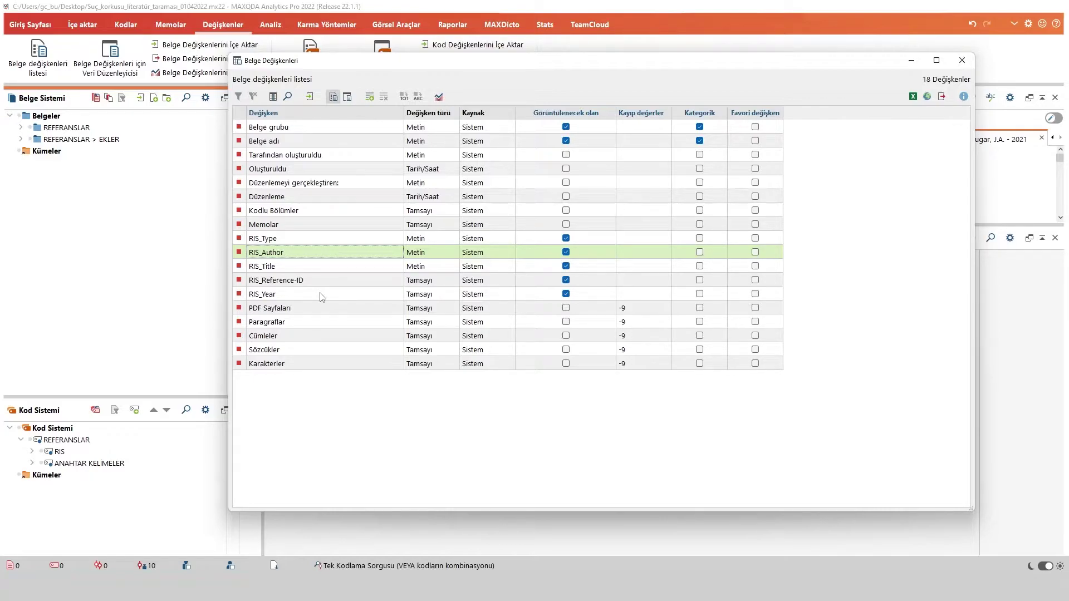
Examine RIS_Year in the document variables list and compare the RIS variables with the fields in the open reference document
{"action": "left_click", "coordinate": [341, 294]}
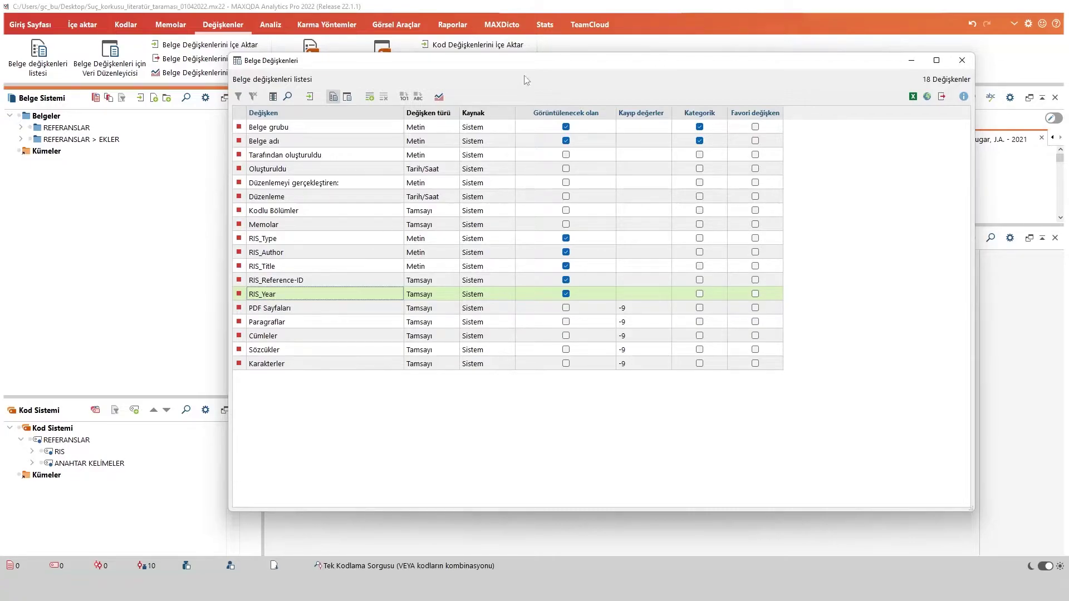
{"action": "left_click_drag", "start_coordinate": [532, 62], "coordinate": [536, 326]}
{"action": "scroll", "coordinate": [467, 175], "scroll_direction": "down", "scroll_amount": 5}
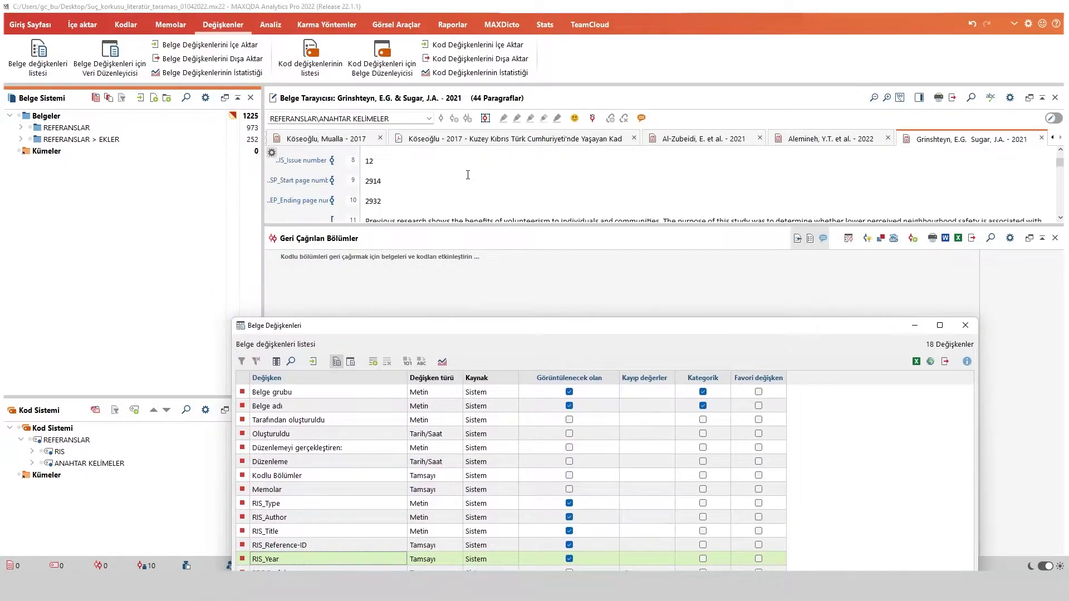
{"action": "scroll", "coordinate": [388, 204], "scroll_direction": "up", "scroll_amount": 6}
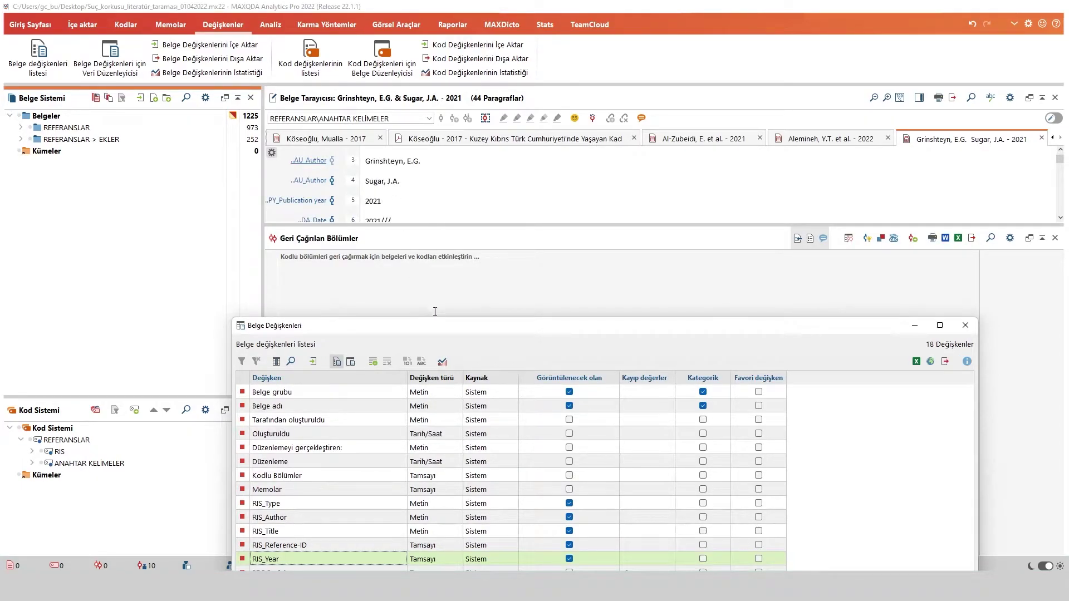
{"action": "left_click_drag", "start_coordinate": [440, 329], "coordinate": [420, 99]}
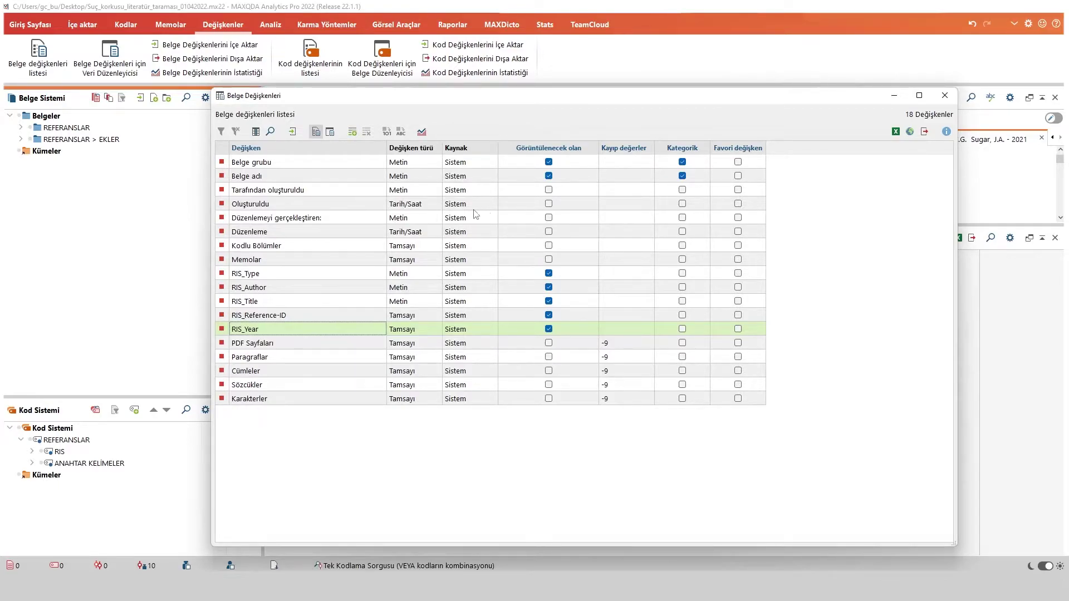
View the document variables in the data editor with wider RIS_Reference-ID, RIS_Title and Belge adı columns, and close the window
{"action": "left_click", "coordinate": [330, 132]}
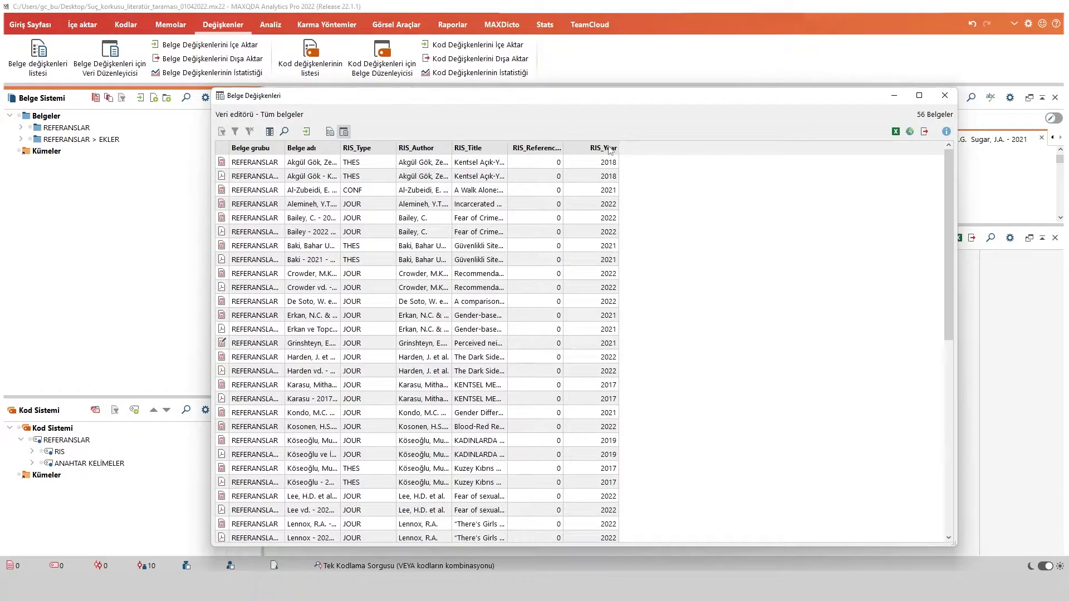
{"action": "left_click_drag", "start_coordinate": [562, 151], "coordinate": [630, 150]}
{"action": "left_click_drag", "start_coordinate": [507, 148], "coordinate": [666, 151]}
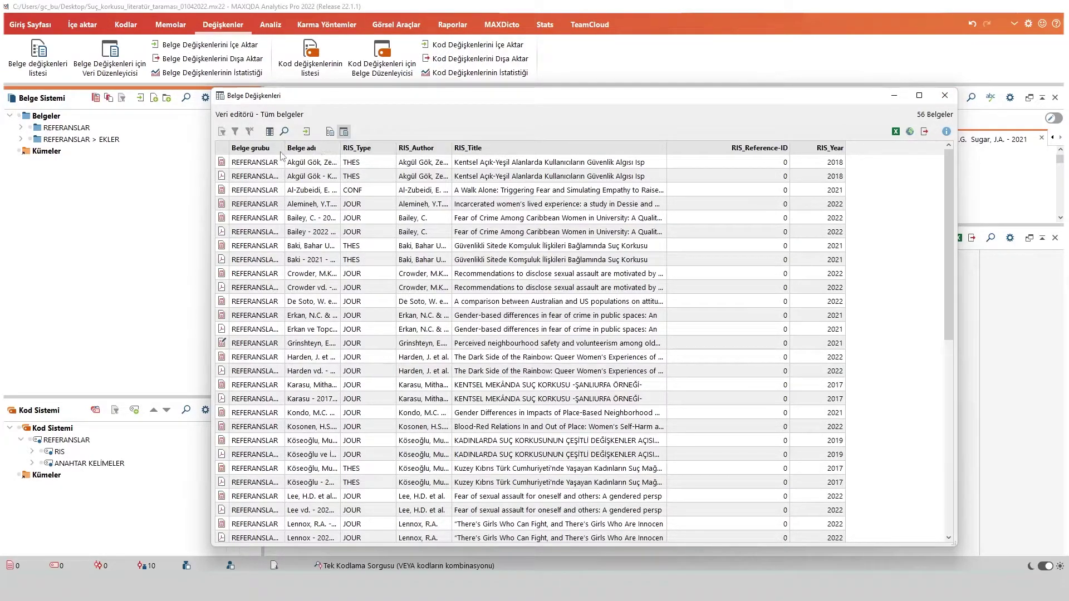
{"action": "double_click", "coordinate": [340, 149]}
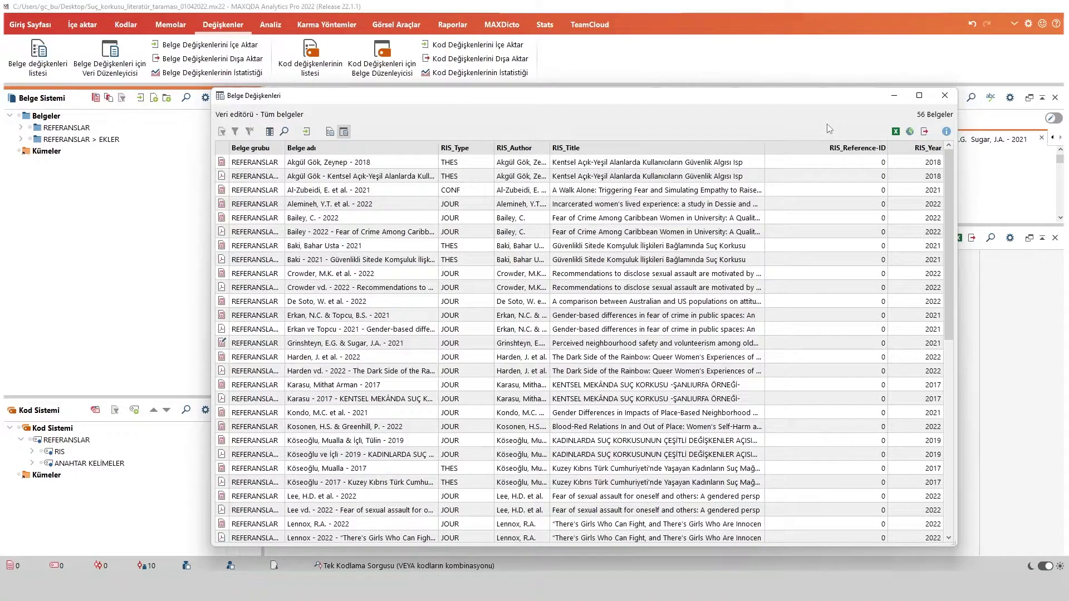
{"action": "left_click", "coordinate": [944, 96]}
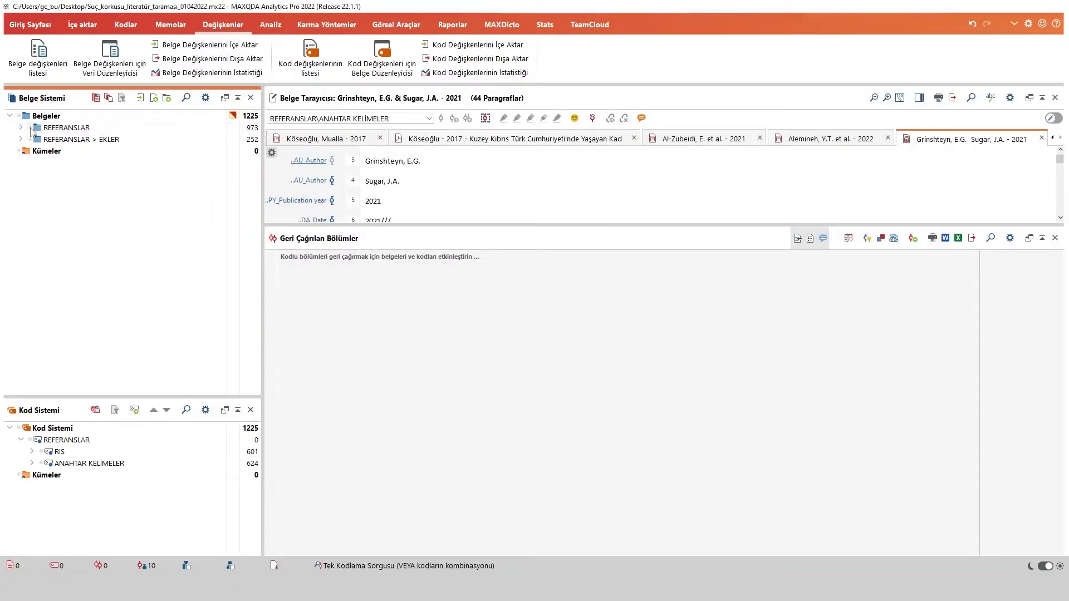
Activate the REFERANSLAR document group and generate document variable statistics for RIS_Type, RIS_Author, RIS_Title, RIS_Reference-ID and RIS_Year
{"action": "left_click", "coordinate": [31, 129]}
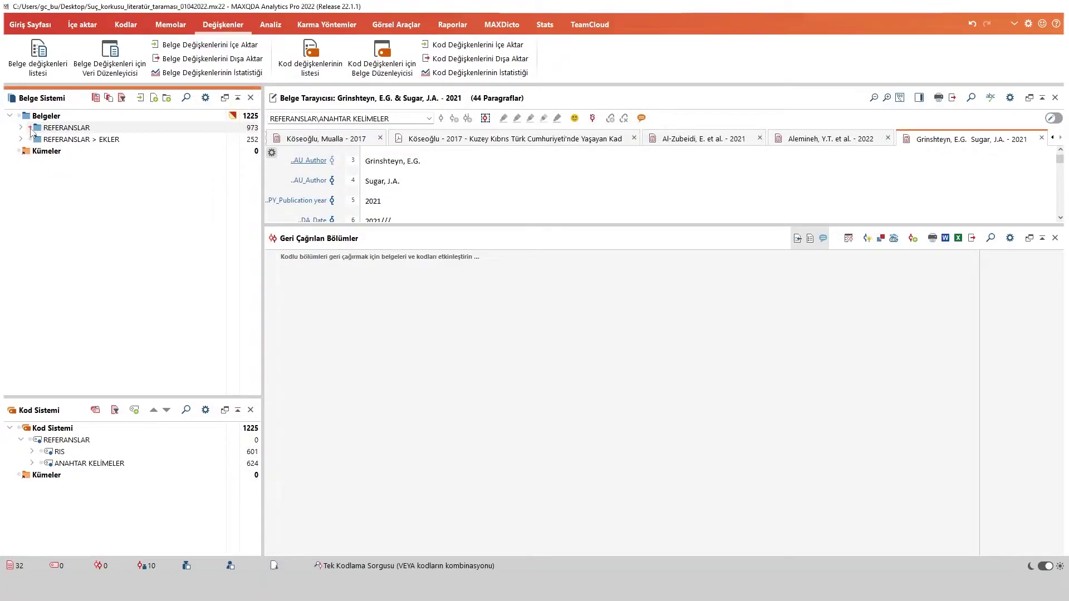
{"action": "left_click", "coordinate": [215, 73]}
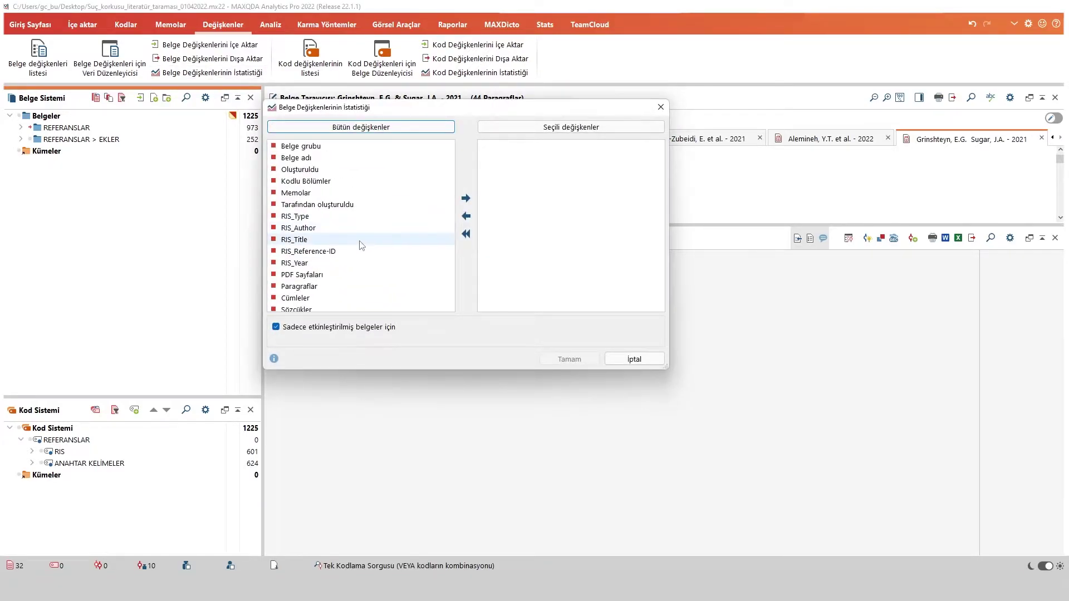
{"action": "left_click", "coordinate": [314, 219]}
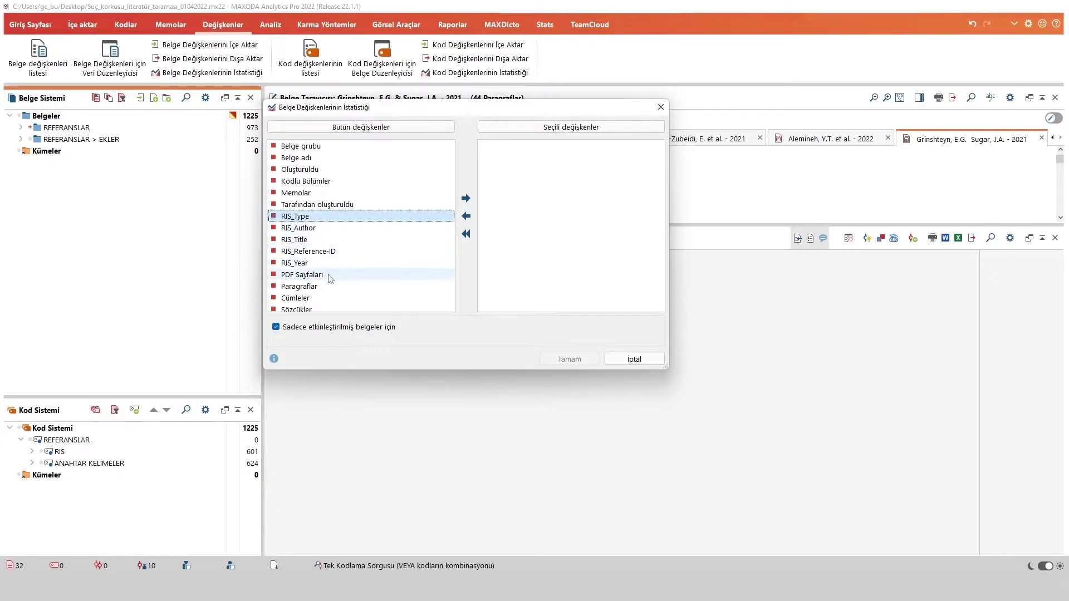
{"action": "left_click", "coordinate": [312, 263], "text": "shift"}
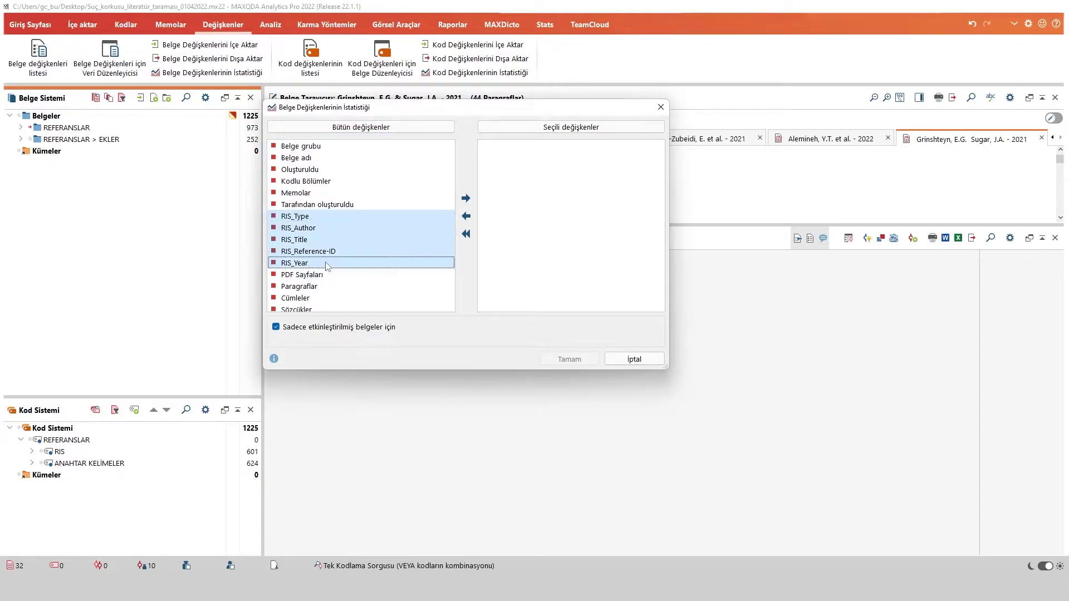
{"action": "left_click", "coordinate": [466, 199]}
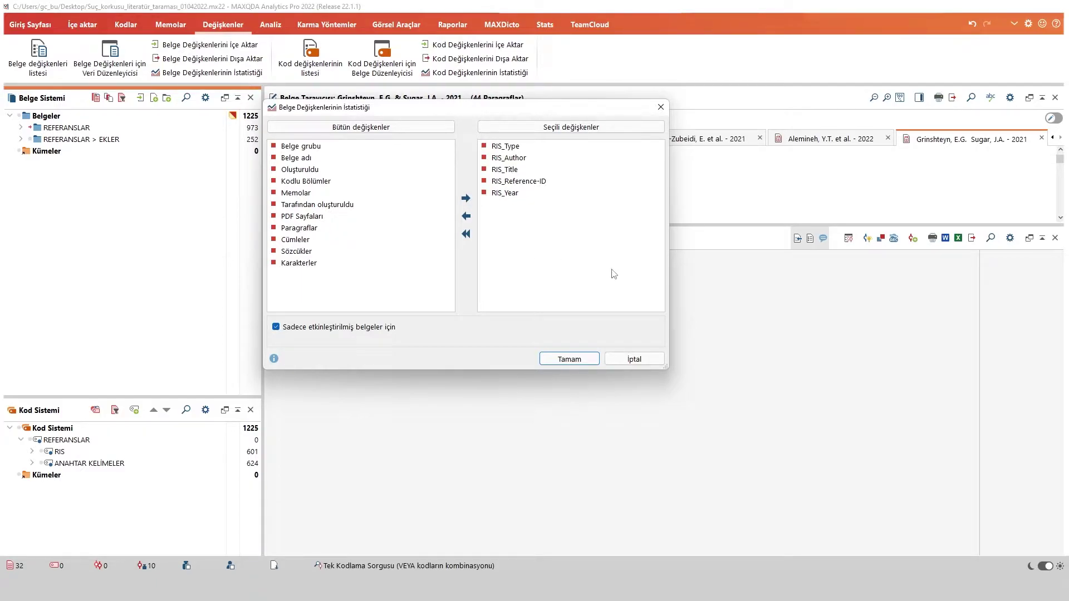
{"action": "left_click", "coordinate": [573, 359]}
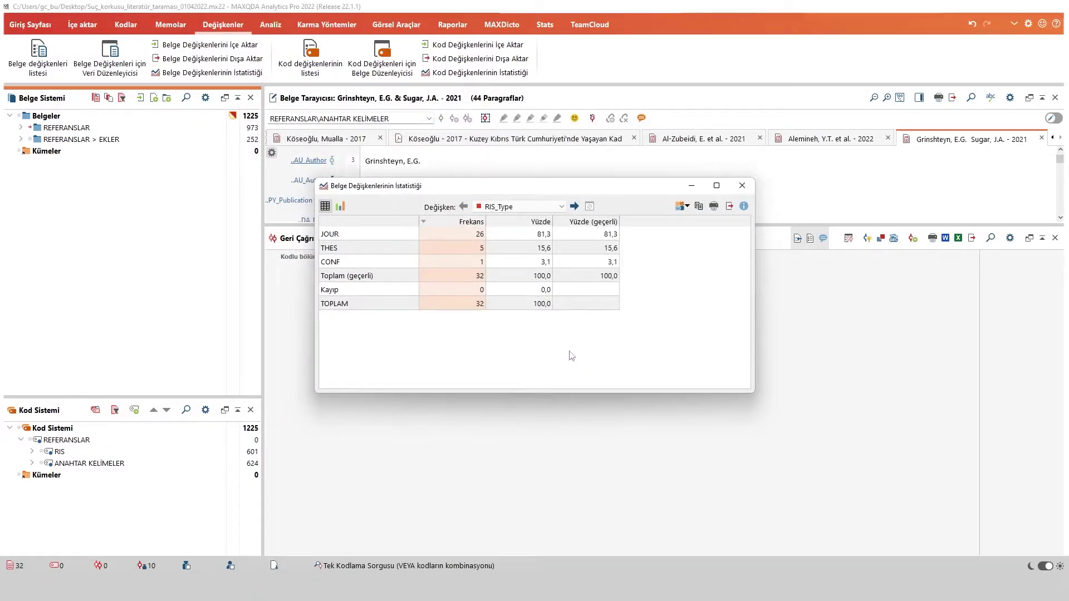
Display the RIS_Type statistics as a vertical bar chart and enlarge the statistics window
{"action": "left_click_drag", "start_coordinate": [339, 186], "coordinate": [348, 117]}
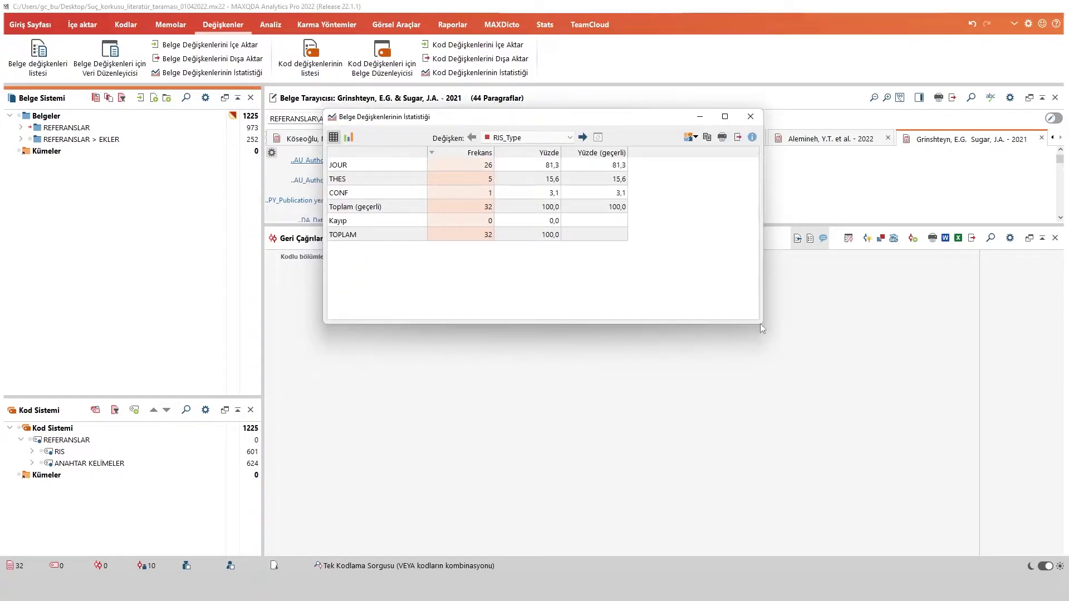
{"action": "left_click_drag", "start_coordinate": [761, 326], "coordinate": [824, 368]}
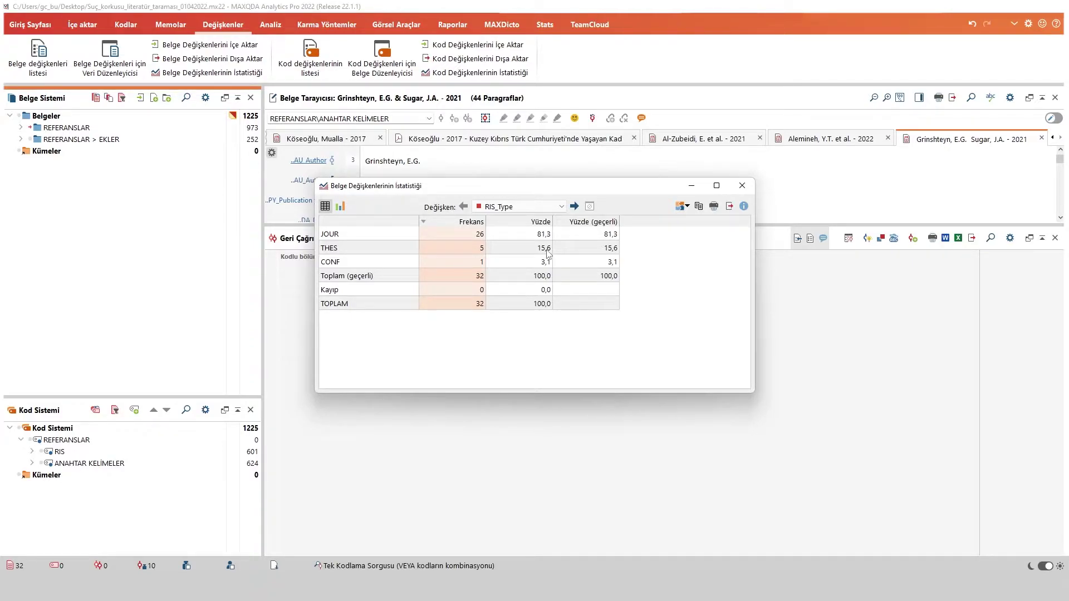
{"action": "left_click", "coordinate": [340, 207]}
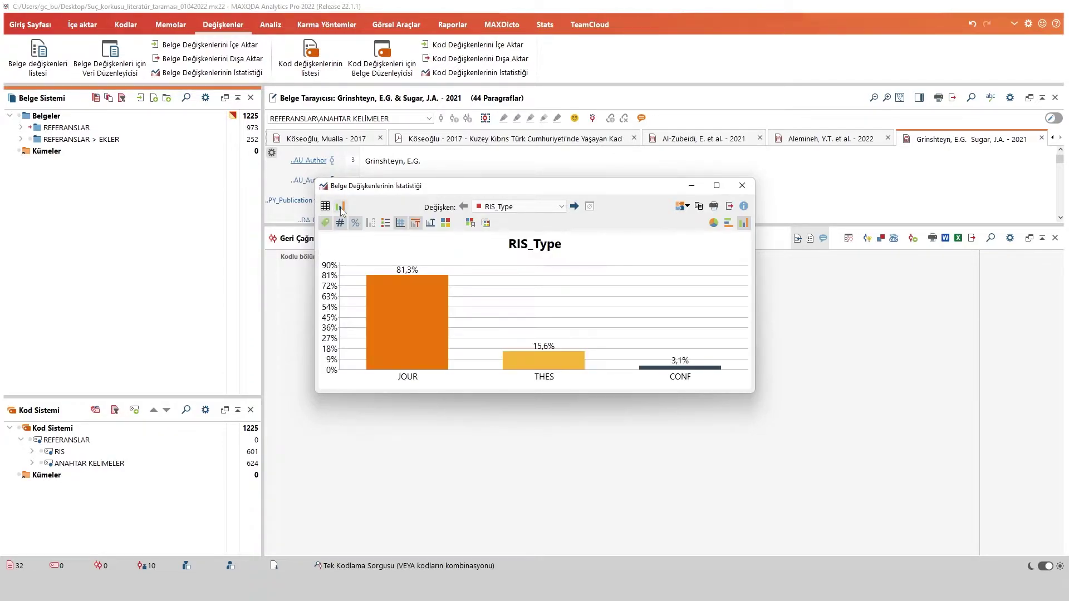
{"action": "left_click_drag", "start_coordinate": [749, 392], "coordinate": [908, 453]}
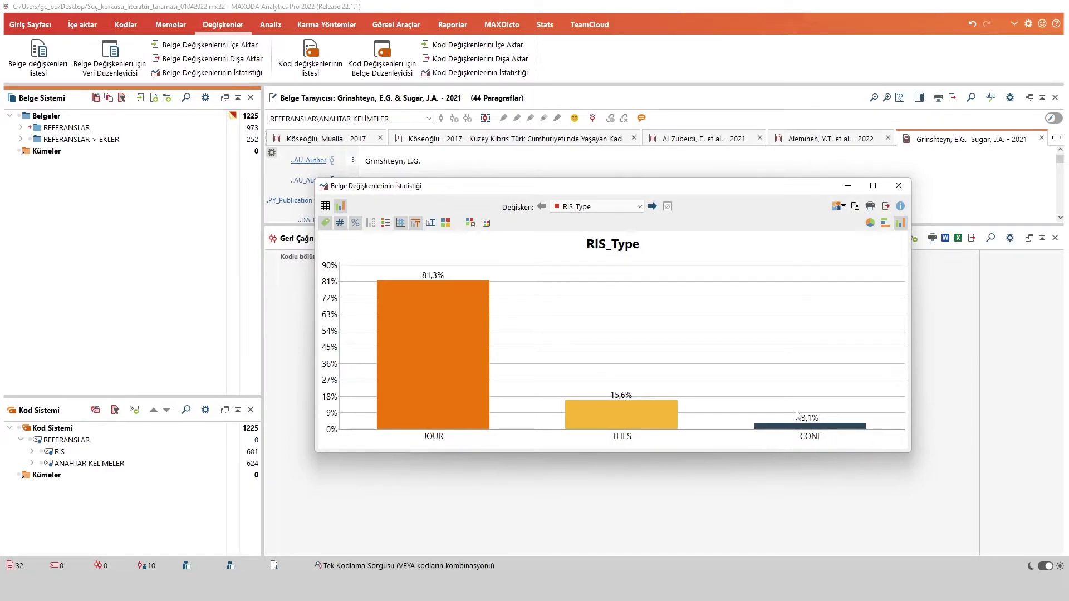
Rename the JOUR label in the RIS_Type chart as "Bilimsel Dergi Makalesi"
{"action": "double_click", "coordinate": [435, 440]}
{"action": "left_click_drag", "start_coordinate": [491, 284], "coordinate": [474, 284]}
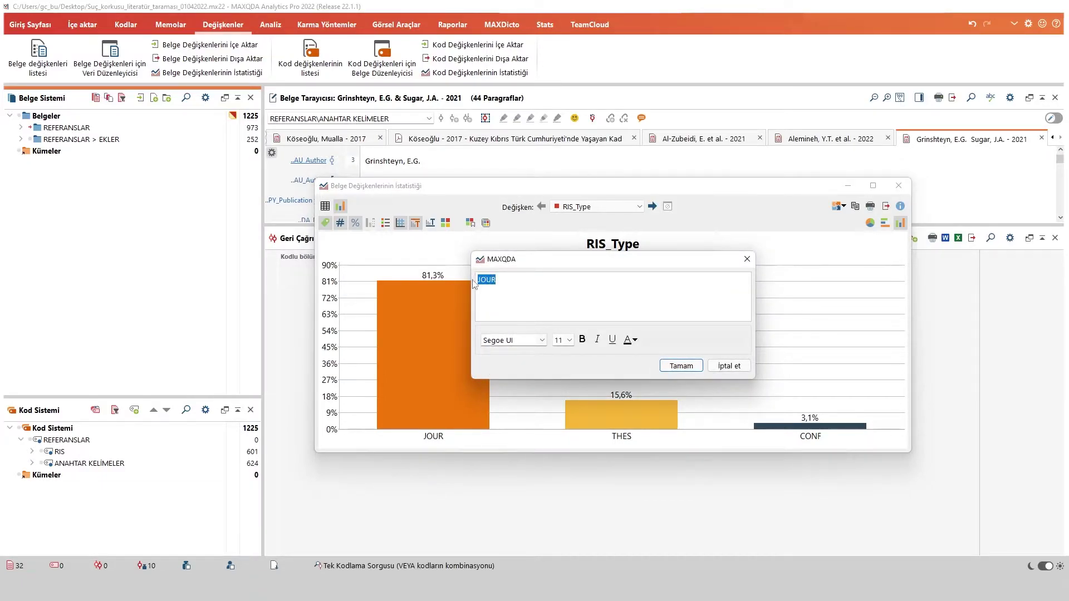
{"action": "type", "text": "Bilimsel Dergi Makalesi"}
{"action": "left_click", "coordinate": [680, 367]}
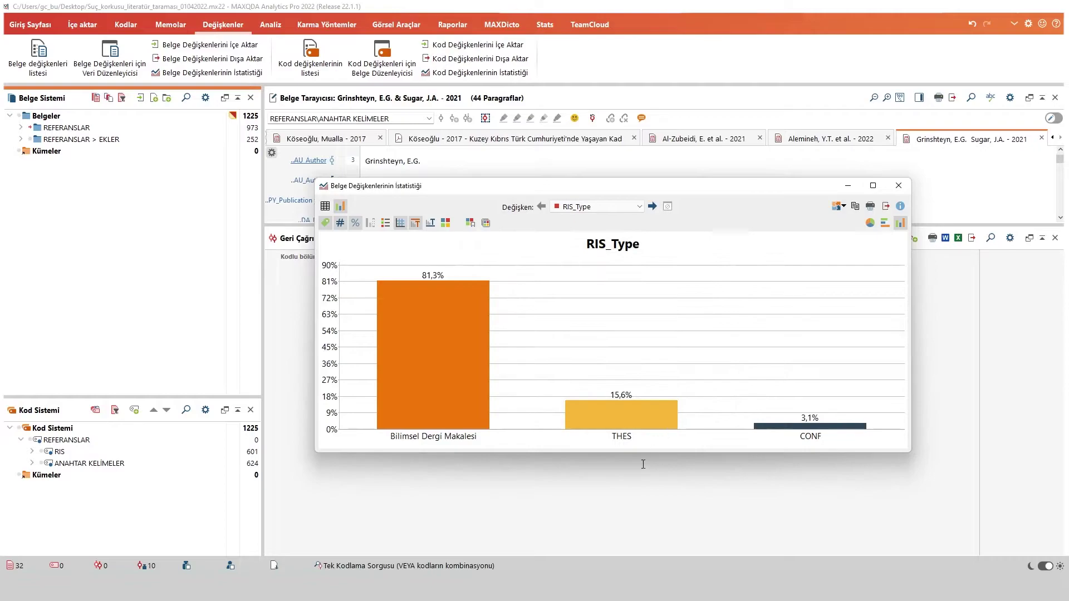
Rename the THES label in the RIS_Type chart as "Tez" and remove the empty line below the text
{"action": "double_click", "coordinate": [621, 437]}
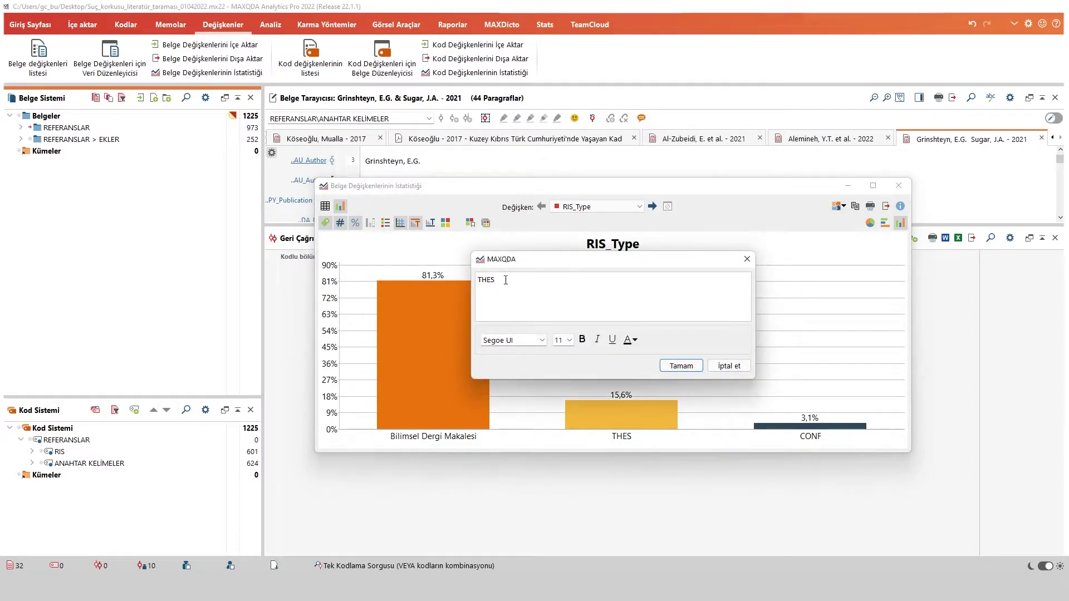
{"action": "left_click_drag", "start_coordinate": [506, 279], "coordinate": [453, 276]}
{"action": "type", "text": "Tez"}
{"action": "left_click", "coordinate": [680, 366]}
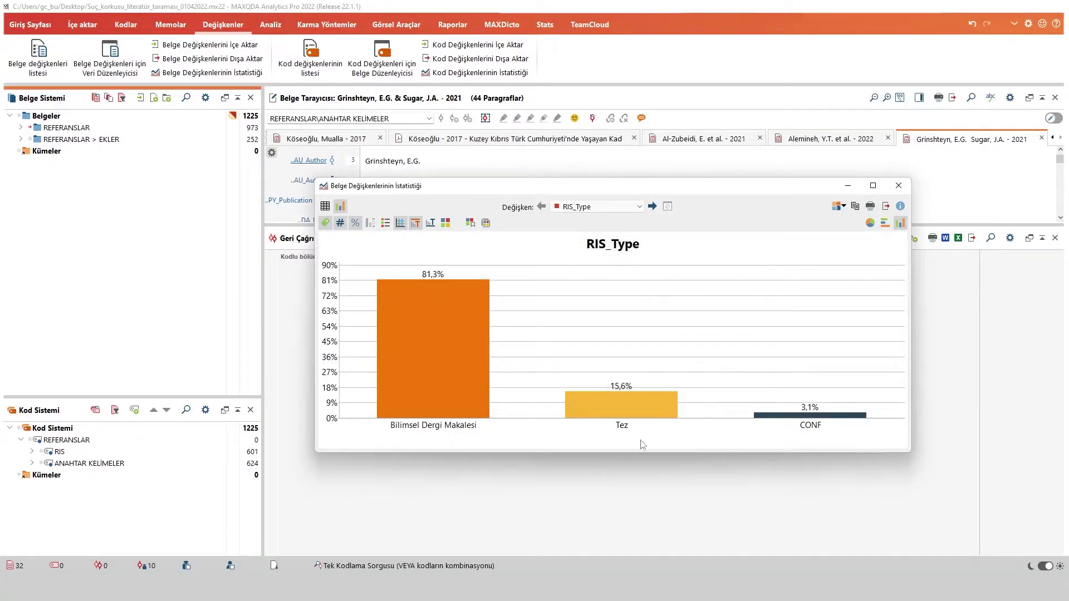
{"action": "double_click", "coordinate": [623, 427]}
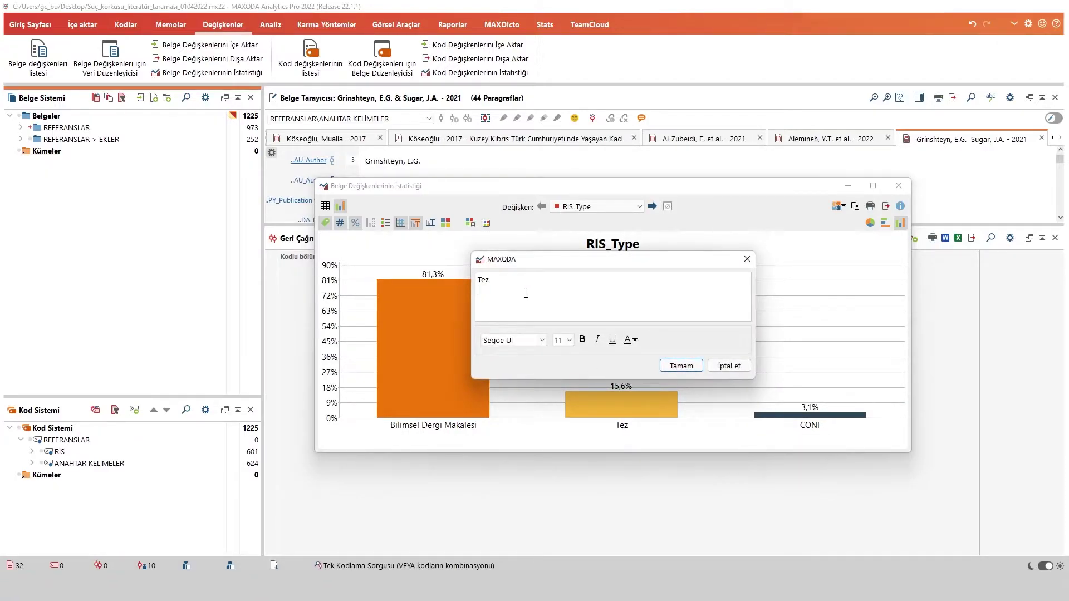
{"action": "left_click", "coordinate": [680, 366]}
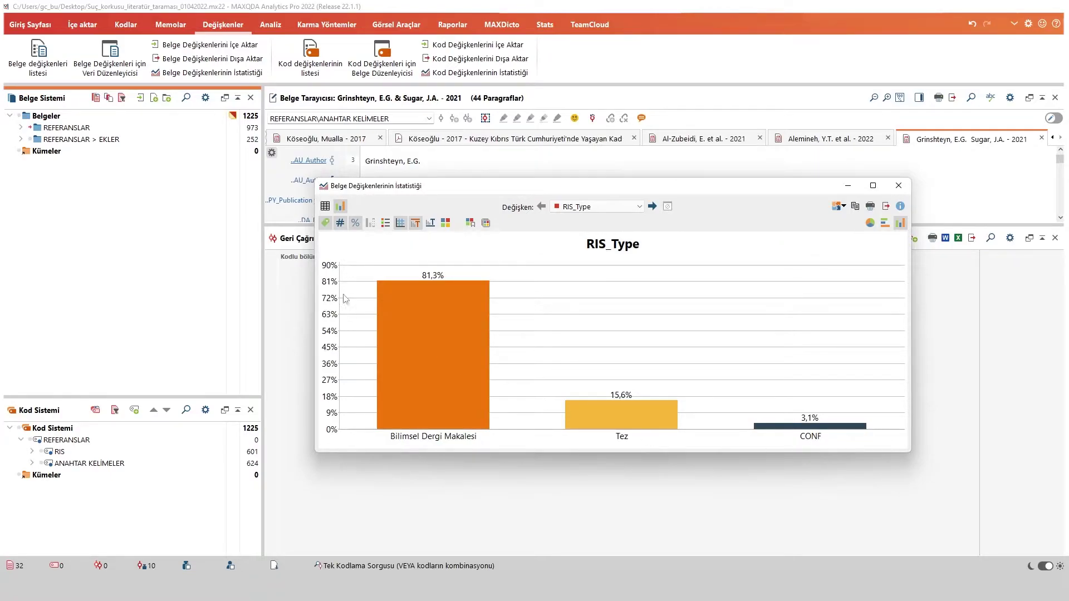
Compare absolute counts with percentages in the RIS_Type chart, view it as a pie, and display it as horizontal percentage bars
{"action": "left_click", "coordinate": [355, 224]}
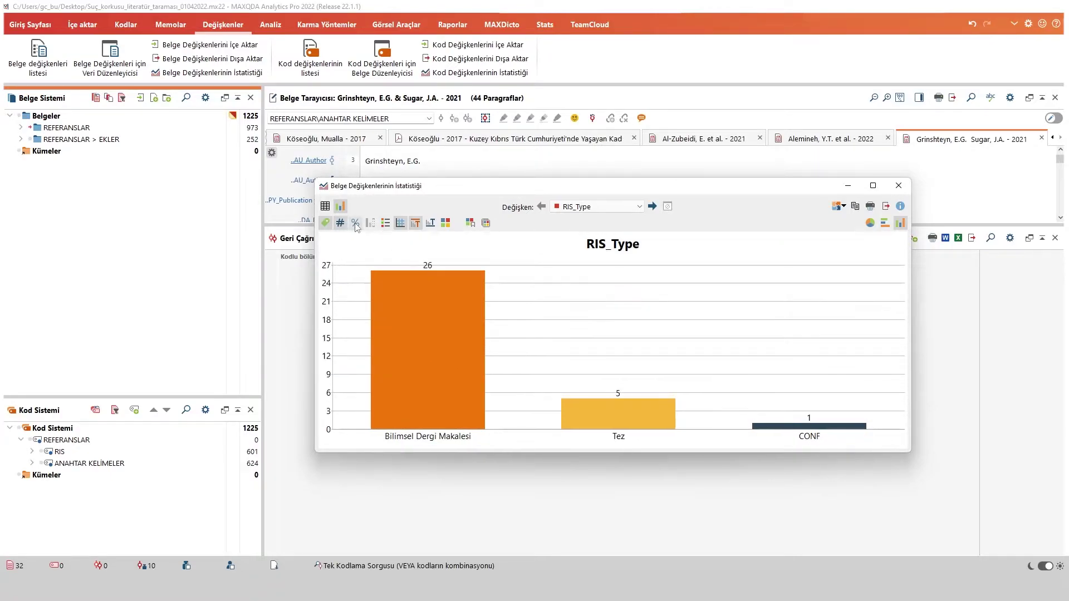
{"action": "left_click", "coordinate": [355, 223]}
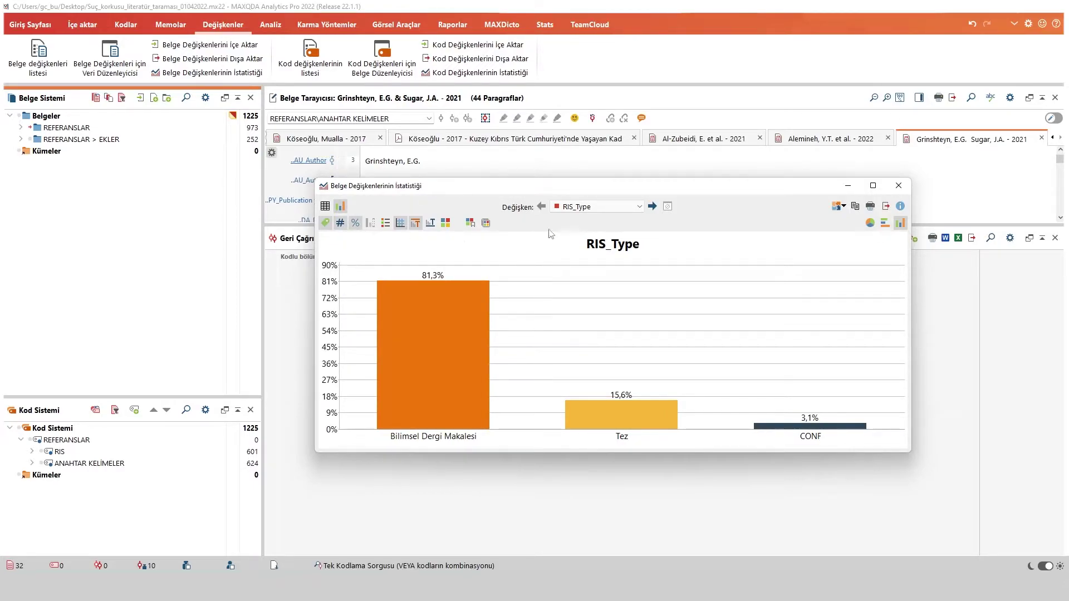
{"action": "left_click", "coordinate": [885, 223]}
{"action": "left_click", "coordinate": [870, 223]}
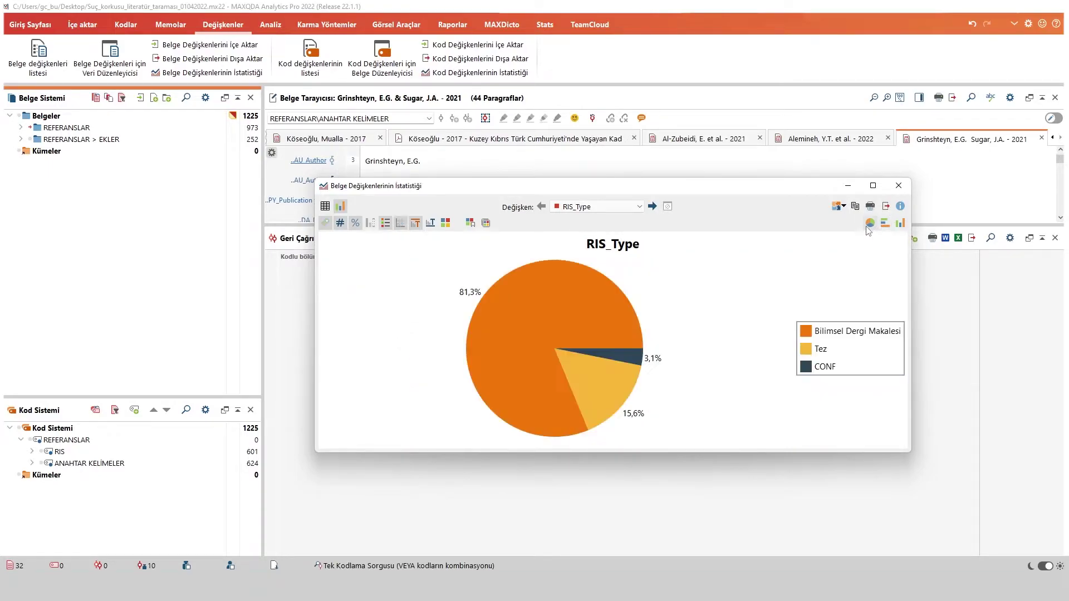
{"action": "left_click", "coordinate": [885, 224]}
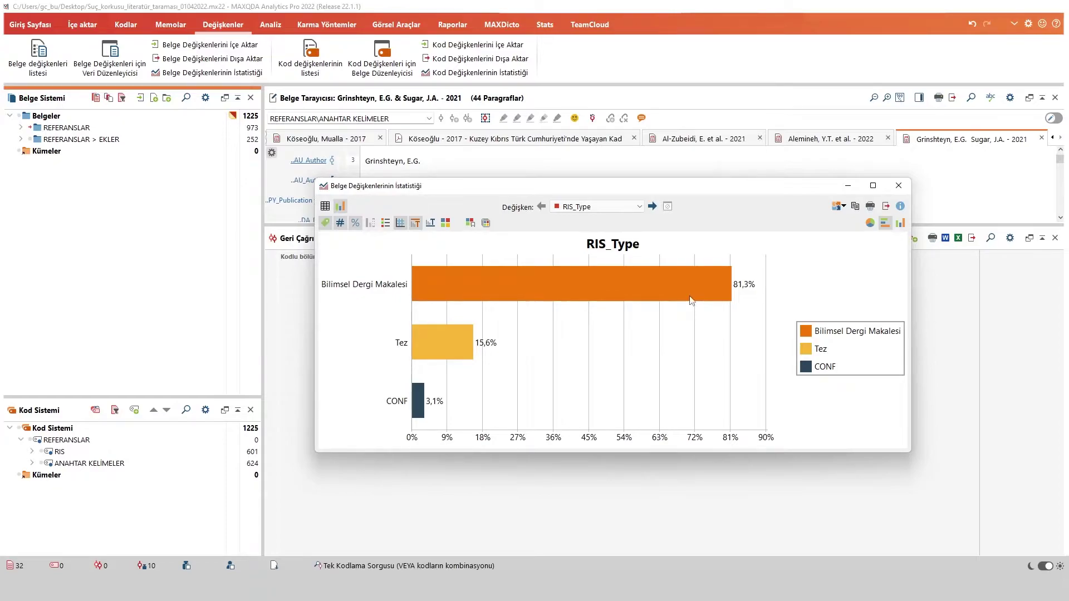
Show the RIS_Author chart and enlarge the statistics window vertically so all author labels are readable
{"action": "left_click", "coordinate": [654, 210]}
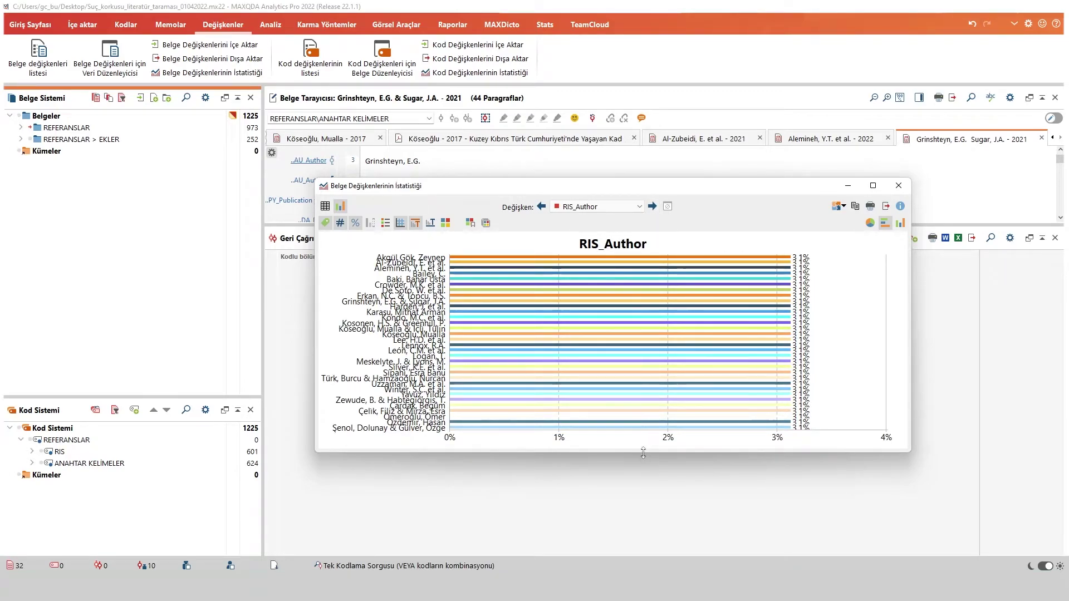
{"action": "left_click_drag", "start_coordinate": [643, 452], "coordinate": [634, 560]}
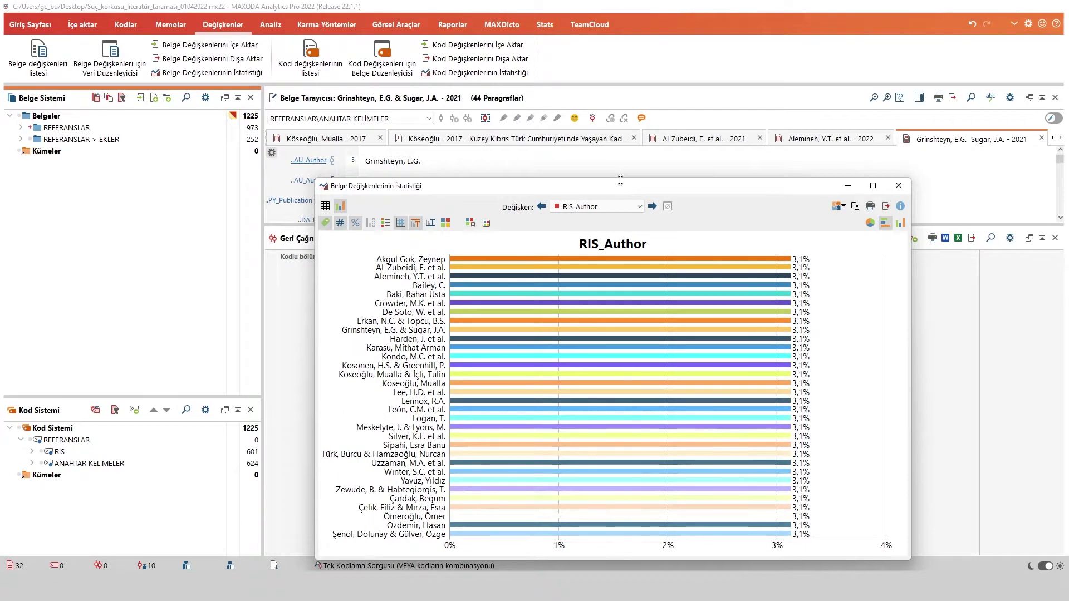
{"action": "left_click_drag", "start_coordinate": [620, 178], "coordinate": [620, 65]}
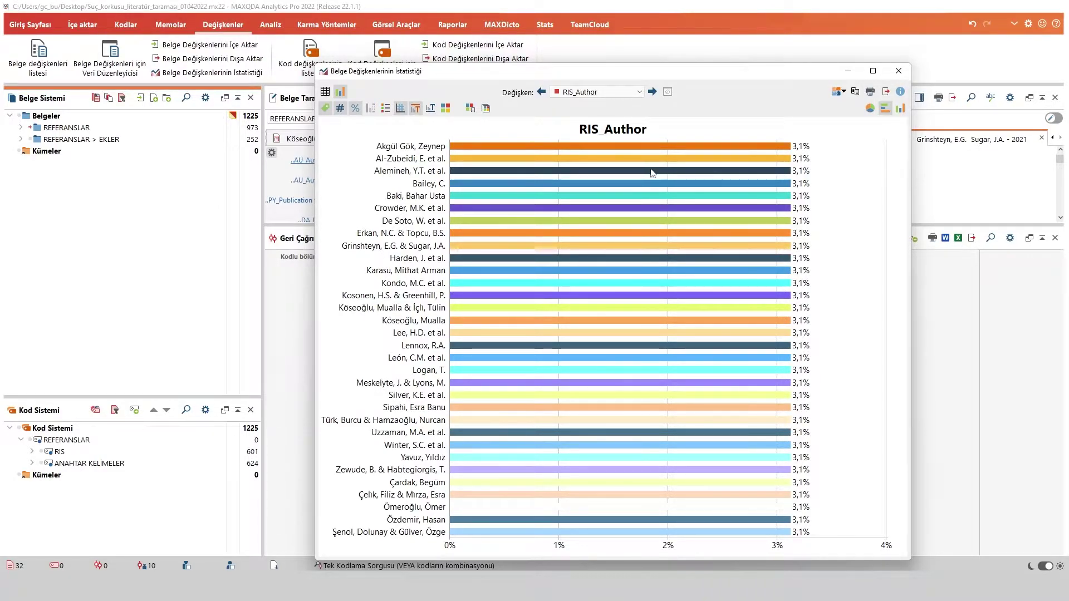
View the RIS_Title statistics as horizontal bars and bring up the RIS_Reference-ID chart
{"action": "left_click", "coordinate": [652, 92]}
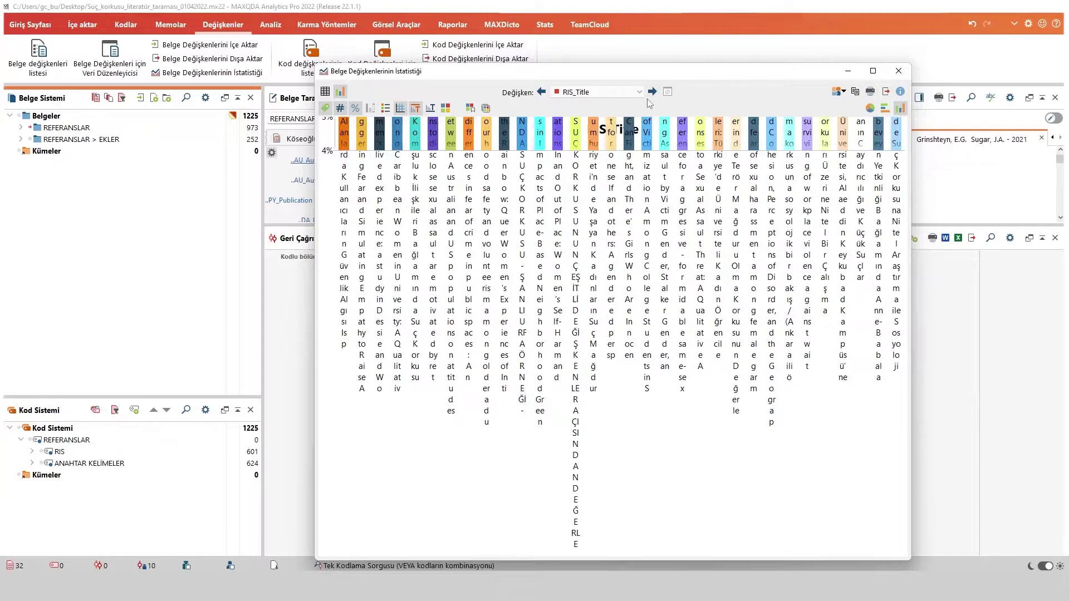
{"action": "left_click", "coordinate": [885, 109]}
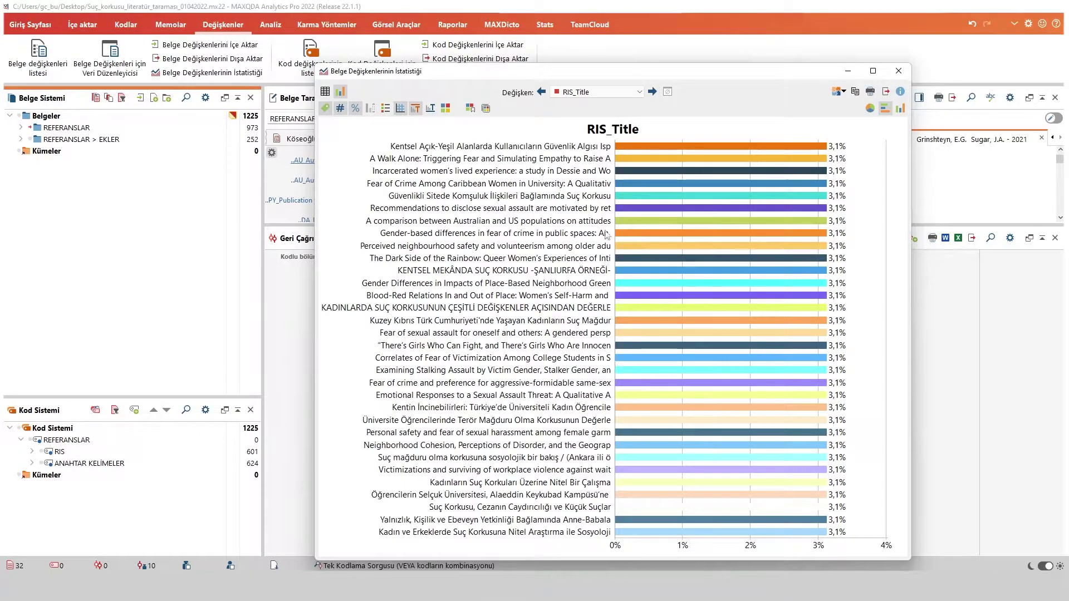
{"action": "left_click", "coordinate": [652, 92]}
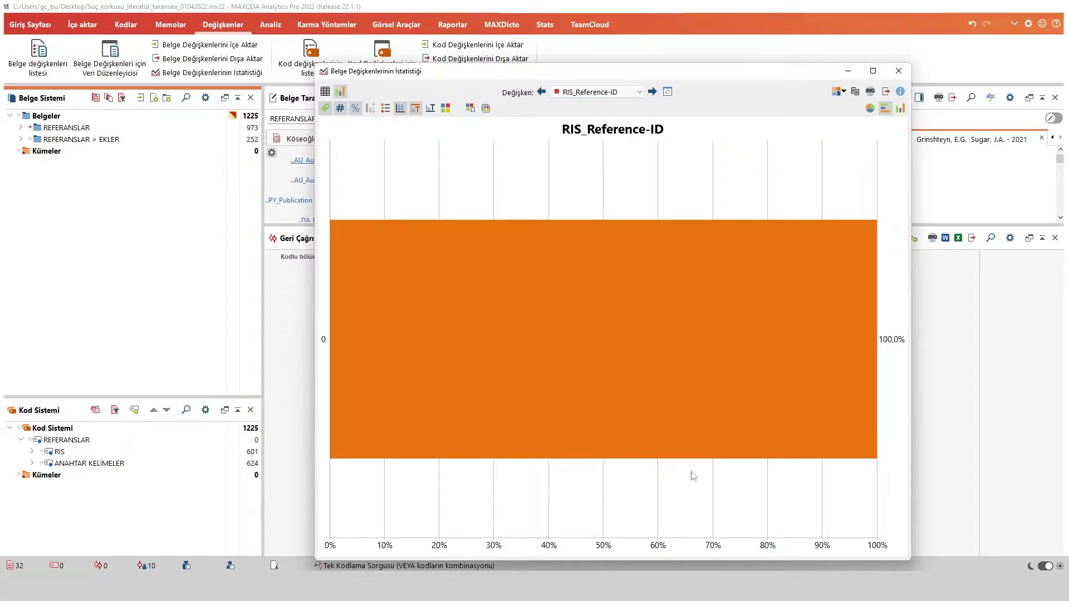
Show the RIS_Year chart and view it as vertical bars, as a pie, and again as vertical bars
{"action": "left_click", "coordinate": [652, 92]}
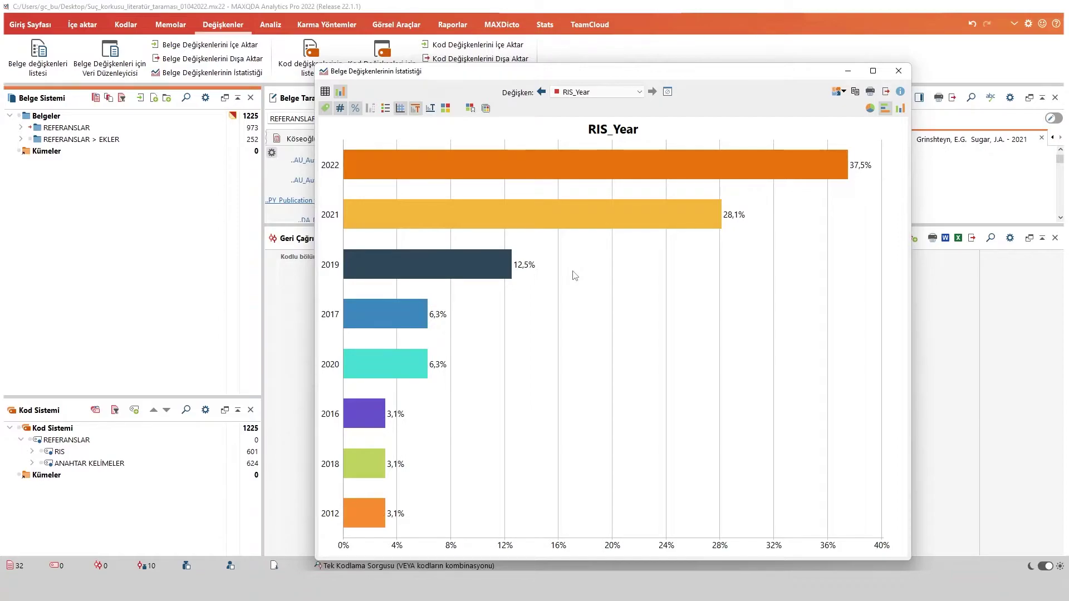
{"action": "left_click", "coordinate": [900, 108]}
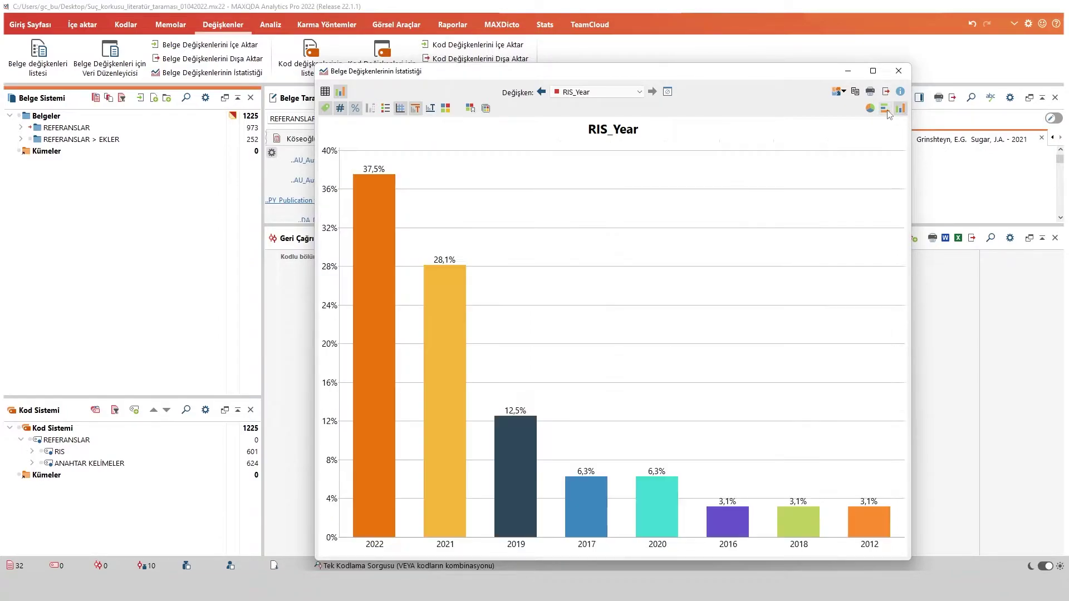
{"action": "left_click", "coordinate": [869, 108]}
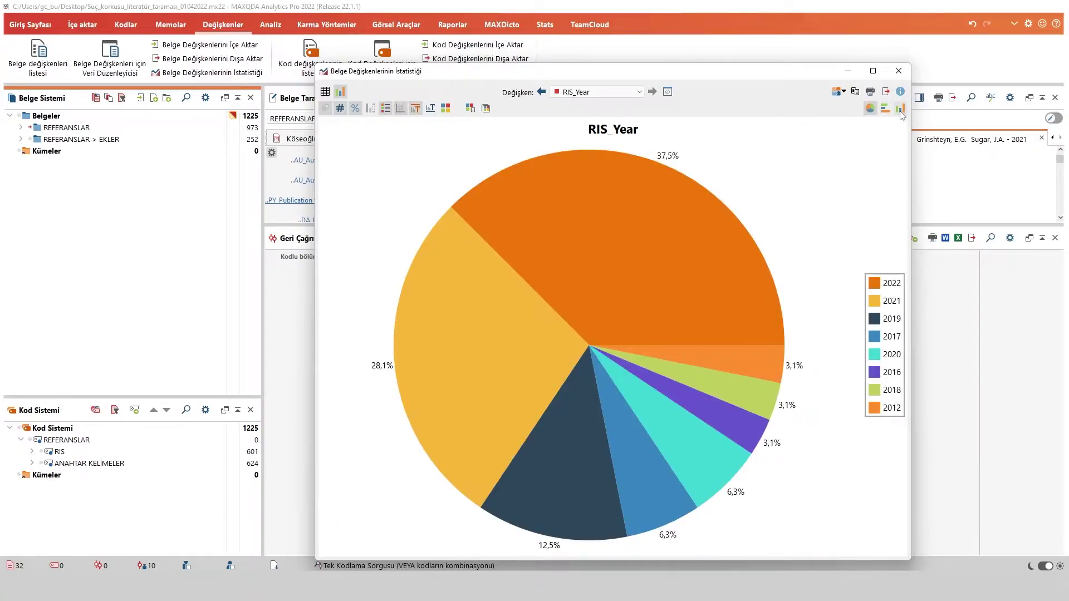
{"action": "left_click", "coordinate": [901, 110]}
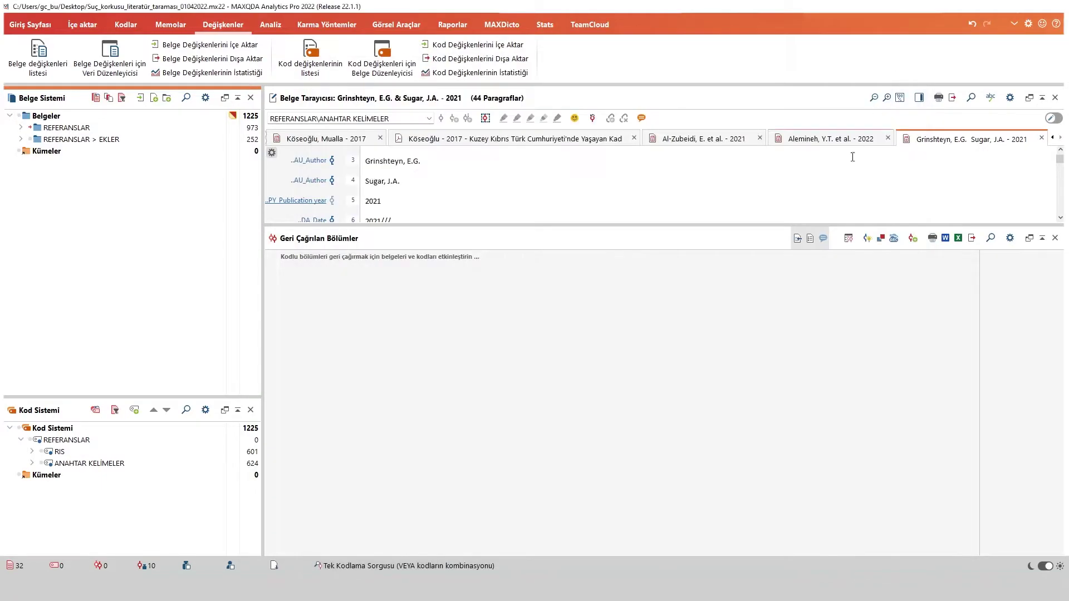
Minimize the variable statistics window and give the document browser and the code system more height
{"action": "left_click", "coordinate": [847, 71]}
{"action": "left_click_drag", "start_coordinate": [519, 223], "coordinate": [512, 423]}
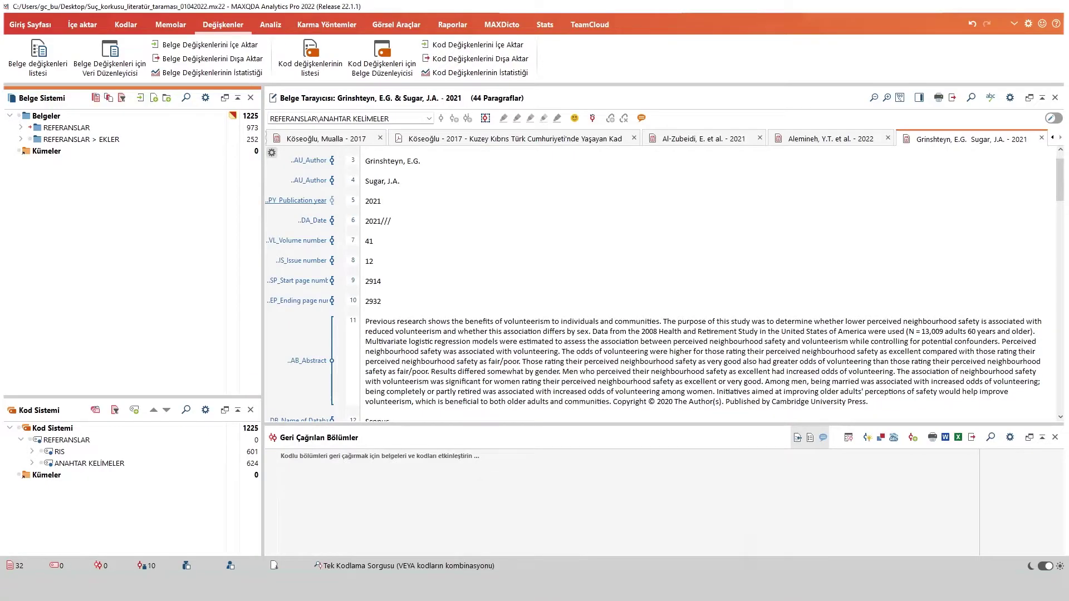
{"action": "key", "text": "alt+Tab"}
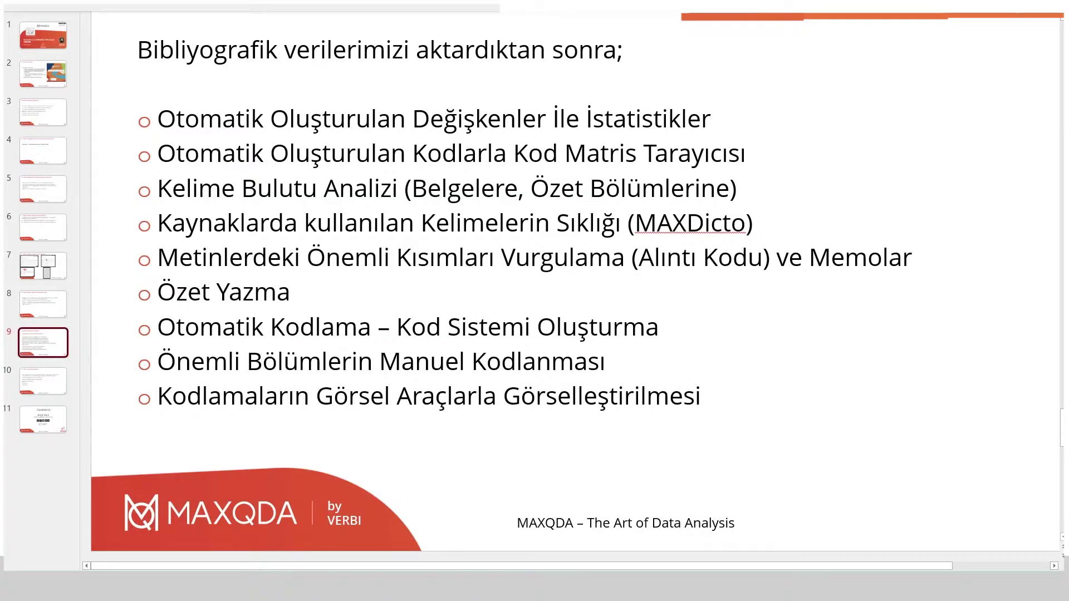
{"action": "key", "text": "alt+Tab"}
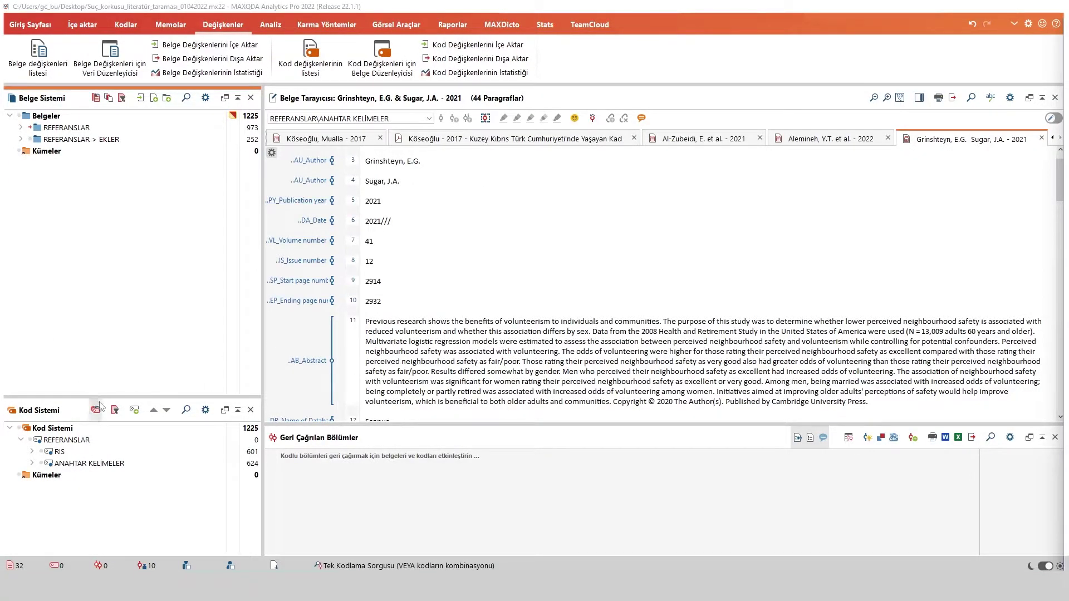
{"action": "left_click_drag", "start_coordinate": [124, 396], "coordinate": [128, 209]}
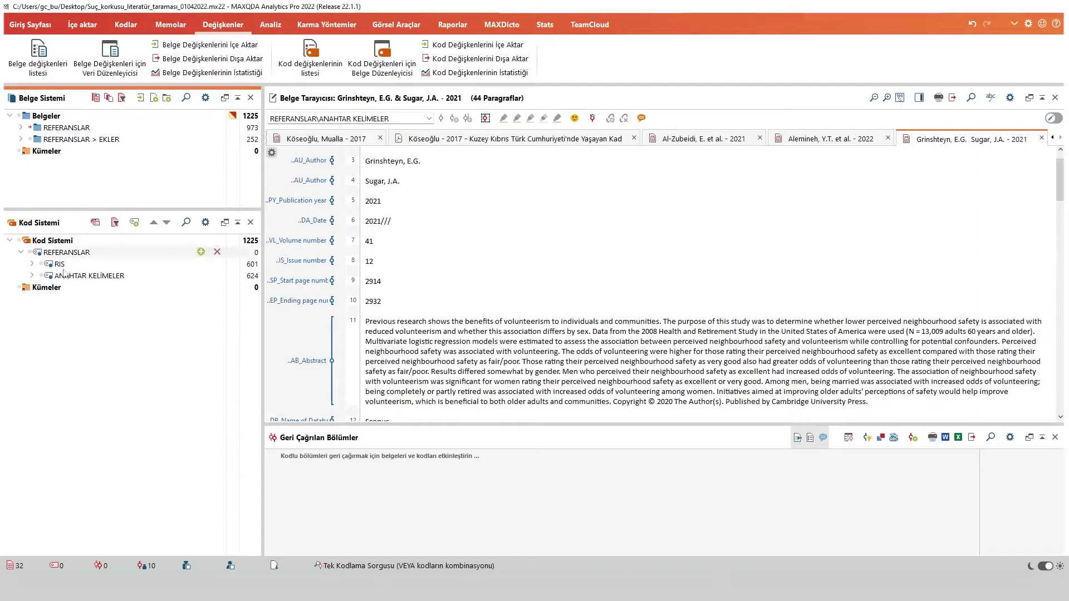
Expand ANAHTAR KELİMELER, activate all its keyword subcodes but not the parent code, and look through the list
{"action": "left_click", "coordinate": [32, 276]}
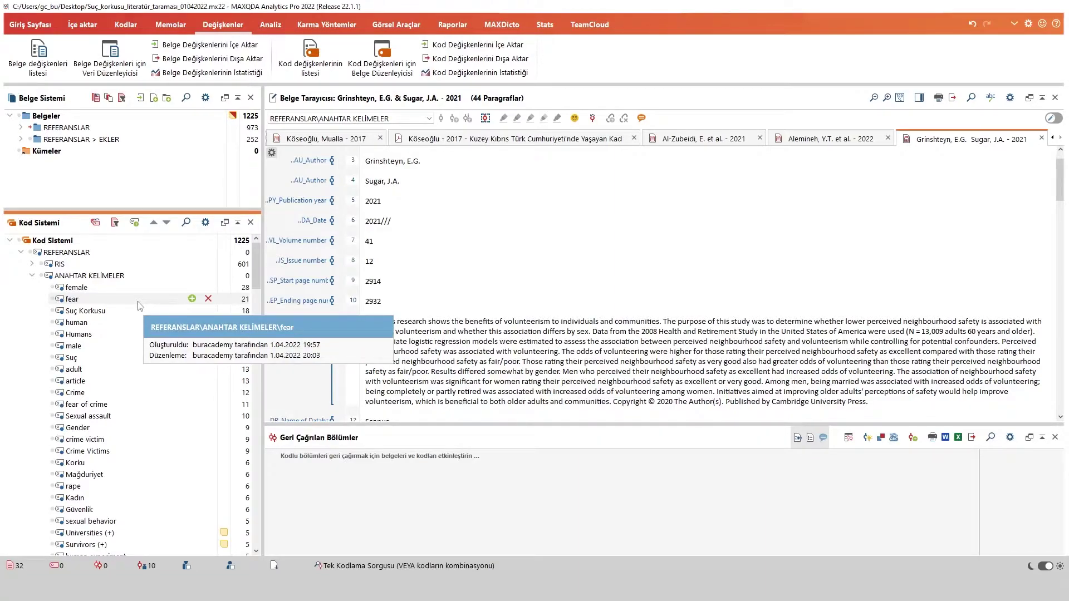
{"action": "left_click", "coordinate": [45, 276], "text": "ctrl"}
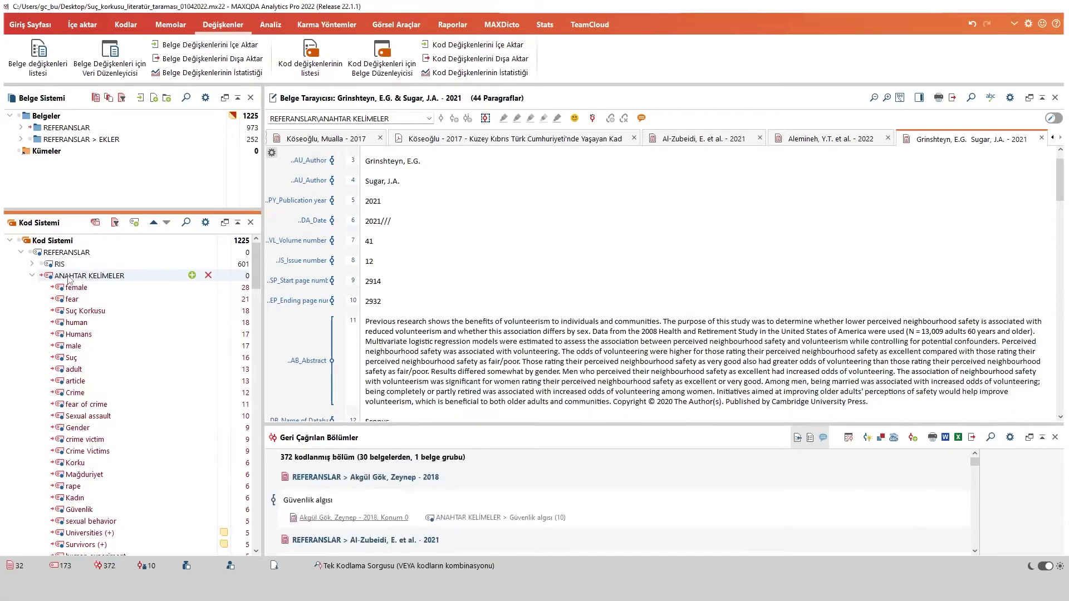
{"action": "right_click", "coordinate": [68, 275]}
{"action": "left_click", "coordinate": [144, 24]}
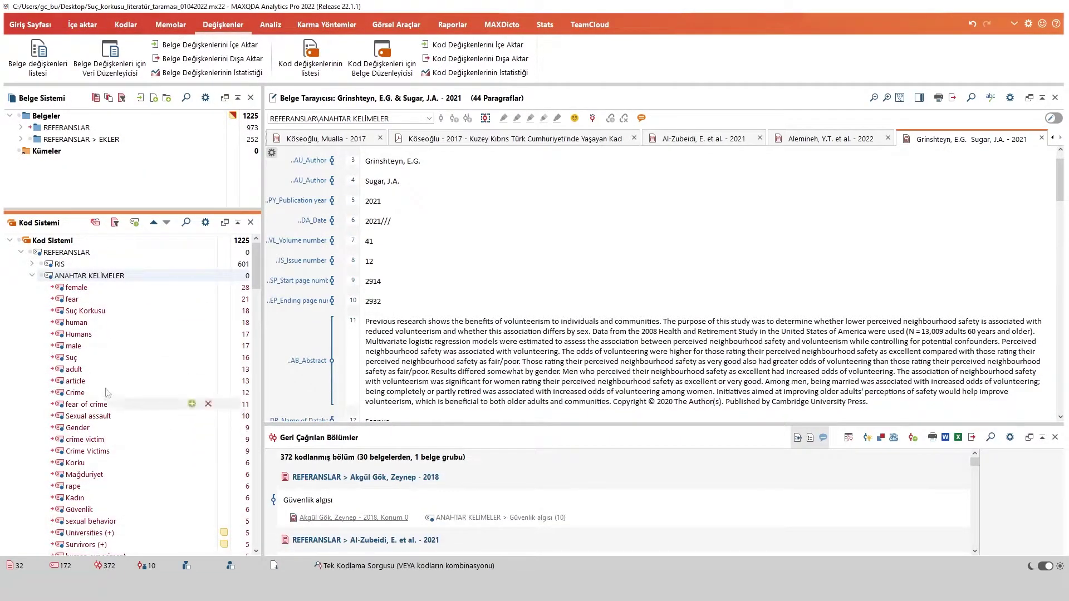
{"action": "scroll", "coordinate": [112, 320], "scroll_direction": "down", "scroll_amount": 15}
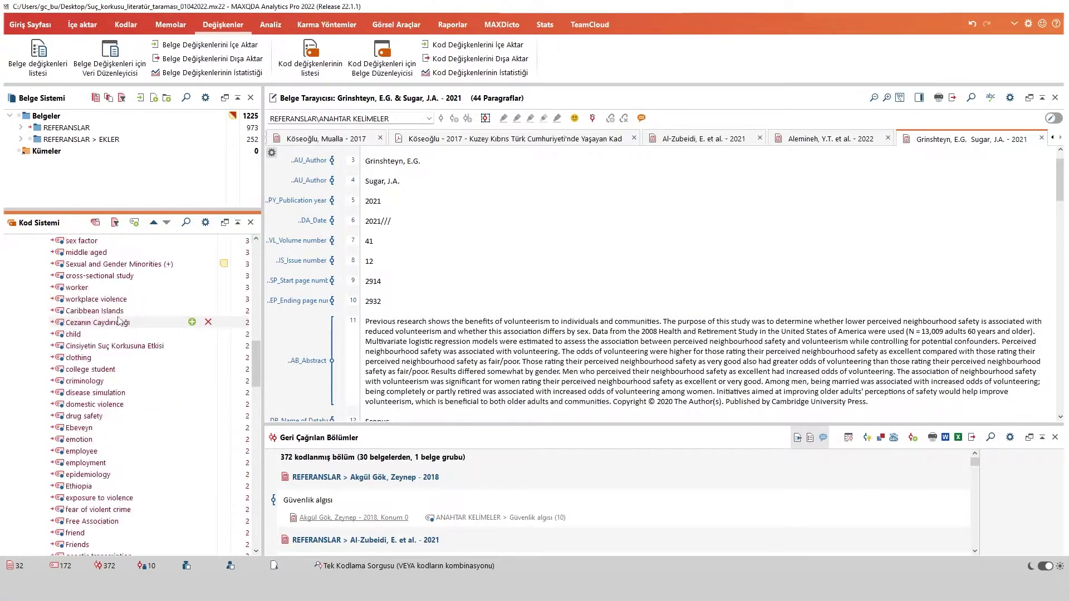
{"action": "scroll", "coordinate": [111, 346], "scroll_direction": "down", "scroll_amount": 18}
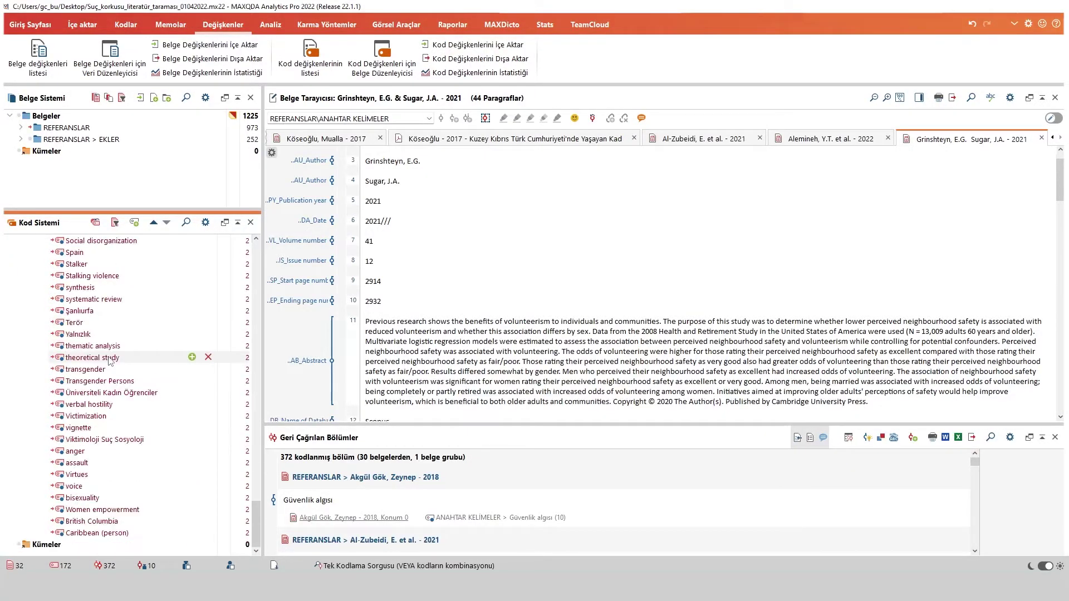
{"action": "scroll", "coordinate": [95, 378], "scroll_direction": "up", "scroll_amount": 20}
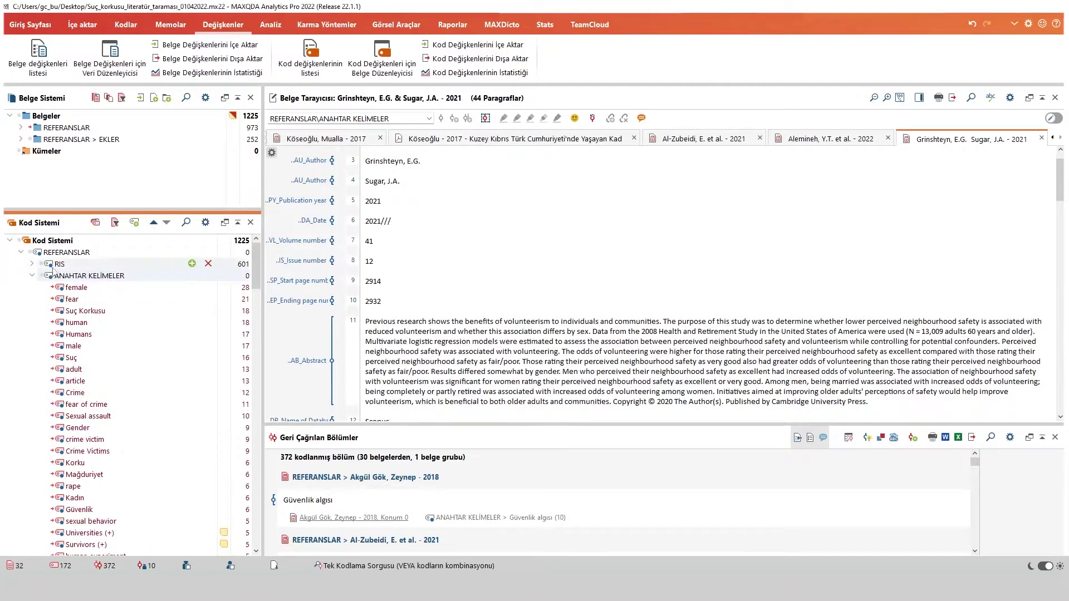
Generate a Code Relations Browser for the activated keyword codes, counting their occurrence in the same document, and enlarge its window
{"action": "left_click", "coordinate": [396, 26]}
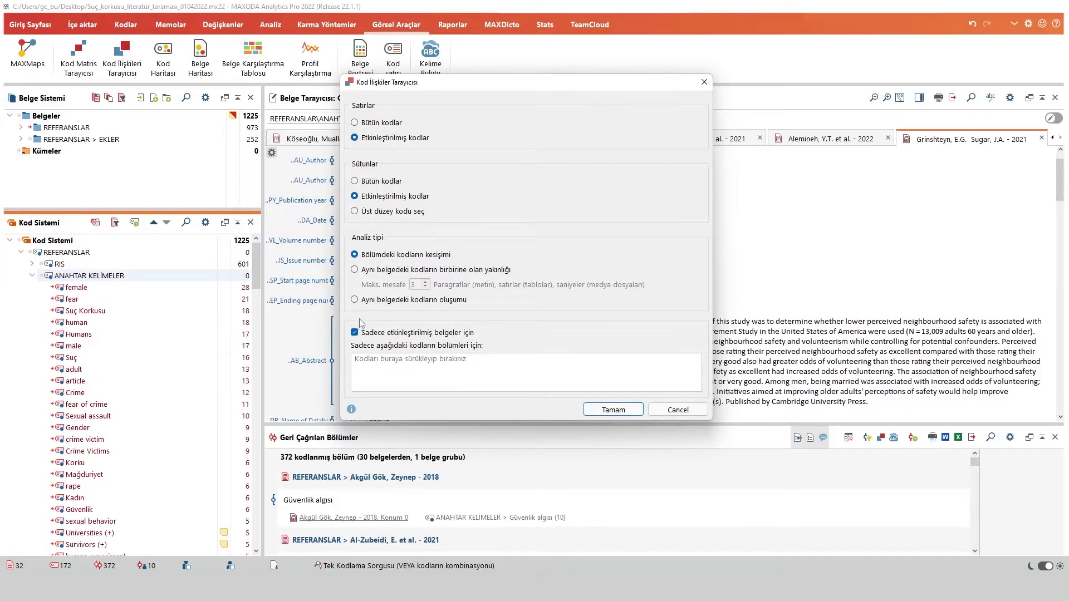
{"action": "left_click", "coordinate": [421, 302]}
{"action": "left_click", "coordinate": [606, 412]}
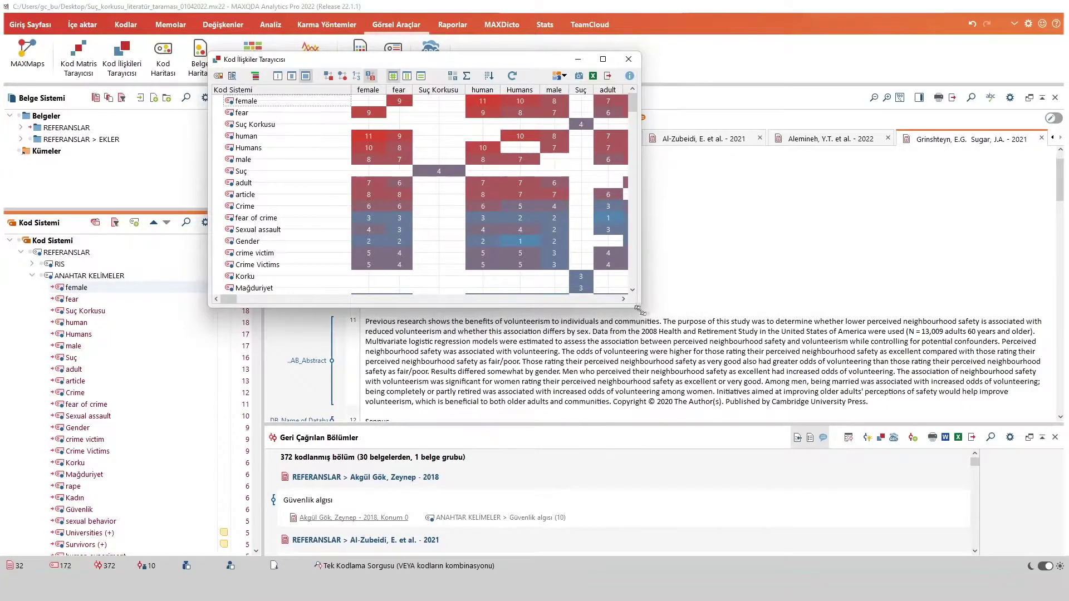
{"action": "left_click_drag", "start_coordinate": [639, 306], "coordinate": [1045, 549]}
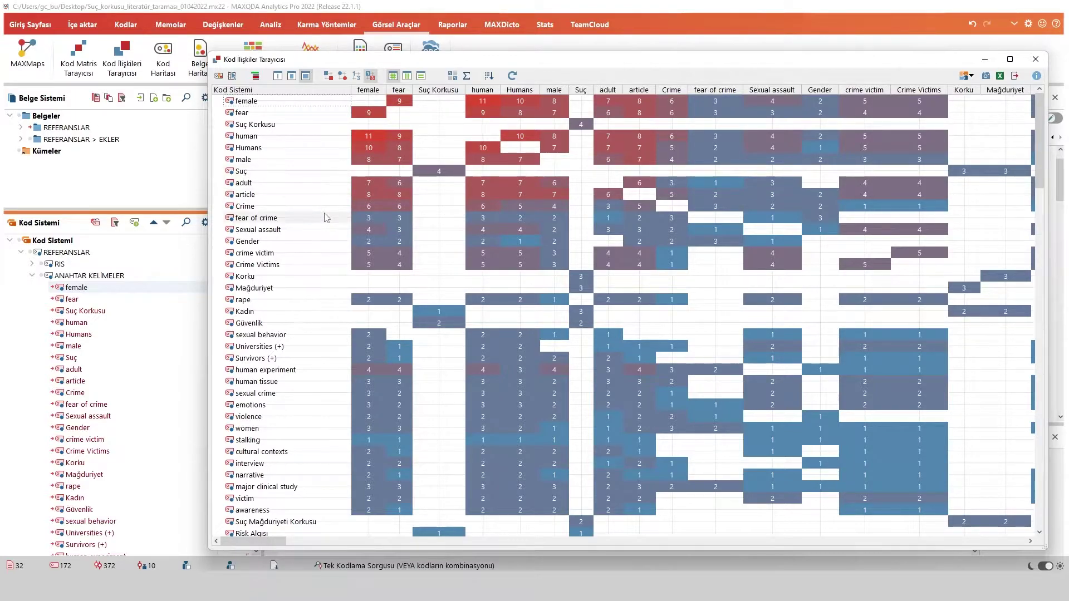
Examine which keyword codes occur together throughout the Code Relations Browser matrix, and close it
{"action": "mouse_move", "coordinate": [358, 195]}
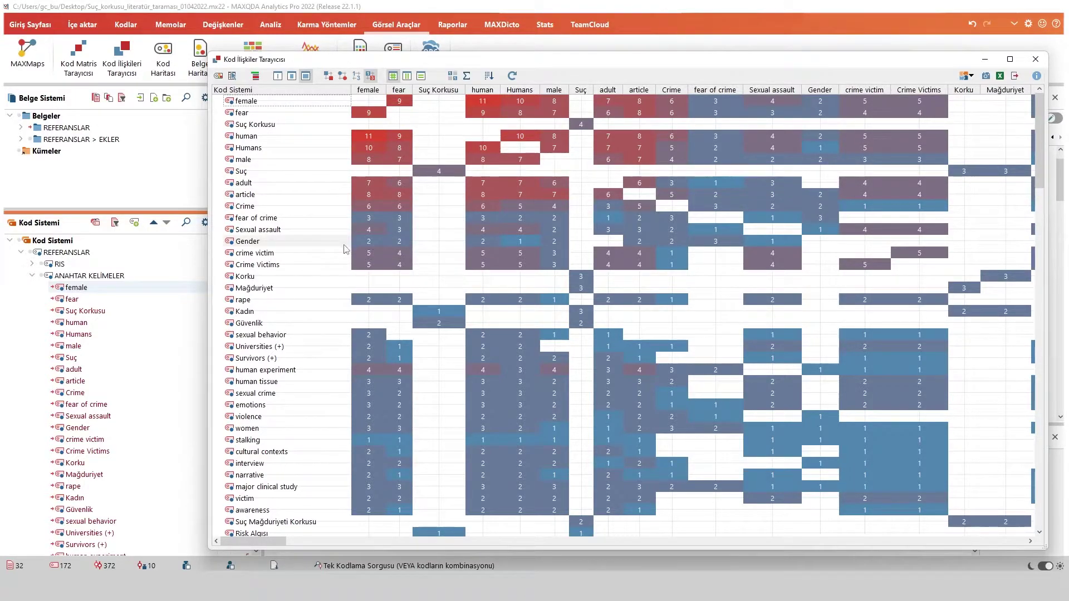
{"action": "scroll", "coordinate": [343, 286], "scroll_direction": "down", "scroll_amount": 1}
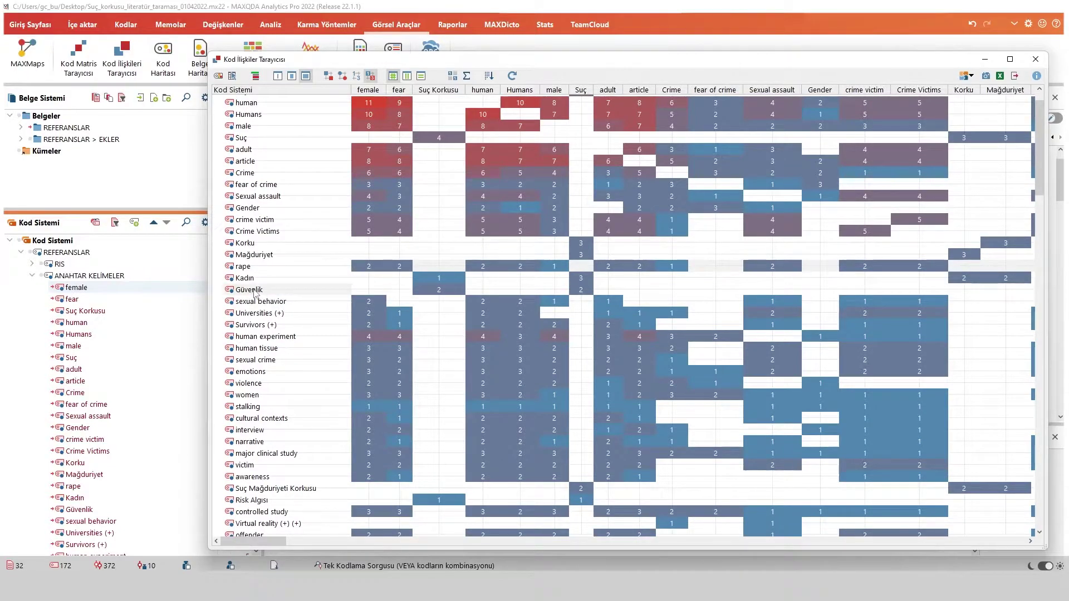
{"action": "scroll", "coordinate": [423, 130], "scroll_direction": "up", "scroll_amount": 1}
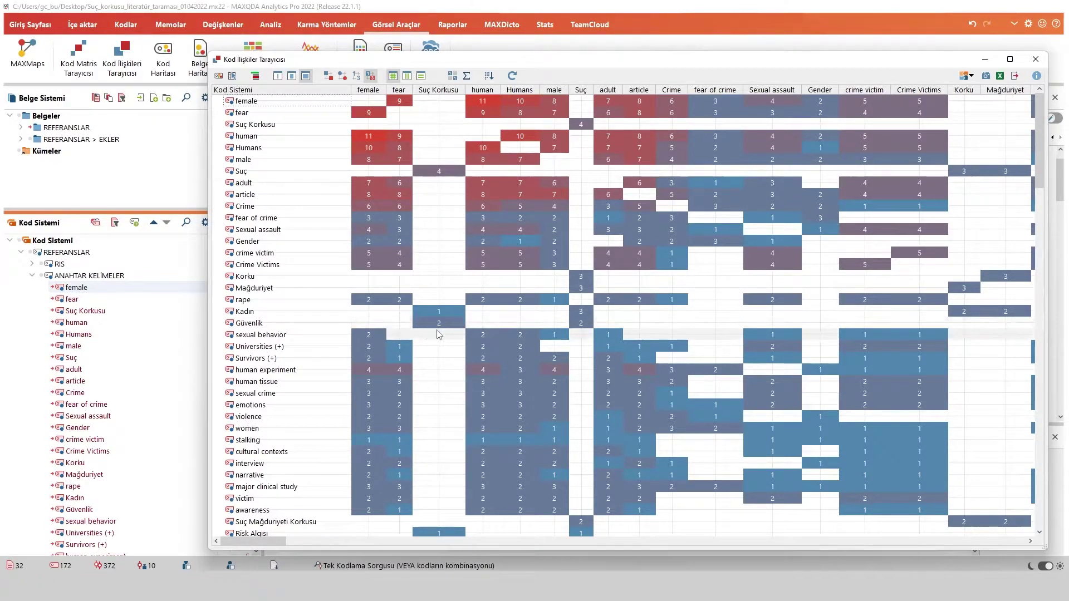
{"action": "scroll", "coordinate": [449, 225], "scroll_direction": "down", "scroll_amount": 1}
{"action": "scroll", "coordinate": [448, 225], "scroll_direction": "down", "scroll_amount": 11}
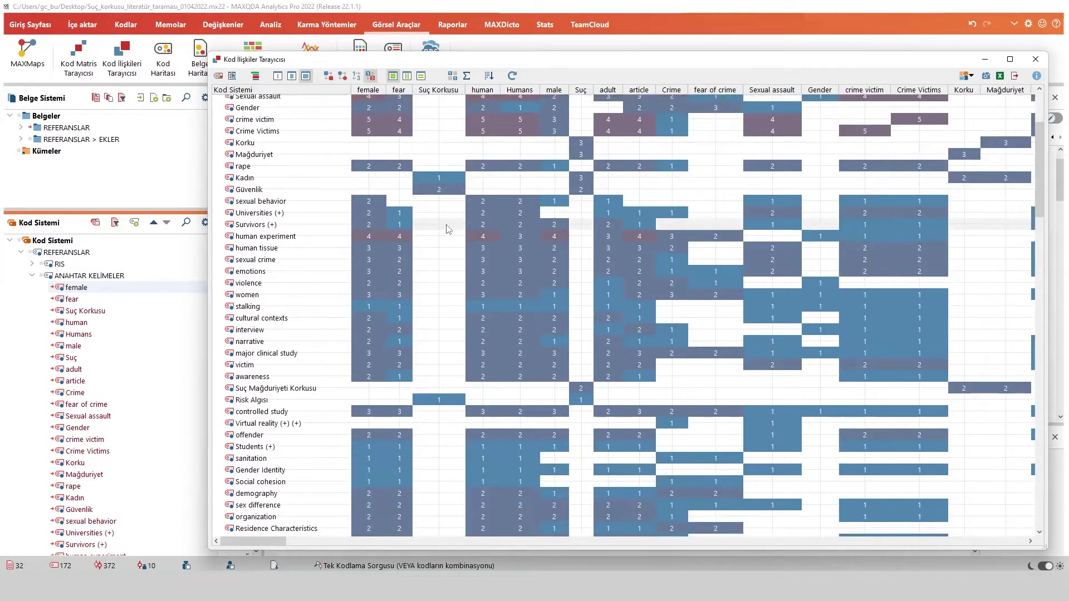
{"action": "scroll", "coordinate": [456, 296], "scroll_direction": "down", "scroll_amount": 12}
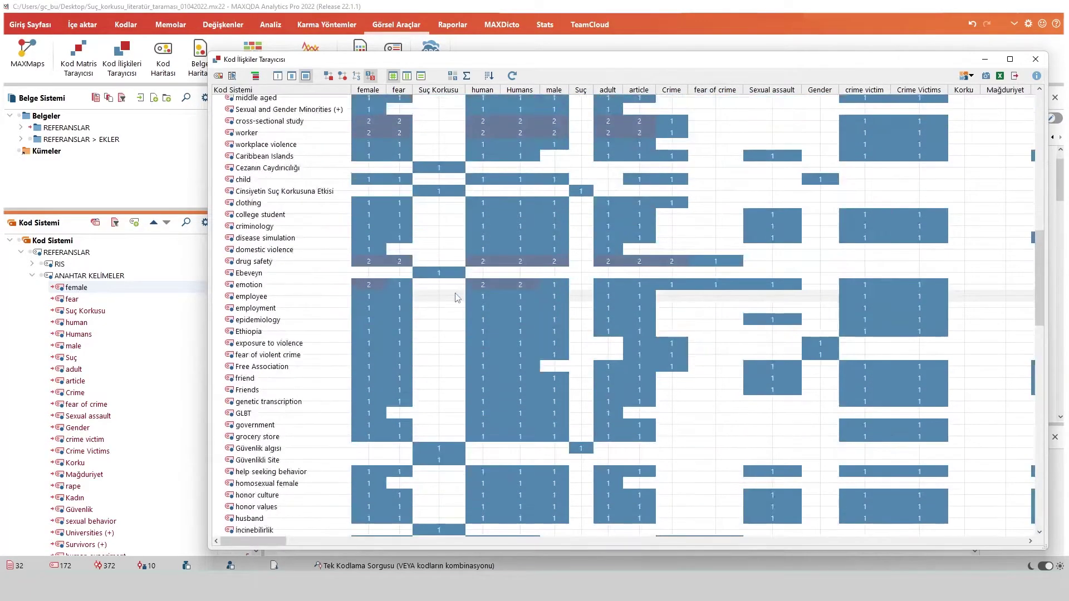
{"action": "scroll", "coordinate": [454, 320], "scroll_direction": "up", "scroll_amount": 20}
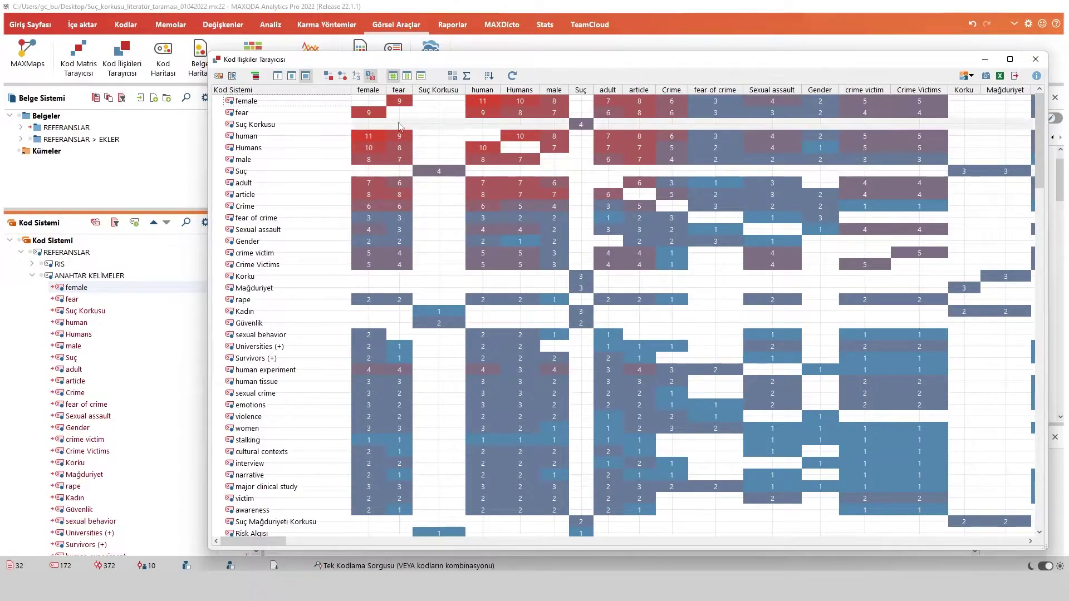
{"action": "left_click_drag", "start_coordinate": [460, 61], "coordinate": [435, 55]}
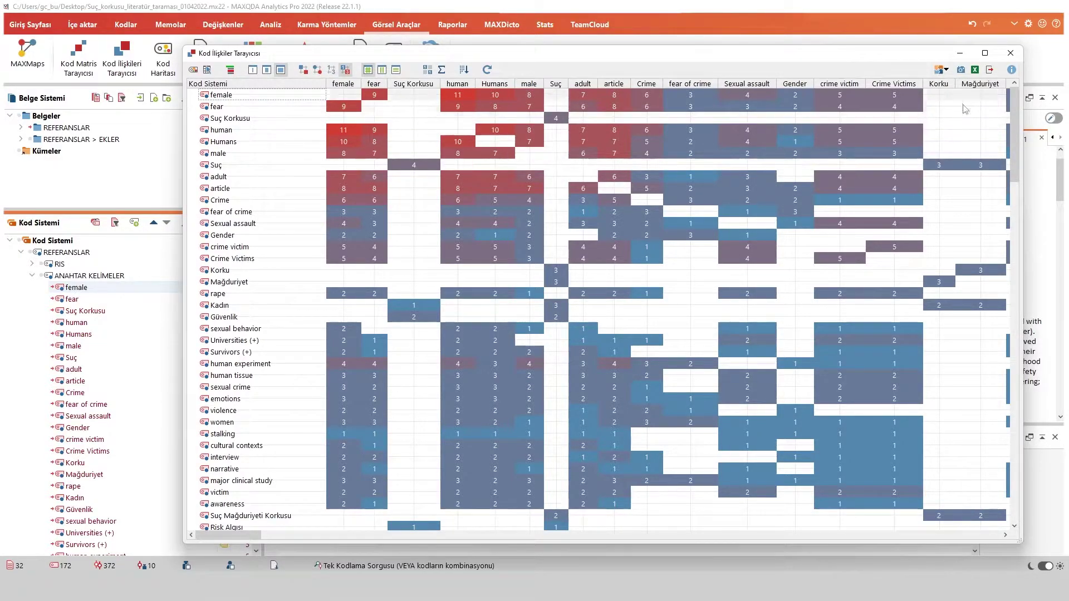
{"action": "left_click", "coordinate": [1011, 53]}
Reset the keyword code activation and activate only female, fear, Suç Korkusu, human and Humans
{"action": "left_click", "coordinate": [48, 281]}
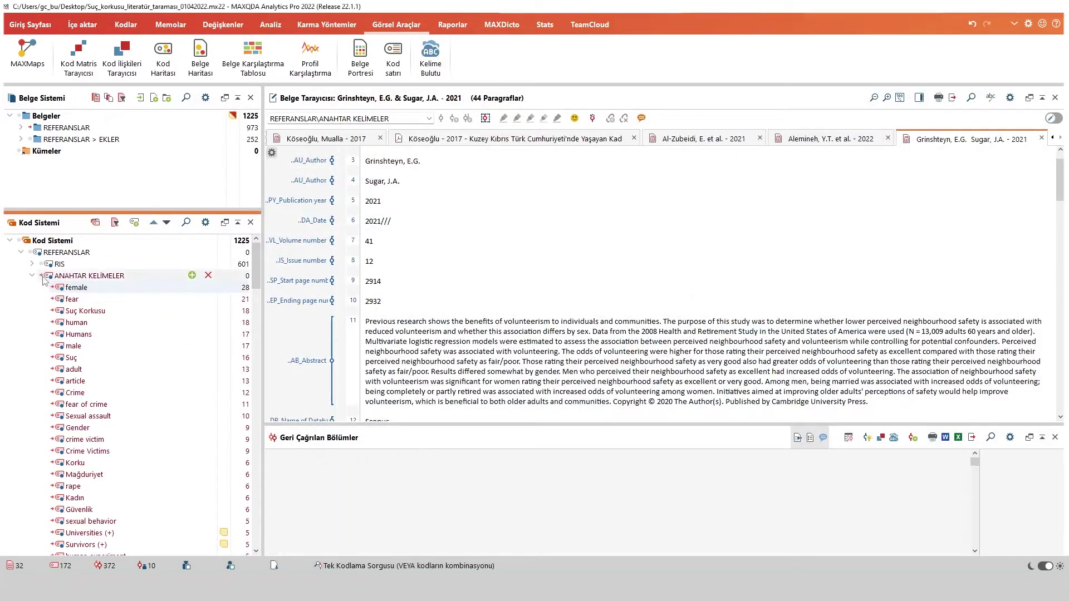
{"action": "left_click", "coordinate": [56, 287]}
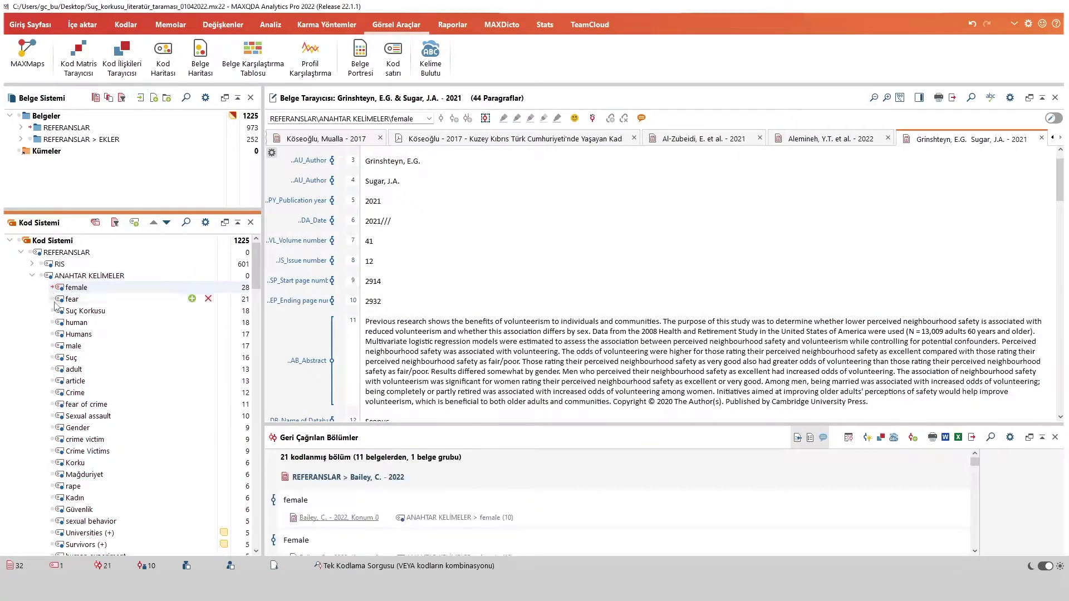
{"action": "left_click", "coordinate": [55, 298]}
{"action": "left_click", "coordinate": [56, 310]}
{"action": "left_click", "coordinate": [56, 322]}
{"action": "left_click", "coordinate": [56, 334]}
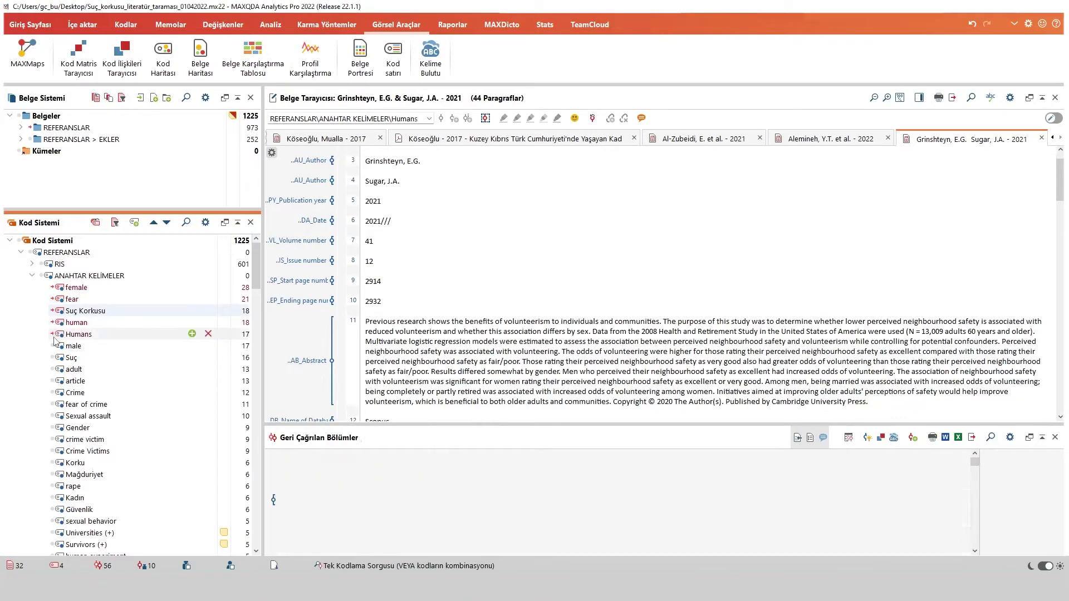
Merge the human code into Humans and rename the merged code as "Humans"
{"action": "left_click_drag", "start_coordinate": [81, 327], "coordinate": [205, 334]}
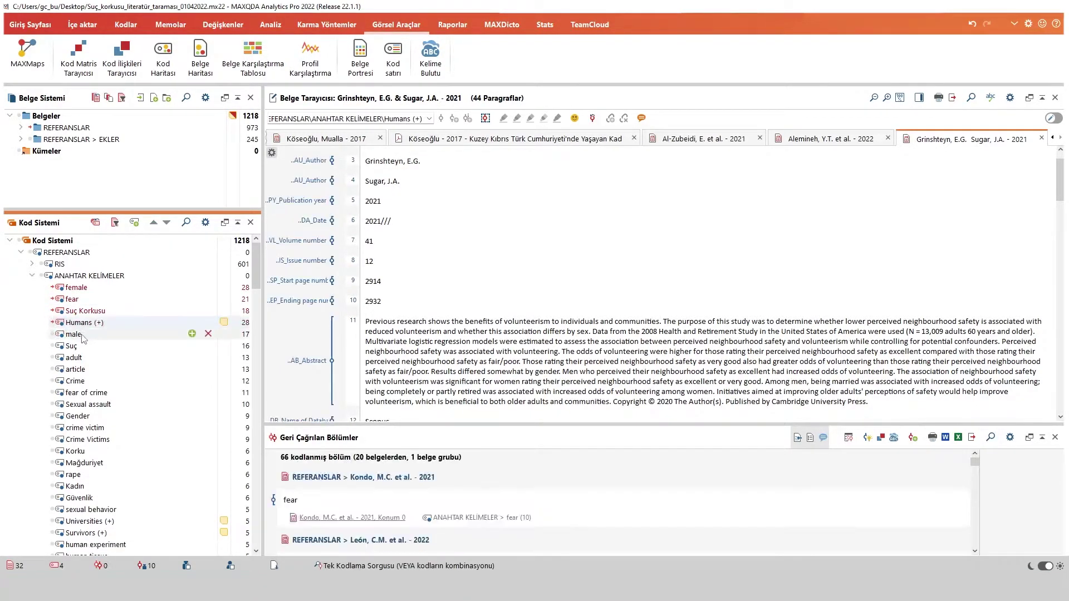
{"action": "double_click", "coordinate": [106, 322]}
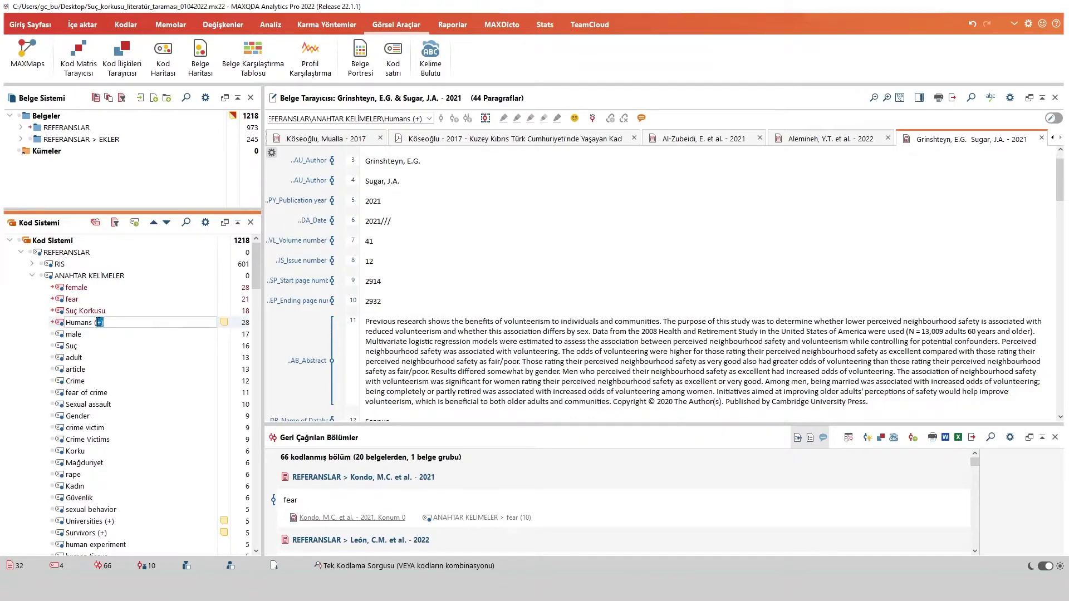
{"action": "key", "text": "Return"}
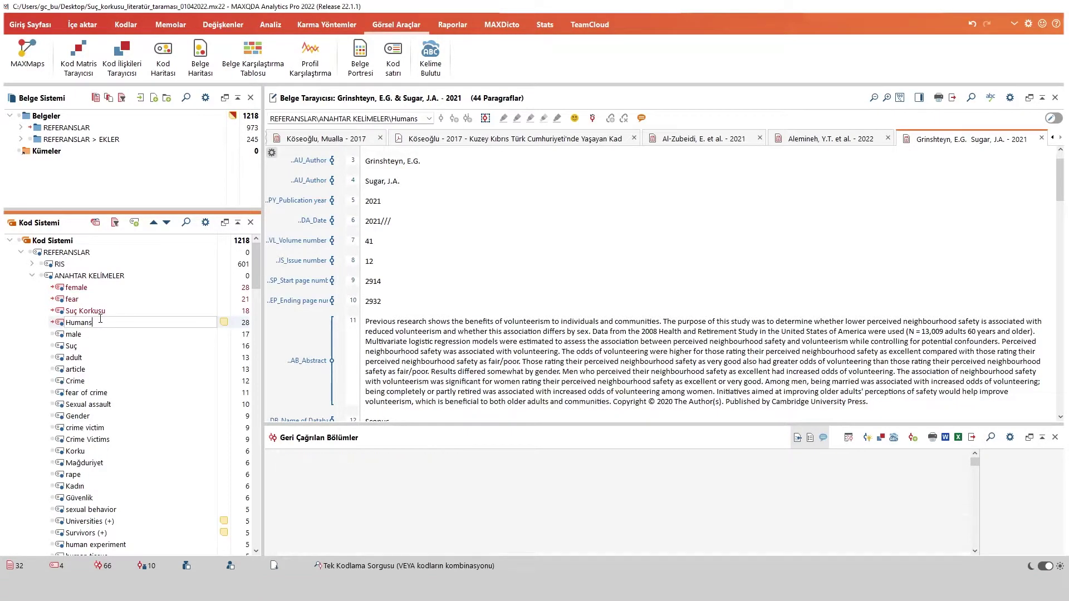
Activate the keyword codes male, Suç, adult, article, Crime, fear of crime, Sexual assault and Gender
{"action": "left_click", "coordinate": [58, 335]}
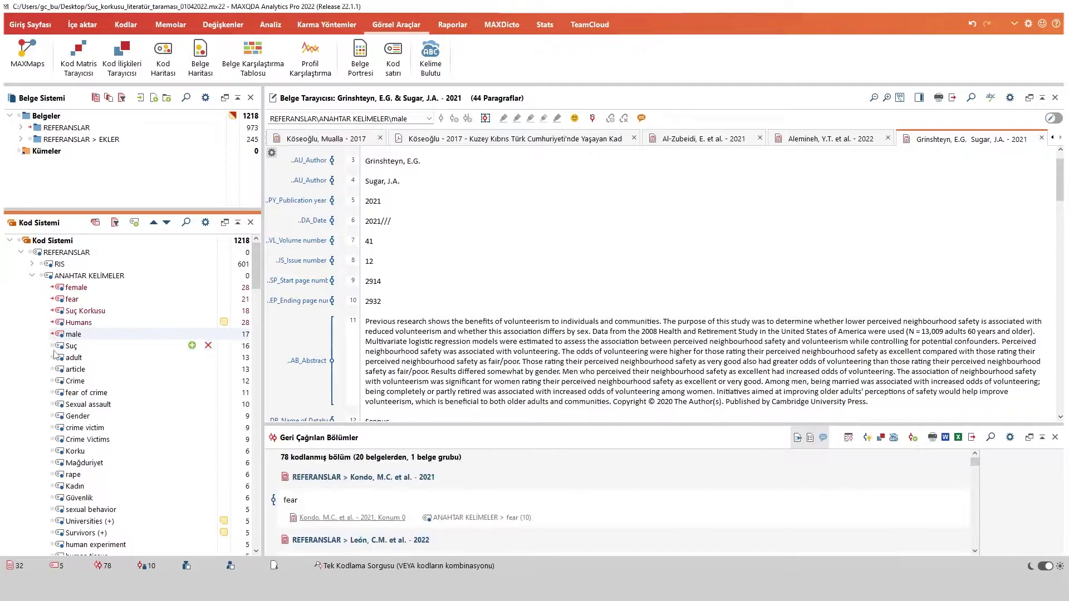
{"action": "left_click", "coordinate": [56, 346]}
{"action": "left_click", "coordinate": [55, 358]}
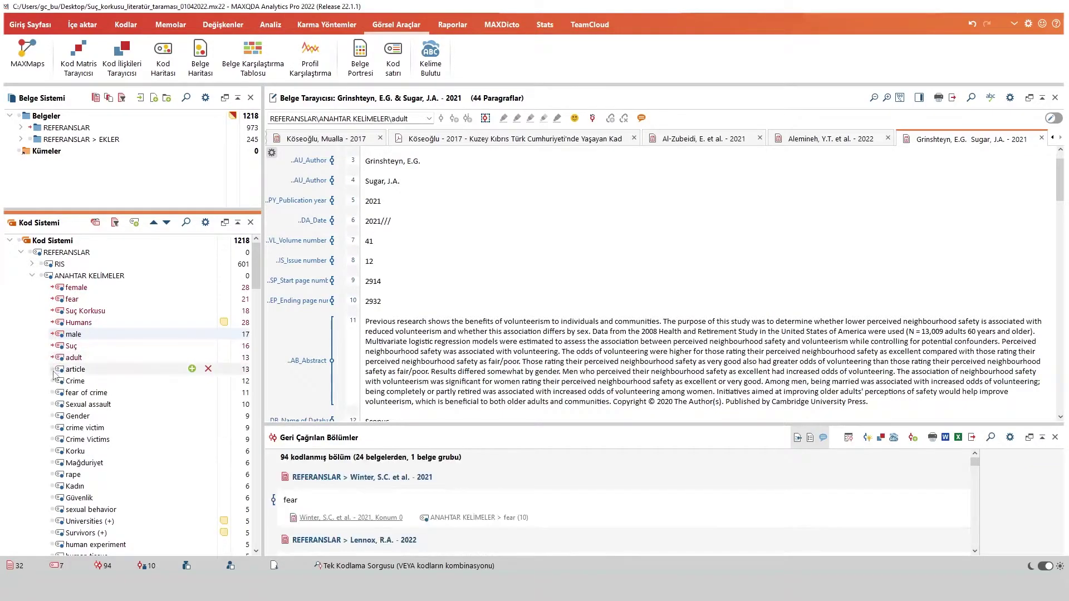
{"action": "left_click", "coordinate": [55, 370]}
{"action": "left_click", "coordinate": [54, 381]}
{"action": "left_click", "coordinate": [55, 393]}
{"action": "left_click", "coordinate": [55, 404]}
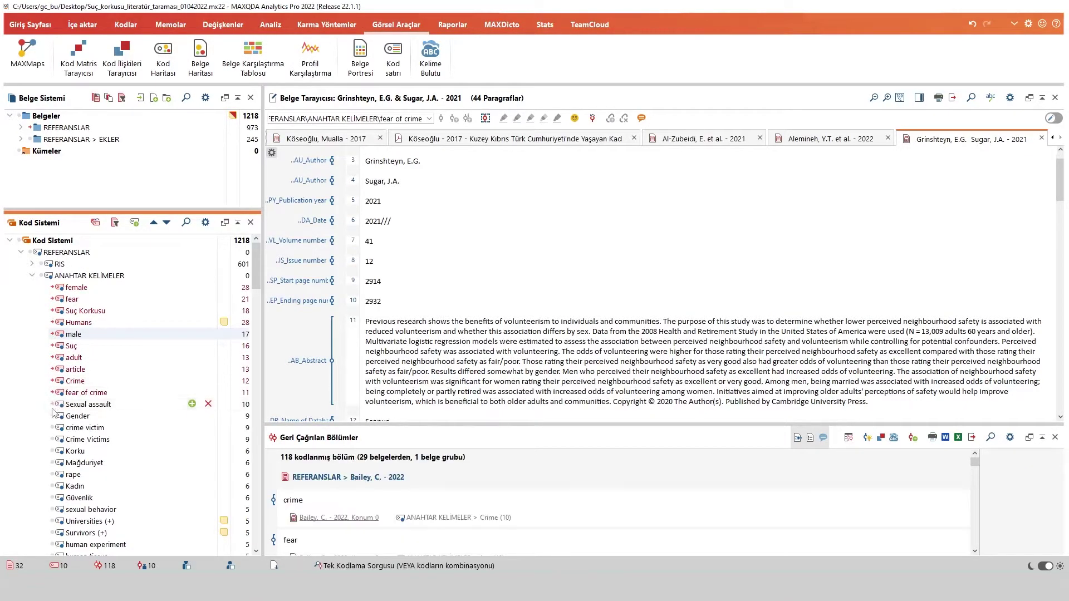
{"action": "left_click", "coordinate": [55, 416]}
Activate the crime victim code and merge it into Crime Victims
{"action": "left_click", "coordinate": [55, 428]}
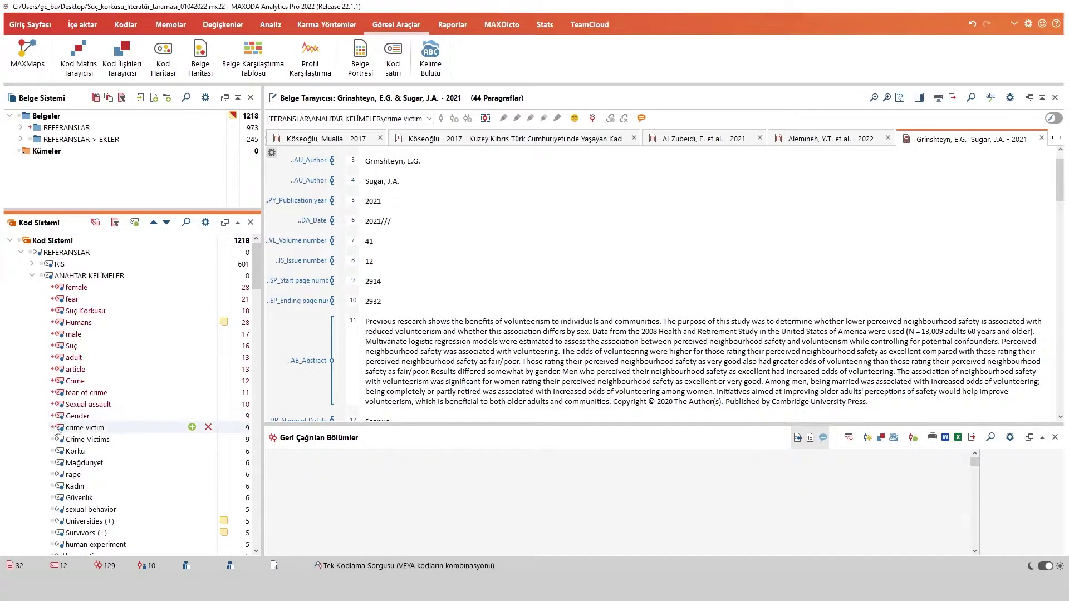
{"action": "left_click", "coordinate": [201, 440]}
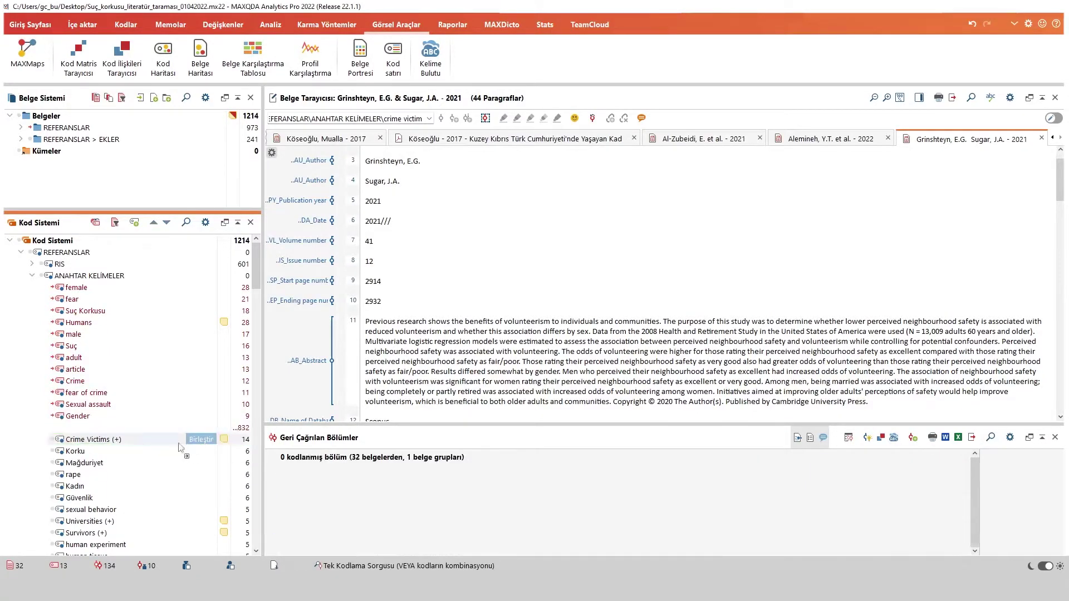
Activate the keyword codes Crime Victims, Korku, Mağduriyet and rape
{"action": "left_click", "coordinate": [54, 439]}
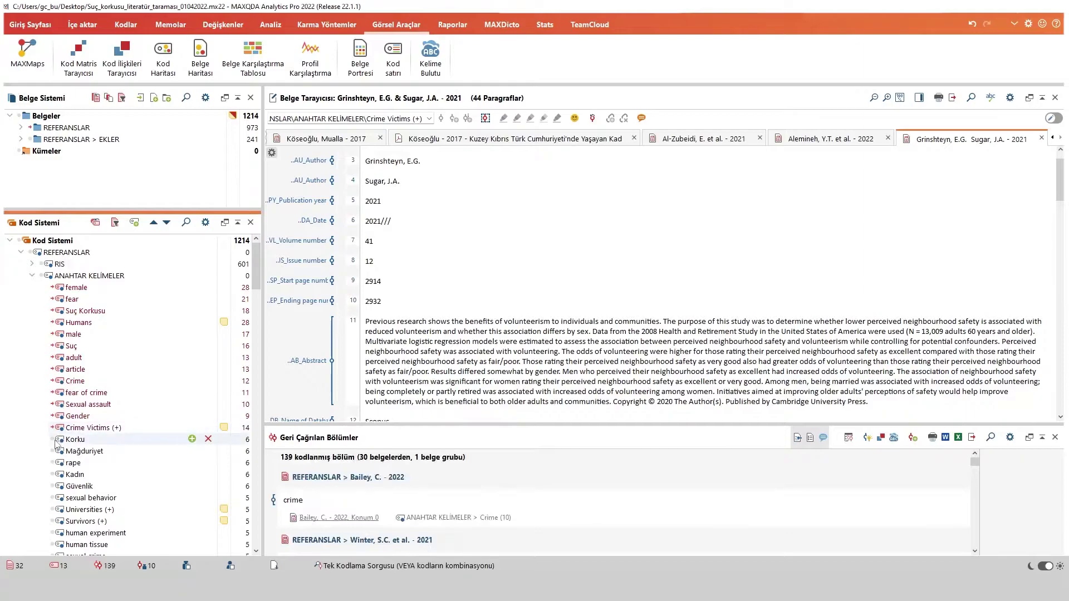
{"action": "left_click", "coordinate": [54, 451]}
{"action": "left_click", "coordinate": [54, 462]}
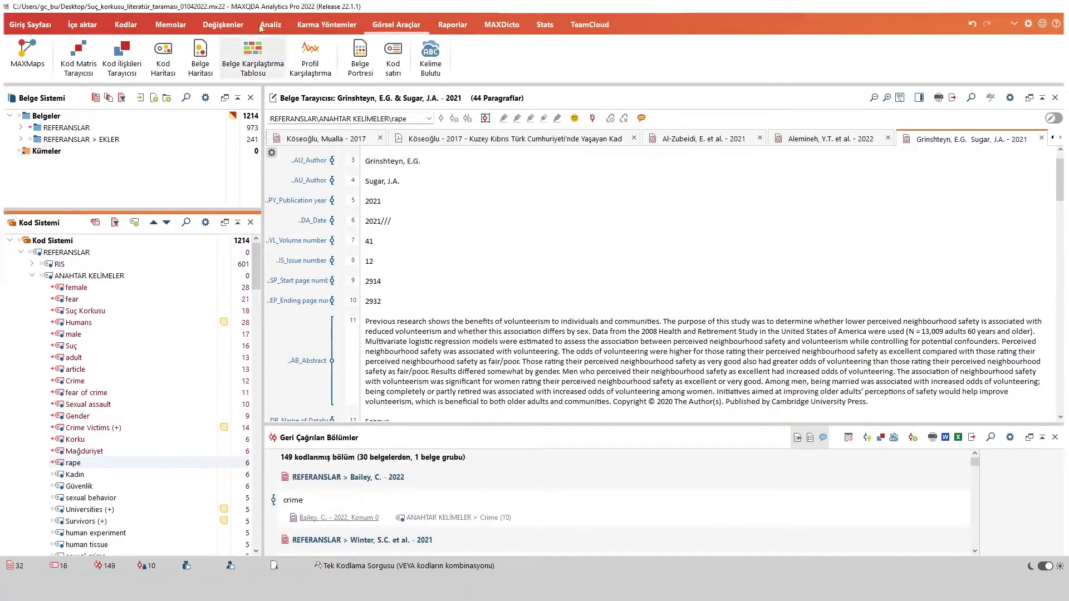
Generate the Code Relations Browser for the activated codes by co-occurrence in the same document, using only activated documents, and reduce its window height
{"action": "left_click", "coordinate": [132, 76]}
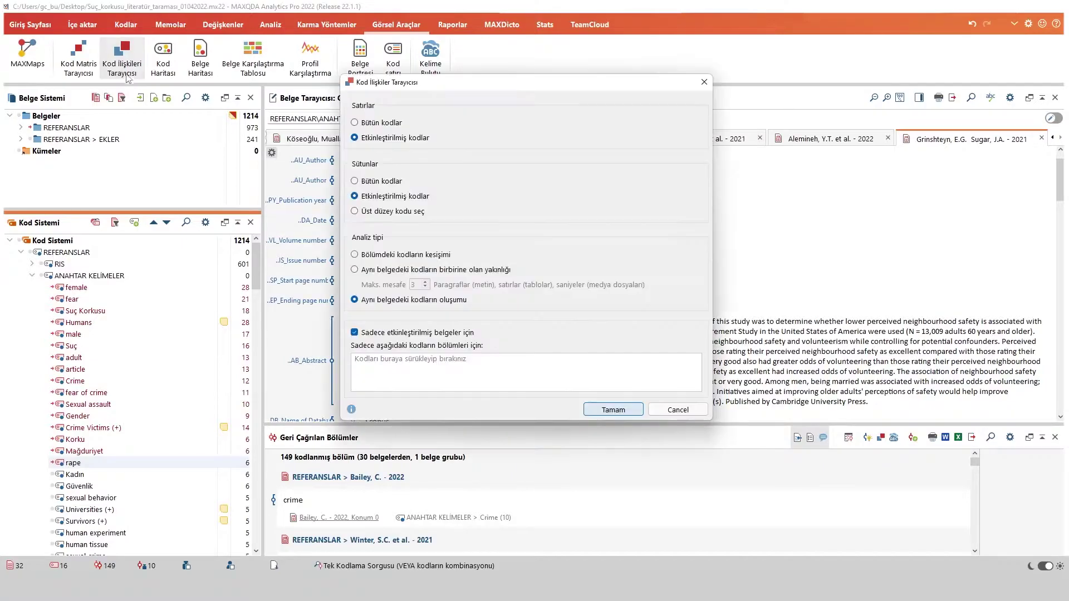
{"action": "left_click", "coordinate": [607, 414]}
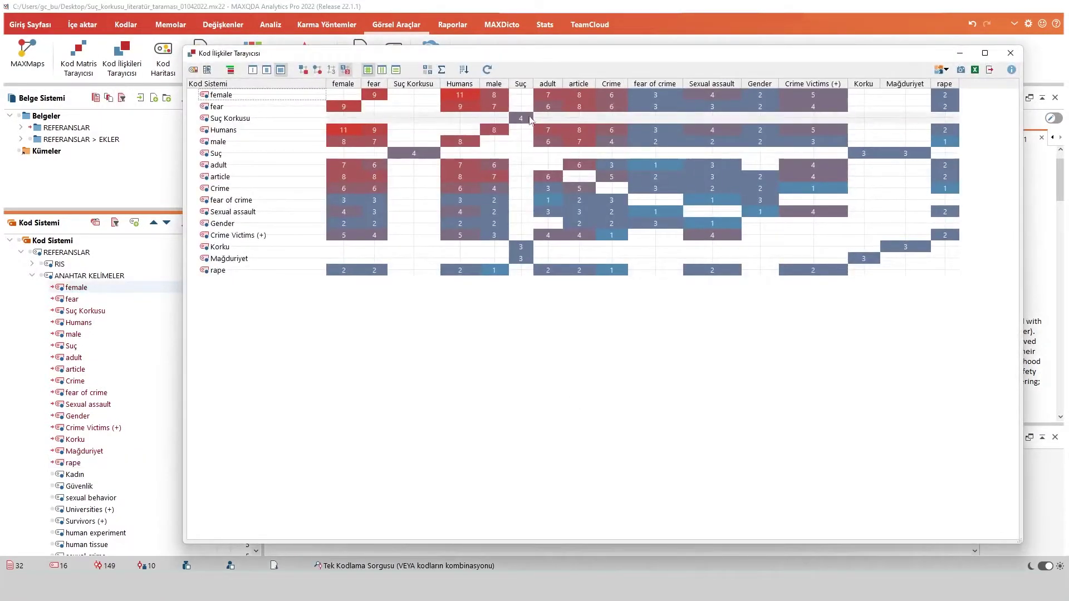
{"action": "mouse_move", "coordinate": [594, 186]}
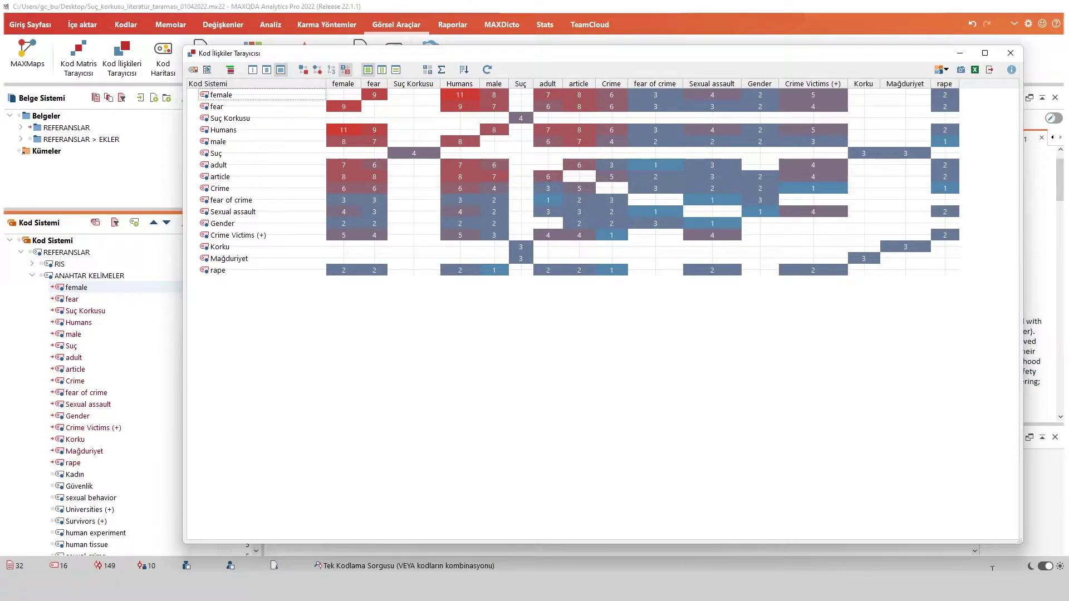
{"action": "left_click_drag", "start_coordinate": [1020, 540], "coordinate": [1011, 394]}
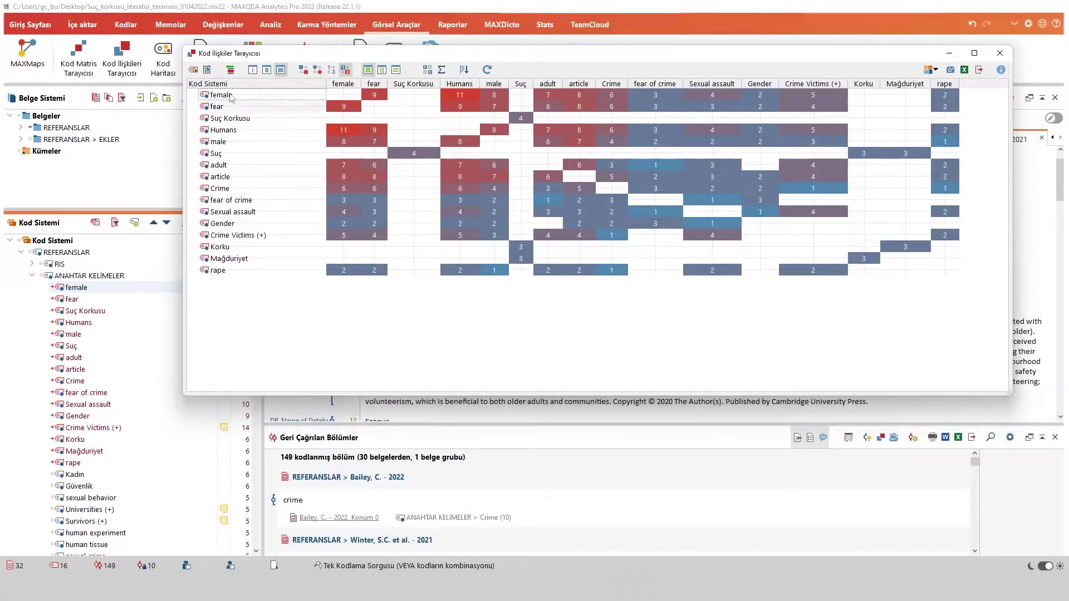
View the code relations matrix as squares and as numbers, add the row and column totals, and close it
{"action": "left_click", "coordinate": [305, 71]}
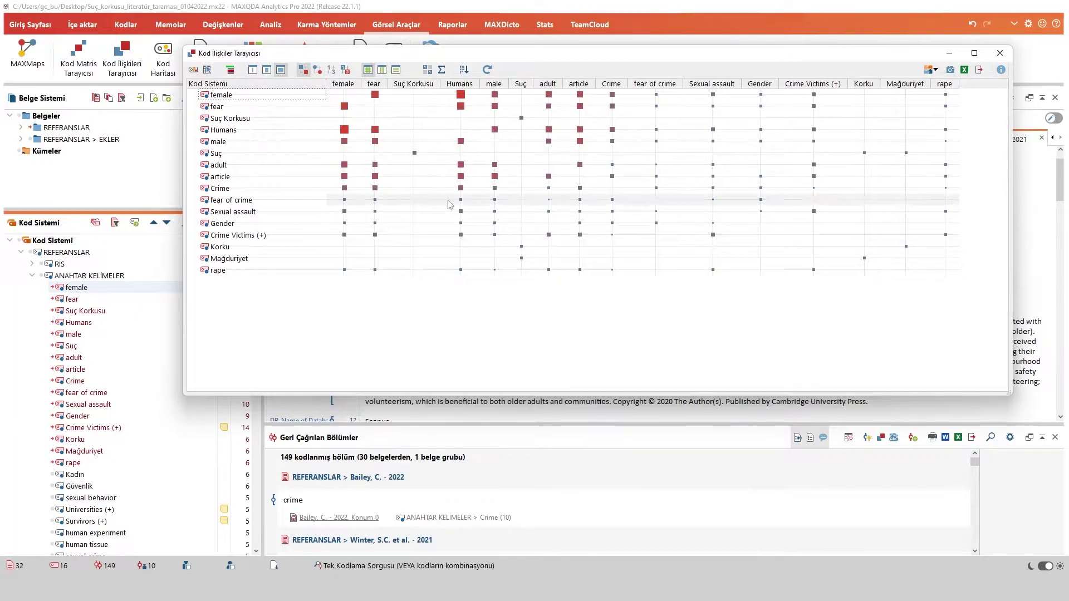
{"action": "left_click", "coordinate": [345, 71]}
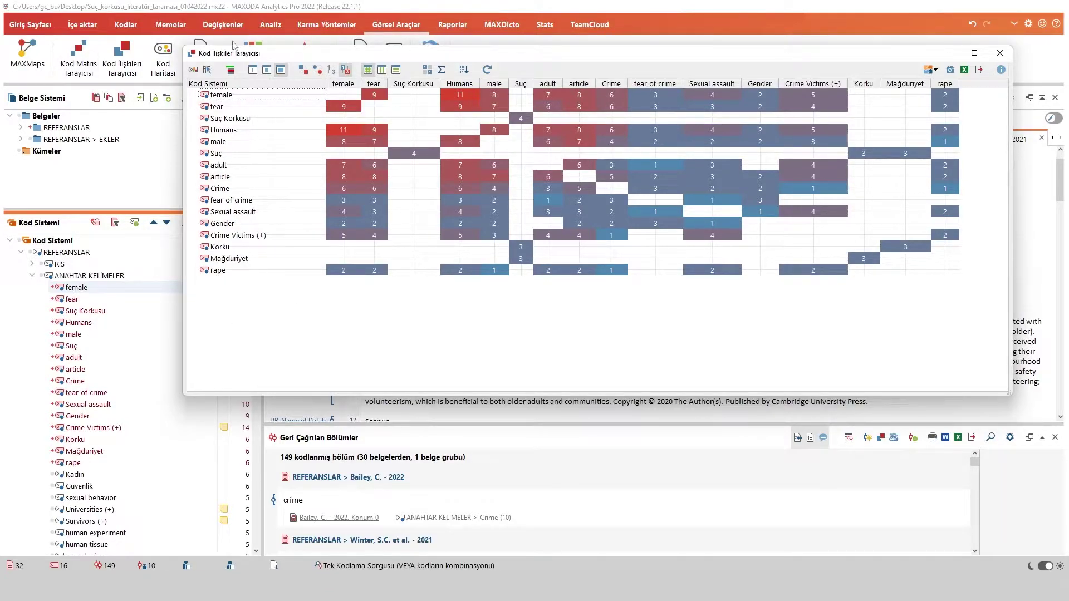
{"action": "left_click", "coordinate": [442, 69]}
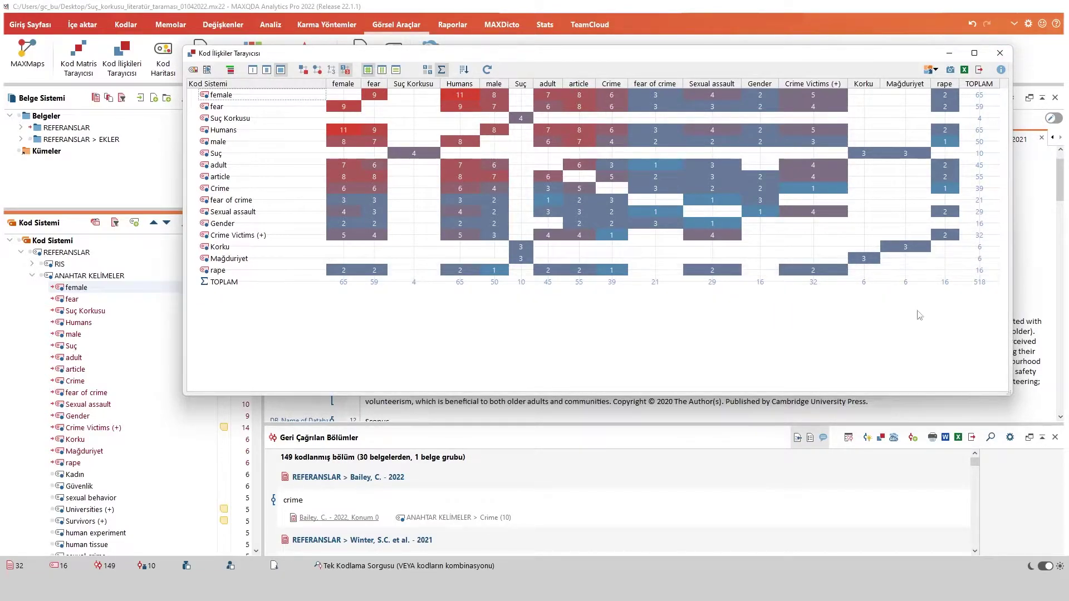
{"action": "left_click", "coordinate": [1007, 54]}
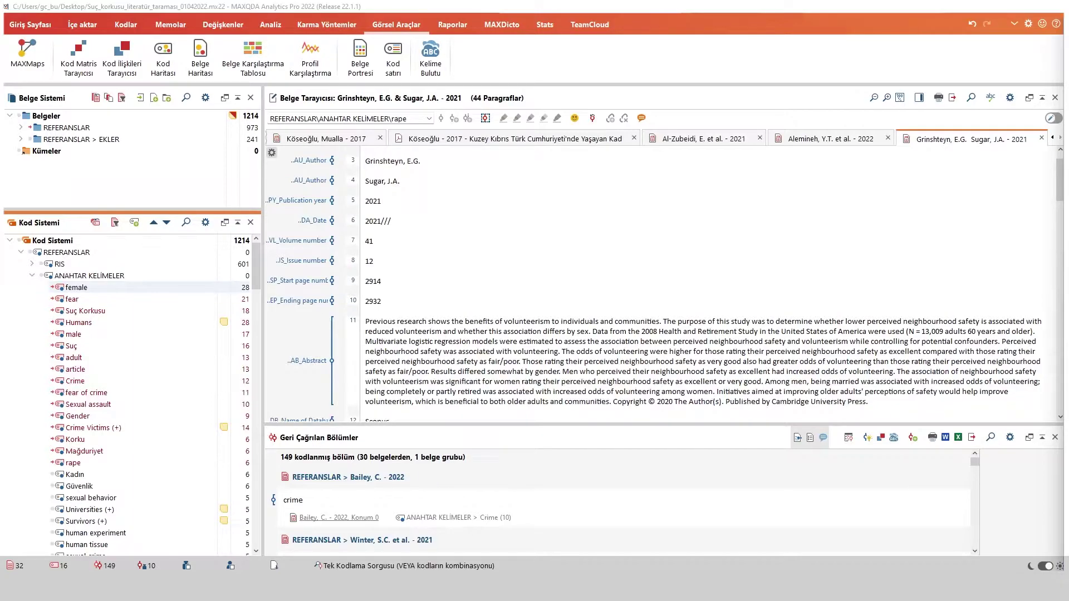
Collapse the ANAHTAR KELİMELER codes and clear the activation of all codes and documents
{"action": "left_click", "coordinate": [33, 277]}
{"action": "left_click", "coordinate": [46, 276]}
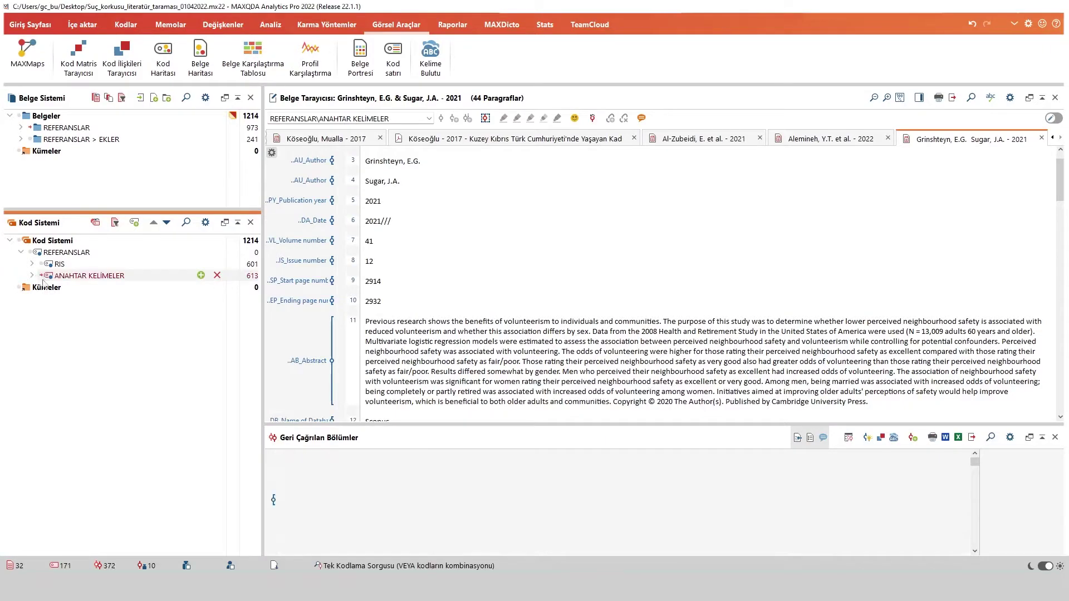
{"action": "left_click", "coordinate": [66, 127], "text": "ctrl"}
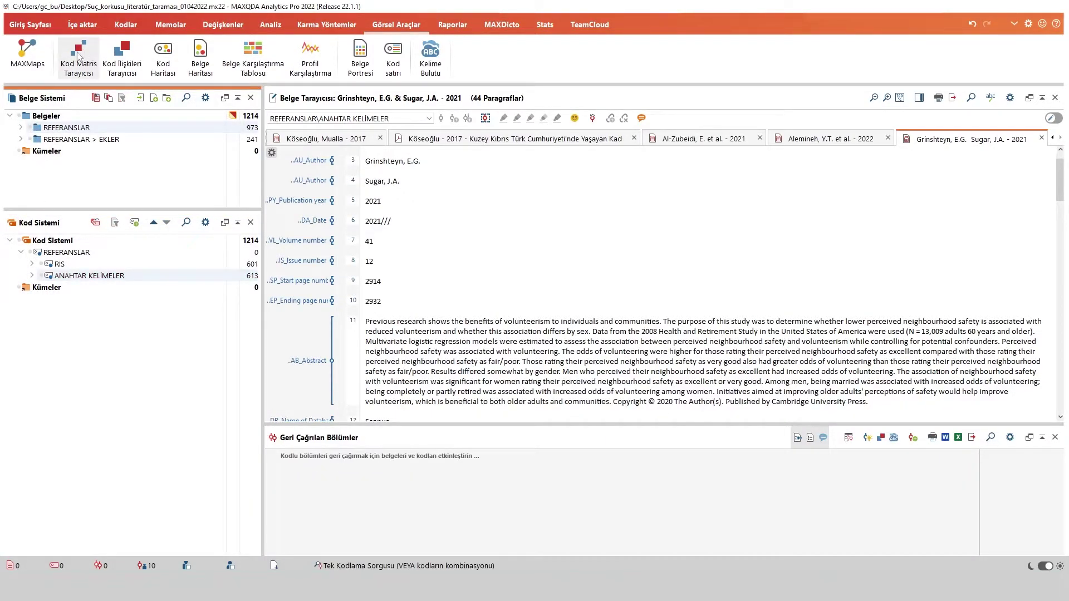
Examine the documents and their publication years in the REFERANSLAR document group, and collapse the group again
{"action": "left_click", "coordinate": [21, 128]}
{"action": "left_click", "coordinate": [21, 128]}
{"action": "left_click", "coordinate": [21, 128]}
{"action": "scroll", "coordinate": [80, 134], "scroll_direction": "down", "scroll_amount": 10}
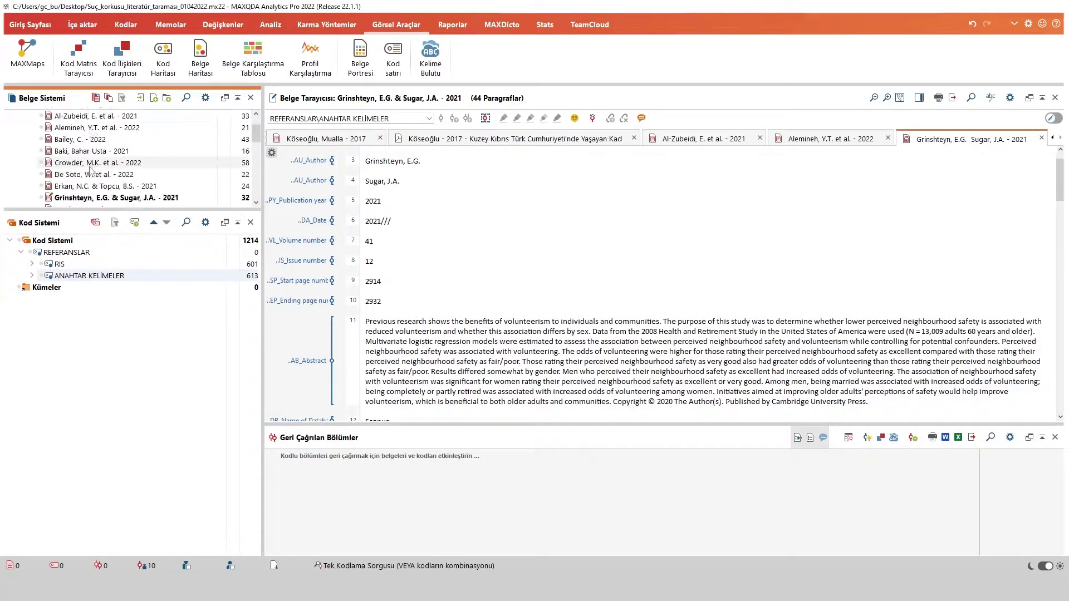
{"action": "scroll", "coordinate": [35, 141], "scroll_direction": "up", "scroll_amount": 10}
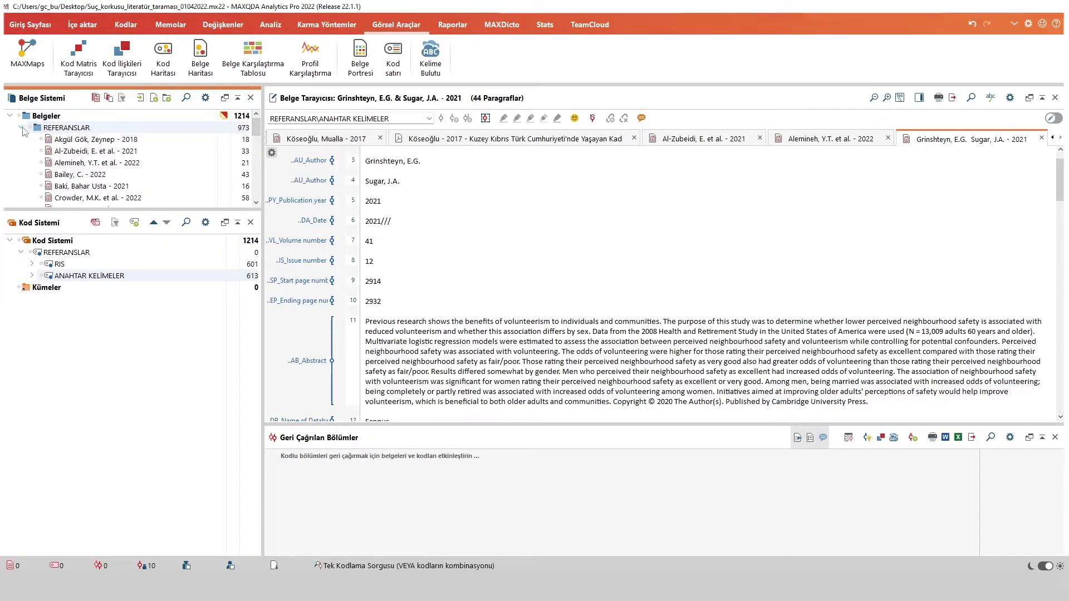
{"action": "left_click", "coordinate": [22, 128]}
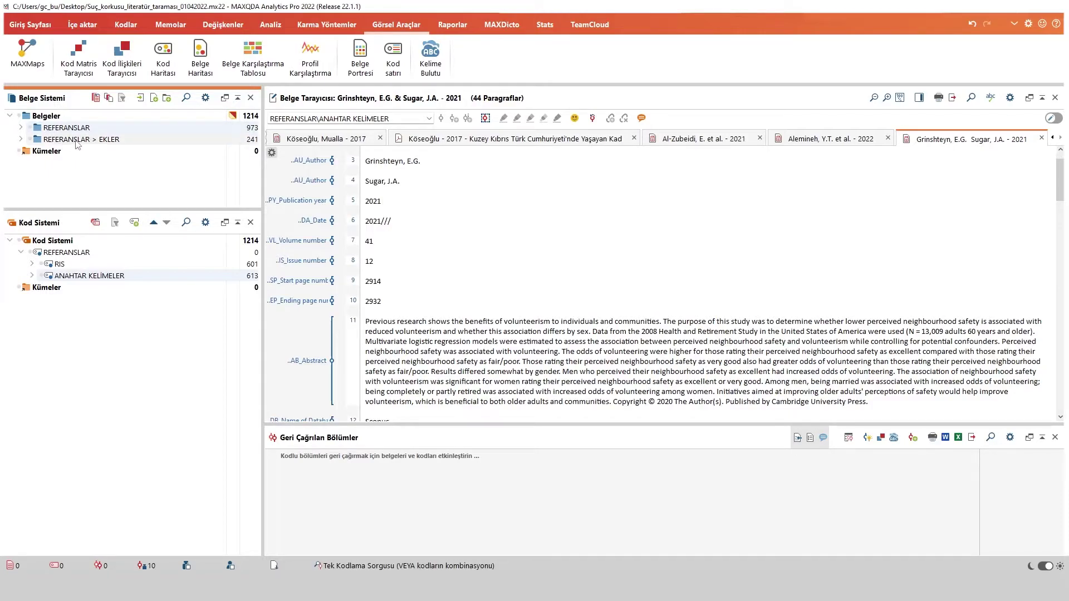
{"action": "left_click", "coordinate": [20, 128]}
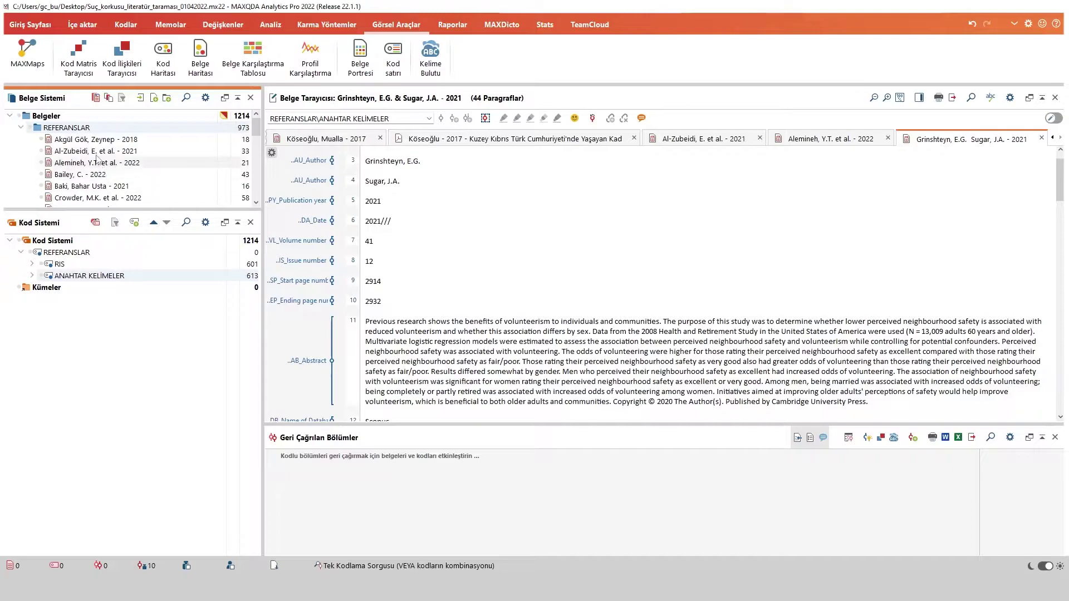
{"action": "scroll", "coordinate": [97, 159], "scroll_direction": "down", "scroll_amount": 3}
{"action": "scroll", "coordinate": [97, 159], "scroll_direction": "up", "scroll_amount": 3}
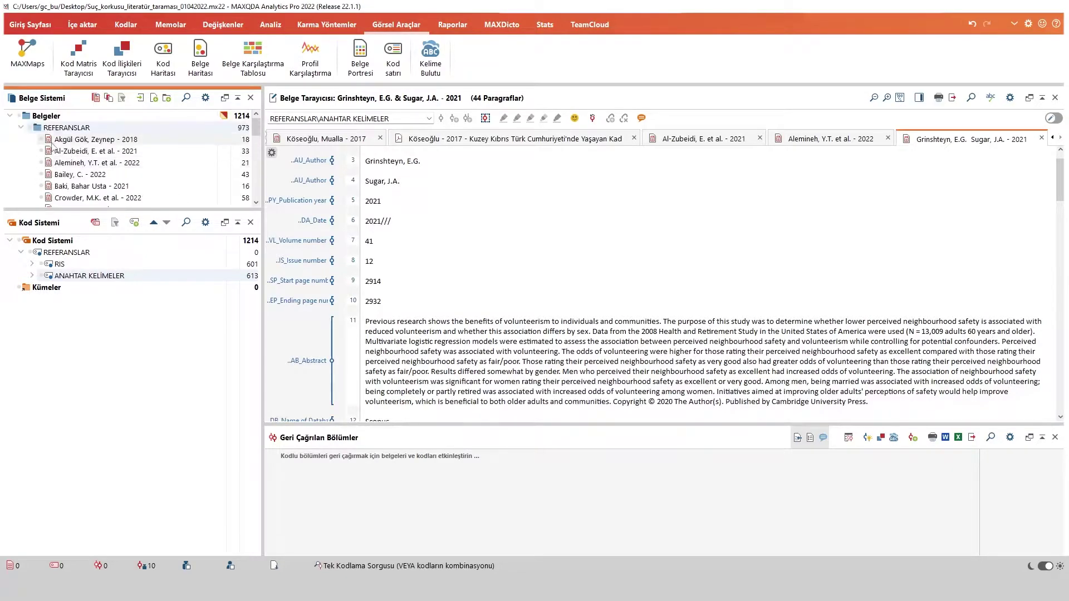
{"action": "left_click", "coordinate": [20, 128]}
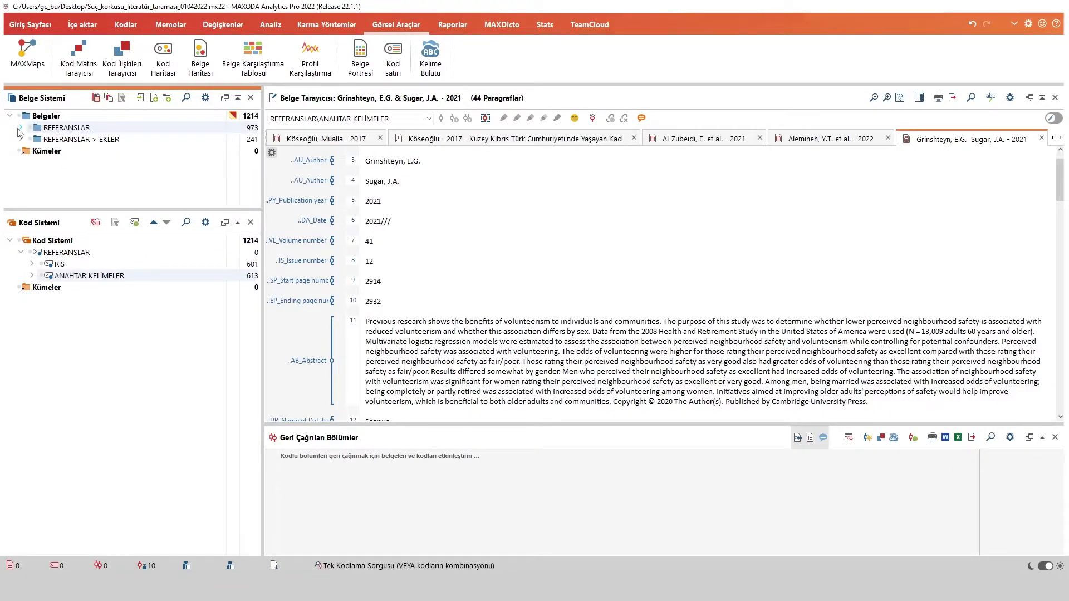
Enlarge the document system area and add a RIS_Year condition for activating documents by variables
{"action": "left_click_drag", "start_coordinate": [151, 211], "coordinate": [135, 418]}
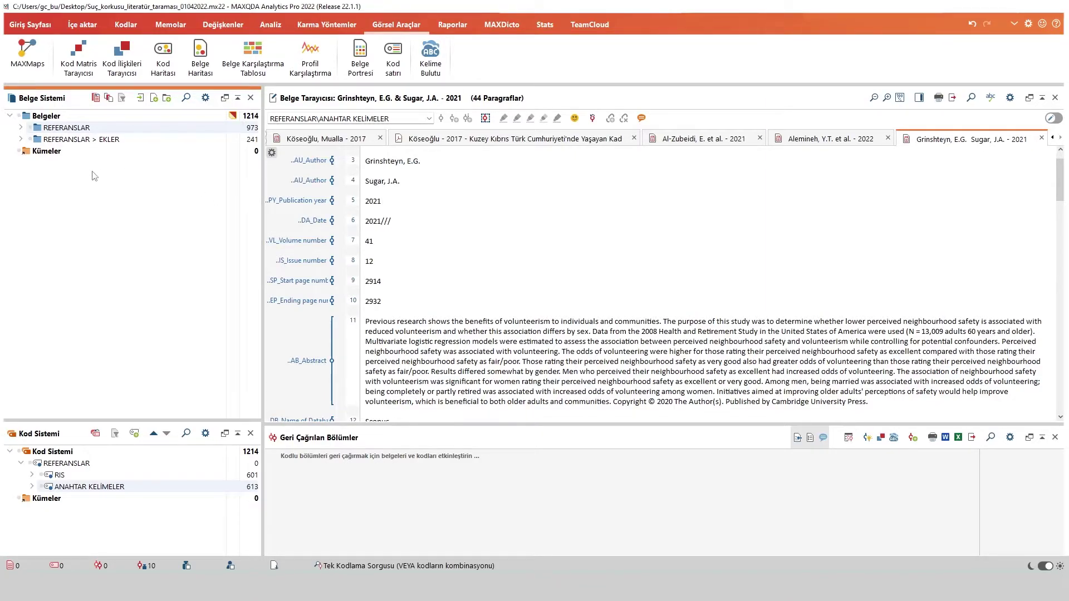
{"action": "left_click", "coordinate": [108, 102]}
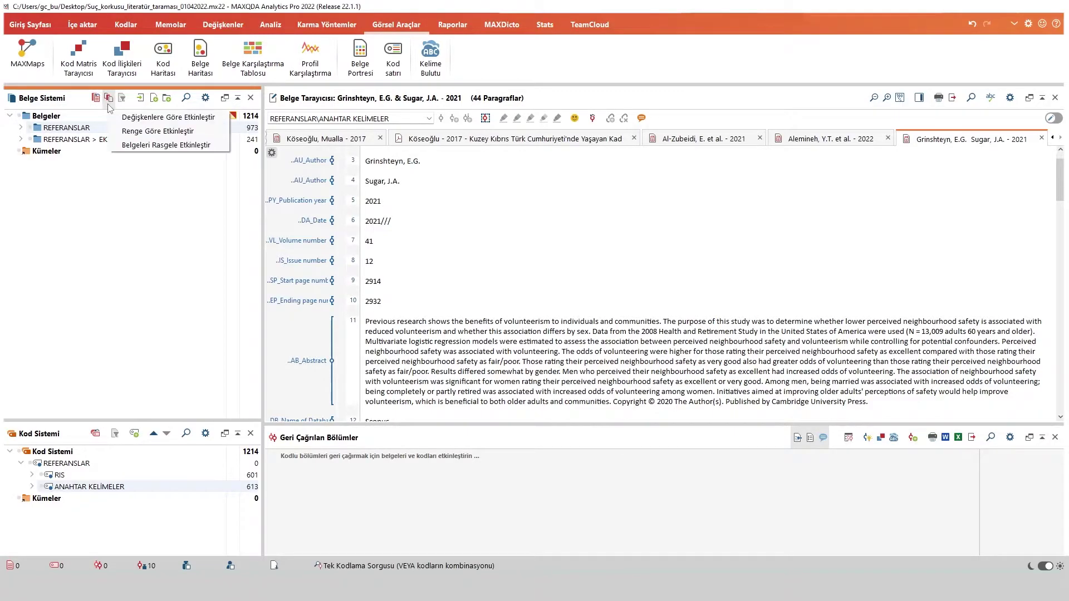
{"action": "left_click", "coordinate": [128, 118]}
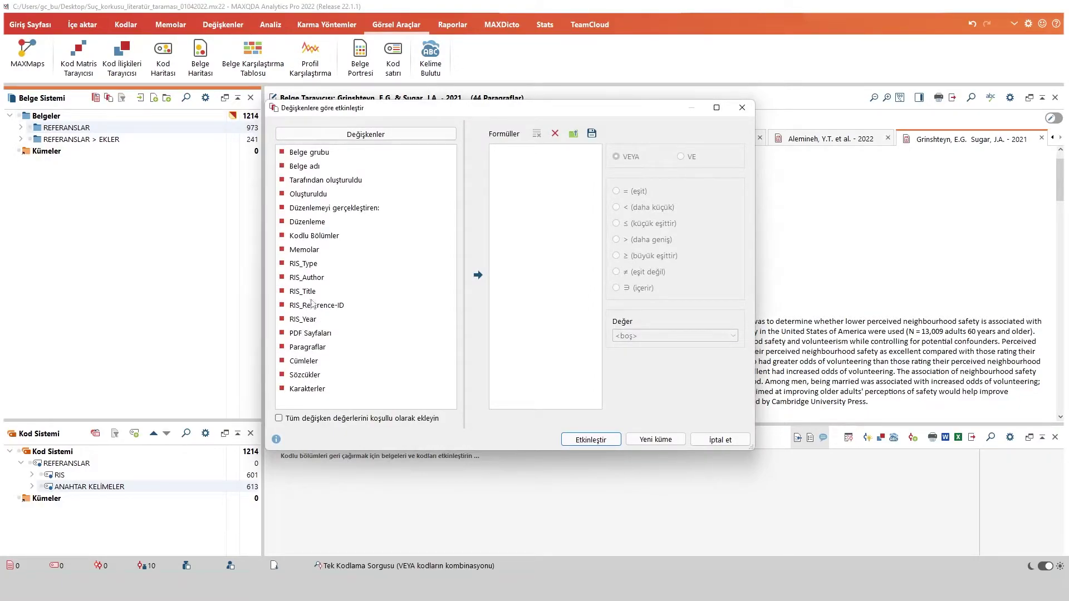
{"action": "left_click", "coordinate": [303, 320]}
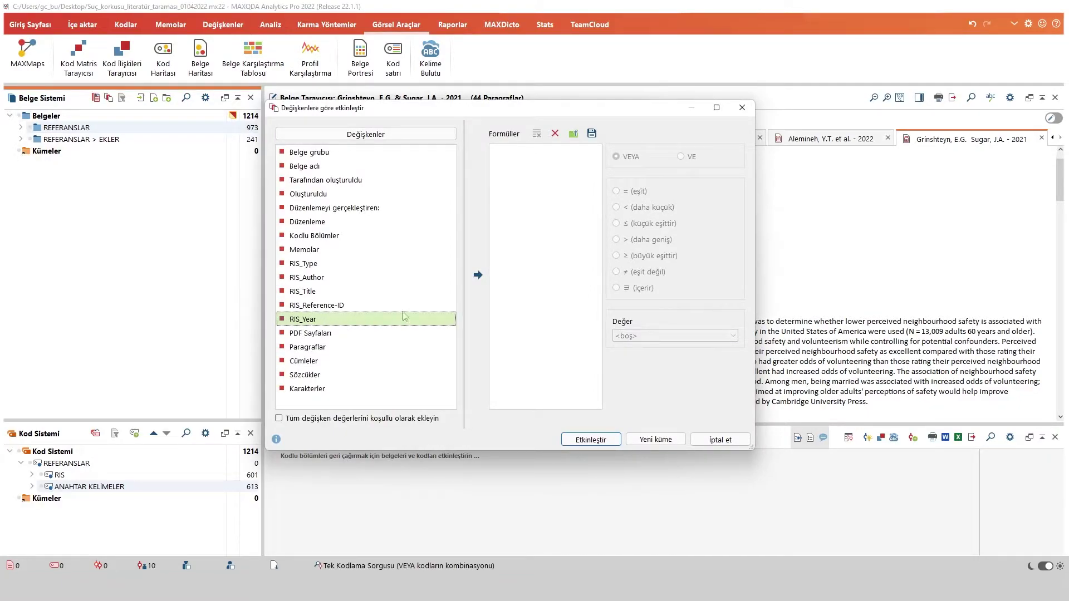
{"action": "left_click", "coordinate": [478, 278]}
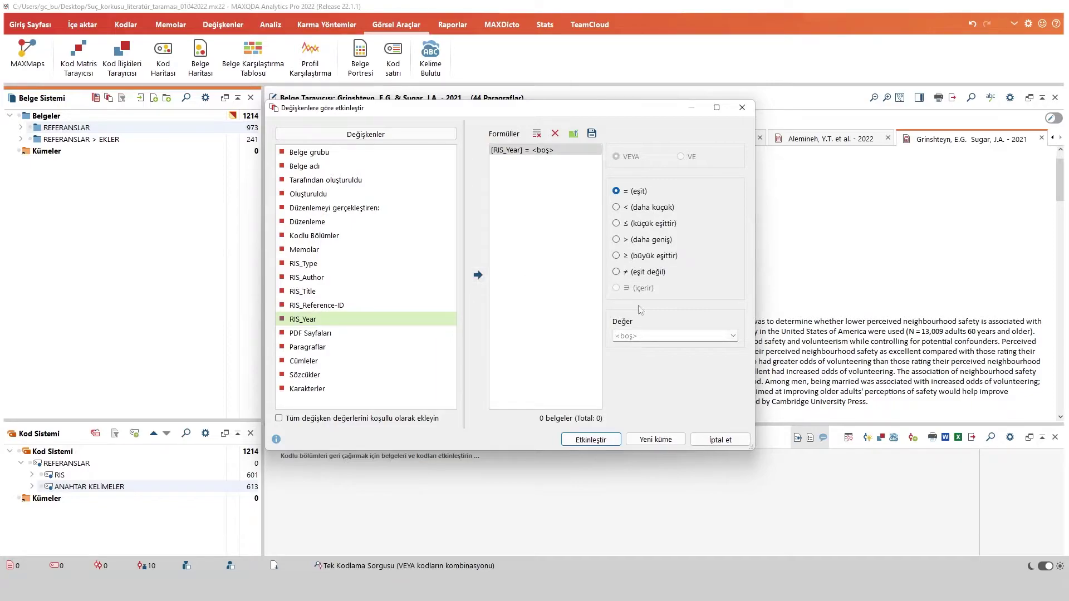
Set the RIS_Year condition to 2022, create a document set from it, and collapse the set
{"action": "left_click", "coordinate": [732, 336]}
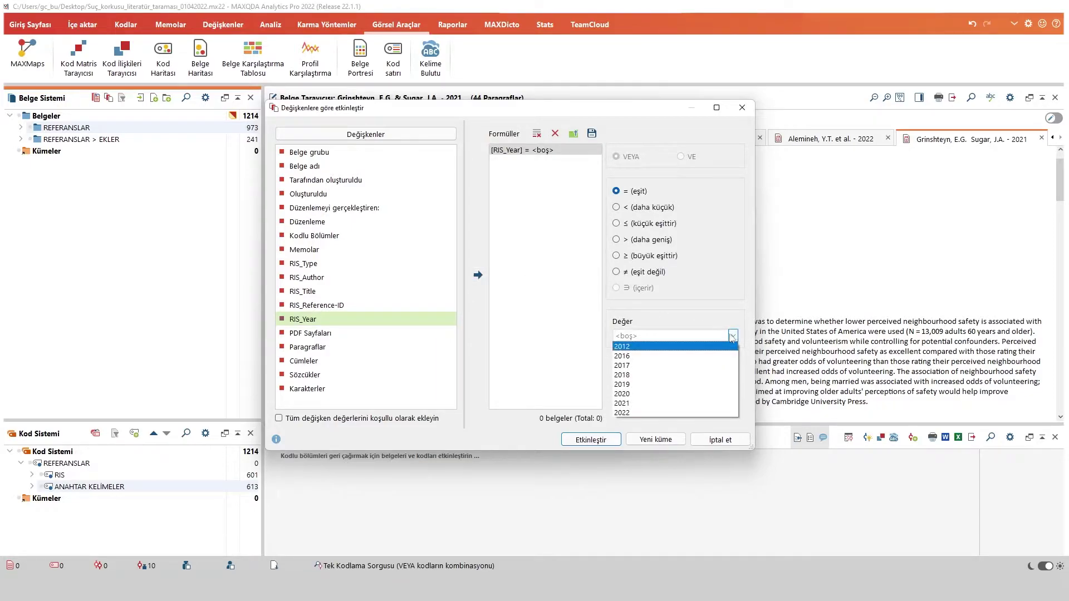
{"action": "left_click", "coordinate": [643, 413]}
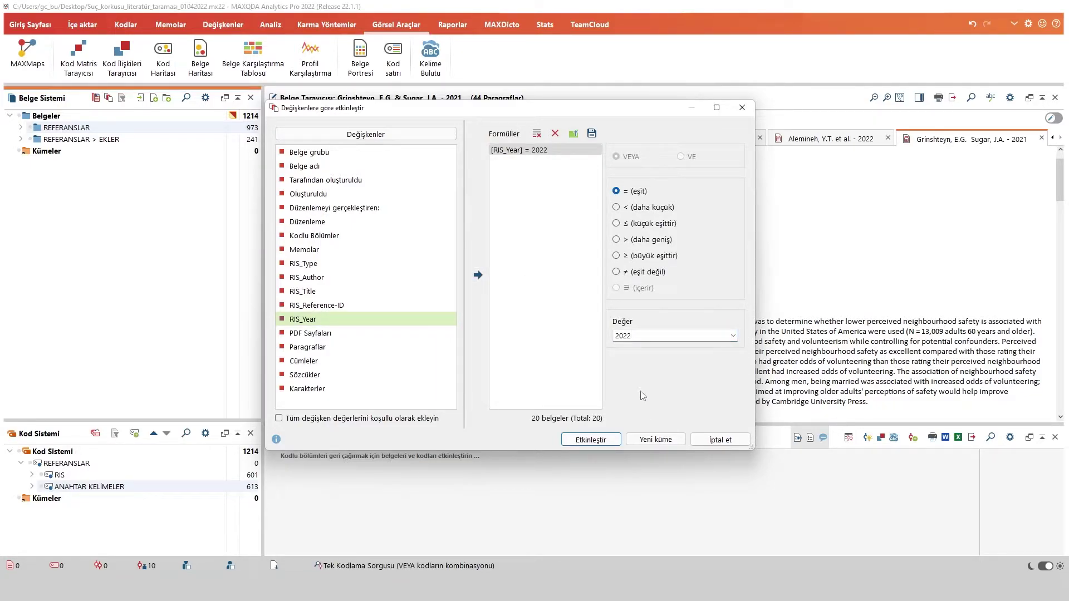
{"action": "left_click", "coordinate": [655, 439]}
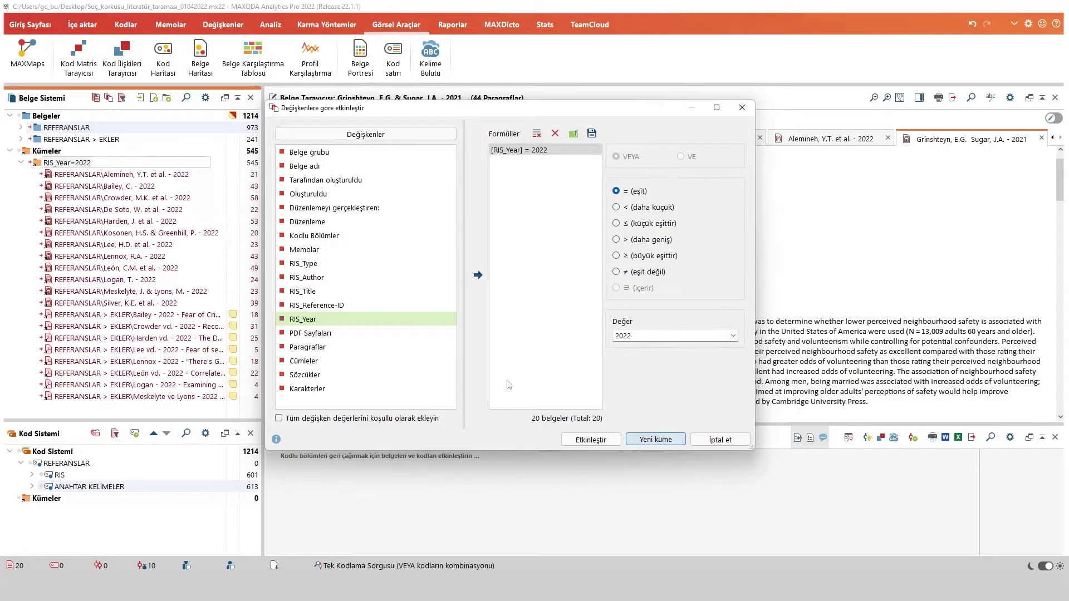
{"action": "left_click", "coordinate": [20, 162]}
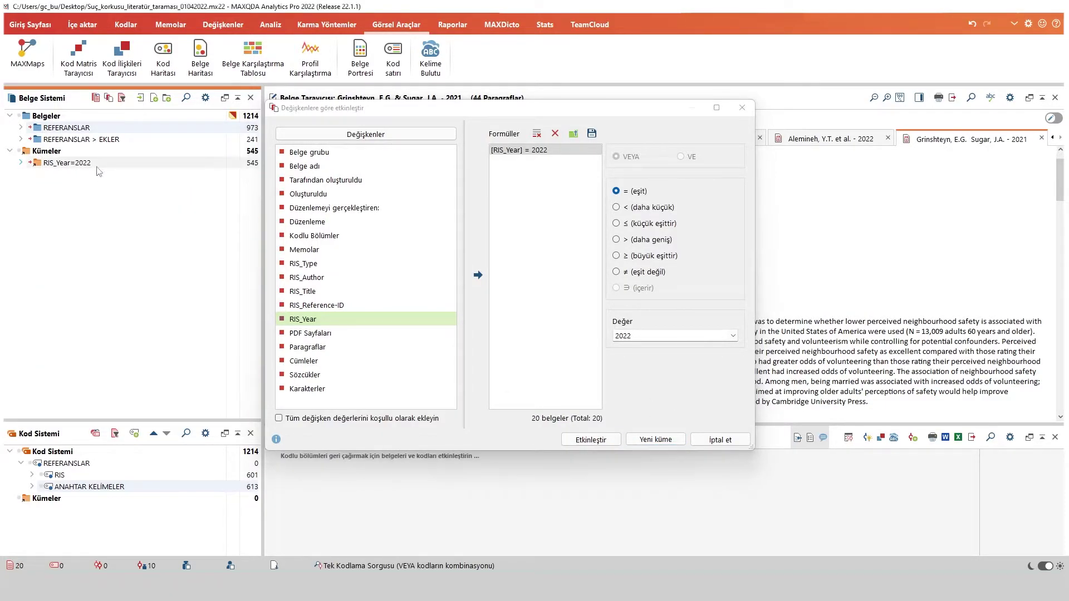
Create separate document sets for RIS_Year 2016 and RIS_Year 2012
{"action": "left_click", "coordinate": [729, 336]}
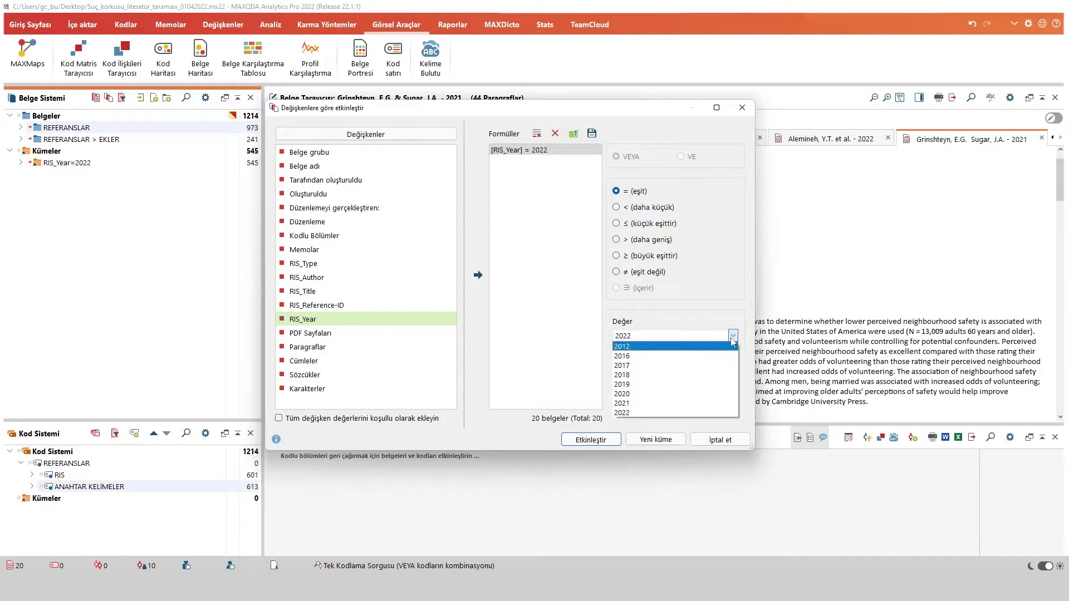
{"action": "left_click", "coordinate": [690, 359]}
{"action": "left_click", "coordinate": [655, 439]}
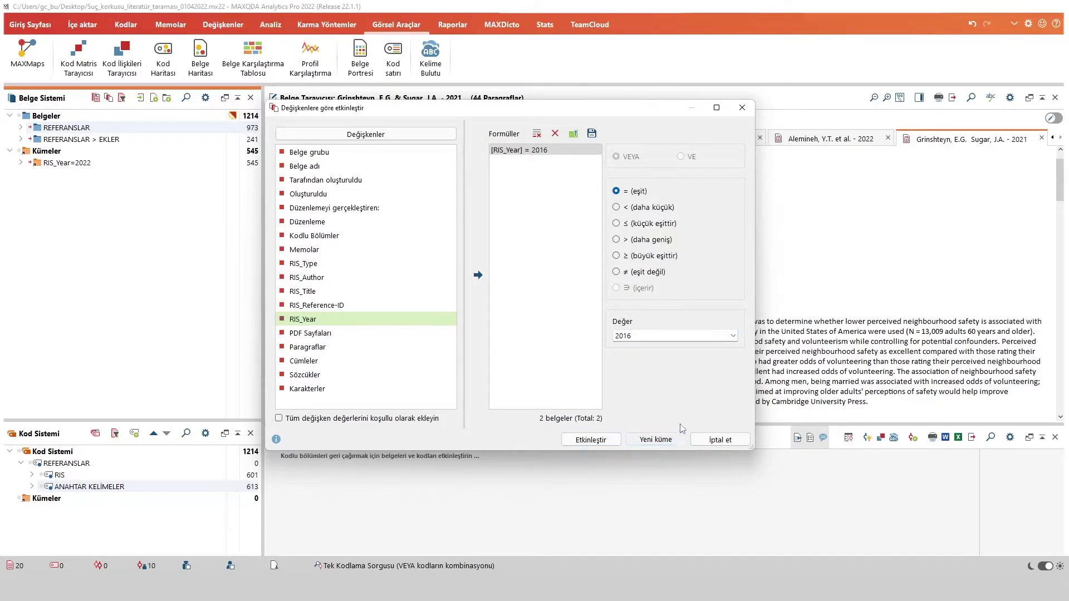
{"action": "left_click", "coordinate": [732, 335]}
{"action": "left_click", "coordinate": [673, 392]}
{"action": "left_click", "coordinate": [655, 439]}
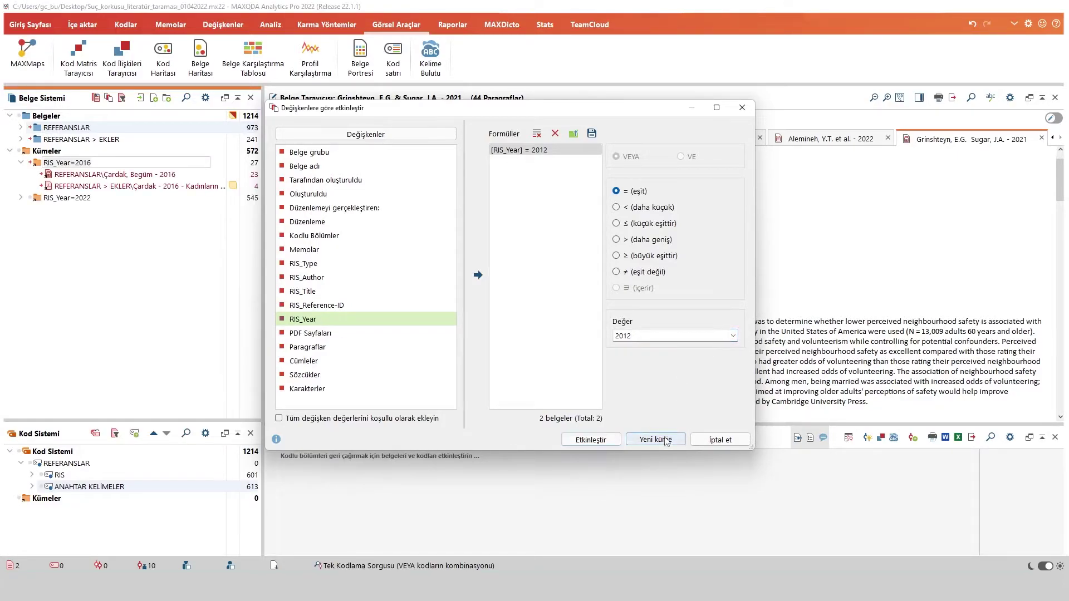
Create separate document sets for RIS_Year 2017 and RIS_Year 2018
{"action": "left_click", "coordinate": [732, 335]}
{"action": "left_click", "coordinate": [659, 365]}
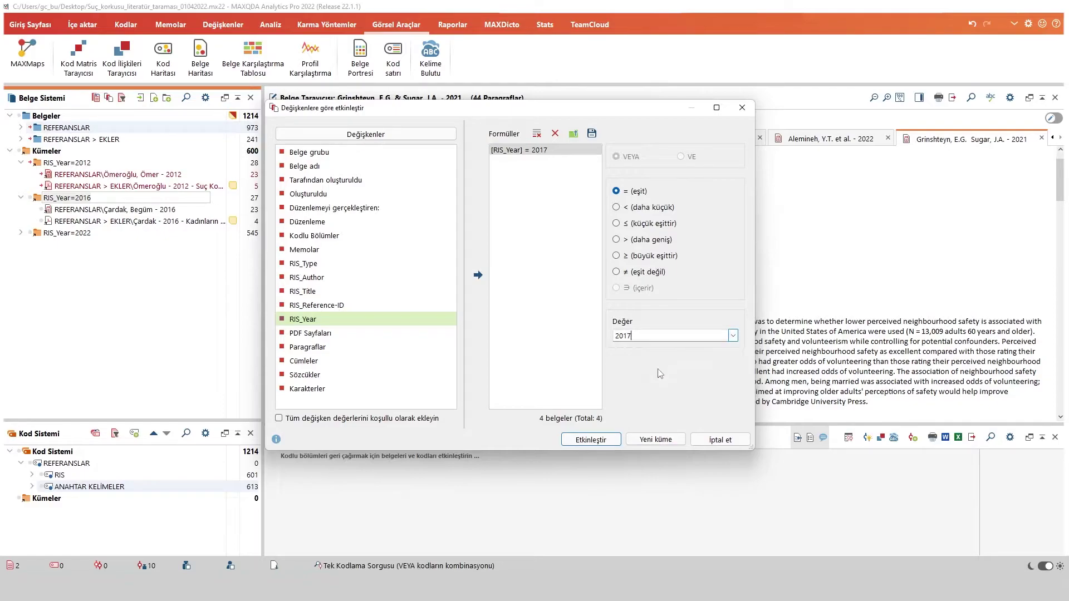
{"action": "left_click", "coordinate": [655, 440]}
{"action": "left_click", "coordinate": [733, 336]}
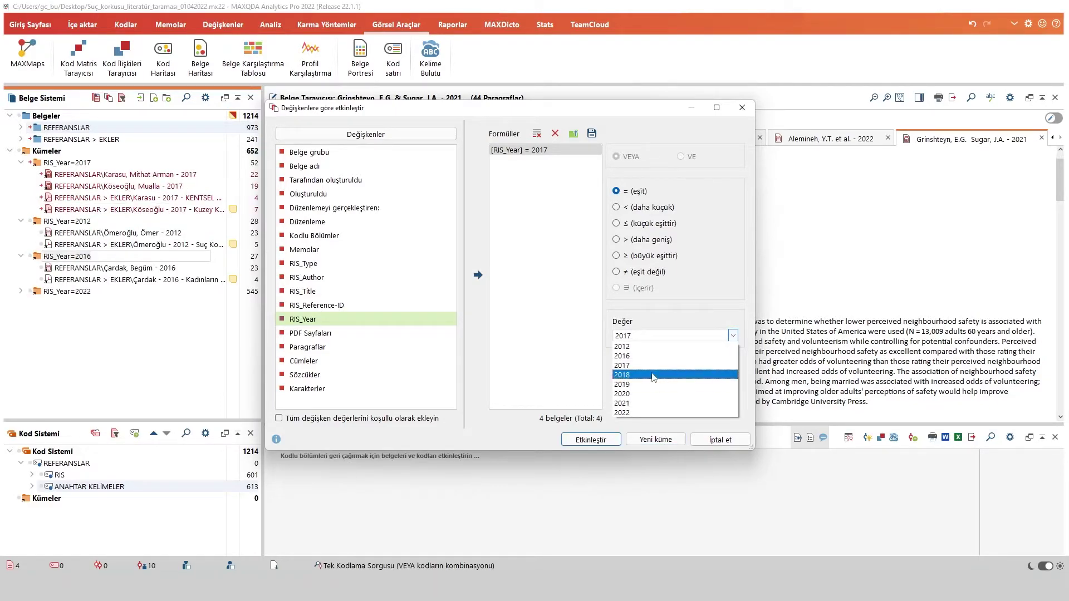
{"action": "left_click", "coordinate": [655, 378]}
{"action": "left_click", "coordinate": [653, 440]}
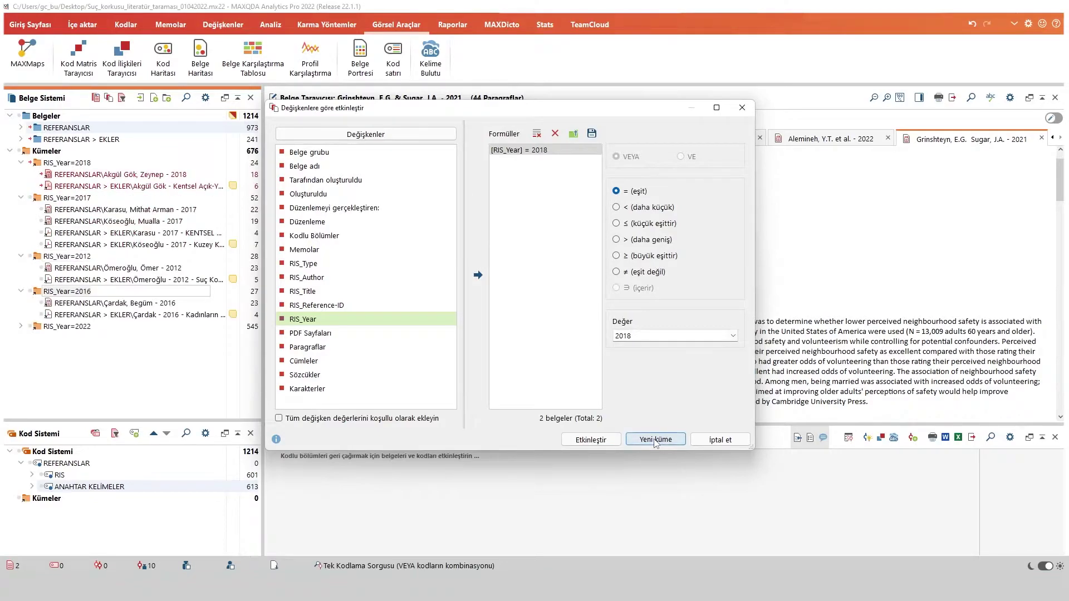
Create separate document sets for RIS_Year 2019 and RIS_Year 2020
{"action": "left_click", "coordinate": [733, 337]}
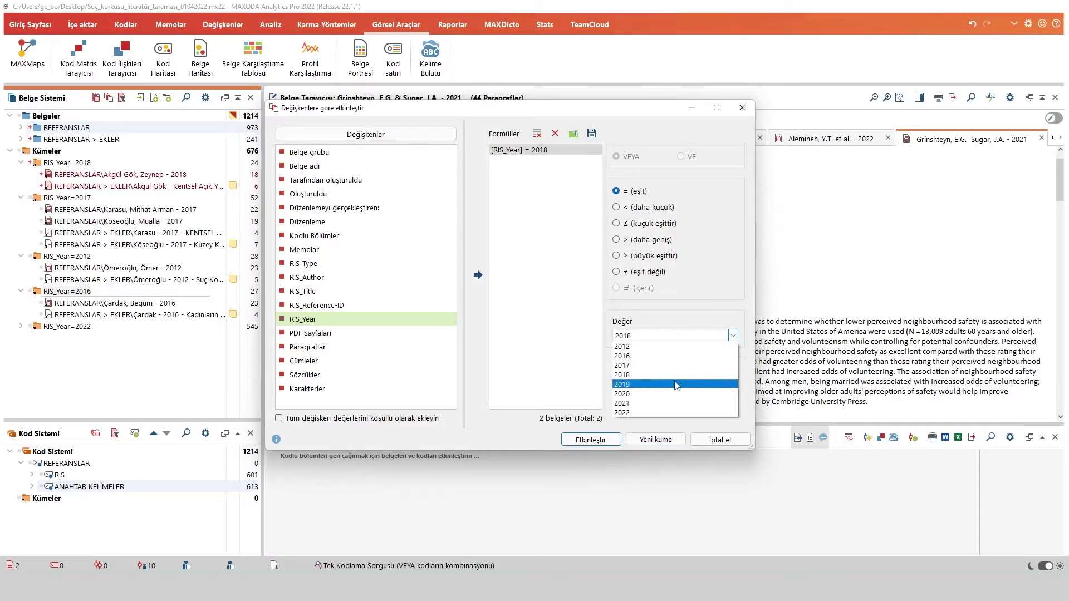
{"action": "left_click", "coordinate": [677, 389]}
{"action": "left_click", "coordinate": [656, 439]}
{"action": "left_click", "coordinate": [732, 336]}
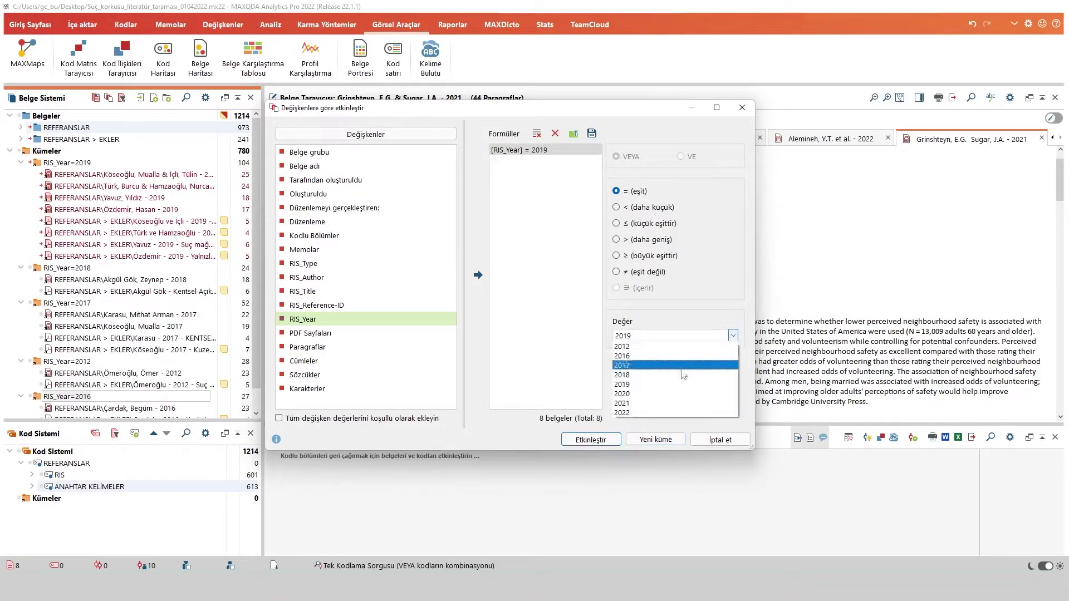
{"action": "left_click", "coordinate": [672, 399]}
{"action": "left_click", "coordinate": [659, 438]}
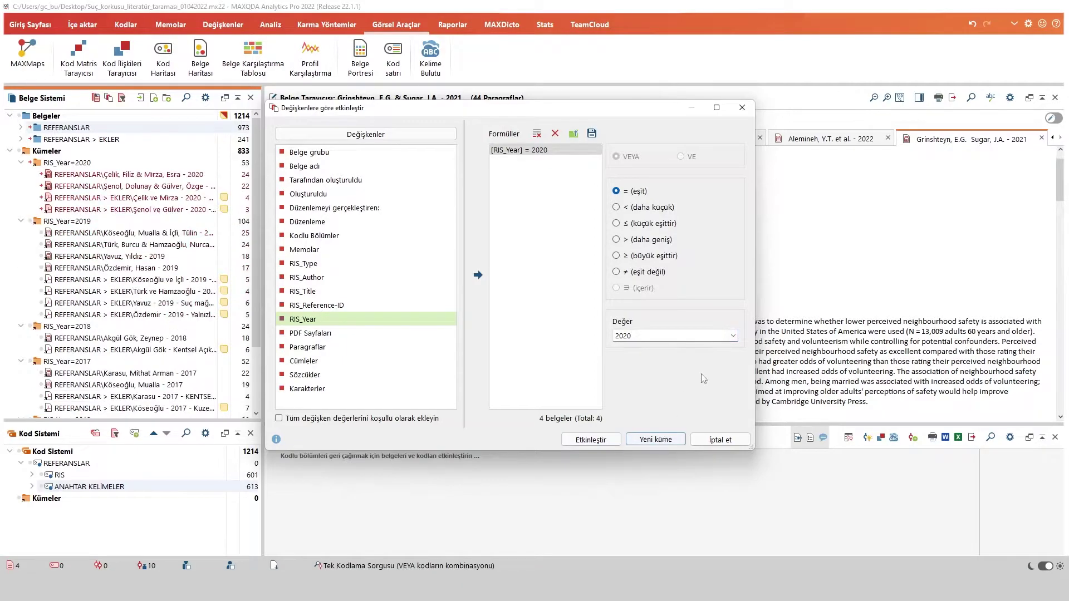
Create a document set for RIS_Year 2021 and close the activation-by-variables dialog
{"action": "left_click", "coordinate": [734, 336]}
{"action": "left_click", "coordinate": [670, 409]}
{"action": "left_click", "coordinate": [655, 438]}
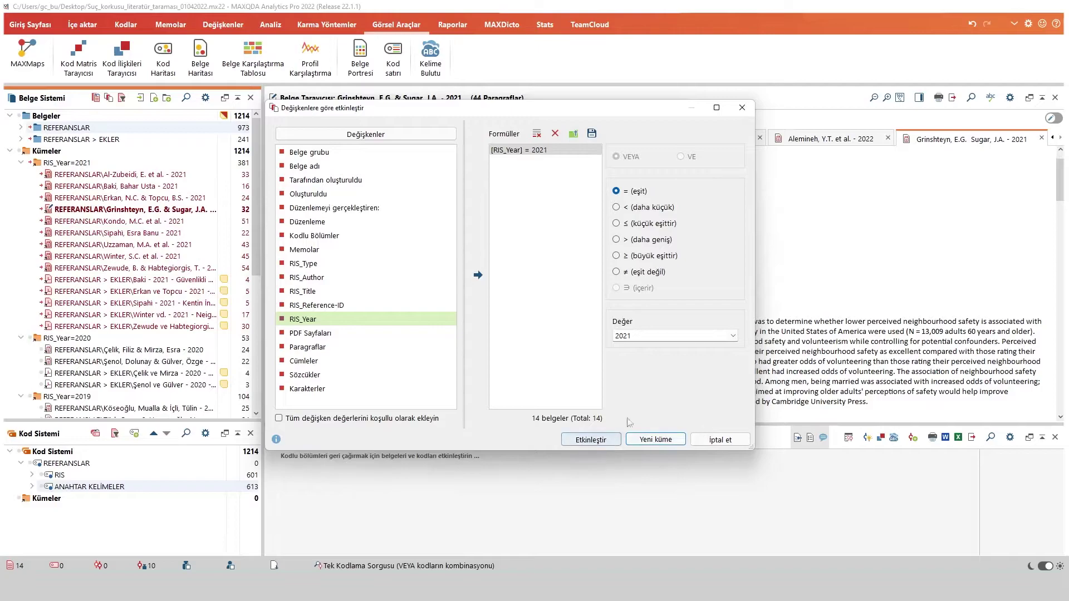
{"action": "left_click", "coordinate": [741, 108]}
Collapse all expanded RIS_Year document sets, from 2021 through 2016, in the document system
{"action": "left_click", "coordinate": [21, 163]}
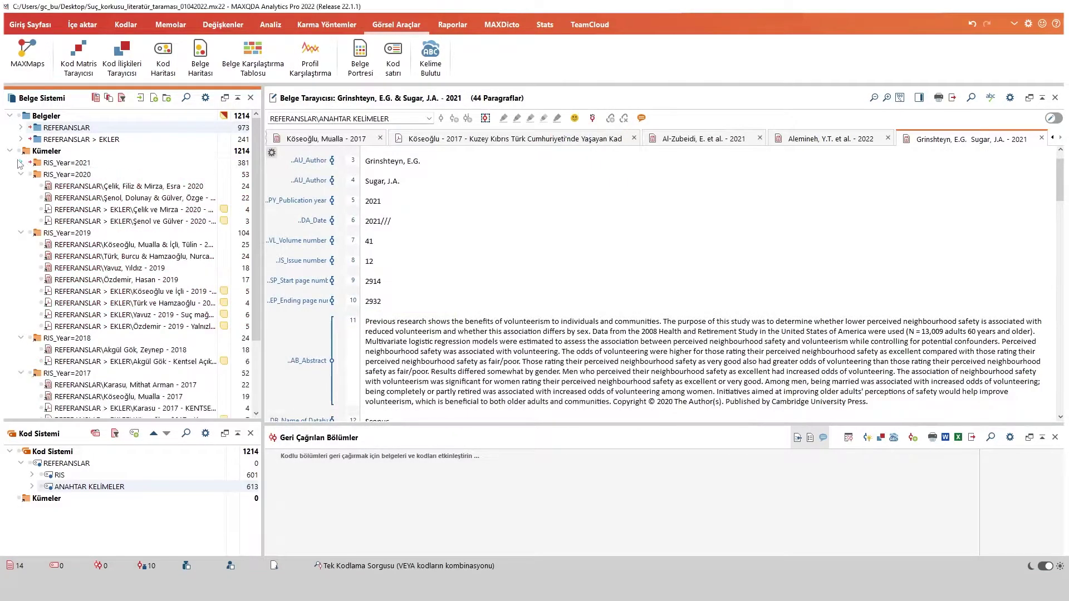
{"action": "left_click", "coordinate": [21, 163]}
{"action": "left_click", "coordinate": [21, 163]}
{"action": "left_click", "coordinate": [21, 174]}
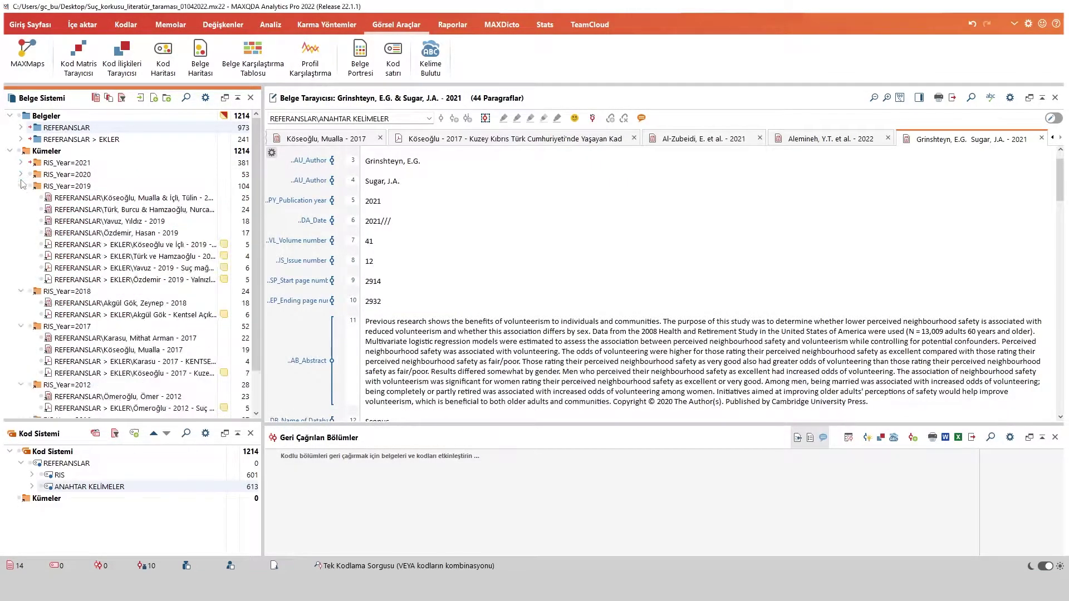
{"action": "left_click", "coordinate": [21, 186]}
{"action": "left_click", "coordinate": [21, 198]}
{"action": "left_click", "coordinate": [21, 209]}
{"action": "left_click", "coordinate": [22, 221]}
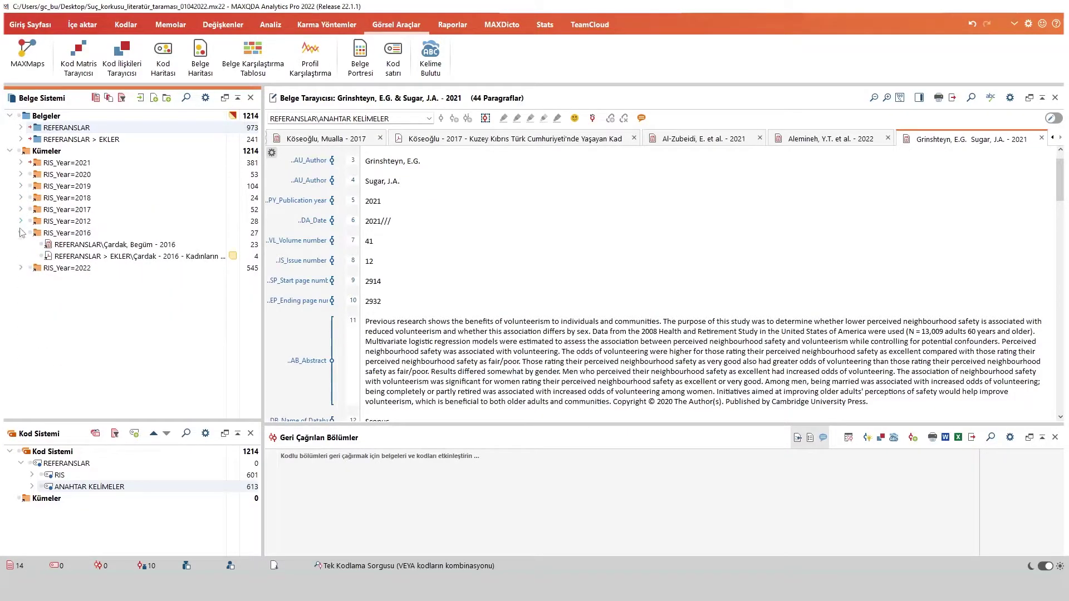
{"action": "left_click", "coordinate": [21, 233]}
{"action": "left_click", "coordinate": [21, 245]}
{"action": "left_click", "coordinate": [22, 245]}
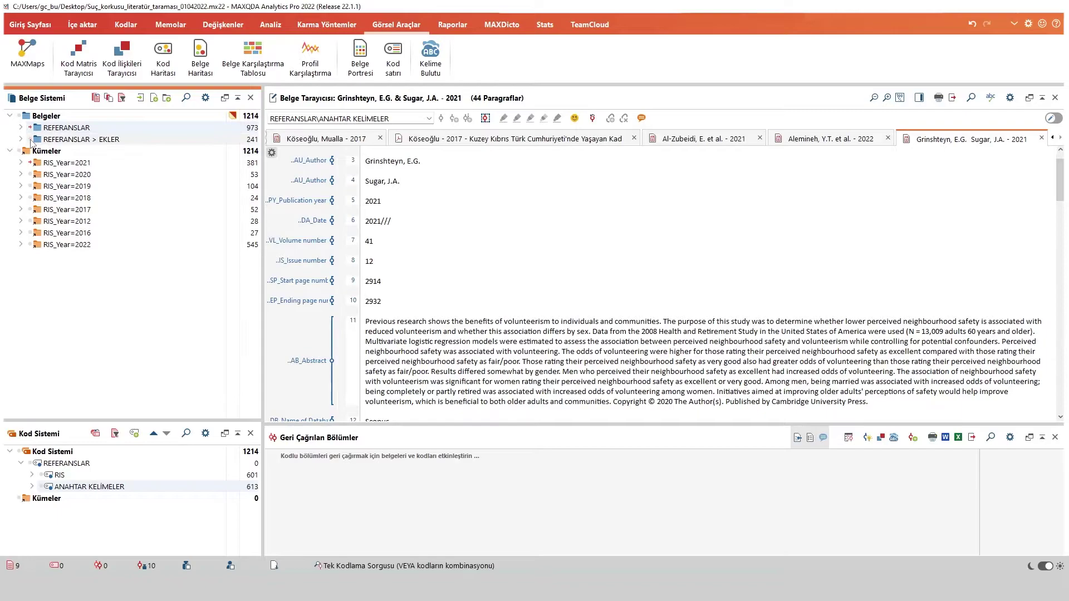
Deactivate the REFERANSLAR > EKLER documents and activate every document in the REFERANSLAR group
{"action": "left_click", "coordinate": [30, 139]}
{"action": "left_click", "coordinate": [21, 128]}
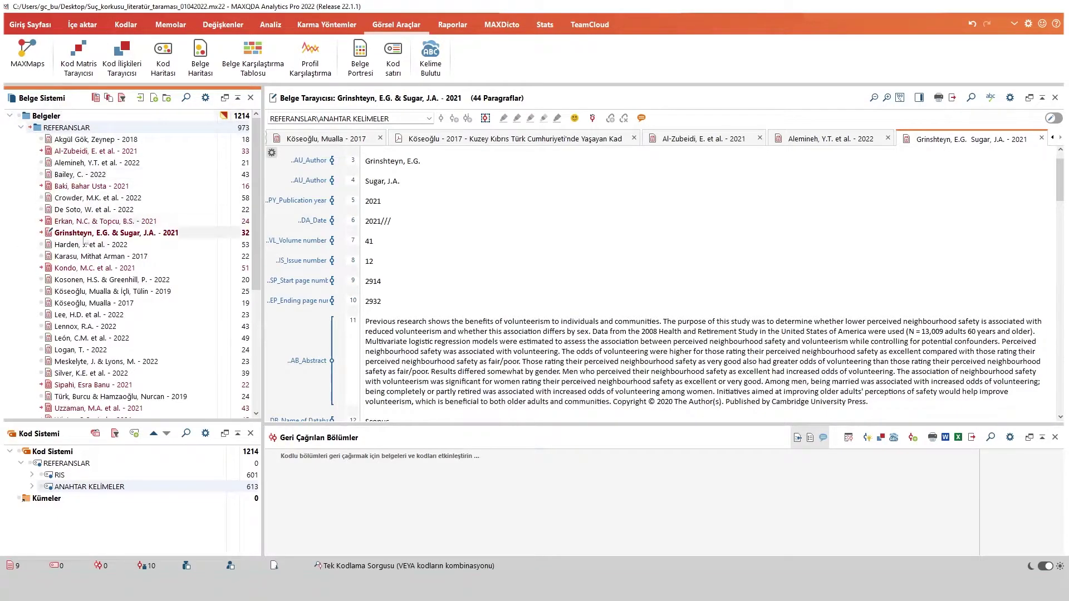
{"action": "left_click", "coordinate": [31, 129]}
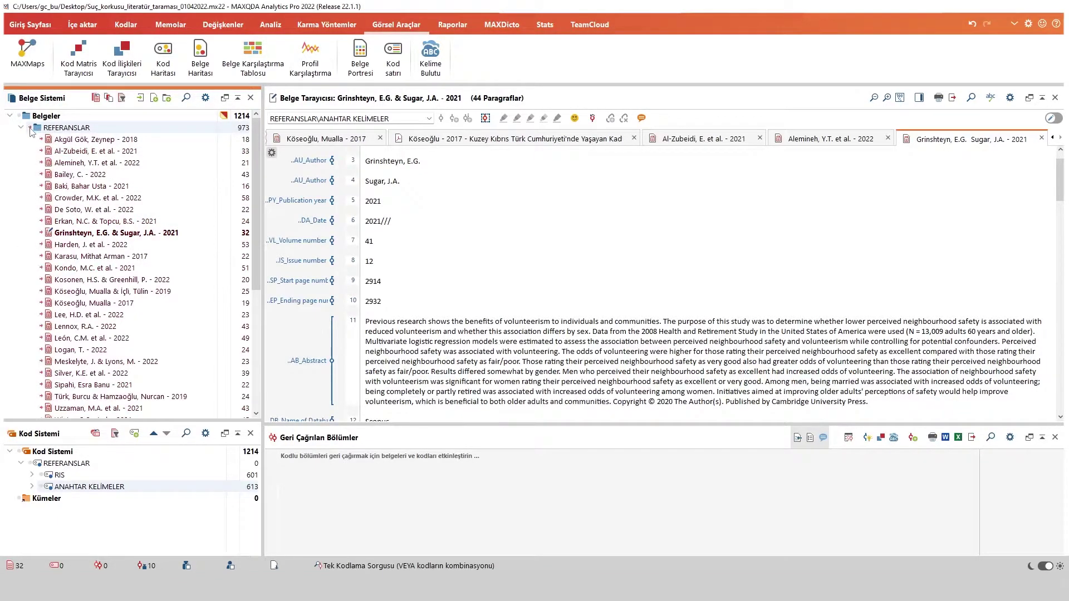
{"action": "left_click", "coordinate": [21, 128]}
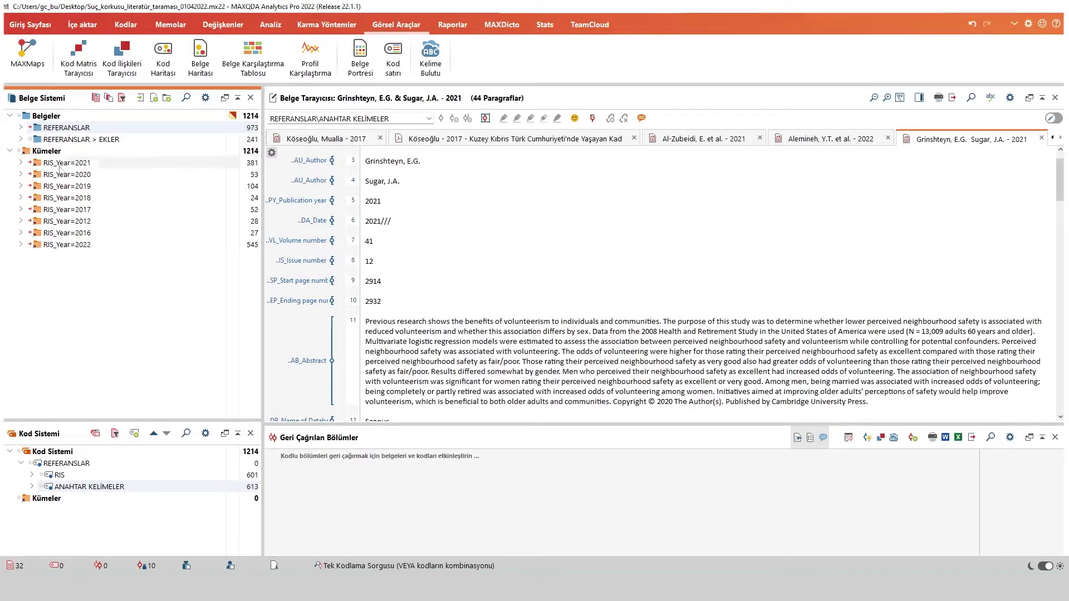
Expand the ANAHTAR KELİMELER code and activate all its subcodes, leaving the parent code itself inactive
{"action": "left_click", "coordinate": [32, 487]}
{"action": "left_click", "coordinate": [47, 488]}
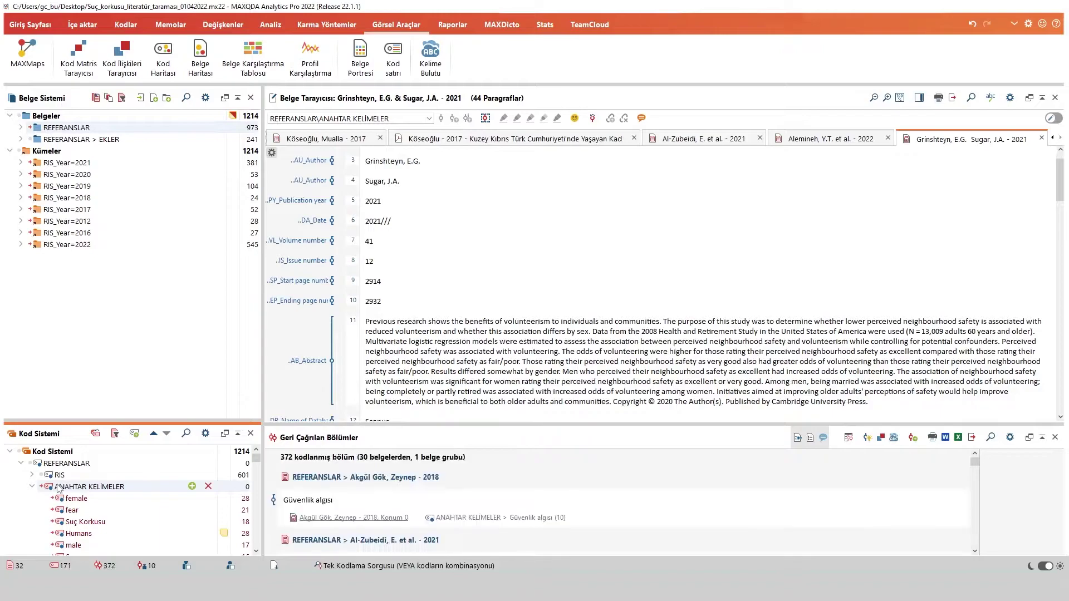
{"action": "right_click", "coordinate": [51, 486]}
{"action": "left_click", "coordinate": [131, 161]}
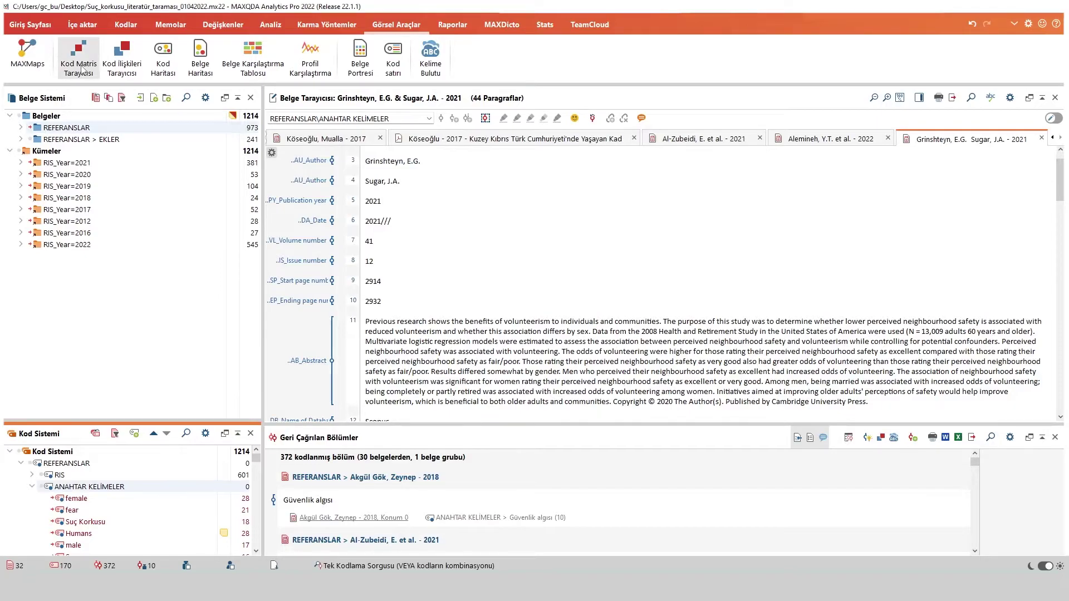
Generate a Code Matrix Browser with document sets as columns for activated documents and codes, examine keyword frequencies by year, and close it
{"action": "left_click", "coordinate": [81, 68]}
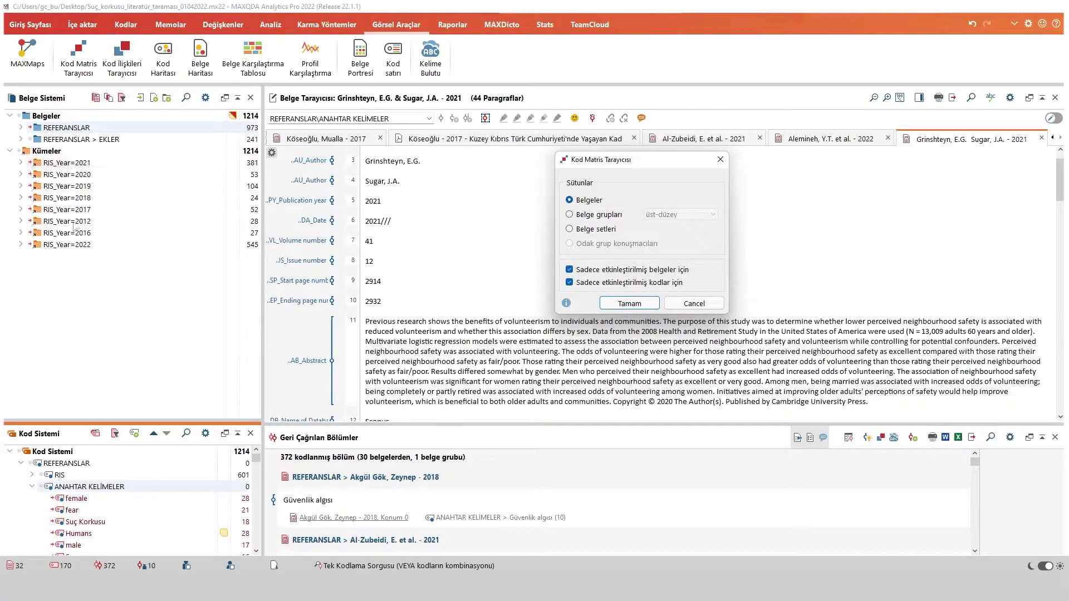
{"action": "left_click_drag", "start_coordinate": [605, 162], "coordinate": [582, 154]}
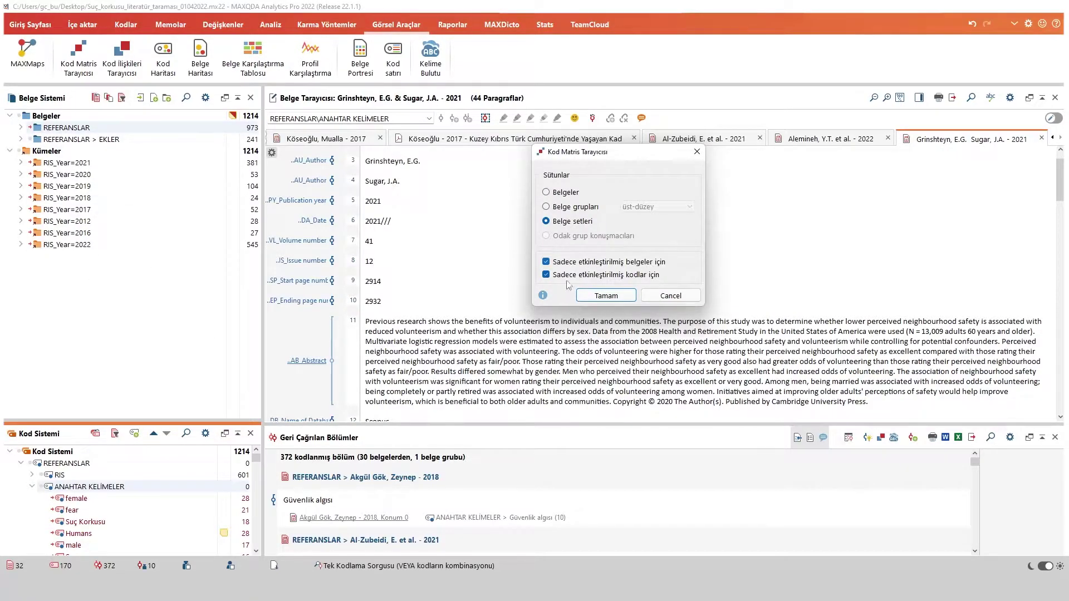
{"action": "left_click", "coordinate": [602, 299]}
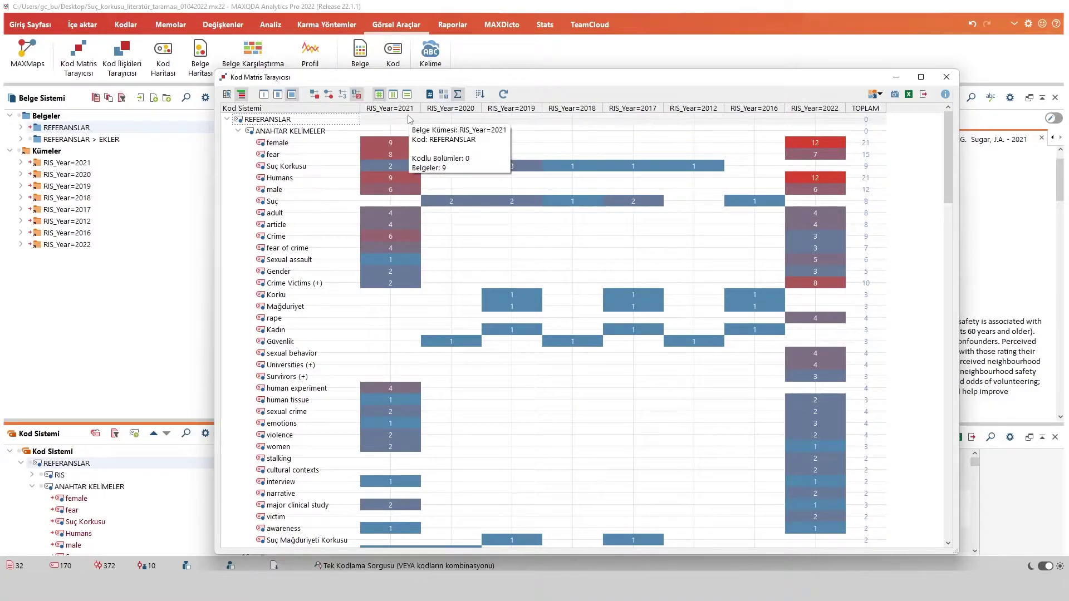
{"action": "scroll", "coordinate": [738, 273], "scroll_direction": "down", "scroll_amount": 7}
{"action": "scroll", "coordinate": [724, 287], "scroll_direction": "up", "scroll_amount": 7}
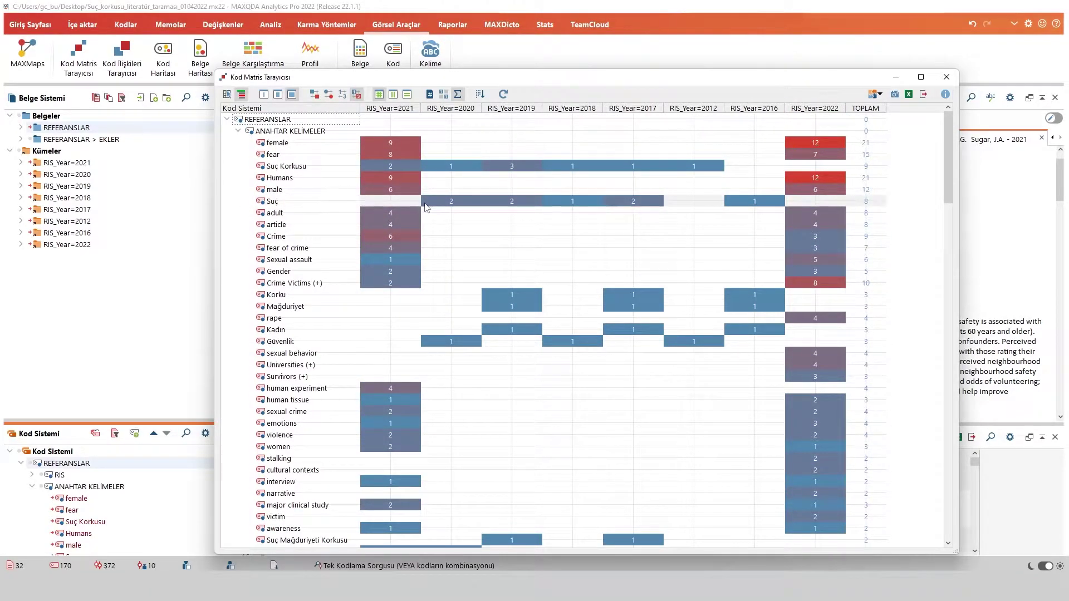
{"action": "mouse_move", "coordinate": [426, 207]}
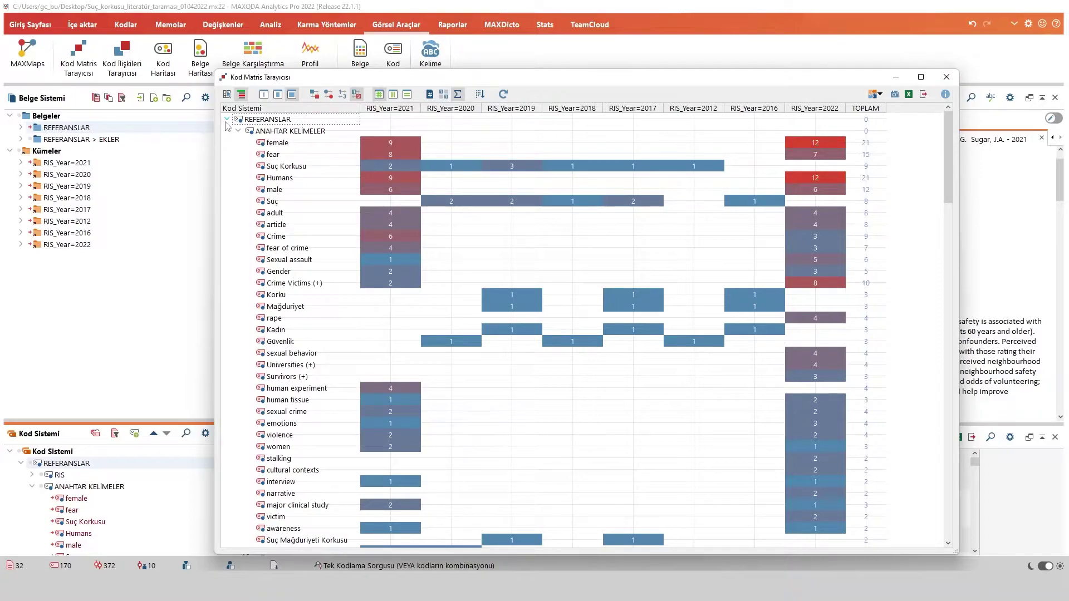
{"action": "left_click", "coordinate": [946, 78]}
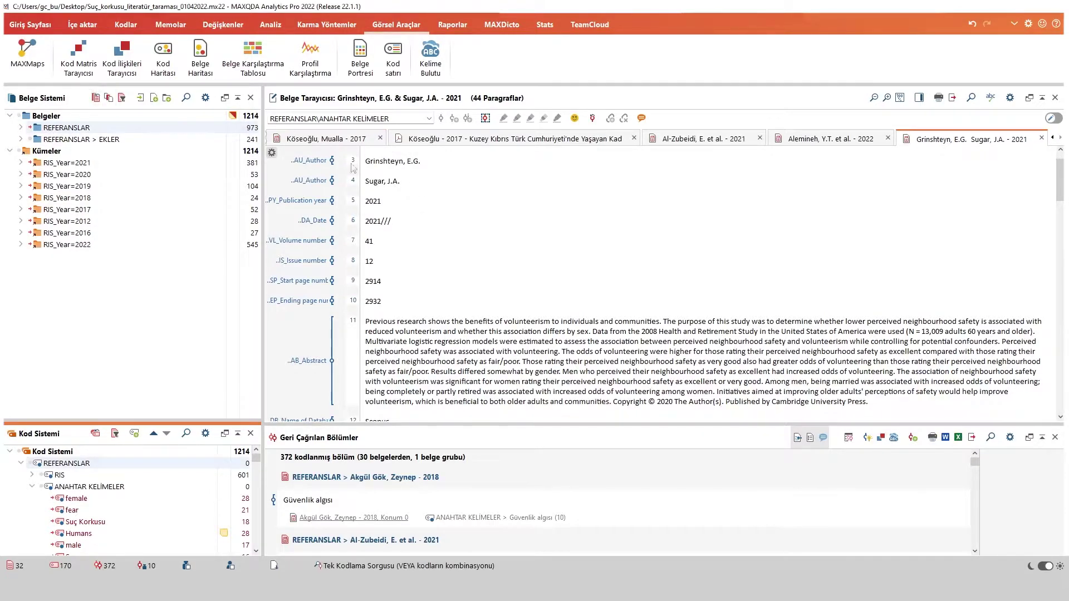
Close all open document tabs except the 2021 paper "A Walk Alone" and enlarge the code system area
{"action": "left_click", "coordinate": [380, 139]}
{"action": "left_click", "coordinate": [380, 139]}
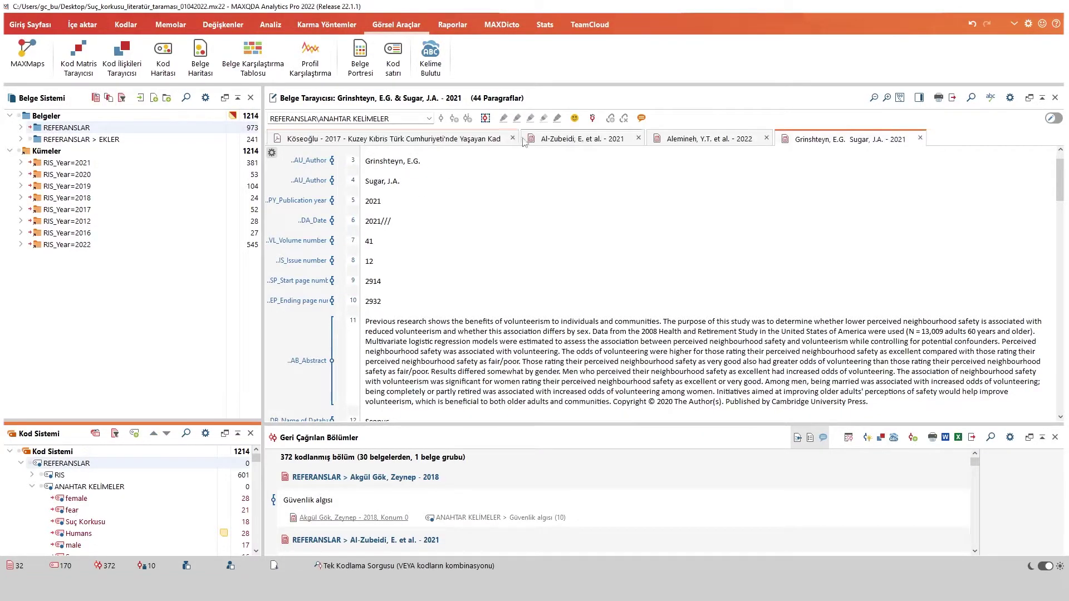
{"action": "left_click", "coordinate": [513, 139]}
{"action": "left_click", "coordinate": [516, 139]}
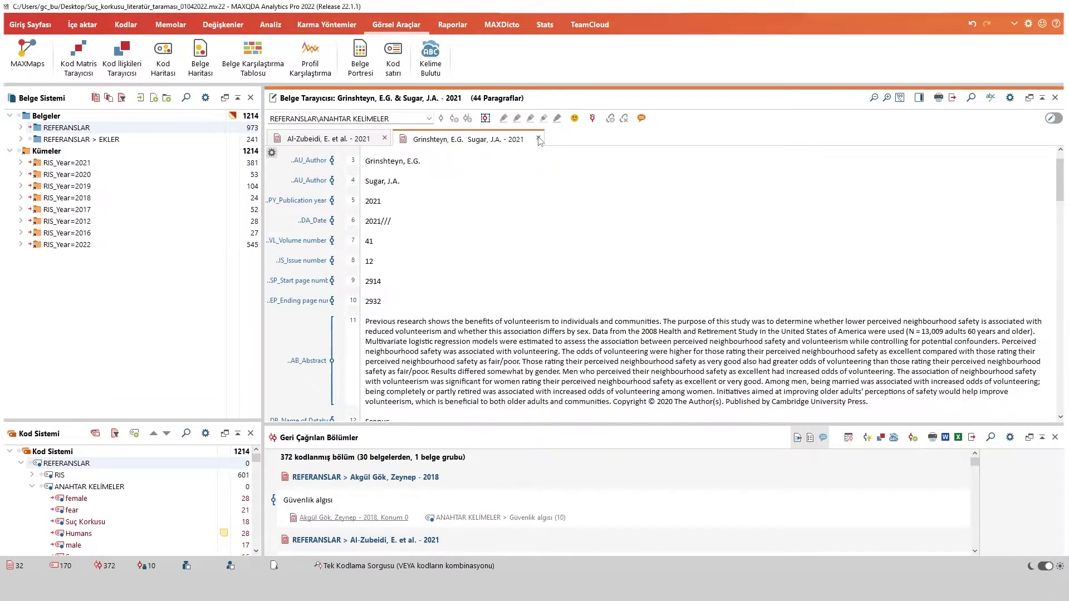
{"action": "left_click", "coordinate": [537, 138]}
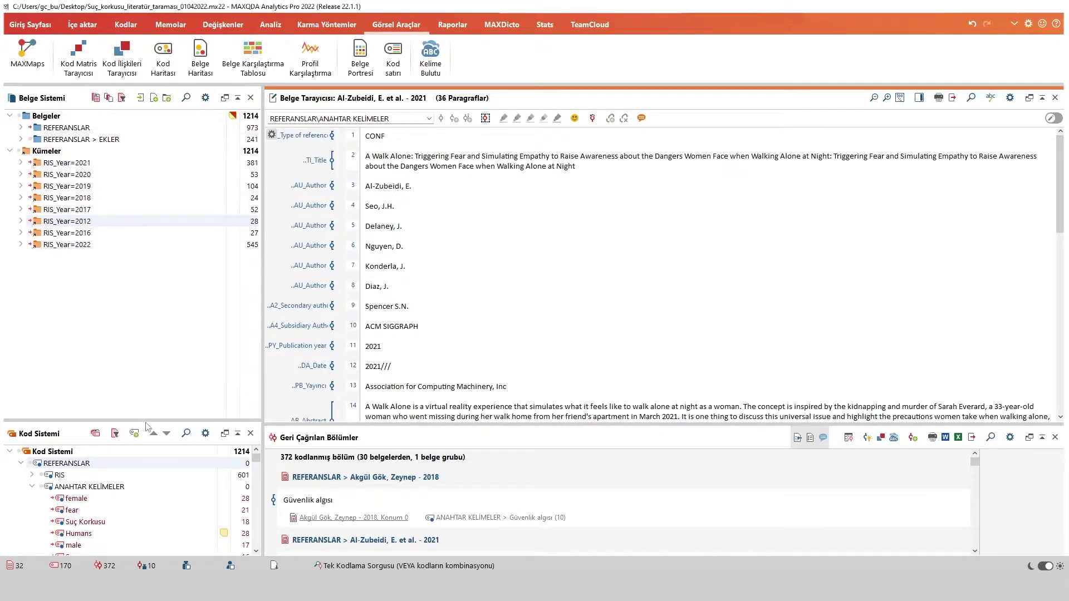
{"action": "left_click_drag", "start_coordinate": [146, 422], "coordinate": [167, 276]}
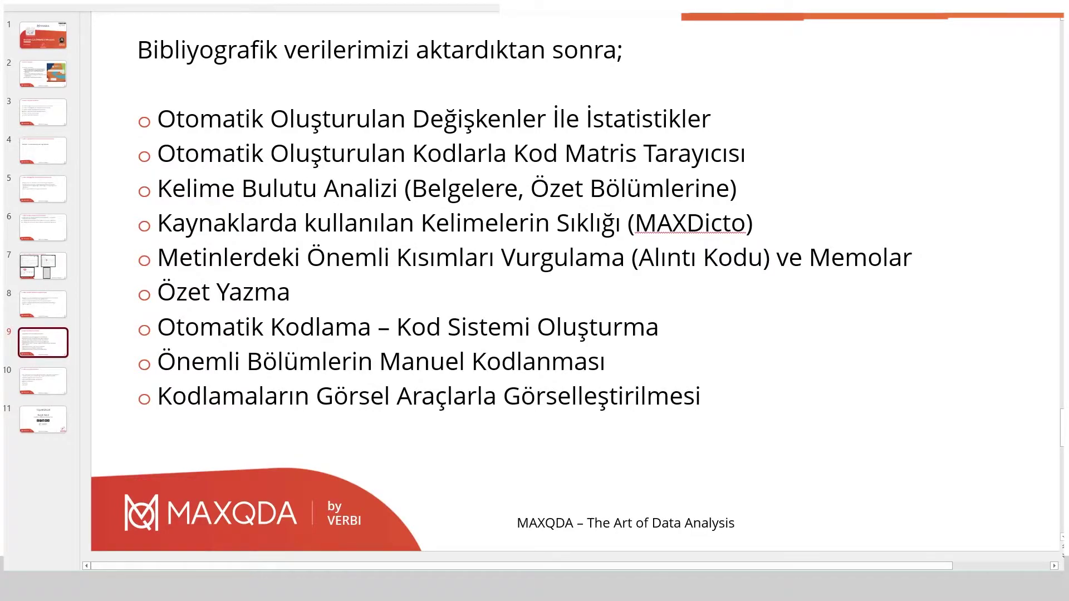
Minimise the Zotero window and switch back from the slides to the MAXQDA project
{"action": "key", "text": "alt+Tab"}
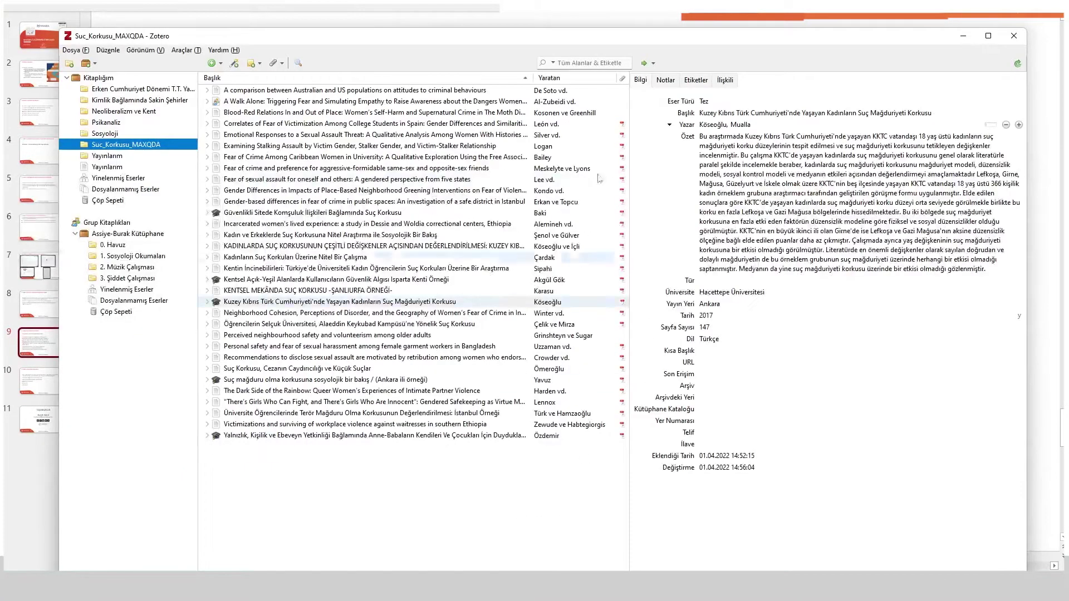
{"action": "left_click", "coordinate": [963, 37]}
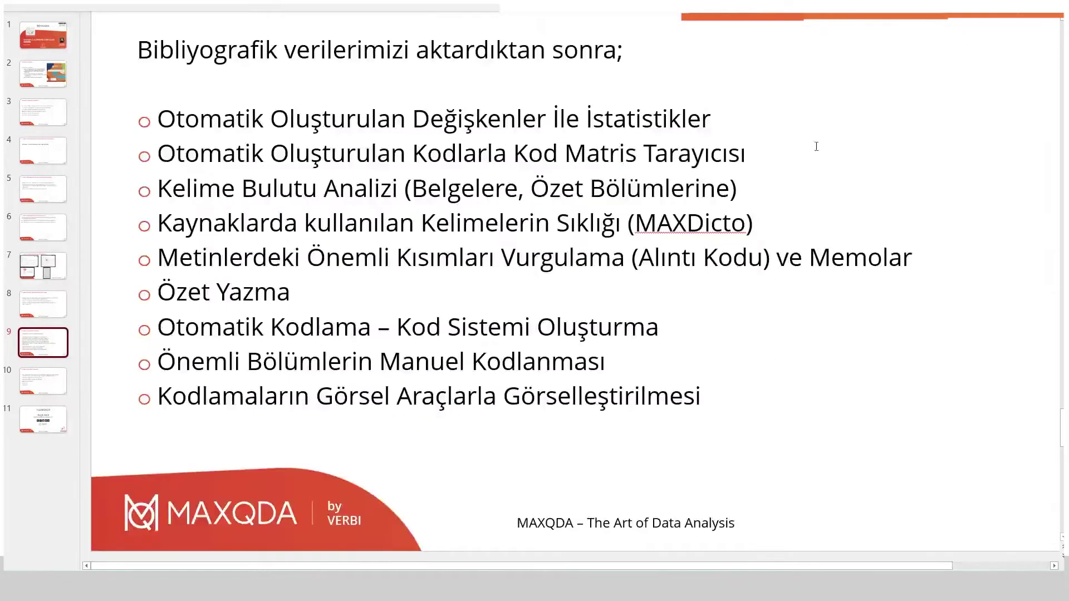
{"action": "left_click", "coordinate": [629, 543]}
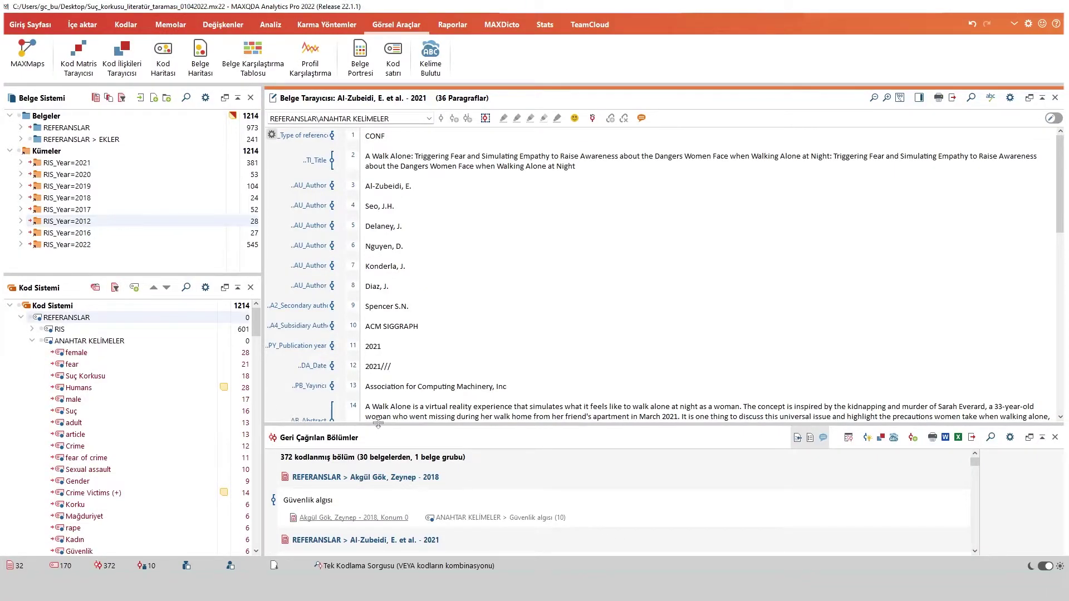
Enlarge the retrieved segments area, then deactivate all codes and documents, collapsing the keyword codes and the document sets
{"action": "left_click_drag", "start_coordinate": [378, 424], "coordinate": [378, 359]}
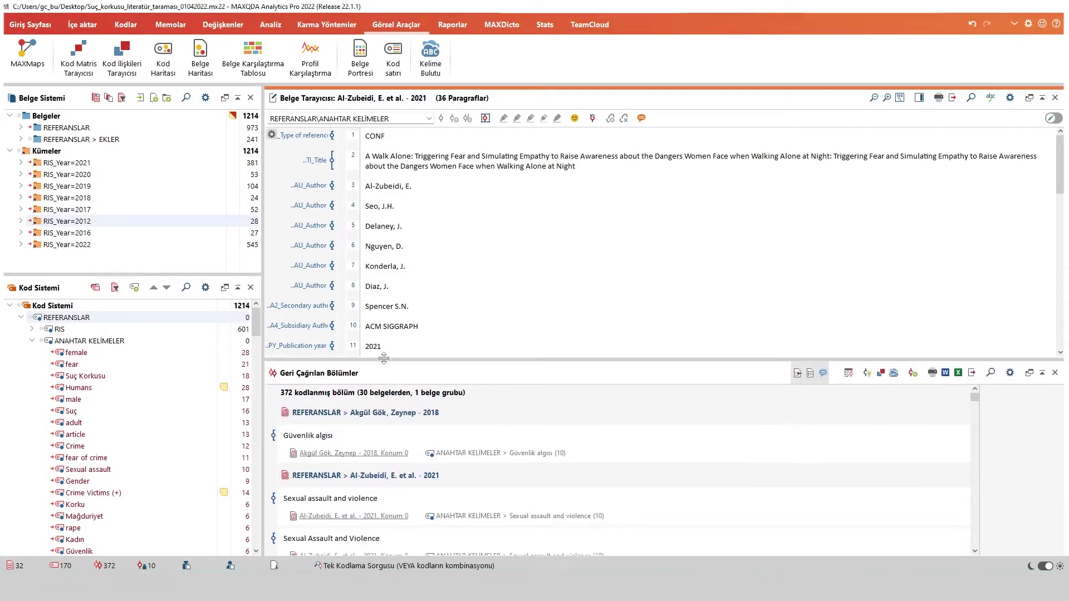
{"action": "left_click", "coordinate": [40, 340]}
{"action": "left_click", "coordinate": [43, 343], "text": "ctrl"}
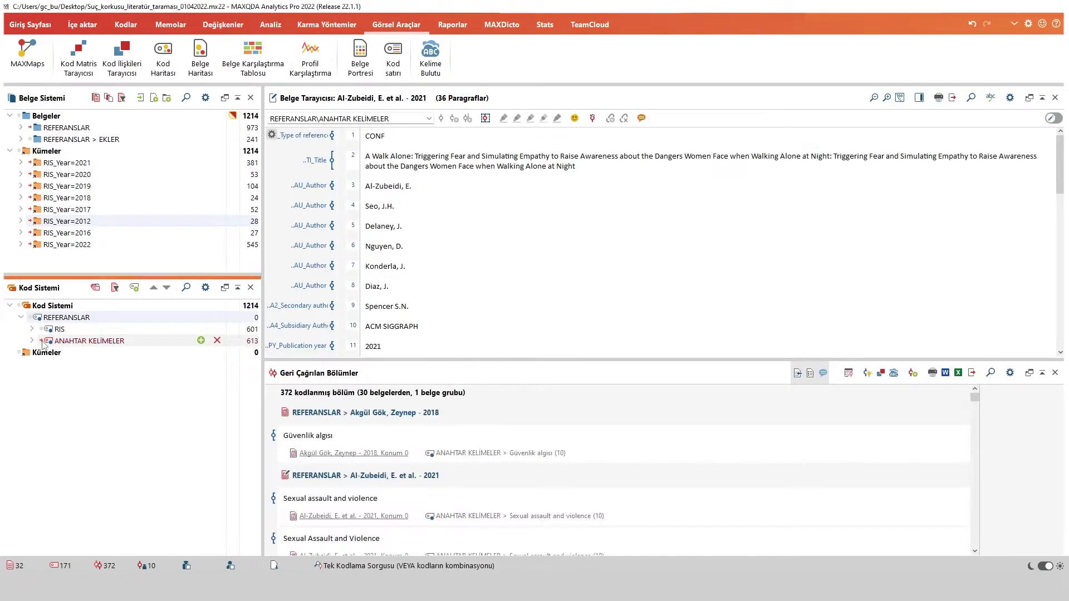
{"action": "left_click", "coordinate": [44, 342], "text": "ctrl"}
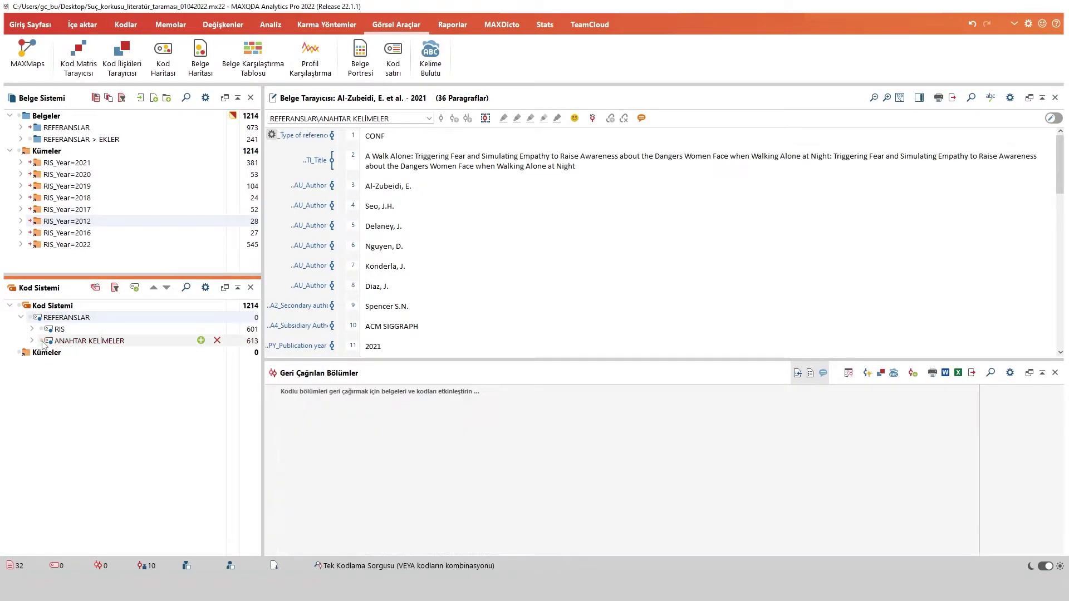
{"action": "left_click", "coordinate": [32, 128], "text": "ctrl"}
{"action": "left_click", "coordinate": [9, 151]}
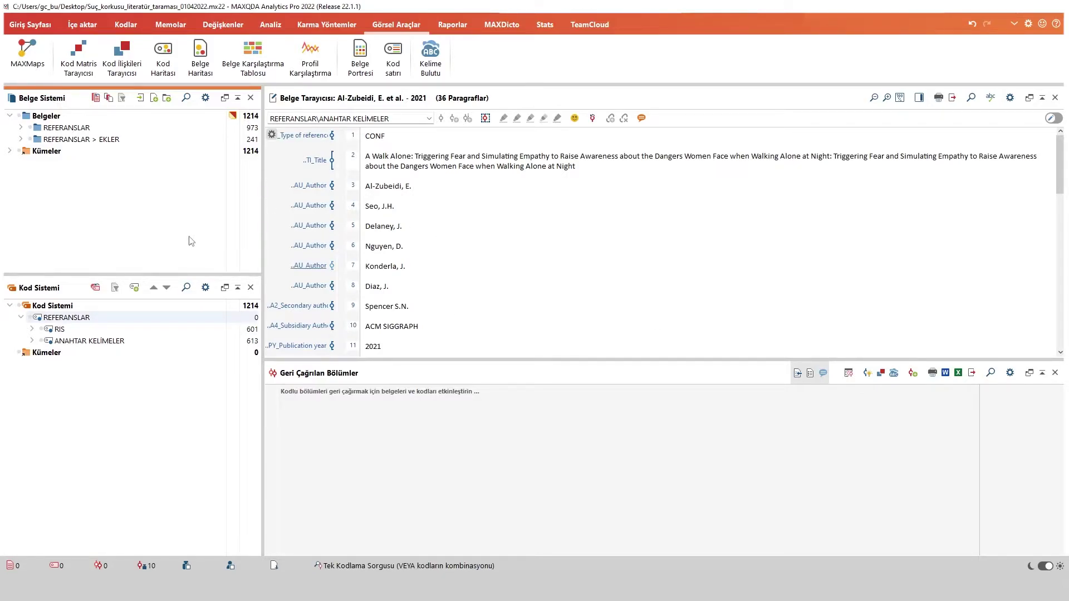
Expand the REFERANSLAR and REFERANSLAR > EKLER document groups and look through their documents
{"action": "left_click", "coordinate": [22, 129]}
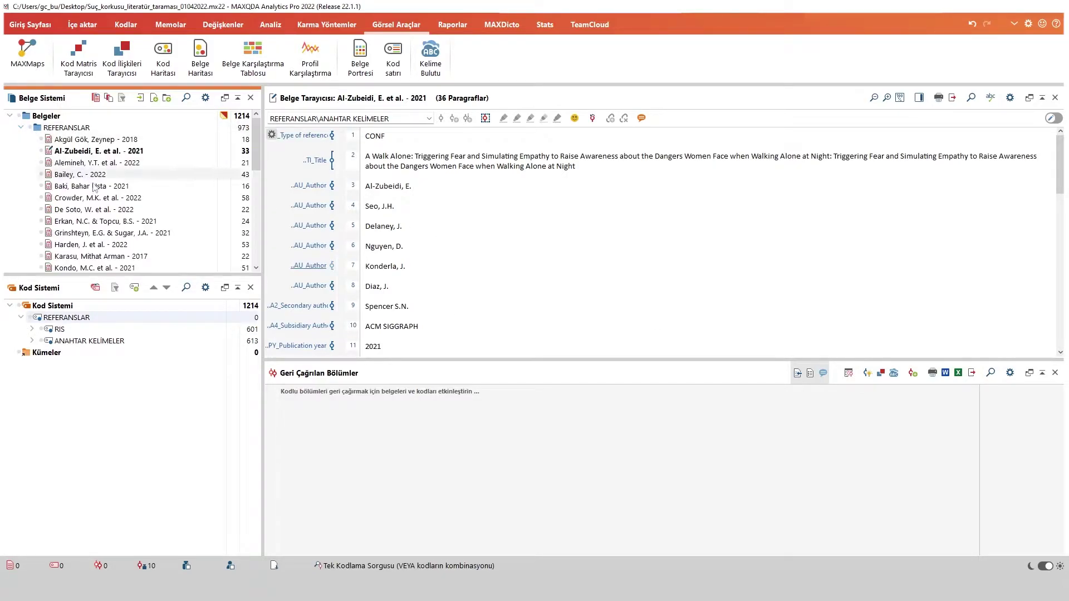
{"action": "scroll", "coordinate": [131, 209], "scroll_direction": "down", "scroll_amount": 15}
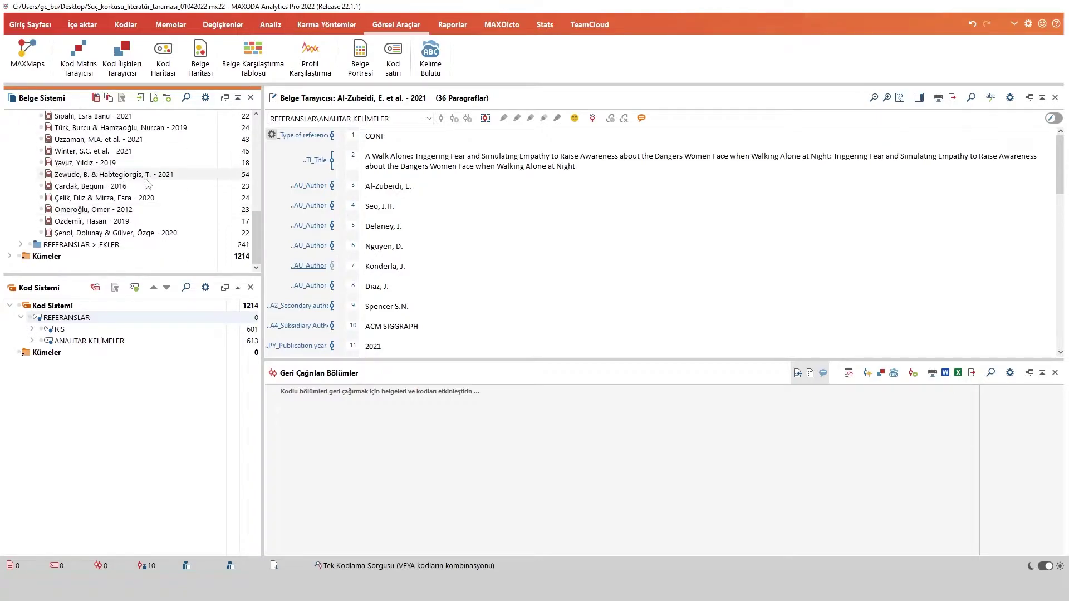
{"action": "left_click", "coordinate": [21, 245]}
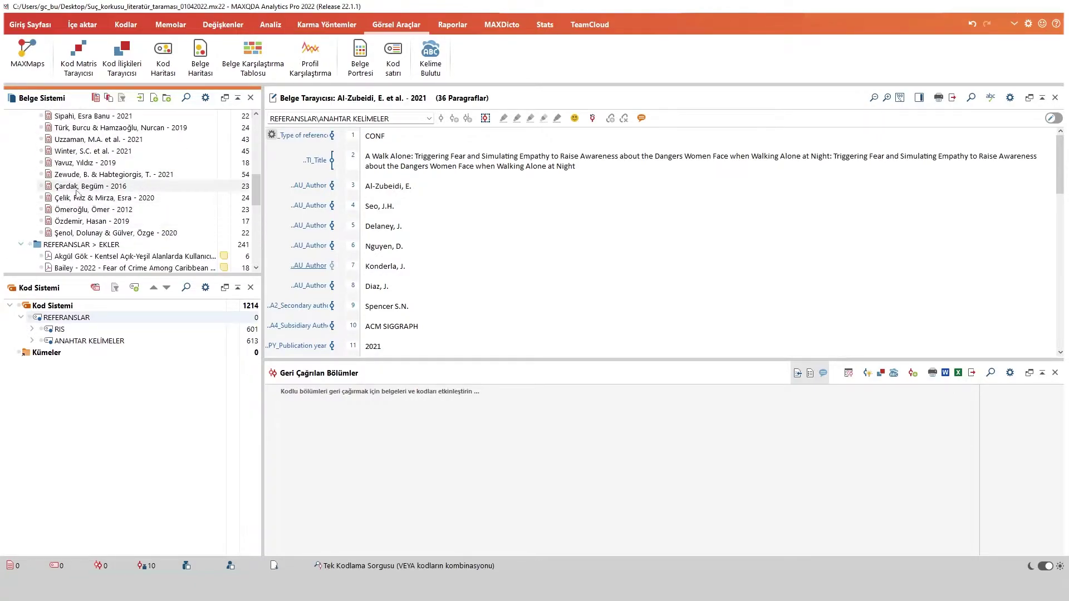
{"action": "scroll", "coordinate": [89, 167], "scroll_direction": "up", "scroll_amount": 15}
{"action": "scroll", "coordinate": [89, 148], "scroll_direction": "down", "scroll_amount": 15}
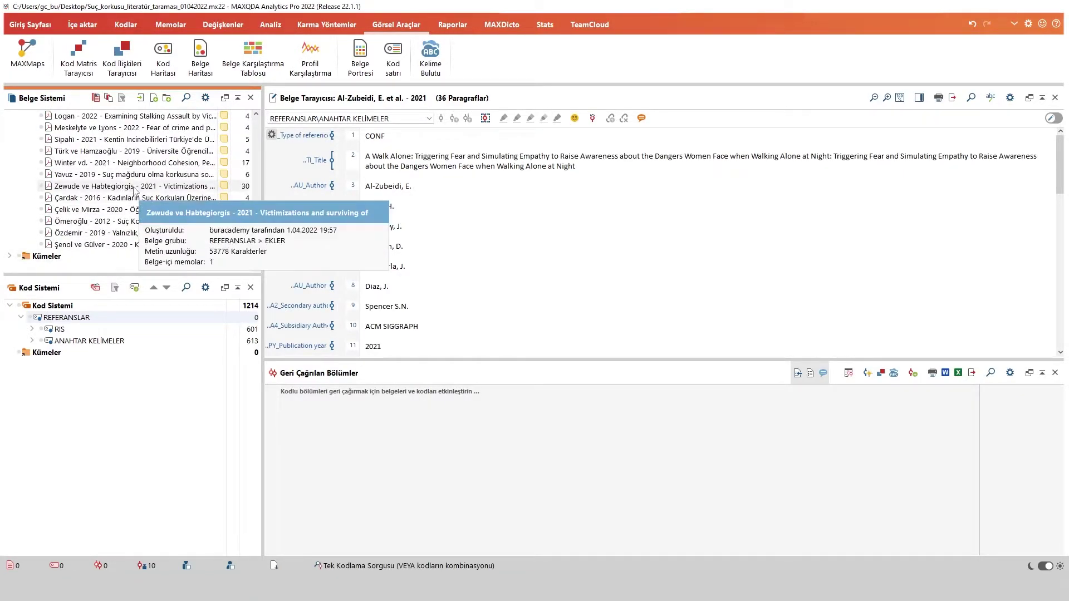
{"action": "scroll", "coordinate": [135, 181], "scroll_direction": "up", "scroll_amount": 1}
{"action": "scroll", "coordinate": [136, 182], "scroll_direction": "up", "scroll_amount": 3}
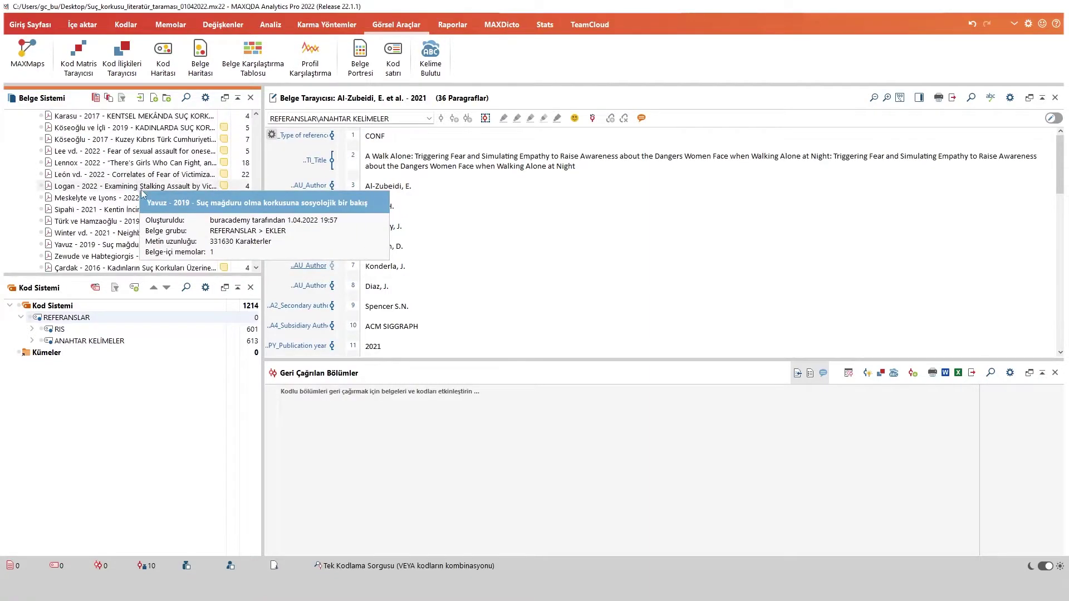
Enlarge the document system area, open the 2020 "Öğrencilerin Selçuk Üniversitesi" PDF from REFERANSLAR > EKLER and skim its first pages
{"action": "scroll", "coordinate": [146, 196], "scroll_direction": "up", "scroll_amount": 1}
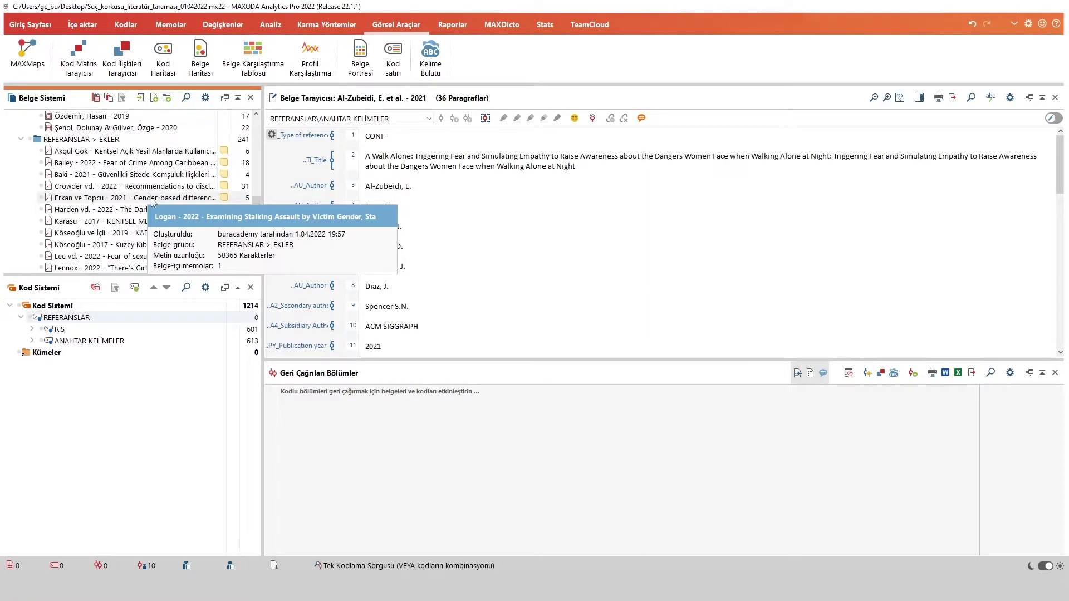
{"action": "scroll", "coordinate": [154, 199], "scroll_direction": "down", "scroll_amount": 2}
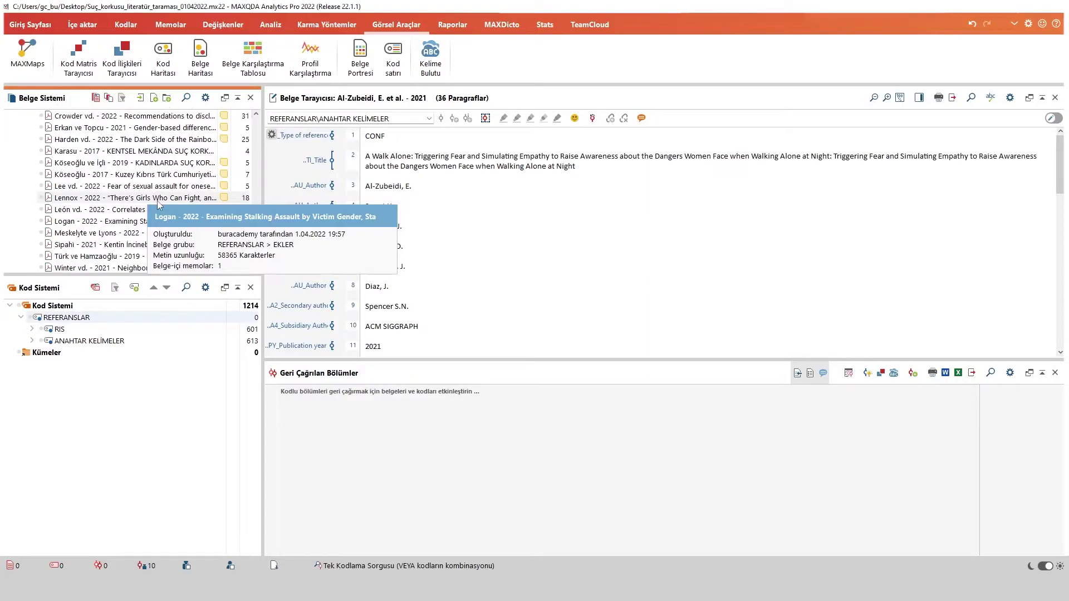
{"action": "left_click_drag", "start_coordinate": [120, 278], "coordinate": [104, 466]}
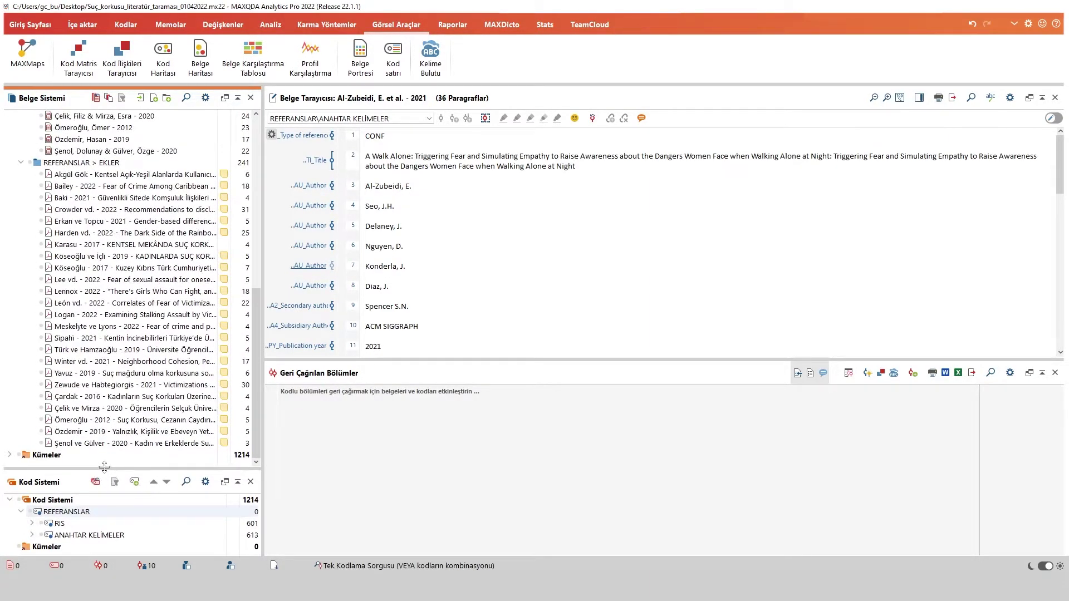
{"action": "double_click", "coordinate": [82, 409]}
{"action": "scroll", "coordinate": [716, 289], "scroll_direction": "down", "scroll_amount": 20}
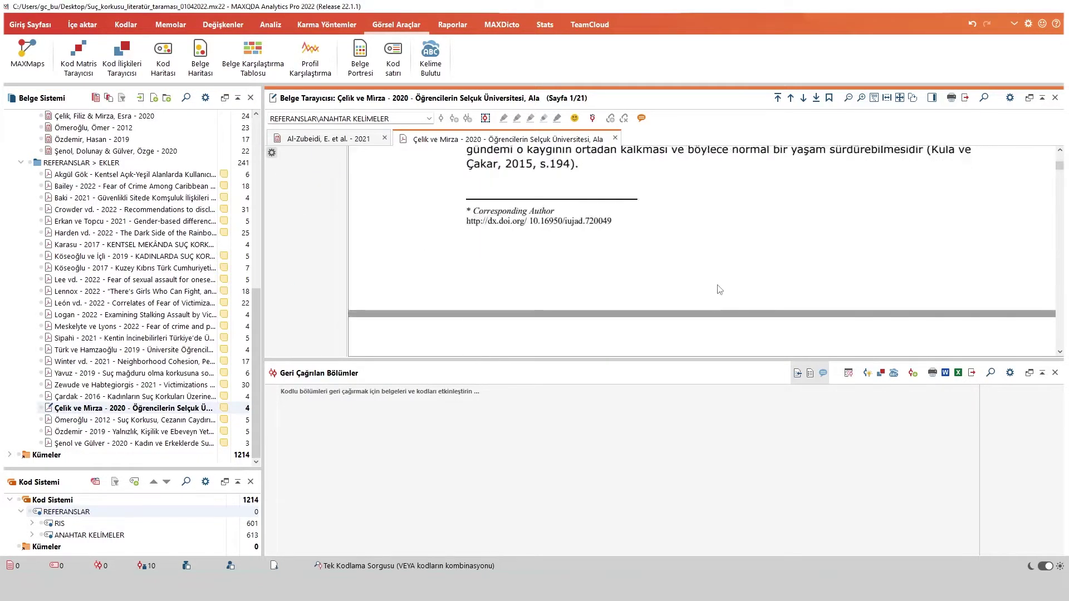
{"action": "scroll", "coordinate": [717, 283], "scroll_direction": "down", "scroll_amount": 3}
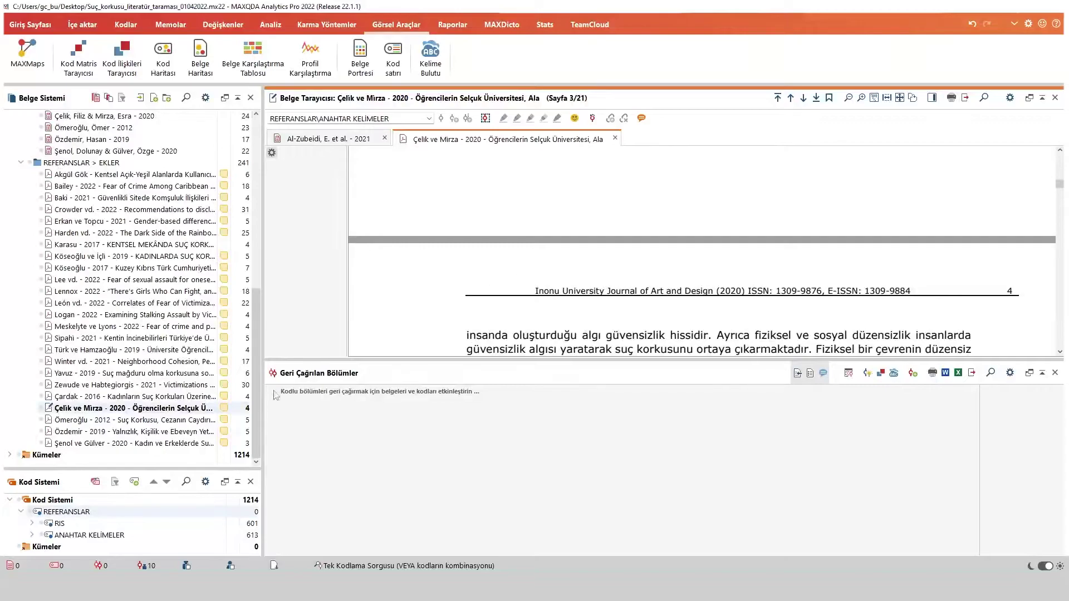
Create a word cloud from the 2020 "Öğrencilerin Selçuk Üniversitesi" PDF and examine how often individual words occur
{"action": "right_click", "coordinate": [83, 411]}
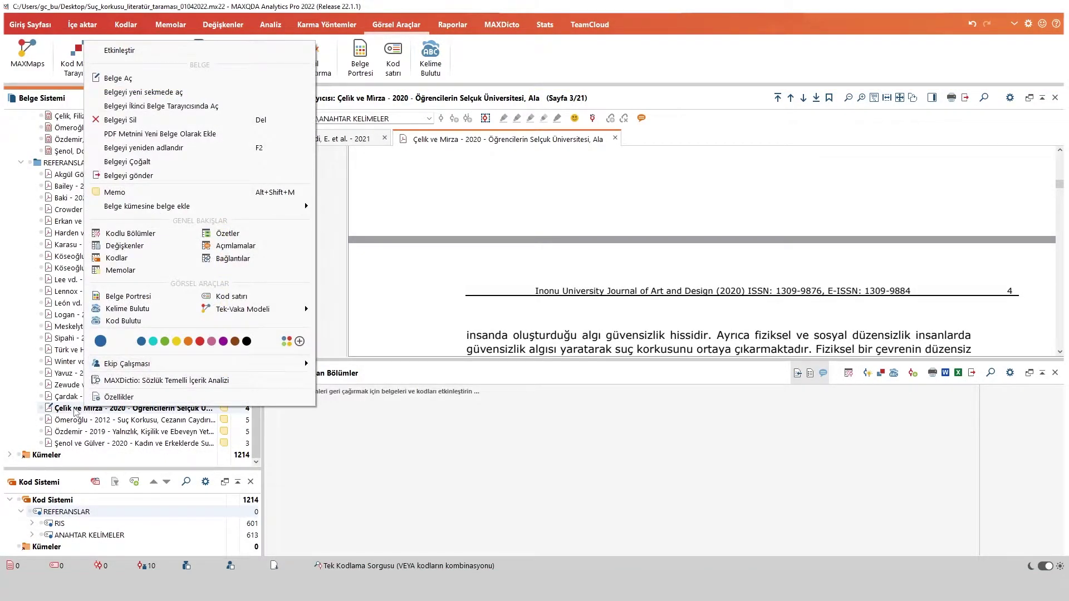
{"action": "left_click", "coordinate": [133, 310]}
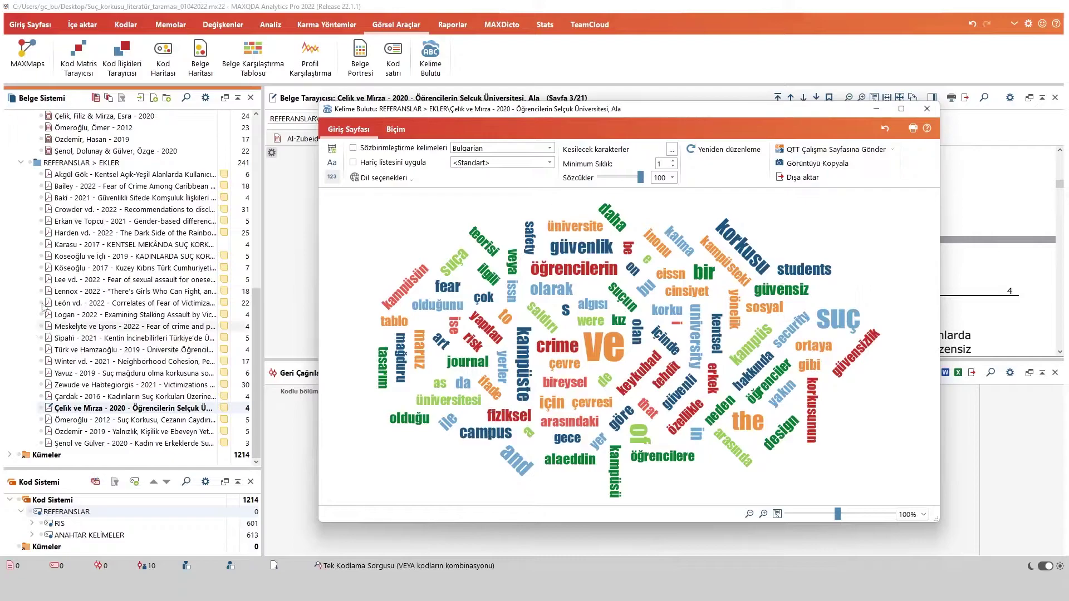
{"action": "mouse_move", "coordinate": [692, 354]}
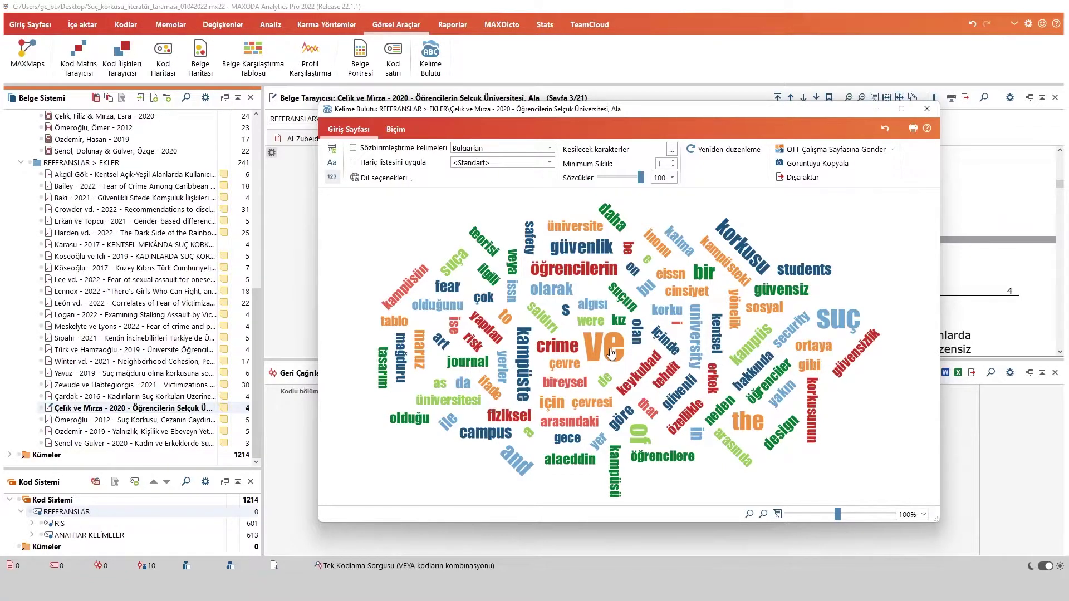
{"action": "mouse_move", "coordinate": [816, 444]}
{"action": "mouse_move", "coordinate": [594, 357]}
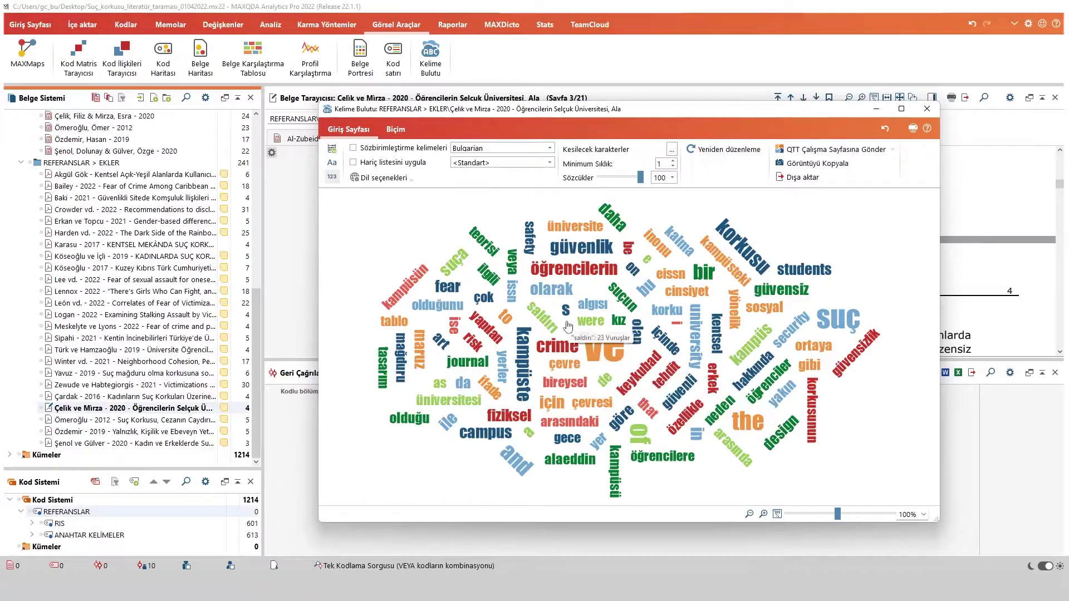
{"action": "mouse_move", "coordinate": [583, 253]}
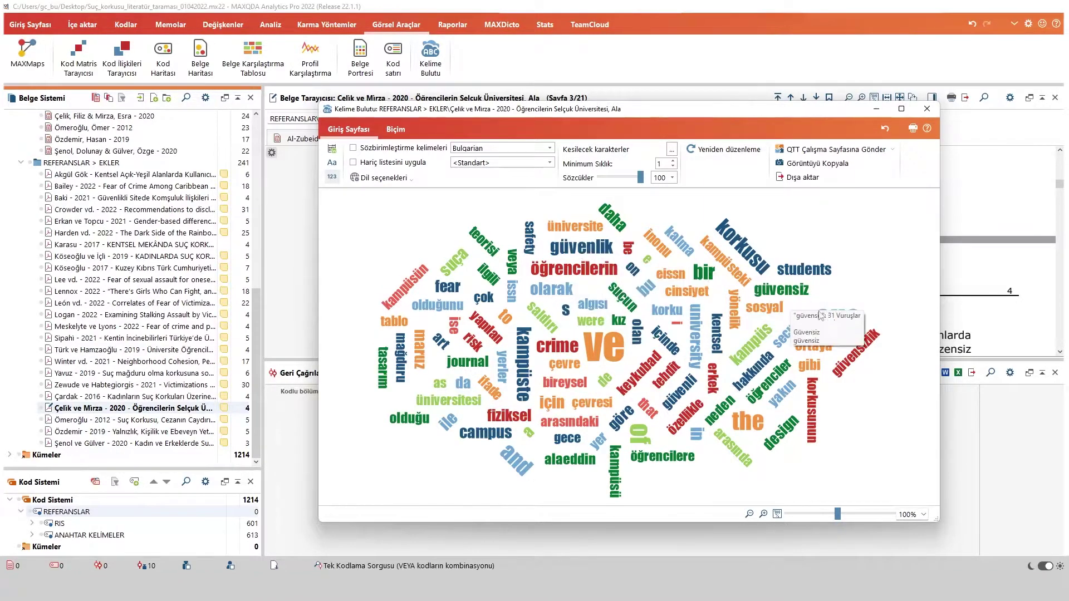
{"action": "mouse_move", "coordinate": [807, 325]}
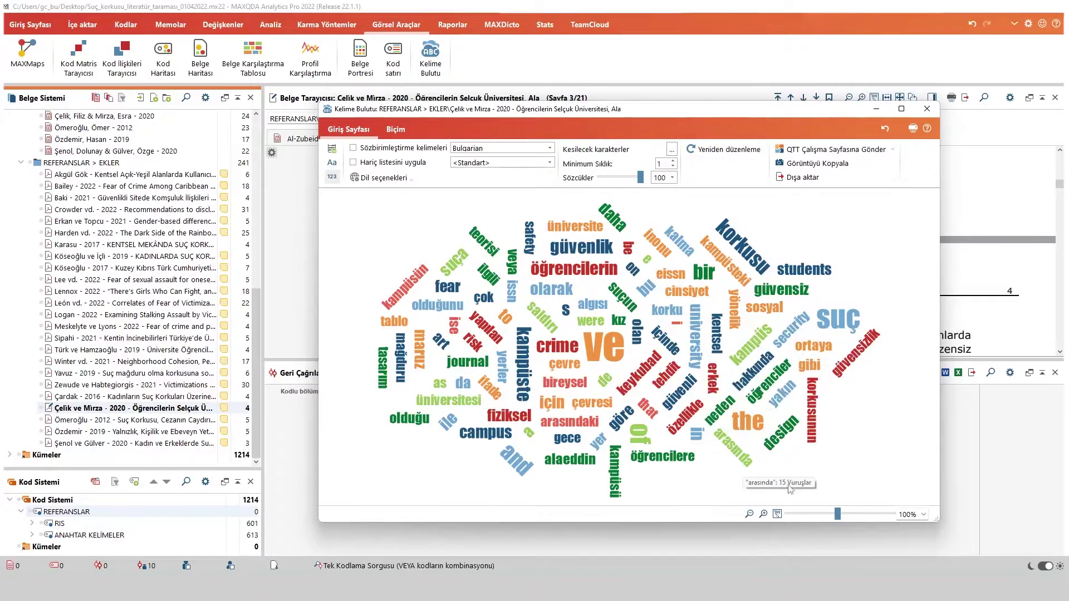
{"action": "mouse_move", "coordinate": [762, 465]}
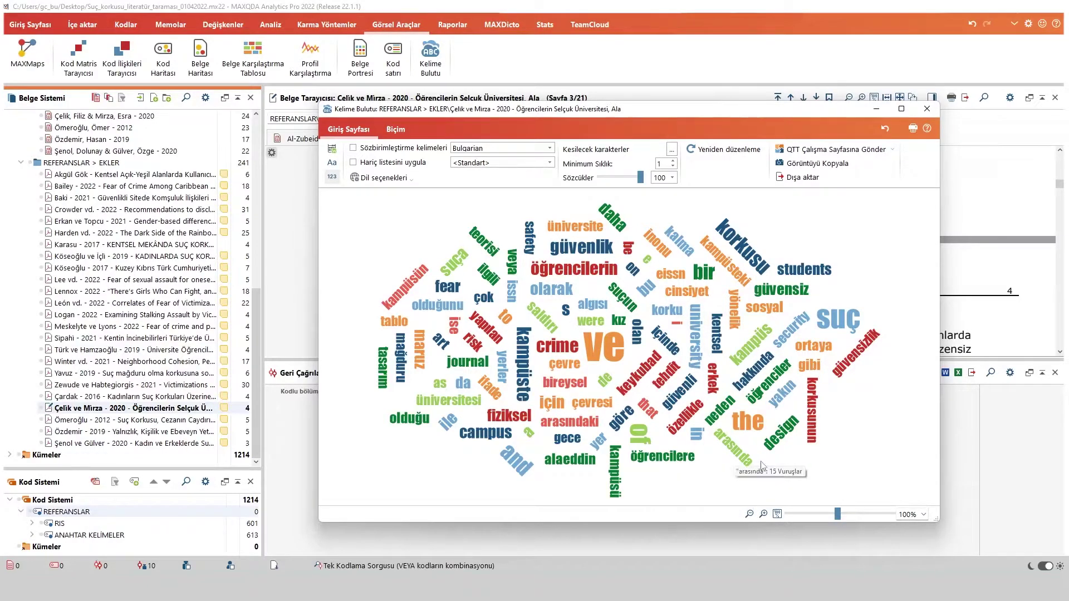
Start autocoding the word "design" from the word cloud, accepting the new code "Otokodla - HERHANGİ BİR: design"
{"action": "right_click", "coordinate": [783, 439]}
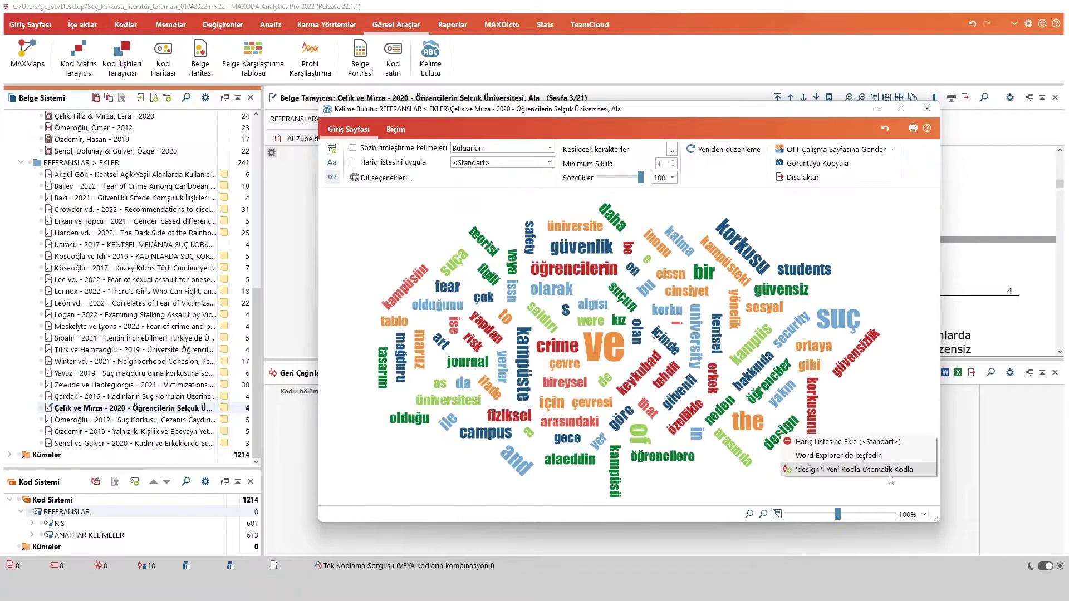
{"action": "left_click", "coordinate": [857, 469]}
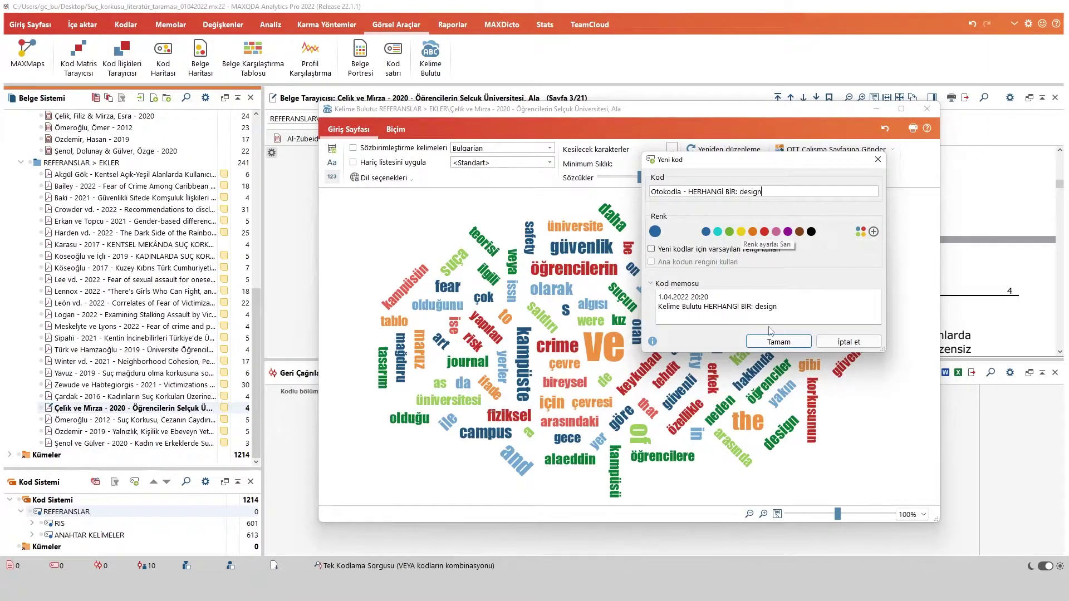
{"action": "left_click", "coordinate": [778, 342]}
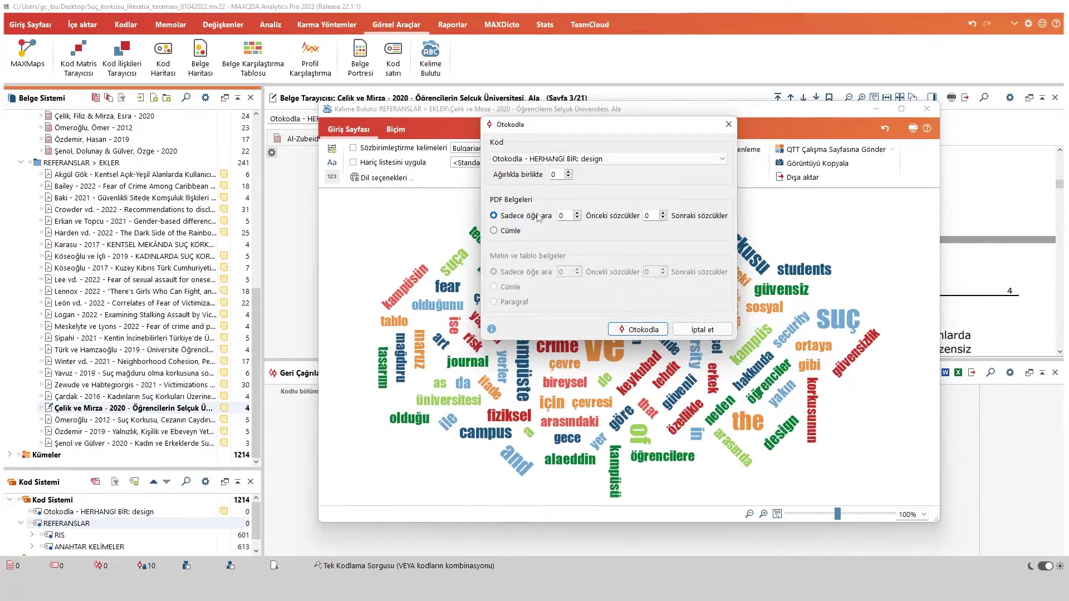
Autocode the "design" hits in the PDF as whole sentences, including one preceding and one following sentence
{"action": "left_click", "coordinate": [510, 231]}
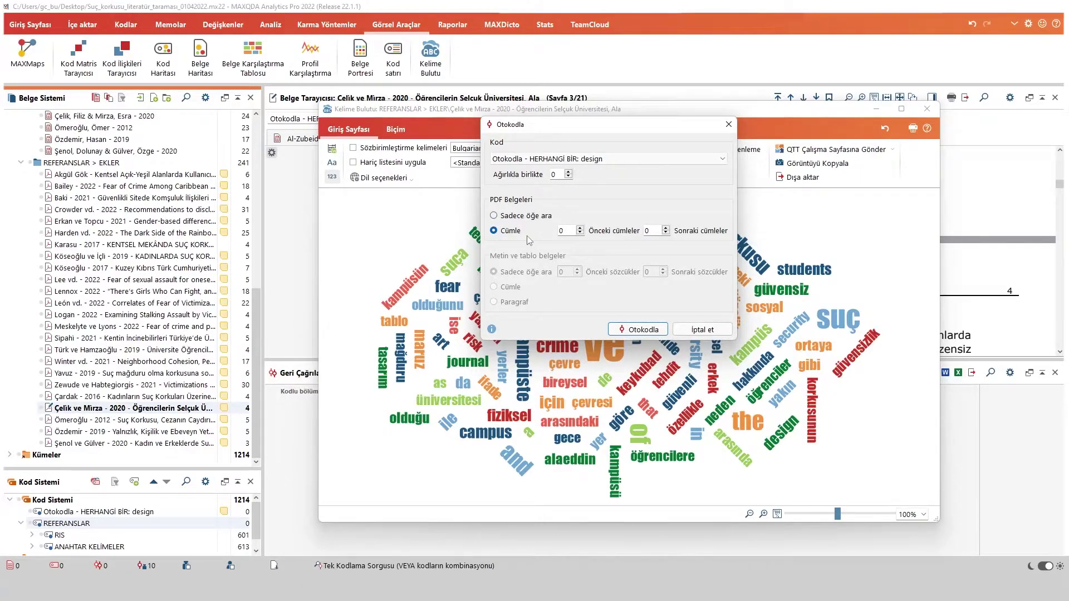
{"action": "left_click", "coordinate": [580, 229]}
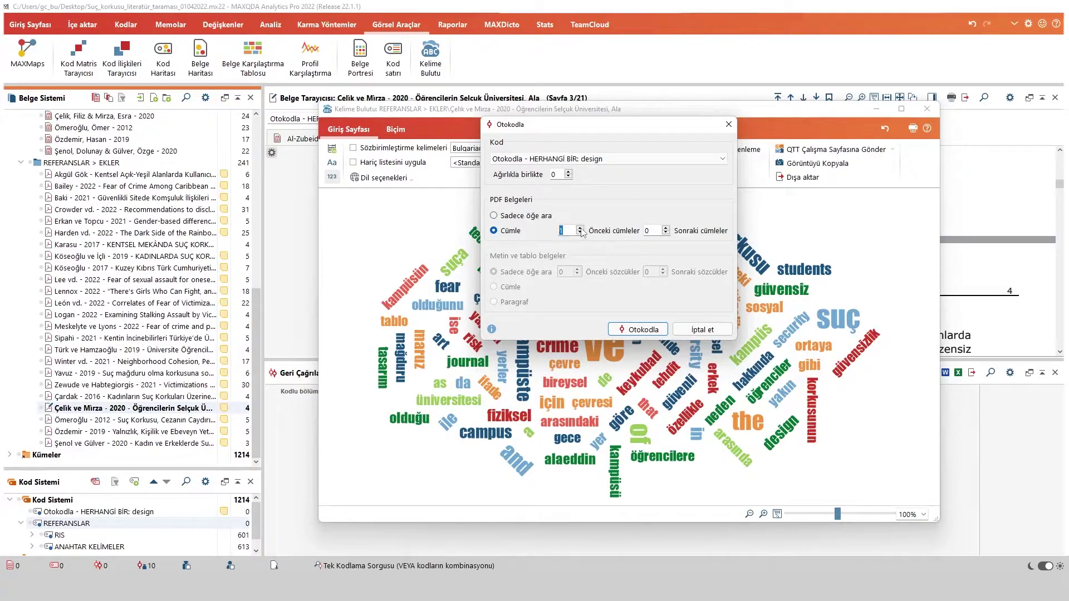
{"action": "left_click", "coordinate": [666, 228]}
{"action": "left_click", "coordinate": [640, 329]}
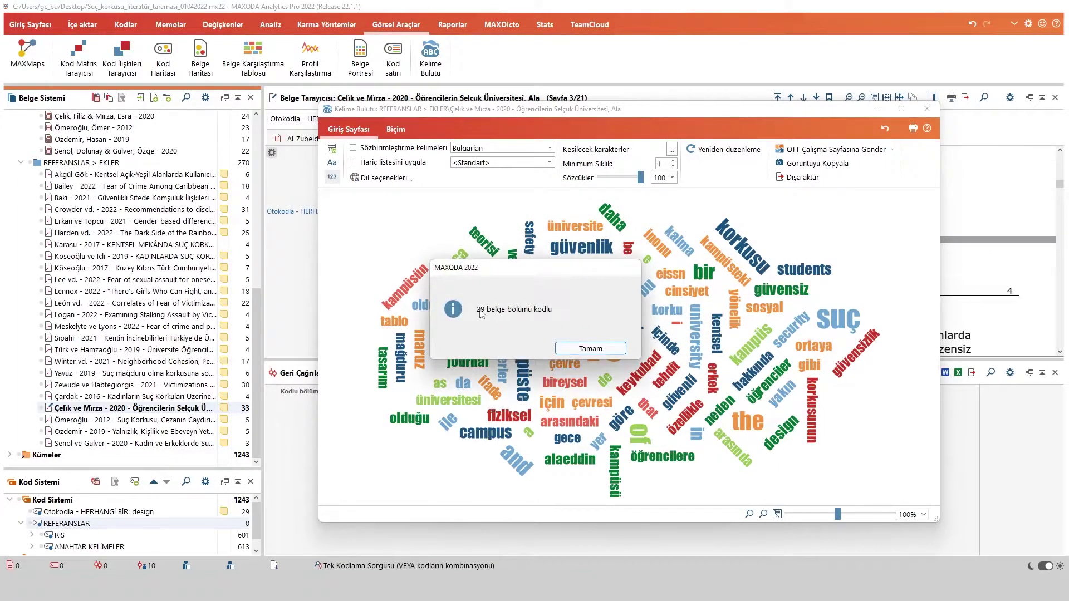
{"action": "left_click", "coordinate": [607, 352]}
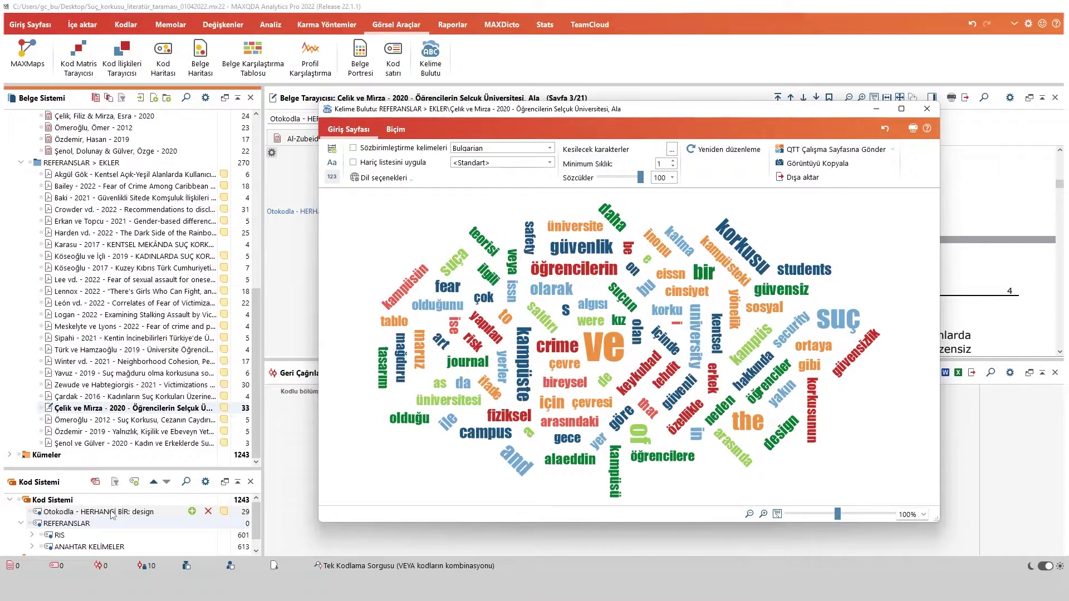
Exclude "ve", "of", "the", "and", "in", "s", "ile" and "bu" in the word frequency list and regenerate the word cloud
{"action": "mouse_move", "coordinate": [645, 447]}
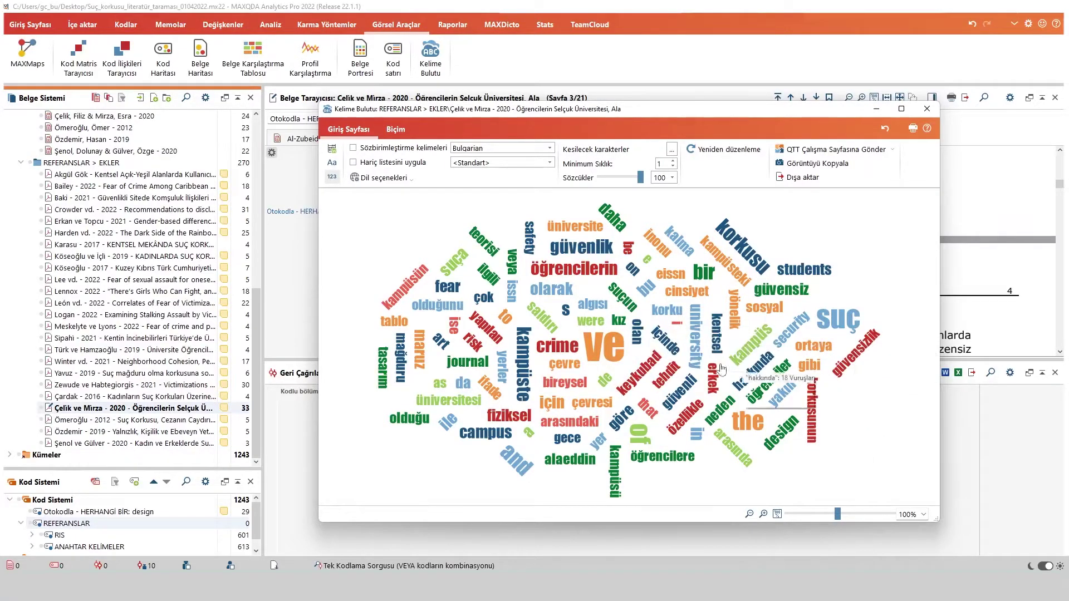
{"action": "left_click", "coordinate": [332, 150]}
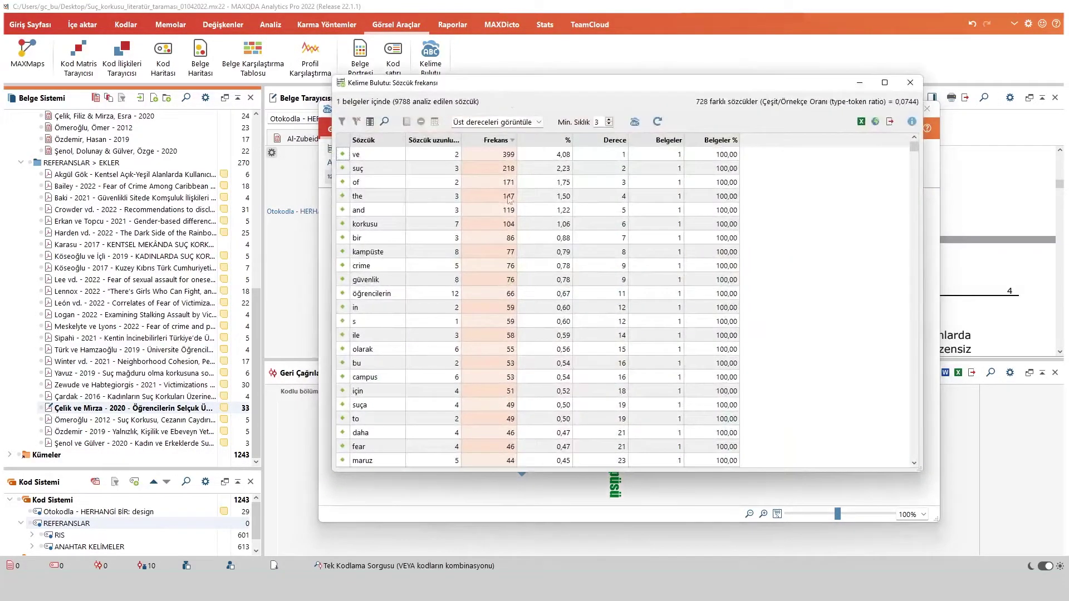
{"action": "left_click", "coordinate": [342, 155]}
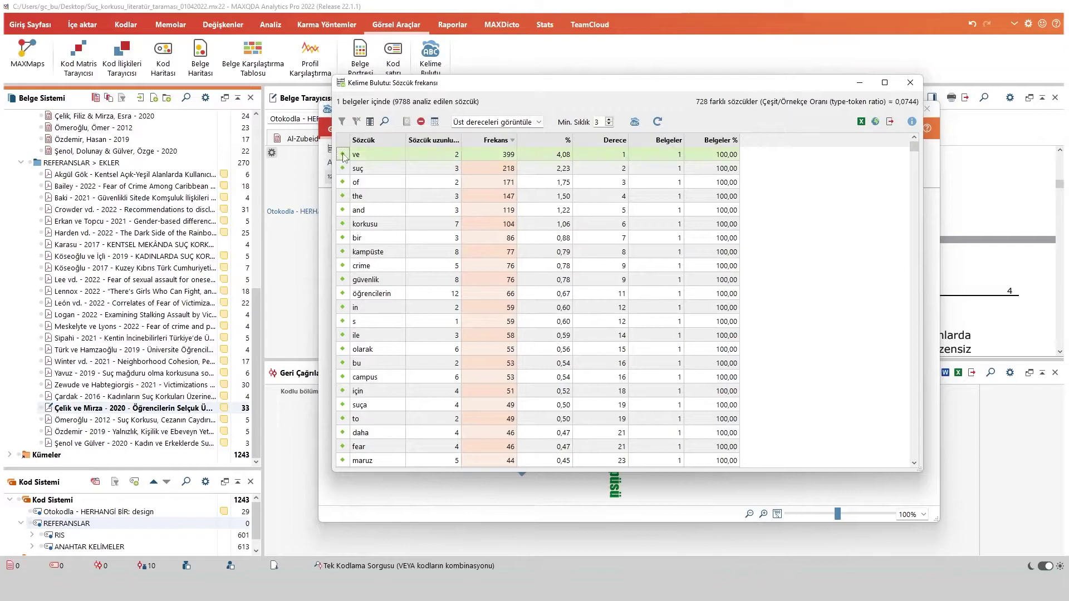
{"action": "left_click", "coordinate": [343, 182]}
{"action": "left_click", "coordinate": [342, 196]}
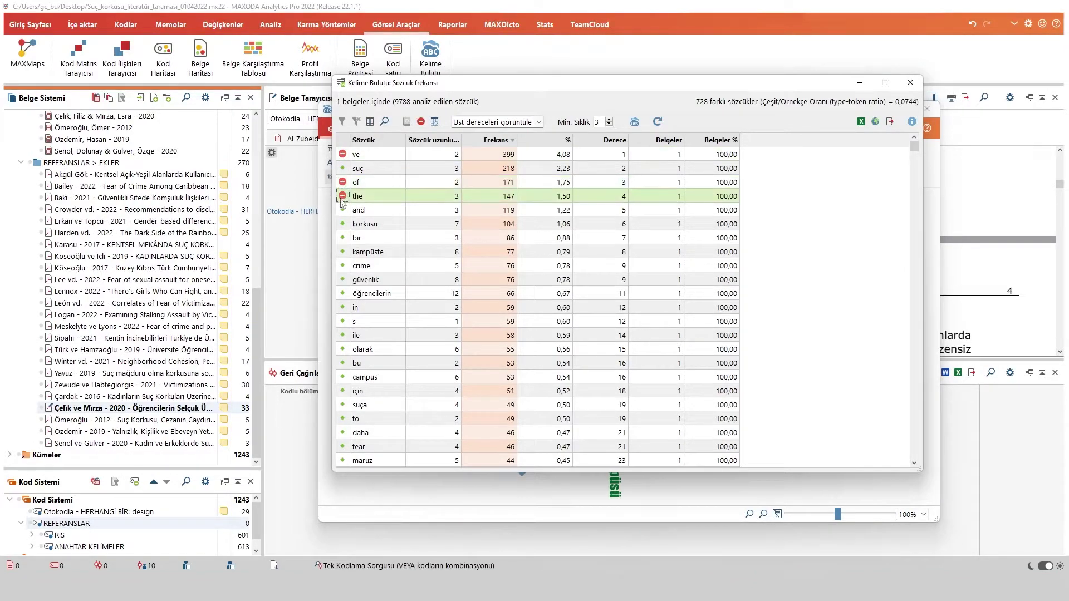
{"action": "left_click", "coordinate": [342, 210]}
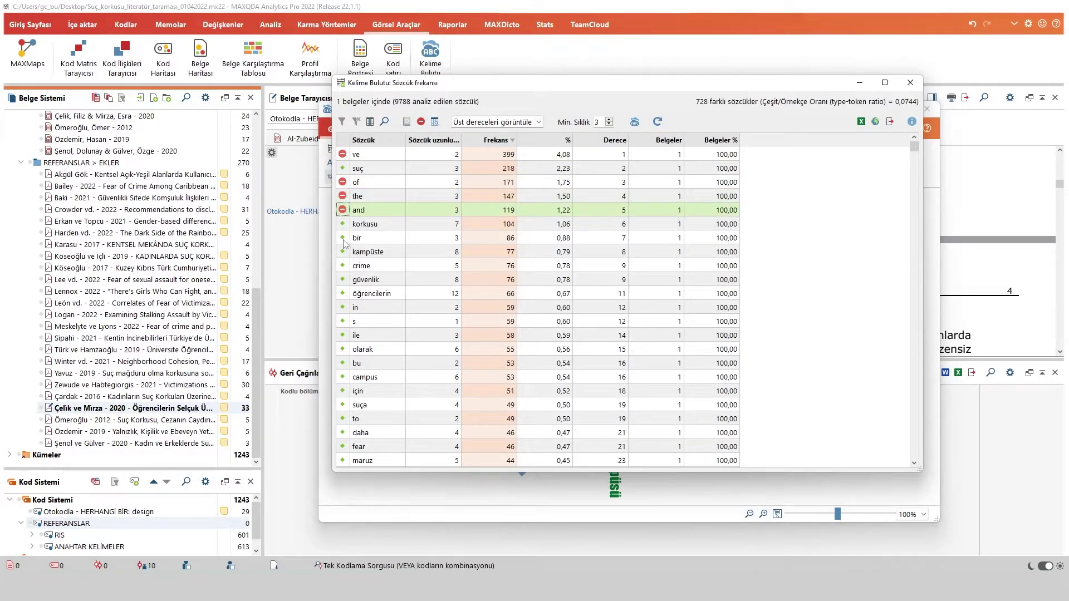
{"action": "left_click", "coordinate": [342, 308]}
{"action": "left_click", "coordinate": [343, 321]}
{"action": "left_click", "coordinate": [343, 335]}
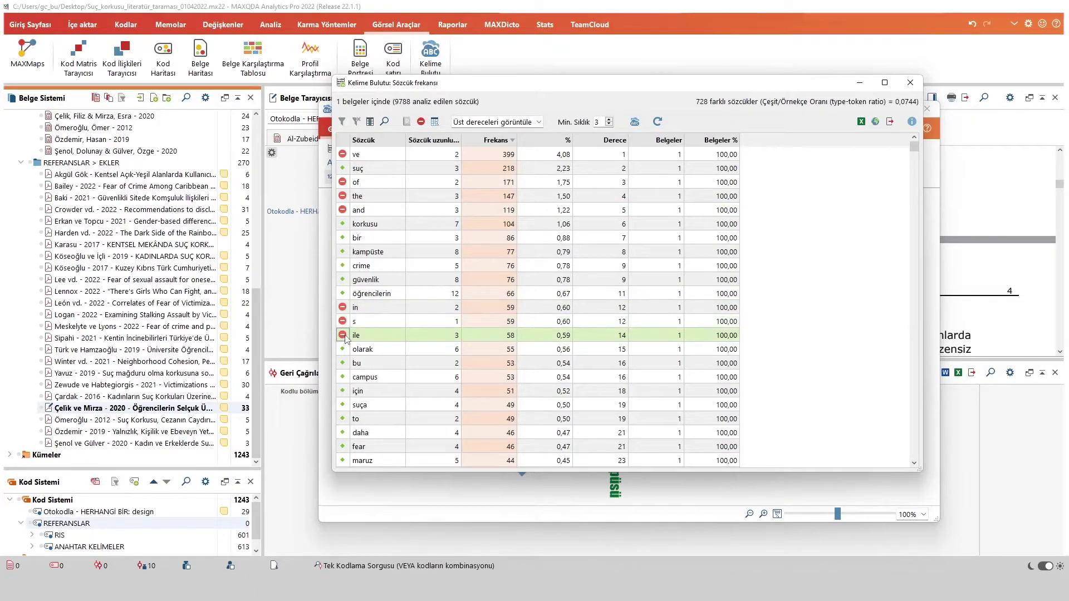
{"action": "left_click", "coordinate": [342, 363]}
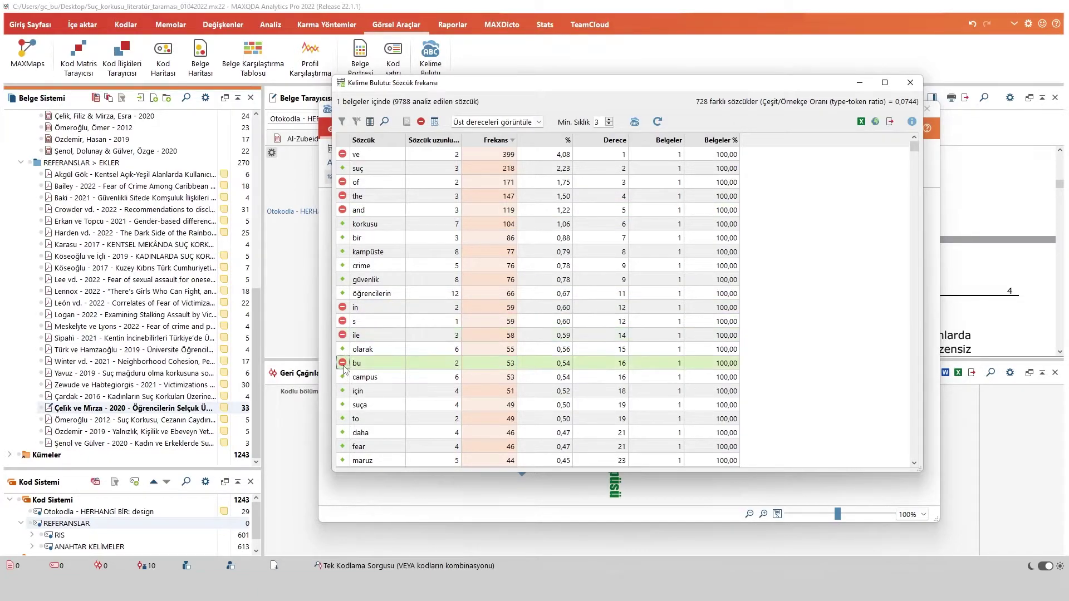
{"action": "left_click", "coordinate": [634, 122]}
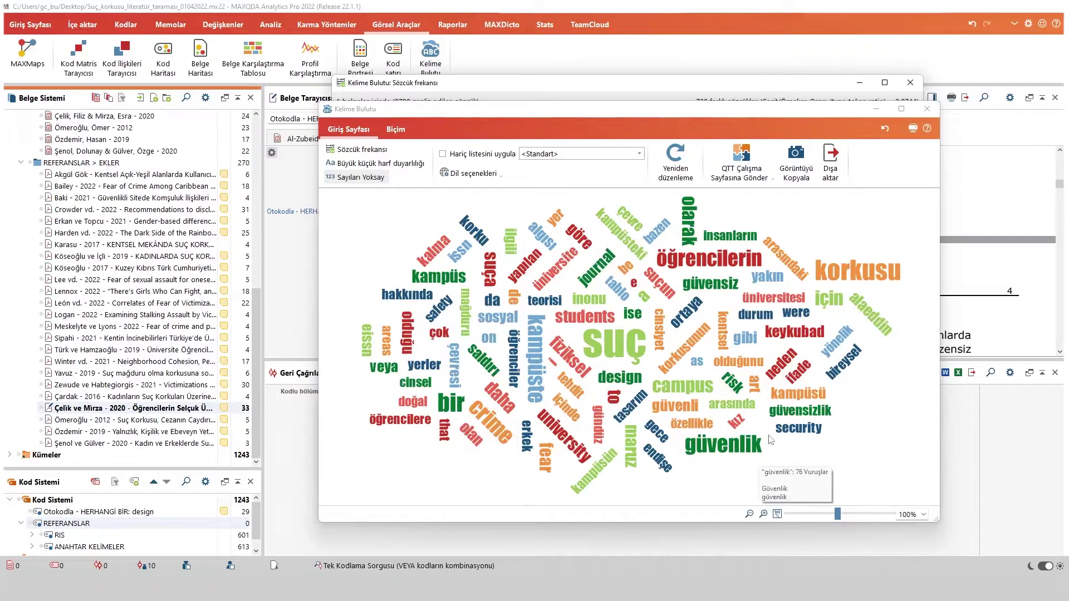
Check the options offered for the words "e" and "ise" in the word cloud, and close the word cloud and word frequency windows
{"action": "left_click", "coordinate": [634, 286]}
{"action": "right_click", "coordinate": [634, 287]}
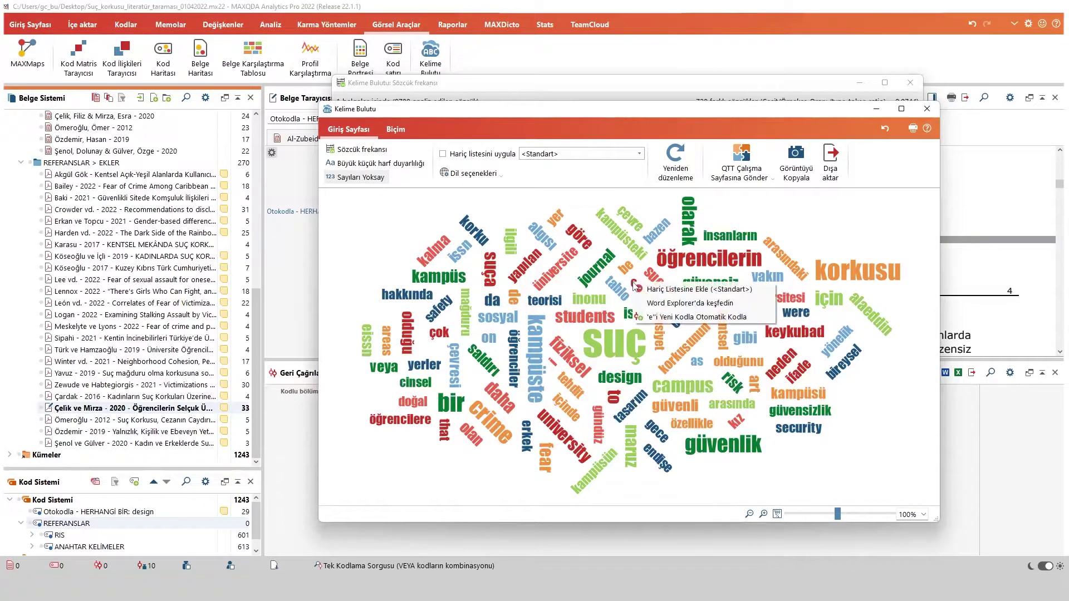
{"action": "right_click", "coordinate": [652, 309]}
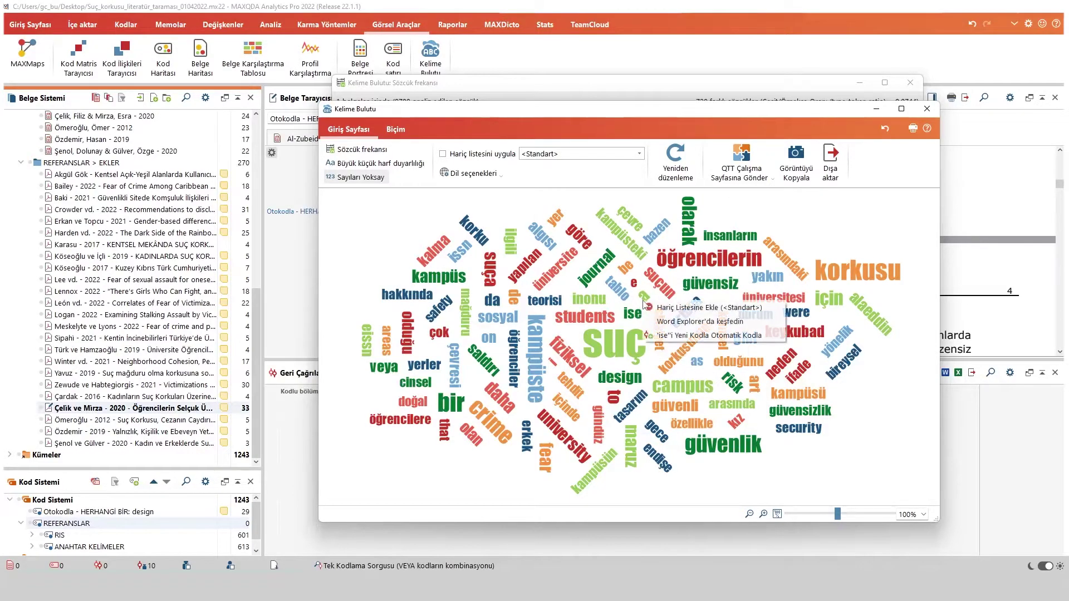
{"action": "left_click", "coordinate": [652, 308]}
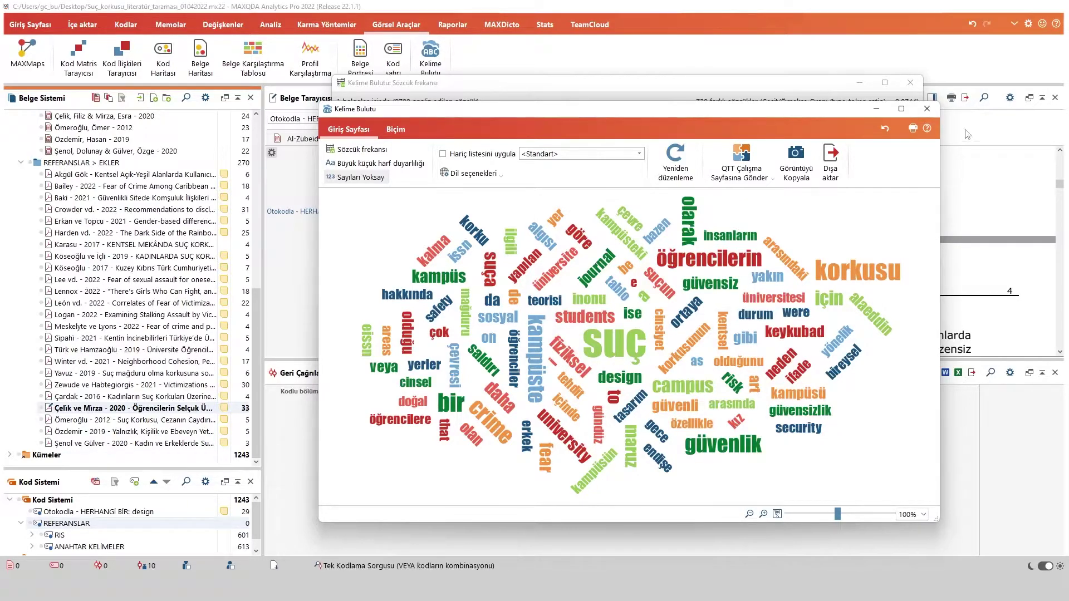
{"action": "left_click", "coordinate": [927, 109]}
{"action": "left_click", "coordinate": [911, 83]}
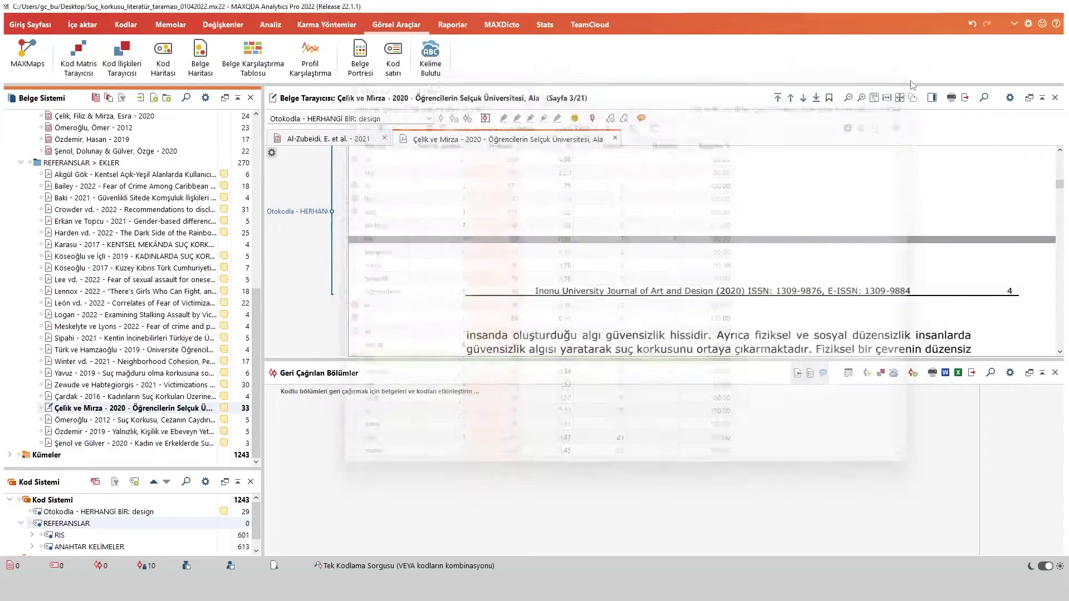
Collapse the REFERANSLAR > EKLER group, open the 2018 reference on "Kentsel Açık-Yeşil Alanlarda" and review its abstract
{"action": "left_click", "coordinate": [21, 163]}
{"action": "scroll", "coordinate": [111, 223], "scroll_direction": "up", "scroll_amount": 5}
{"action": "double_click", "coordinate": [83, 139]}
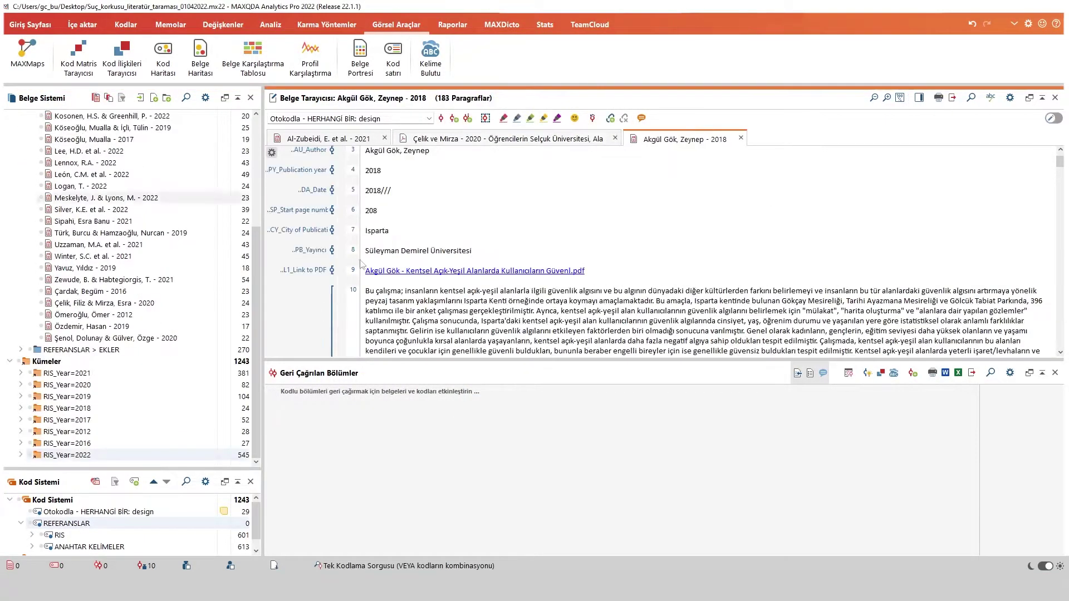
{"action": "scroll", "coordinate": [360, 263], "scroll_direction": "down", "scroll_amount": 3}
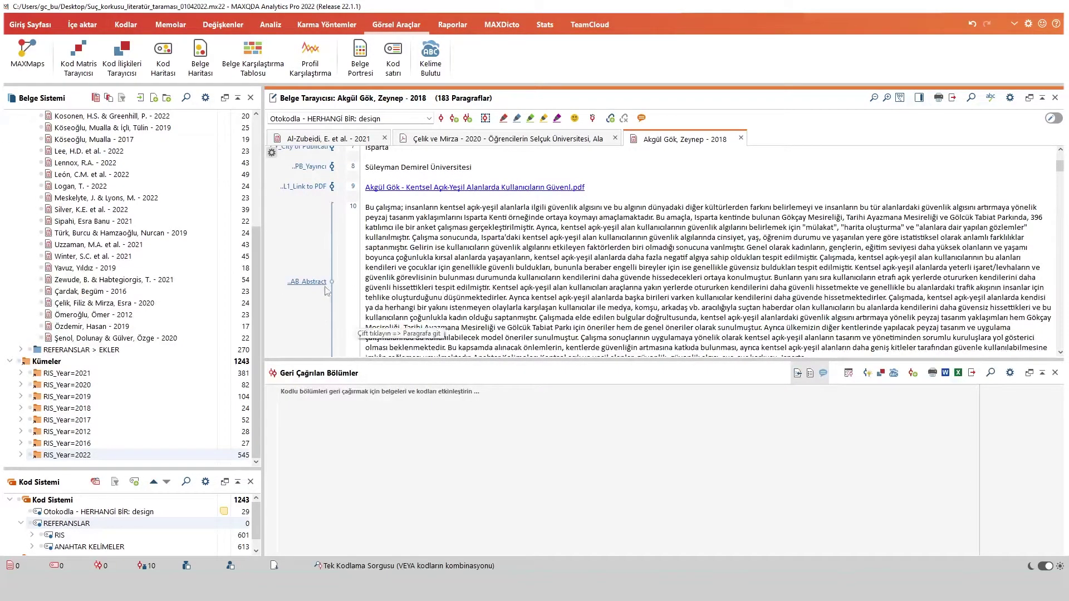
Enlarge the code system area, expand the REFERANSLAR > RIS codes and rename the AB_Abstract code as Özet_1
{"action": "left_click_drag", "start_coordinate": [144, 471], "coordinate": [134, 232]}
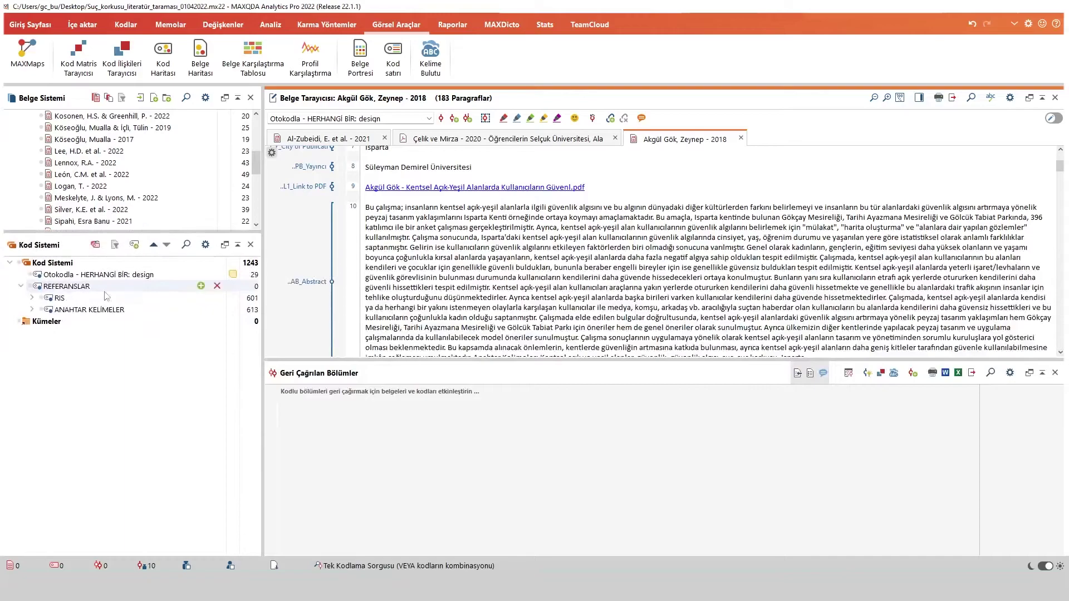
{"action": "left_click", "coordinate": [32, 298]}
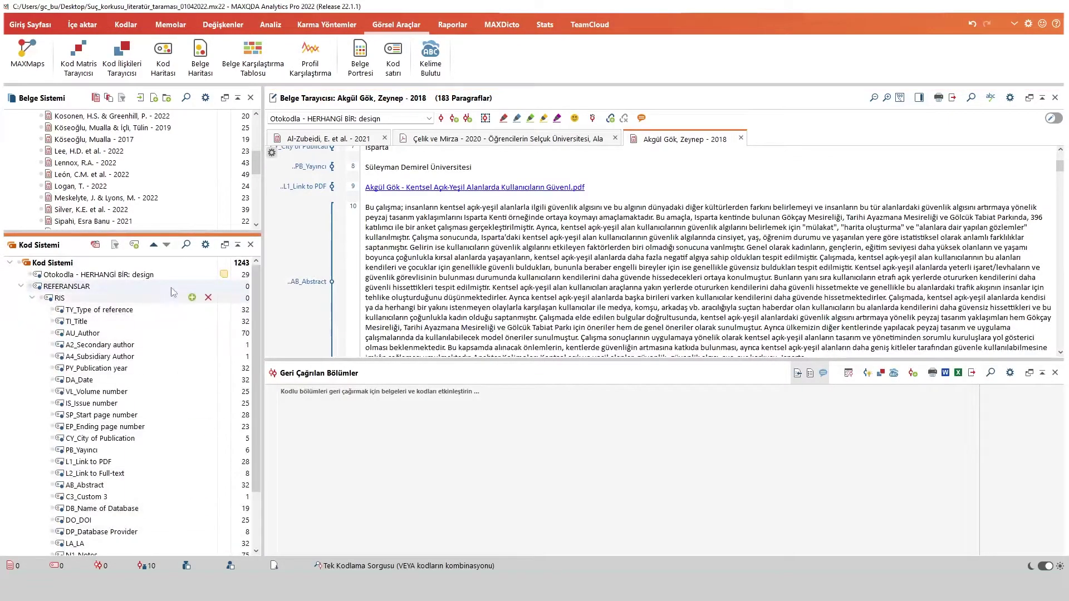
{"action": "scroll", "coordinate": [95, 417], "scroll_direction": "down", "scroll_amount": 1}
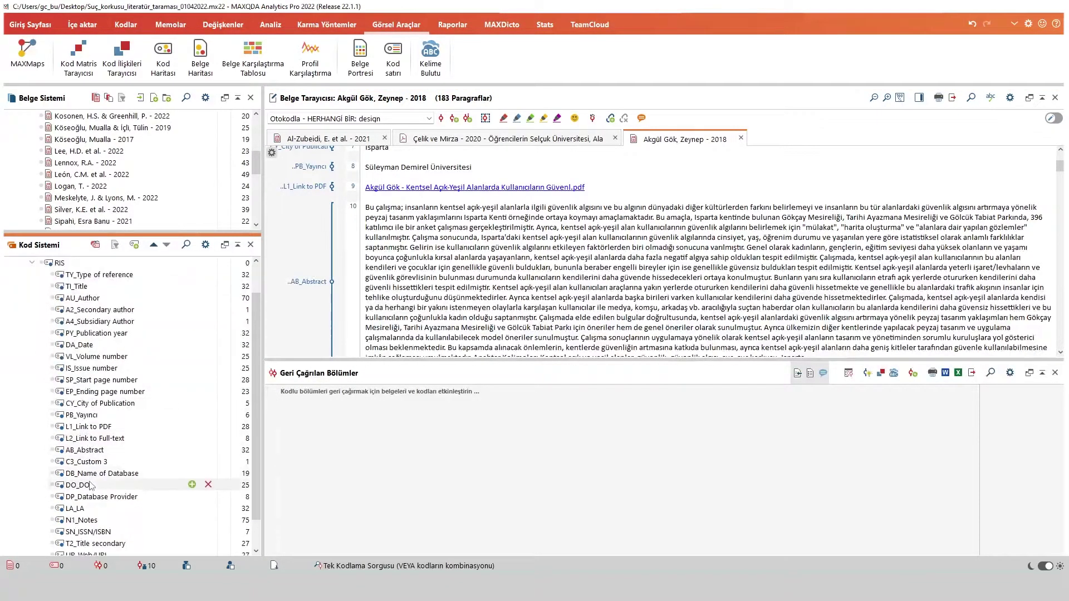
{"action": "left_click", "coordinate": [86, 451]}
{"action": "left_click", "coordinate": [92, 451]}
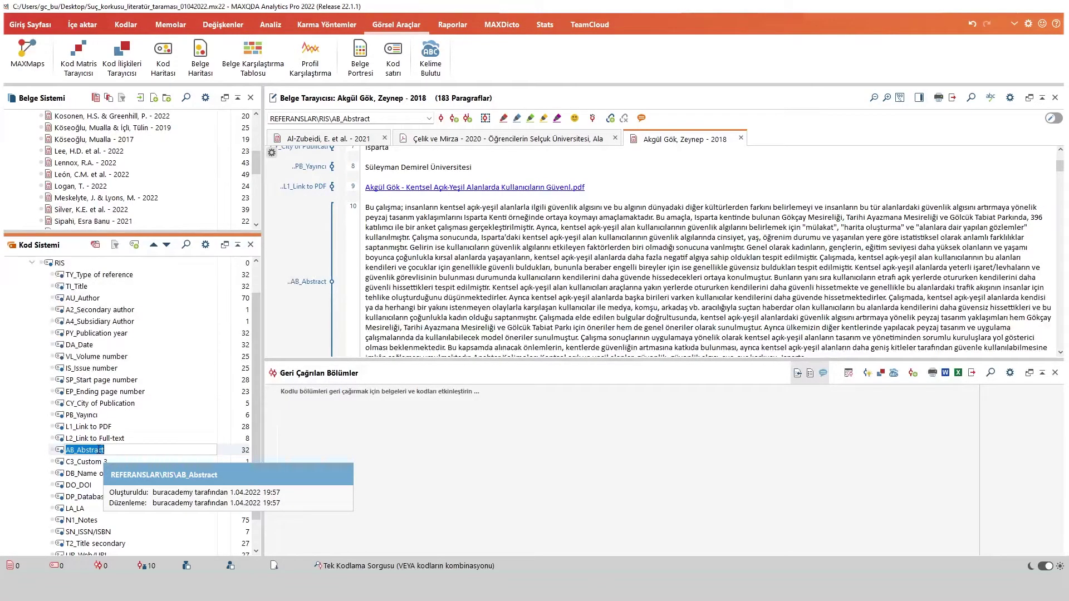
{"action": "type", "text": "Özet_1"}
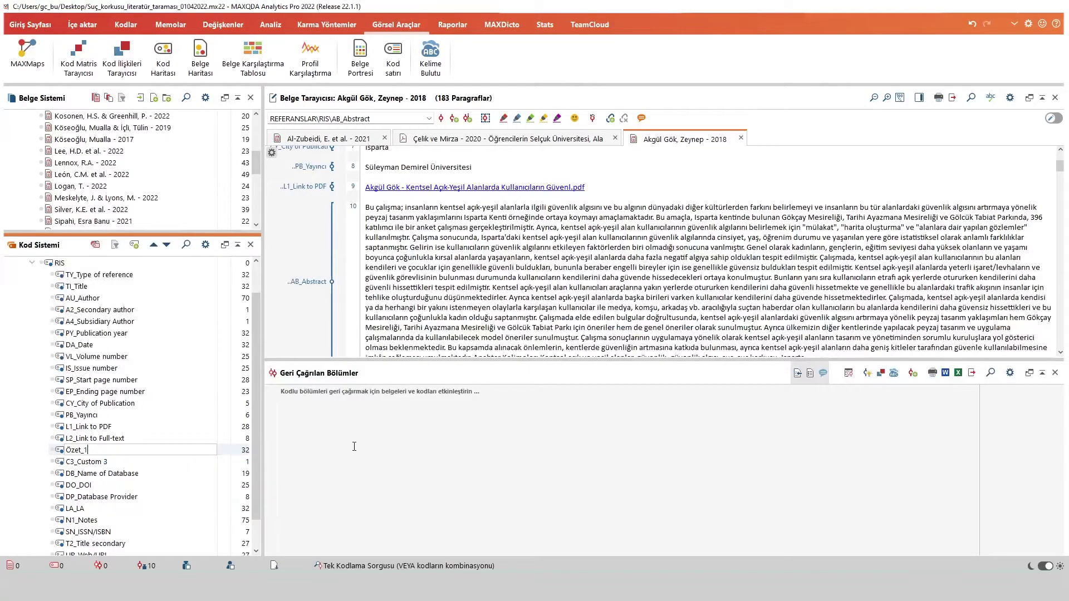
{"action": "key", "text": "Return"}
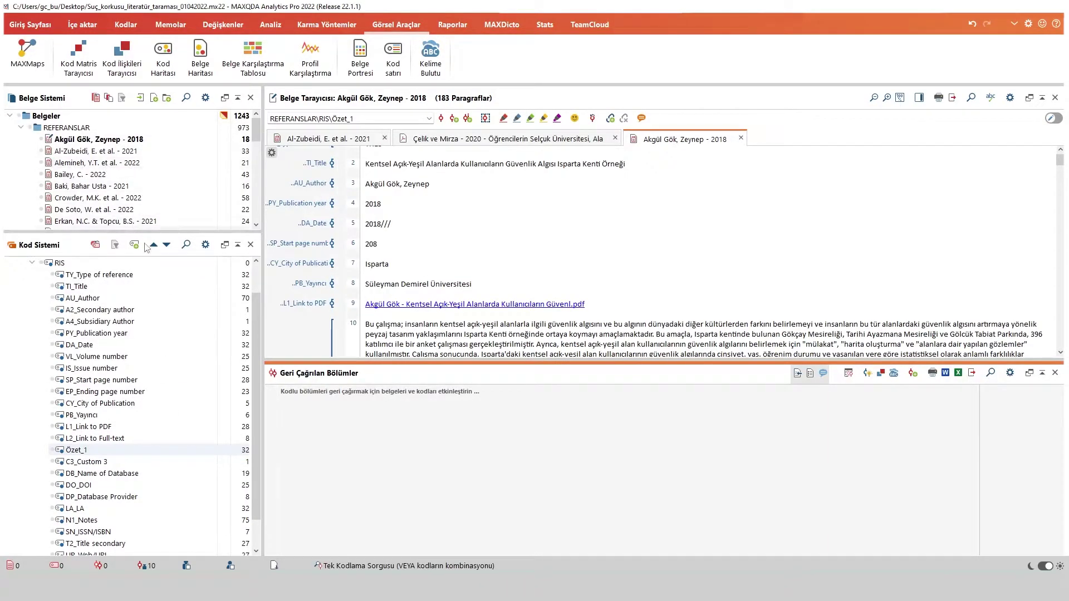
Activate the Özet_1 code and the whole REFERANSLAR document group to retrieve their coded abstracts, and look through the activated documents
{"action": "scroll", "coordinate": [541, 317], "scroll_direction": "down", "scroll_amount": 3}
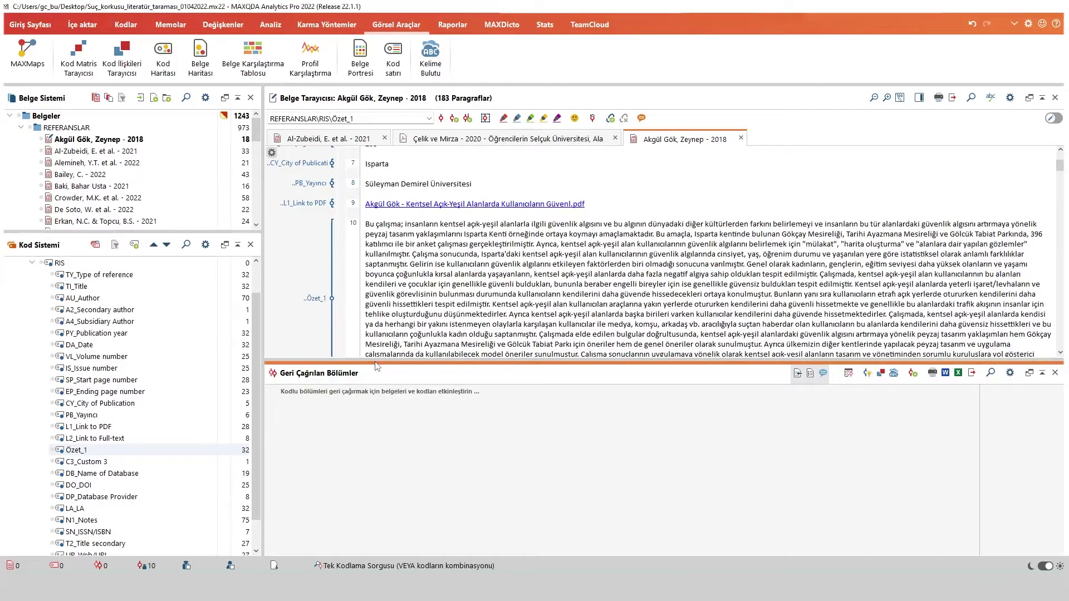
{"action": "left_click", "coordinate": [54, 451]}
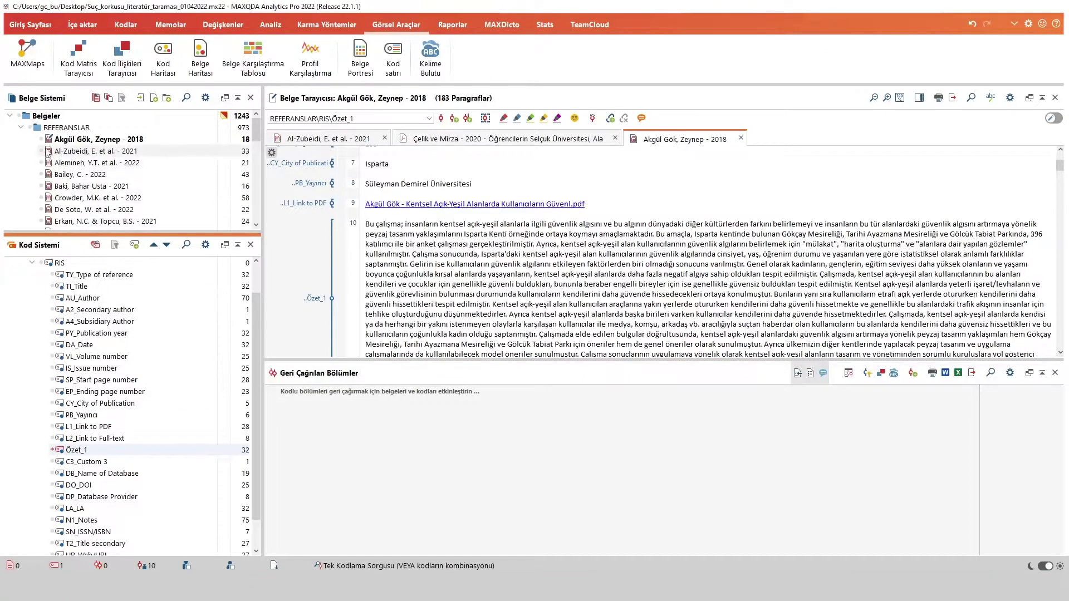
{"action": "left_click", "coordinate": [31, 128]}
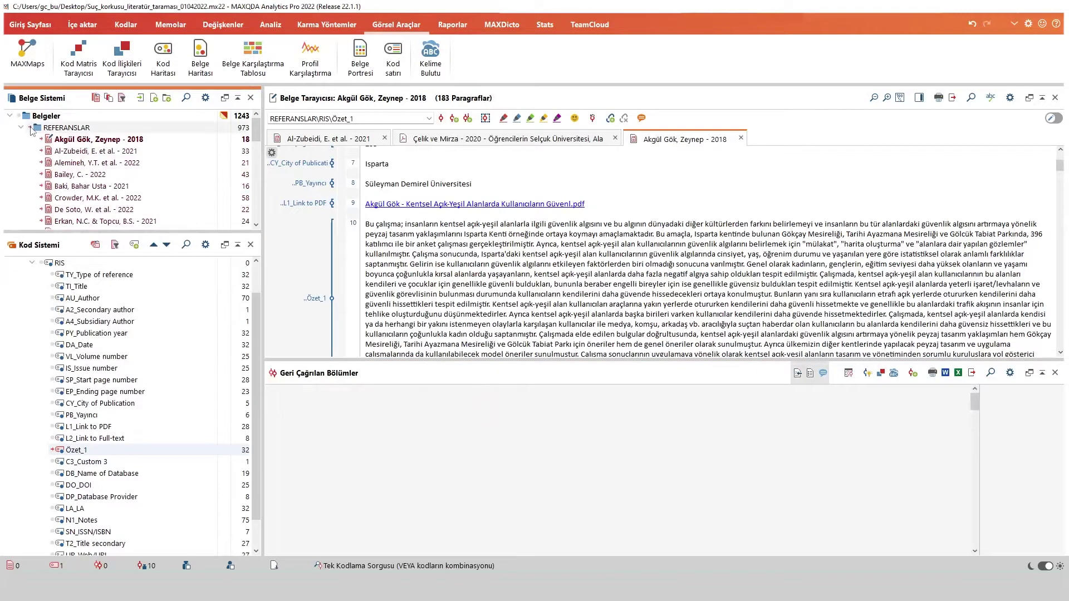
{"action": "scroll", "coordinate": [56, 192], "scroll_direction": "down", "scroll_amount": 10}
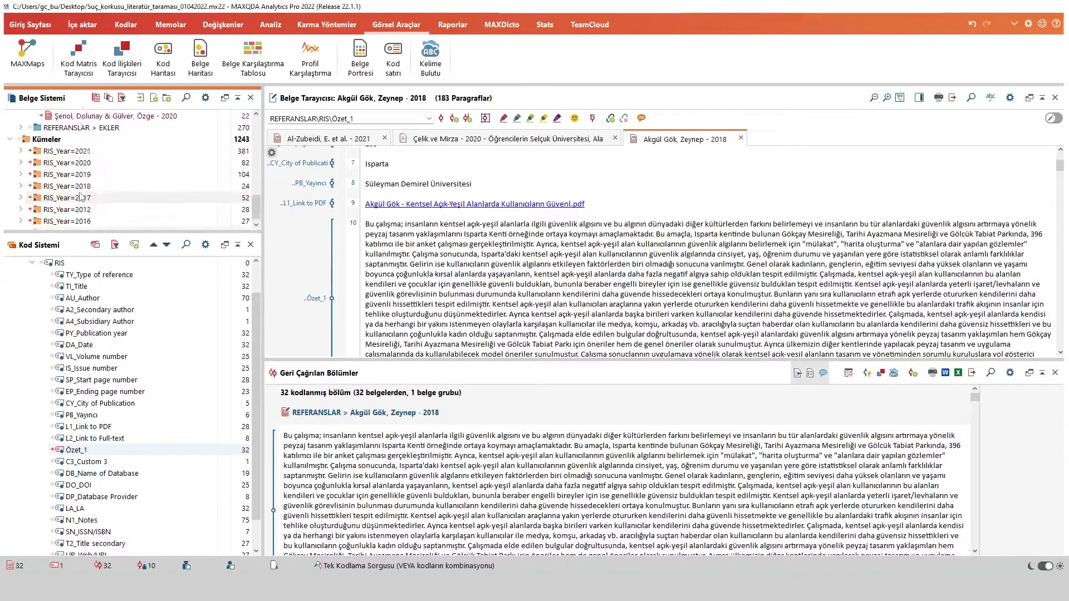
{"action": "left_click", "coordinate": [20, 221]}
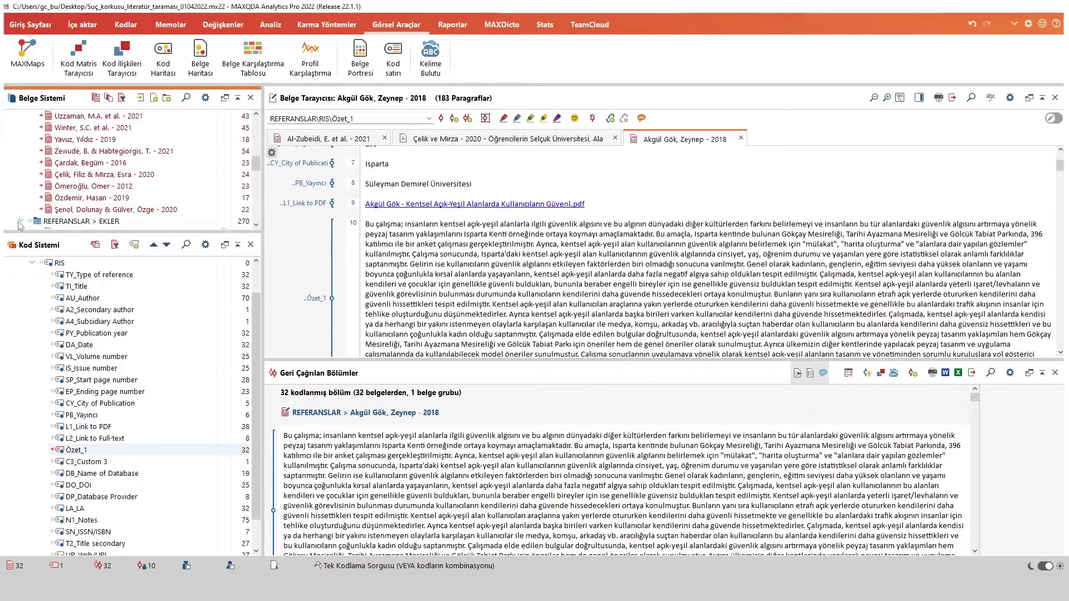
Collapse the REFERANSLAR > EKLER group, enlarge the retrieved segments area, and create a word cloud from the retrieved Özet_1 segments
{"action": "scroll", "coordinate": [107, 186], "scroll_direction": "down", "scroll_amount": 3}
{"action": "scroll", "coordinate": [107, 186], "scroll_direction": "up", "scroll_amount": 3}
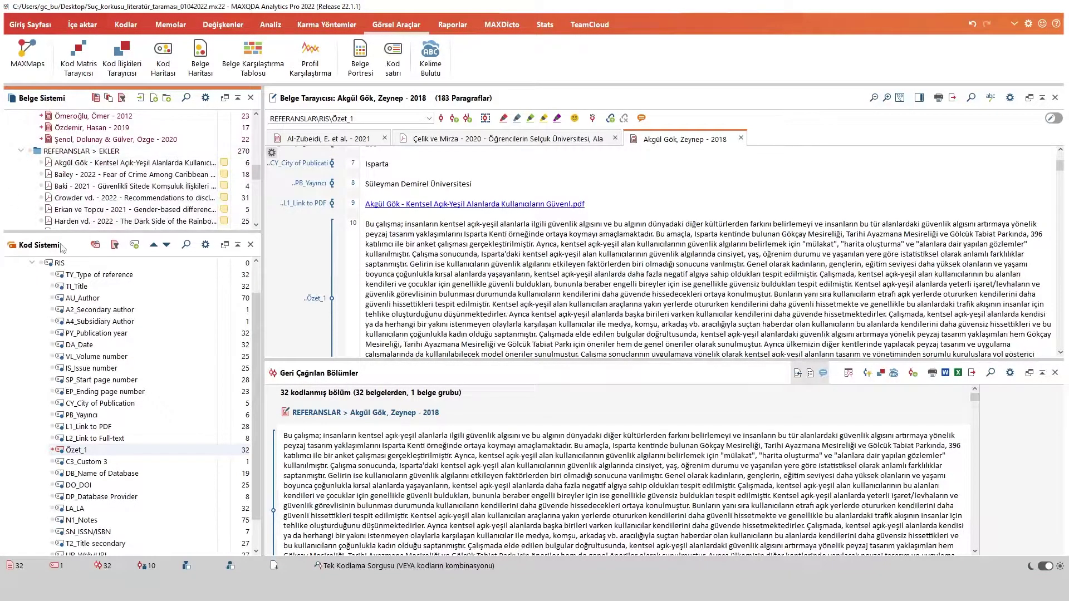
{"action": "left_click", "coordinate": [21, 151]}
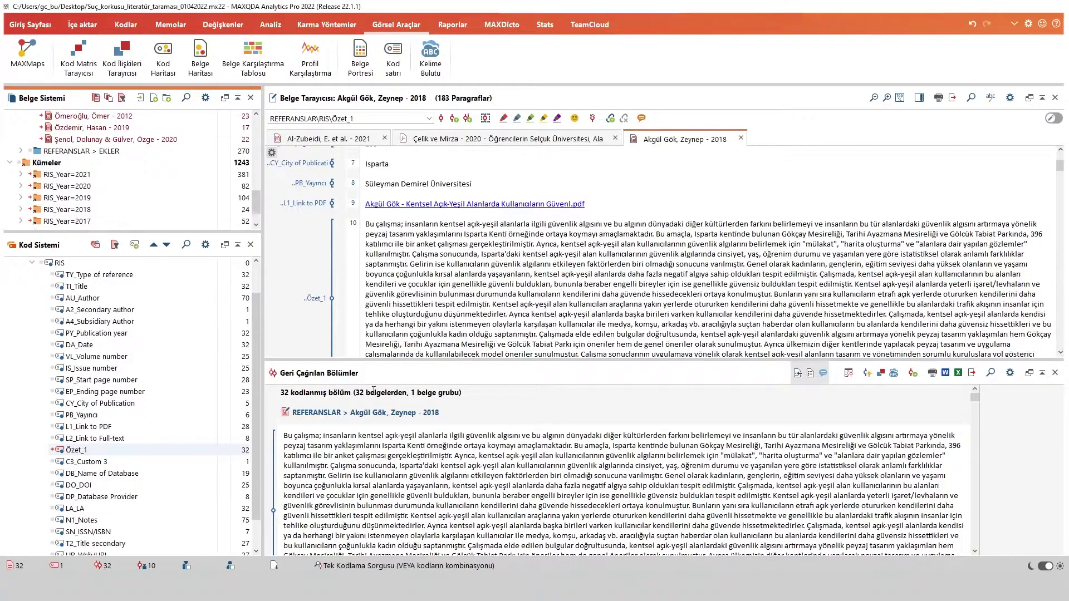
{"action": "left_click_drag", "start_coordinate": [415, 360], "coordinate": [418, 212]}
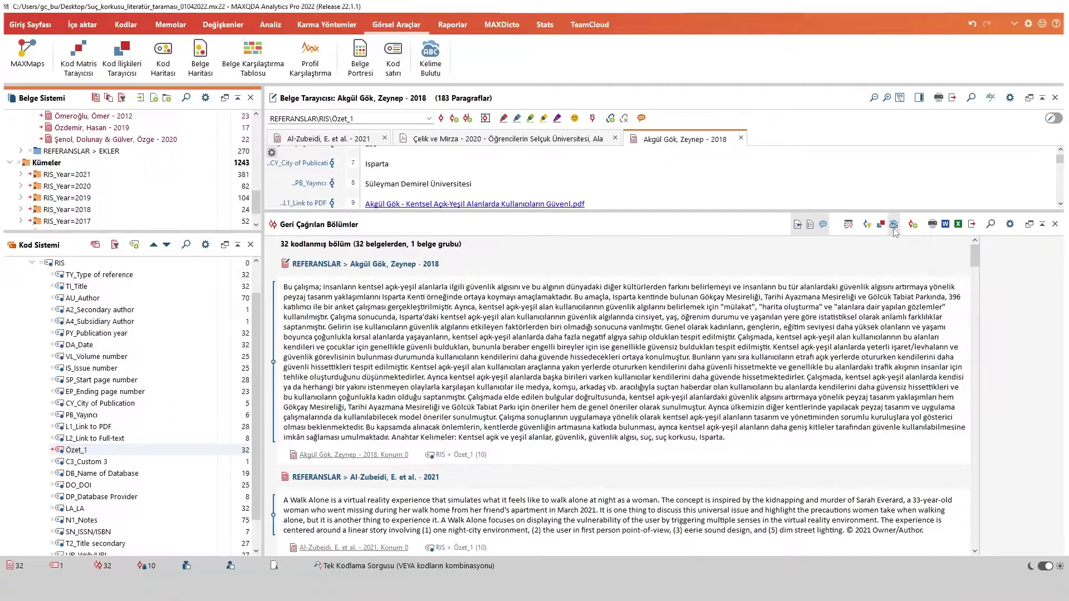
{"action": "left_click", "coordinate": [894, 225]}
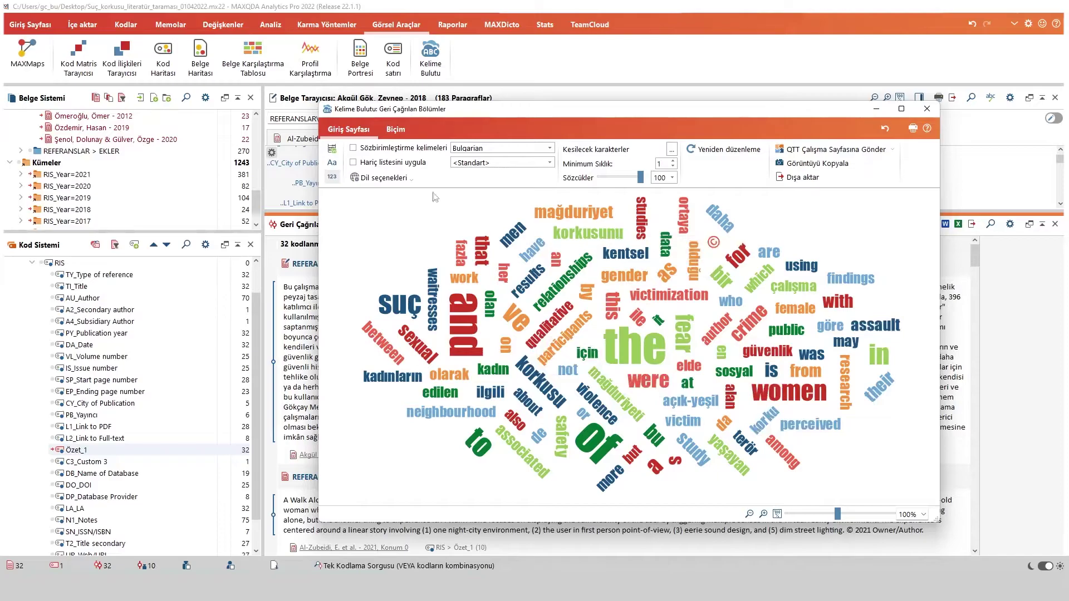
In the word cloud's word frequency list, exclude the words the, of, and, to, ve, in, a, for, were and s
{"action": "mouse_move", "coordinate": [620, 257]}
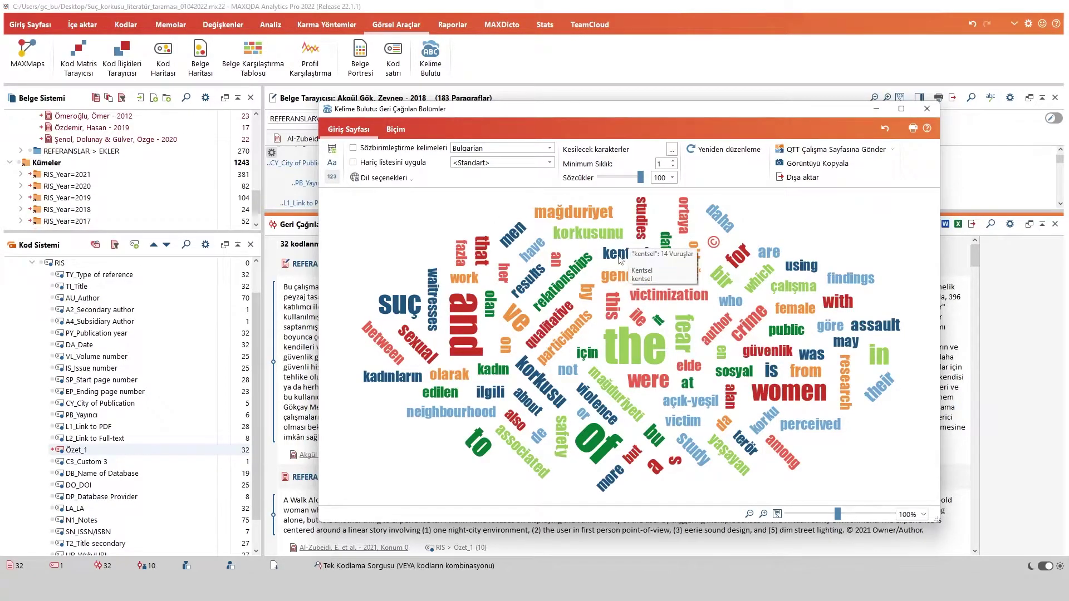
{"action": "left_click", "coordinate": [332, 151]}
{"action": "left_click", "coordinate": [342, 154]}
{"action": "left_click", "coordinate": [342, 168]}
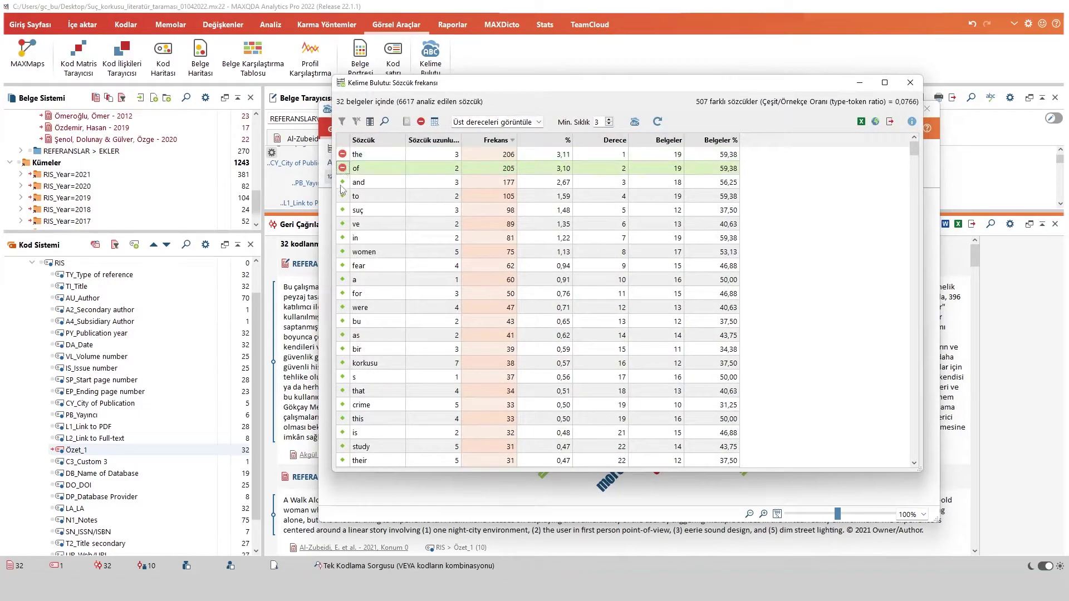
{"action": "left_click", "coordinate": [342, 182]}
{"action": "left_click", "coordinate": [342, 196]}
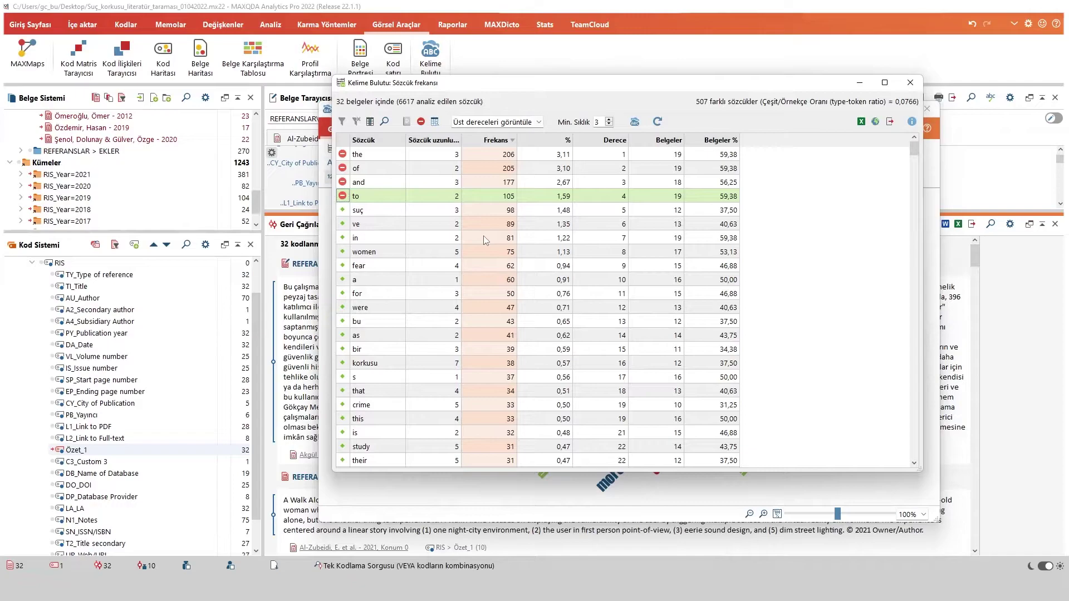
{"action": "left_click", "coordinate": [341, 226]}
{"action": "left_click", "coordinate": [342, 238]}
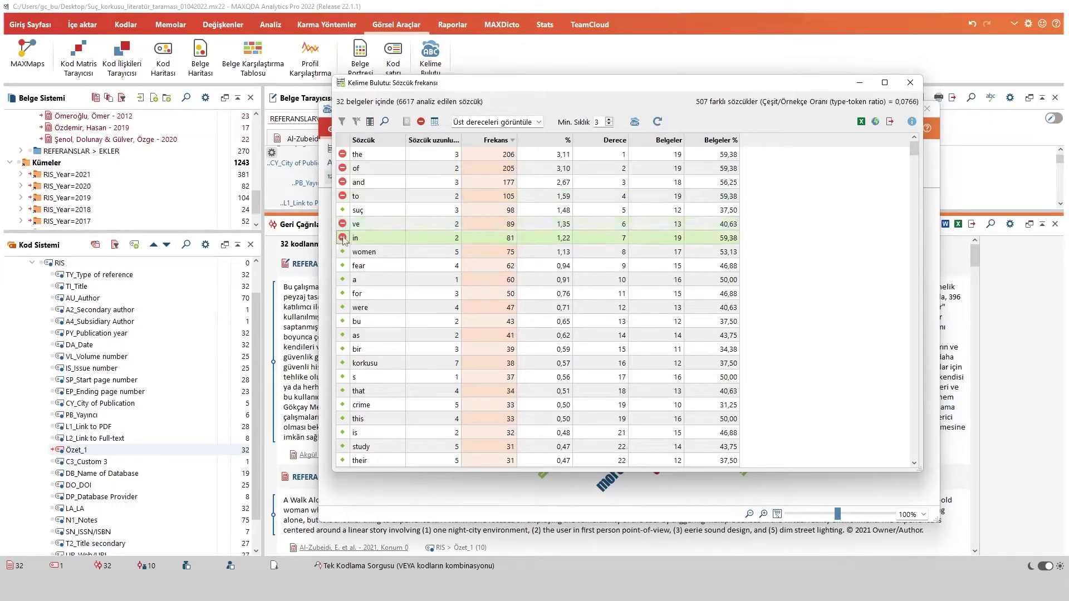
{"action": "left_click", "coordinate": [342, 280]}
{"action": "left_click", "coordinate": [343, 293]}
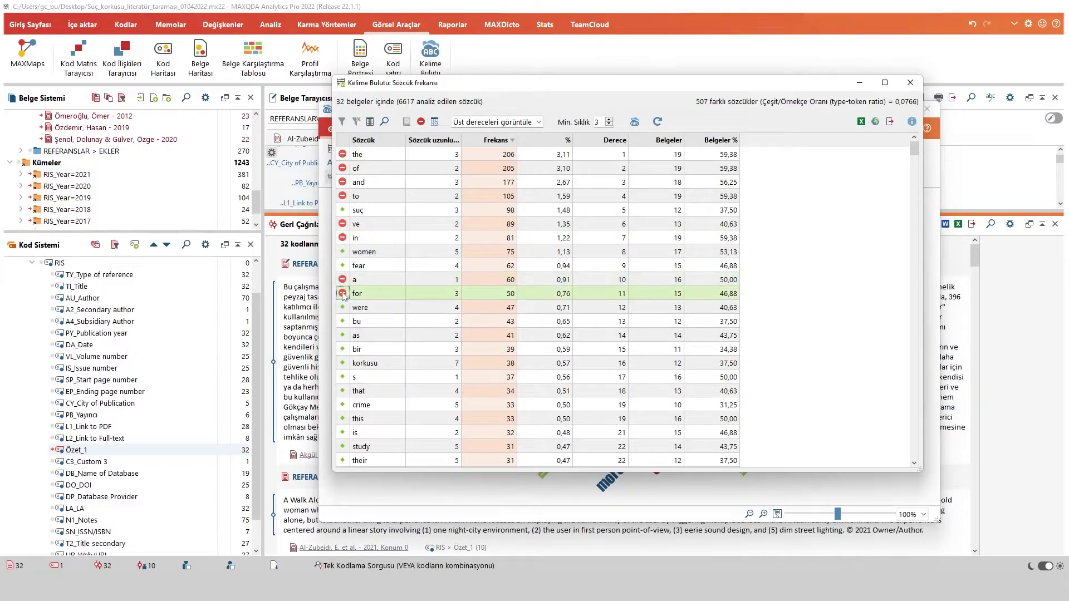
{"action": "left_click", "coordinate": [342, 307]}
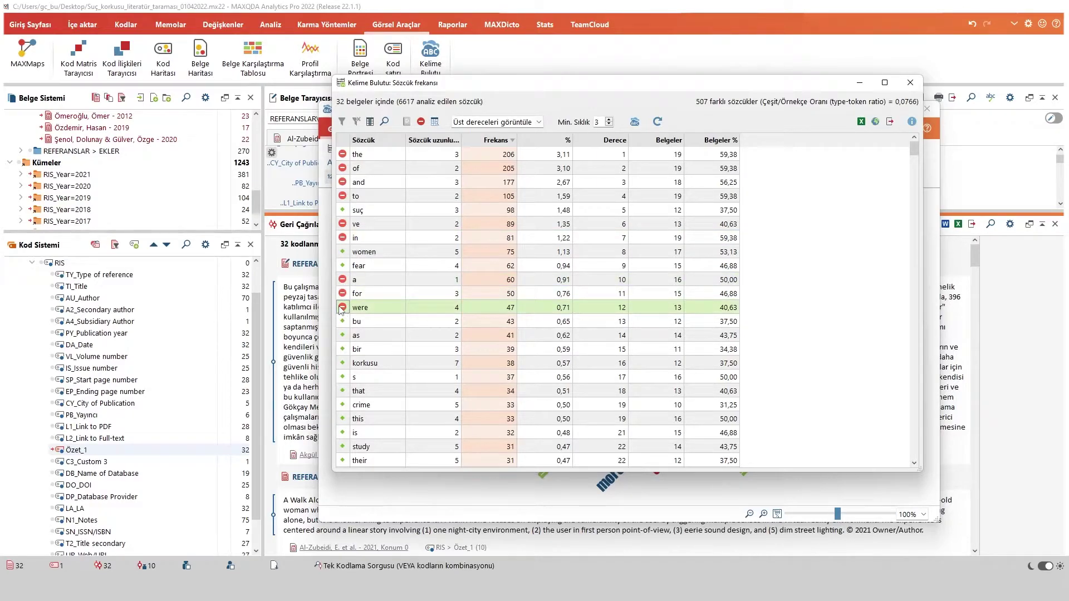
{"action": "left_click", "coordinate": [343, 377]}
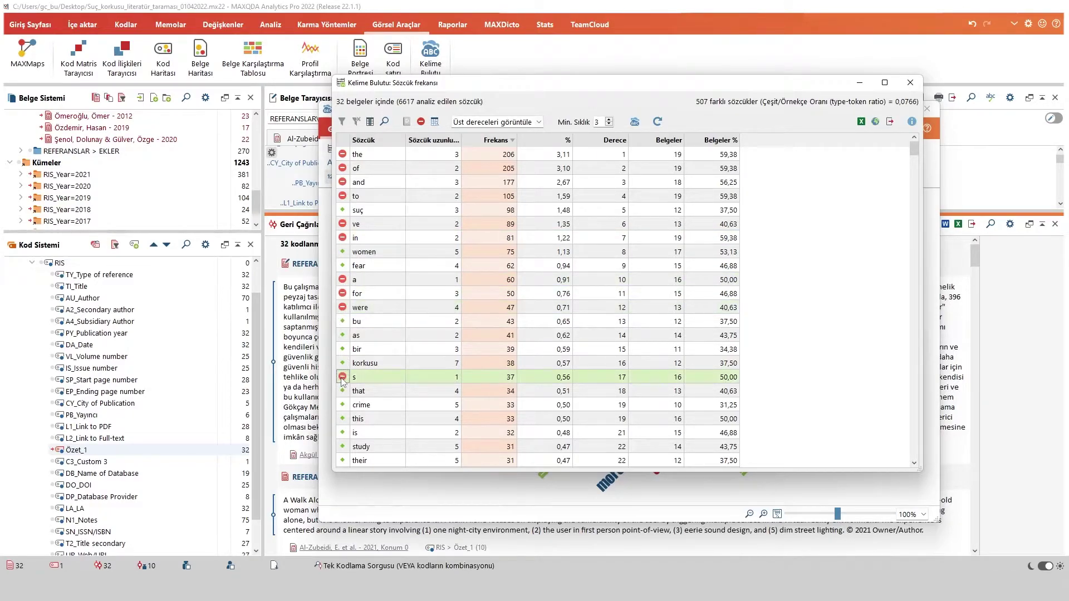
Display the word cloud without the excluded words, and close the word cloud and the frequency list
{"action": "left_click", "coordinate": [635, 123]}
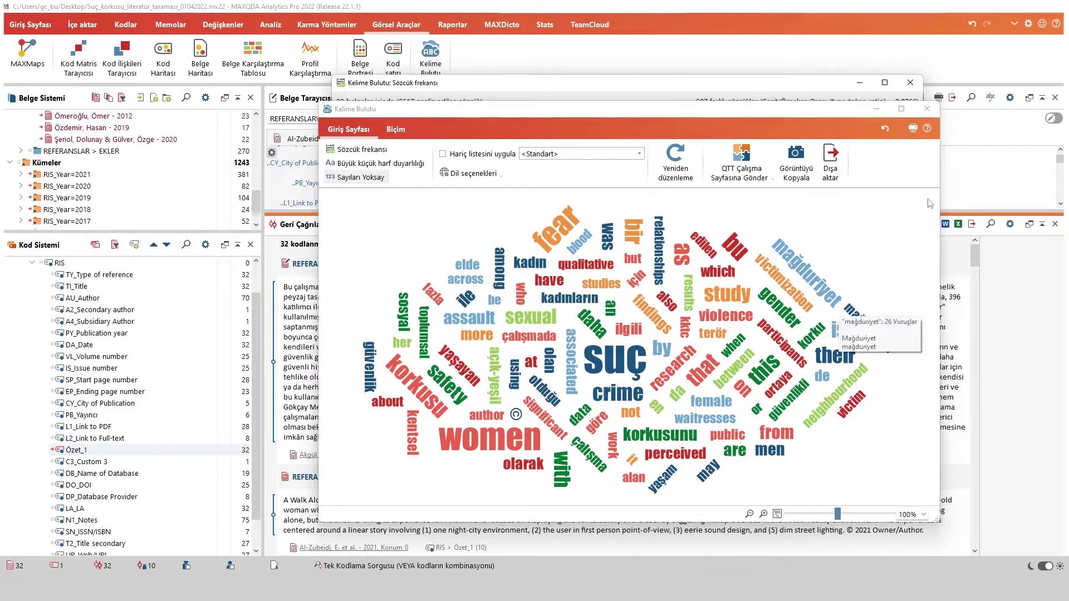
{"action": "left_click", "coordinate": [934, 115]}
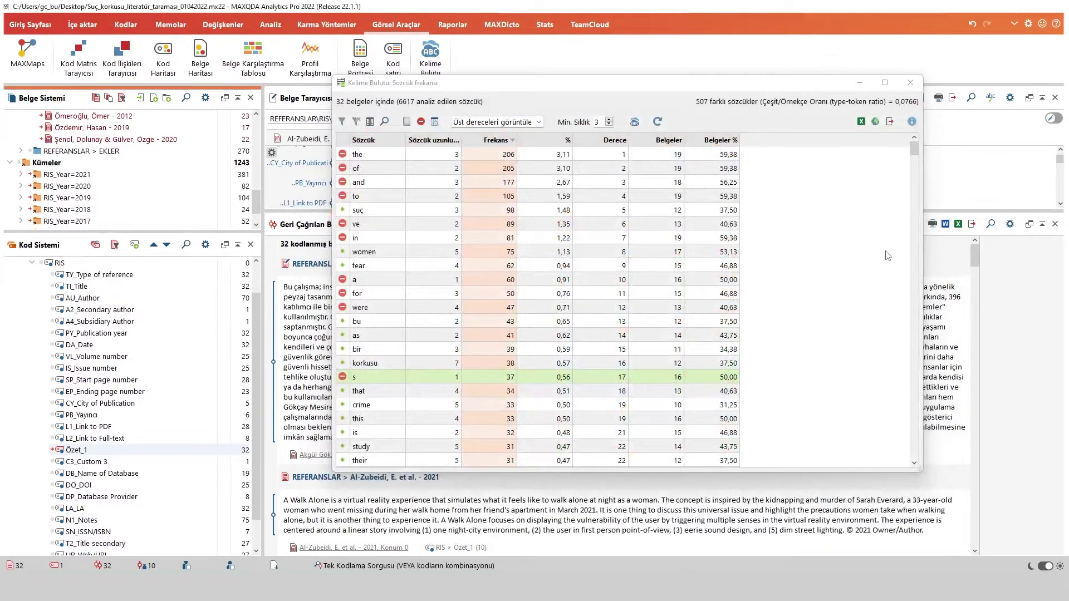
{"action": "left_click", "coordinate": [910, 83]}
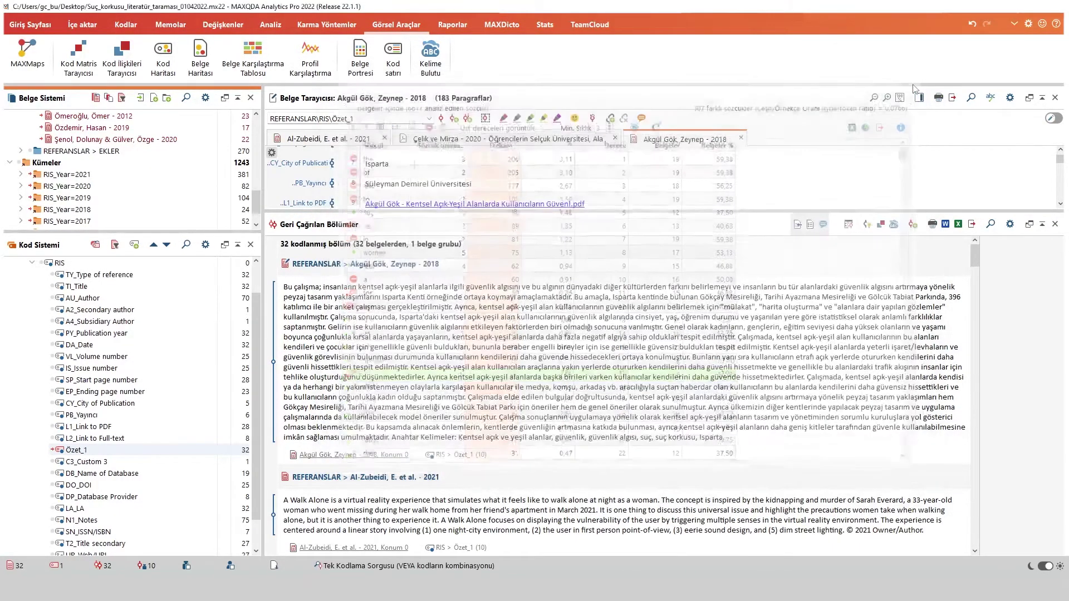
Enlarge the document browser and document list areas, and deactivate and collapse the REFERANSLAR document group
{"action": "left_click_drag", "start_coordinate": [437, 212], "coordinate": [448, 368]}
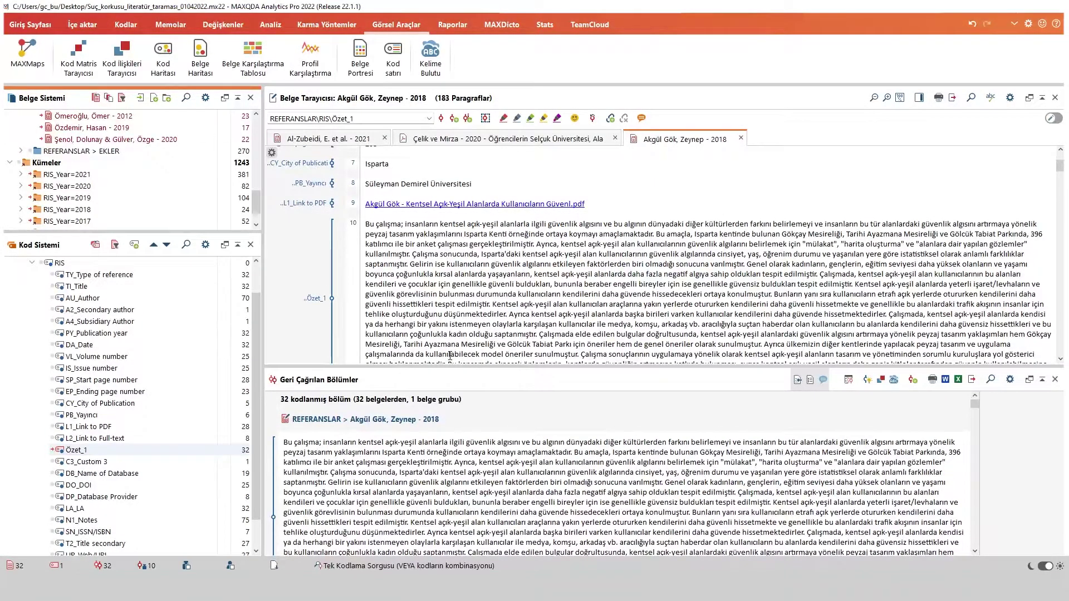
{"action": "left_click_drag", "start_coordinate": [111, 233], "coordinate": [111, 354]}
{"action": "scroll", "coordinate": [61, 234], "scroll_direction": "up", "scroll_amount": 8}
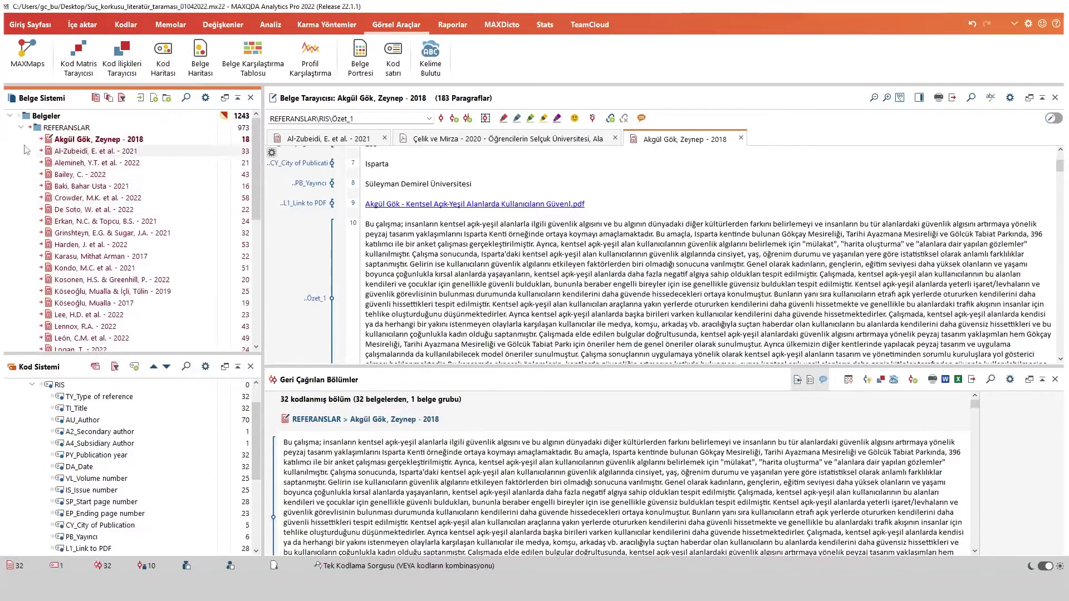
{"action": "left_click", "coordinate": [29, 128]}
{"action": "left_click", "coordinate": [29, 128]}
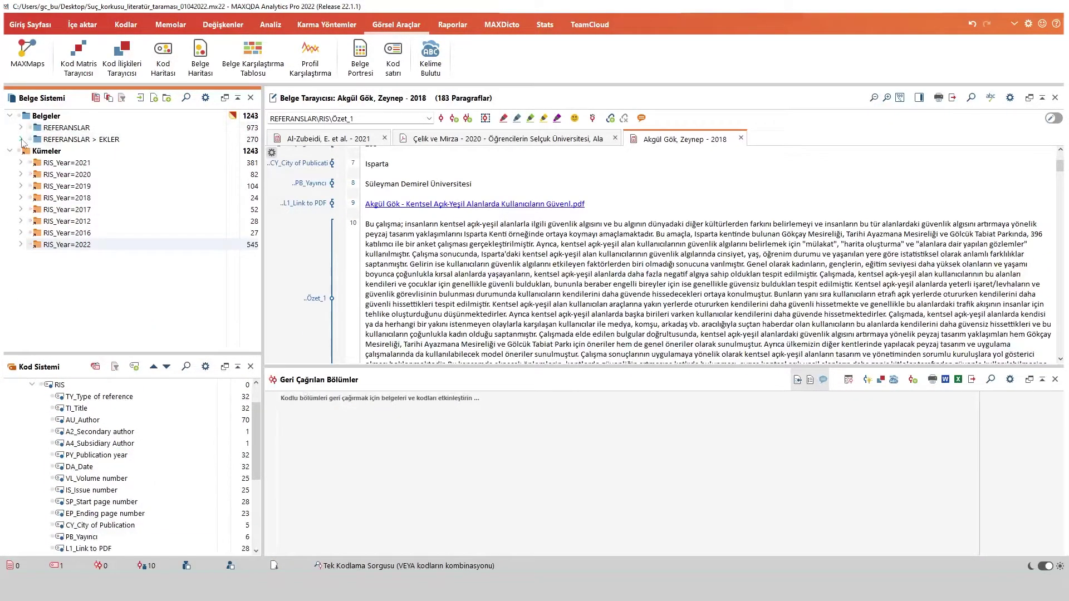
Expand and activate the REFERANSLAR > EKLER document group, and deactivate the Özet_1 code with the code tree collapsed
{"action": "left_click", "coordinate": [22, 140]}
{"action": "left_click", "coordinate": [29, 140]}
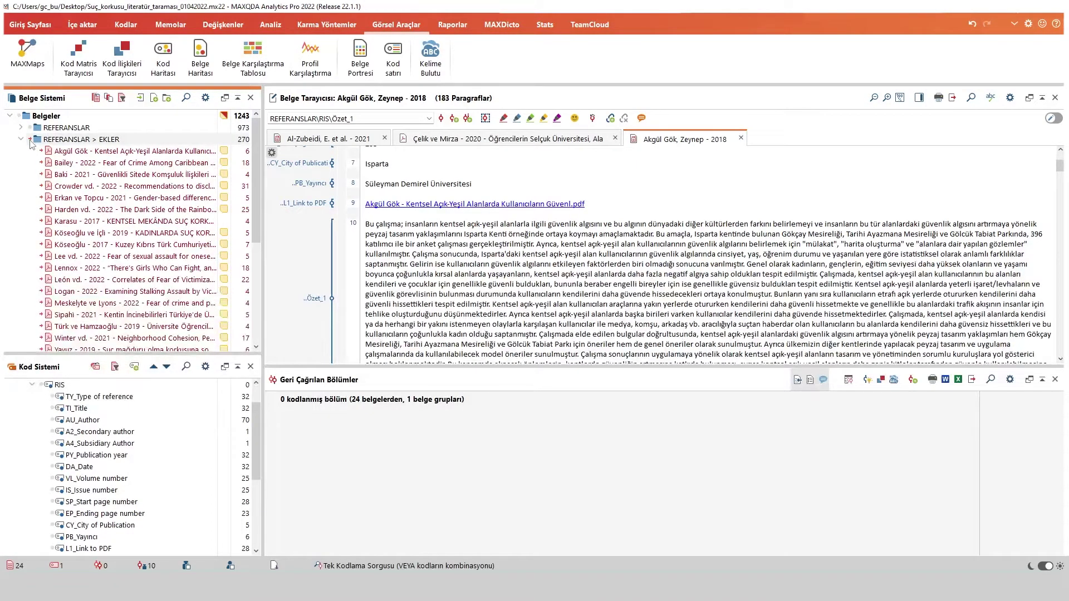
{"action": "left_click", "coordinate": [32, 385]}
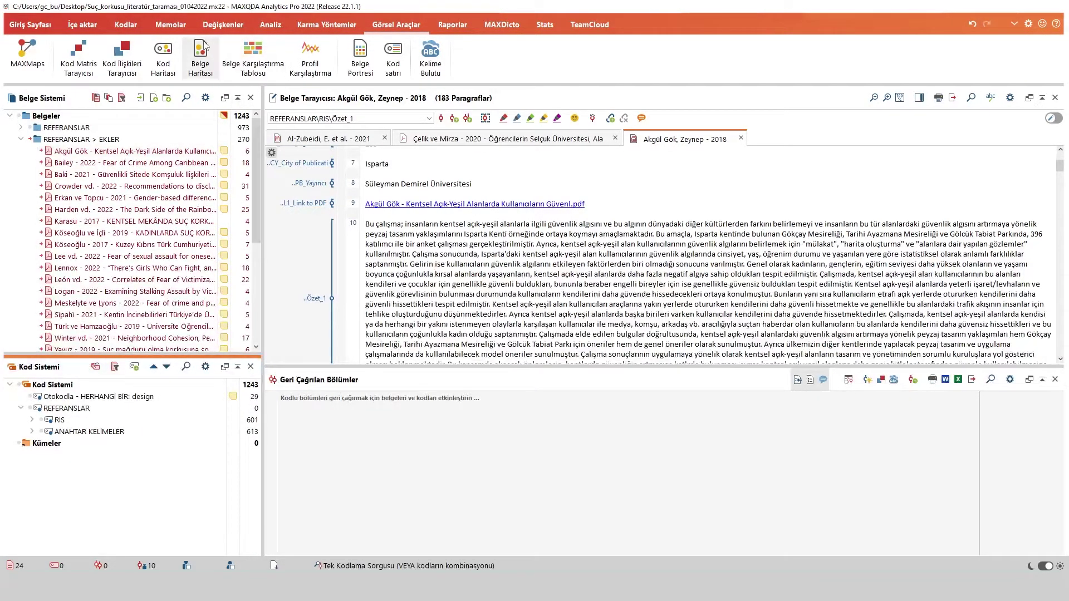
Set up a text search and autocode query with the search terms tasarım and design
{"action": "left_click", "coordinate": [270, 26]}
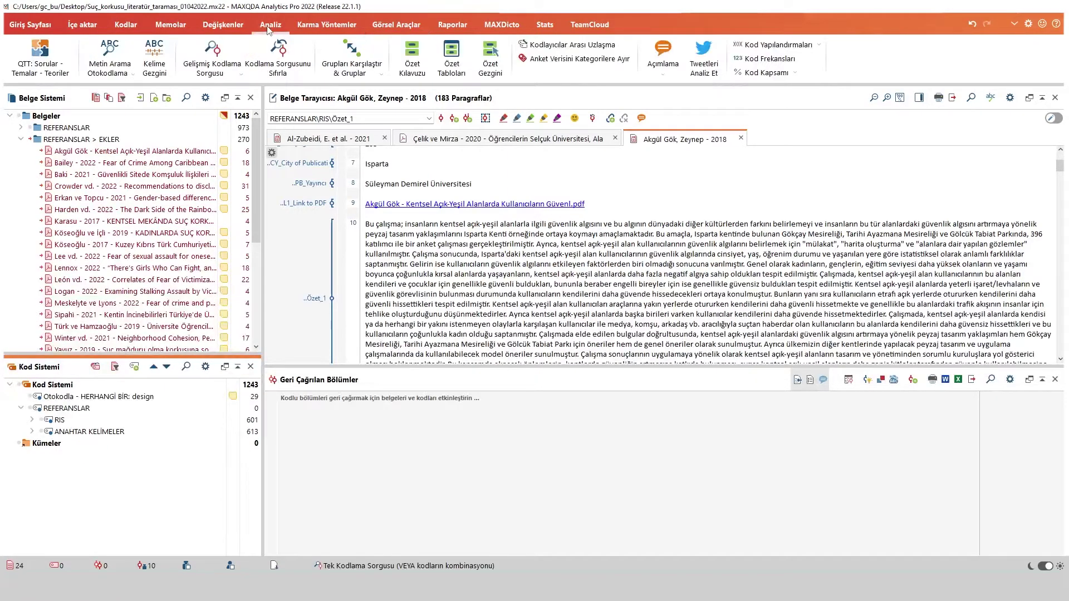
{"action": "left_click", "coordinate": [111, 54]}
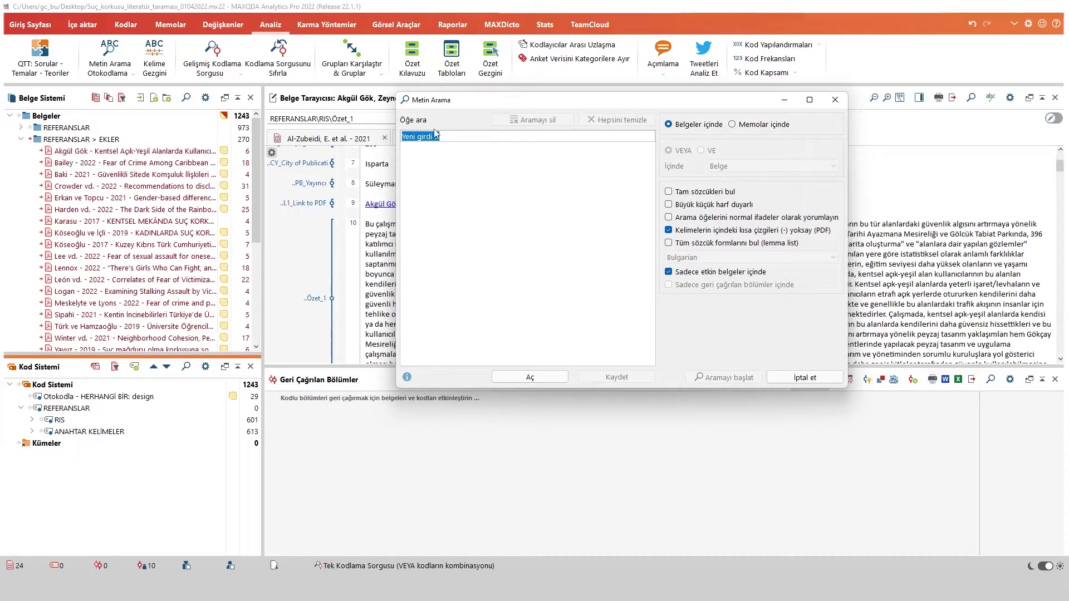
{"action": "left_click", "coordinate": [435, 136]}
{"action": "left_click", "coordinate": [443, 139]}
{"action": "type", "text": "tasarım"}
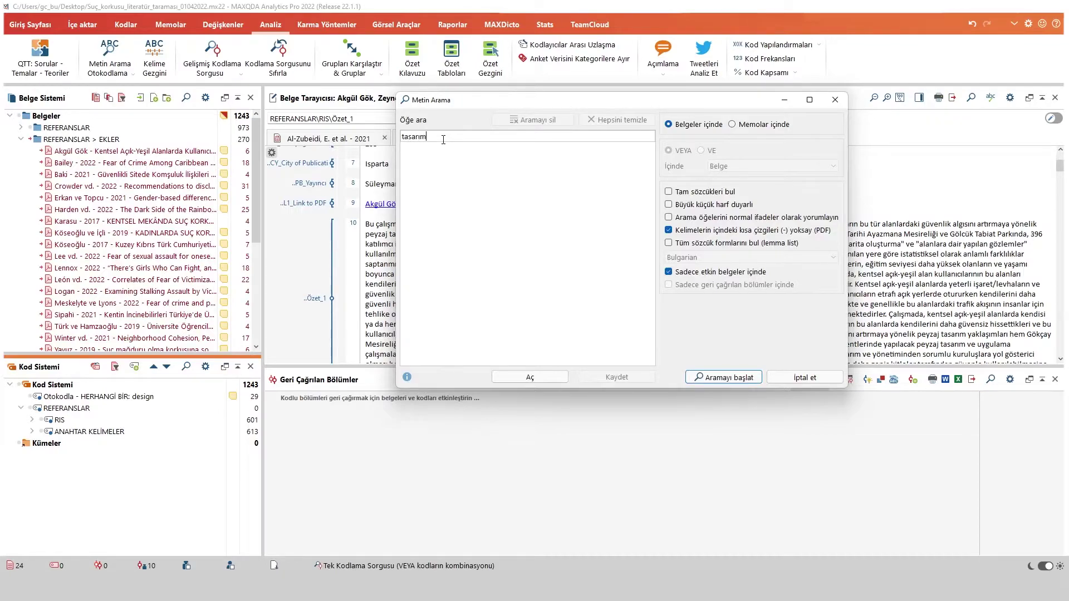
{"action": "key", "text": "Return"}
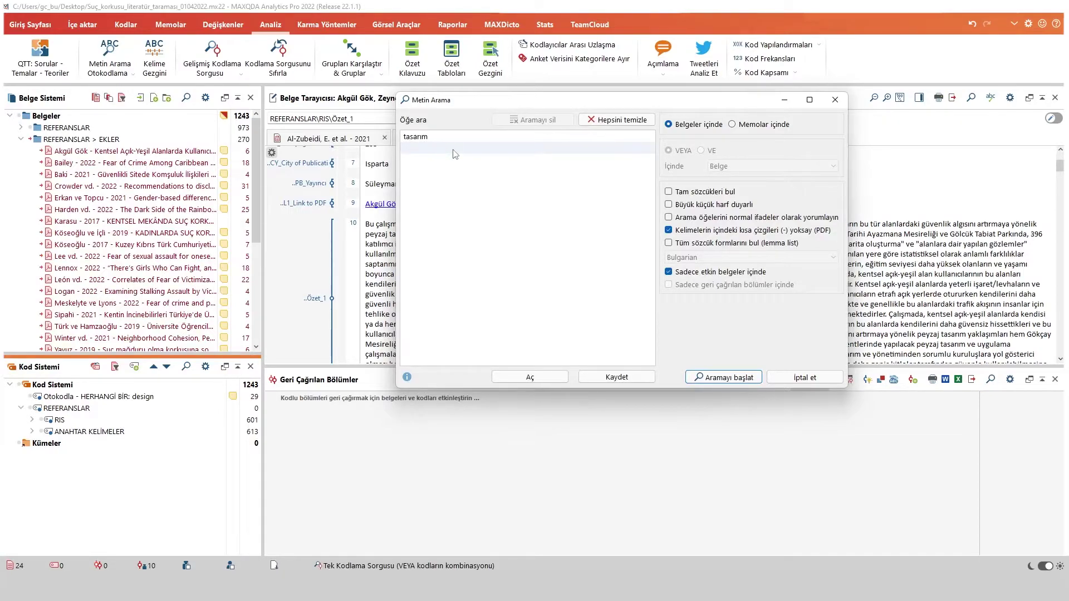
{"action": "left_click", "coordinate": [452, 148]}
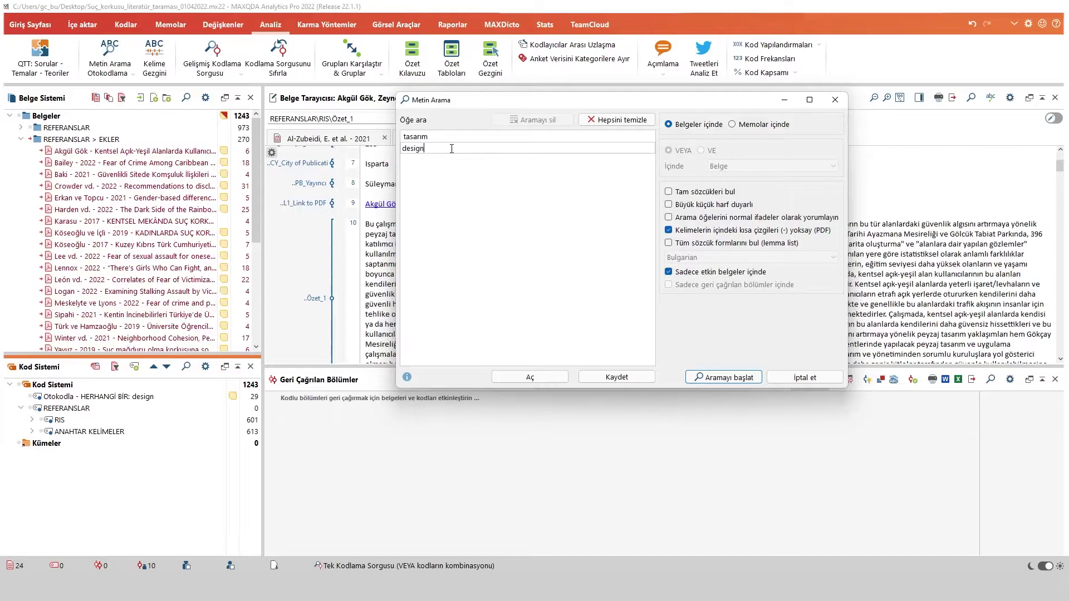
{"action": "key", "text": "Return"}
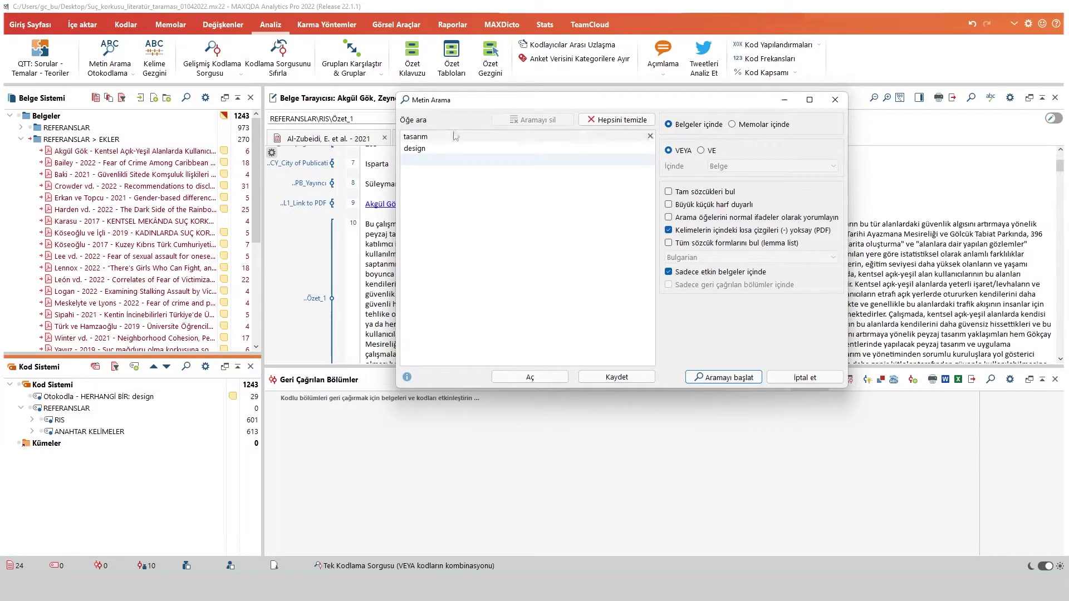
Run the search for either term in the activated documents only, and look through the list of hits
{"action": "left_click", "coordinate": [731, 380]}
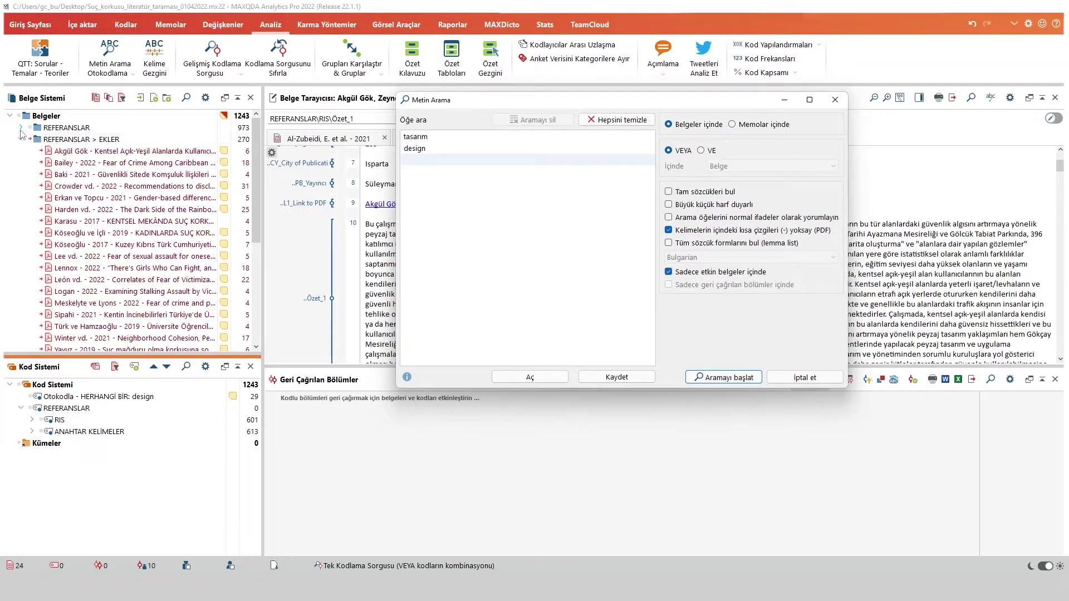
{"action": "double_click", "coordinate": [78, 128]}
{"action": "double_click", "coordinate": [58, 139]}
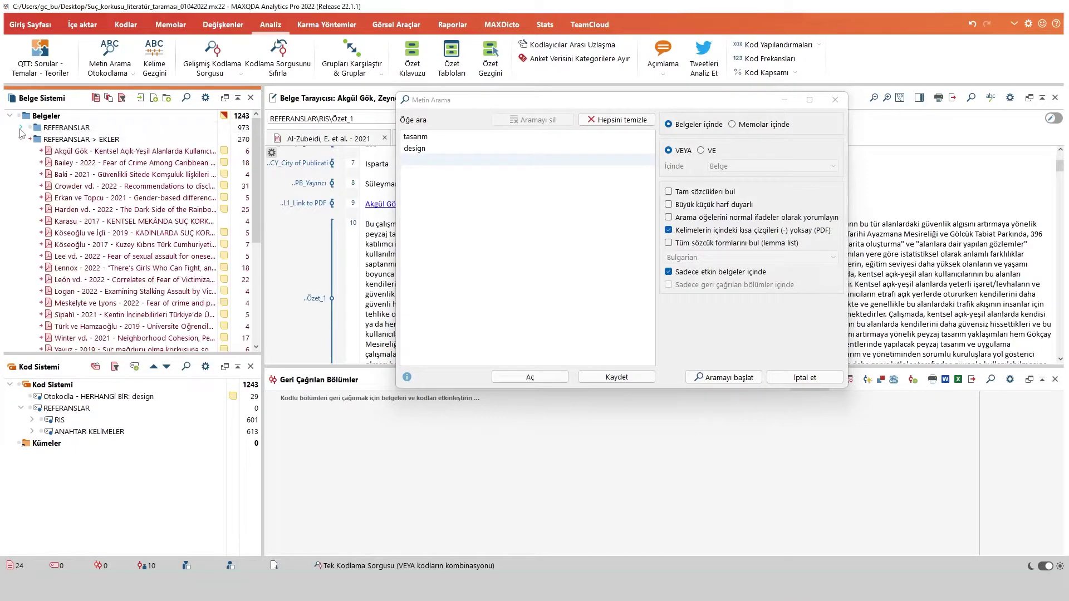
{"action": "left_click", "coordinate": [726, 379]}
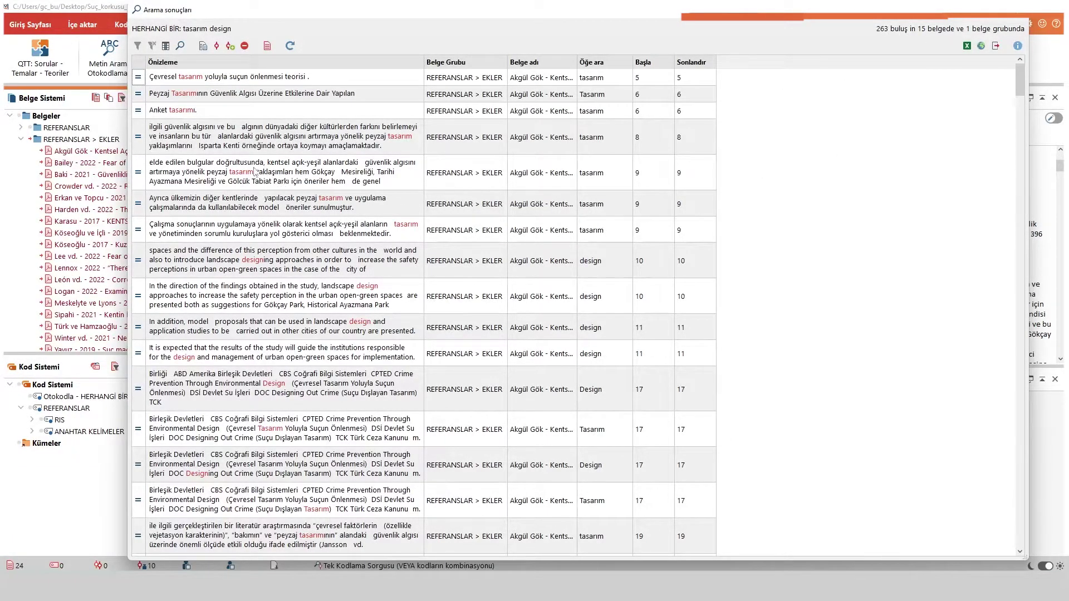
{"action": "scroll", "coordinate": [444, 257], "scroll_direction": "down", "scroll_amount": 15}
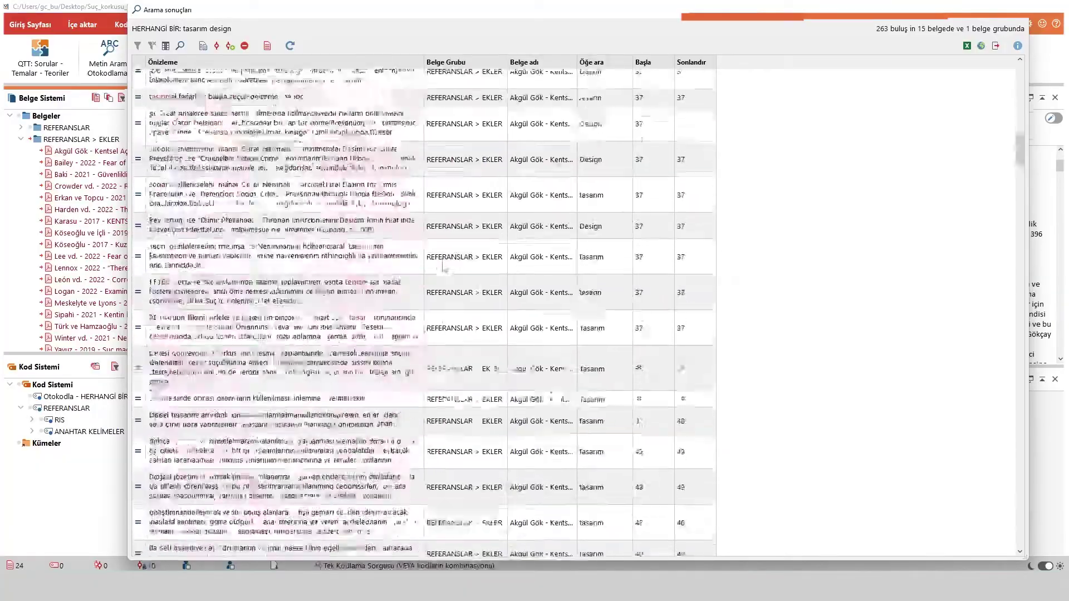
{"action": "scroll", "coordinate": [470, 333], "scroll_direction": "down", "scroll_amount": 20}
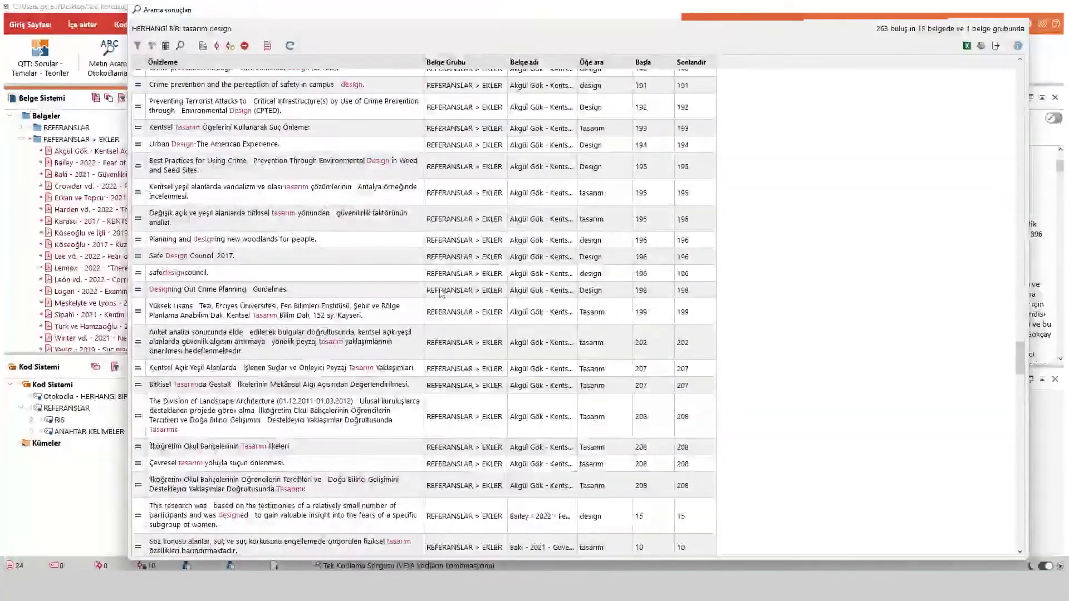
{"action": "scroll", "coordinate": [470, 333], "scroll_direction": "up", "scroll_amount": 10}
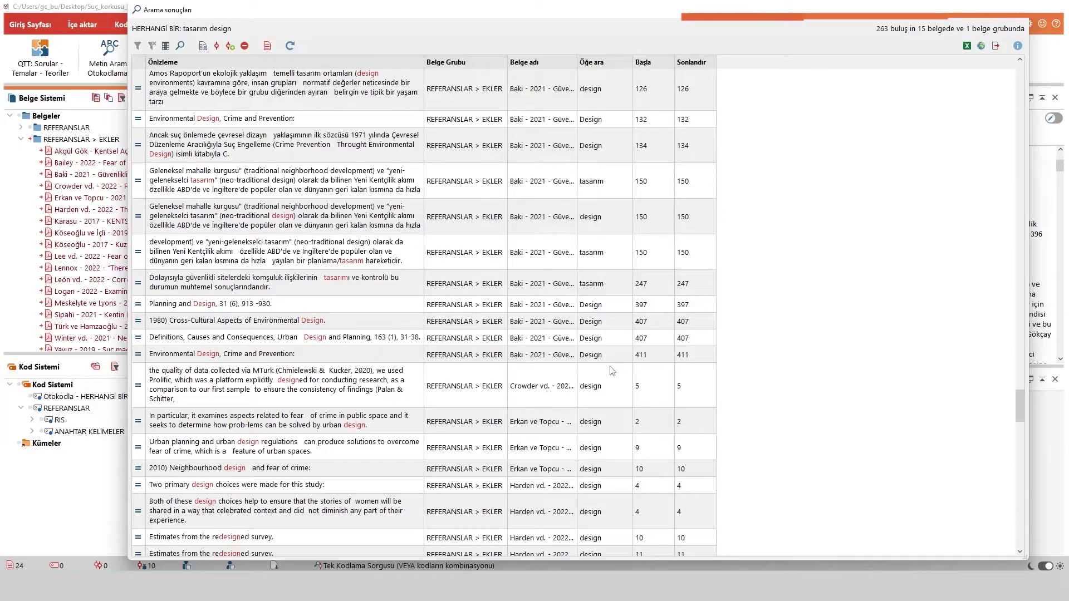
{"action": "scroll", "coordinate": [612, 370], "scroll_direction": "up", "scroll_amount": 8}
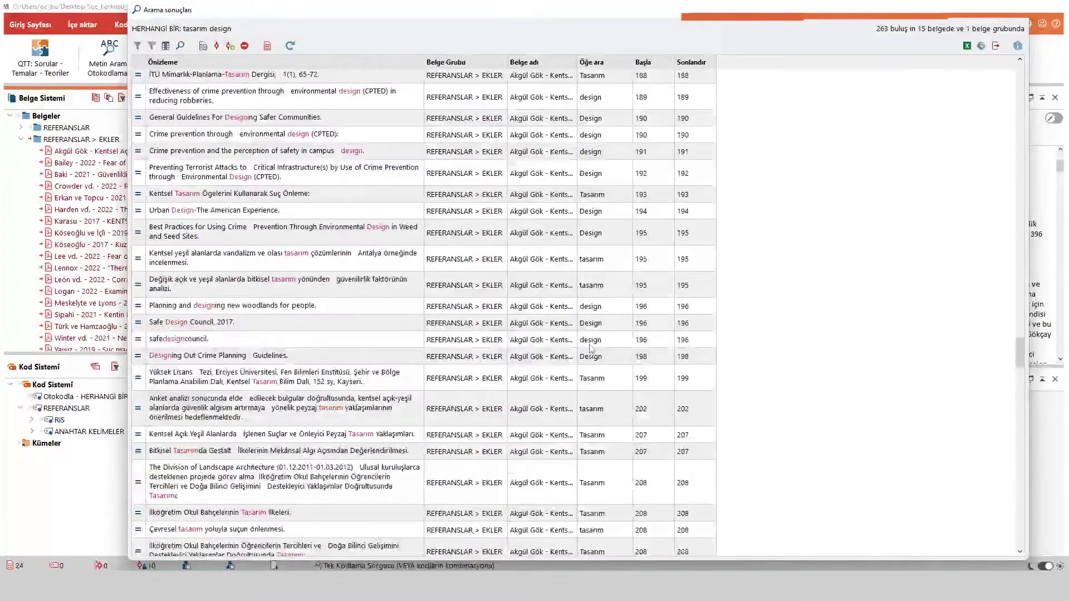
Create a red code named tasarım-design for autocoding the search hits
{"action": "left_click", "coordinate": [233, 49]}
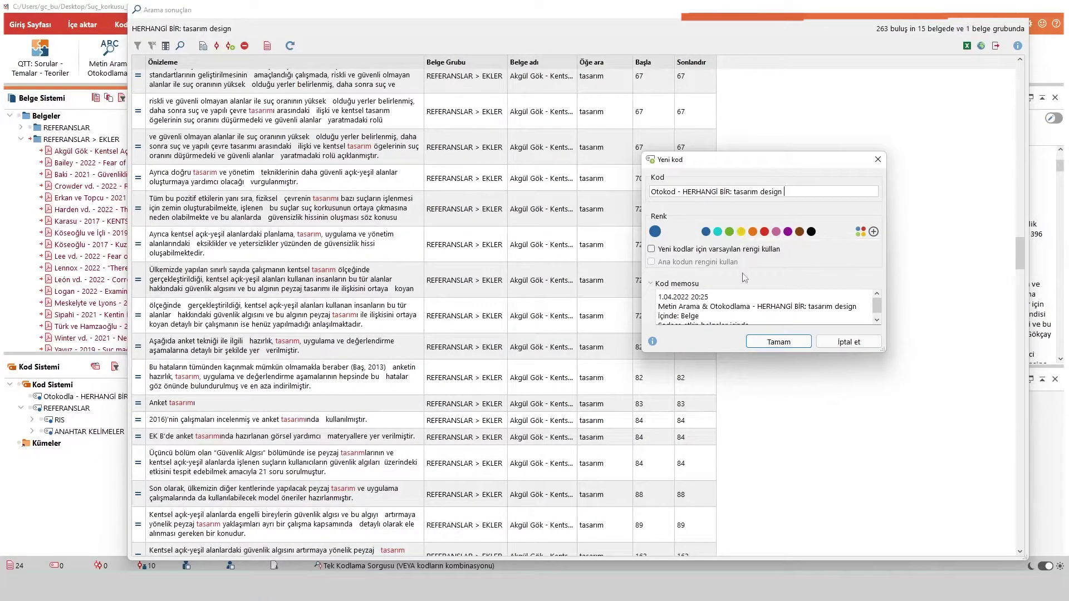
{"action": "left_click_drag", "start_coordinate": [732, 191], "coordinate": [614, 199]}
{"action": "key", "text": "BackSpace"}
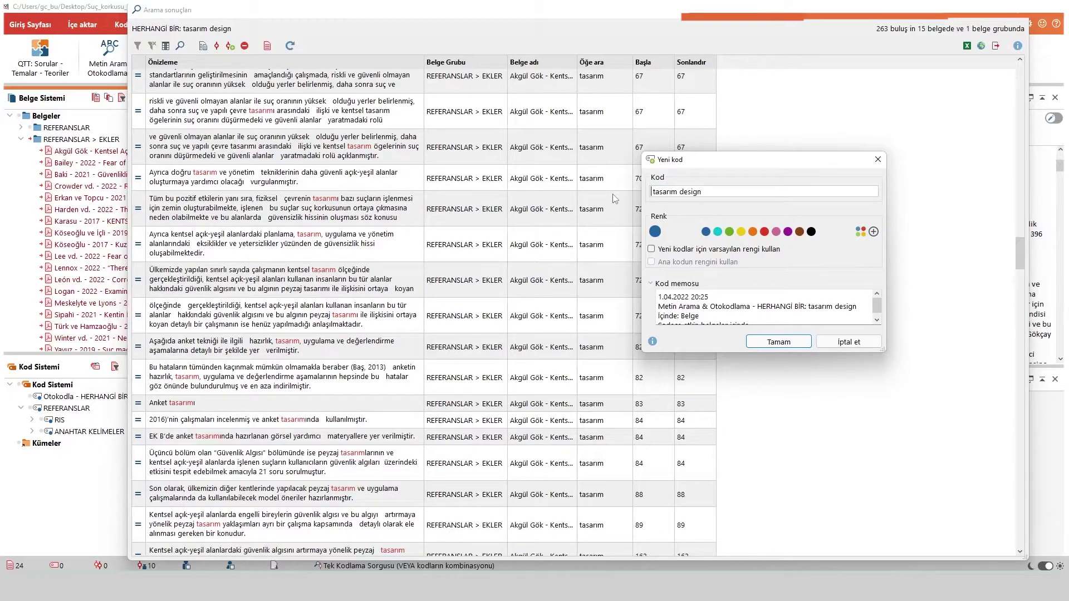
{"action": "key", "text": "Right"}
{"action": "key", "text": "Right"}
{"action": "key", "text": "BackSpace"}
{"action": "type", "text": "-"}
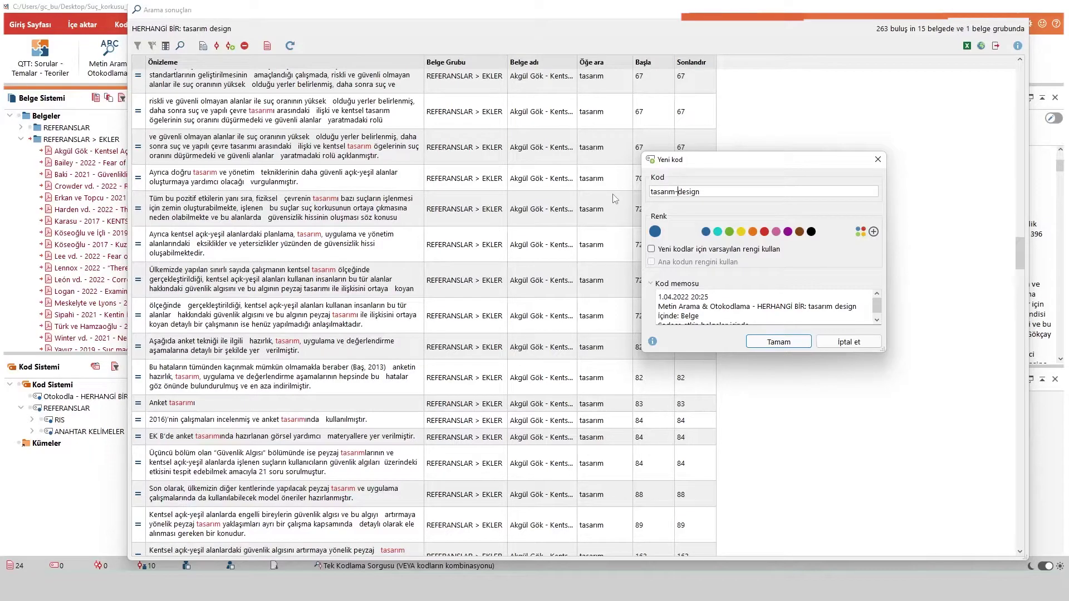
{"action": "left_click", "coordinate": [764, 235]}
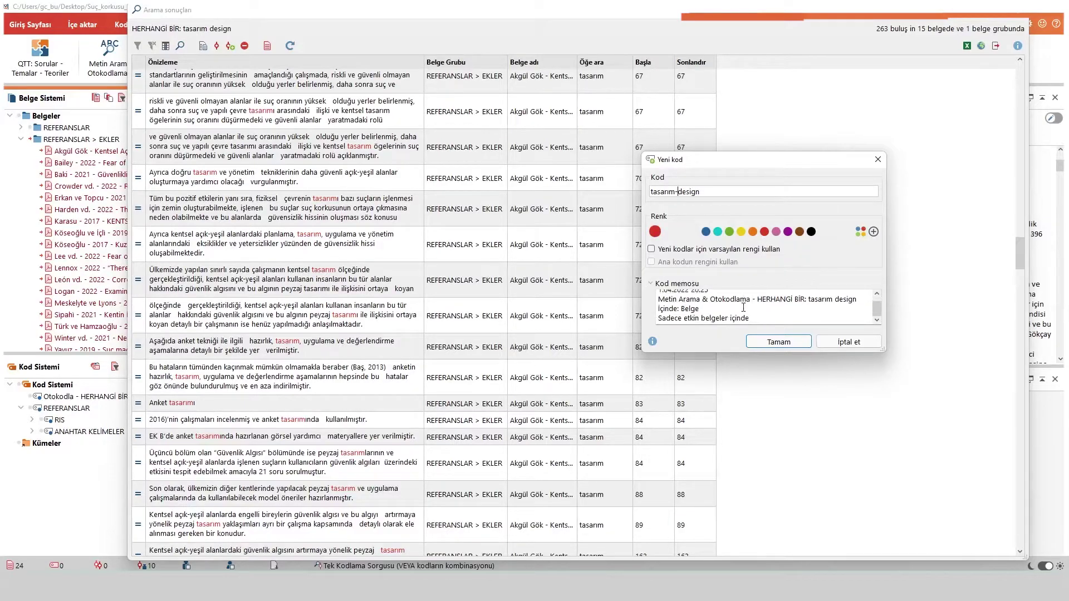
{"action": "left_click", "coordinate": [778, 343]}
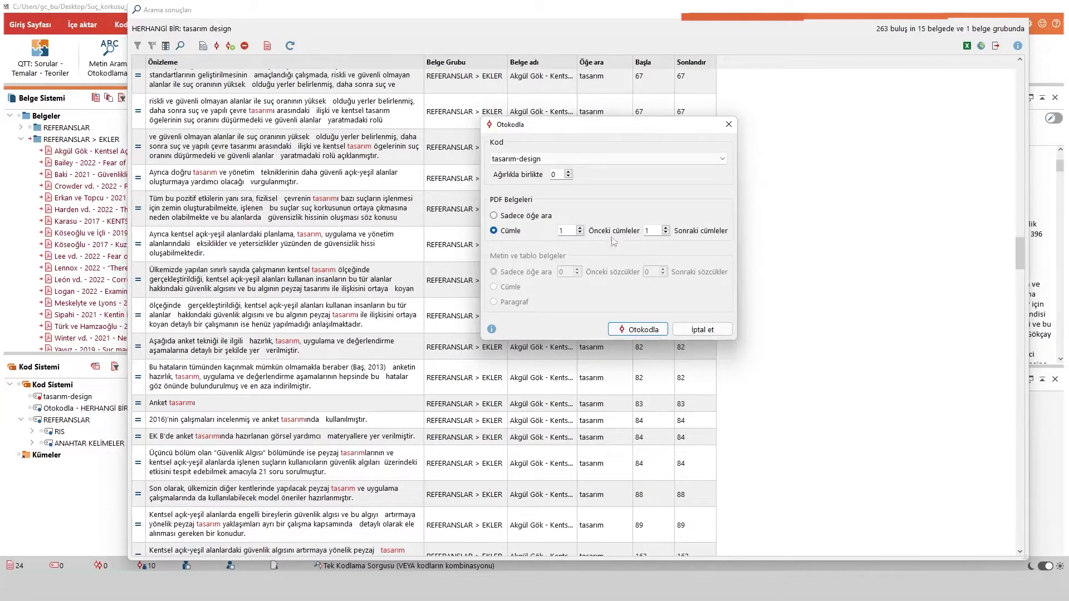
Autocode the PDF hits by sentence with one preceding and one following sentence, and select the tasarım-design code in the code system
{"action": "left_click", "coordinate": [634, 329]}
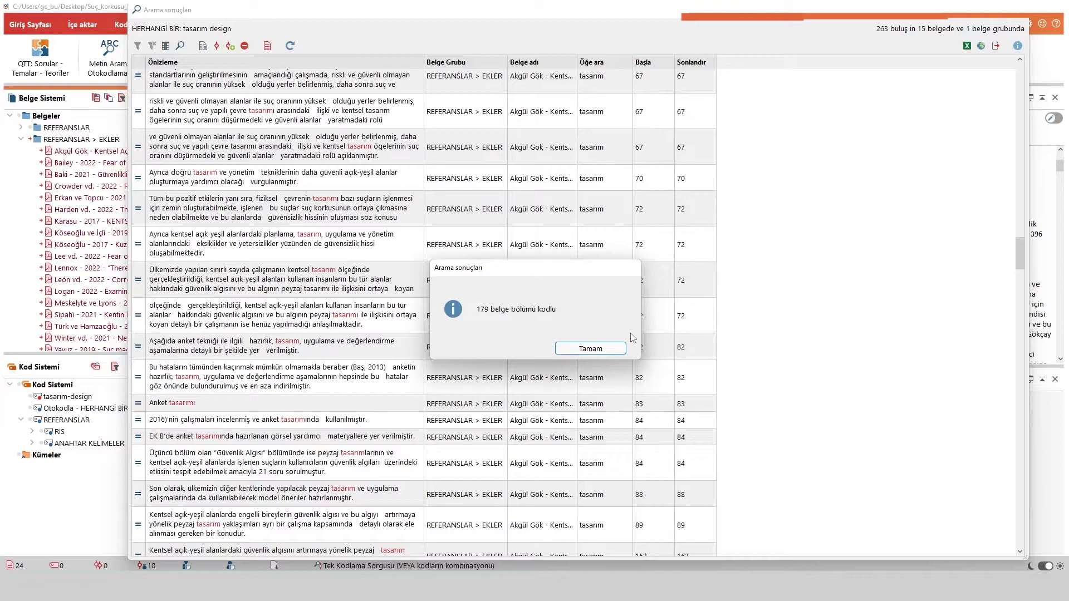
{"action": "left_click", "coordinate": [591, 349]}
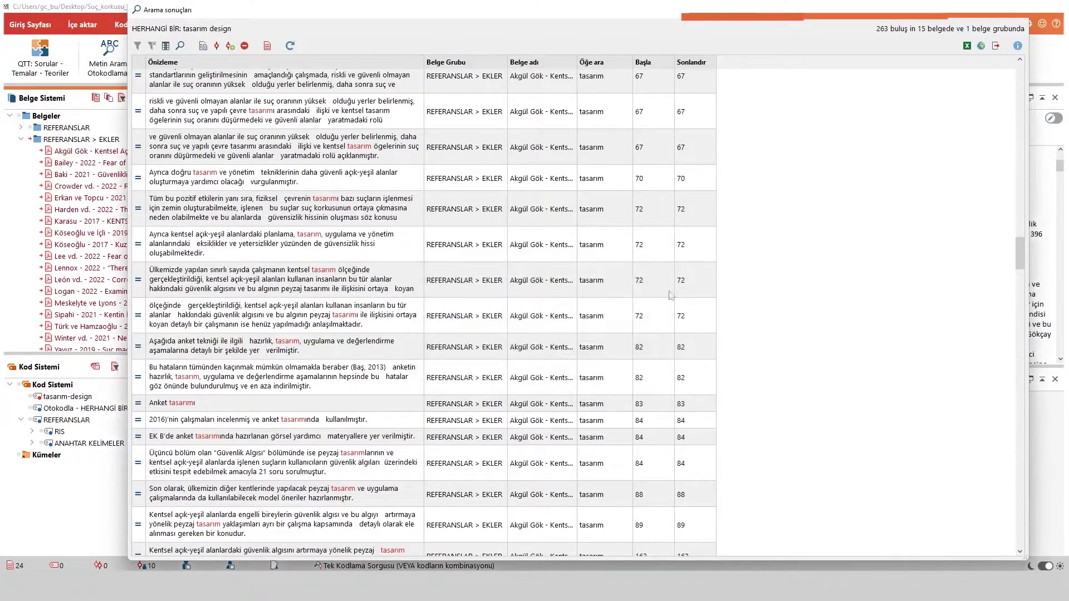
{"action": "left_click_drag", "start_coordinate": [656, 16], "coordinate": [624, 94]}
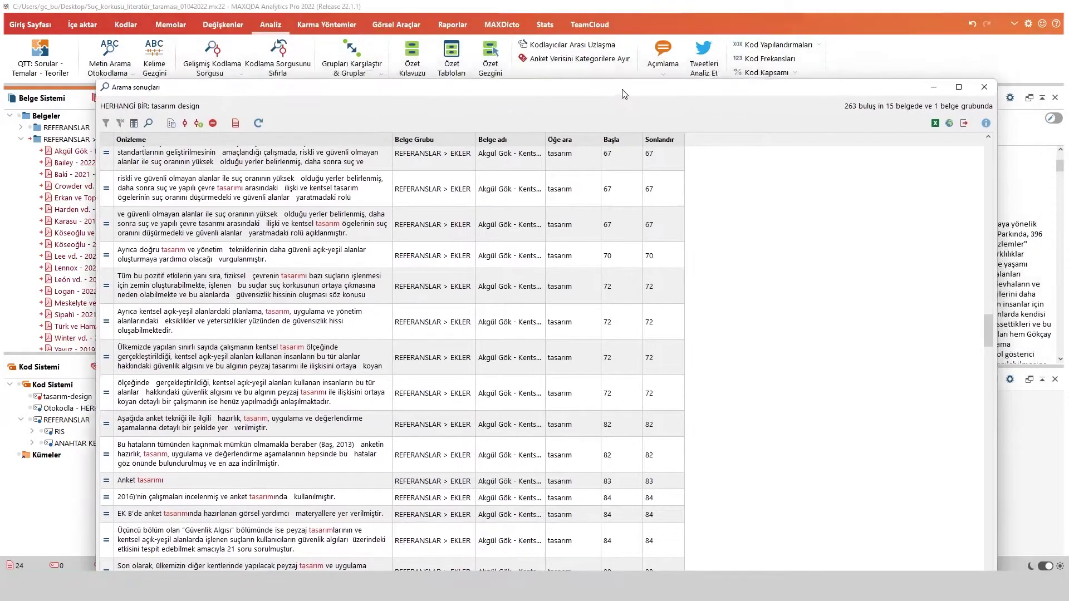
{"action": "left_click", "coordinate": [984, 87]}
{"action": "left_click", "coordinate": [82, 396]}
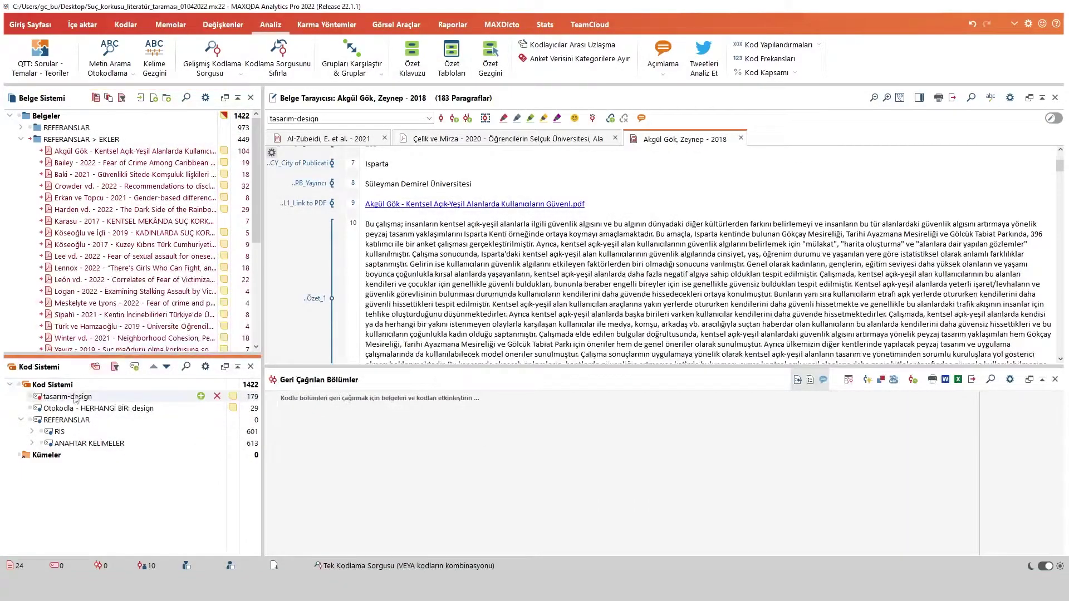
{"action": "left_click", "coordinate": [105, 412]}
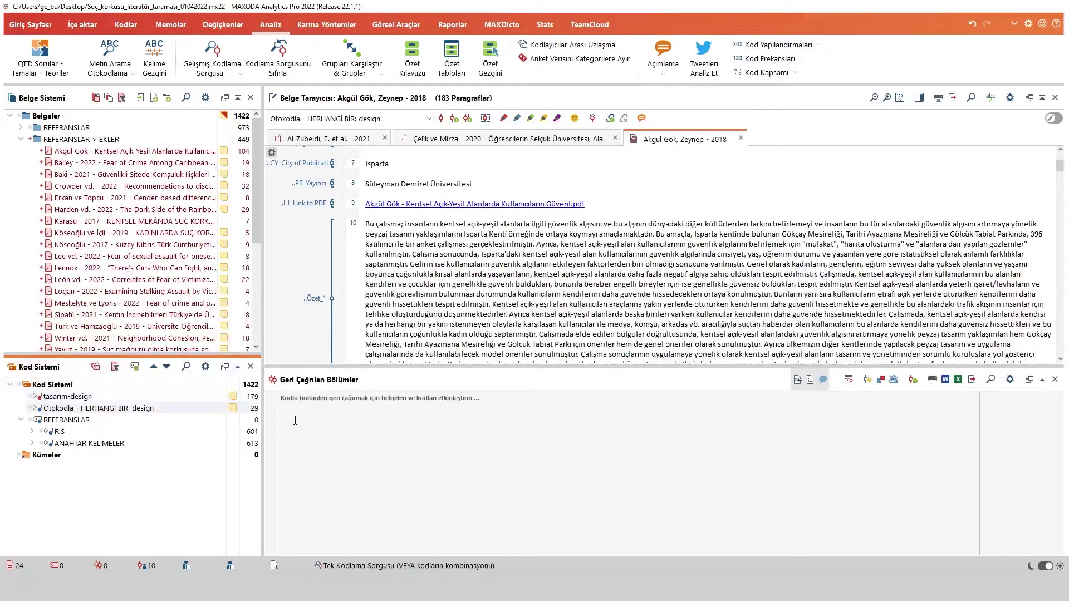
{"action": "left_click", "coordinate": [84, 397]}
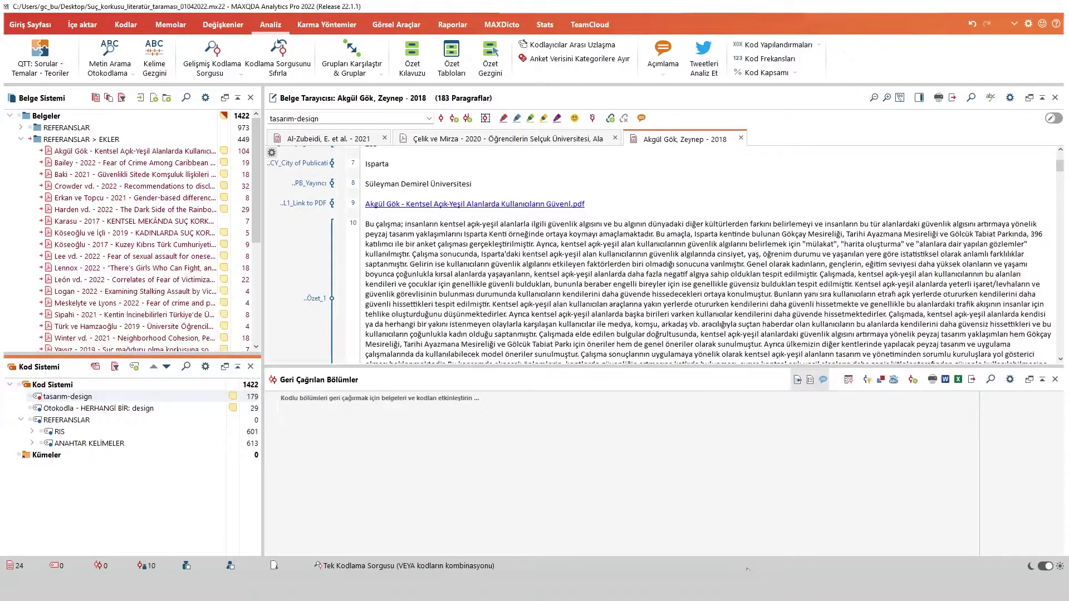
Switch to the presentation slide on analysing imported bibliographic data, highlight the bullet on word frequency in sources, and return to the MAXQDA project
{"action": "key", "text": "alt+Tab"}
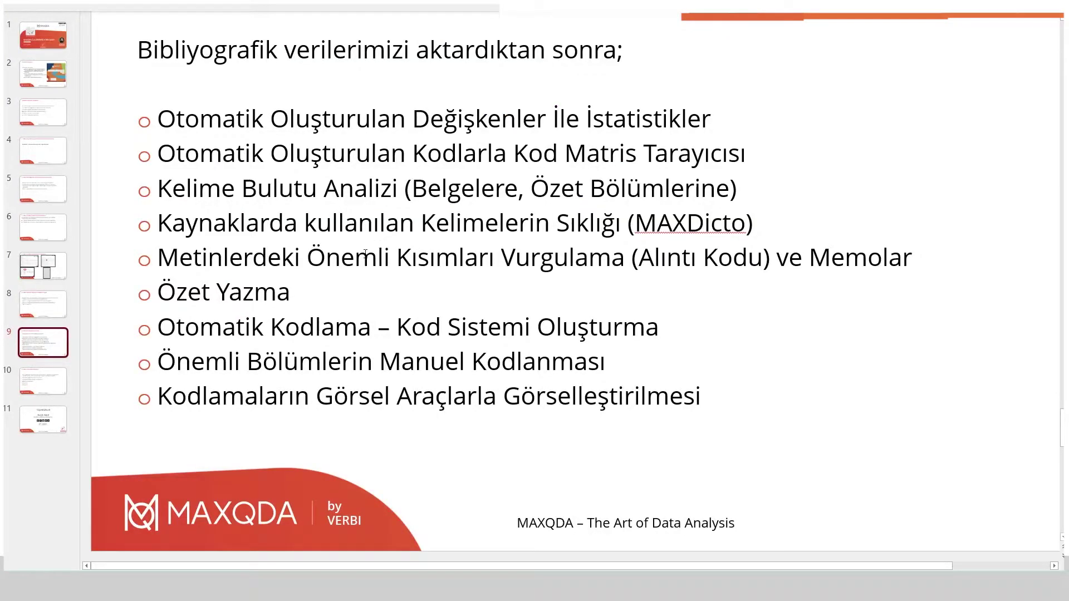
{"action": "left_click_drag", "start_coordinate": [158, 224], "coordinate": [627, 223]}
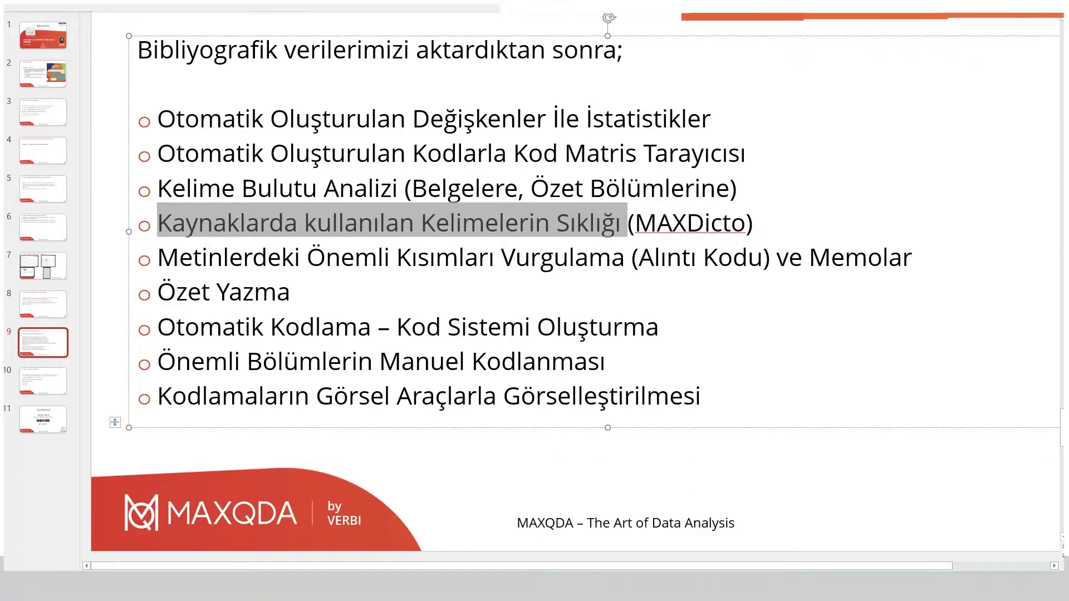
{"action": "mouse_move", "coordinate": [595, 587]}
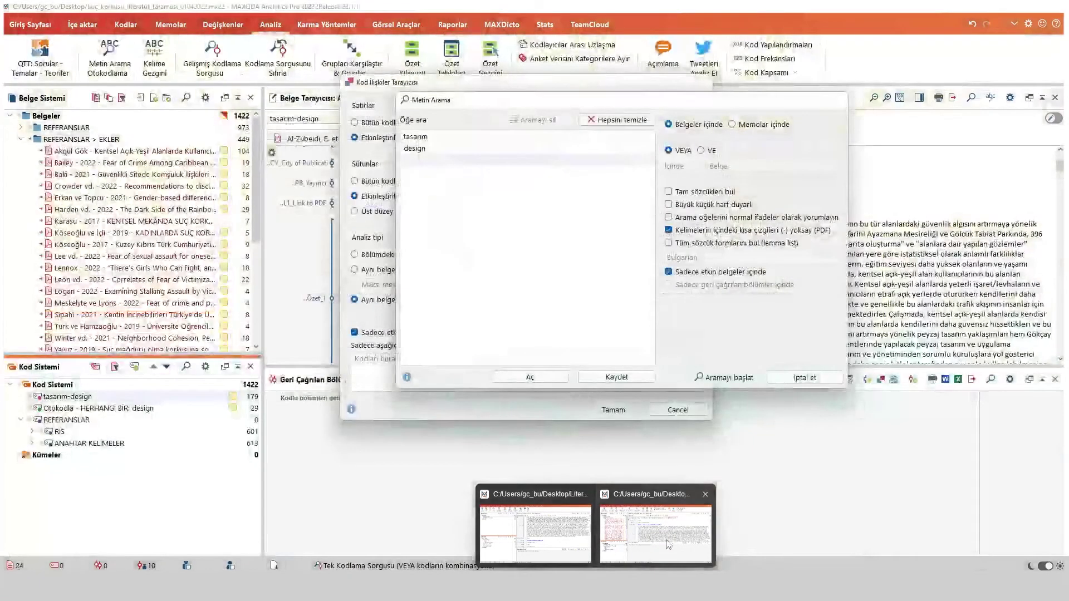
{"action": "left_click", "coordinate": [667, 540]}
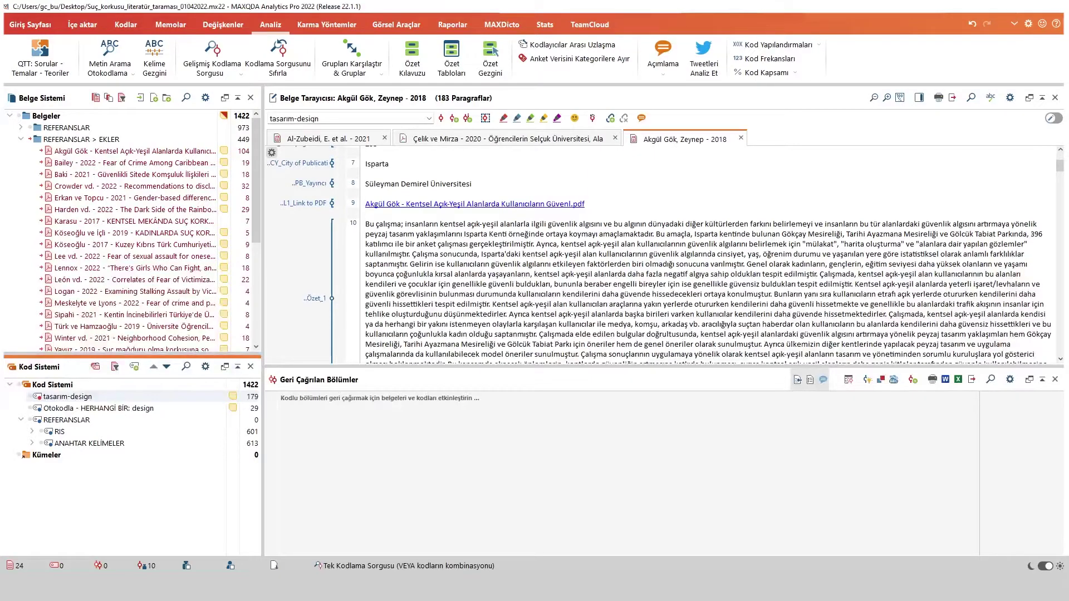
Collapse and deactivate the REFERANSLAR > EKLER document group, and add RIS_Type as a condition for activating documents by variables
{"action": "left_click", "coordinate": [21, 140]}
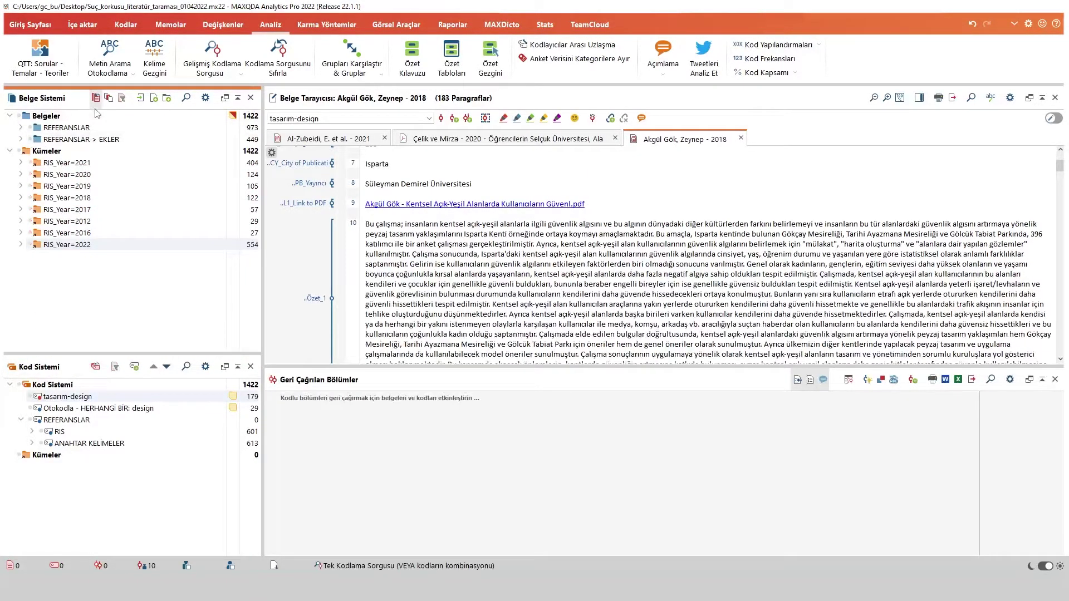
{"action": "left_click", "coordinate": [109, 99]}
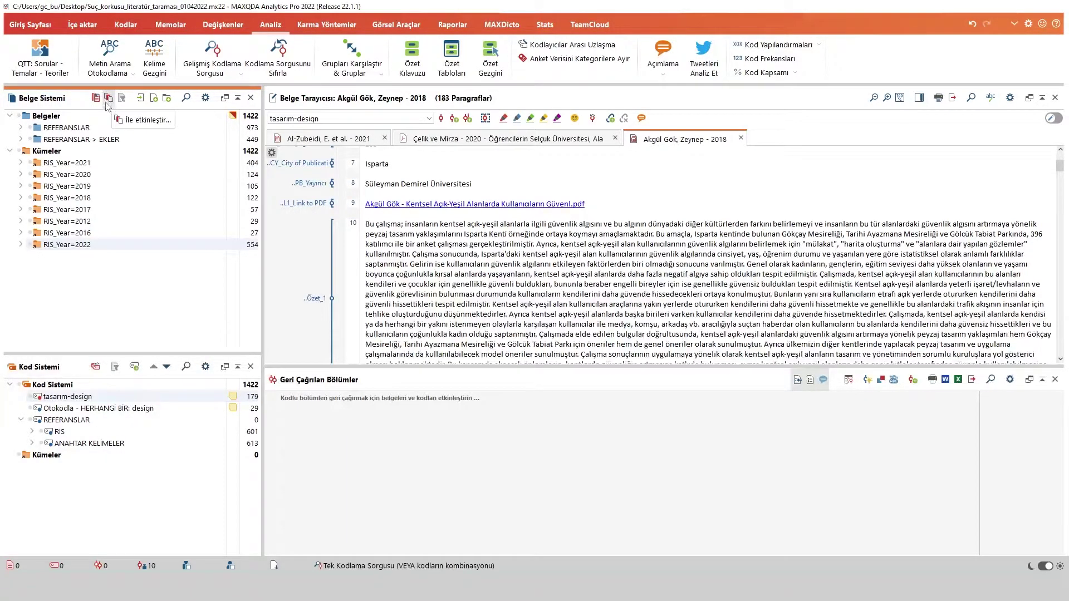
{"action": "left_click", "coordinate": [110, 101]}
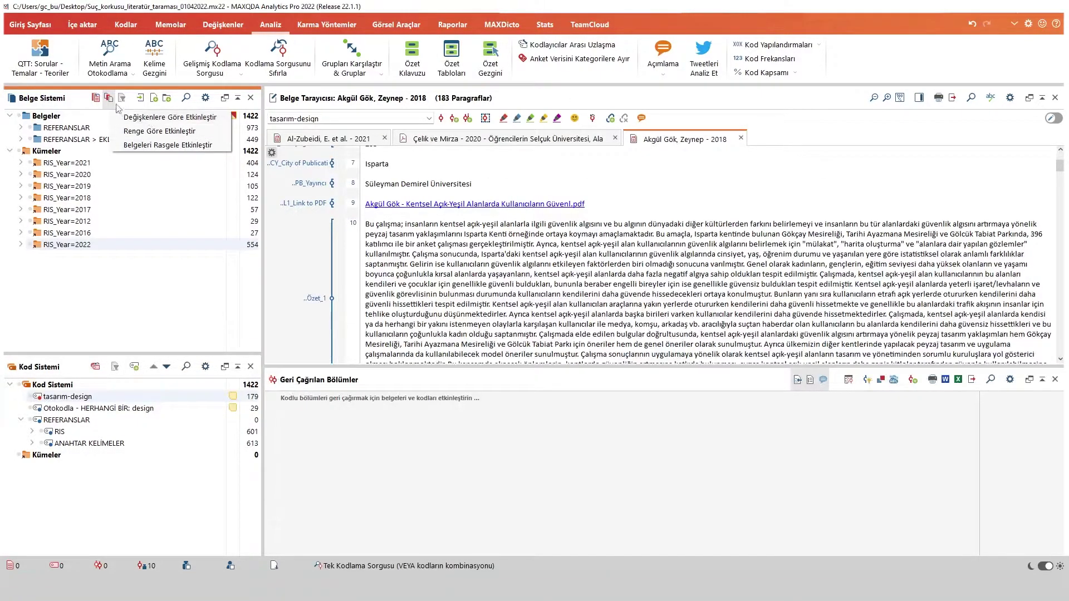
{"action": "left_click", "coordinate": [180, 118]}
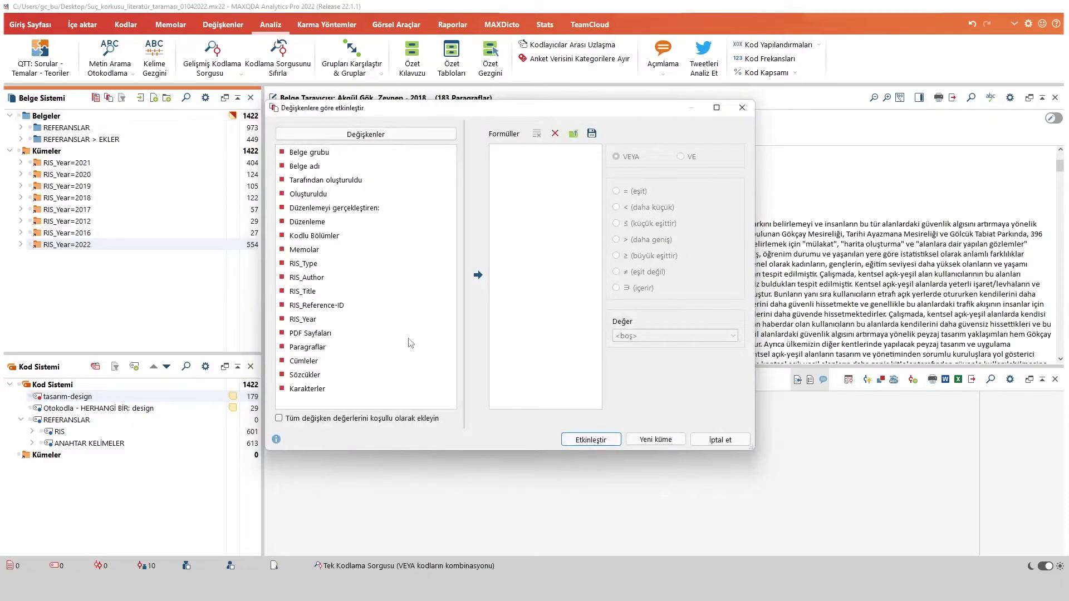
{"action": "left_click", "coordinate": [285, 322]}
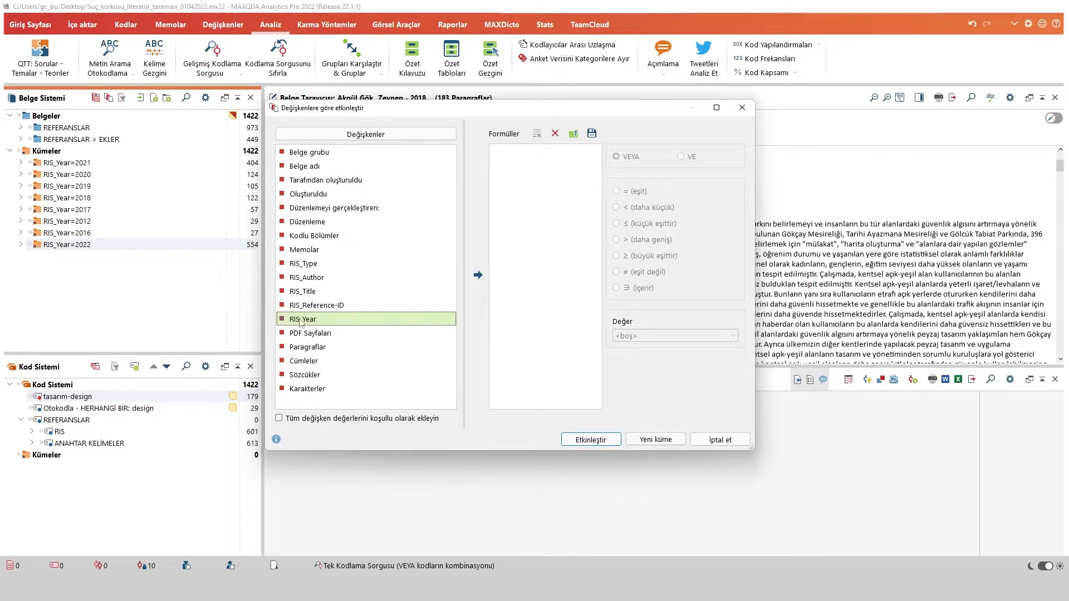
{"action": "left_click", "coordinate": [317, 264]}
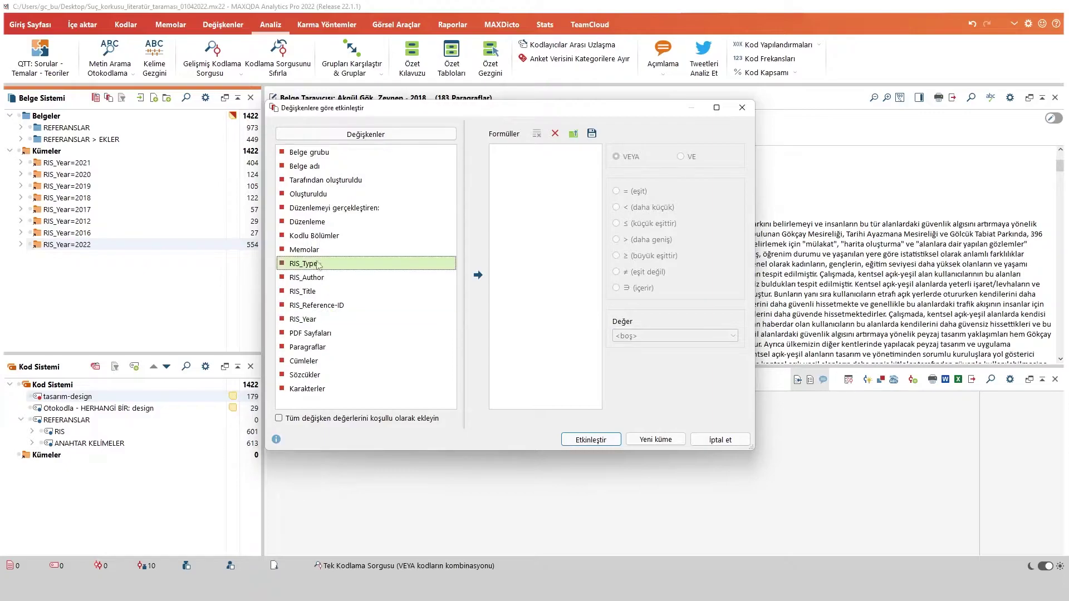
{"action": "left_click", "coordinate": [478, 275]}
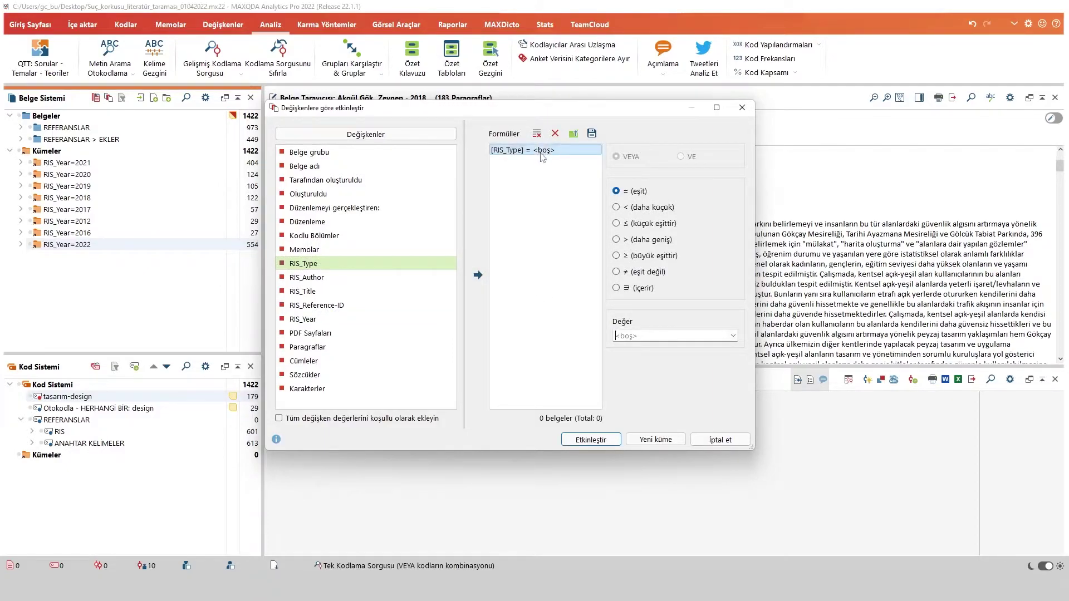
Set the RIS_Type condition to equal JOUR and create a document set from the matching documents, keeping the suggested name
{"action": "left_click", "coordinate": [715, 334]}
{"action": "left_click", "coordinate": [734, 336]}
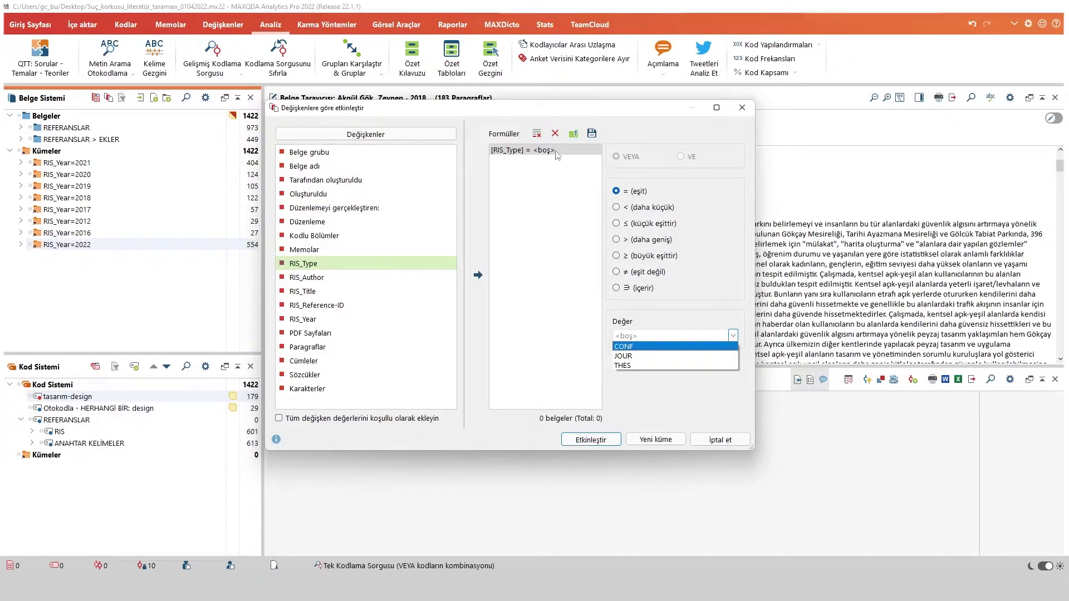
{"action": "left_click", "coordinate": [638, 363]}
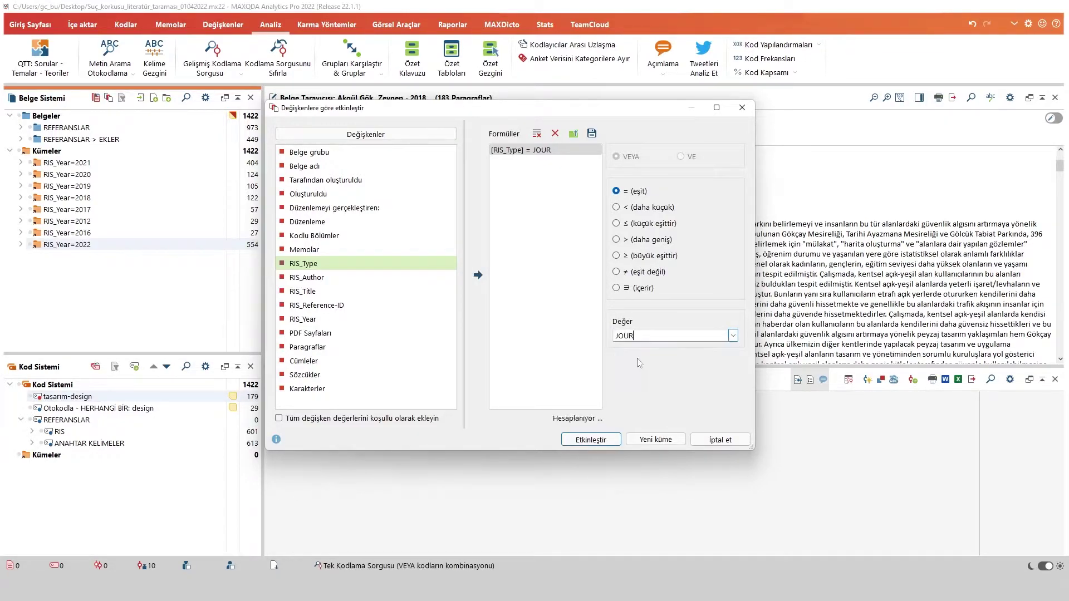
{"action": "left_click", "coordinate": [654, 440]}
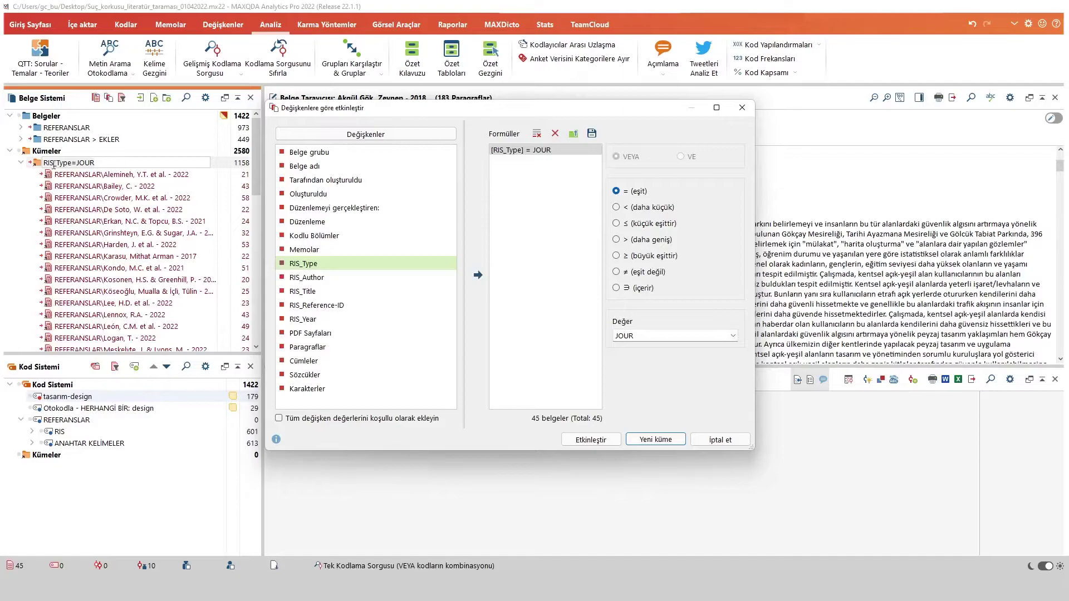
{"action": "key", "text": "Return"}
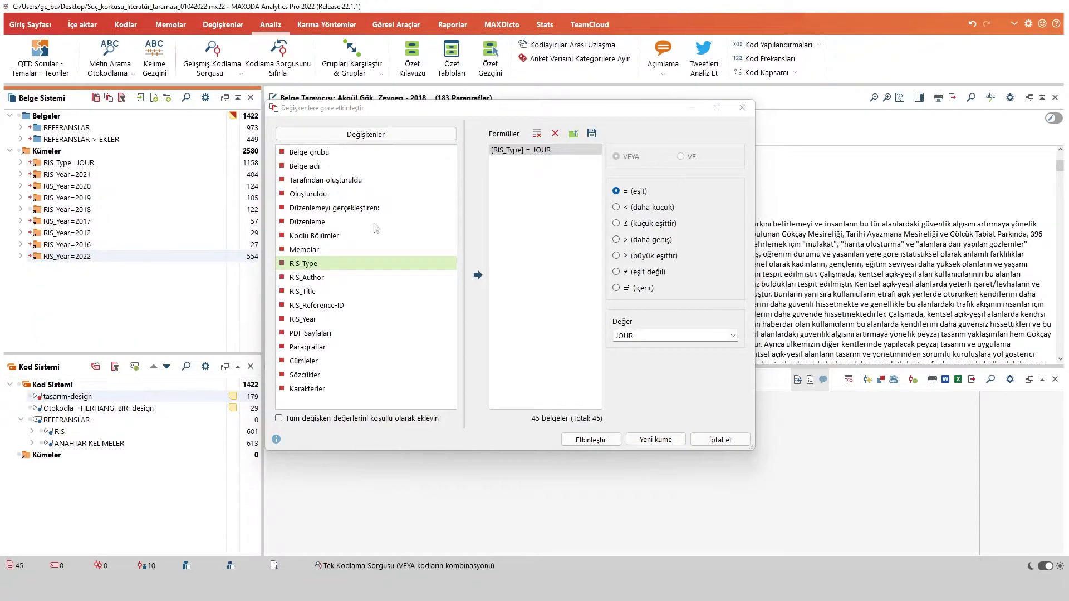
Change the RIS_Type condition to THES, create a document set from the matching documents, and close the variable activation dialog
{"action": "left_click", "coordinate": [732, 335]}
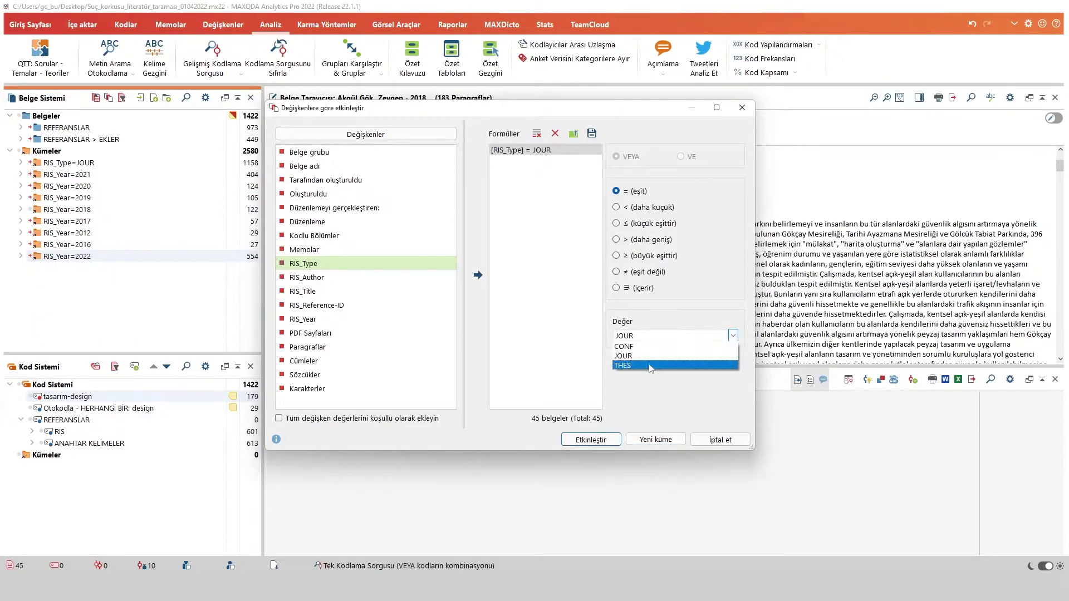
{"action": "left_click", "coordinate": [647, 366]}
{"action": "left_click", "coordinate": [655, 440]}
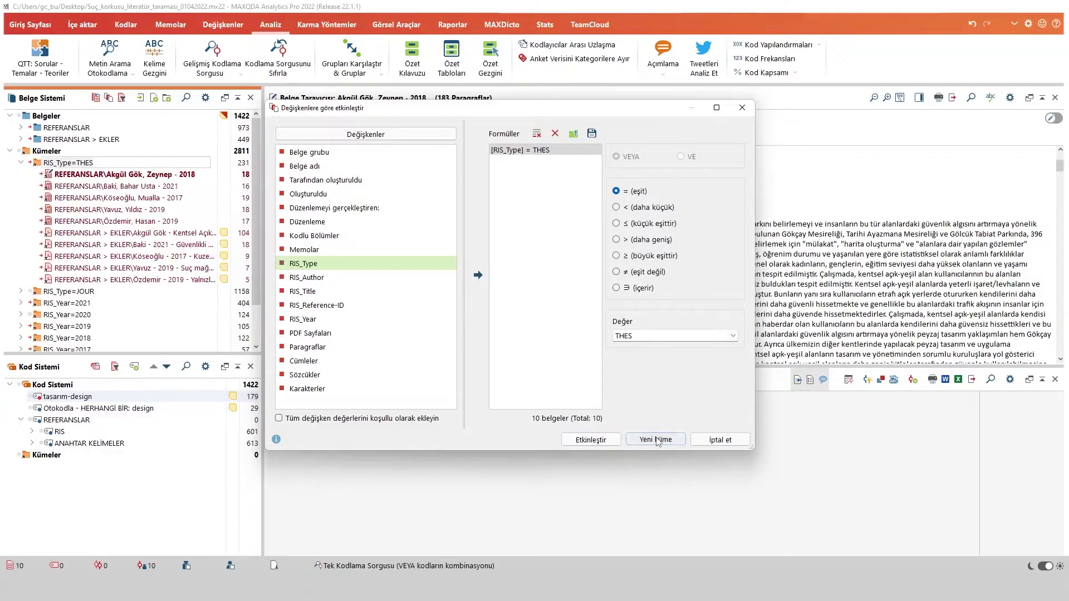
{"action": "key", "text": "Return"}
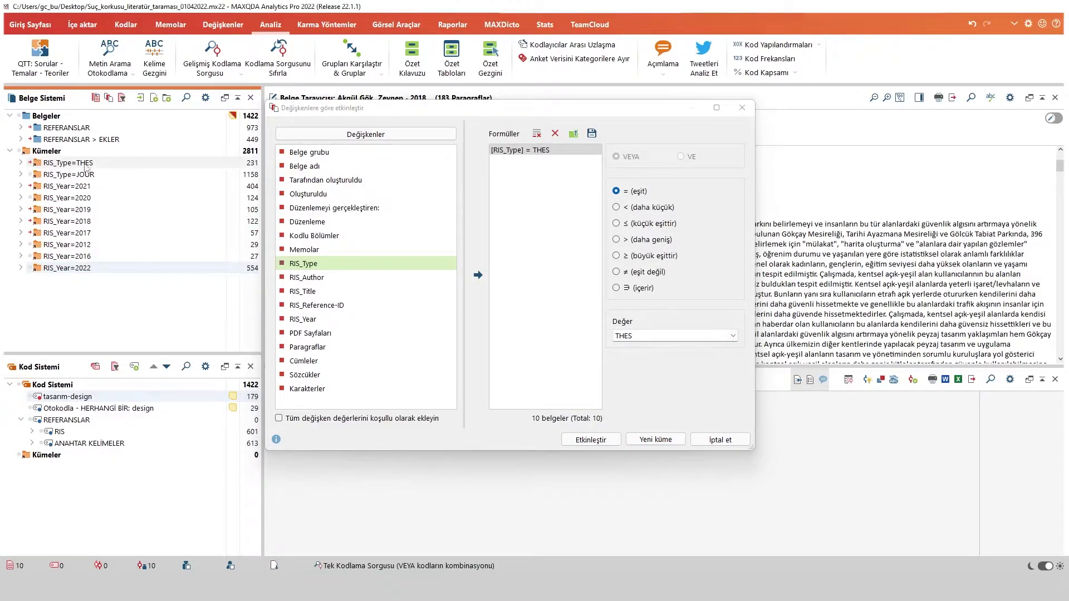
{"action": "left_click", "coordinate": [742, 107]}
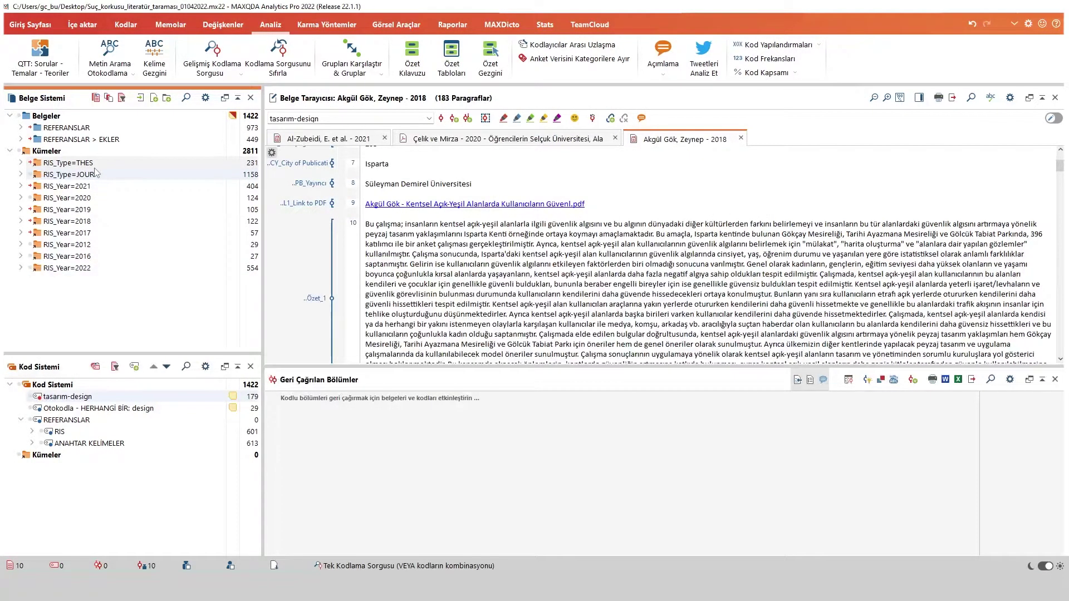
Delete the RIS_Type=THES and RIS_Type=JOUR document sets
{"action": "right_click", "coordinate": [93, 165]}
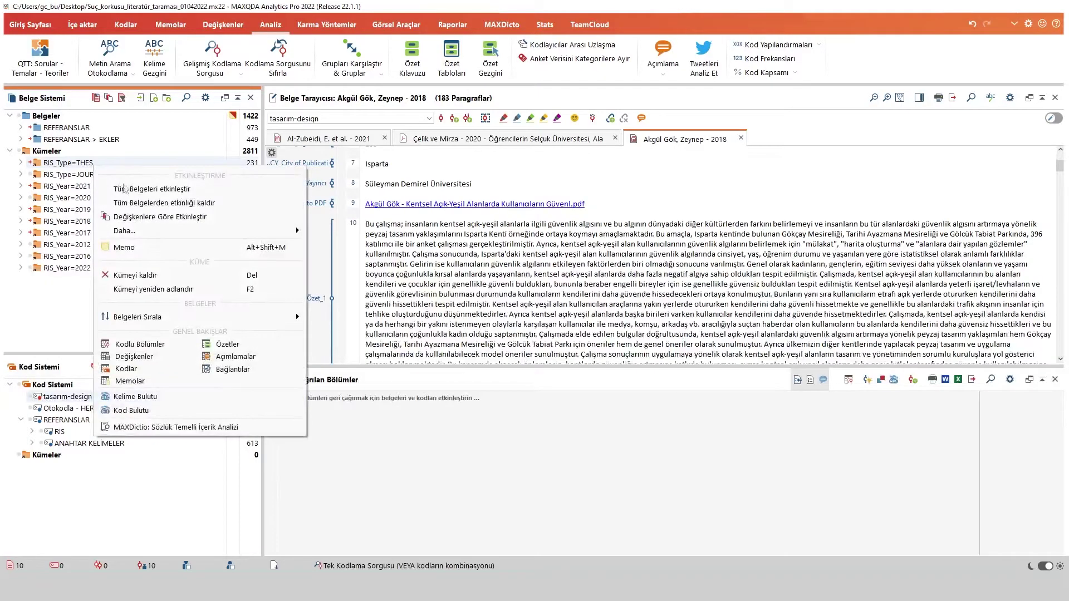
{"action": "left_click", "coordinate": [139, 275]}
{"action": "left_click", "coordinate": [186, 253]}
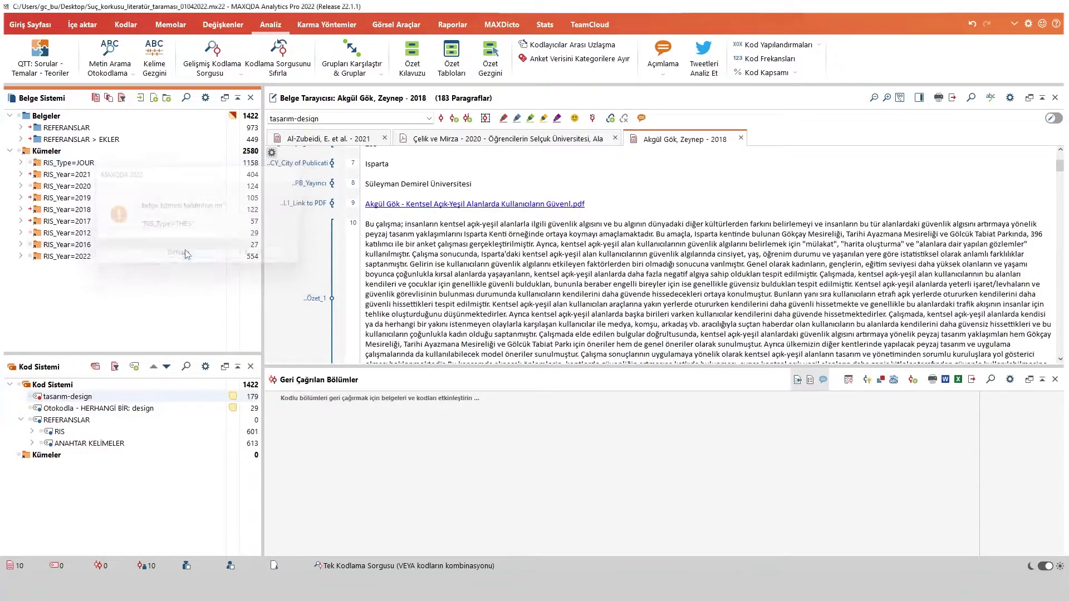
{"action": "right_click", "coordinate": [95, 165]}
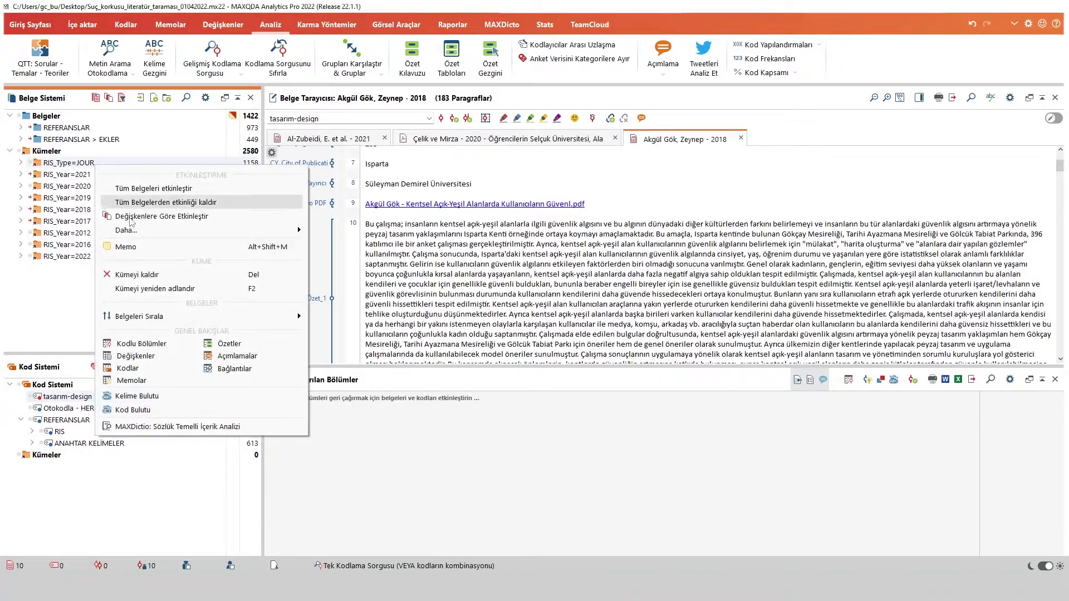
{"action": "left_click", "coordinate": [142, 275]}
{"action": "left_click", "coordinate": [188, 255]}
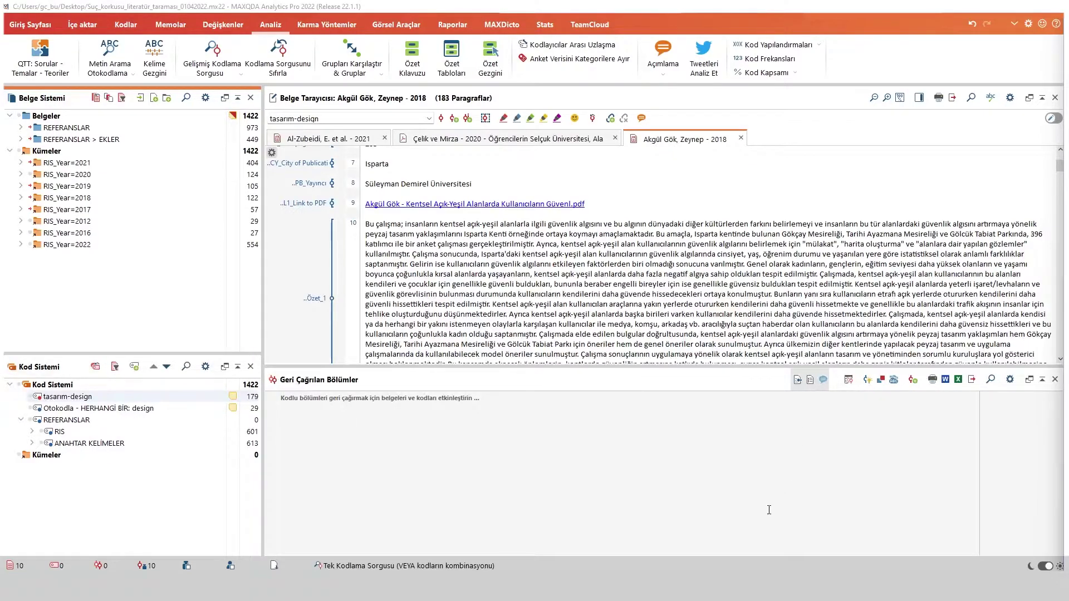
{"action": "mouse_move", "coordinate": [595, 588]}
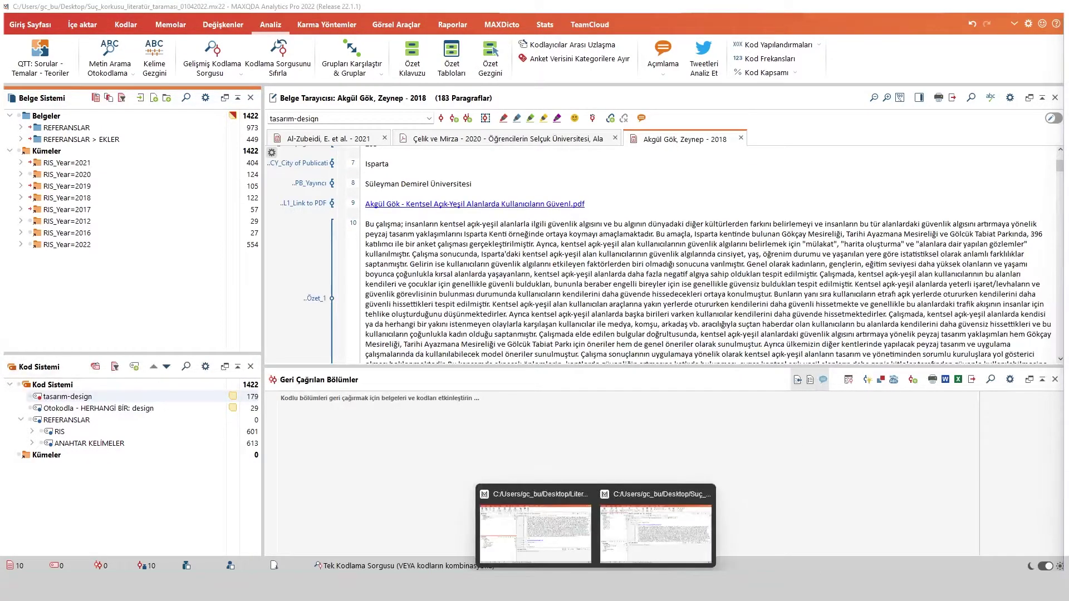
Activate the REFERANSLAR > EKLER documents and run a MAXDicto word frequency analysis restricted to activated documents, with no differentiation
{"action": "key", "text": "alt+Tab"}
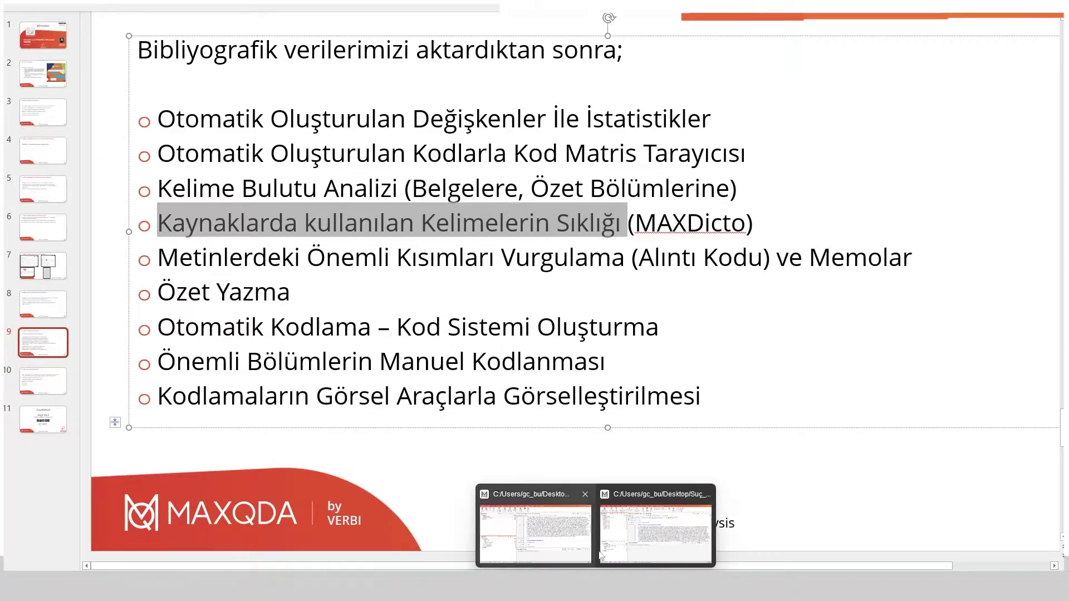
{"action": "left_click", "coordinate": [653, 492]}
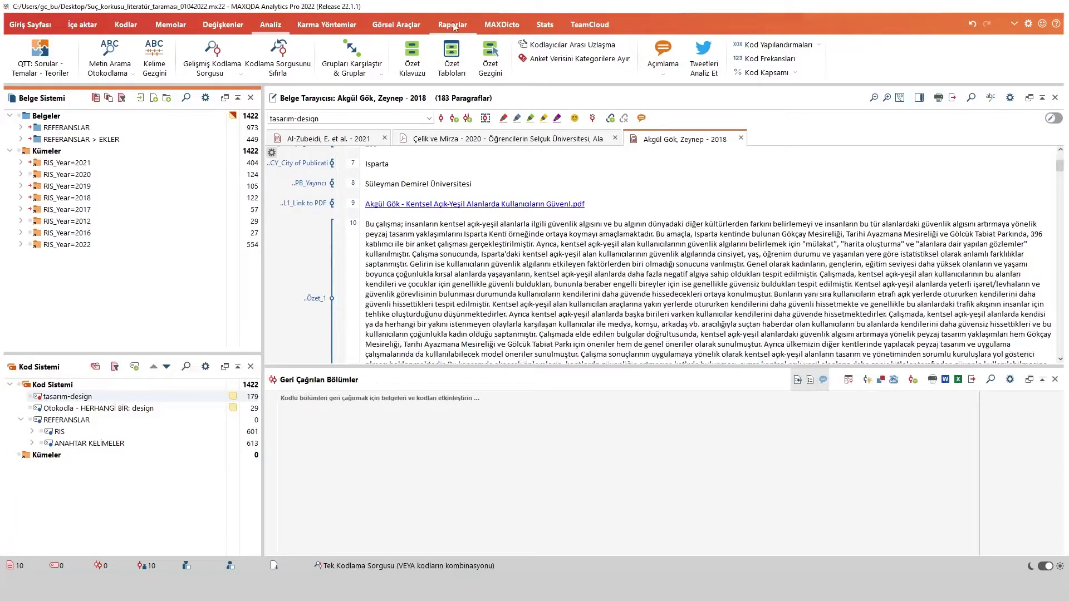
{"action": "left_click", "coordinate": [502, 29]}
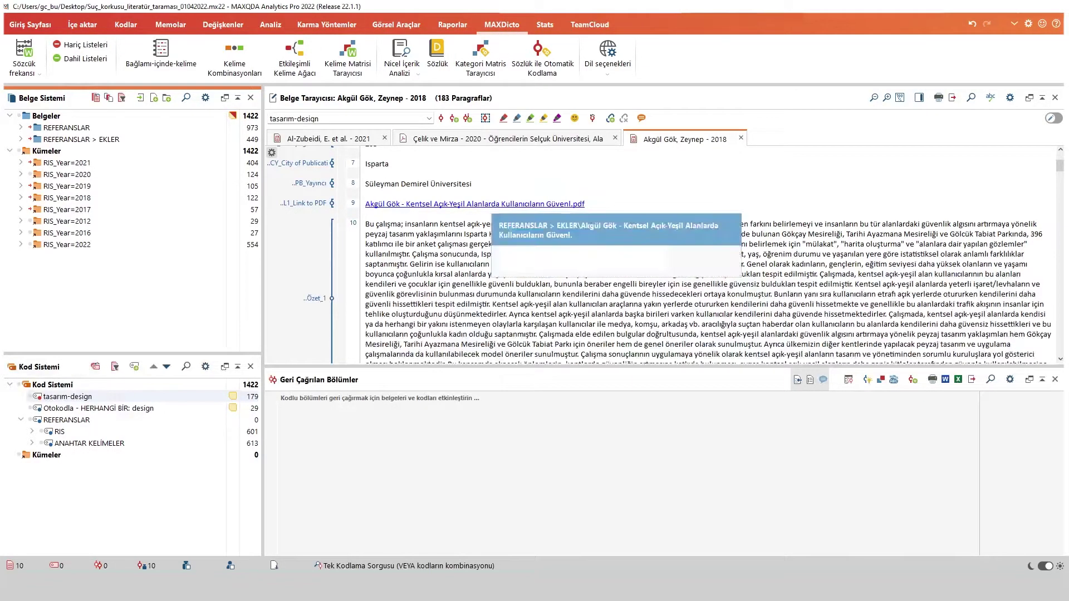
{"action": "left_click", "coordinate": [30, 54]}
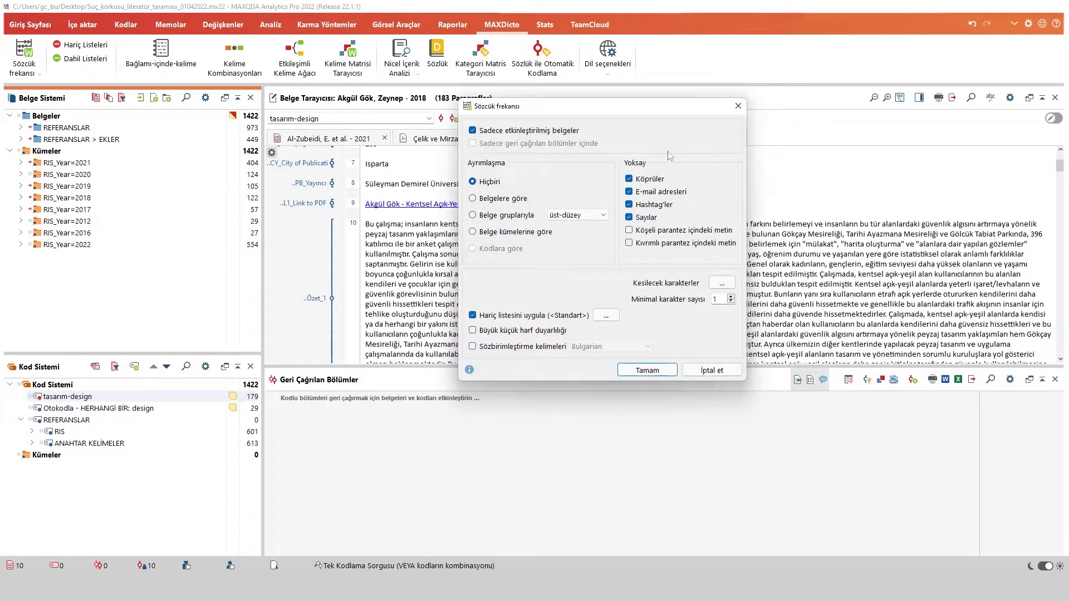
{"action": "double_click", "coordinate": [35, 140]}
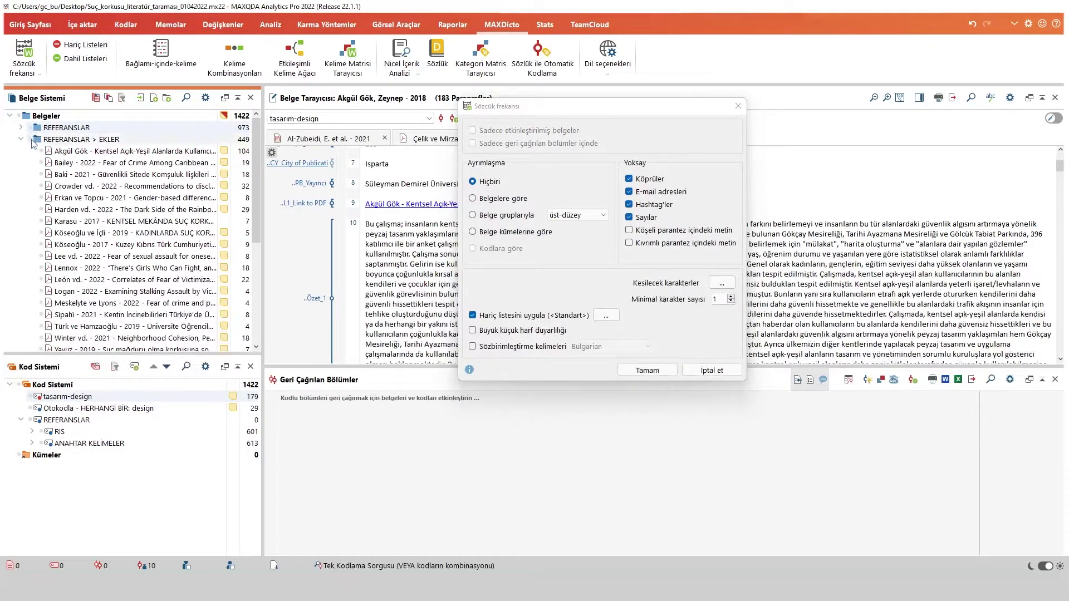
{"action": "left_click", "coordinate": [30, 139]}
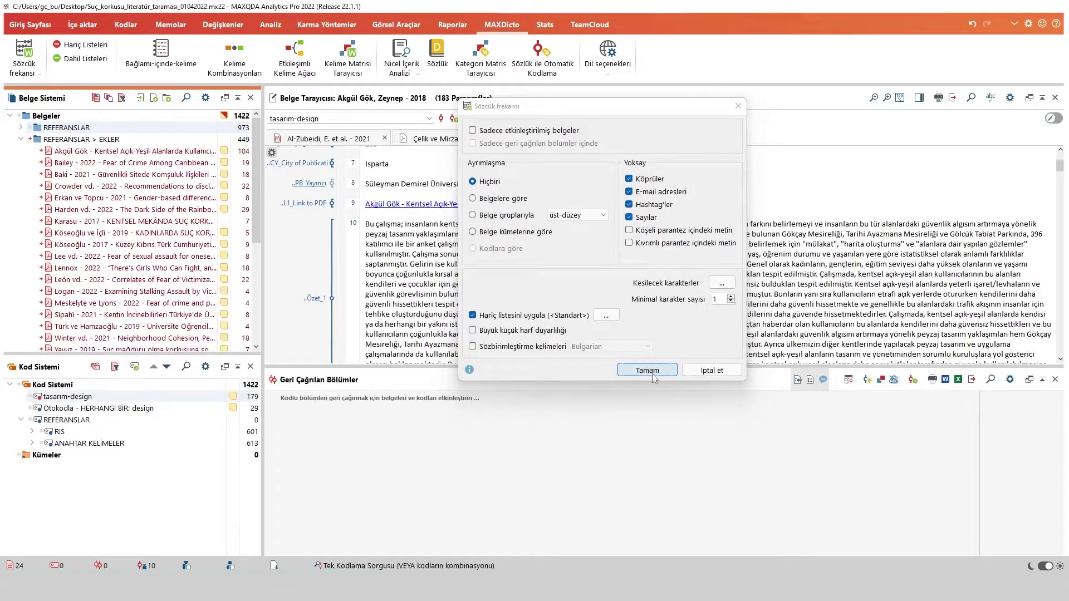
{"action": "left_click", "coordinate": [472, 130]}
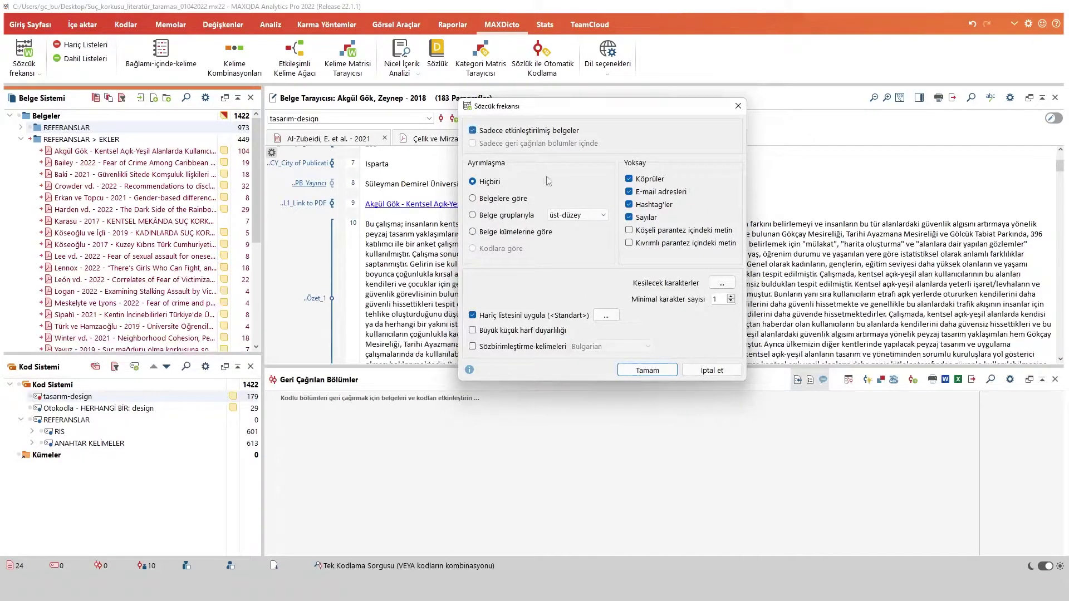
{"action": "left_click", "coordinate": [660, 371]}
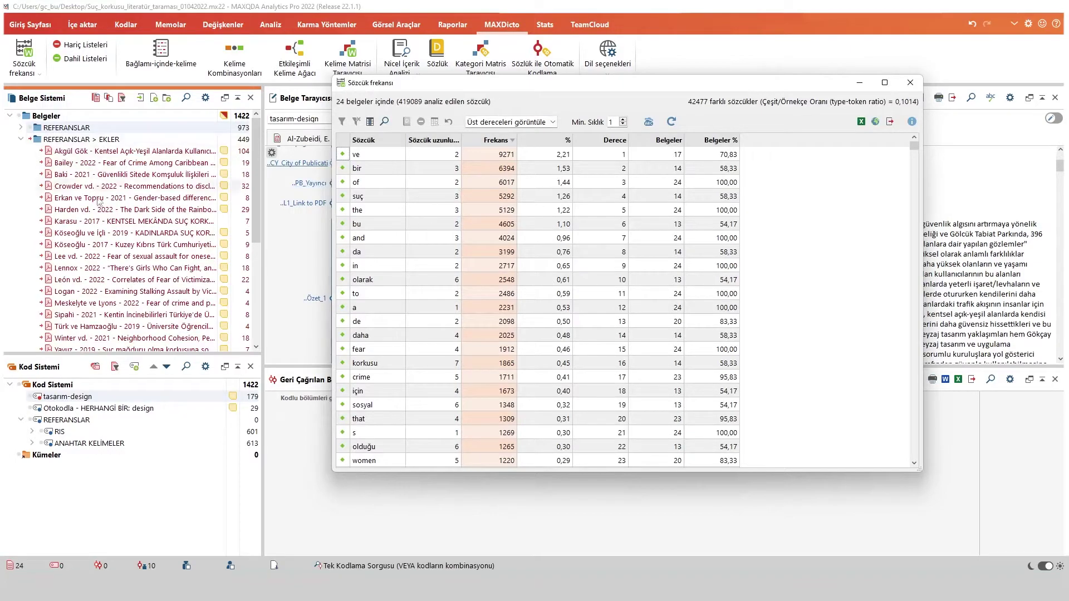
Examine which words occur most often in the word frequency table, and close the table
{"action": "scroll", "coordinate": [164, 167], "scroll_direction": "down", "scroll_amount": 5}
{"action": "scroll", "coordinate": [166, 217], "scroll_direction": "up", "scroll_amount": 5}
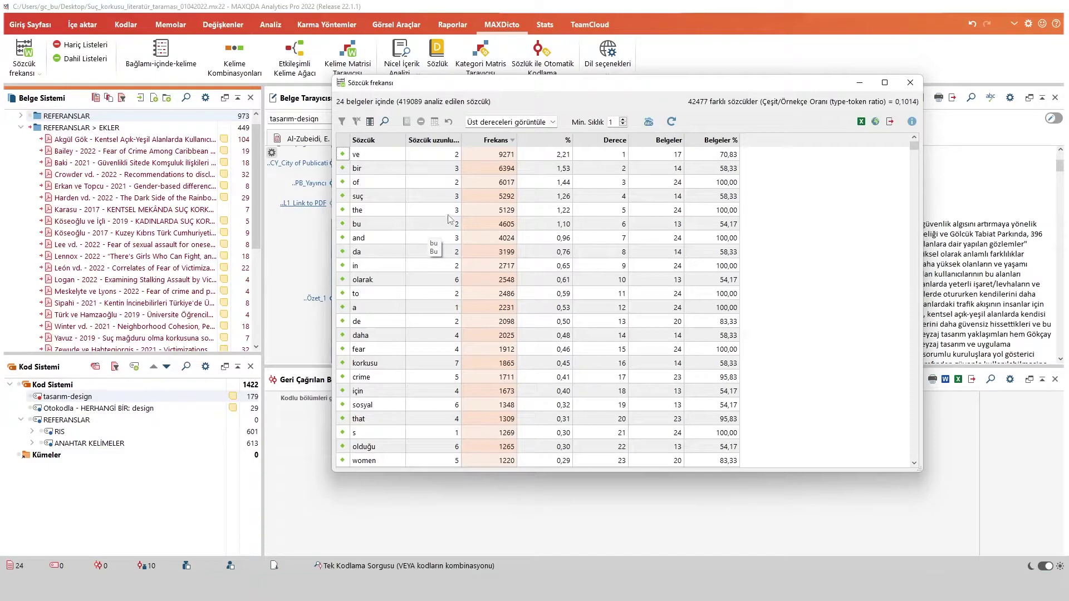
{"action": "scroll", "coordinate": [445, 223], "scroll_direction": "down", "scroll_amount": 16}
{"action": "scroll", "coordinate": [440, 218], "scroll_direction": "down", "scroll_amount": 20}
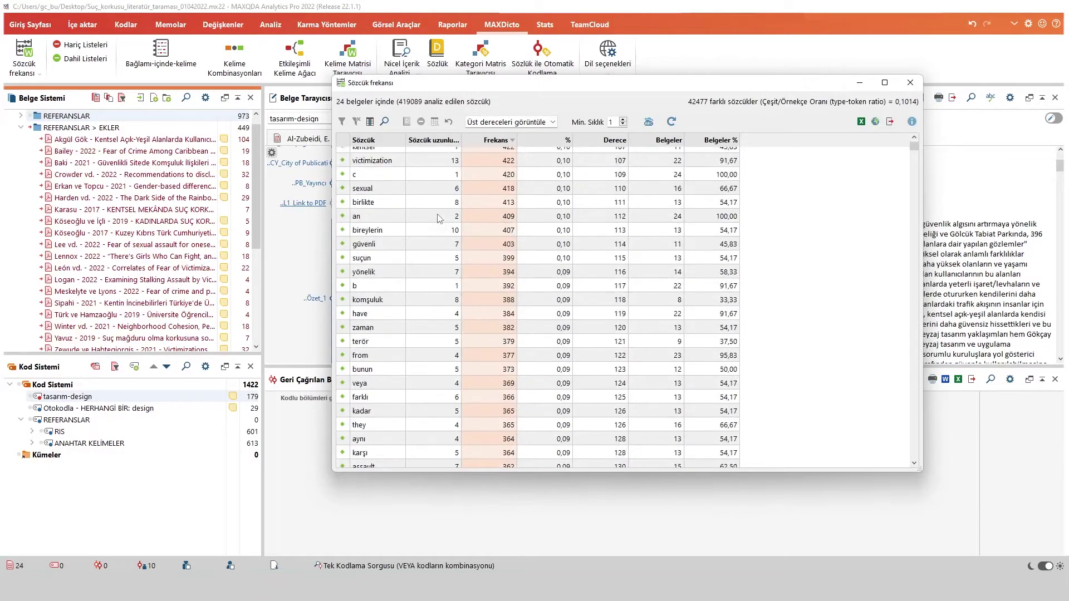
{"action": "scroll", "coordinate": [441, 252], "scroll_direction": "down", "scroll_amount": 18}
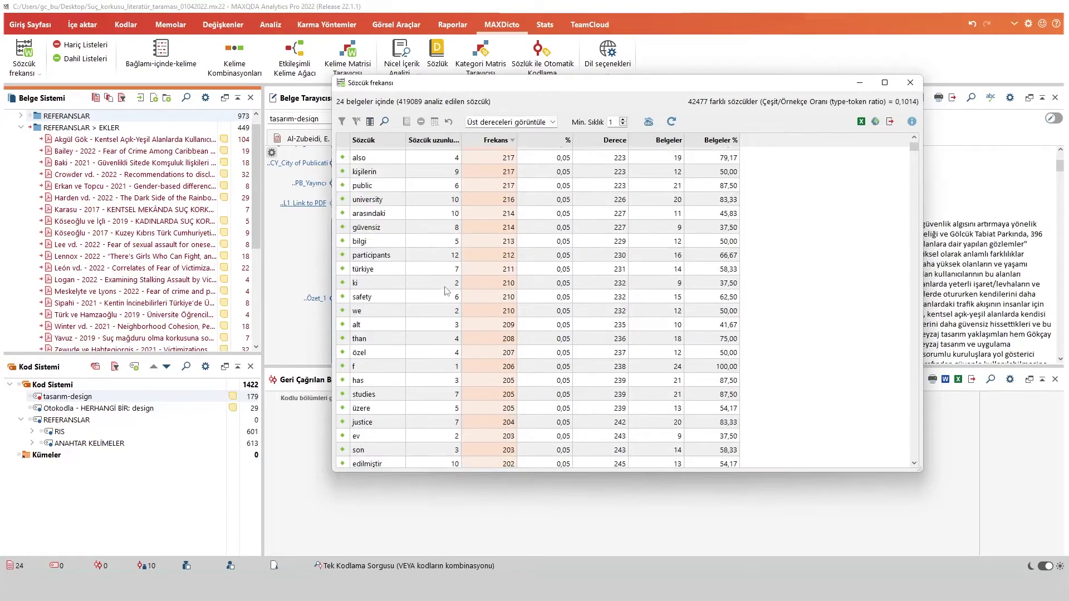
{"action": "scroll", "coordinate": [467, 258], "scroll_direction": "up", "scroll_amount": 20}
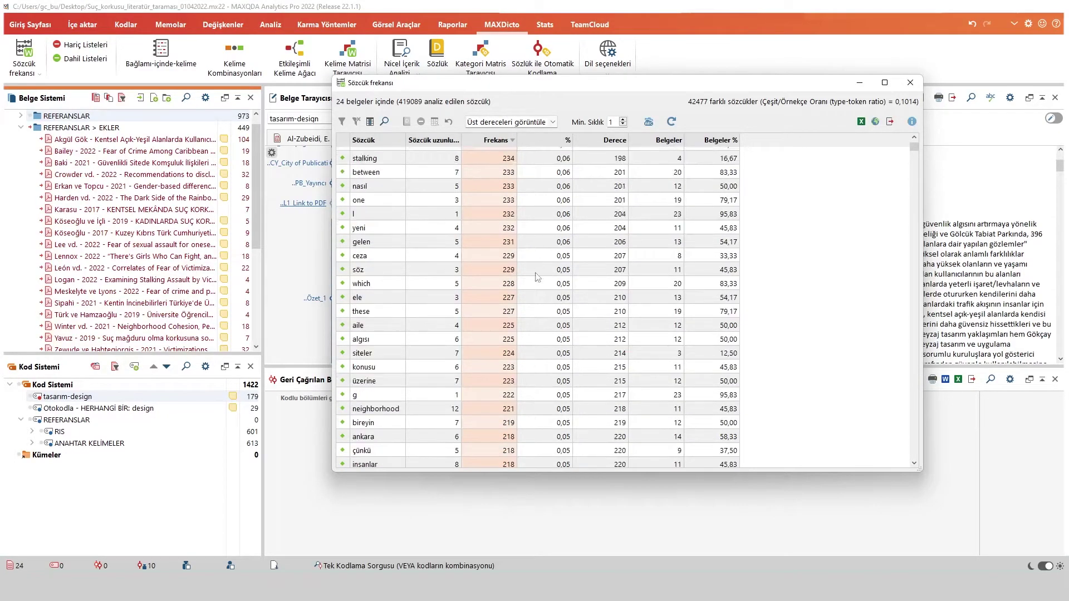
{"action": "scroll", "coordinate": [537, 290], "scroll_direction": "up", "scroll_amount": 20}
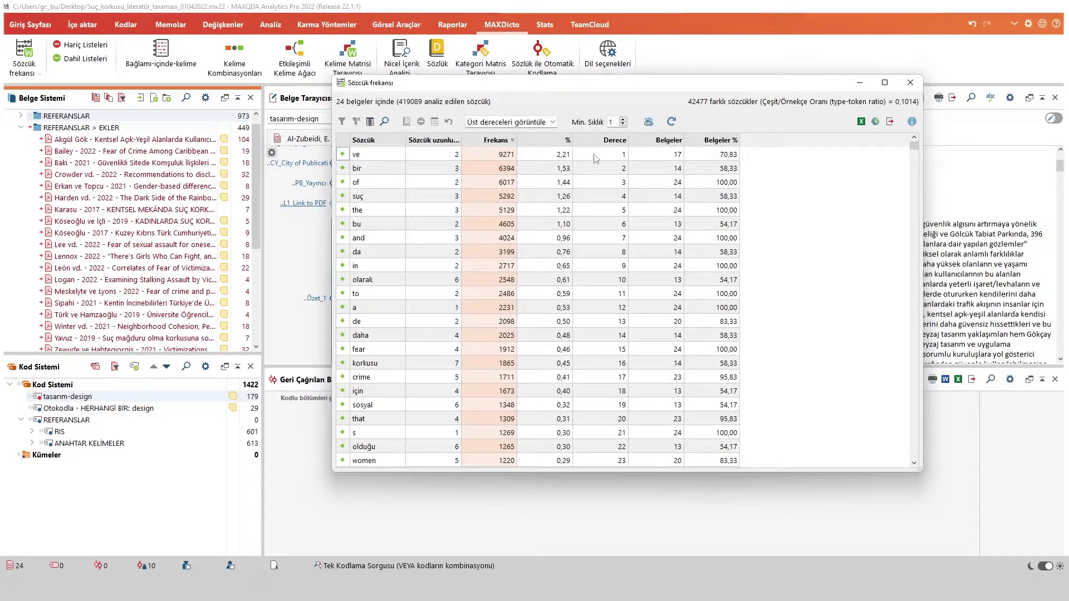
{"action": "left_click", "coordinate": [911, 84]}
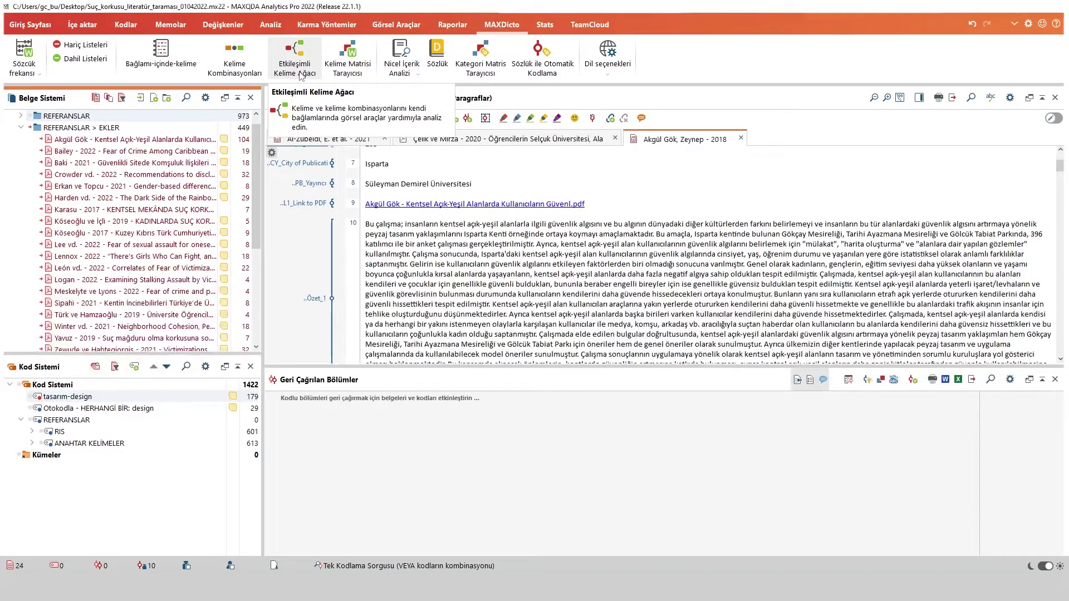
Deactivate the REFERANSLAR > EKLER group and activate only its first four documents
{"action": "left_click", "coordinate": [29, 128]}
{"action": "left_click", "coordinate": [40, 139]}
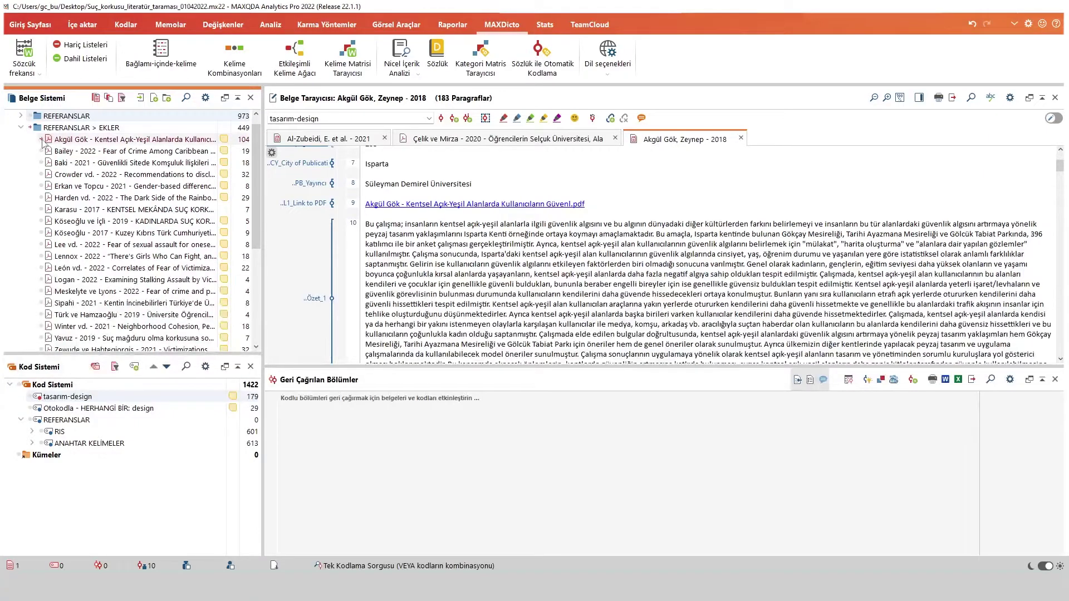
{"action": "left_click", "coordinate": [43, 151]}
{"action": "left_click", "coordinate": [42, 162]}
{"action": "left_click", "coordinate": [43, 175]}
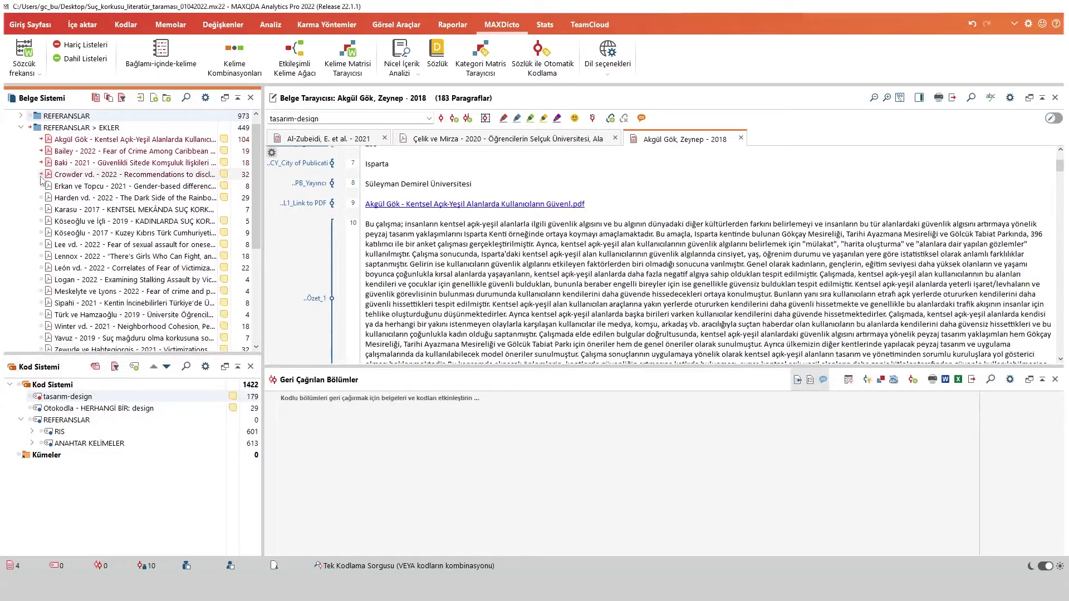
Create an interactive word tree from all activated documents, make tasarım its root word, and widen the word tree window
{"action": "left_click", "coordinate": [294, 56]}
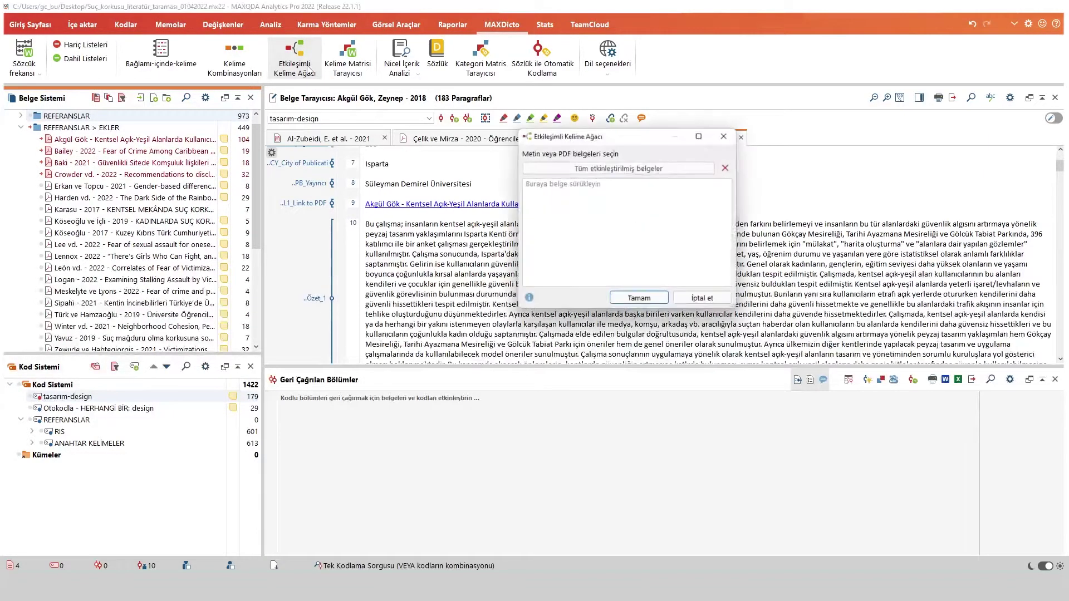
{"action": "left_click", "coordinate": [618, 167]}
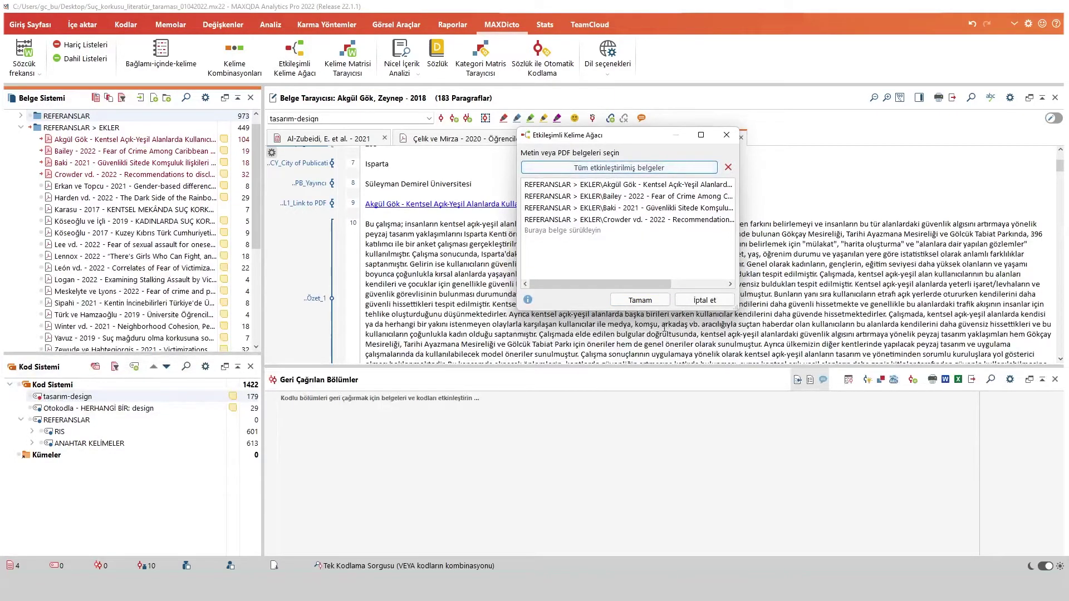
{"action": "left_click", "coordinate": [642, 300]}
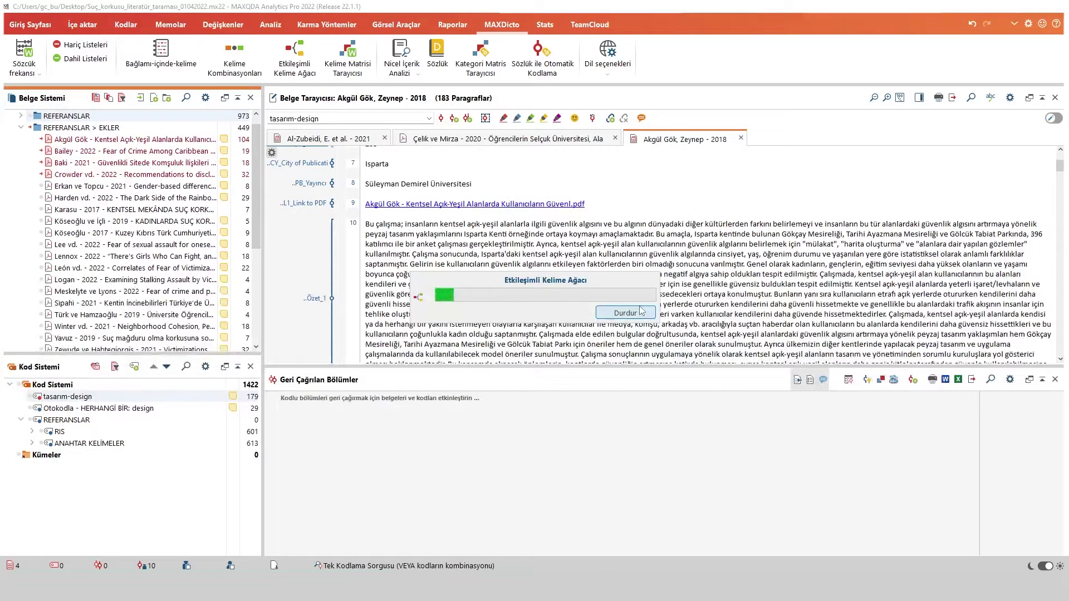
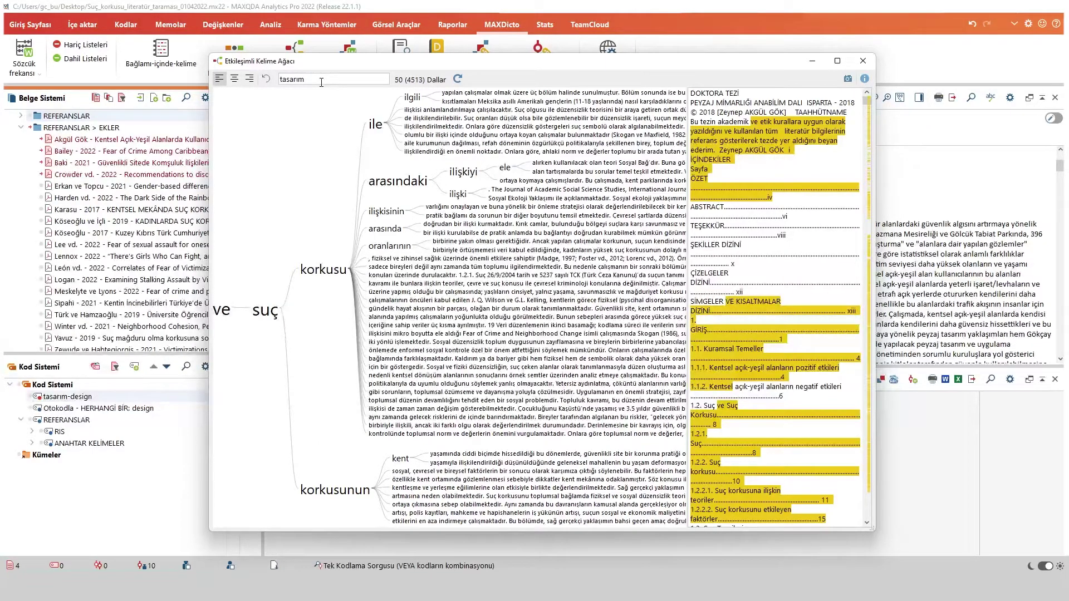
{"action": "key", "text": "Return"}
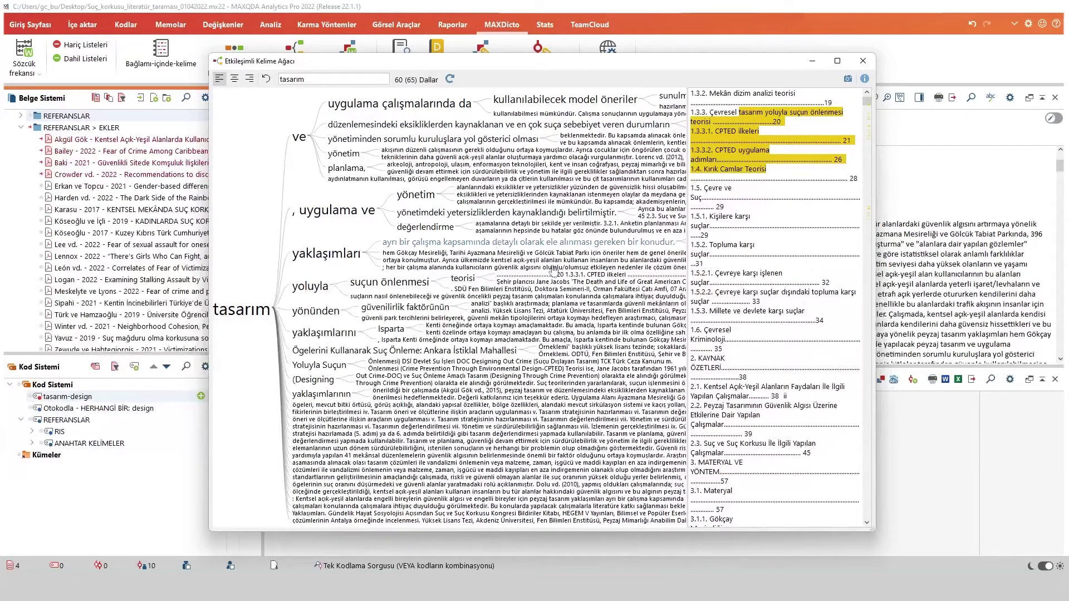
{"action": "left_click_drag", "start_coordinate": [878, 513], "coordinate": [1063, 515]}
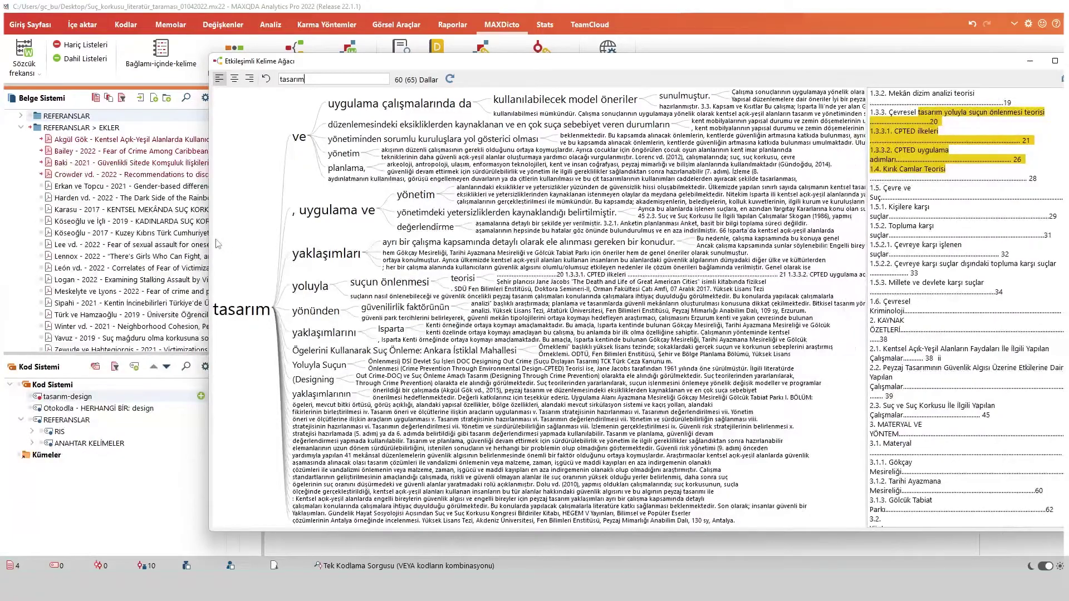
{"action": "left_click_drag", "start_coordinate": [207, 239], "coordinate": [39, 239]}
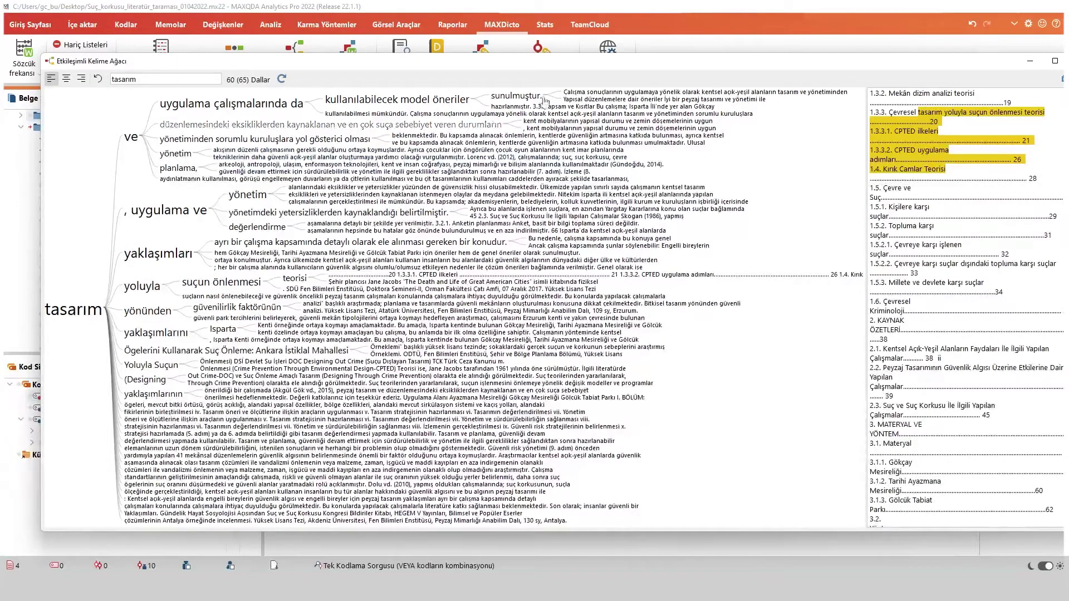
Follow the word tree branch continuing with "Çalışma sonuçlarının uygulamaya yönelik", read its source passage, and return to the root word tasarım
{"action": "left_click", "coordinate": [711, 94]}
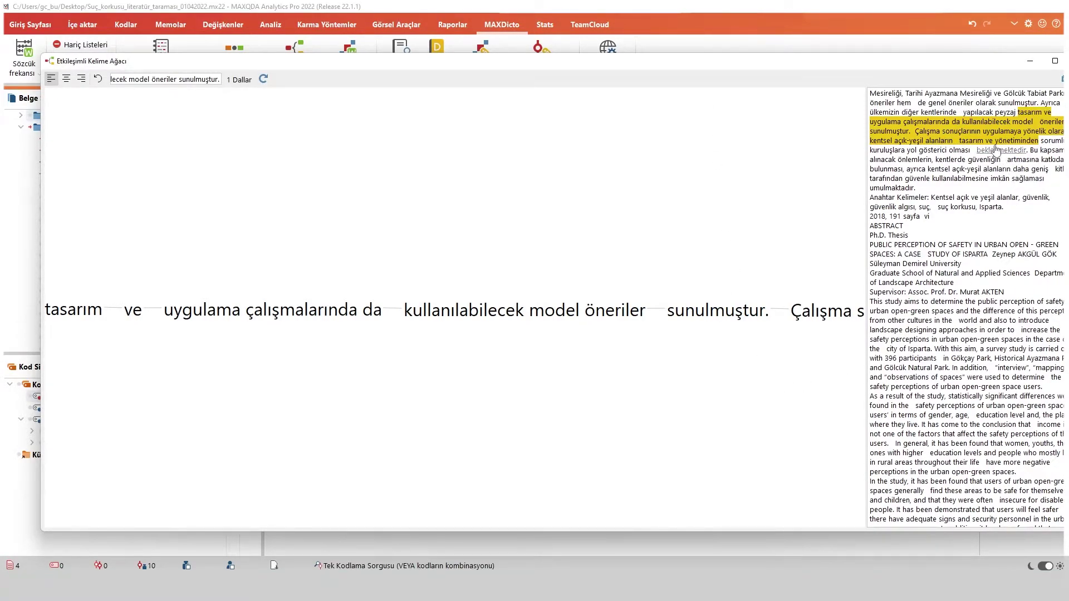
{"action": "scroll", "coordinate": [996, 149], "scroll_direction": "down", "scroll_amount": 3}
{"action": "scroll", "coordinate": [996, 167], "scroll_direction": "up", "scroll_amount": 5}
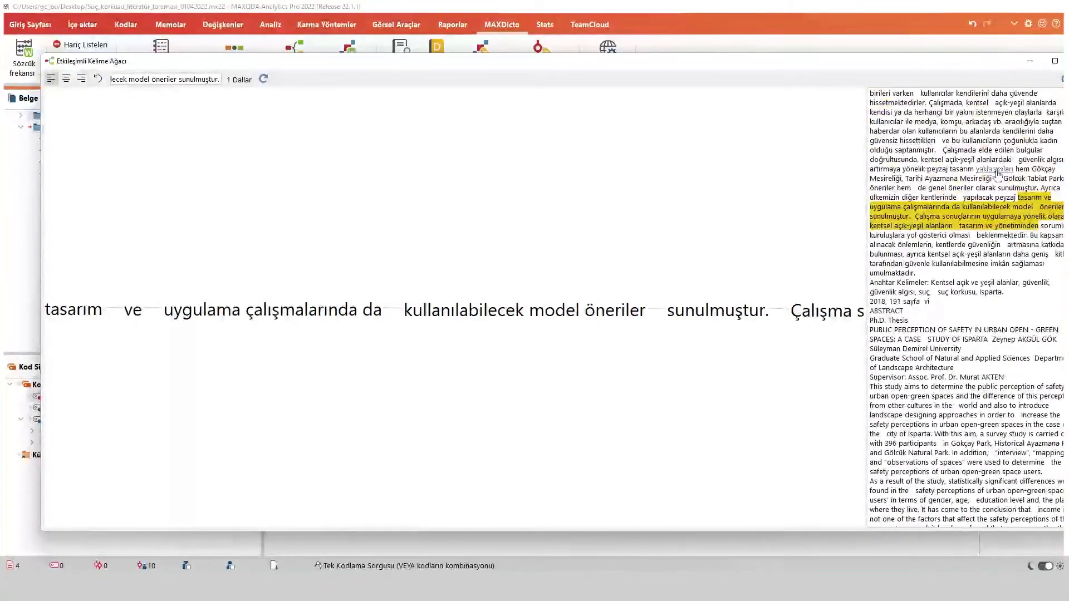
{"action": "left_click", "coordinate": [82, 317]}
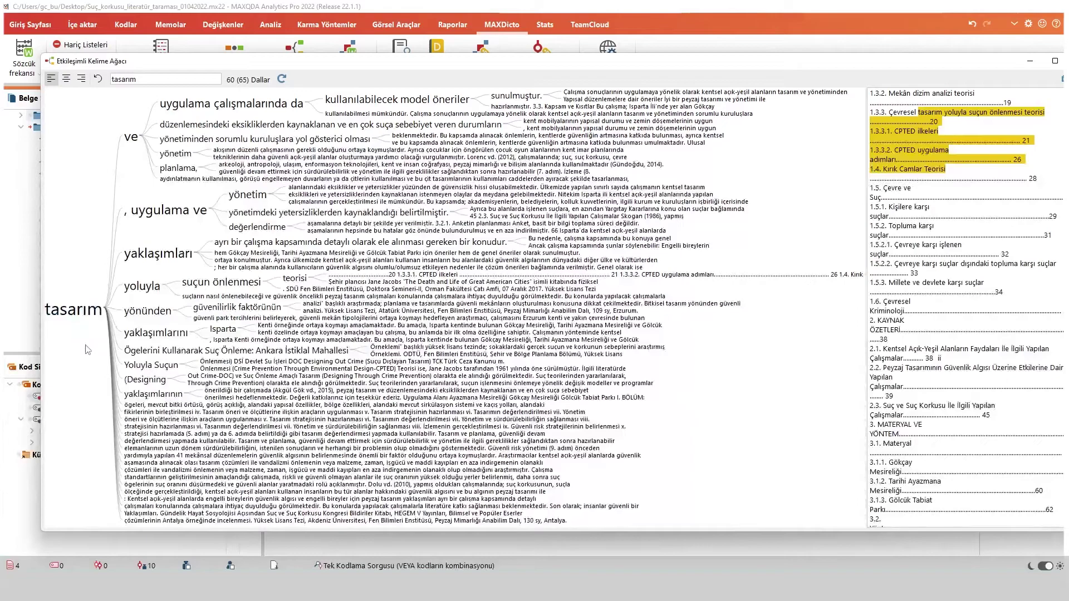
Compare the source passages of the two continuations after "sunulmuştur." in the word tree, and step back to the phrase "tasarım ve"
{"action": "left_click", "coordinate": [504, 97]}
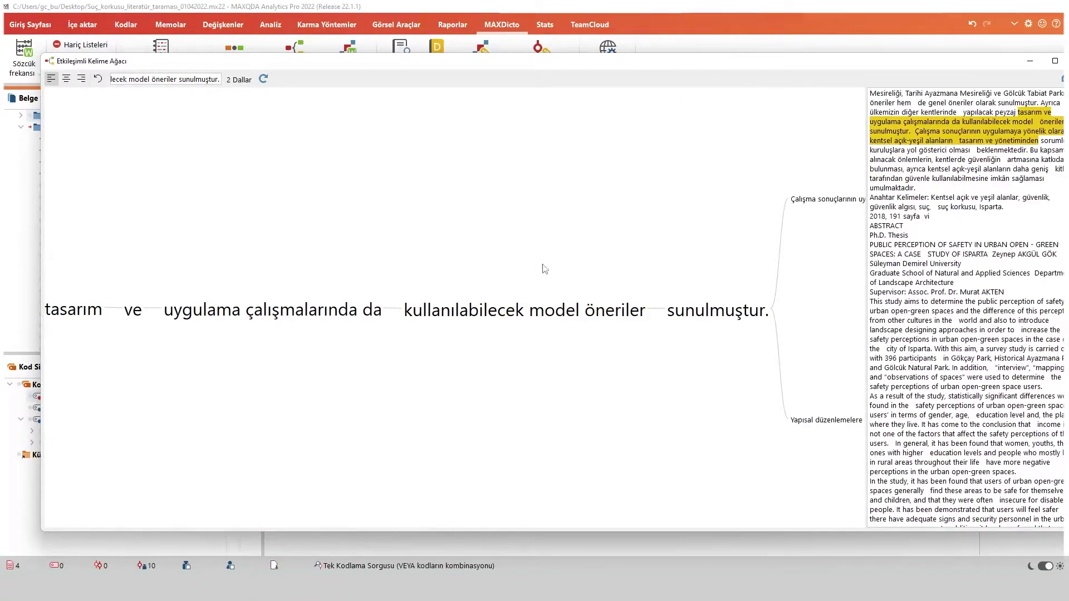
{"action": "left_click", "coordinate": [837, 199]}
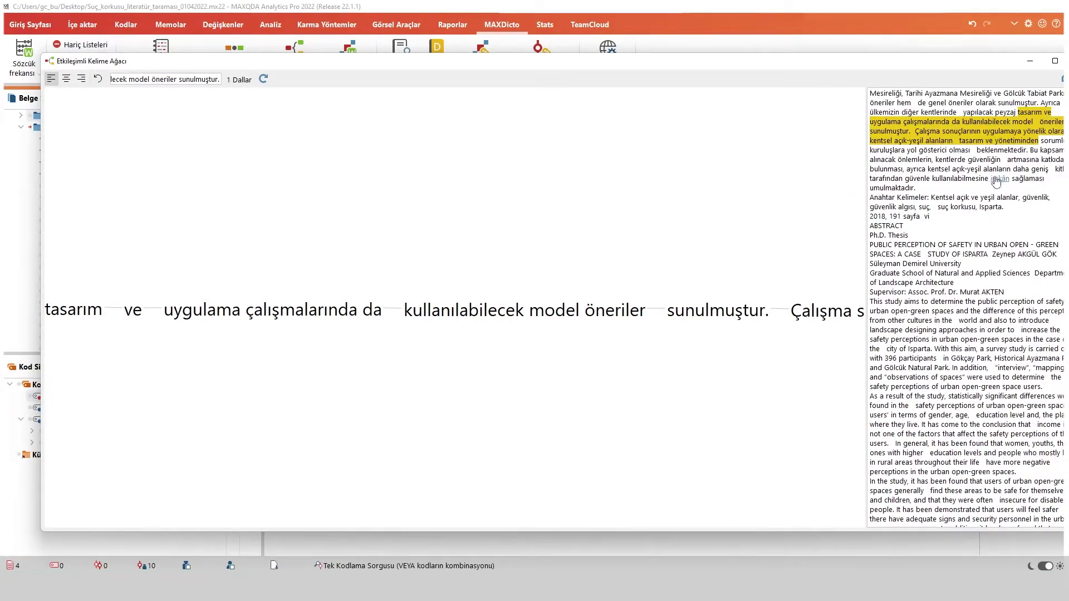
{"action": "left_click", "coordinate": [722, 316]}
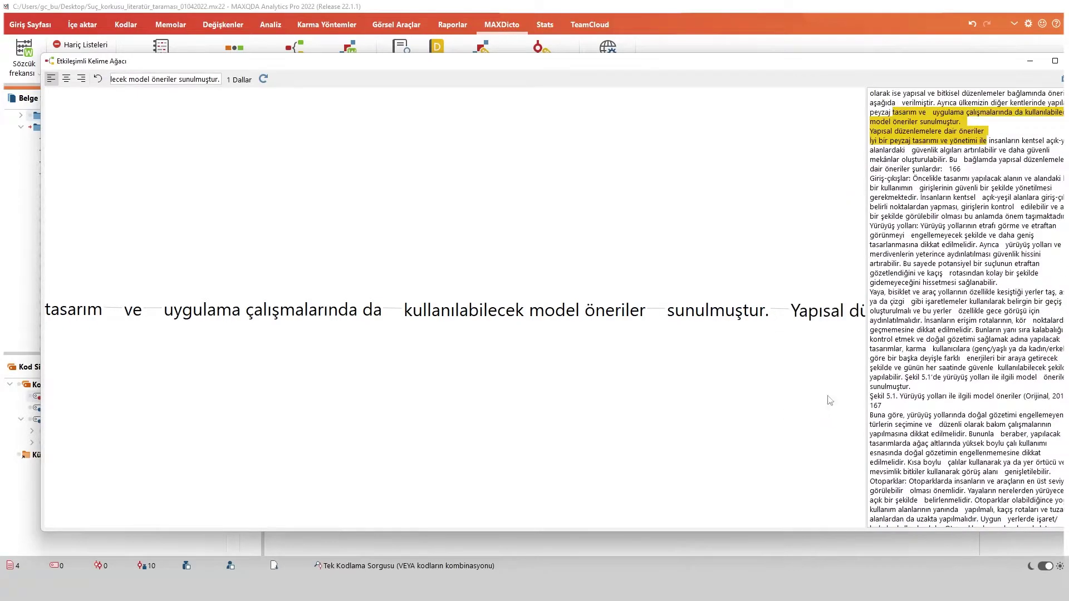
{"action": "left_click", "coordinate": [564, 310]}
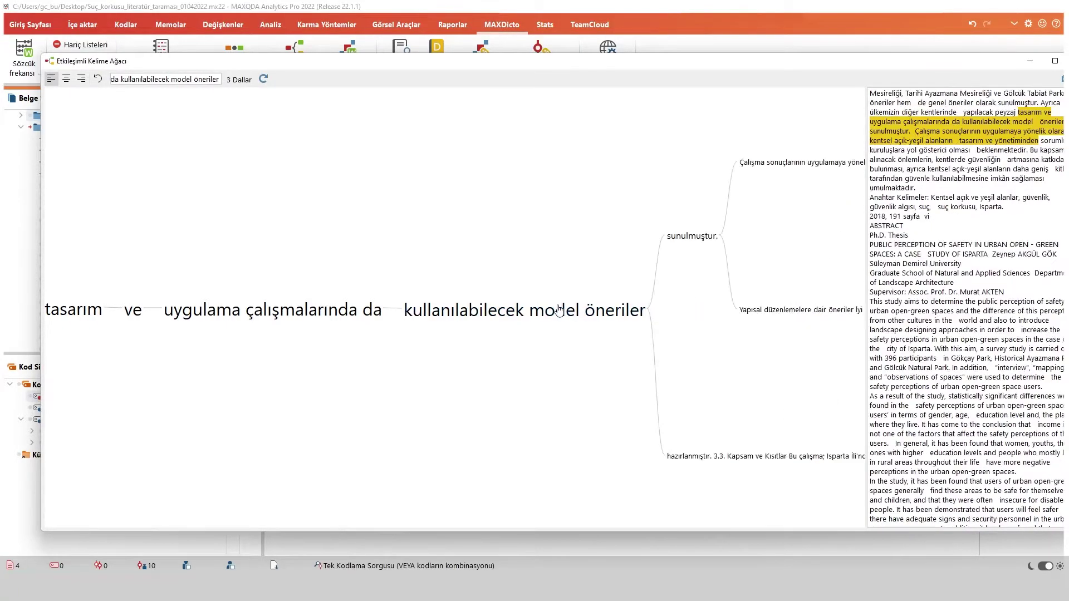
{"action": "left_click", "coordinate": [340, 310]}
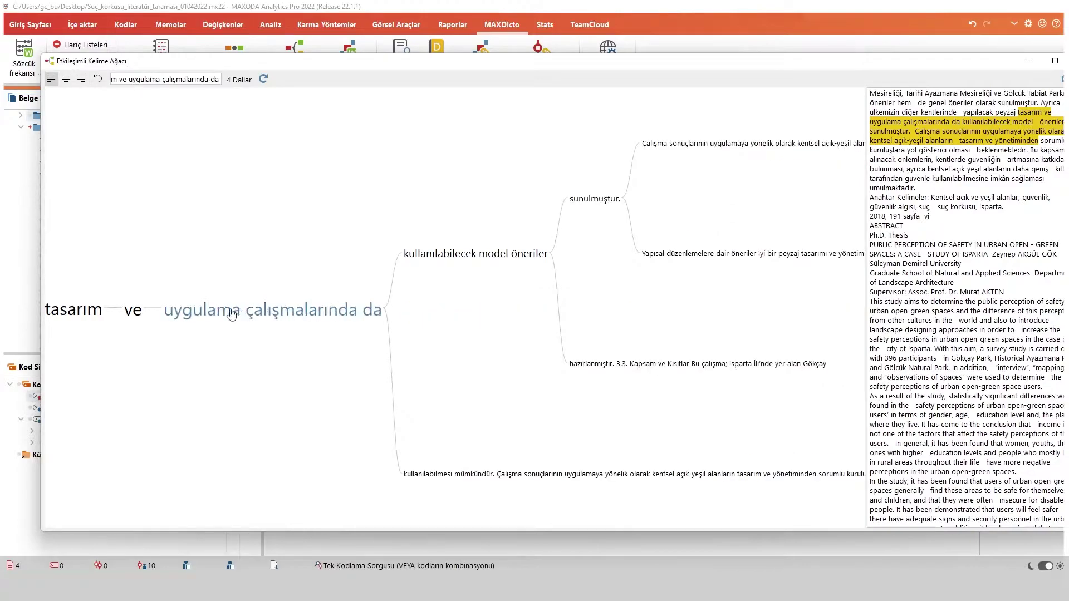
{"action": "left_click", "coordinate": [134, 312]}
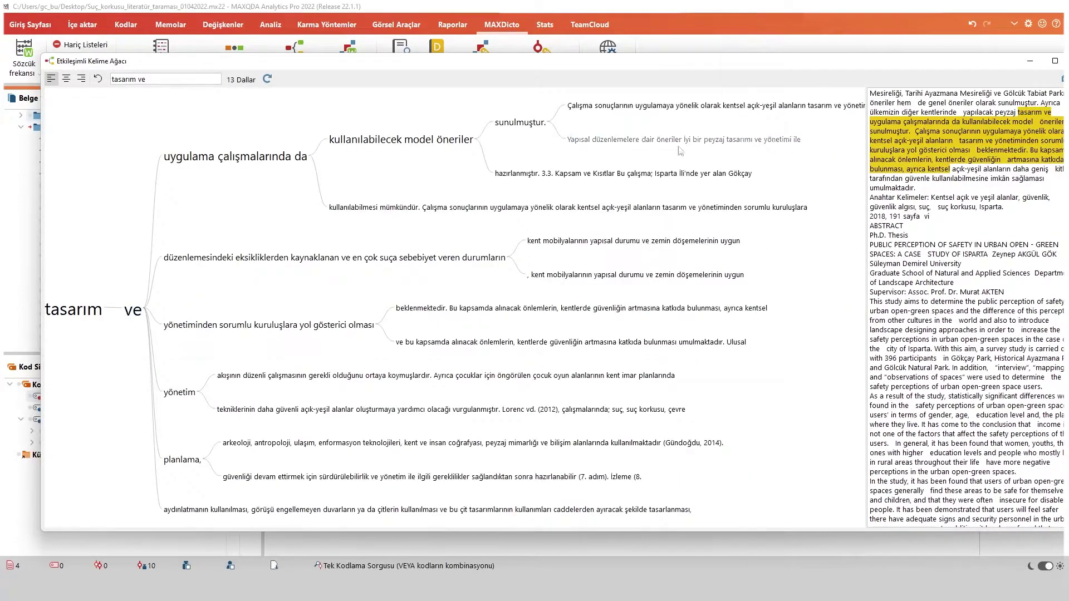
Move the interactive word tree window out of the way and close it
{"action": "mouse_move", "coordinate": [824, 71]}
{"action": "left_mouse_down"}
{"action": "mouse_move", "coordinate": [771, 105]}
{"action": "mouse_move", "coordinate": [823, 89]}
{"action": "left_mouse_up"}
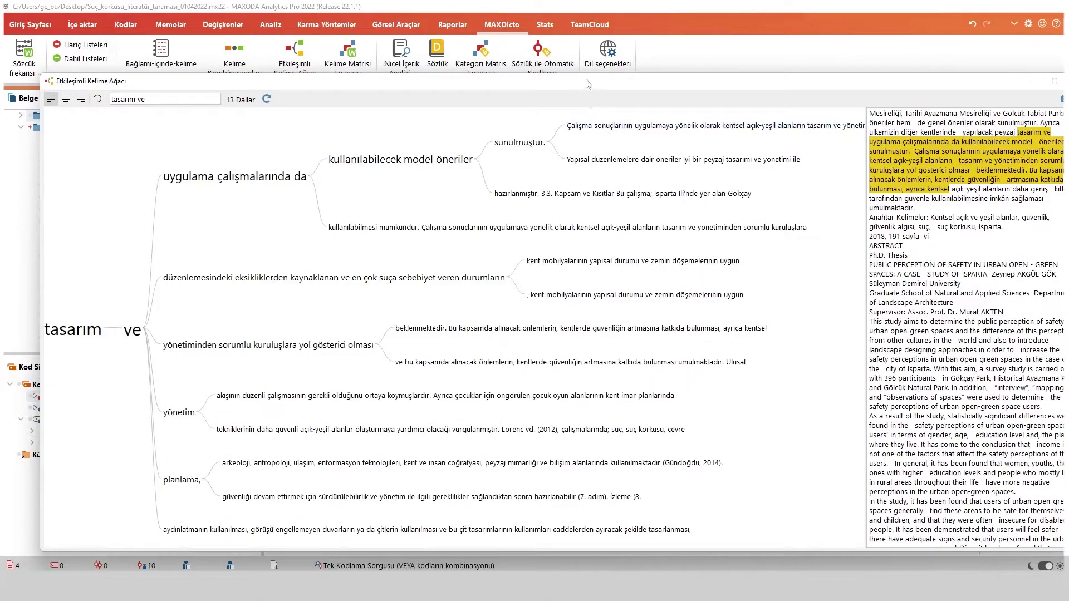
{"action": "left_click_drag", "start_coordinate": [588, 82], "coordinate": [557, 92]}
{"action": "left_click", "coordinate": [473, 81]}
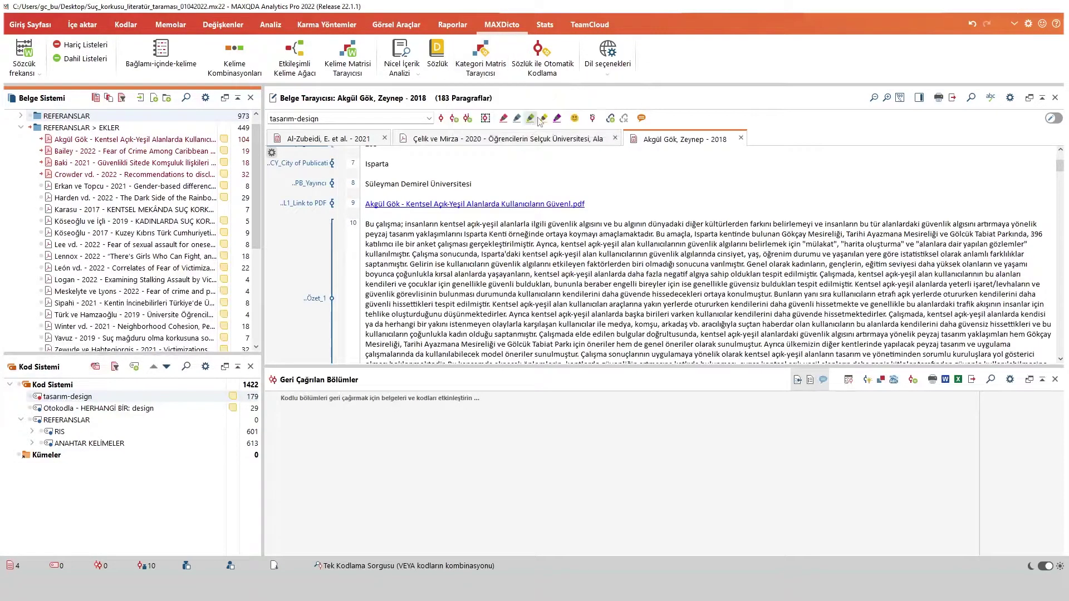
Start a Word Matrix Browser search and enter tasarım and design as its search items
{"action": "left_click", "coordinate": [359, 78]}
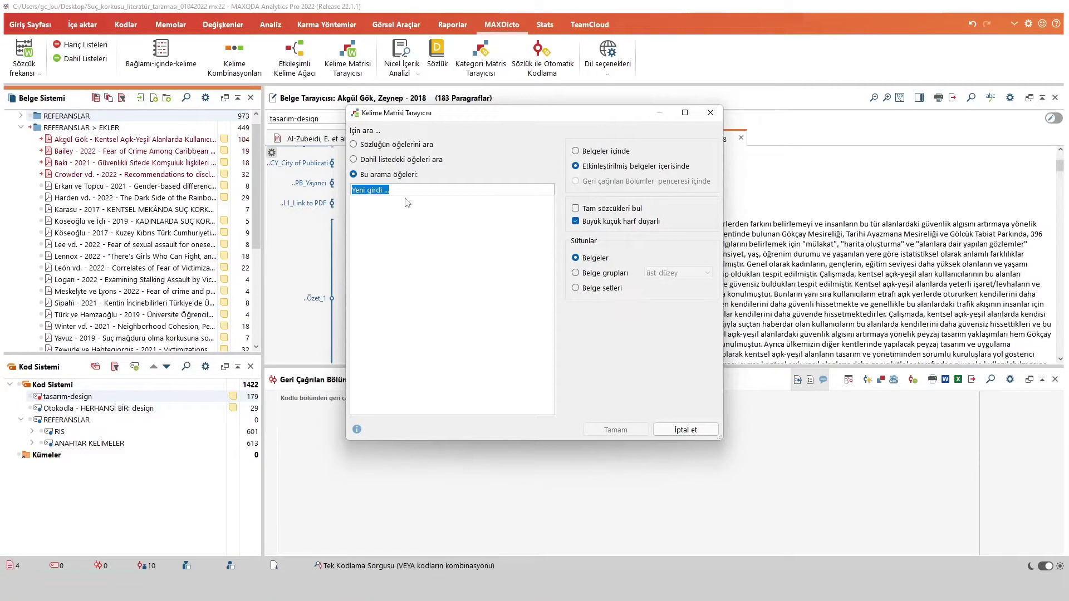
{"action": "type", "text": "tasarım"}
{"action": "key", "text": "Return"}
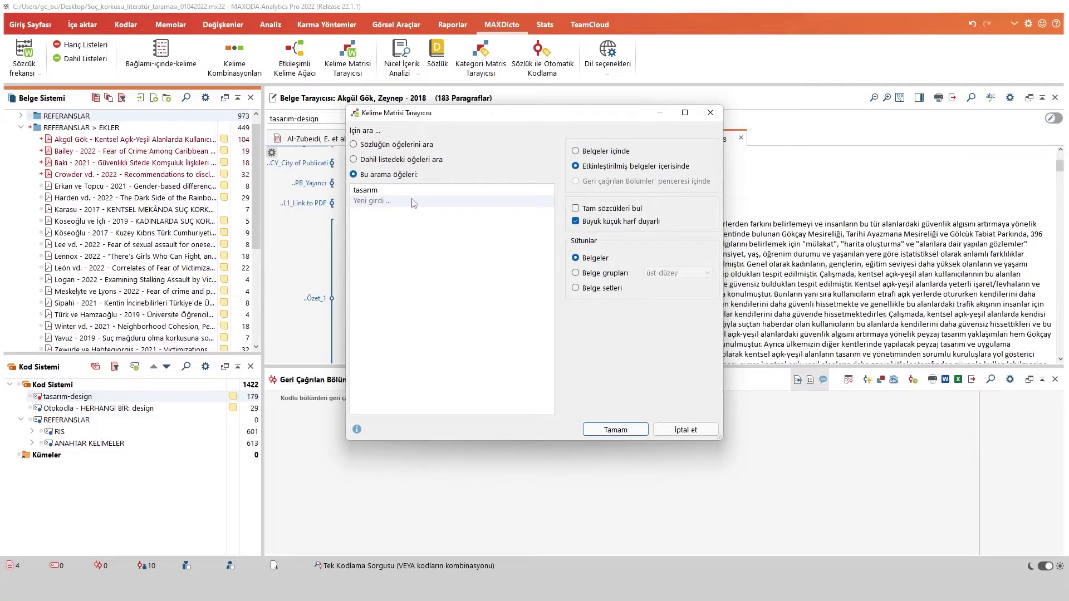
{"action": "double_click", "coordinate": [412, 203]}
{"action": "type", "text": "de"}
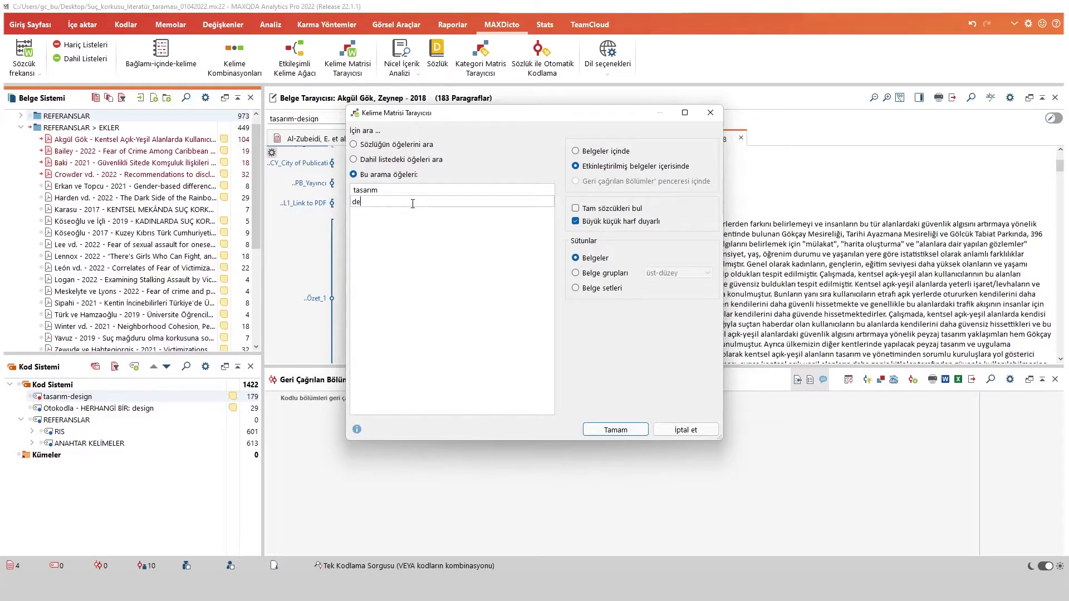
{"action": "type", "text": "sign"}
{"action": "key", "text": "Return"}
Generate the word matrix for the activated documents with document sets as columns, collapse REFERANSLAR > EKLER, and close the matrix after viewing it
{"action": "left_click", "coordinate": [576, 288]}
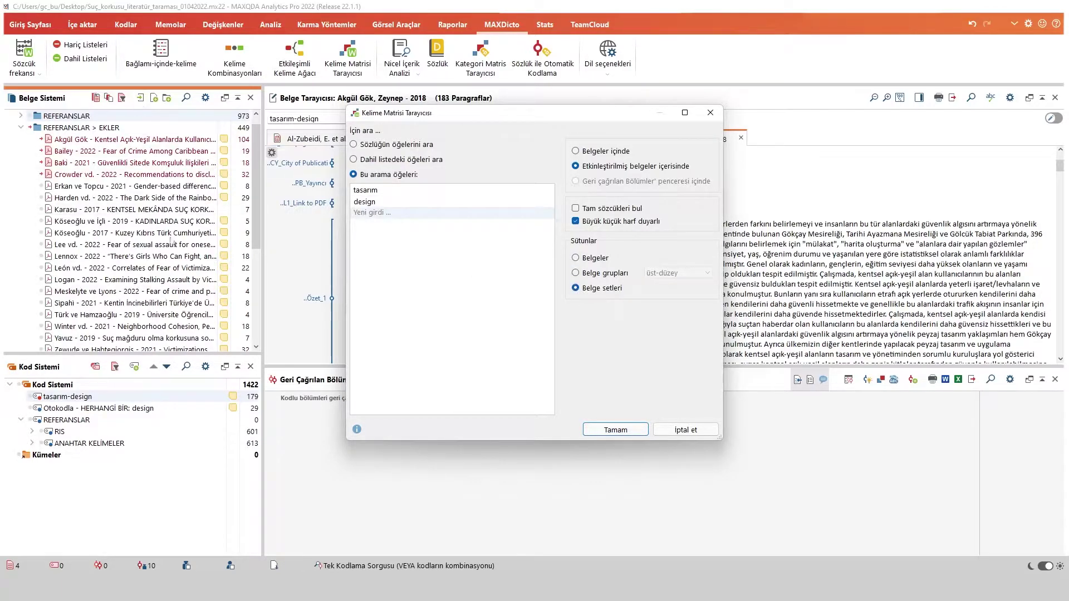
{"action": "left_click", "coordinate": [21, 127]}
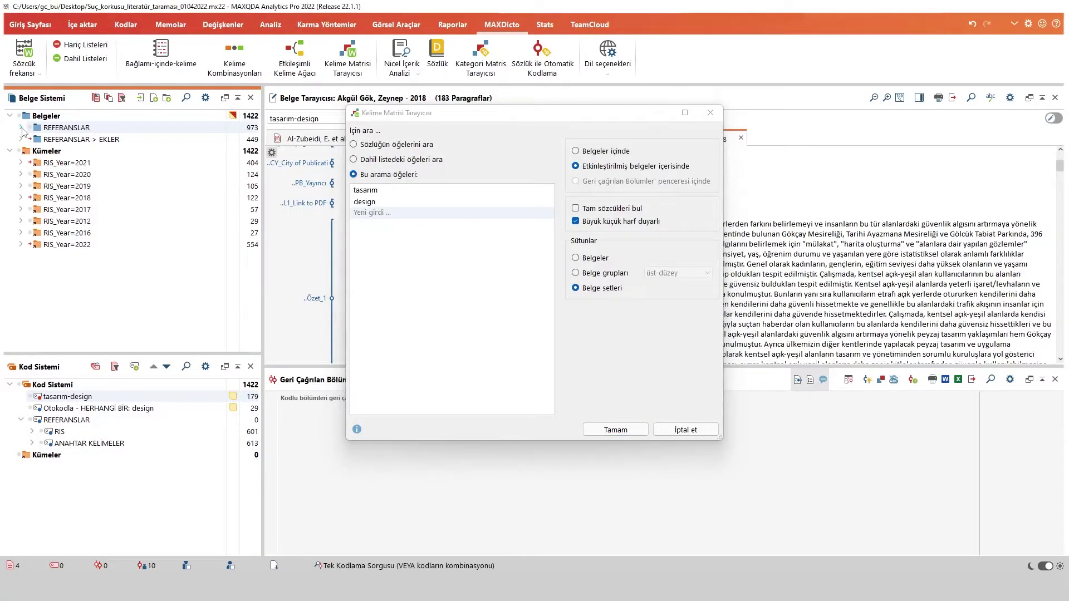
{"action": "left_click", "coordinate": [628, 434]}
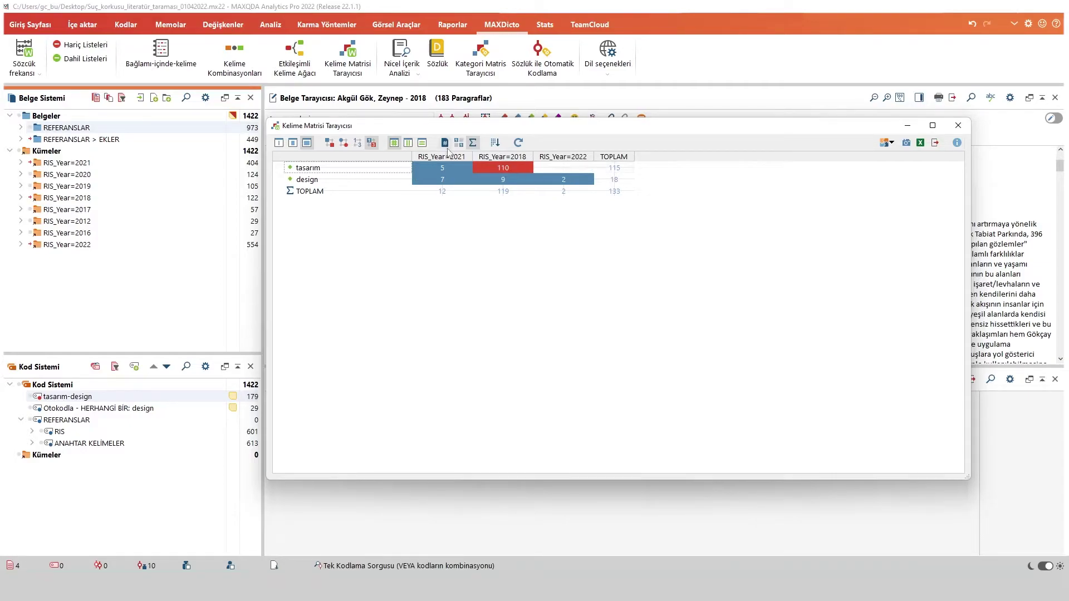
{"action": "left_click", "coordinate": [958, 126]}
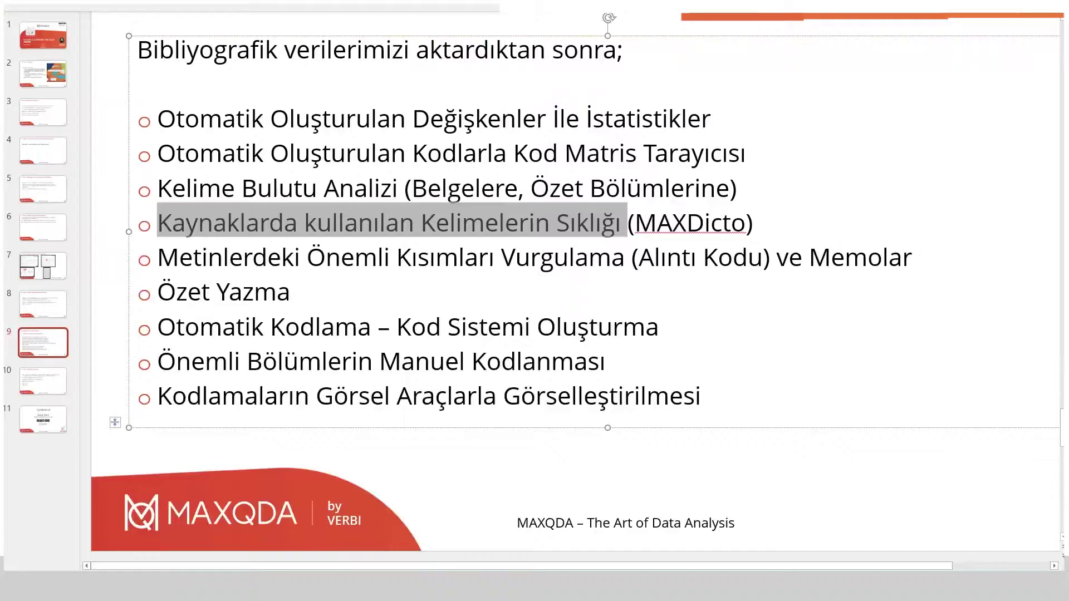
Mark part of the presentation's "Metinlerdeki Önemli Kısımları Vurgulama" item and switch back to the Suç_korkusu_literatür_taraması project in MAXQDA
{"action": "left_click_drag", "start_coordinate": [179, 259], "coordinate": [286, 263]}
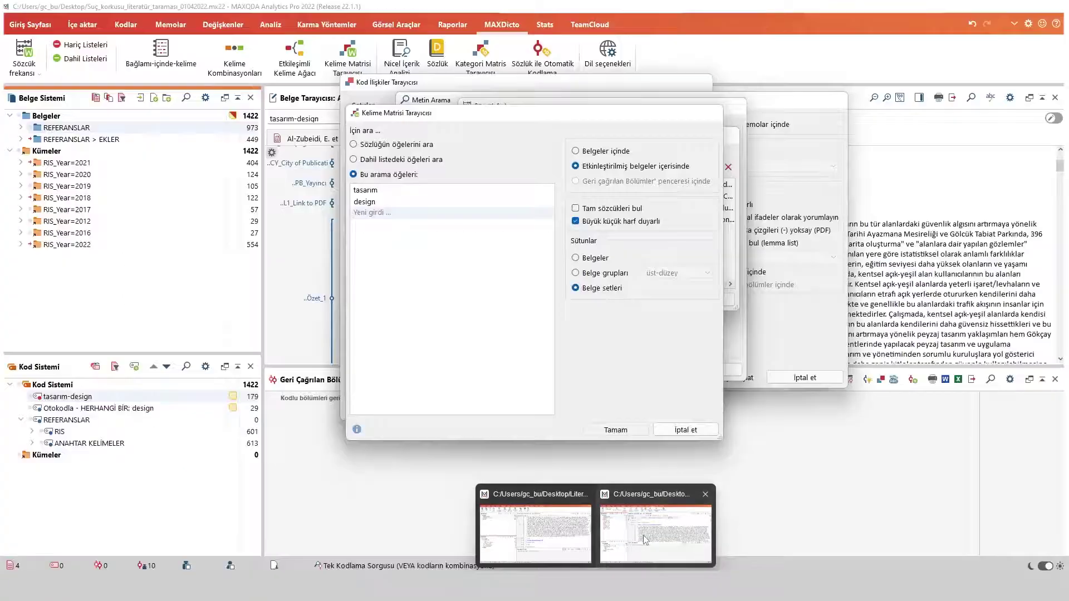
{"action": "left_click", "coordinate": [640, 523]}
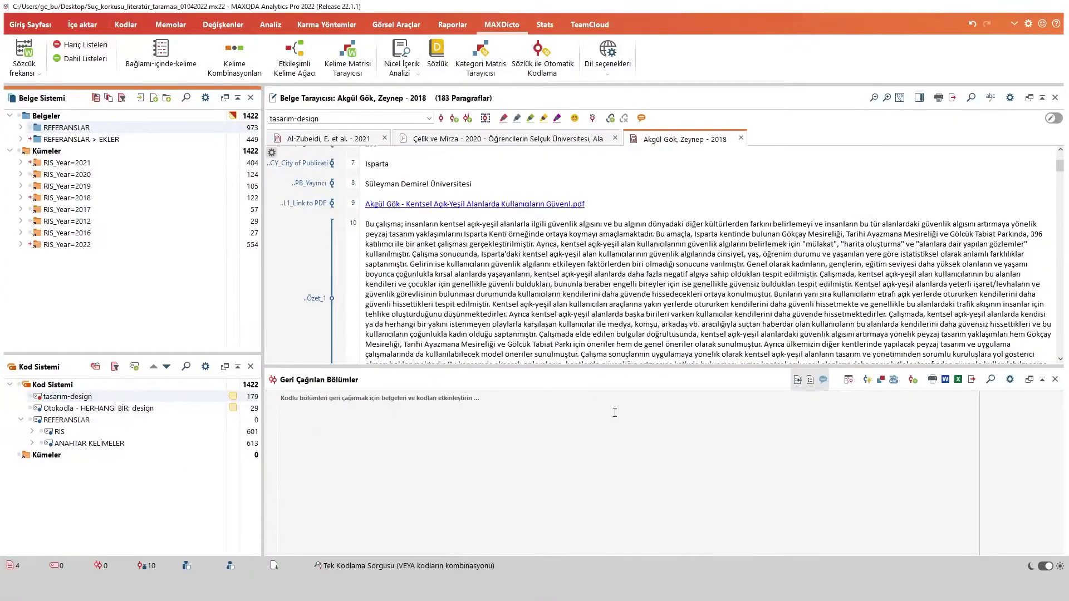
Open the 2021 PDF "Gender-based differences in fear of crime" at its Introduction and close the retrieved segments window
{"action": "left_click", "coordinate": [23, 140]}
{"action": "double_click", "coordinate": [79, 199]}
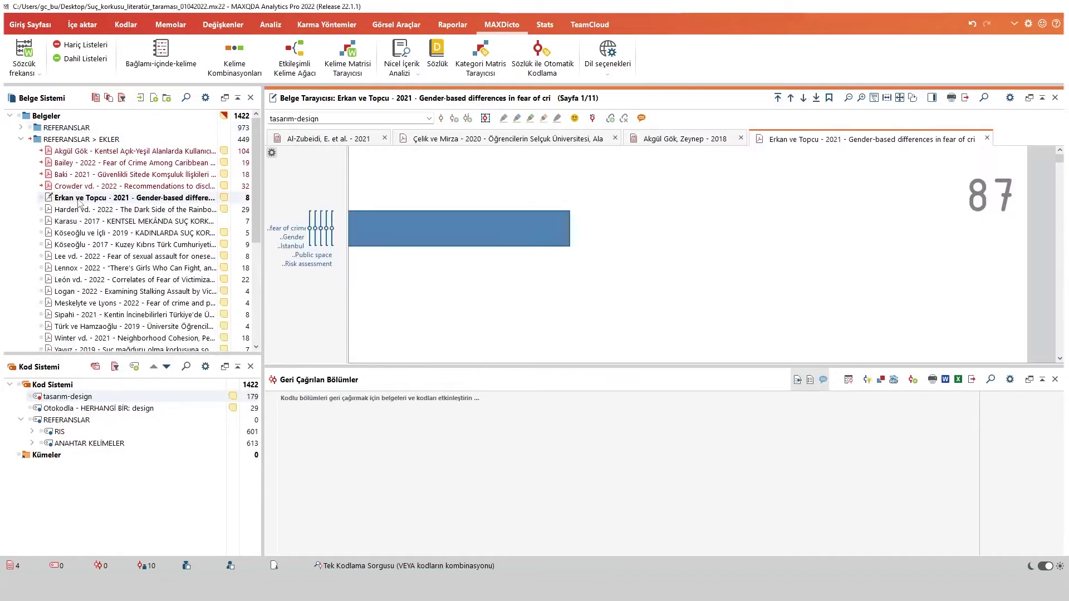
{"action": "scroll", "coordinate": [558, 214], "scroll_direction": "down", "scroll_amount": 5}
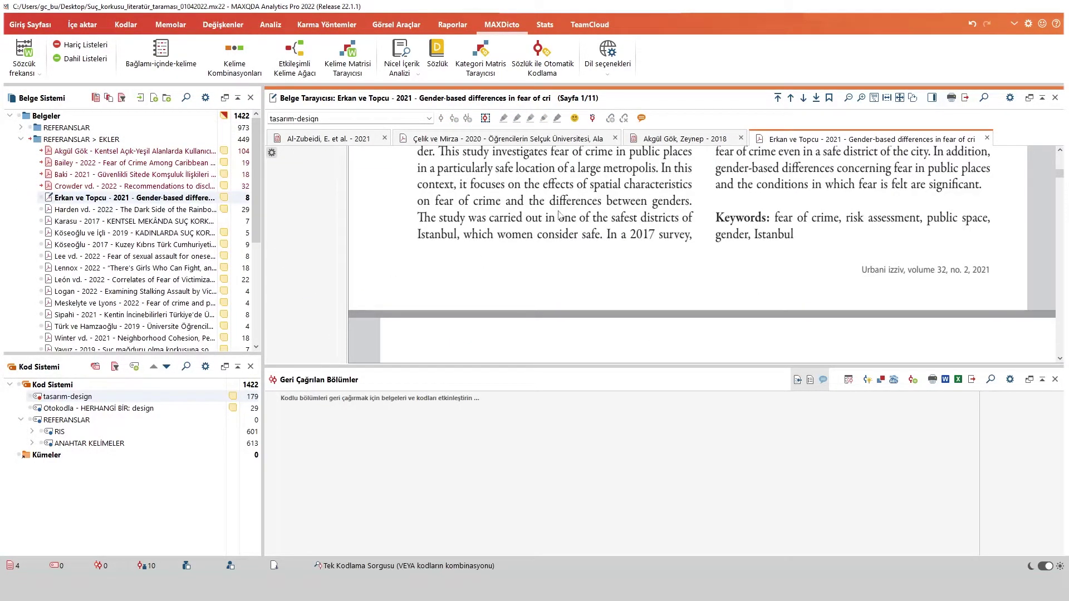
{"action": "scroll", "coordinate": [558, 214], "scroll_direction": "down", "scroll_amount": 3}
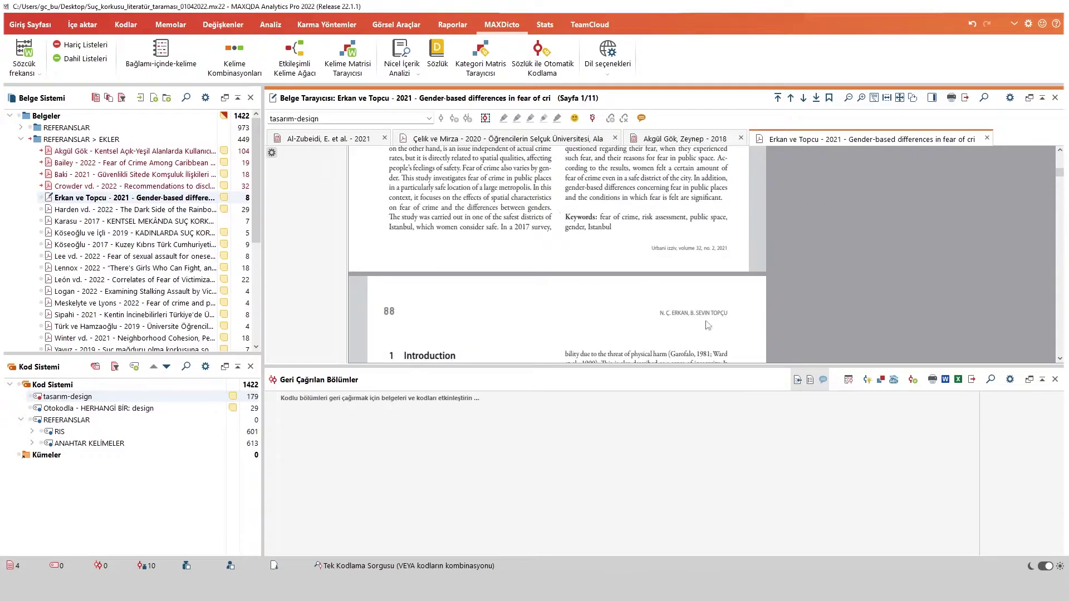
{"action": "left_click", "coordinate": [1055, 379]}
{"action": "scroll", "coordinate": [558, 380], "scroll_direction": "down", "scroll_amount": 10}
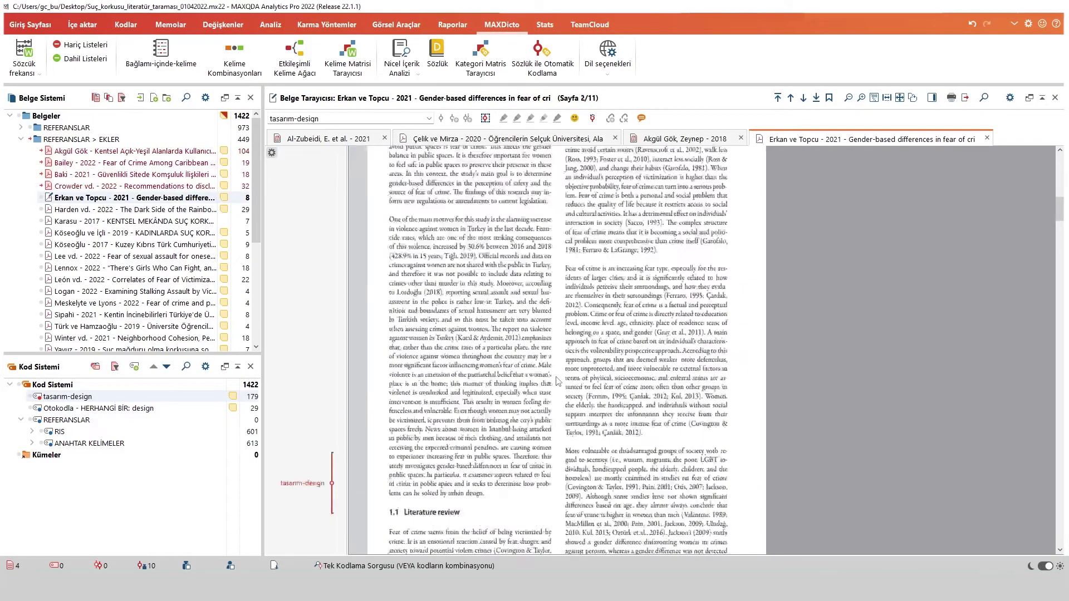
{"action": "scroll", "coordinate": [559, 381], "scroll_direction": "up", "scroll_amount": 3}
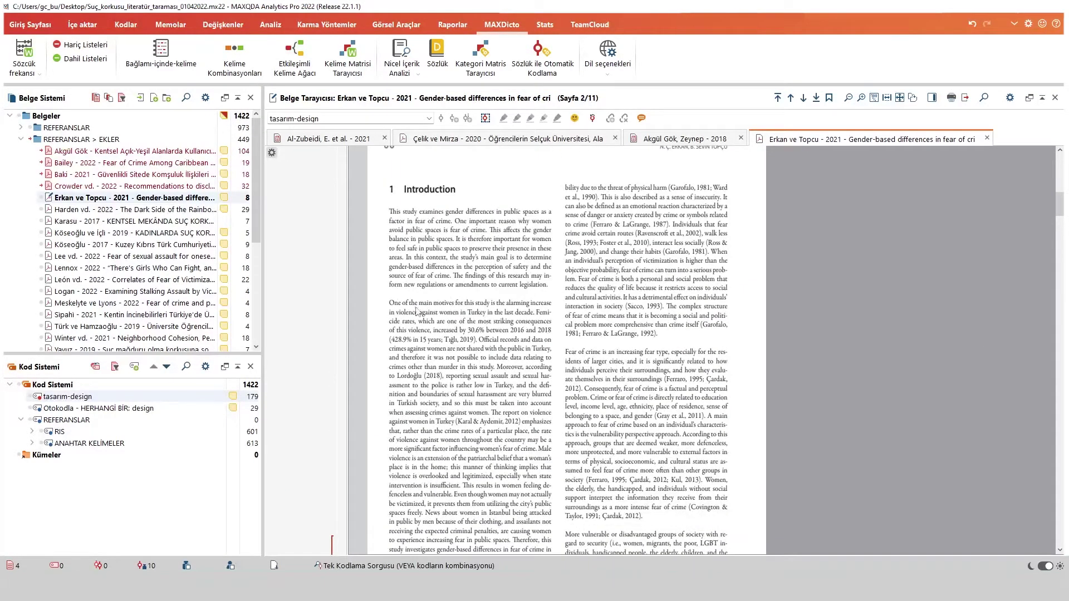
Highlight three passages in the Introduction's first column in blue and the passage starting "Crime or fear of crime" in the second column in yellow
{"action": "left_click_drag", "start_coordinate": [388, 302], "coordinate": [445, 322]}
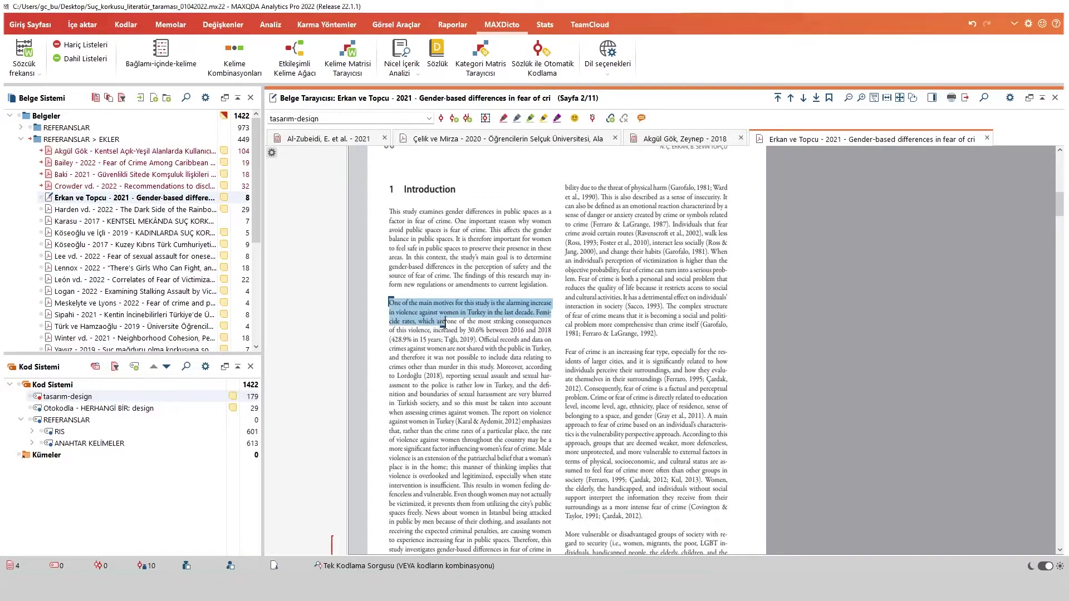
{"action": "left_click", "coordinate": [517, 118]}
{"action": "left_click_drag", "start_coordinate": [389, 367], "coordinate": [456, 394]}
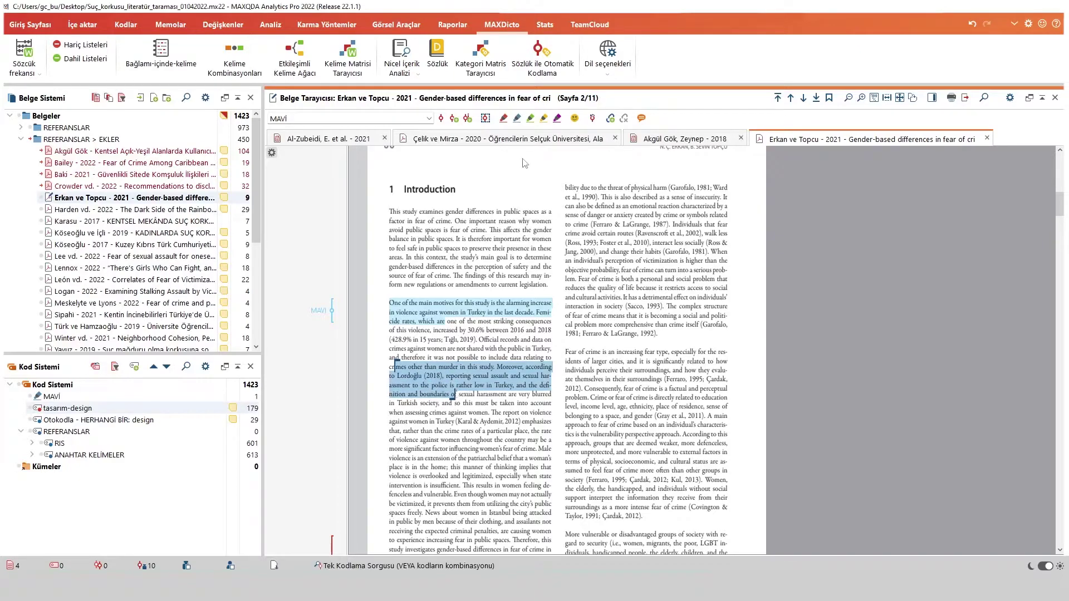
{"action": "left_click", "coordinate": [516, 118]}
{"action": "scroll", "coordinate": [471, 289], "scroll_direction": "down", "scroll_amount": 3}
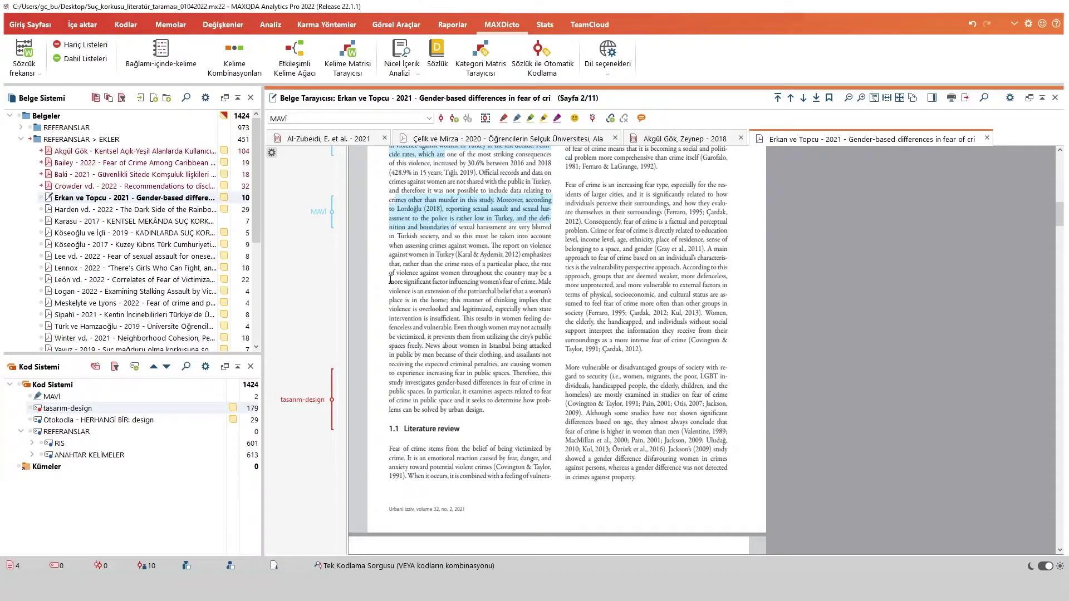
{"action": "left_click_drag", "start_coordinate": [389, 278], "coordinate": [432, 318]}
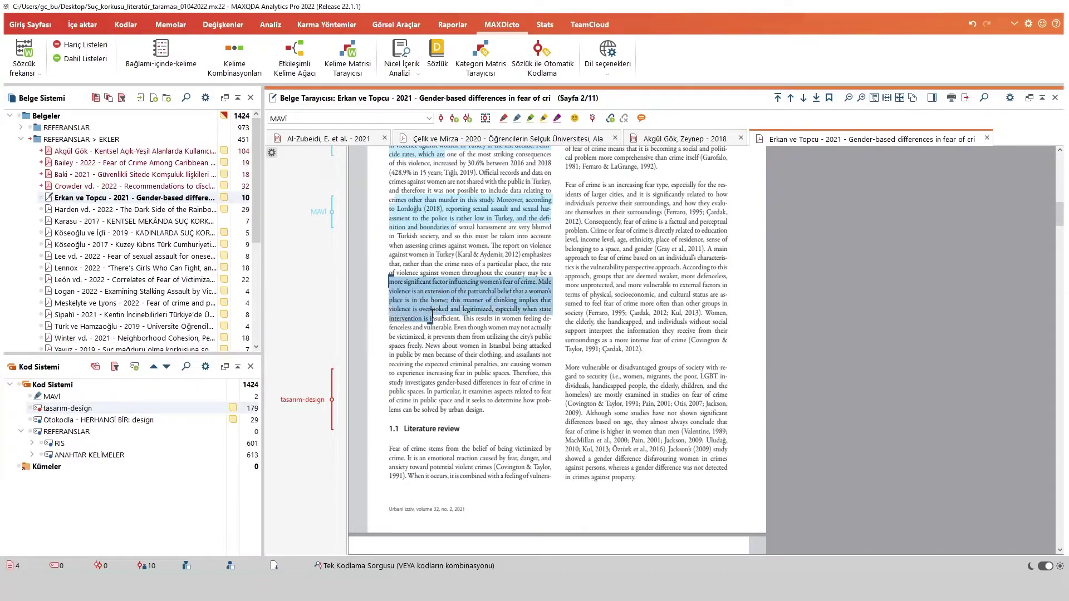
{"action": "left_click", "coordinate": [516, 118]}
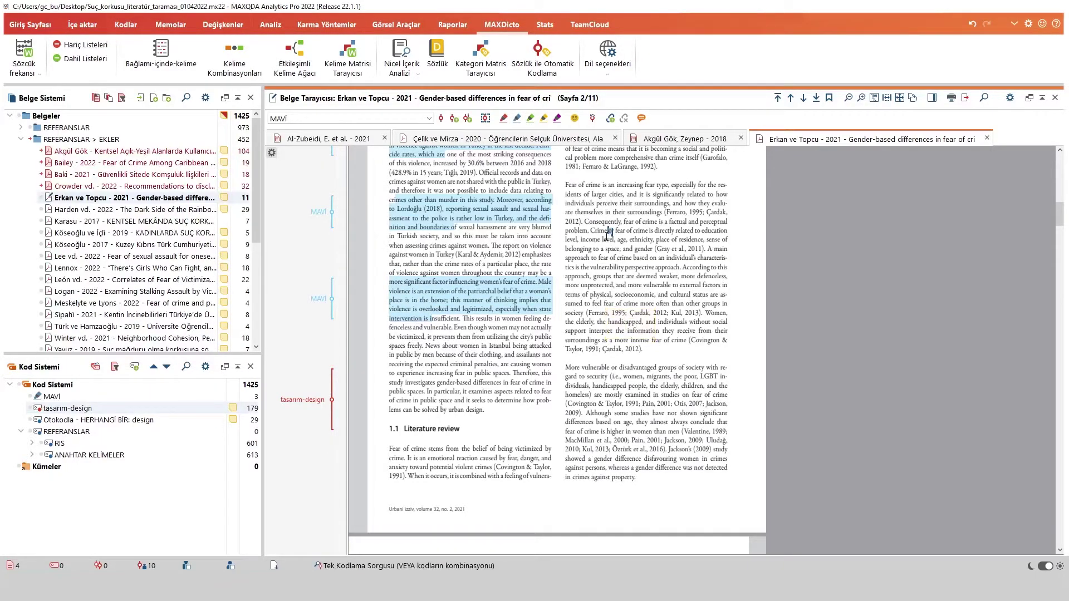
{"action": "left_click_drag", "start_coordinate": [599, 231], "coordinate": [673, 277]}
{"action": "left_click", "coordinate": [544, 118]}
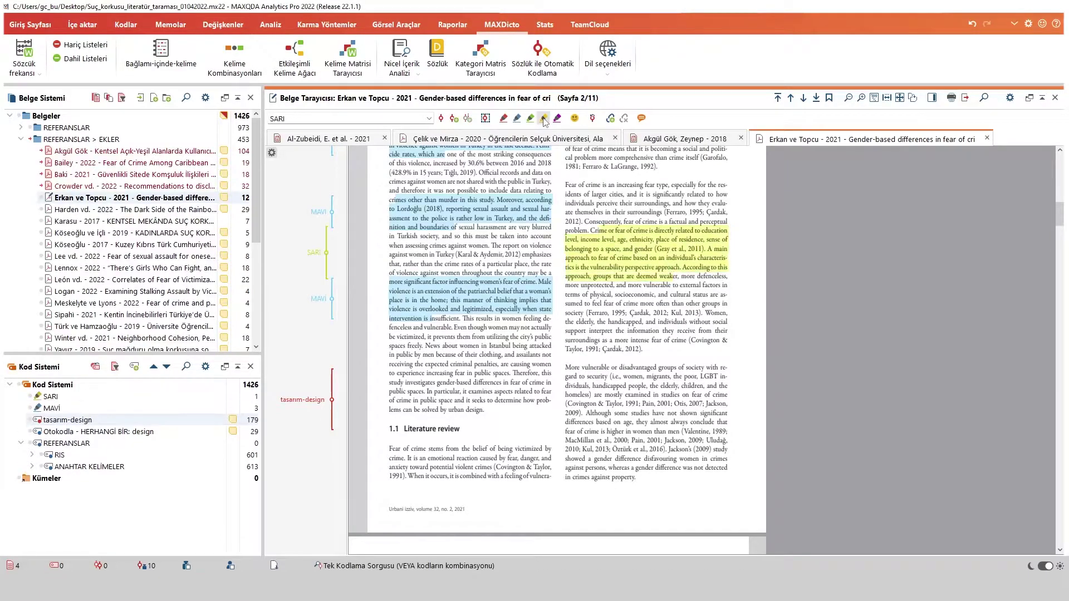
Rename the blue highlight code MAVİ as Alıntılanacak
{"action": "left_click", "coordinate": [56, 410]}
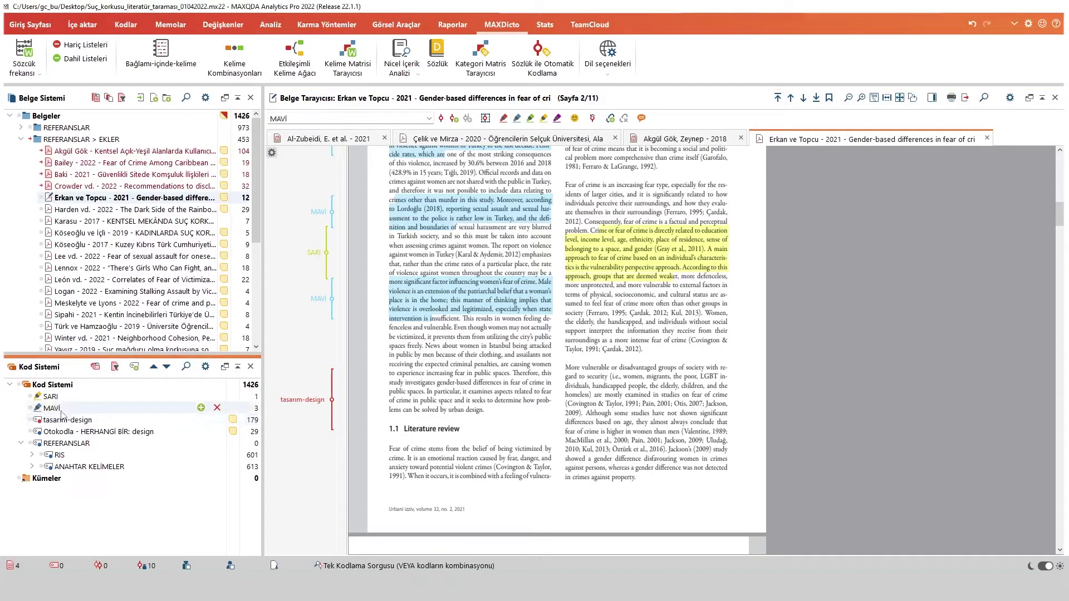
{"action": "double_click", "coordinate": [58, 410]}
{"action": "type", "text": "Al"}
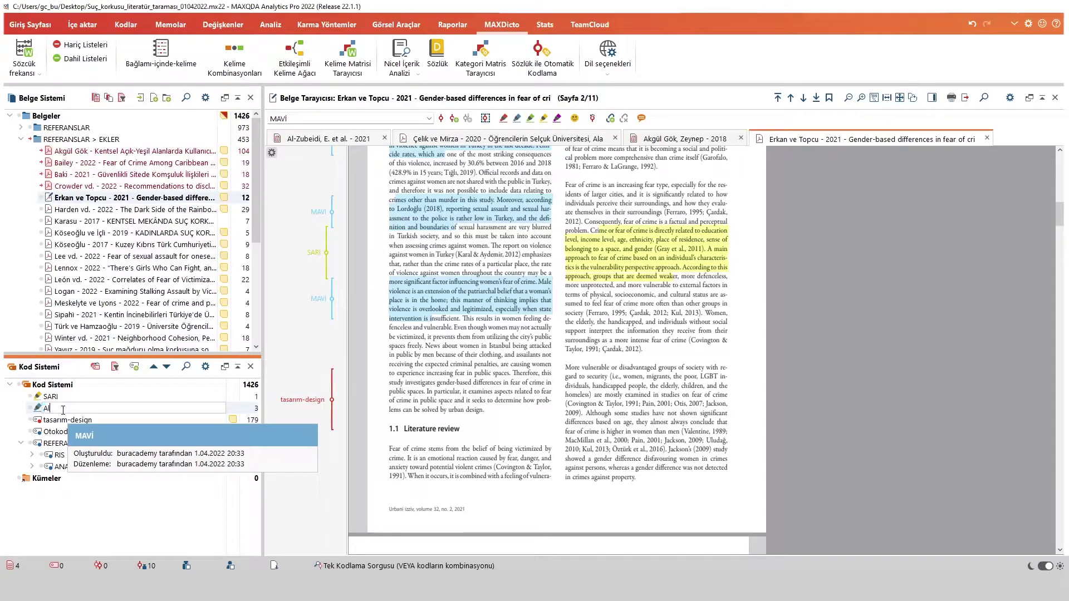
{"action": "type", "text": "intılanacak"}
{"action": "key", "text": "Return"}
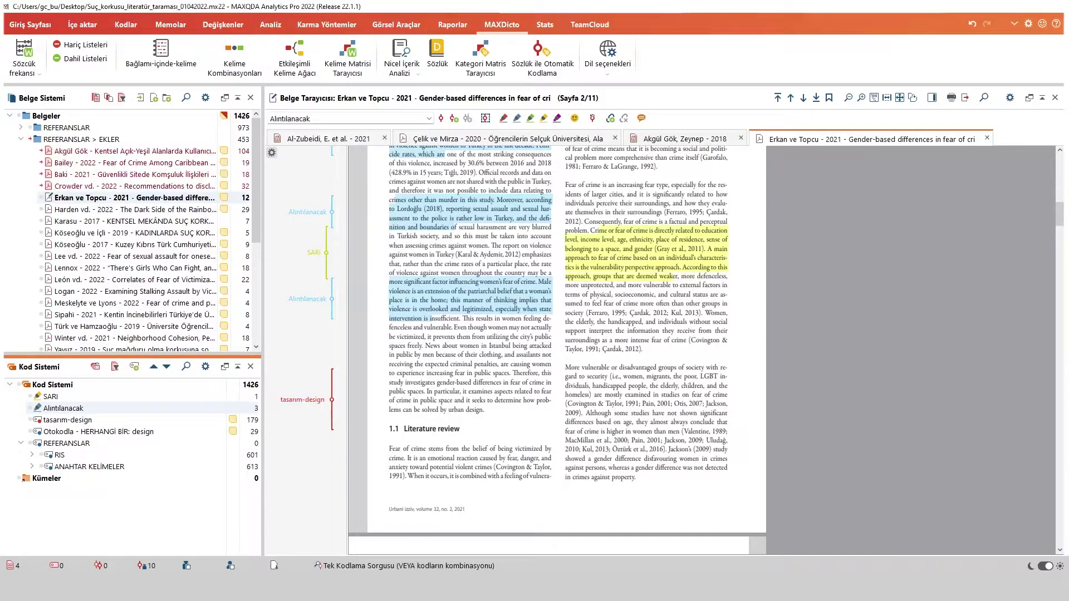
Attach an in-document memo reading "bu bölüm alıntılanacak" to the passage about "are mostly examined in studies on fear of crime"
{"action": "left_click", "coordinate": [482, 383]}
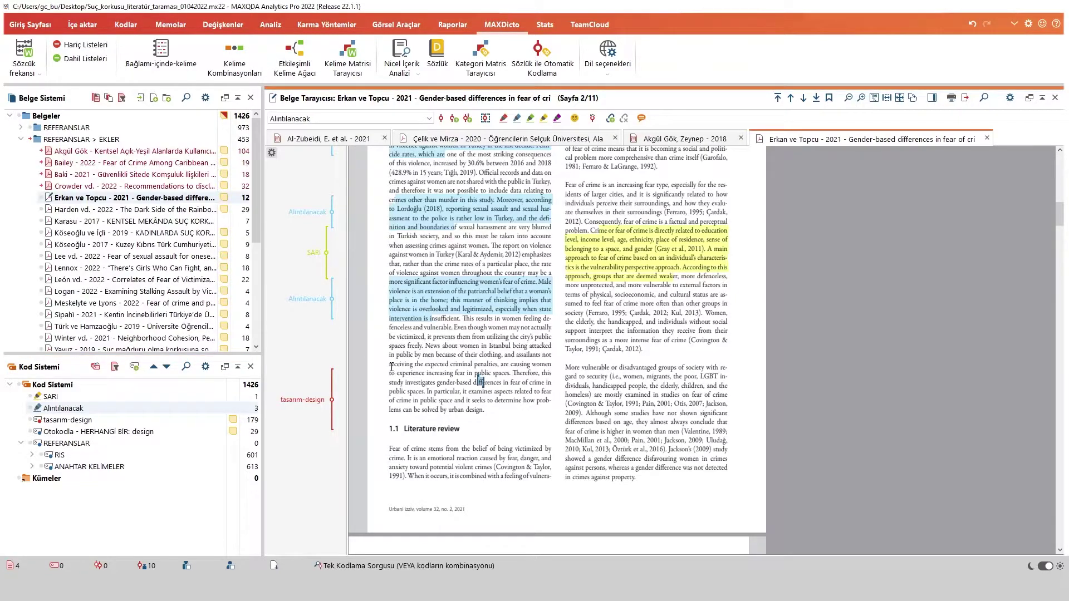
{"action": "mouse_move", "coordinate": [392, 366]}
{"action": "left_mouse_down"}
{"action": "mouse_move", "coordinate": [618, 413]}
{"action": "mouse_move", "coordinate": [610, 421]}
{"action": "left_mouse_up"}
{"action": "right_click", "coordinate": [611, 421]}
{"action": "left_click", "coordinate": [577, 414]}
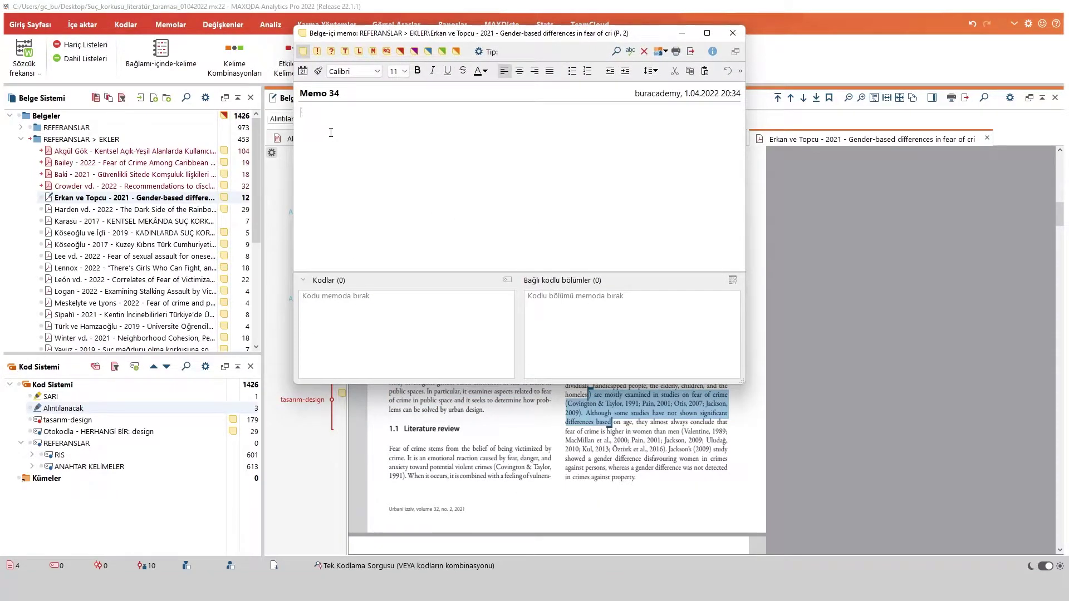
{"action": "type", "text": "bu bölüm alıntılanacak"}
{"action": "left_click", "coordinate": [741, 35]}
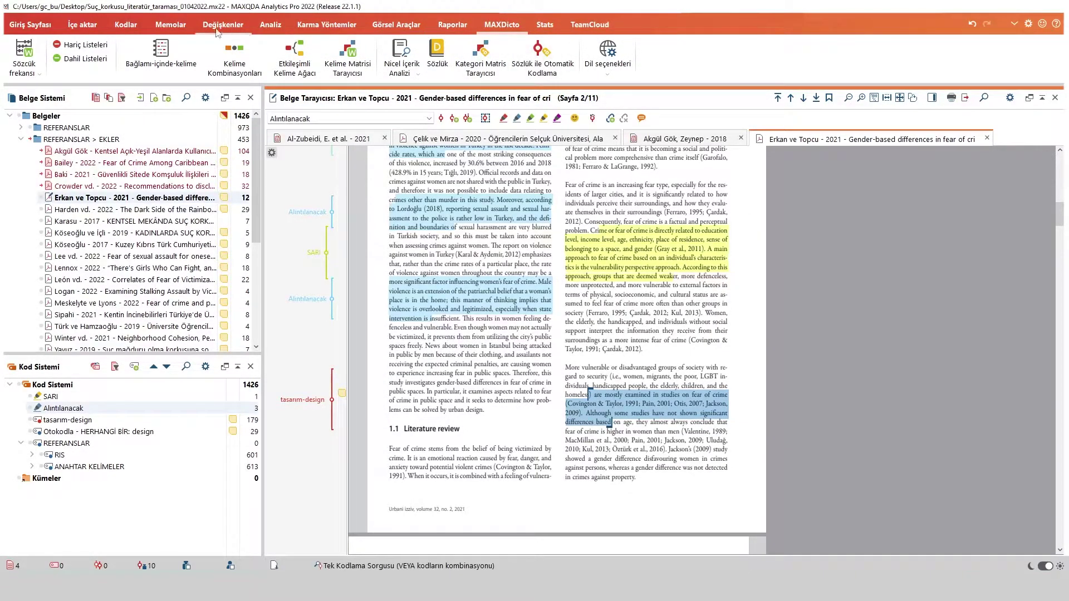
Review the in-document memos in the Memo Manager and close it
{"action": "left_click", "coordinate": [170, 25]}
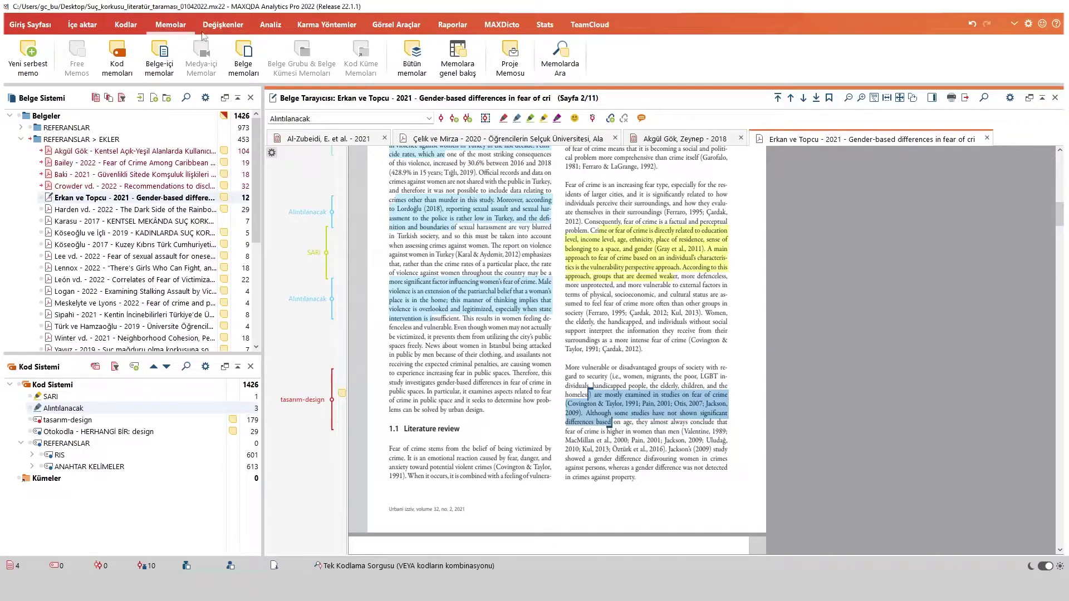
{"action": "left_click", "coordinate": [159, 69]}
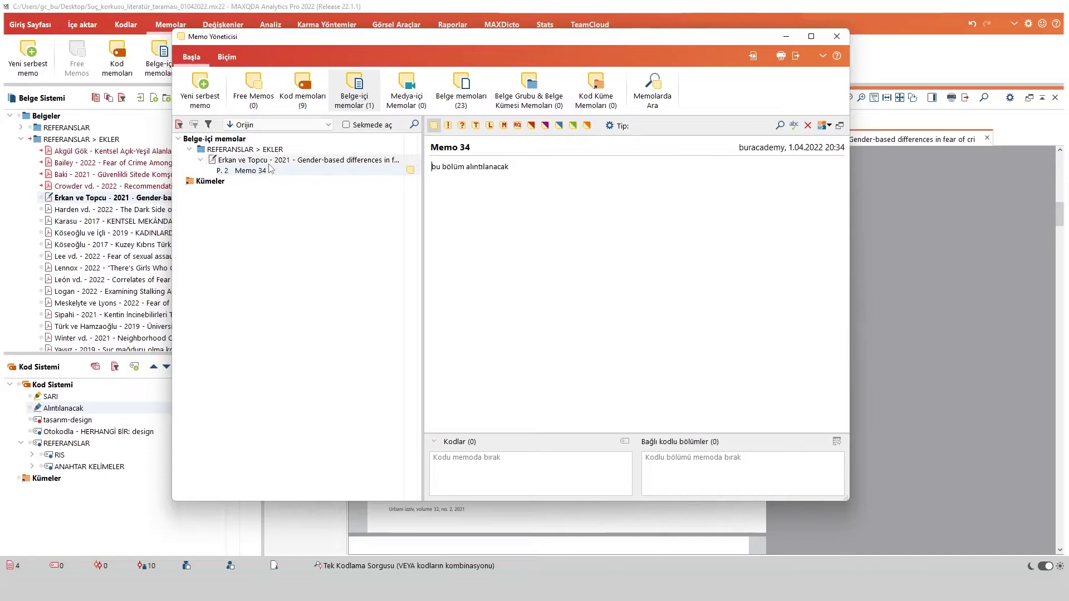
{"action": "mouse_move", "coordinate": [410, 177]}
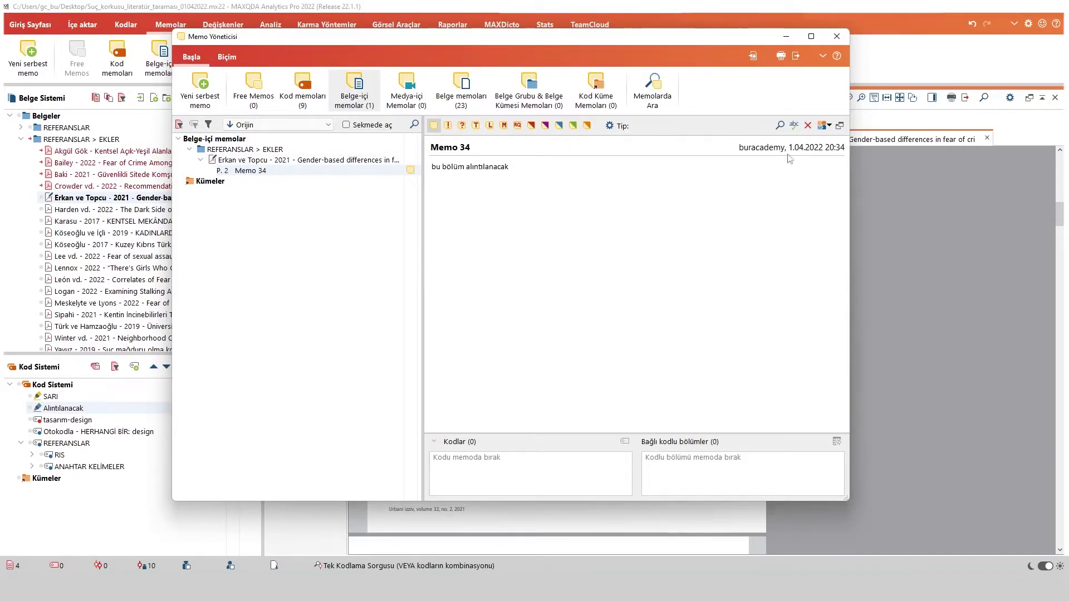
{"action": "left_click", "coordinate": [843, 40]}
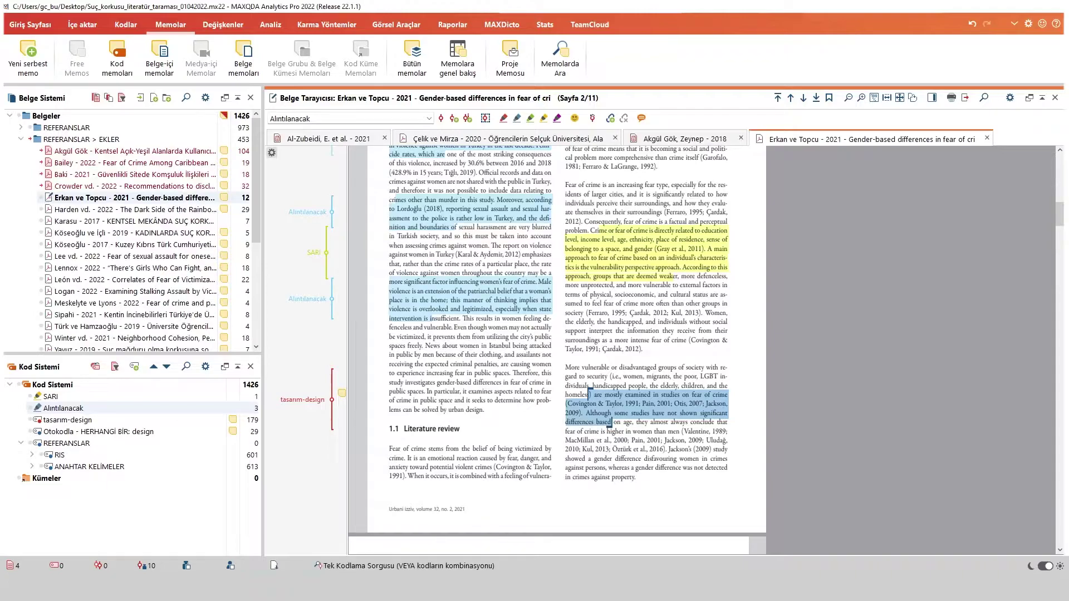
Switch to the other open MAXQDA project, Literatür_Taraması_Suç_Korkusu
{"action": "double_click", "coordinate": [667, 330]}
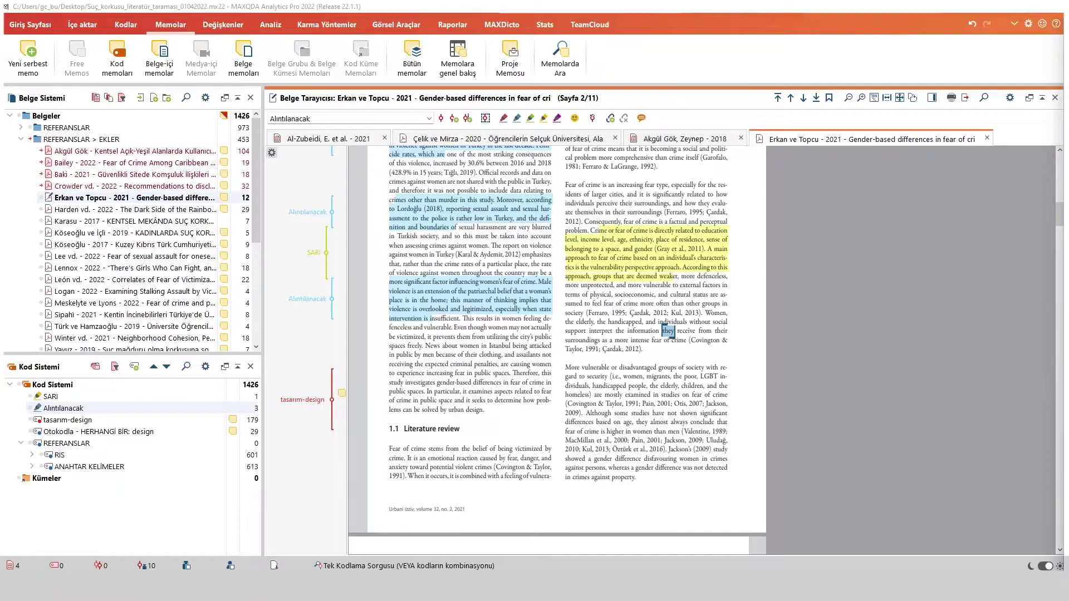
{"action": "mouse_move", "coordinate": [596, 588]}
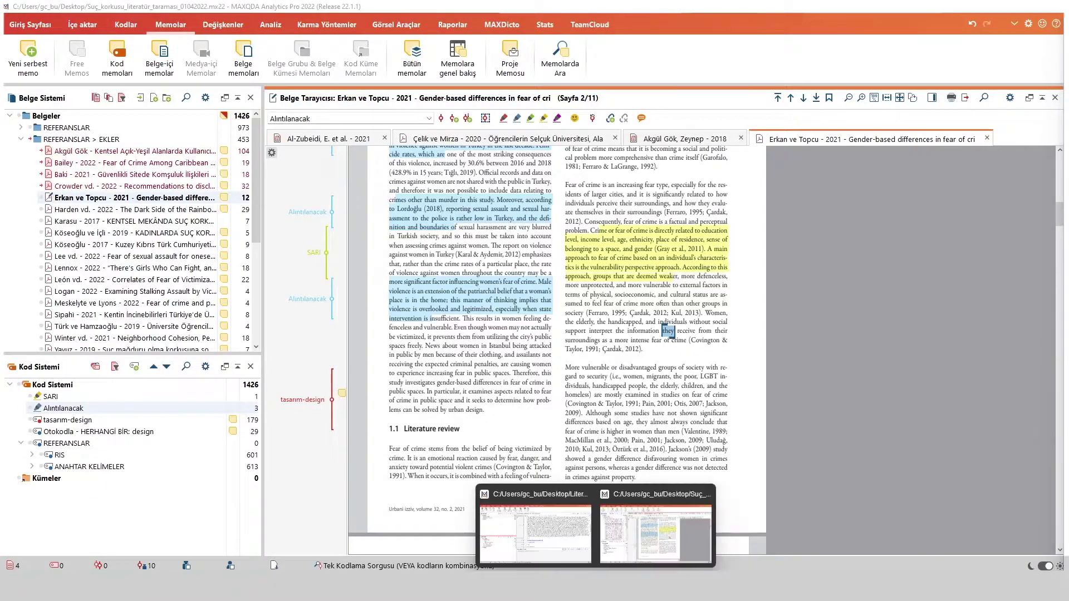
{"action": "left_click", "coordinate": [547, 557]}
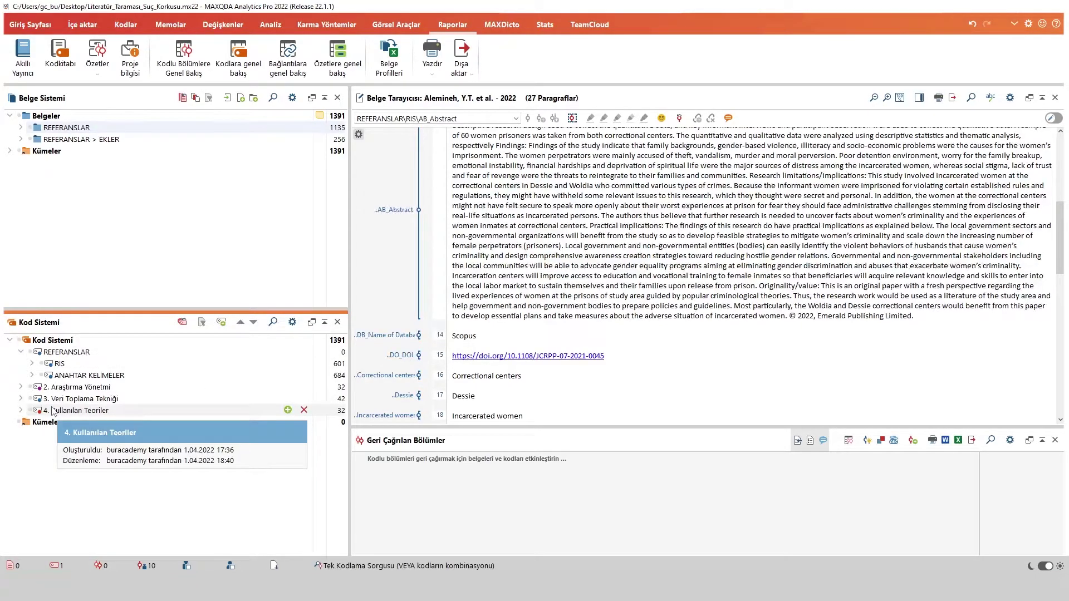
Expand the codes Araştırma Yönetmi, Veri Toplama Tekniği and Kullanılan Teoriler, and enlarge the code system area to show all their subcodes
{"action": "left_click", "coordinate": [21, 387]}
{"action": "left_click", "coordinate": [22, 434]}
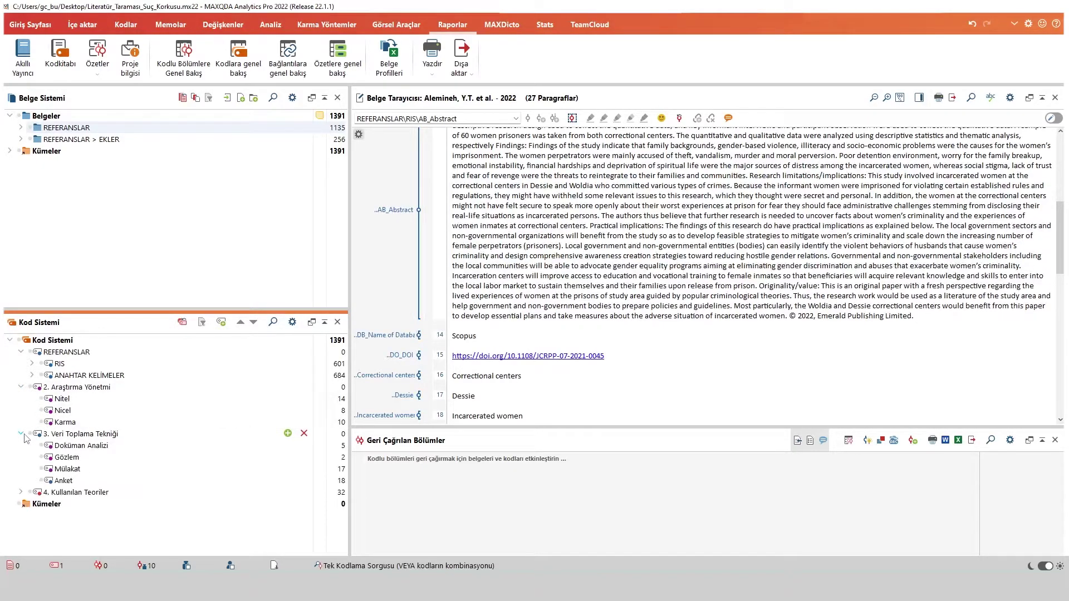
{"action": "left_click", "coordinate": [20, 493]}
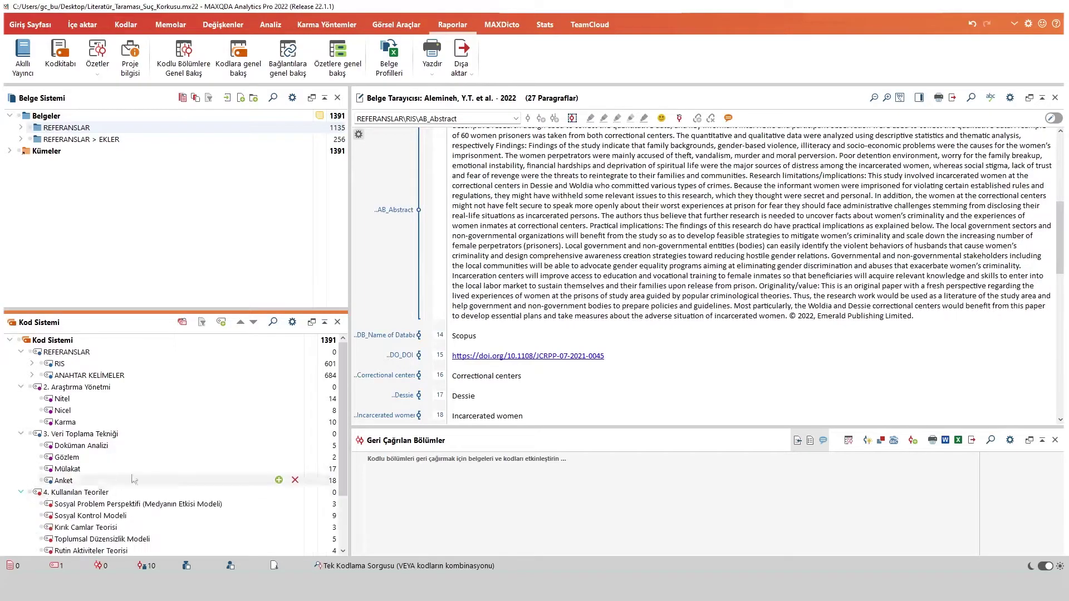
{"action": "left_click_drag", "start_coordinate": [160, 310], "coordinate": [160, 143]}
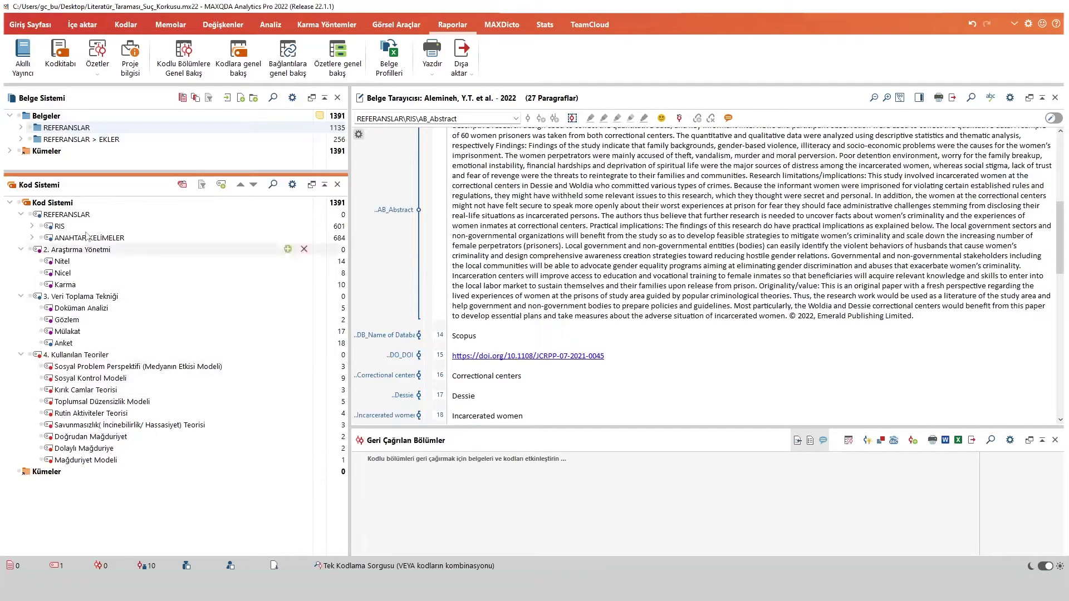
Open the first attached PDF under REFERANSLAR > EKLER, the thesis on Kentsel Açık-Yeşil Alanlarda Kullanıcıların Güvenliği
{"action": "left_click", "coordinate": [21, 139]}
{"action": "double_click", "coordinate": [78, 151]}
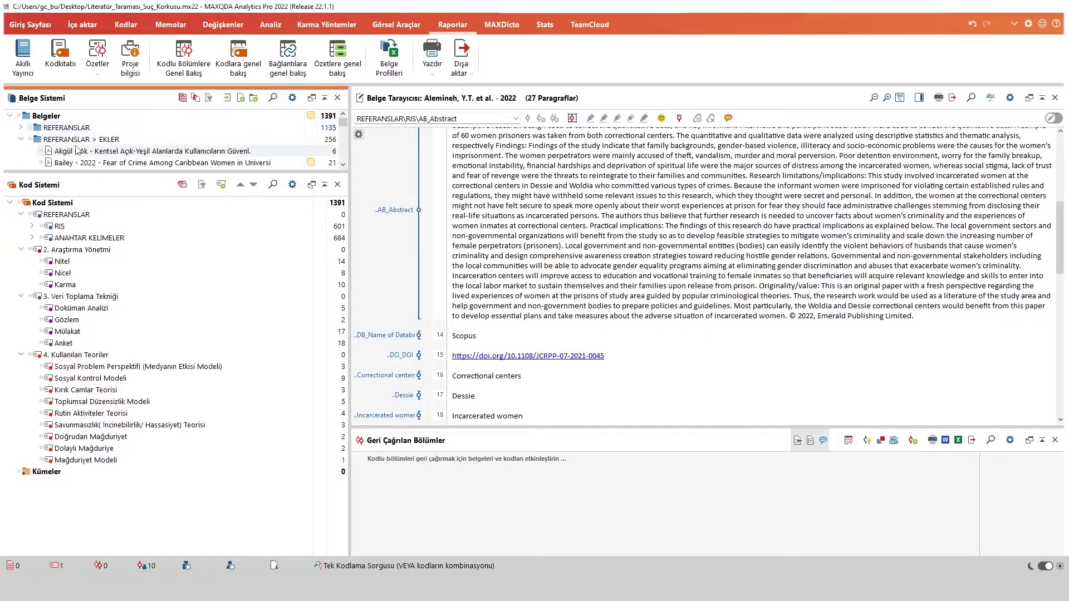
{"action": "scroll", "coordinate": [532, 267], "scroll_direction": "down", "scroll_amount": 15}
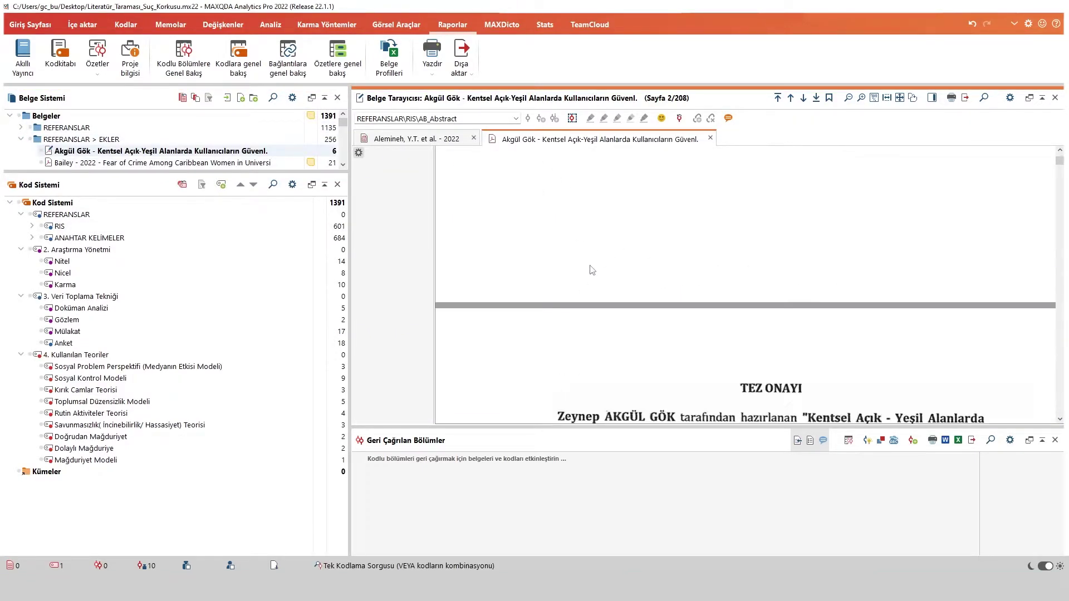
Code two passages on the thesis's TEŞEKKÜR page with Sosyal Problem Perspektifi (Medyanın Etkisi Modeli)
{"action": "scroll", "coordinate": [690, 257], "scroll_direction": "down", "scroll_amount": 5, "text": "ctrl"}
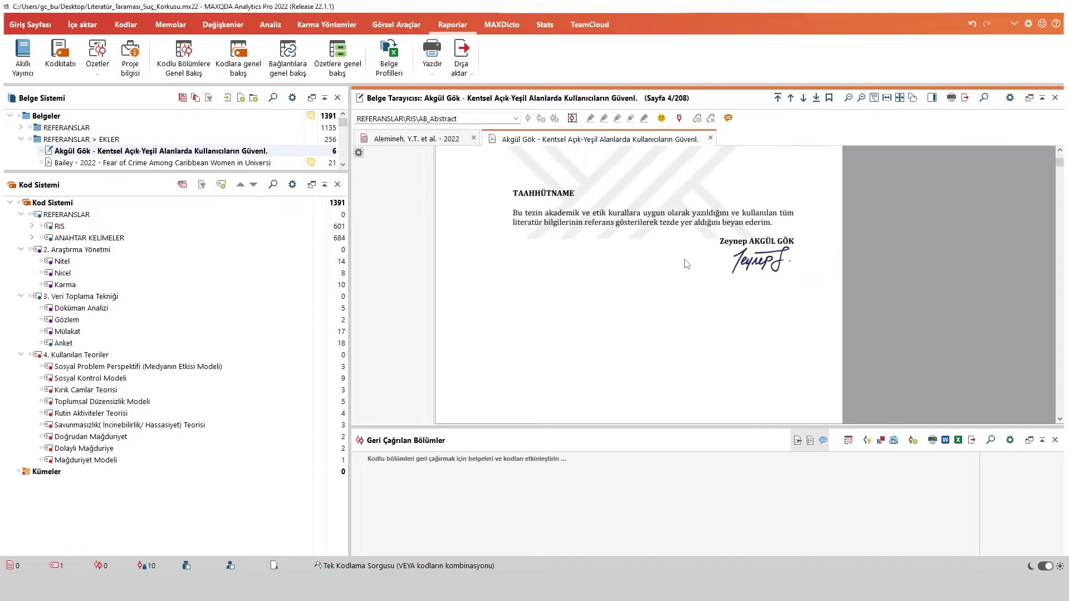
{"action": "scroll", "coordinate": [534, 301], "scroll_direction": "up", "scroll_amount": 2, "text": "ctrl"}
{"action": "left_click_drag", "start_coordinate": [484, 266], "coordinate": [186, 370]}
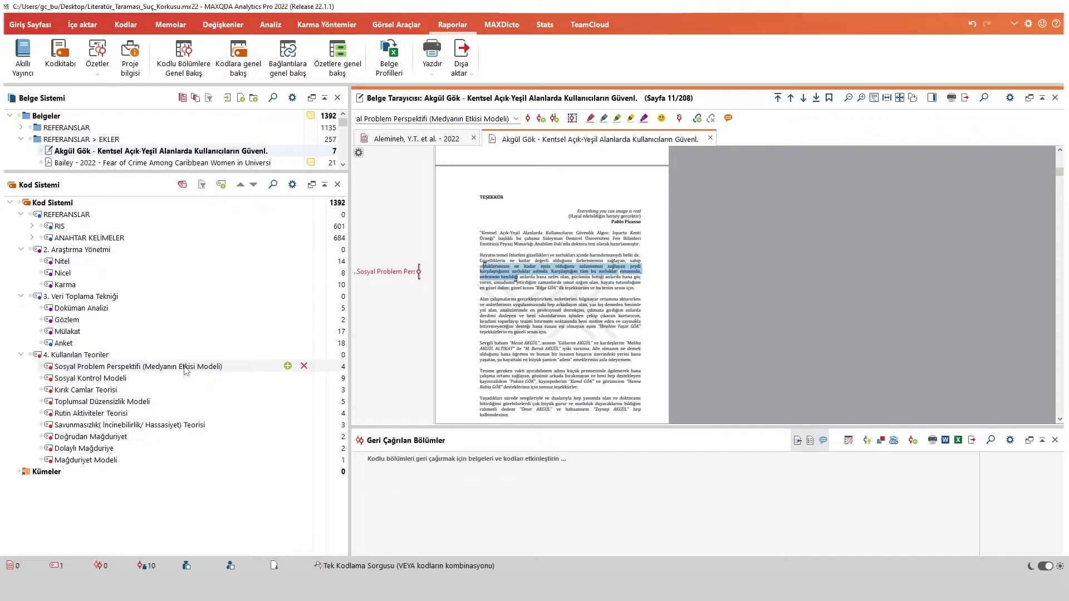
{"action": "left_click_drag", "start_coordinate": [480, 299], "coordinate": [204, 367]}
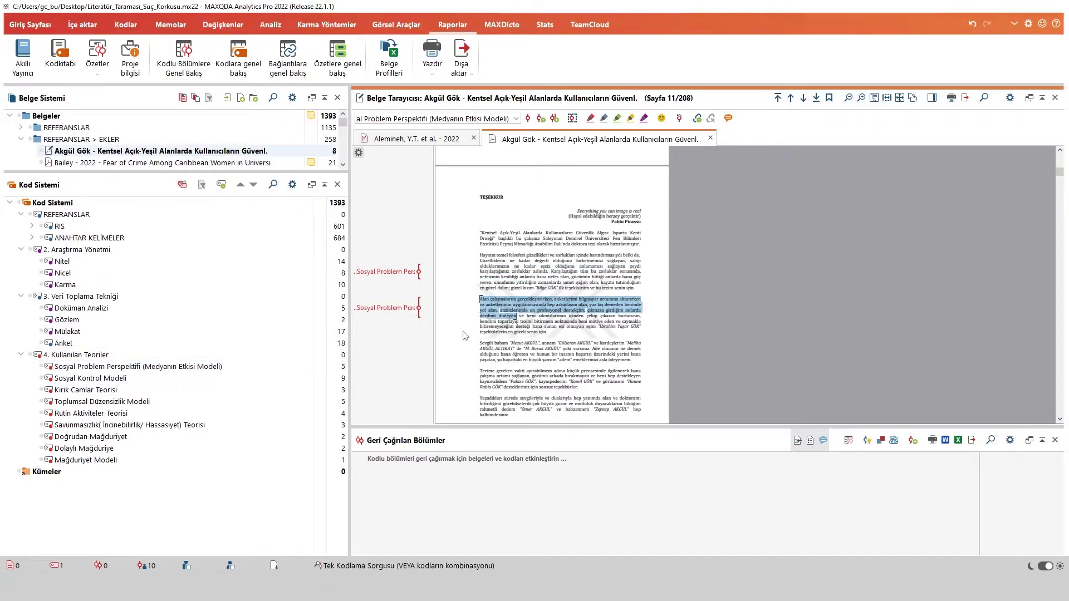
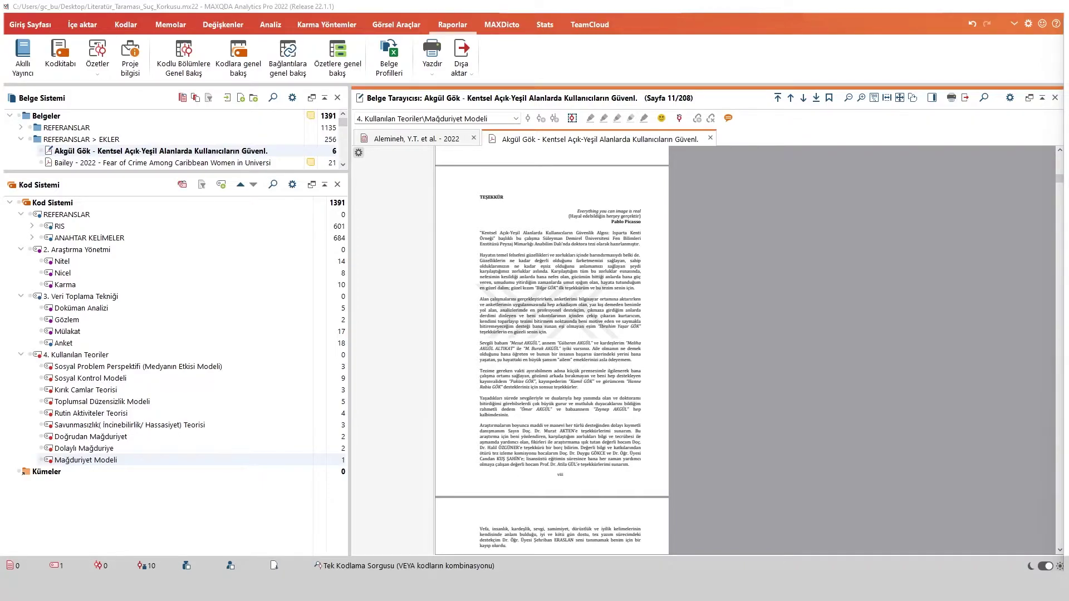
{"action": "left_click", "coordinate": [20, 250]}
{"action": "left_click", "coordinate": [20, 250]}
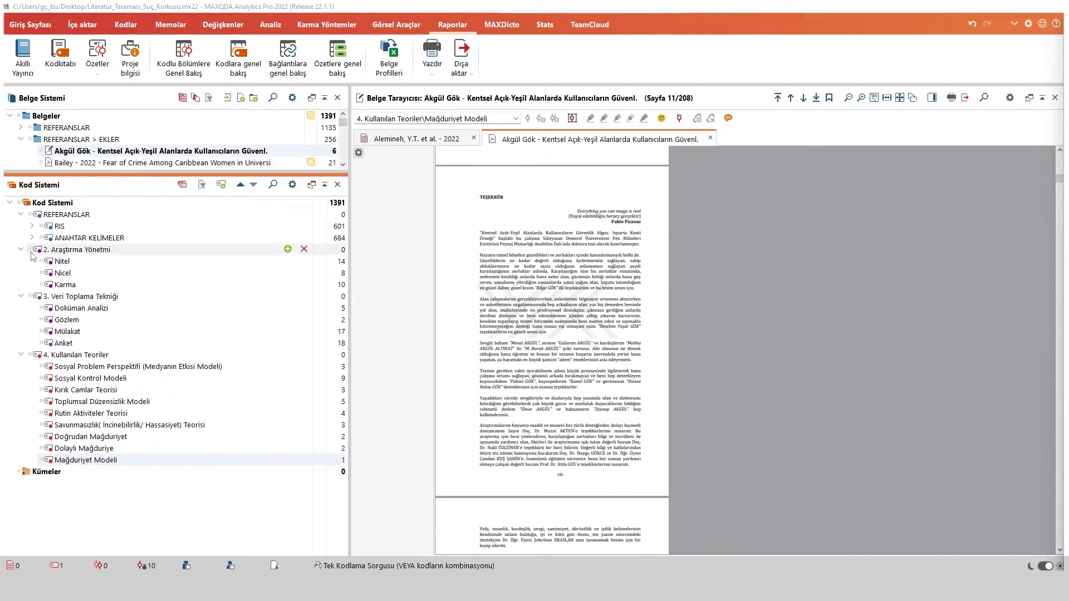
{"action": "left_click", "coordinate": [270, 27]}
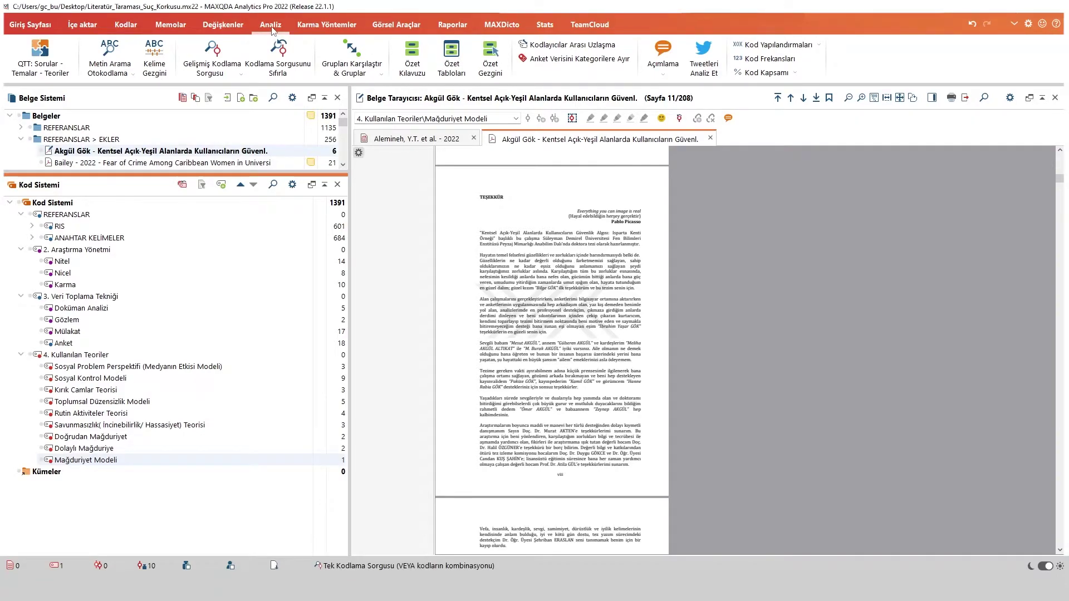
{"action": "left_click", "coordinate": [769, 59]}
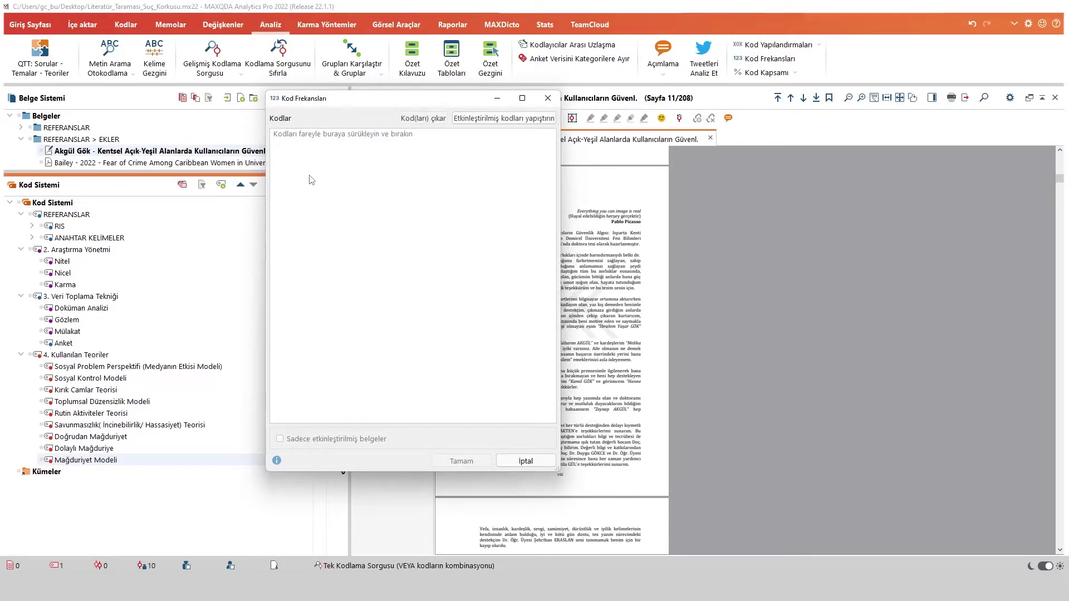
{"action": "left_click", "coordinate": [549, 102]}
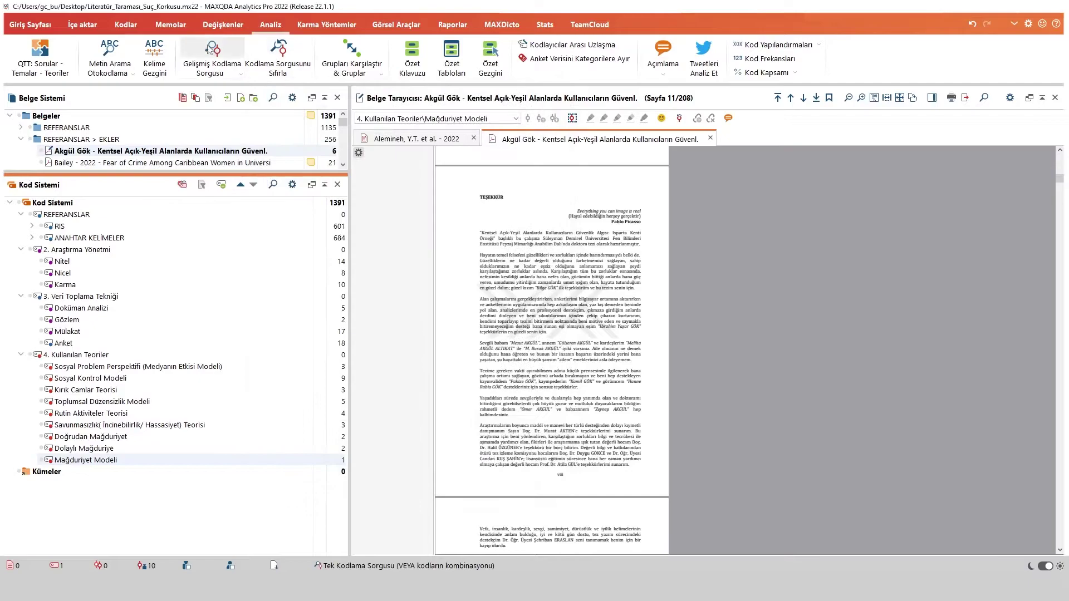
Generate subcode statistics for Araştırma Yönetmi, Kullanılan Teoriler and Veri Toplama Tekniği by coded segments, with code activations reset and no activated-subcode restriction
{"action": "left_click", "coordinate": [133, 28]}
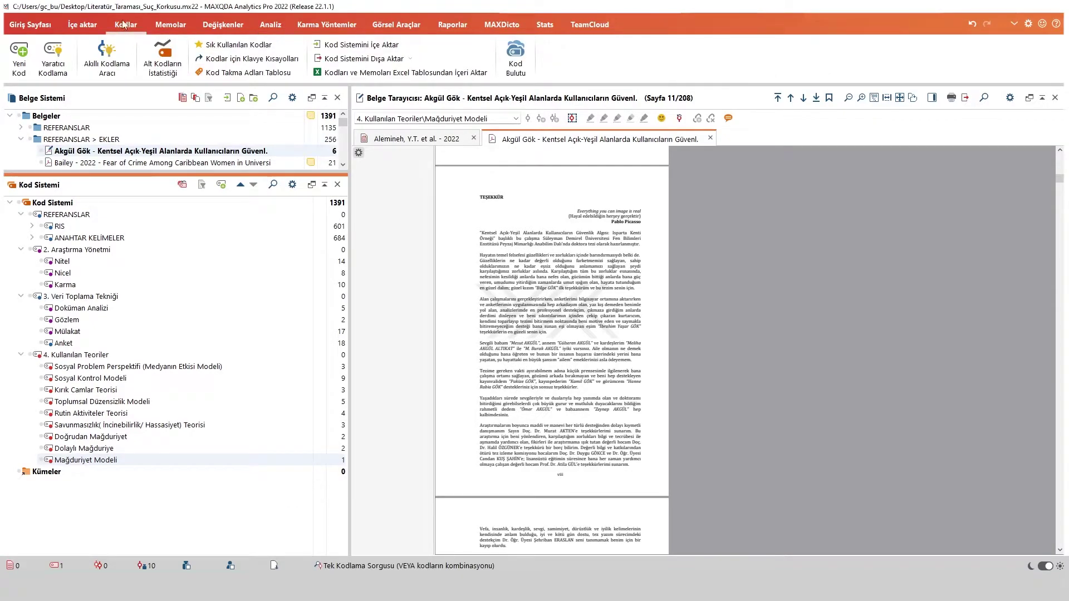
{"action": "left_click", "coordinate": [168, 69]}
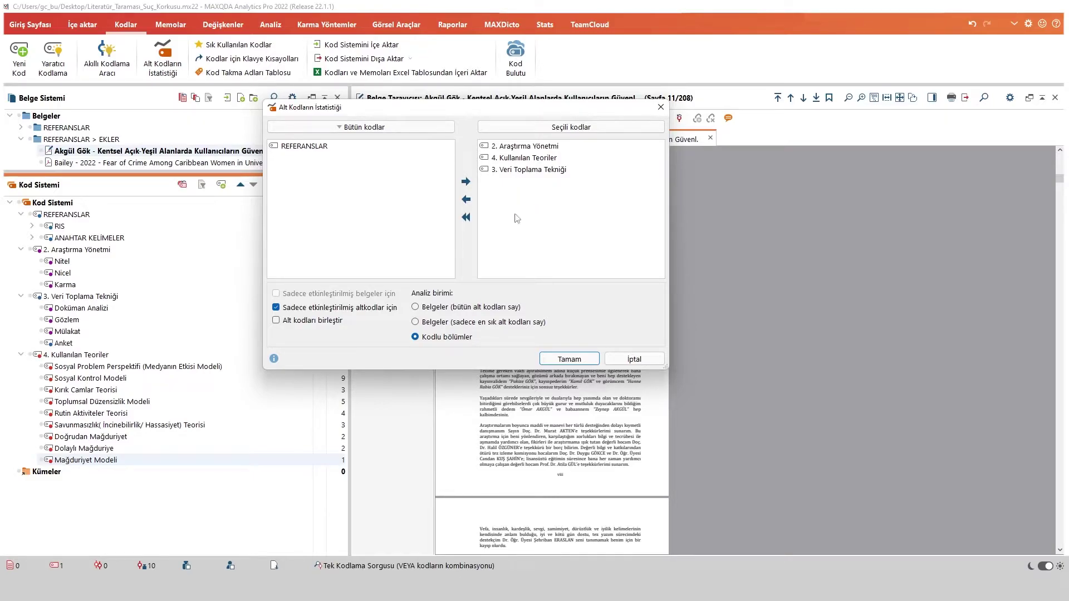
{"action": "left_click", "coordinate": [324, 311]}
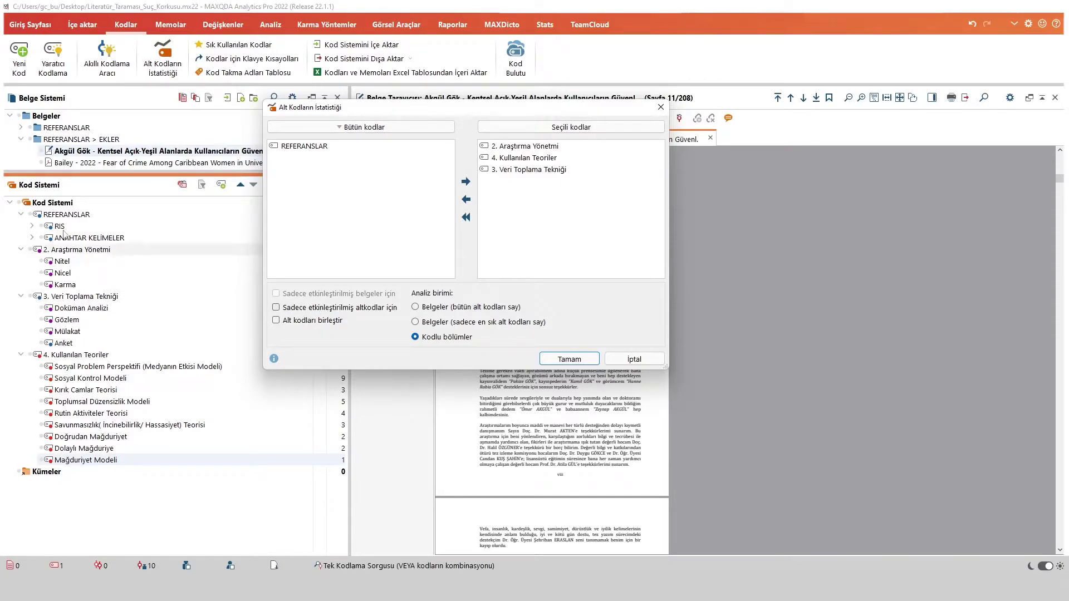
{"action": "left_click", "coordinate": [184, 185]}
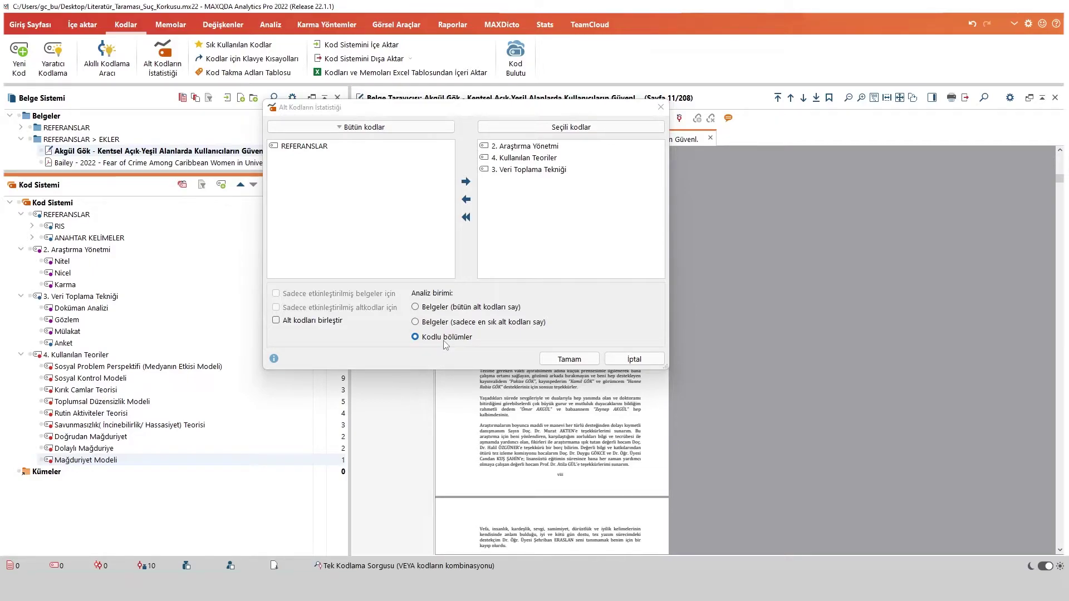
{"action": "left_click", "coordinate": [570, 361]}
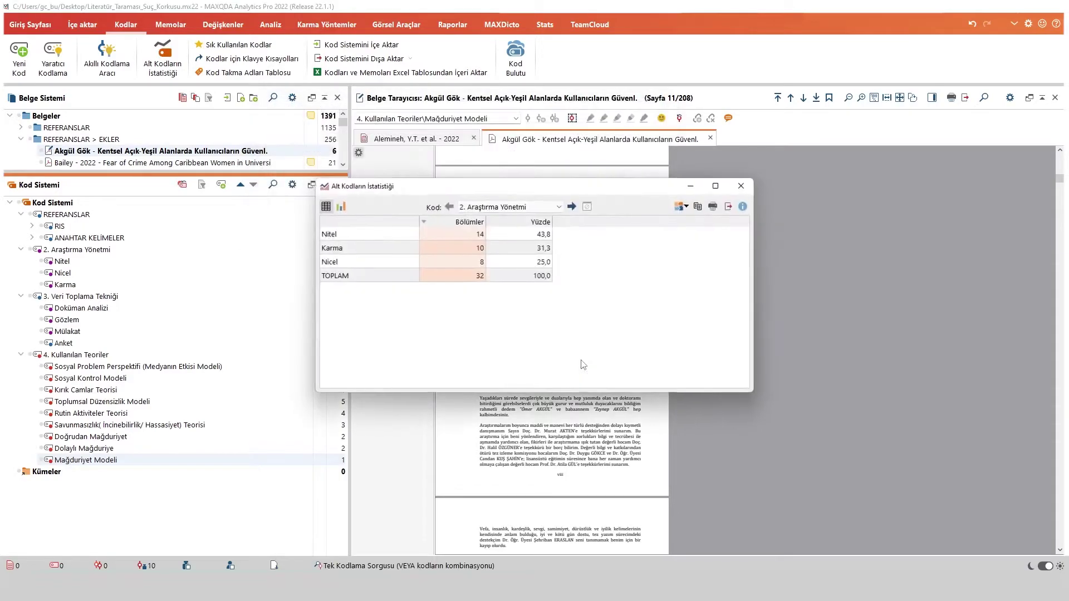
Display the subcode statistics as charts in a larger window and compare Araştırma Yönetmi, Veri Toplama Tekniği and Kullanılan Teoriler
{"action": "left_click", "coordinate": [341, 206]}
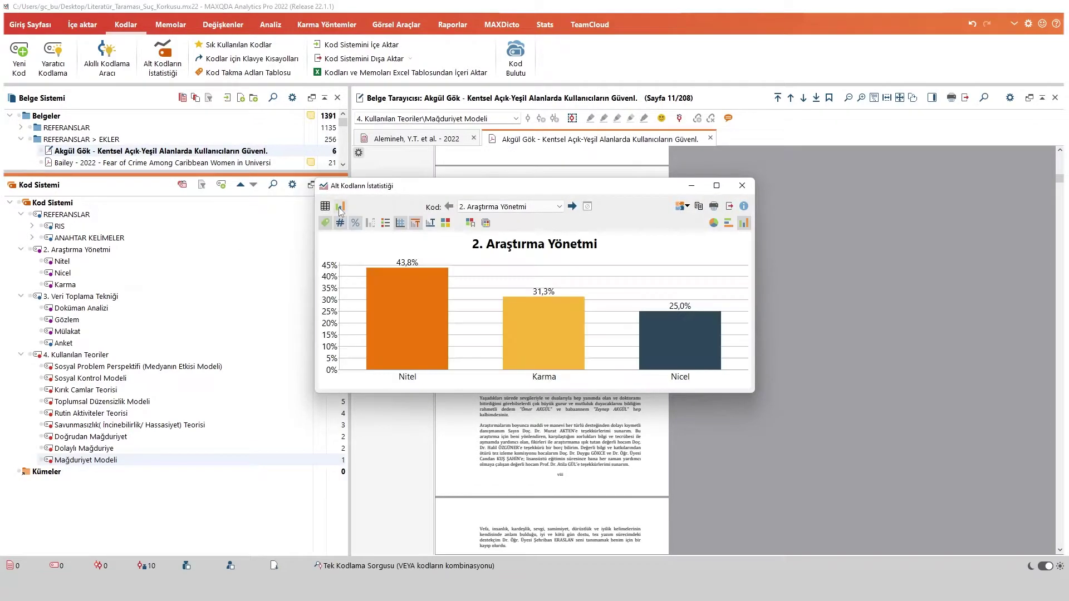
{"action": "left_click_drag", "start_coordinate": [754, 392], "coordinate": [846, 438]}
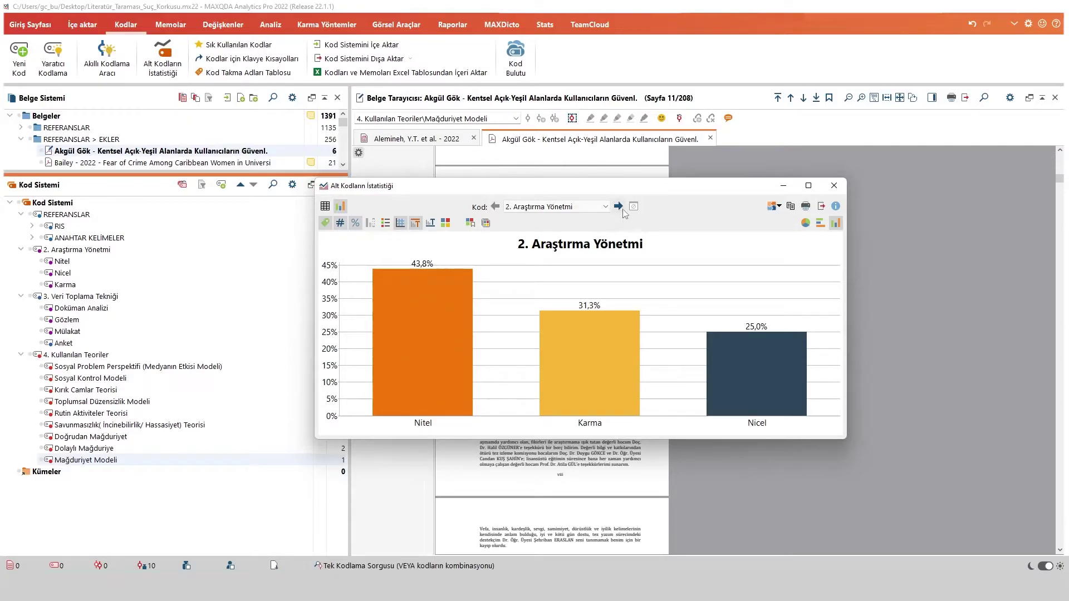
{"action": "left_click", "coordinate": [605, 207]}
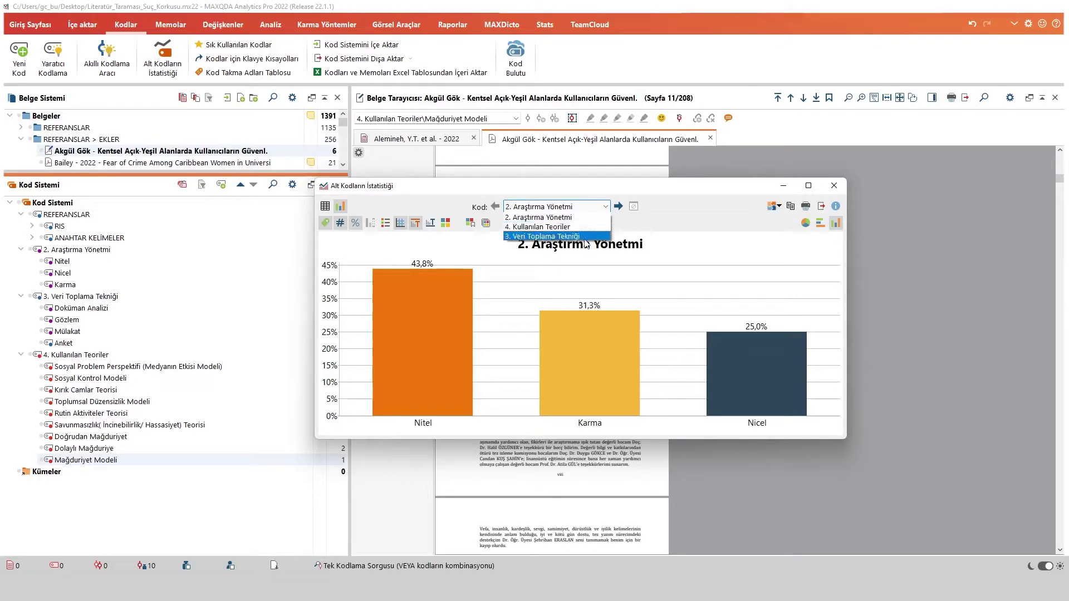
{"action": "left_click", "coordinate": [556, 237]}
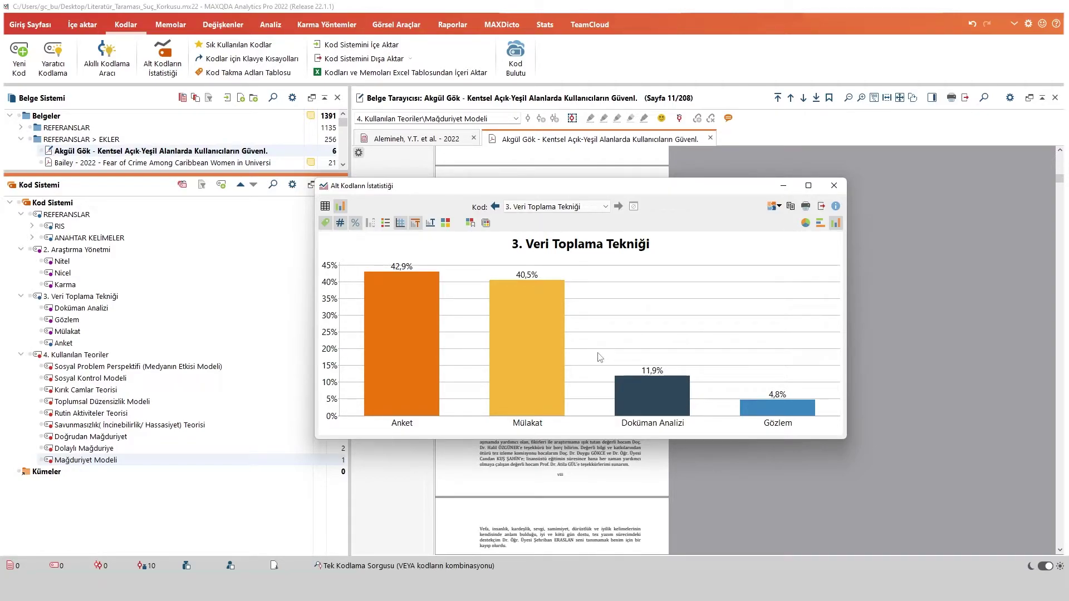
{"action": "left_click", "coordinate": [494, 206]}
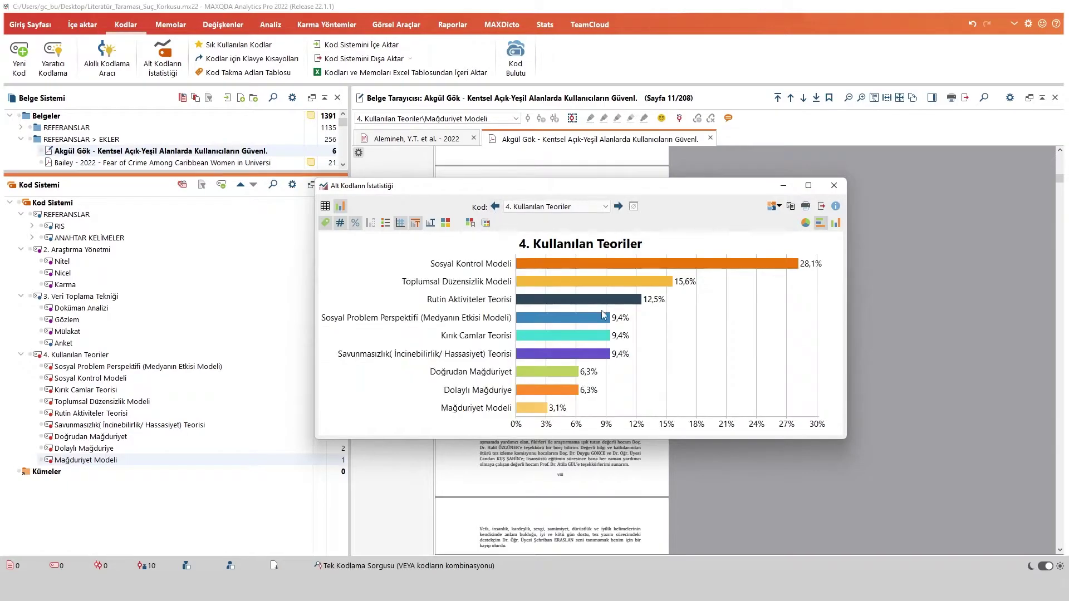
{"action": "left_click", "coordinate": [618, 208]}
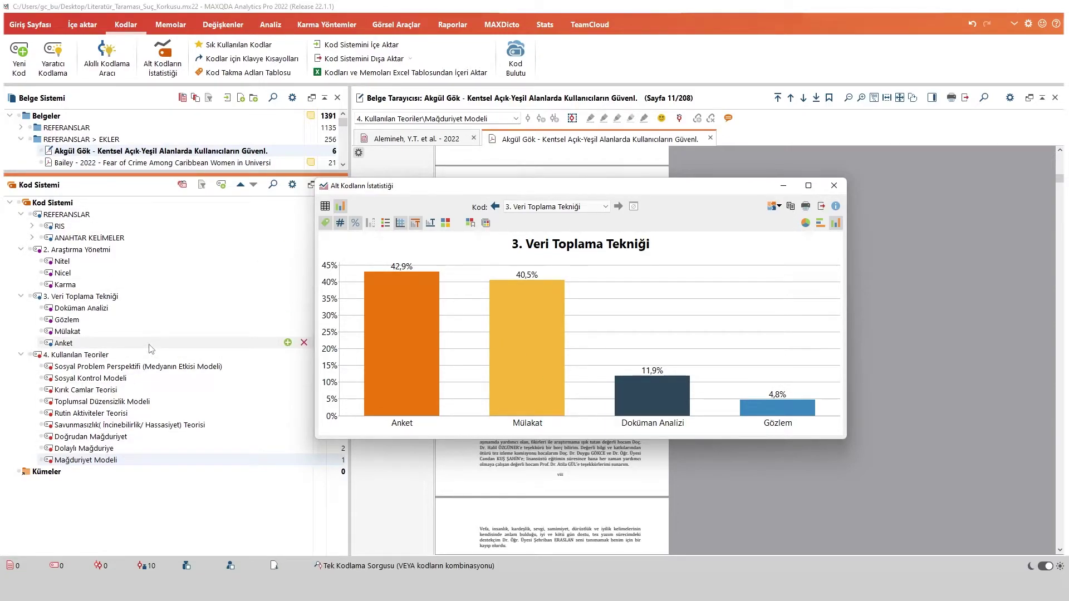
Show the Kullanılan Teoriler chart again and make the statistics window taller so the theory bars are well spaced
{"action": "left_click", "coordinate": [606, 208]}
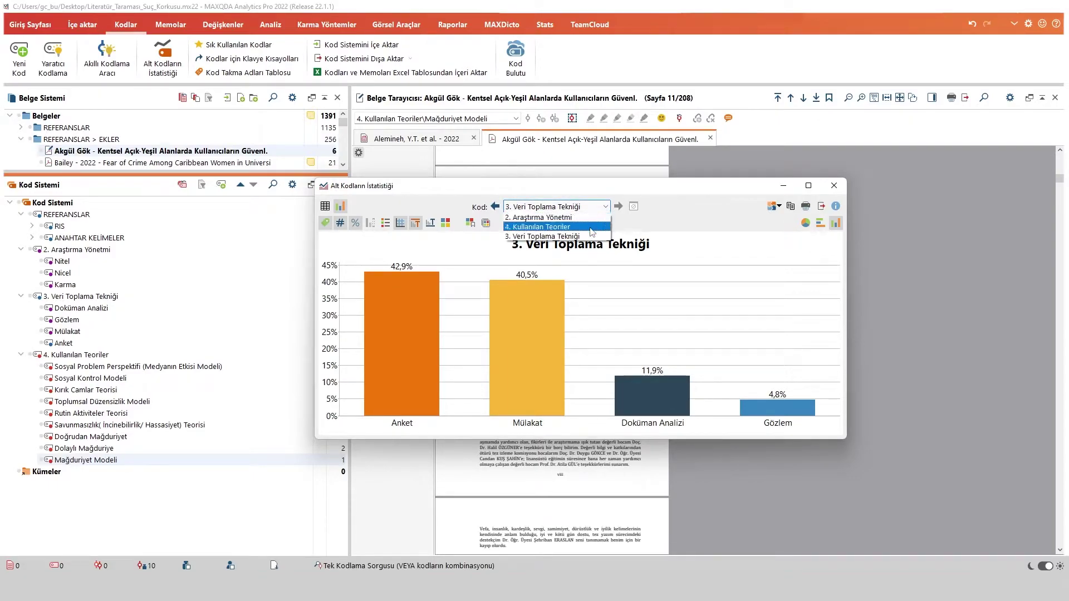
{"action": "left_click", "coordinate": [592, 227]}
{"action": "left_click_drag", "start_coordinate": [770, 438], "coordinate": [775, 533]}
{"action": "left_click_drag", "start_coordinate": [689, 179], "coordinate": [686, 114]}
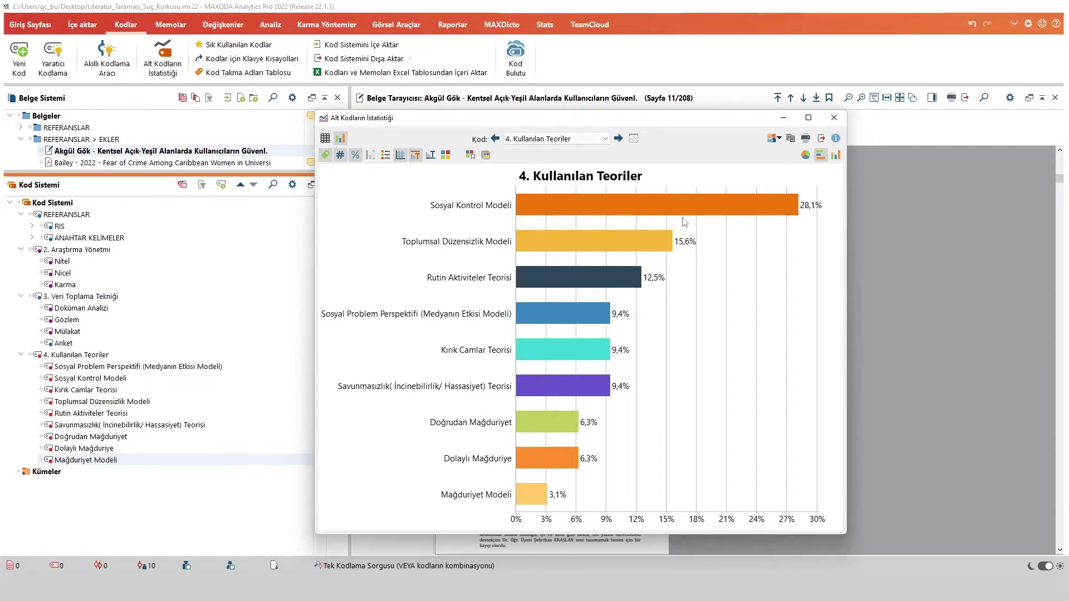
View the Kullanılan Teoriler statistics as a vertical bar chart, a pie chart and a table, and close the results
{"action": "left_click", "coordinate": [833, 161]}
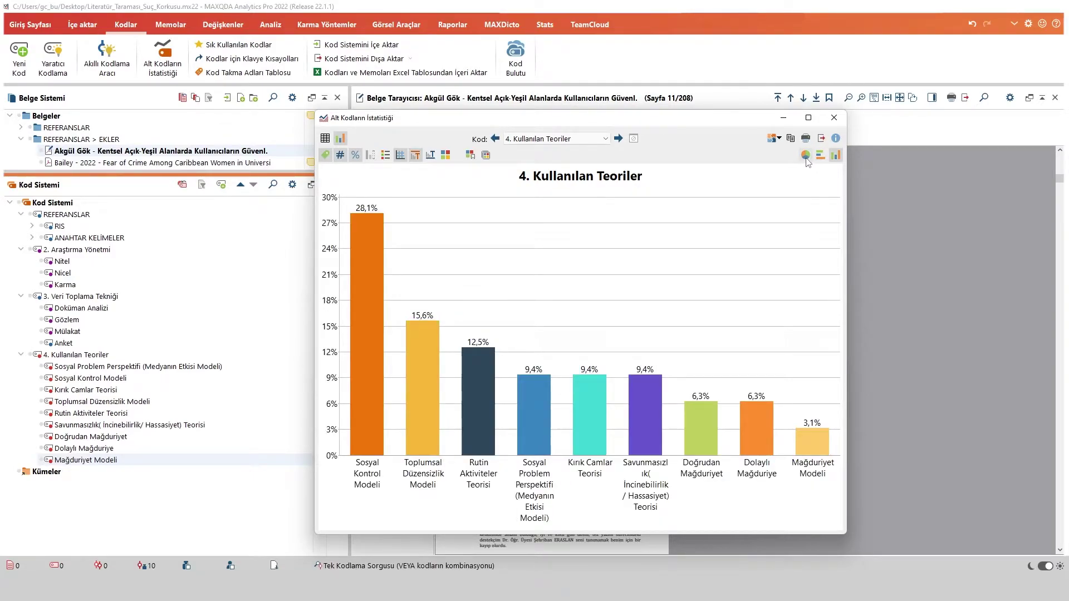
{"action": "left_click", "coordinate": [805, 156]}
{"action": "left_click", "coordinate": [325, 138]}
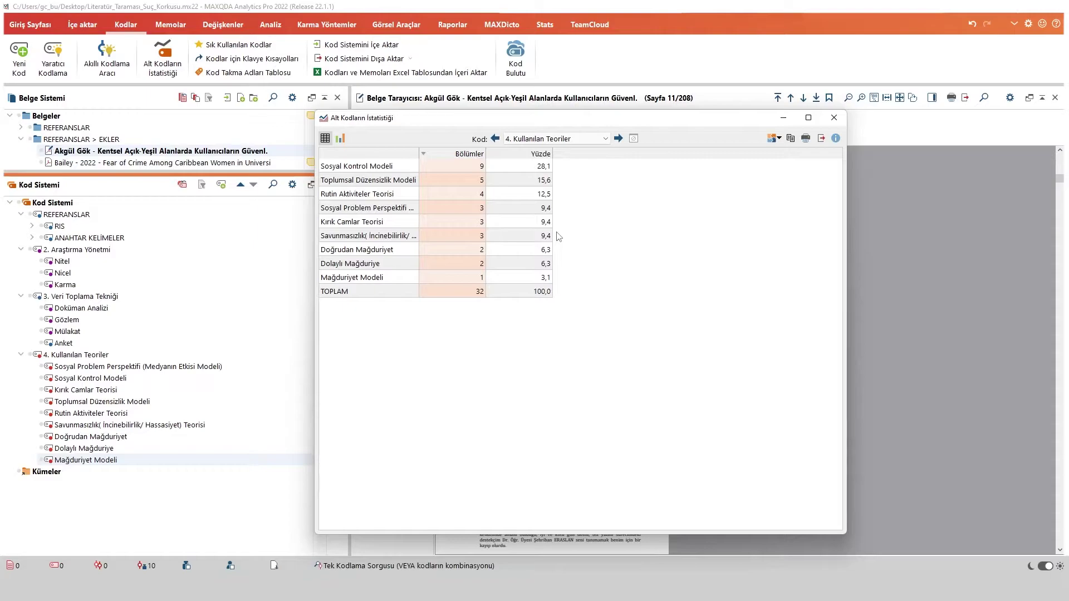
{"action": "left_click", "coordinate": [834, 118]}
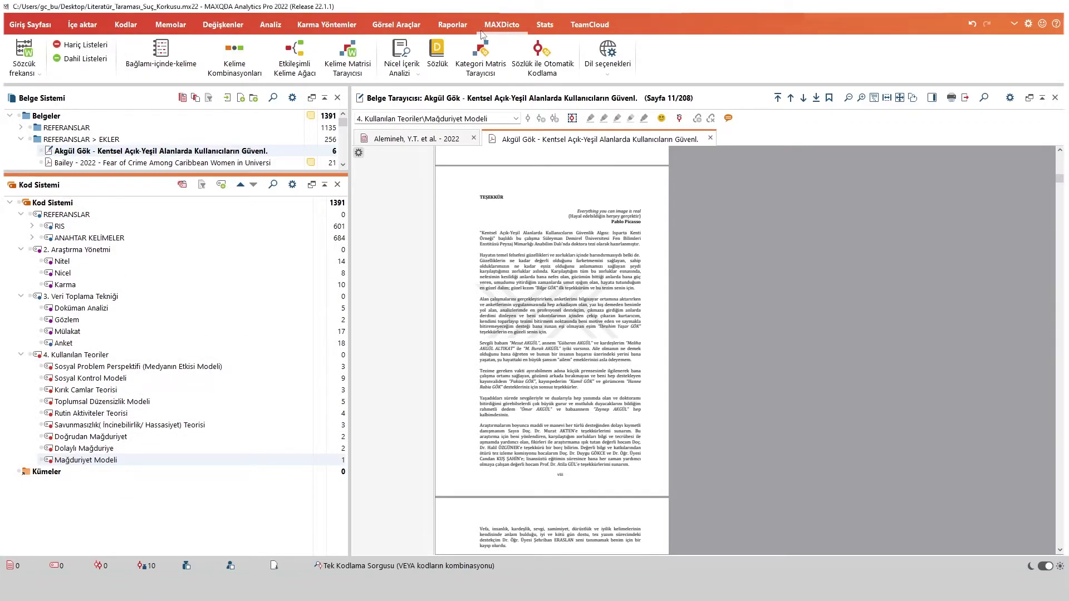
Open MAXMaps and examine the whole Kod-Alt kod-Bölümler Modeli map of Kullanılan Teoriler
{"action": "left_click", "coordinate": [396, 25]}
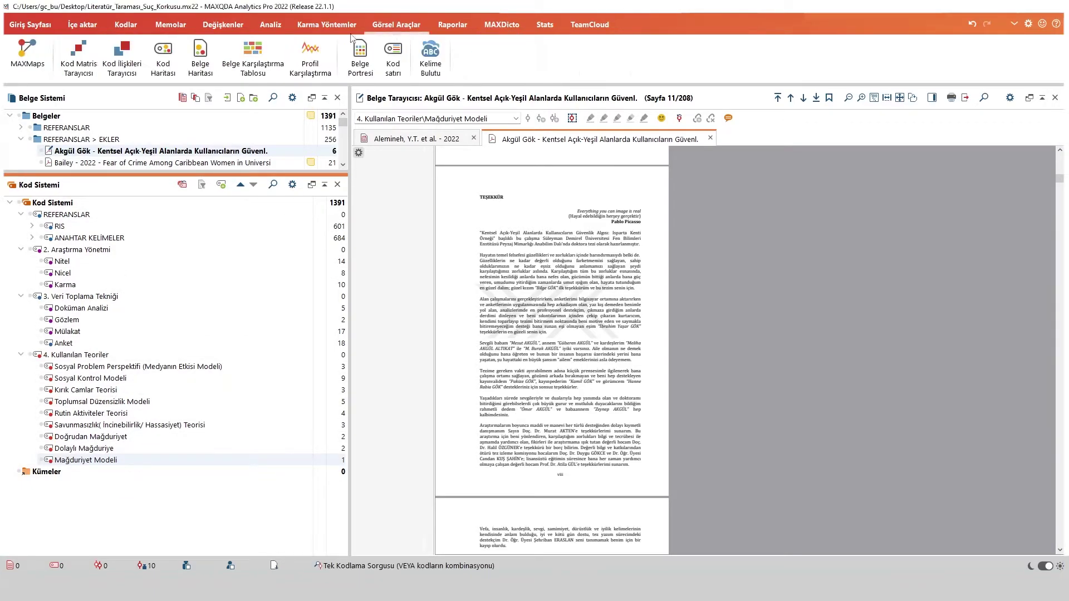
{"action": "left_click", "coordinate": [39, 67]}
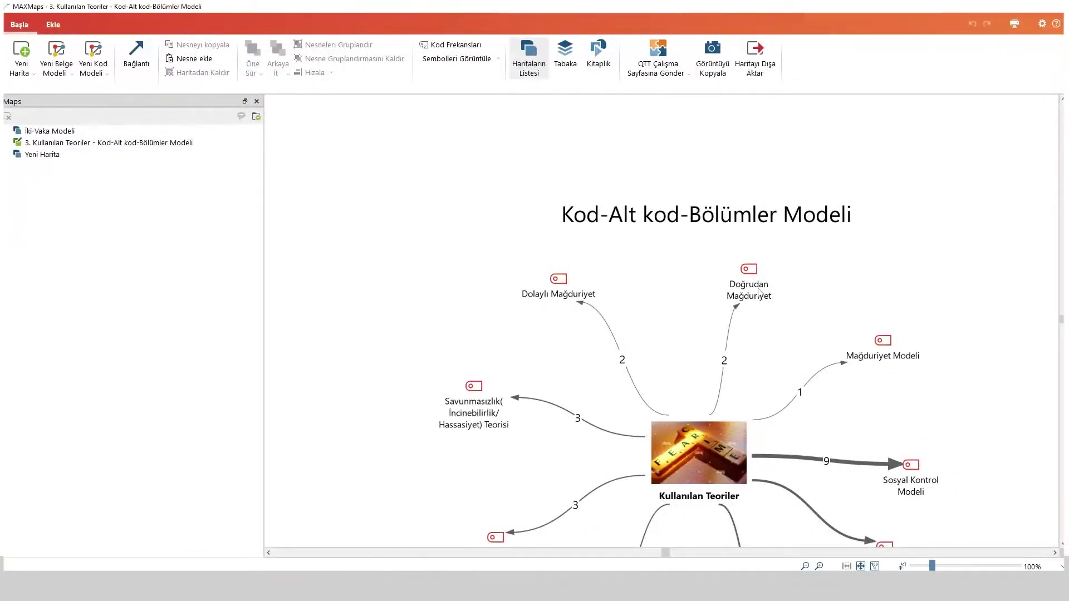
{"action": "scroll", "coordinate": [798, 332], "scroll_direction": "down", "scroll_amount": 1}
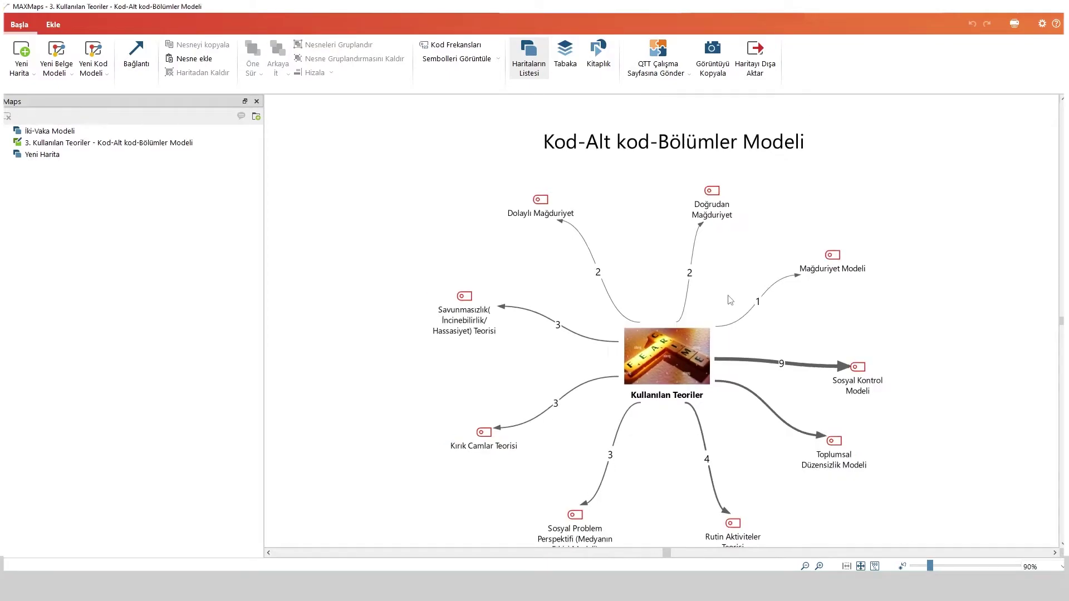
{"action": "scroll", "coordinate": [800, 487], "scroll_direction": "down", "scroll_amount": 1}
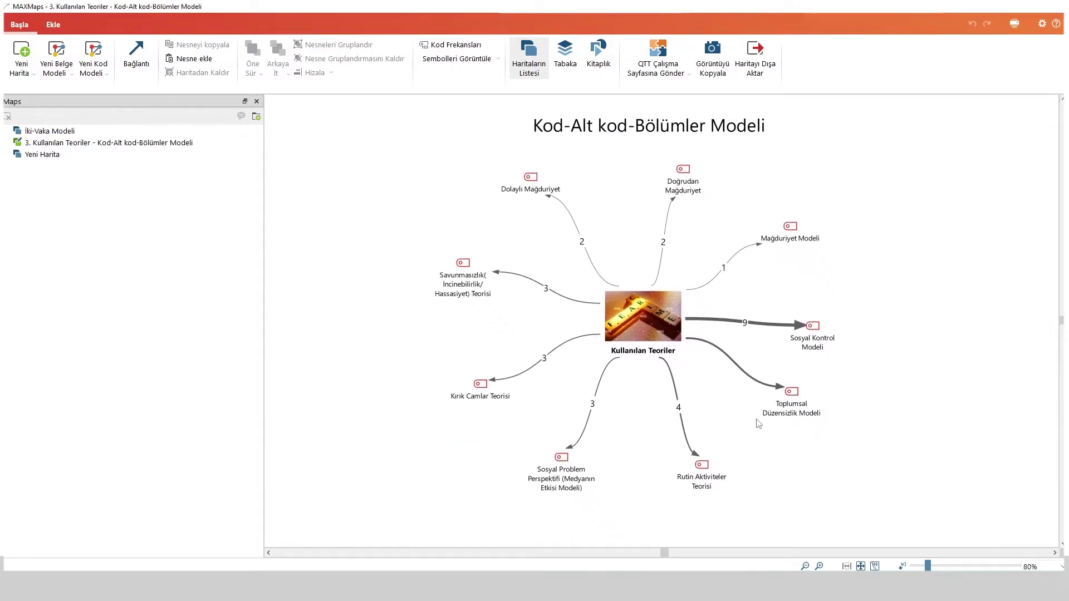
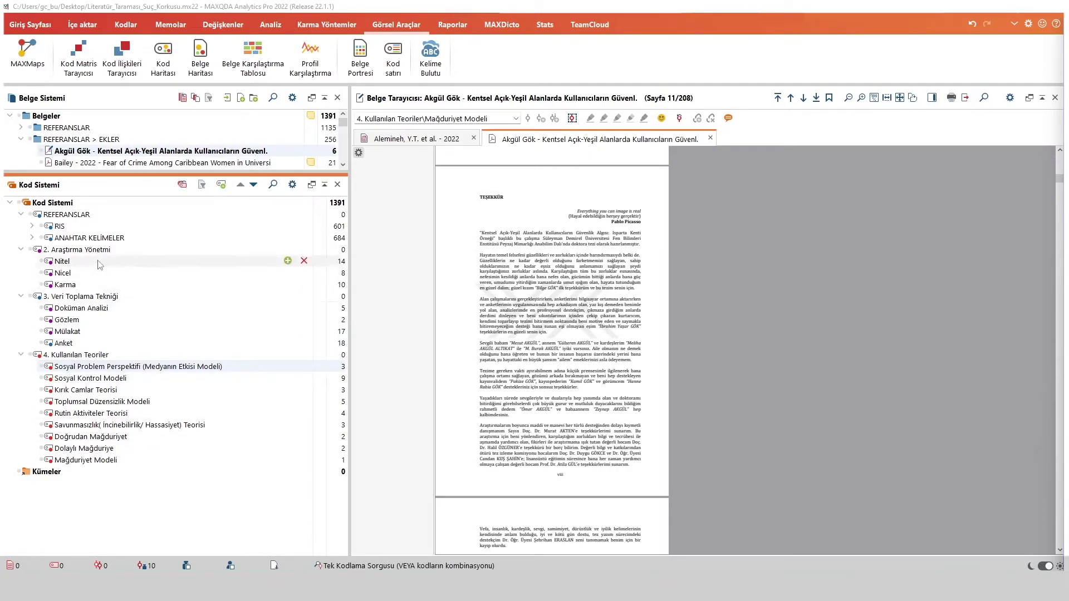
Activate the research-method codes Nitel, Nicel and Karma under Araştırma Yönetmi
{"action": "left_click", "coordinate": [42, 261]}
{"action": "left_click", "coordinate": [41, 273]}
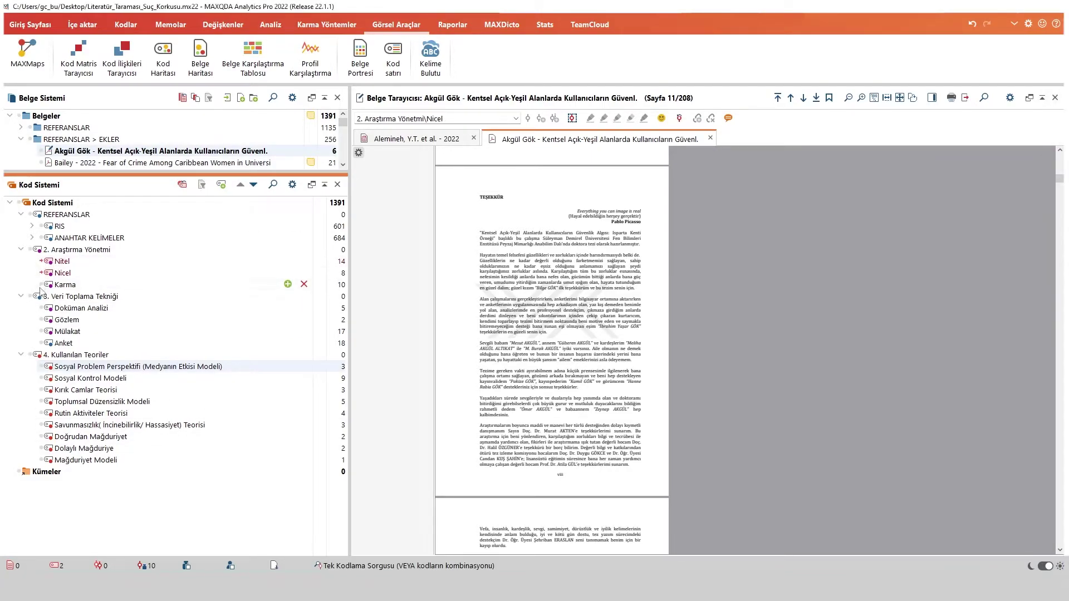
{"action": "left_click", "coordinate": [42, 284]}
Activate all nine theory subcodes under Kullanılan Teoriler, from Sosyal Problem Perspektifi to Mağduriyet Modeli
{"action": "left_click", "coordinate": [42, 366]}
{"action": "left_click", "coordinate": [42, 378]}
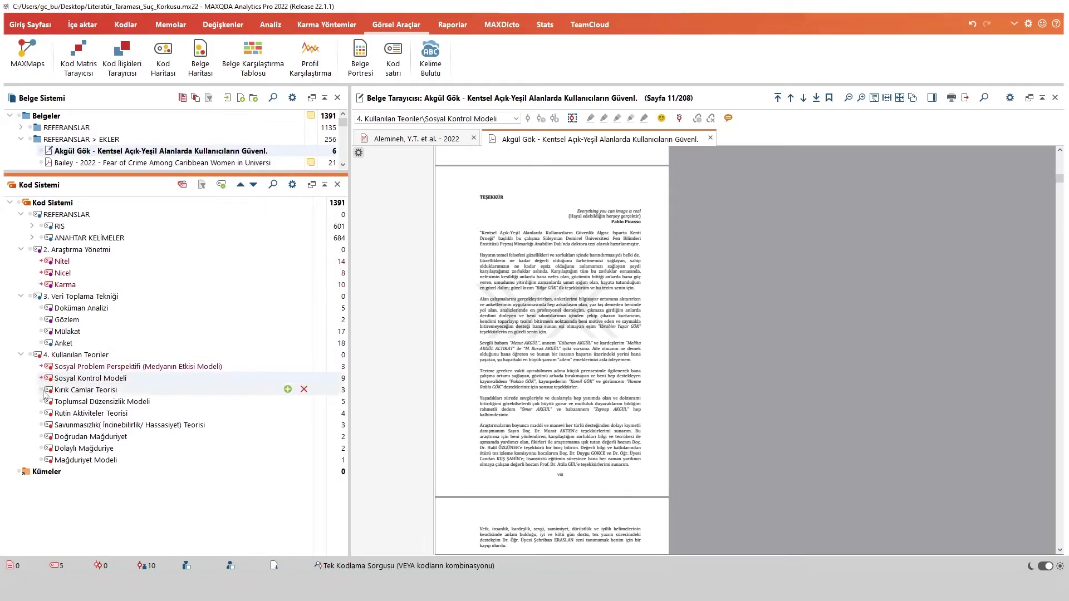
{"action": "left_click", "coordinate": [42, 389]}
{"action": "left_click", "coordinate": [41, 402]}
{"action": "left_click", "coordinate": [42, 413]}
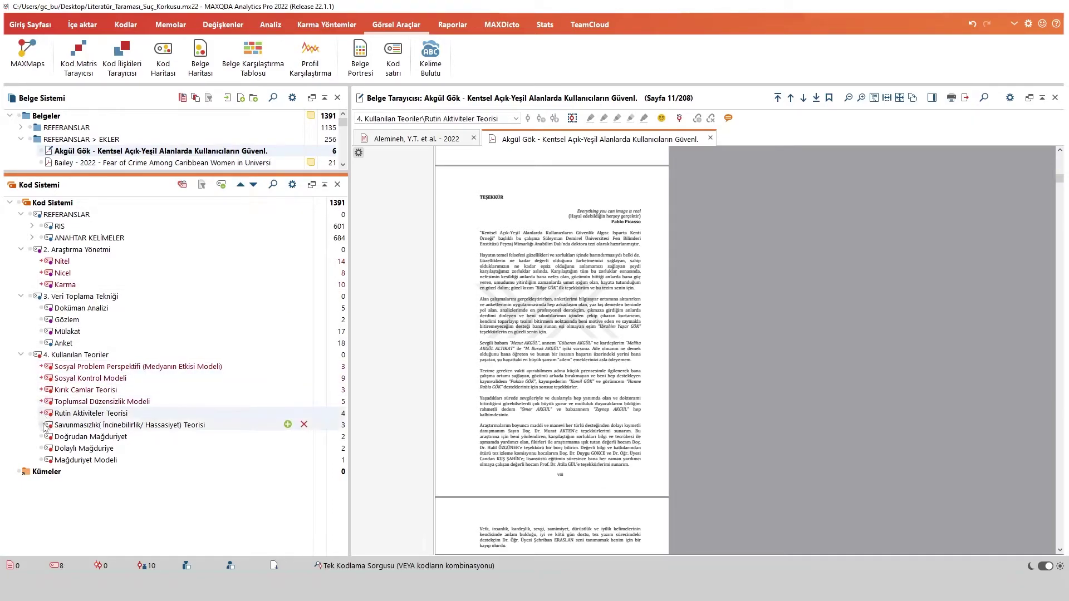
{"action": "left_click", "coordinate": [41, 424]}
{"action": "left_click", "coordinate": [42, 436]}
{"action": "left_click", "coordinate": [42, 449]}
{"action": "left_click", "coordinate": [42, 459]}
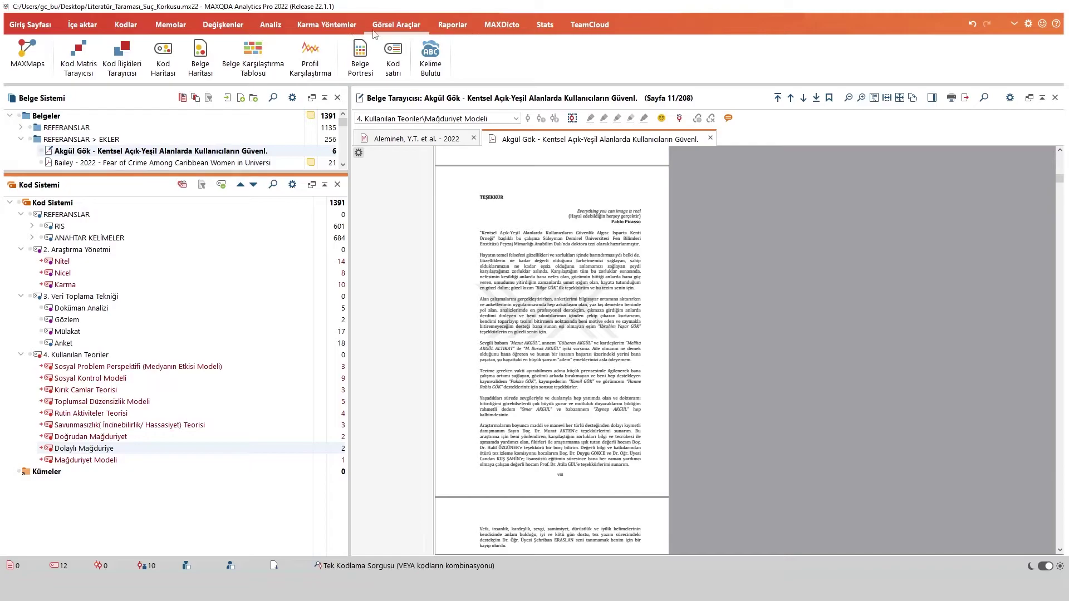
Cross the activated codes by segment intersection in the Code Relations Browser, narrow the view to the Nitel, Nicel and Karma columns, examine them and close it
{"action": "left_click", "coordinate": [121, 69]}
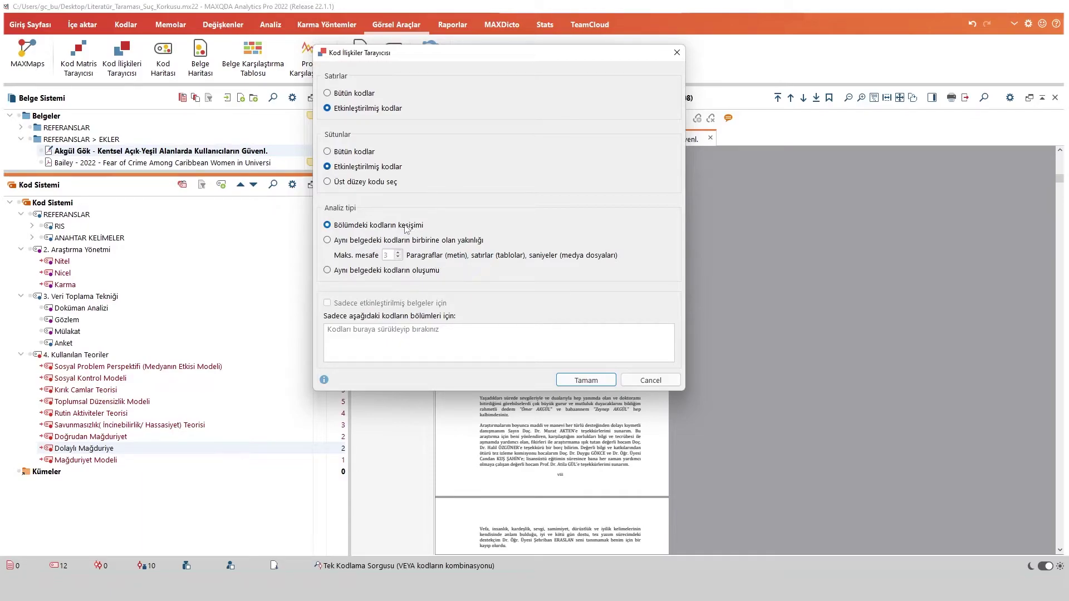
{"action": "left_click", "coordinate": [579, 378]}
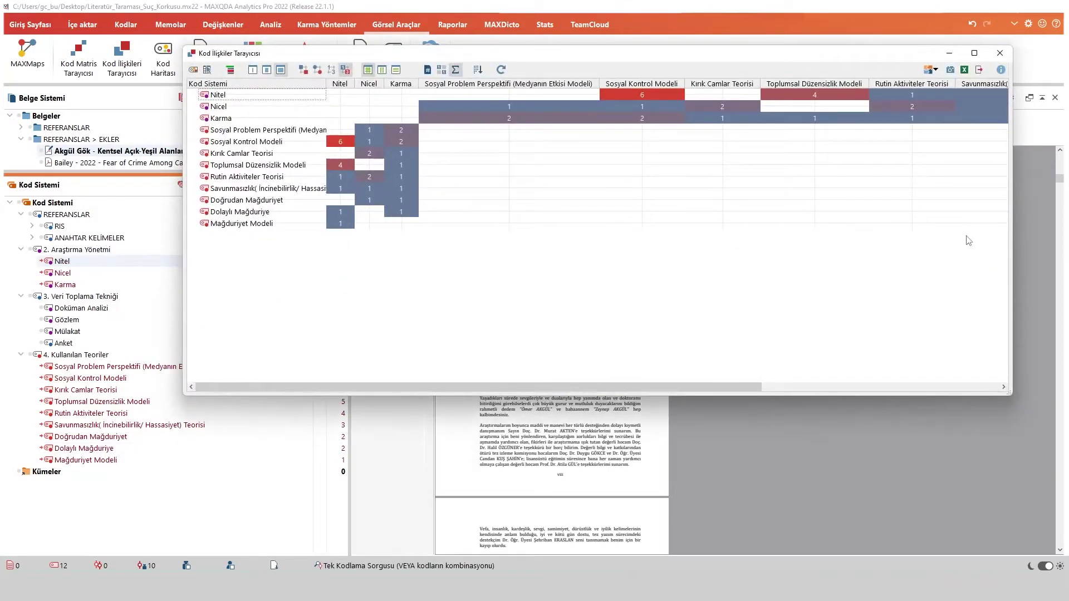
{"action": "left_click_drag", "start_coordinate": [355, 85], "coordinate": [513, 88]}
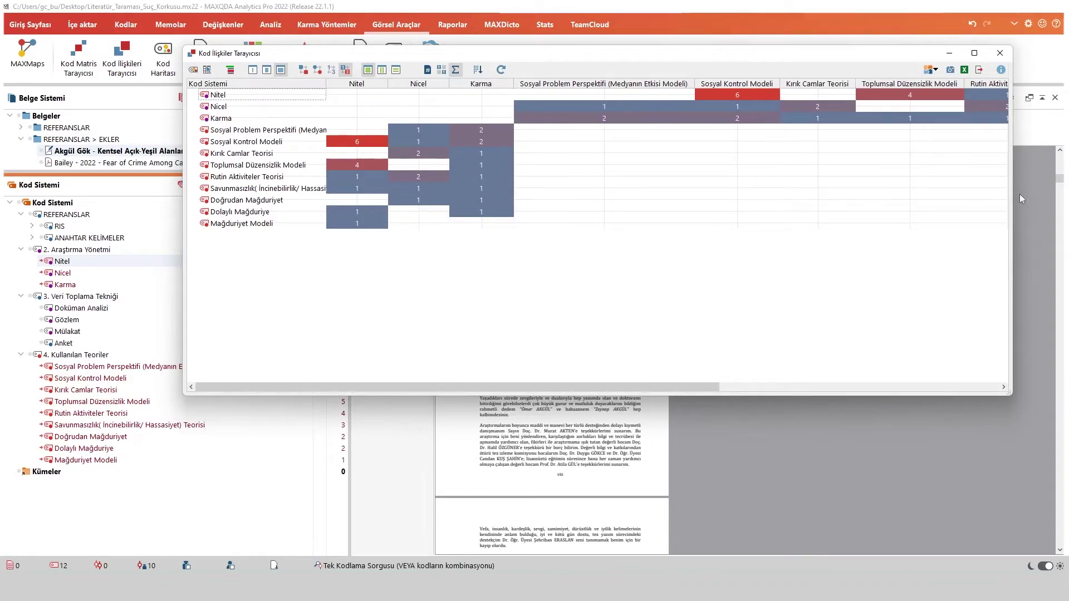
{"action": "left_click_drag", "start_coordinate": [1012, 197], "coordinate": [521, 197]}
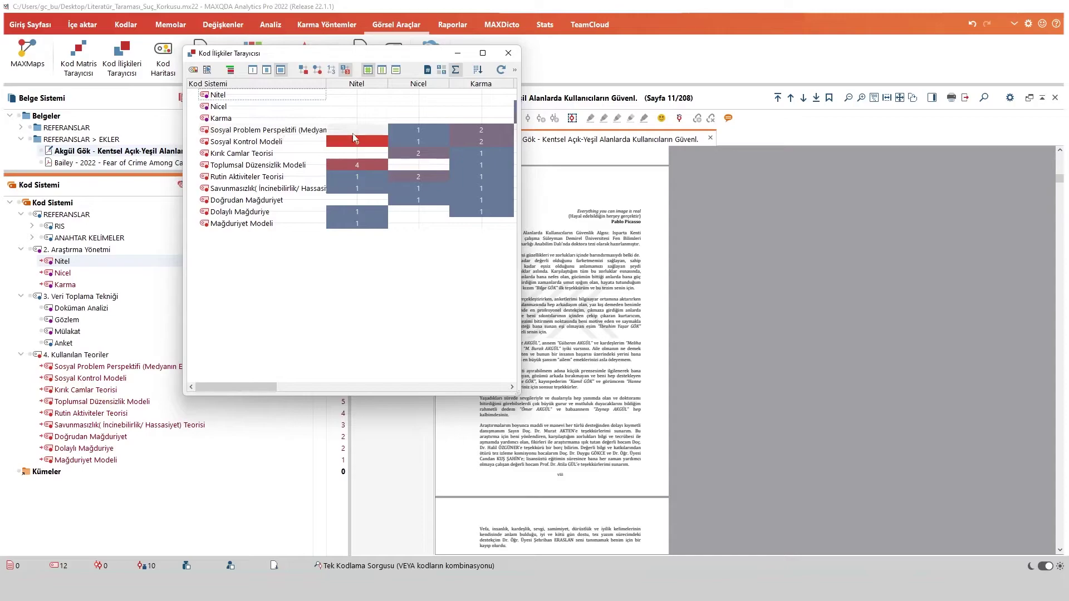
{"action": "mouse_move", "coordinate": [362, 132]}
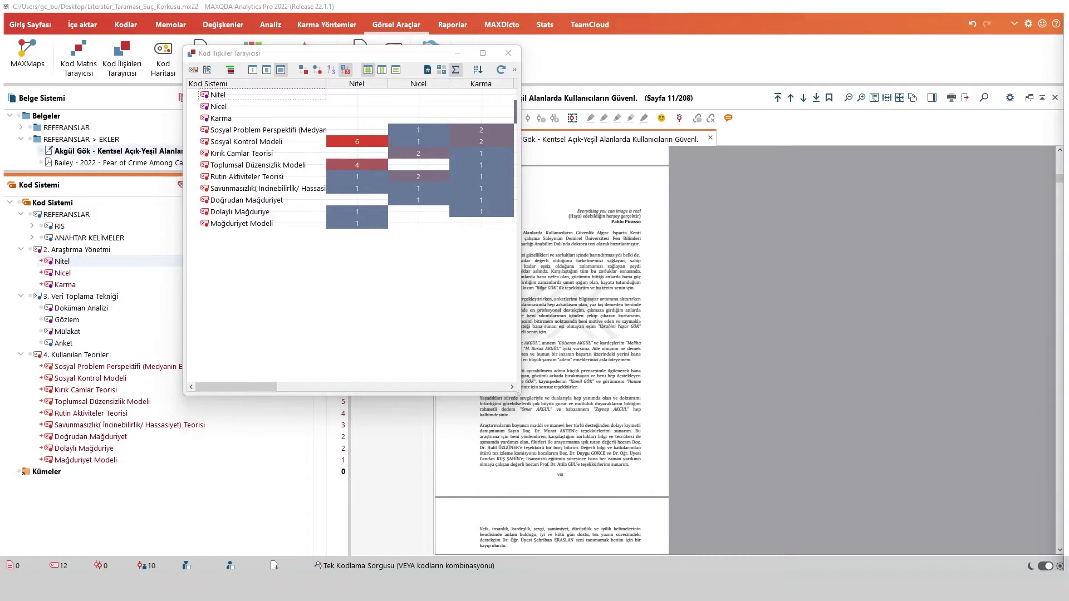
{"action": "left_click", "coordinate": [511, 55]}
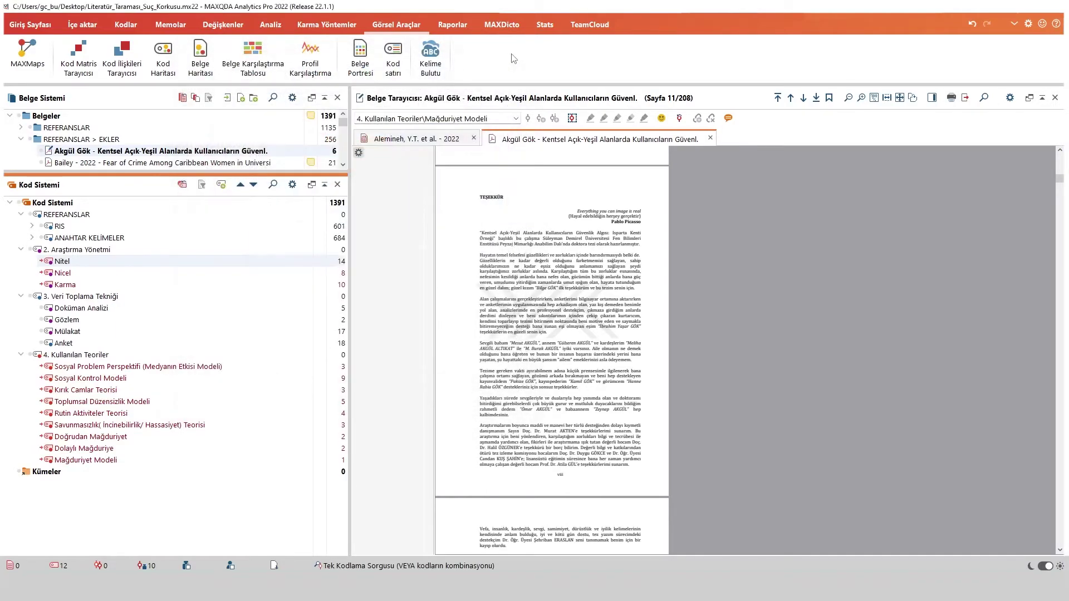
Open the Çapraz Tablolar setup, activate Kullanılan Teoriler with its subcodes, and deactivate Nitel, Nicel and Karma
{"action": "left_click", "coordinate": [327, 25]}
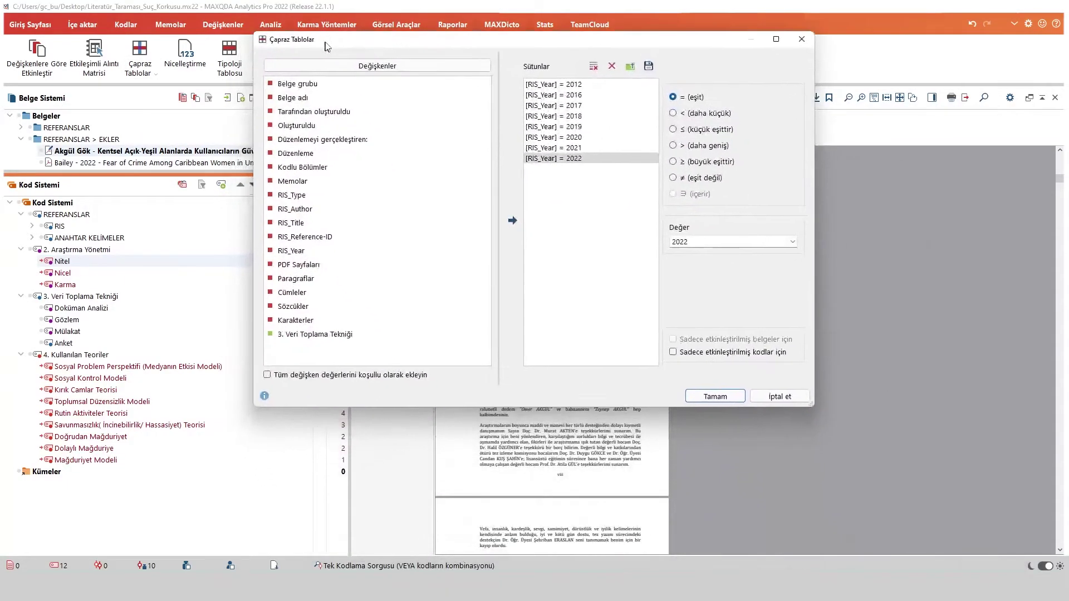
{"action": "left_click", "coordinate": [29, 357]}
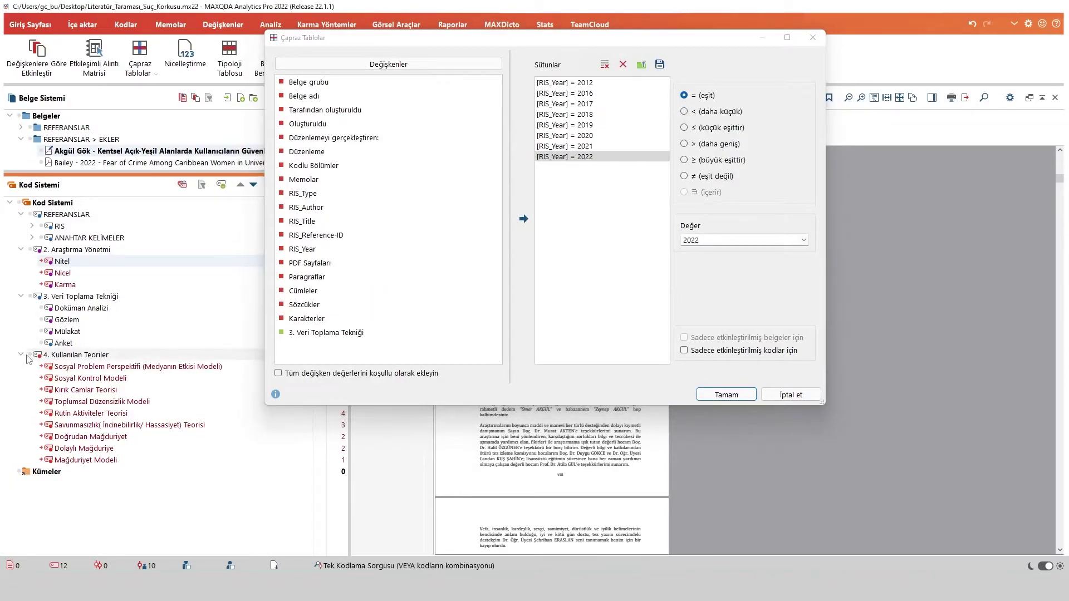
{"action": "left_click", "coordinate": [31, 356]}
{"action": "left_click", "coordinate": [31, 357]}
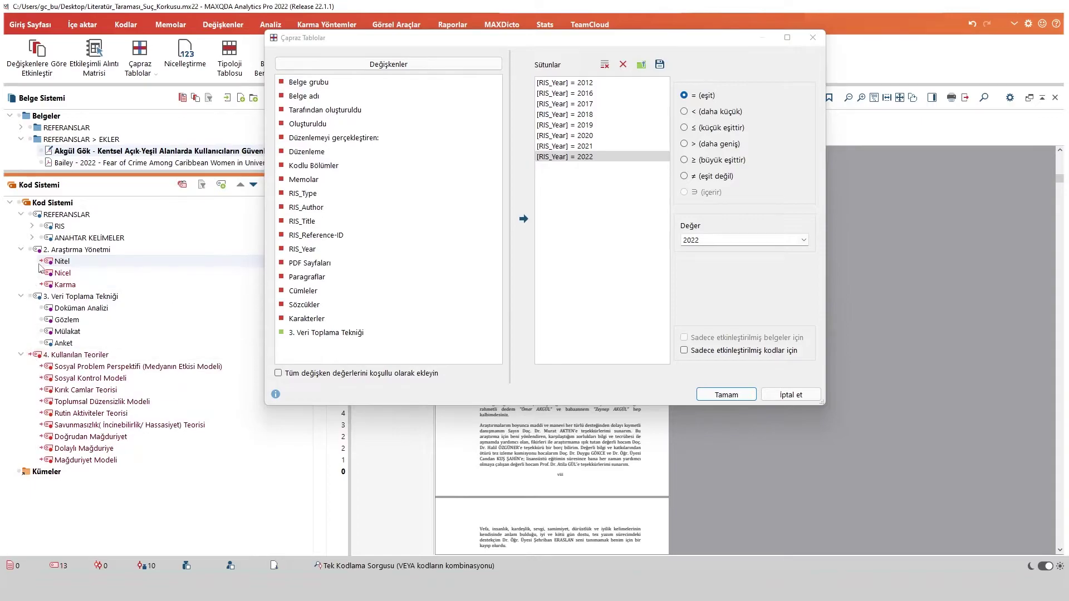
{"action": "left_click", "coordinate": [41, 273]}
{"action": "left_click", "coordinate": [41, 285]}
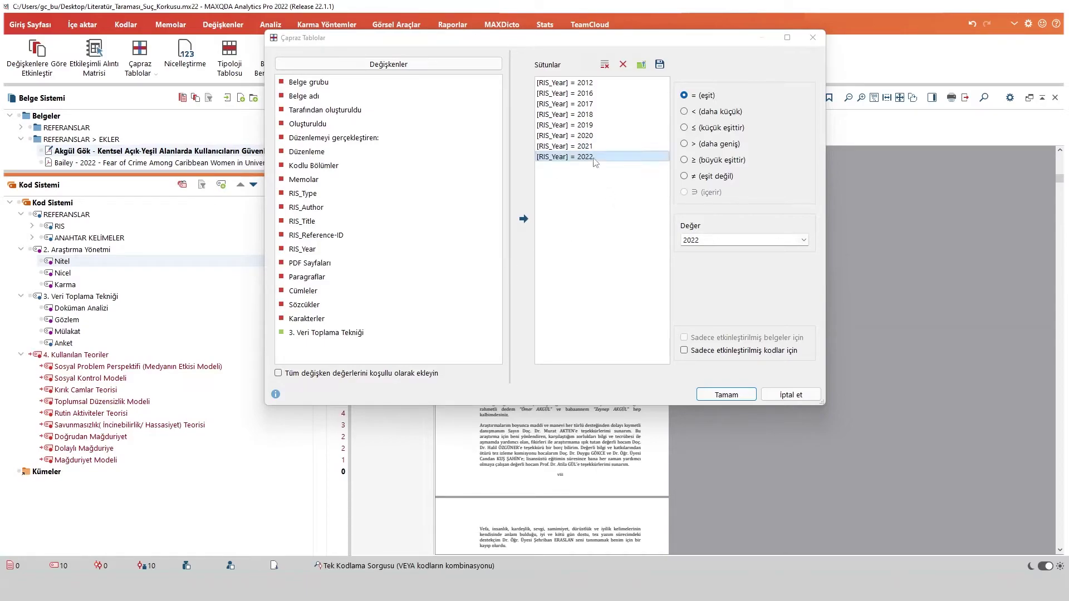
Clear all the RIS_Year conditions from the crosstab's columns
{"action": "left_click", "coordinate": [592, 83]}
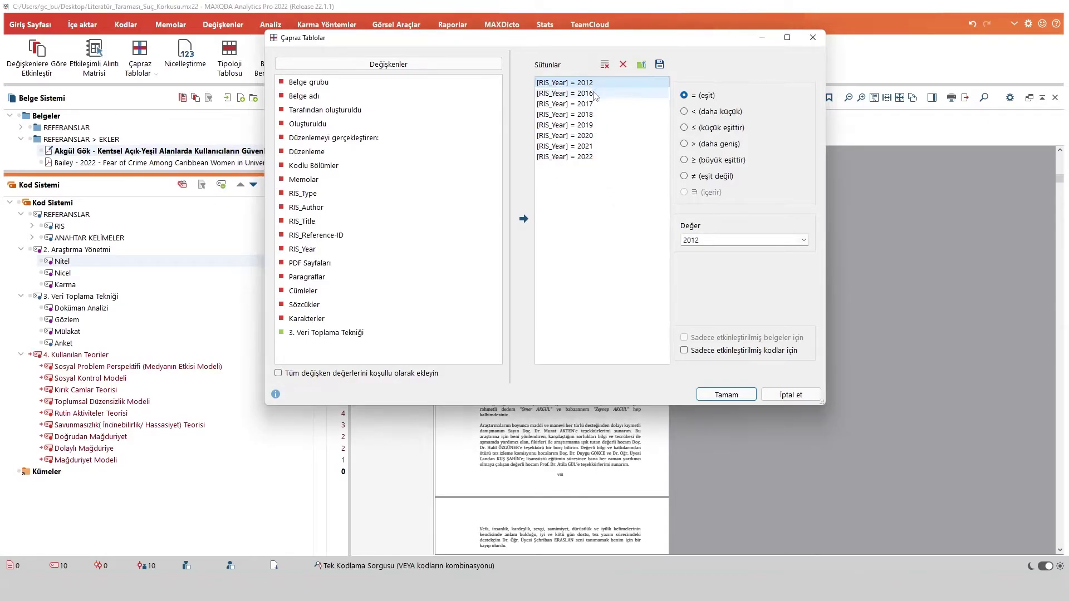
{"action": "left_click", "coordinate": [604, 64]}
{"action": "left_click", "coordinate": [511, 351]}
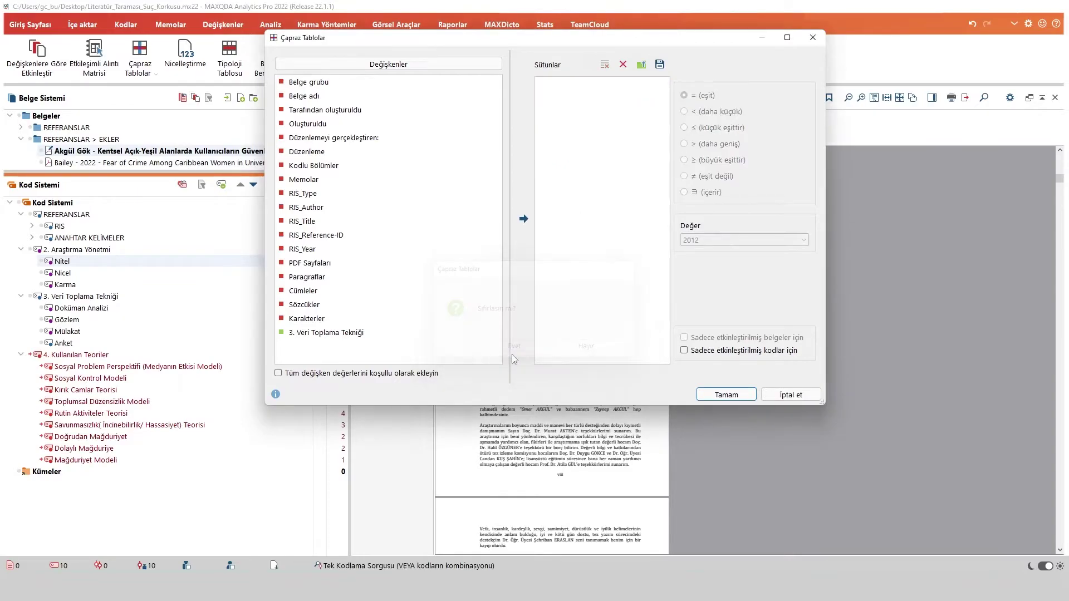
{"action": "left_click", "coordinate": [303, 248]}
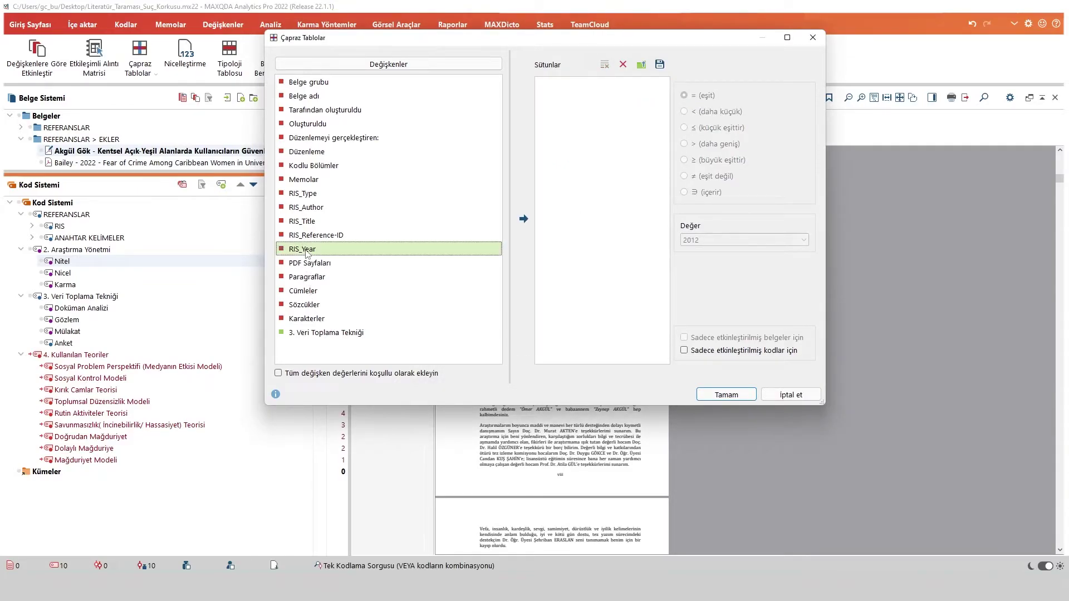
{"action": "left_click", "coordinate": [524, 220]}
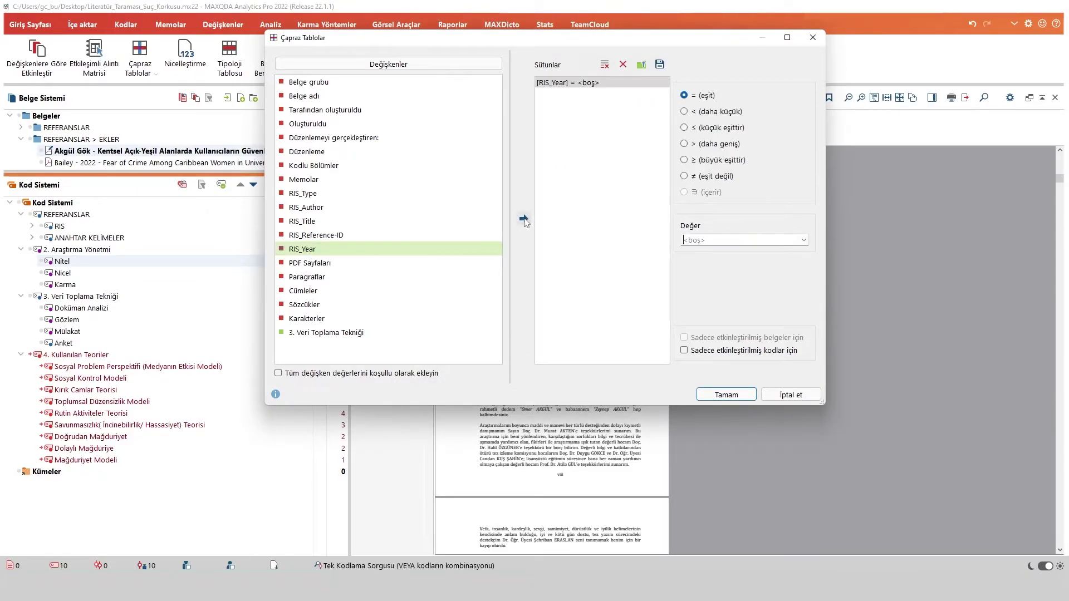
{"action": "left_click", "coordinate": [623, 65]}
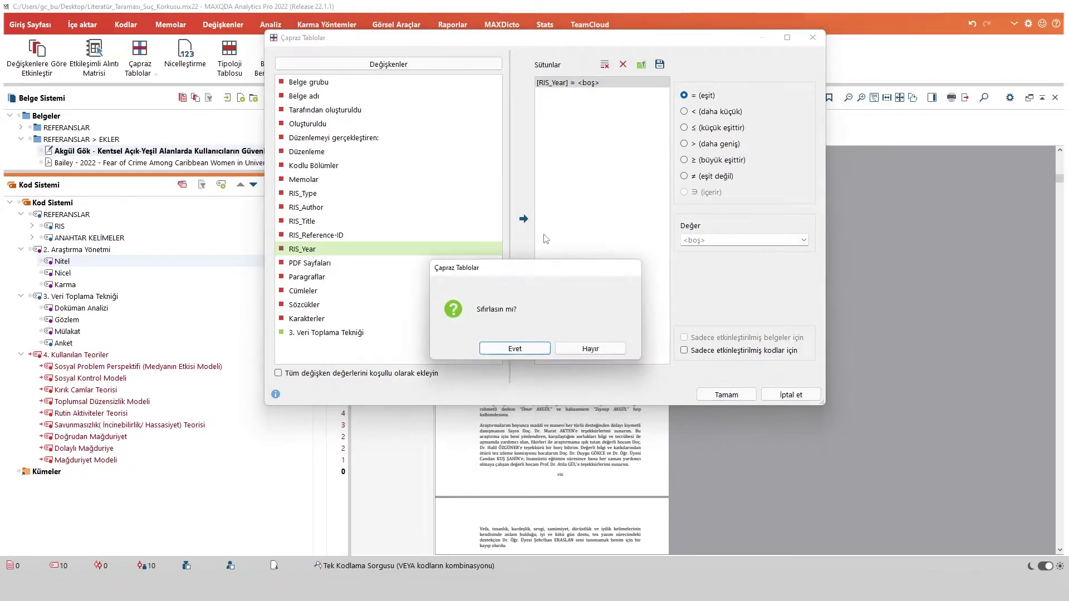
{"action": "left_click", "coordinate": [511, 347]}
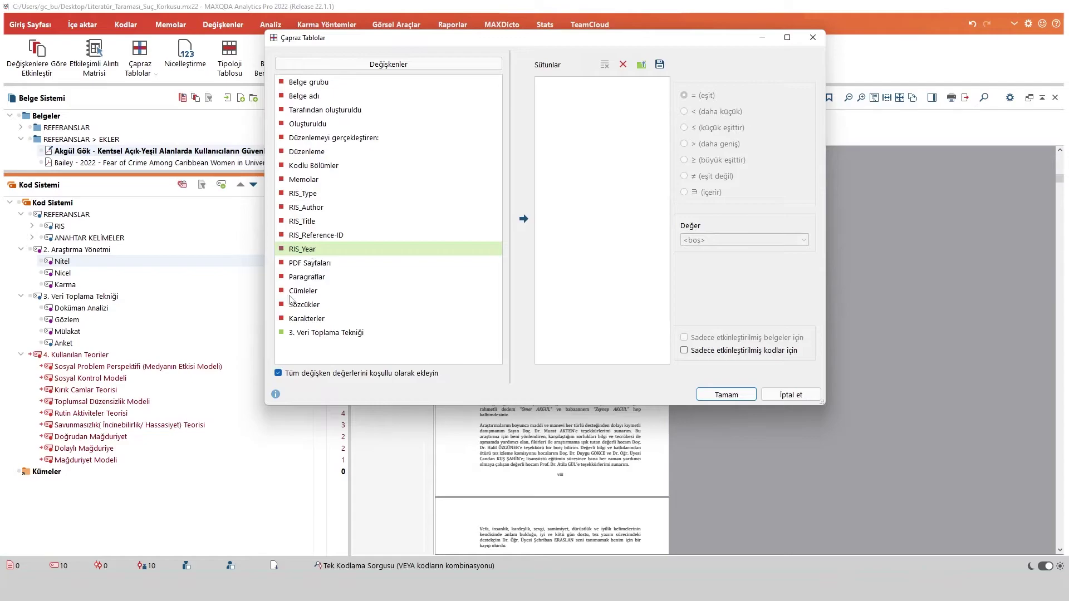
Add every RIS_Year value as a crosstab column, limit the table to activated codes, view the theory results in a shorter window and close them
{"action": "left_click", "coordinate": [523, 219]}
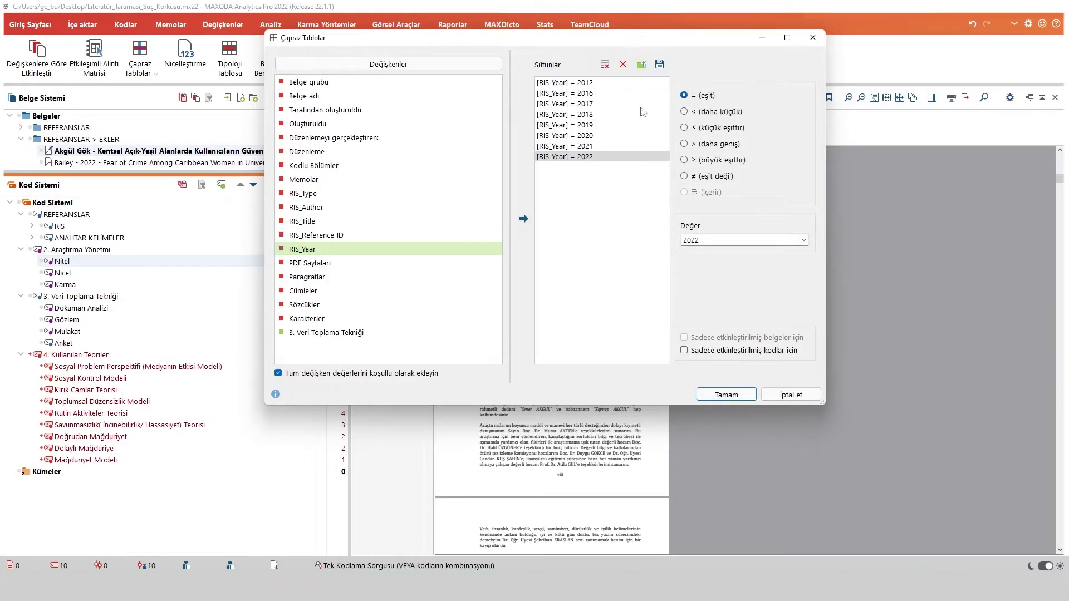
{"action": "left_click", "coordinate": [711, 351]}
{"action": "left_click", "coordinate": [713, 395]}
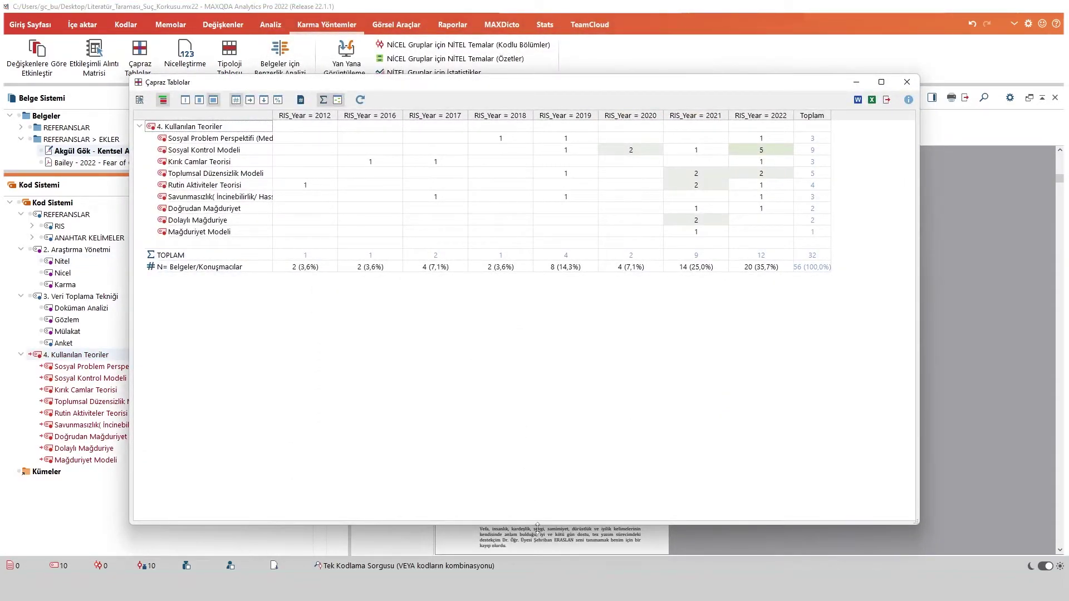
{"action": "left_click_drag", "start_coordinate": [534, 523], "coordinate": [533, 399]}
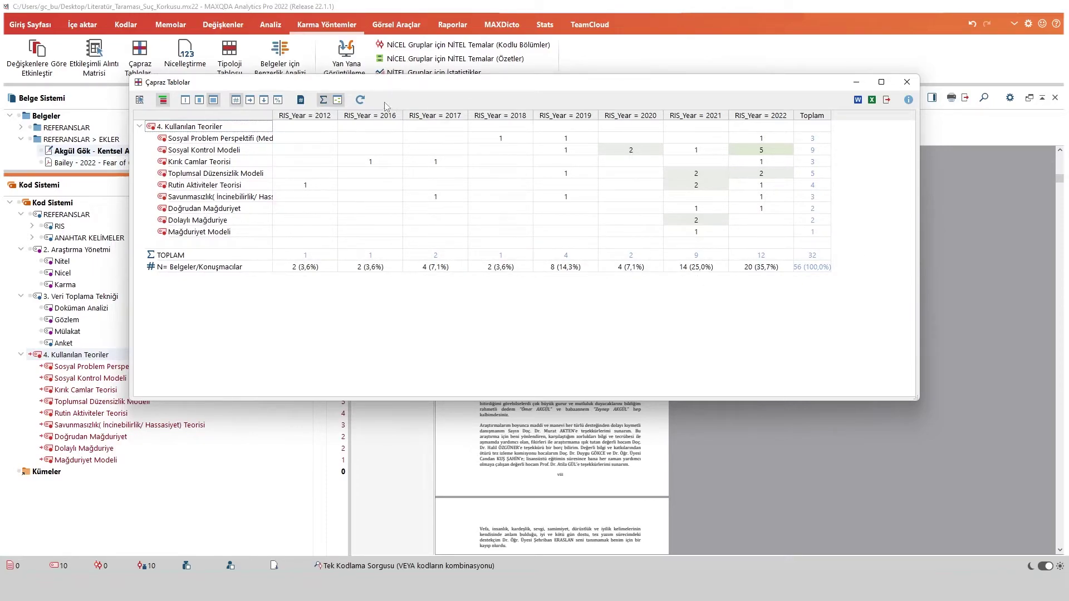
{"action": "left_click", "coordinate": [907, 82]}
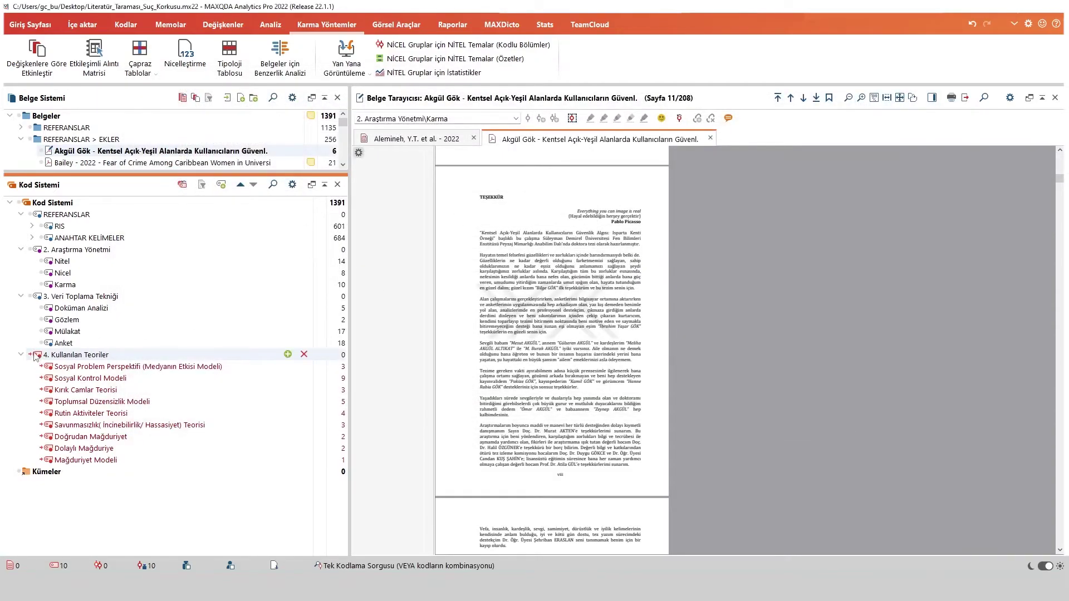
Activate only ANAHTAR KELİMELER with its subcodes and generate their crosstab by RIS_Year from 2012 to 2022
{"action": "left_click", "coordinate": [31, 237]}
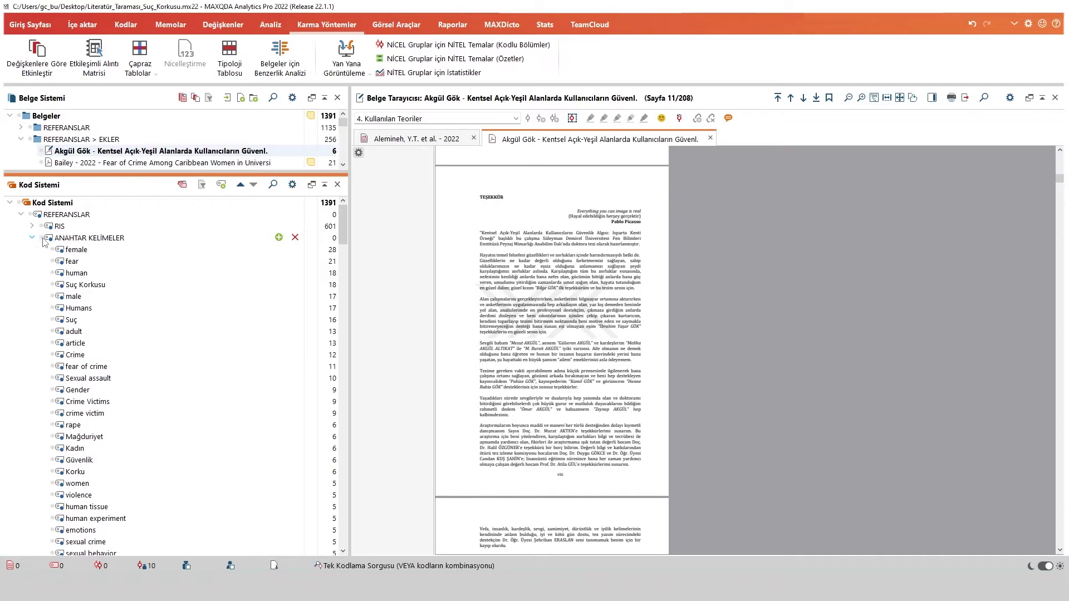
{"action": "left_click", "coordinate": [111, 238], "text": "ctrl"}
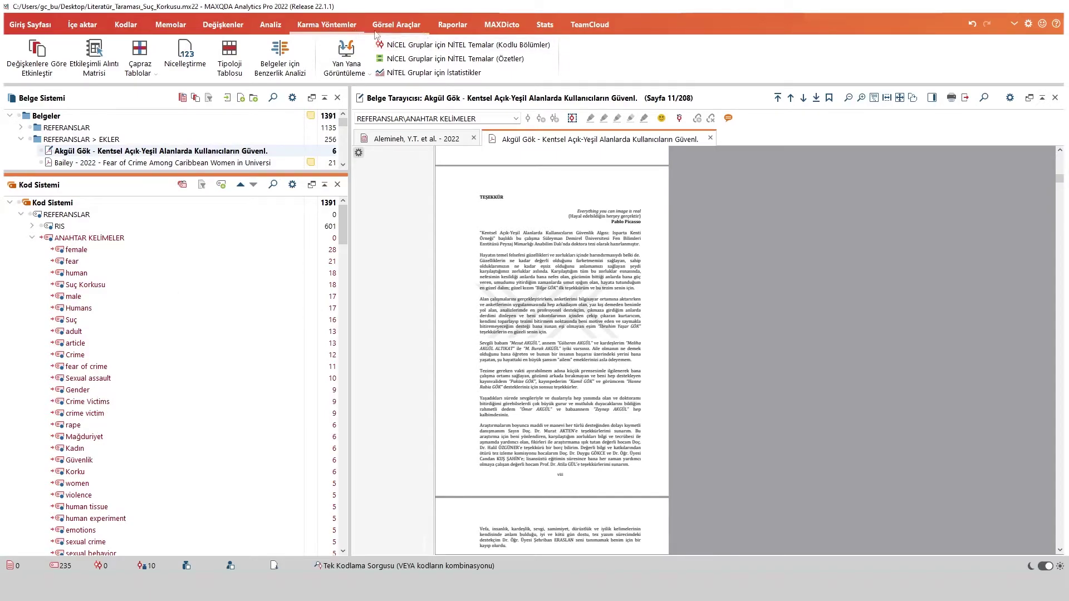
{"action": "left_click", "coordinate": [133, 70]}
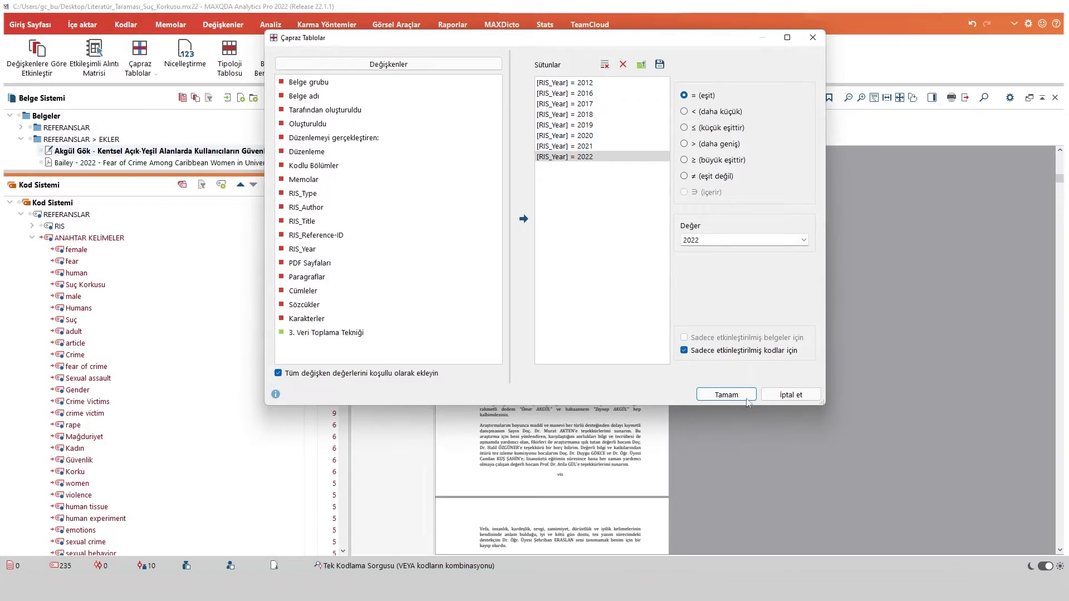
{"action": "left_click", "coordinate": [725, 395]}
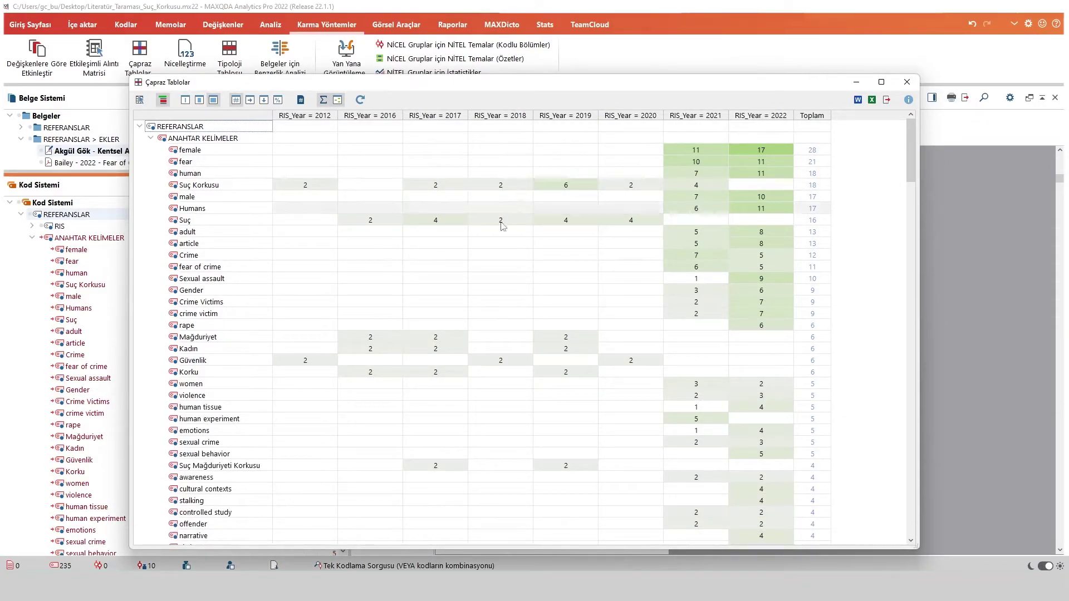
Examine how the keyword codes are distributed across publication years throughout the crosstab, making the results window taller
{"action": "scroll", "coordinate": [290, 262], "scroll_direction": "down", "scroll_amount": 1}
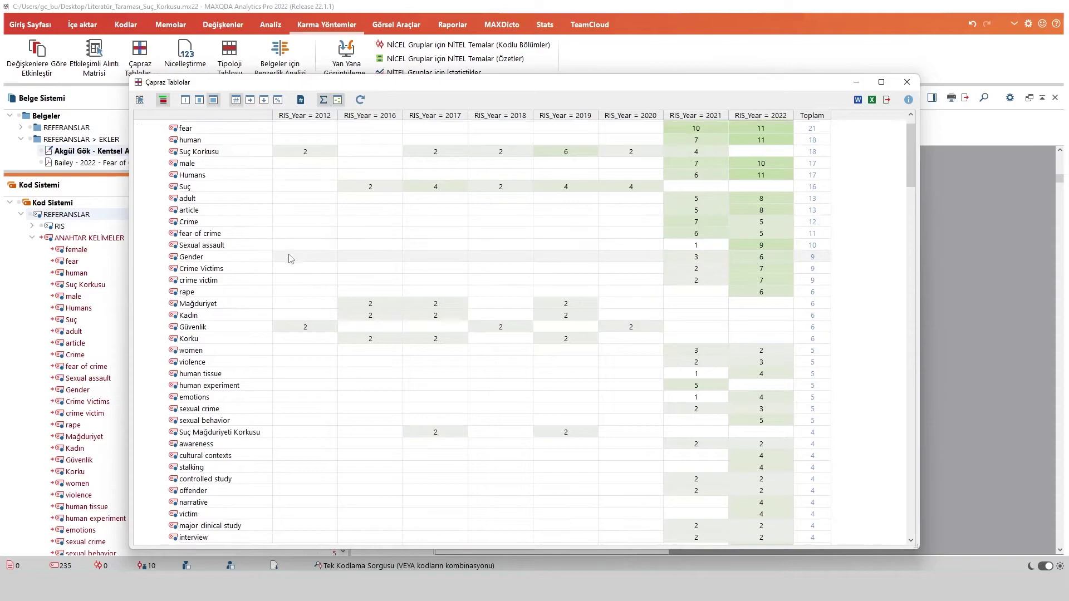
{"action": "scroll", "coordinate": [290, 258], "scroll_direction": "down", "scroll_amount": 20}
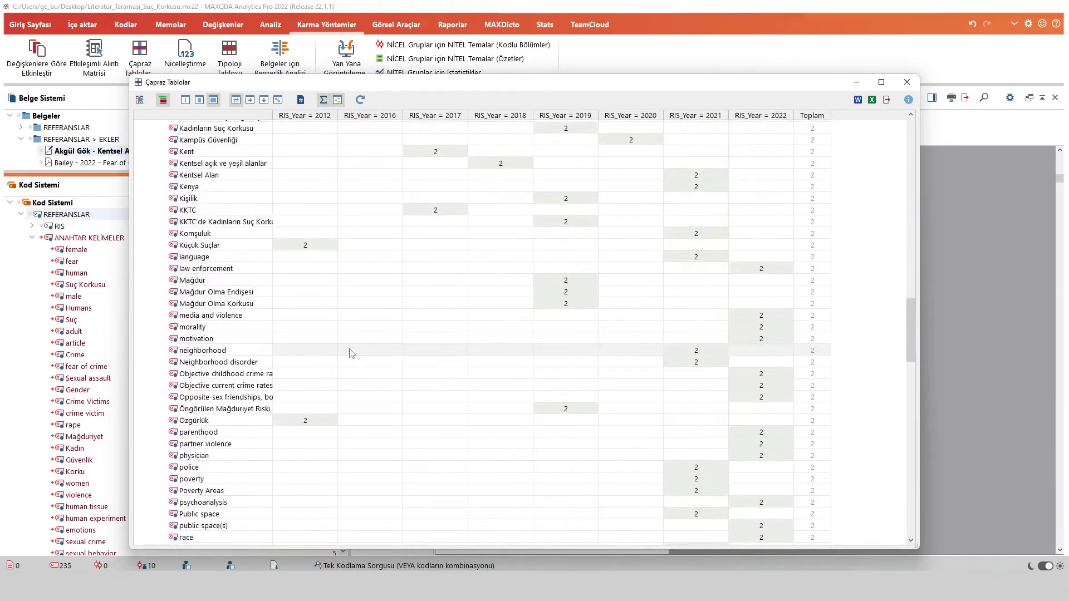
{"action": "scroll", "coordinate": [223, 357], "scroll_direction": "down", "scroll_amount": 9}
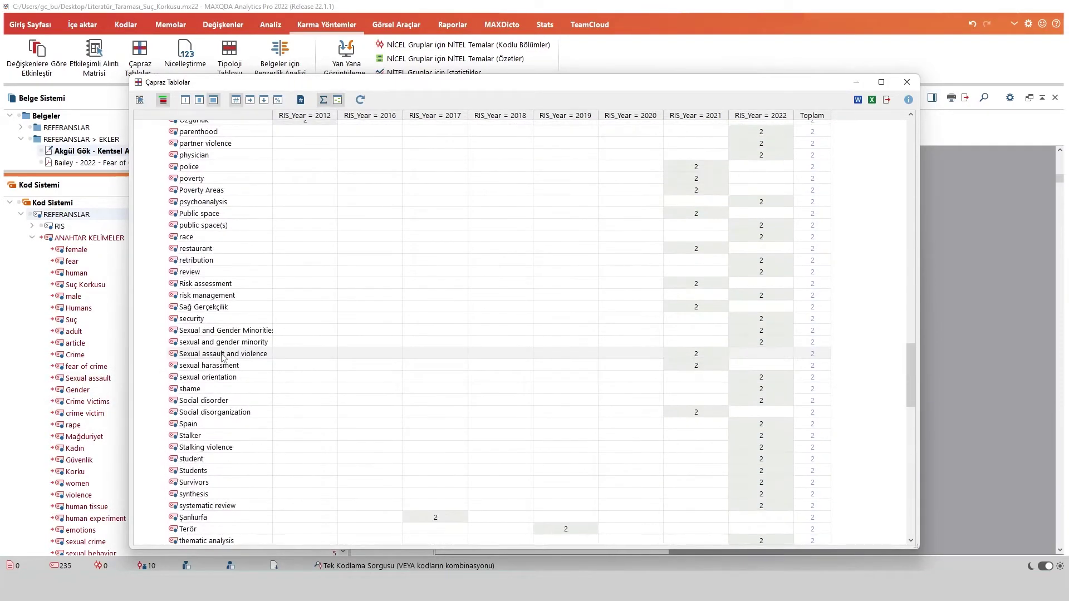
{"action": "scroll", "coordinate": [223, 357], "scroll_direction": "down", "scroll_amount": 3}
{"action": "scroll", "coordinate": [281, 374], "scroll_direction": "down", "scroll_amount": 20}
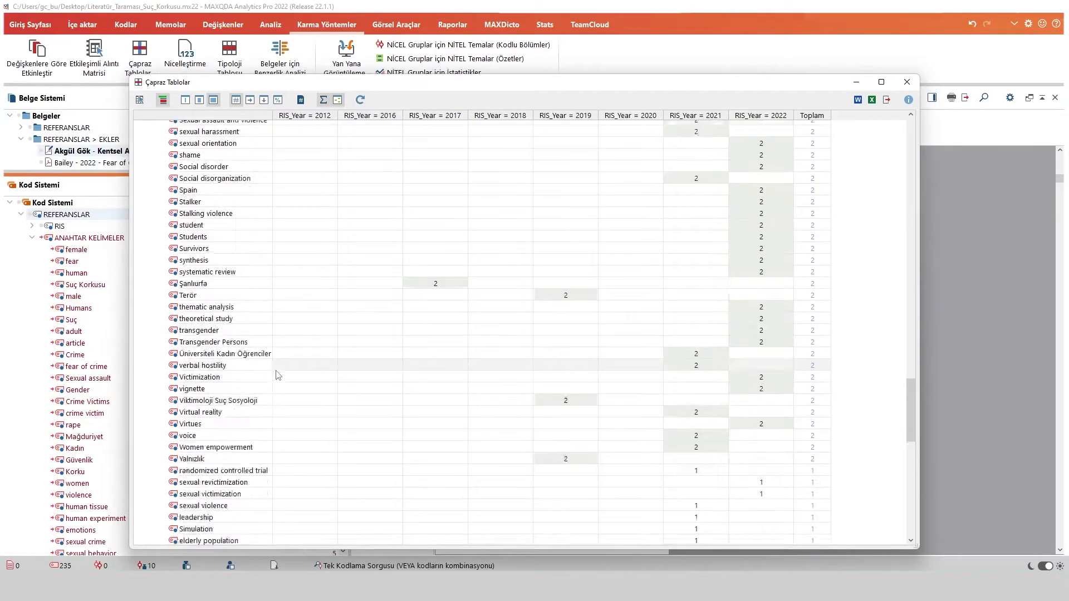
{"action": "scroll", "coordinate": [289, 384], "scroll_direction": "up", "scroll_amount": 20}
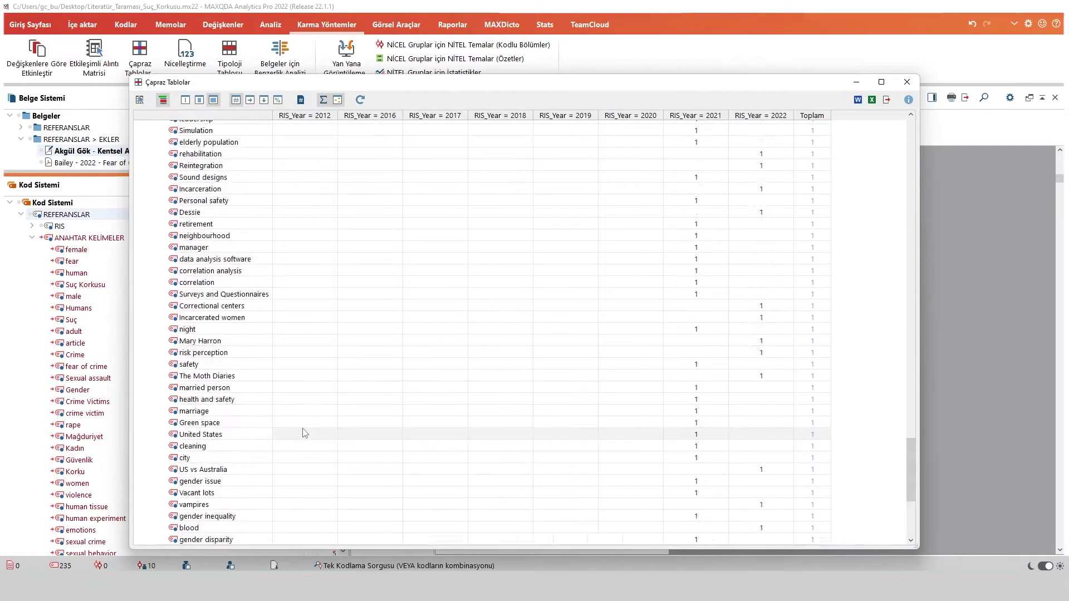
{"action": "scroll", "coordinate": [305, 433], "scroll_direction": "up", "scroll_amount": 10}
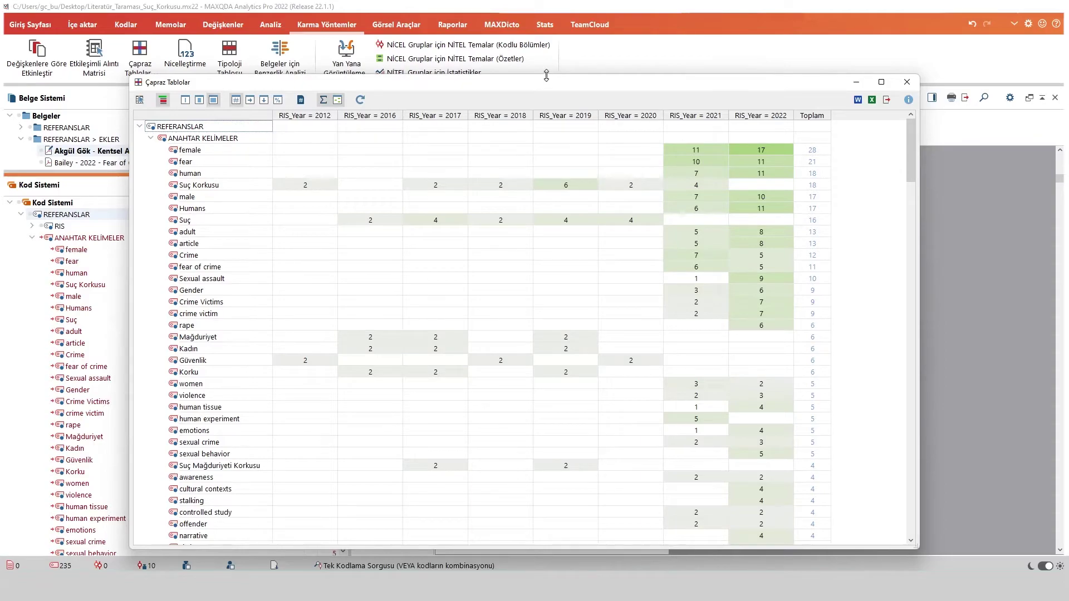
{"action": "left_click_drag", "start_coordinate": [546, 75], "coordinate": [545, 42]}
{"action": "scroll", "coordinate": [425, 239], "scroll_direction": "down", "scroll_amount": 9}
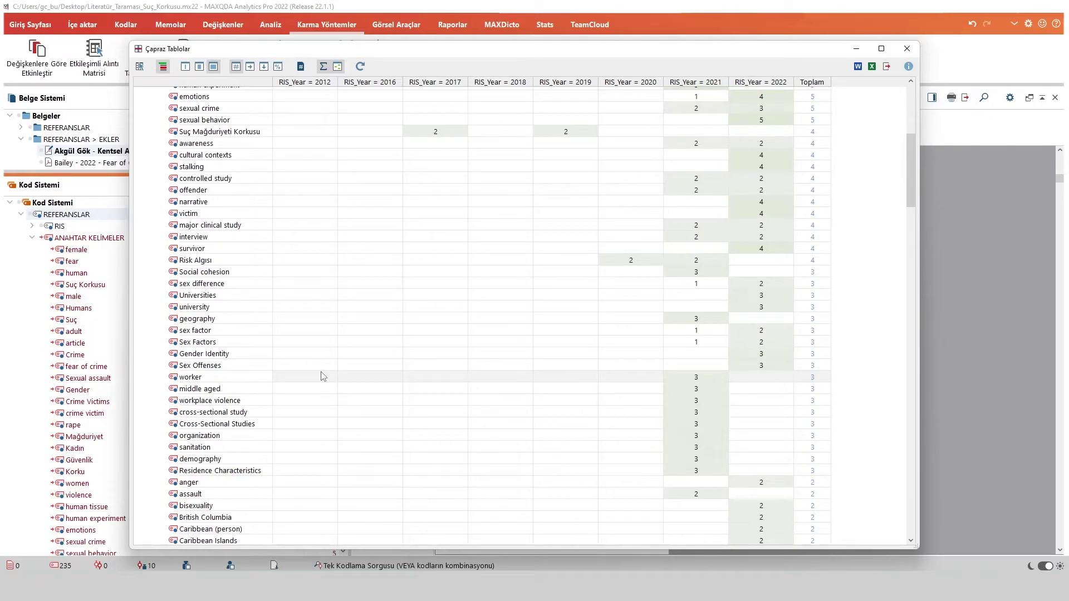
Close the keyword-by-year results, collapse ANAHTAR KELİMELER, and clear all RIS_Year conditions from the crosstab setup
{"action": "left_click", "coordinate": [907, 48]}
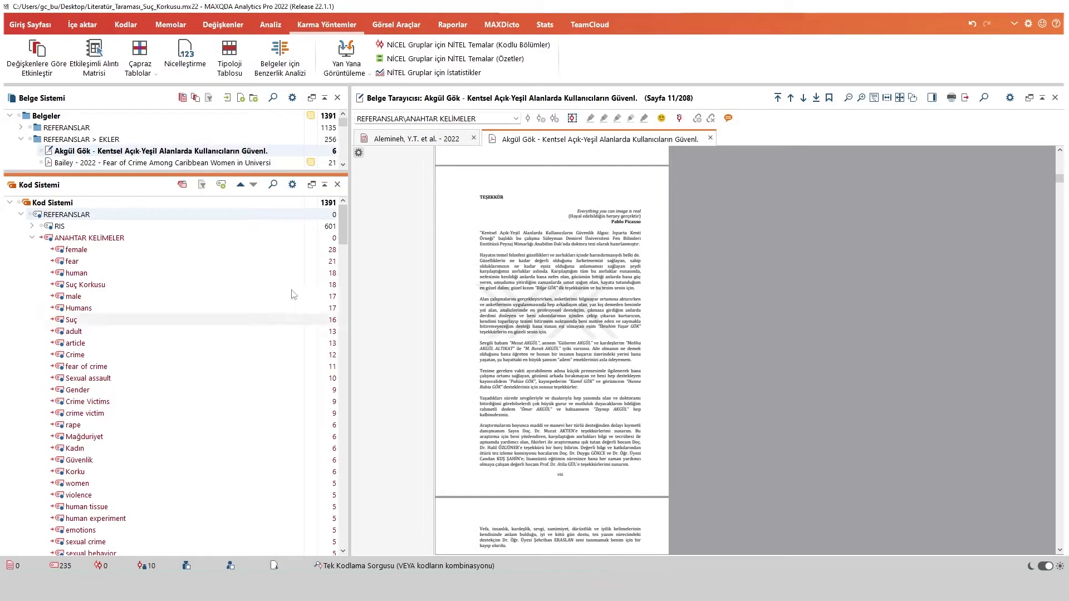
{"action": "left_click", "coordinate": [33, 237]}
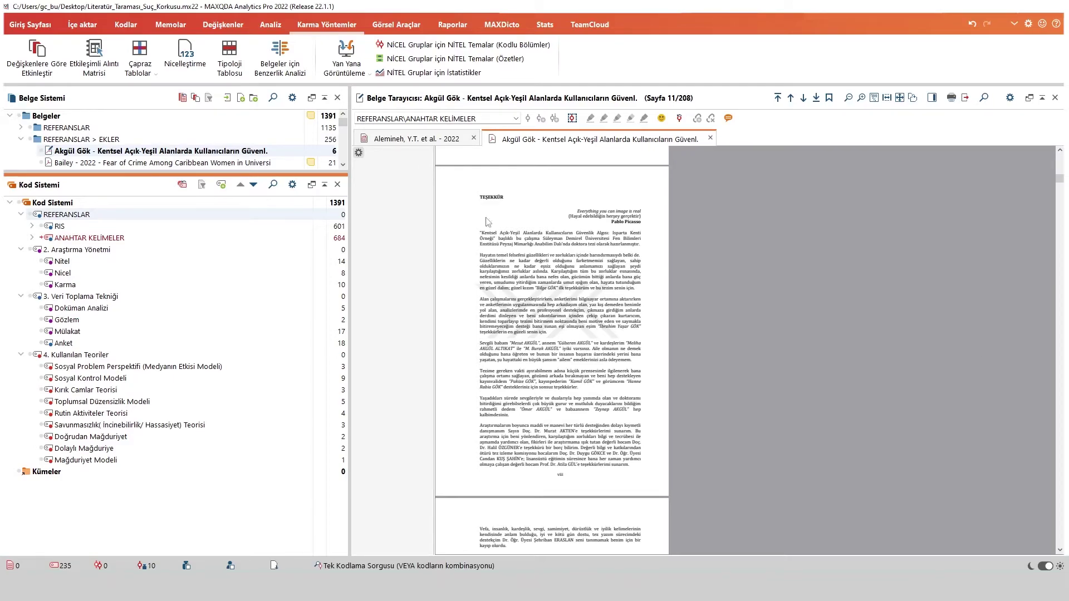
{"action": "left_click", "coordinate": [140, 70]}
{"action": "left_click", "coordinate": [160, 87]}
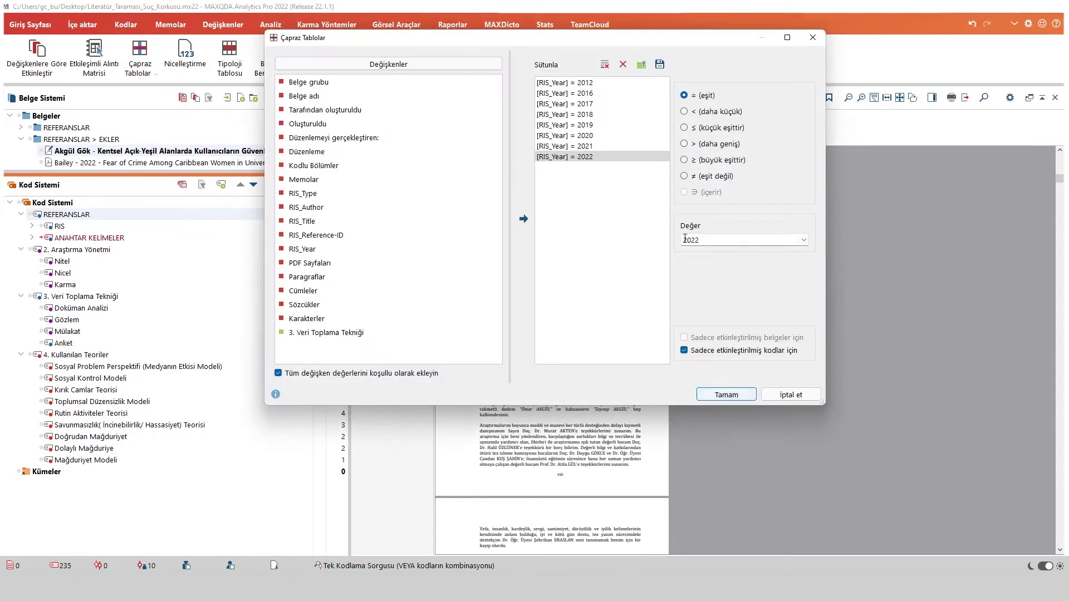
{"action": "left_click", "coordinate": [608, 67]}
{"action": "left_click", "coordinate": [608, 67]}
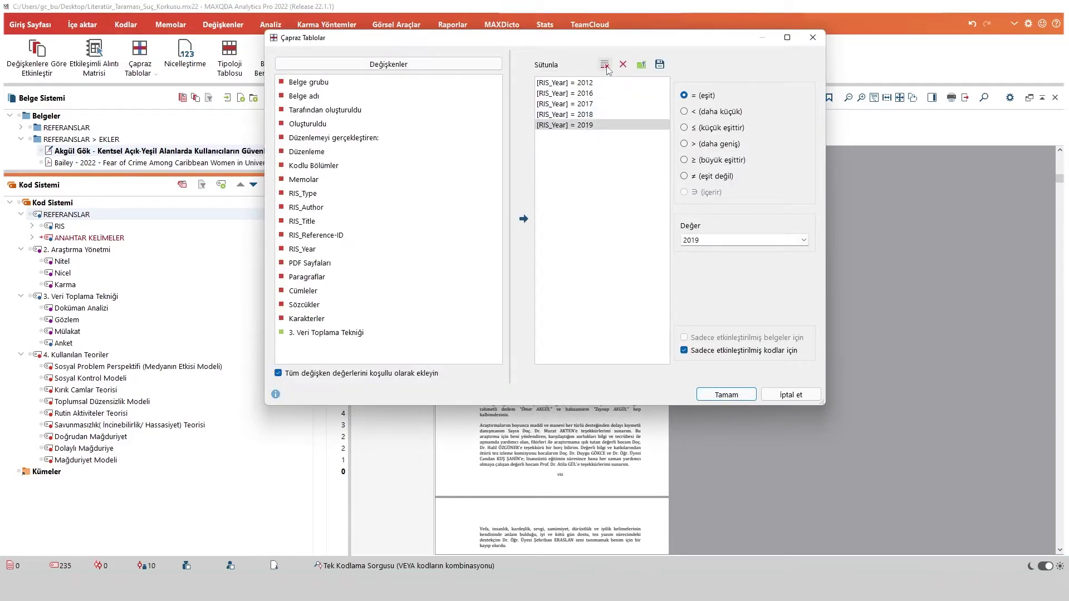
{"action": "left_click", "coordinate": [607, 67]}
{"action": "left_click", "coordinate": [608, 67]}
{"action": "left_click", "coordinate": [608, 68]}
{"action": "left_click", "coordinate": [608, 68]}
{"action": "left_click", "coordinate": [622, 65]}
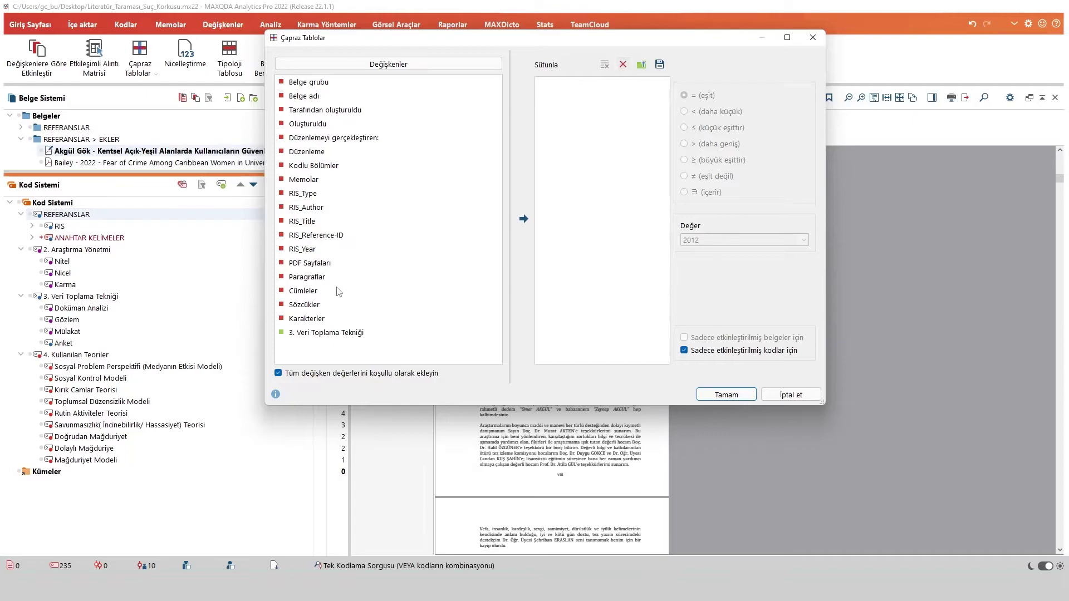
Add the RIS_Type values CONF, JOUR and THES as crosstab columns and generate the table for the activated keyword codes
{"action": "left_click", "coordinate": [296, 199]}
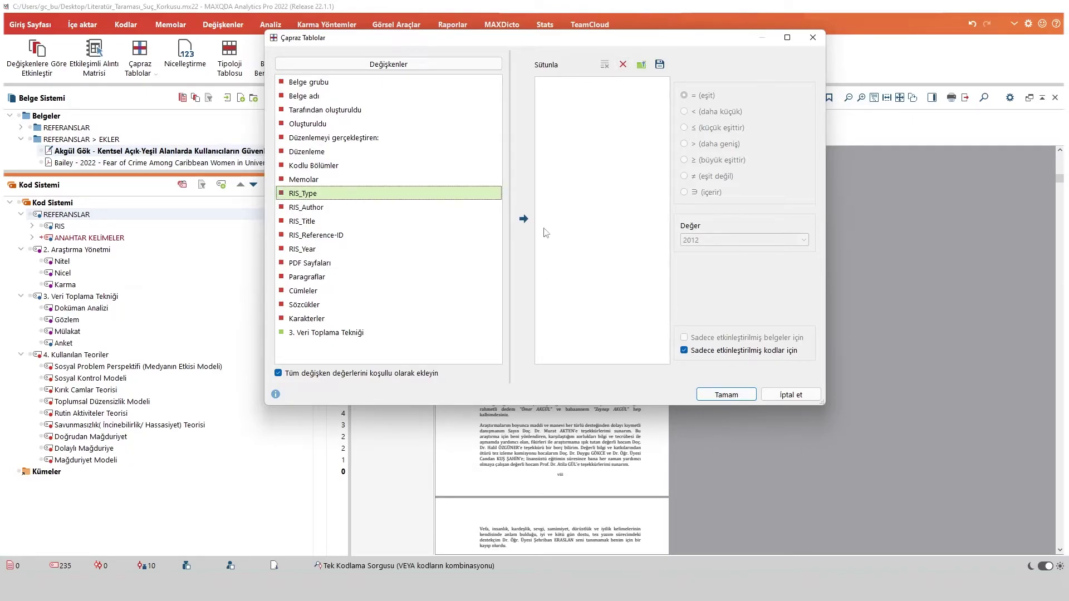
{"action": "left_click", "coordinate": [523, 219]}
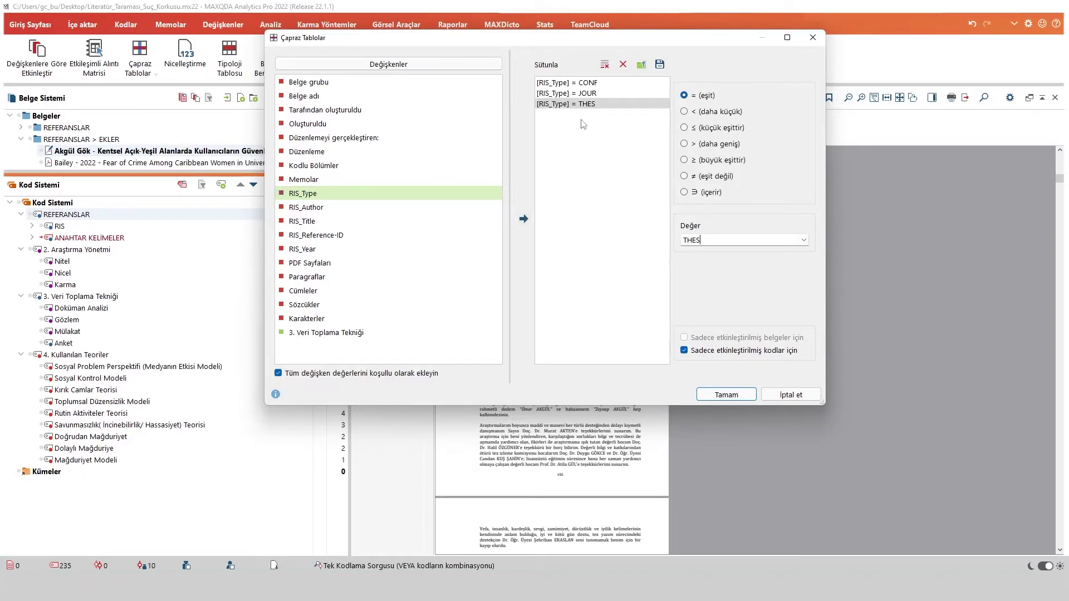
{"action": "left_click", "coordinate": [590, 85]}
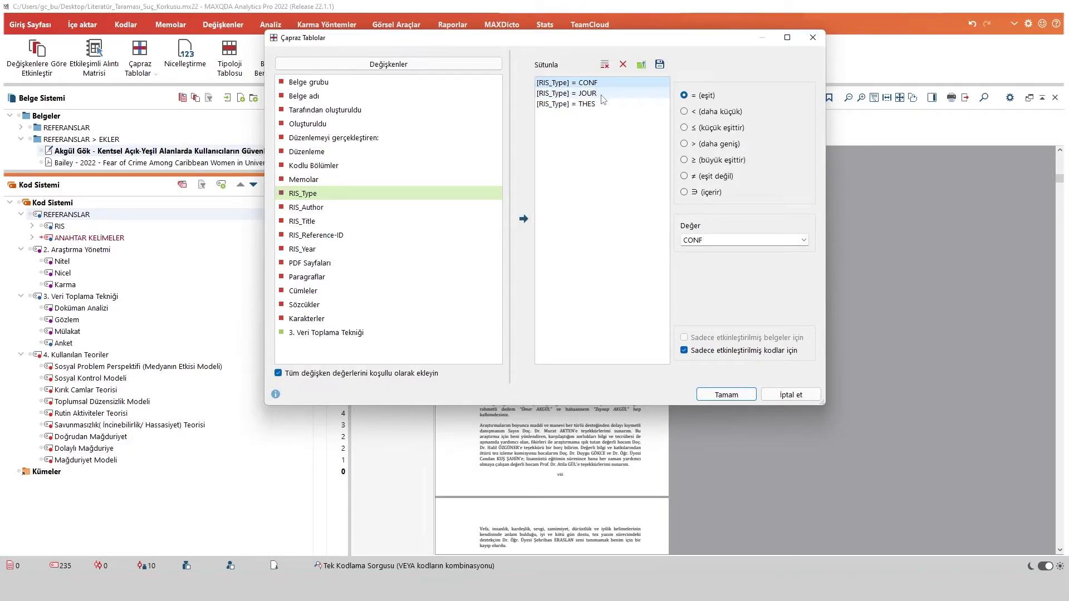
{"action": "left_click", "coordinate": [603, 96]}
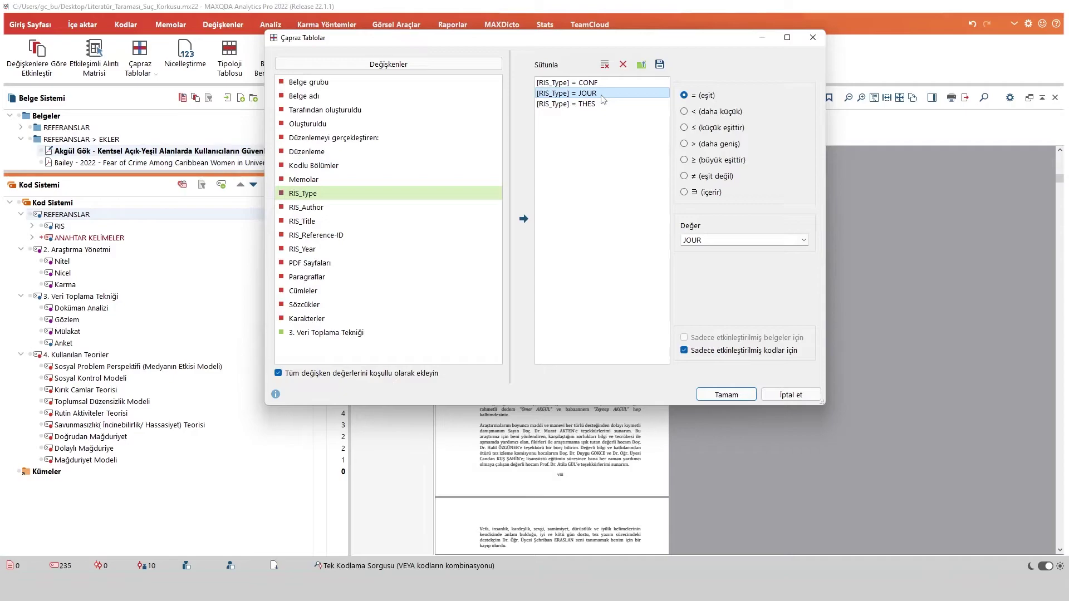
{"action": "left_click", "coordinate": [604, 104]}
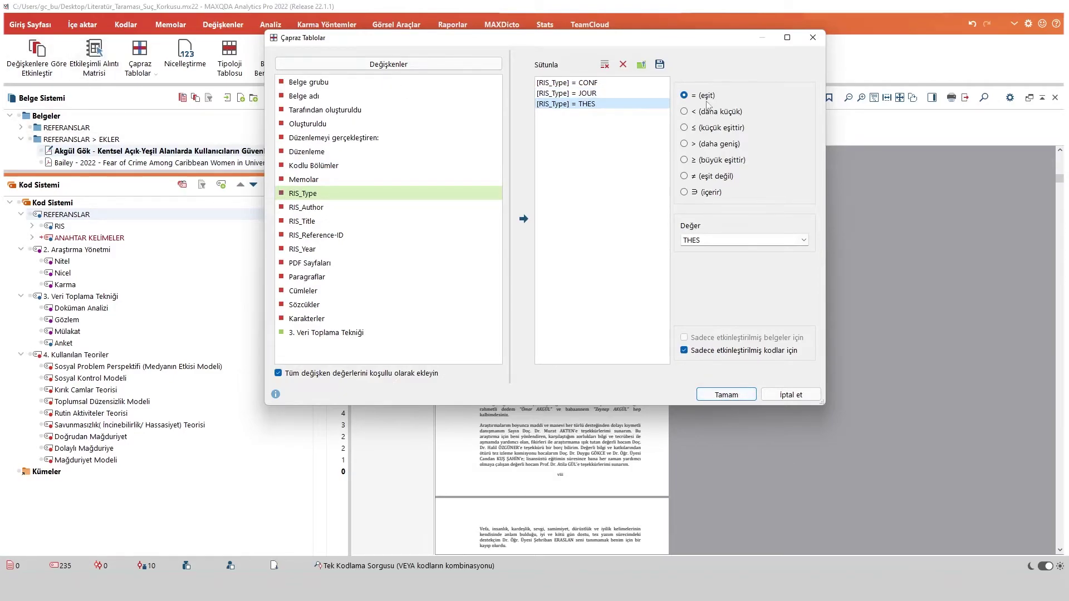
{"action": "left_click", "coordinate": [735, 398]}
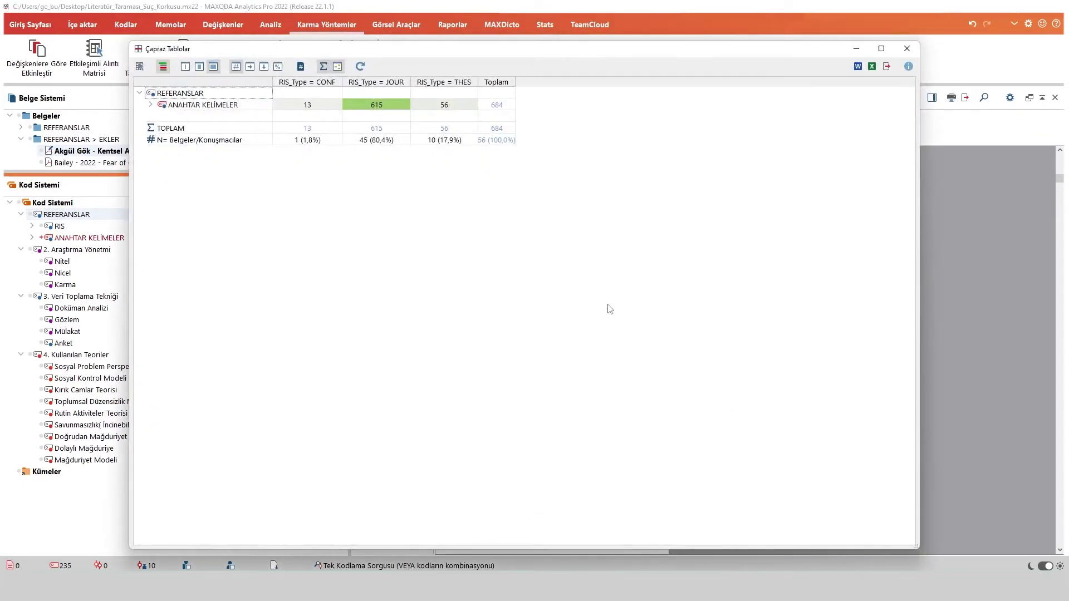
Expand ANAHTAR KELİMELER in the crosstab, examine how the keywords are distributed across publication types, and close the results
{"action": "left_click", "coordinate": [150, 106]}
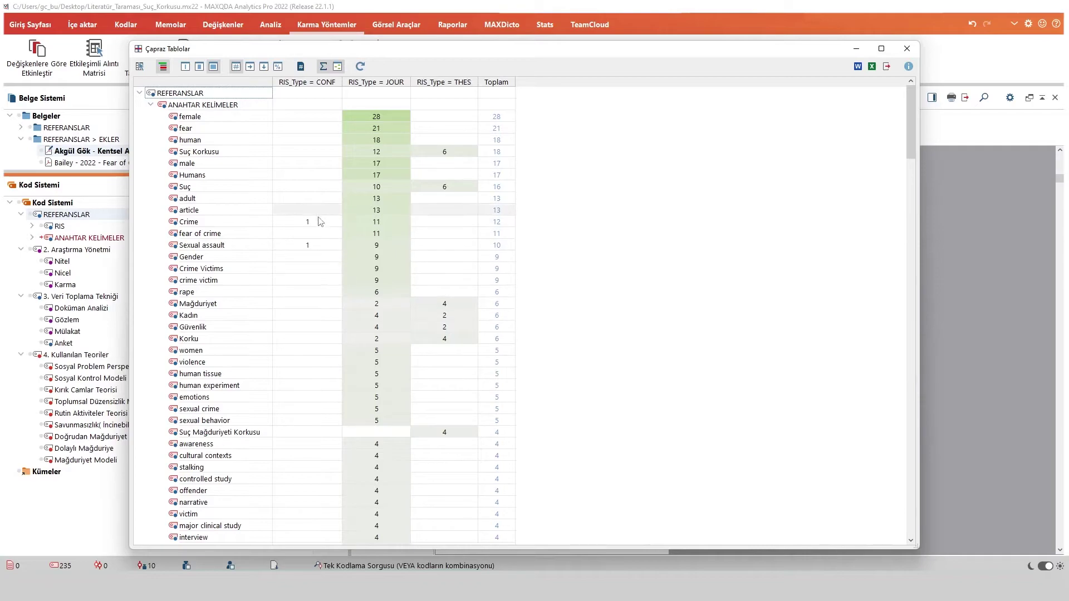
{"action": "scroll", "coordinate": [320, 236], "scroll_direction": "down", "scroll_amount": 2}
{"action": "scroll", "coordinate": [321, 236], "scroll_direction": "down", "scroll_amount": 20}
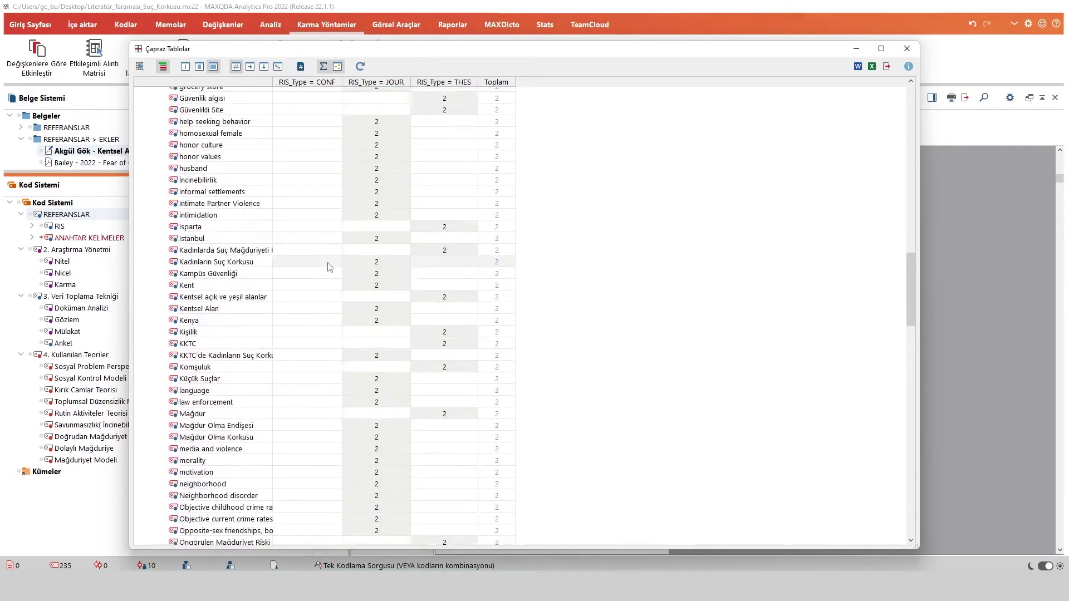
{"action": "scroll", "coordinate": [329, 280], "scroll_direction": "down", "scroll_amount": 6}
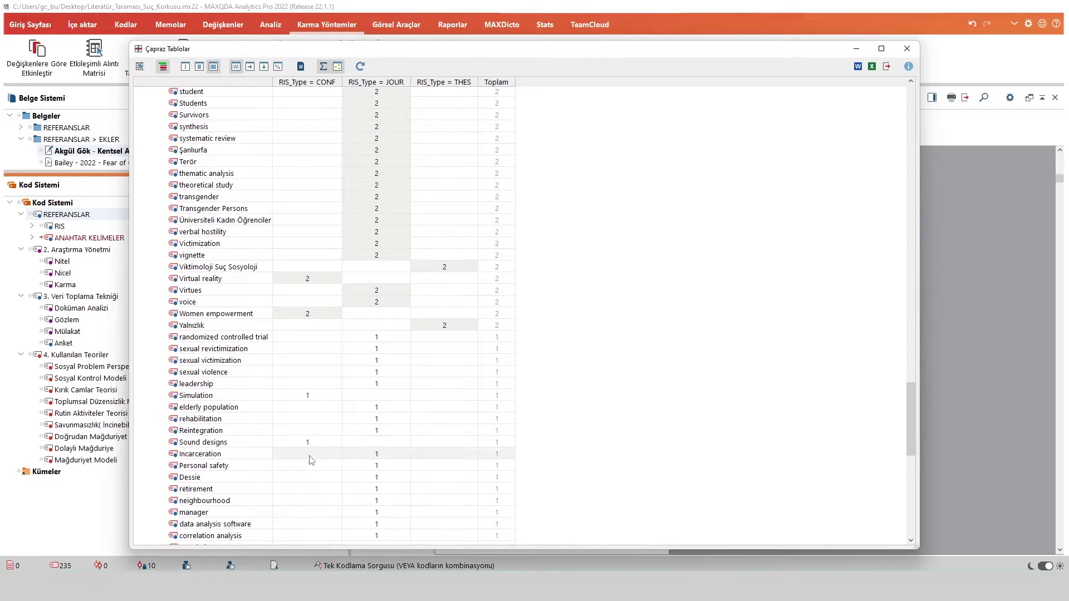
{"action": "scroll", "coordinate": [310, 460], "scroll_direction": "up", "scroll_amount": 20}
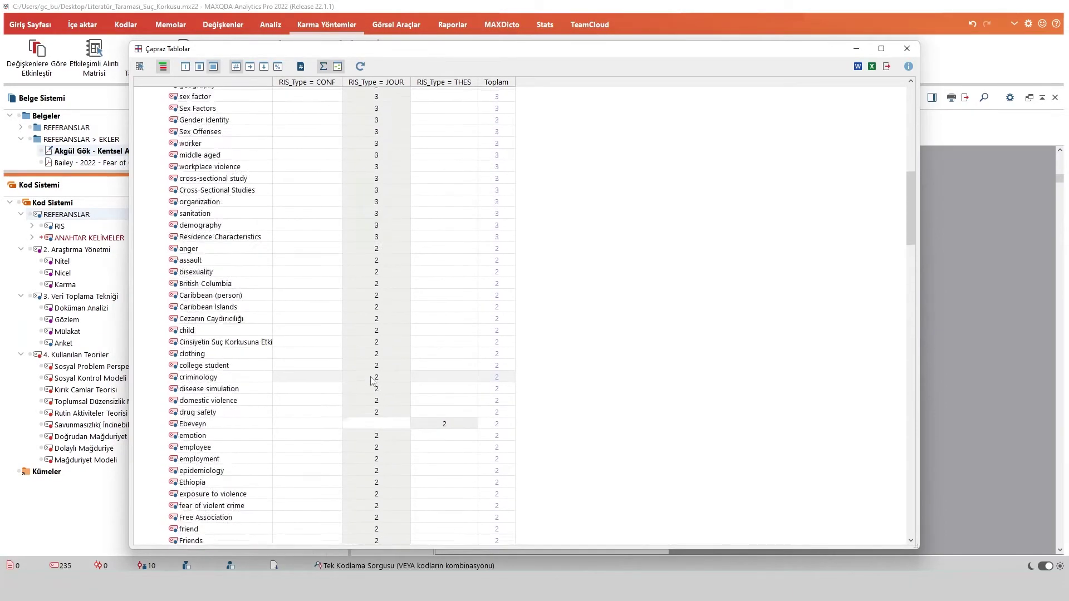
{"action": "scroll", "coordinate": [373, 381], "scroll_direction": "up", "scroll_amount": 2}
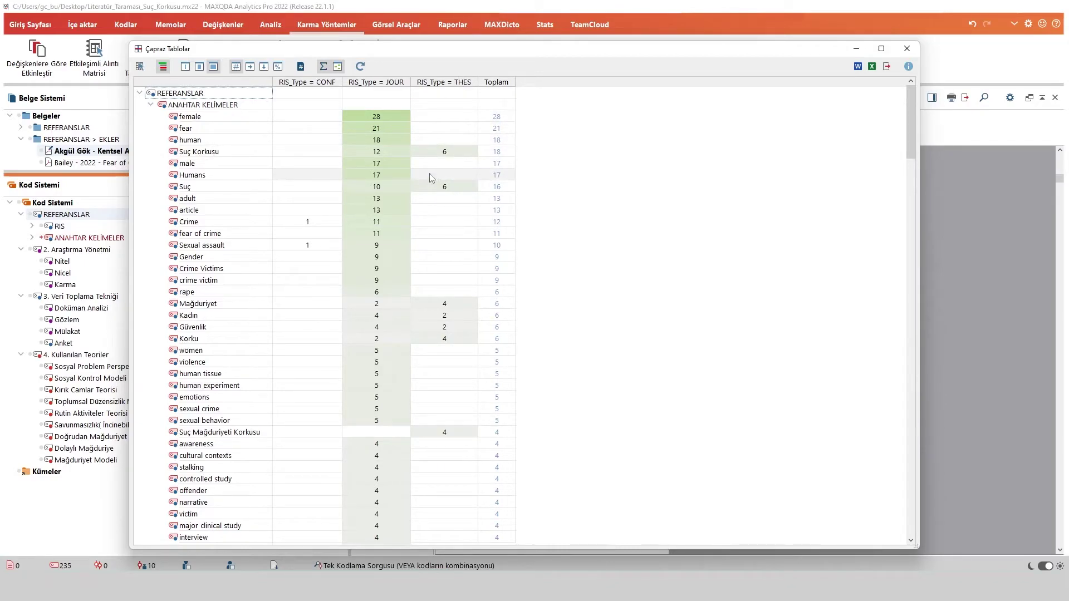
{"action": "left_click", "coordinate": [907, 48]}
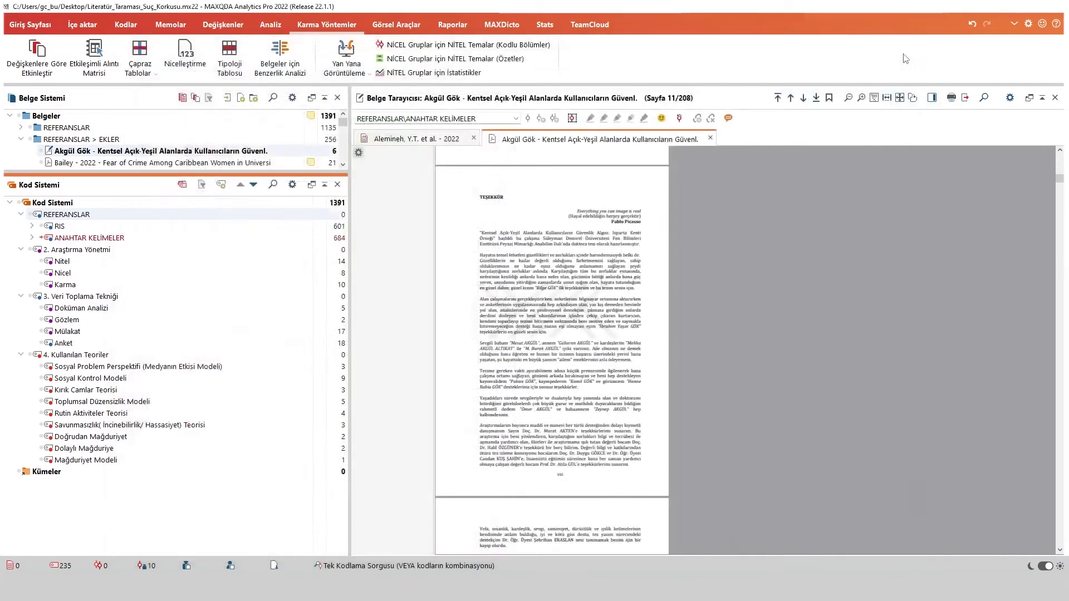
Collapse all main code groups, enlarge the document list, and show the documents of REFERANSLAR instead of those in REFERANSLAR > EKLER
{"action": "left_click", "coordinate": [21, 250]}
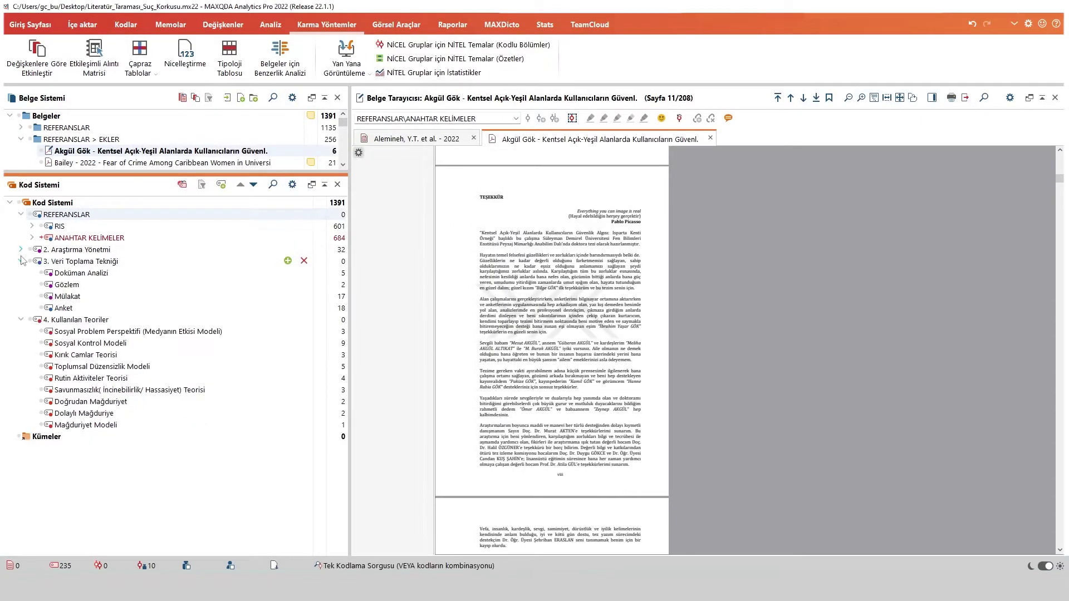
{"action": "left_click", "coordinate": [22, 261]}
{"action": "left_click", "coordinate": [21, 273]}
{"action": "left_click", "coordinate": [21, 214]}
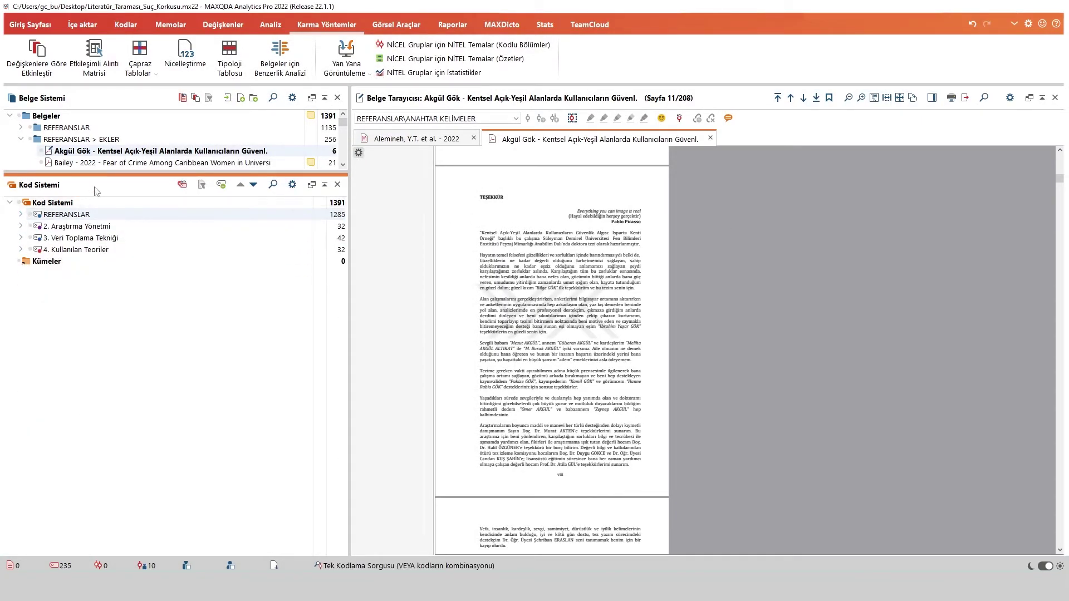
{"action": "left_click_drag", "start_coordinate": [106, 172], "coordinate": [105, 445]}
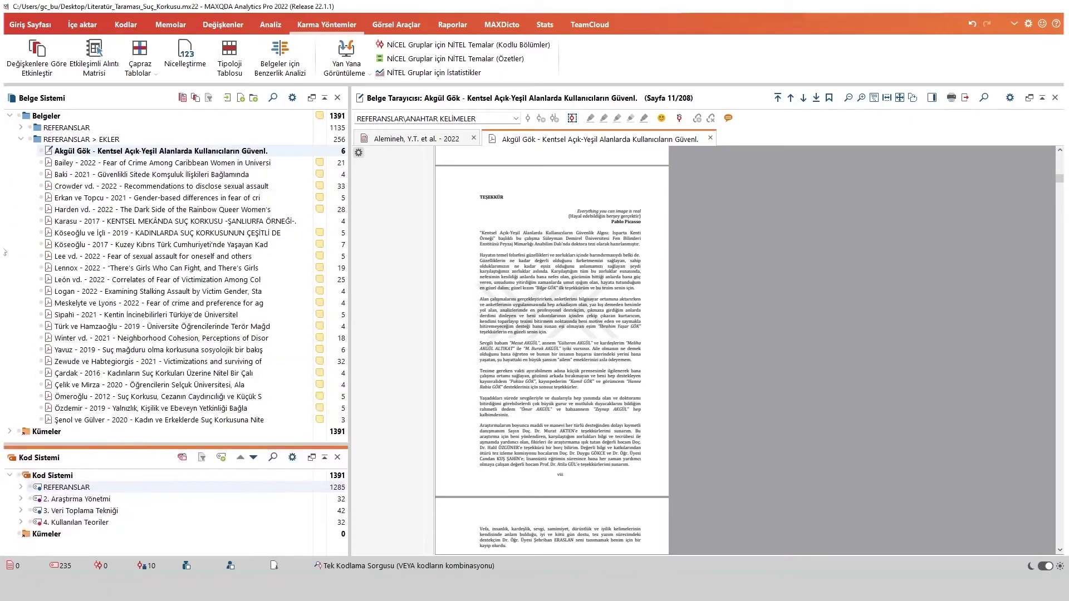
{"action": "left_click", "coordinate": [21, 139]}
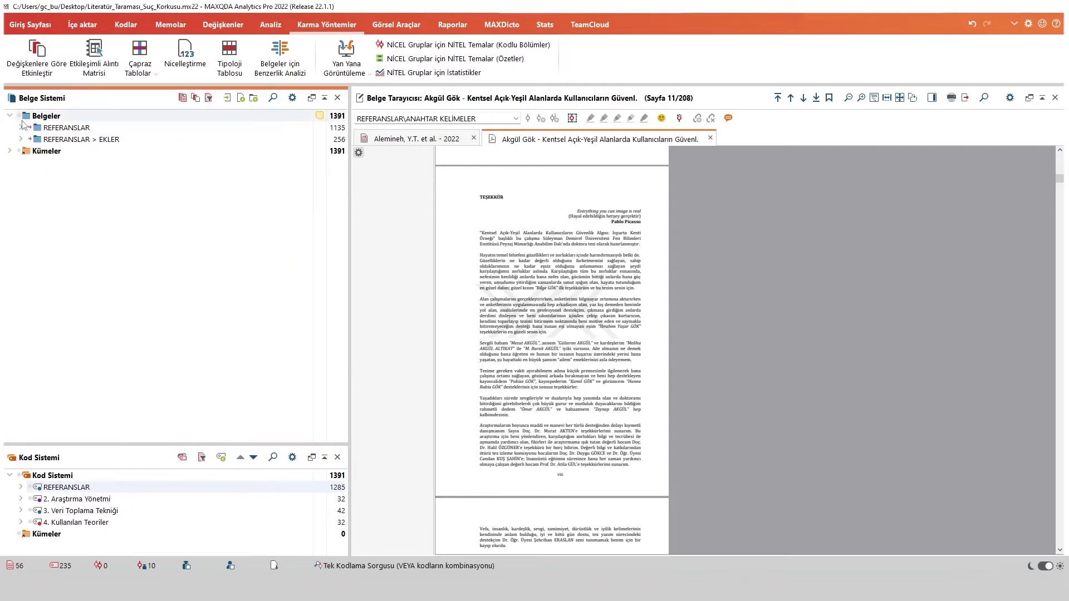
{"action": "left_click", "coordinate": [21, 128]}
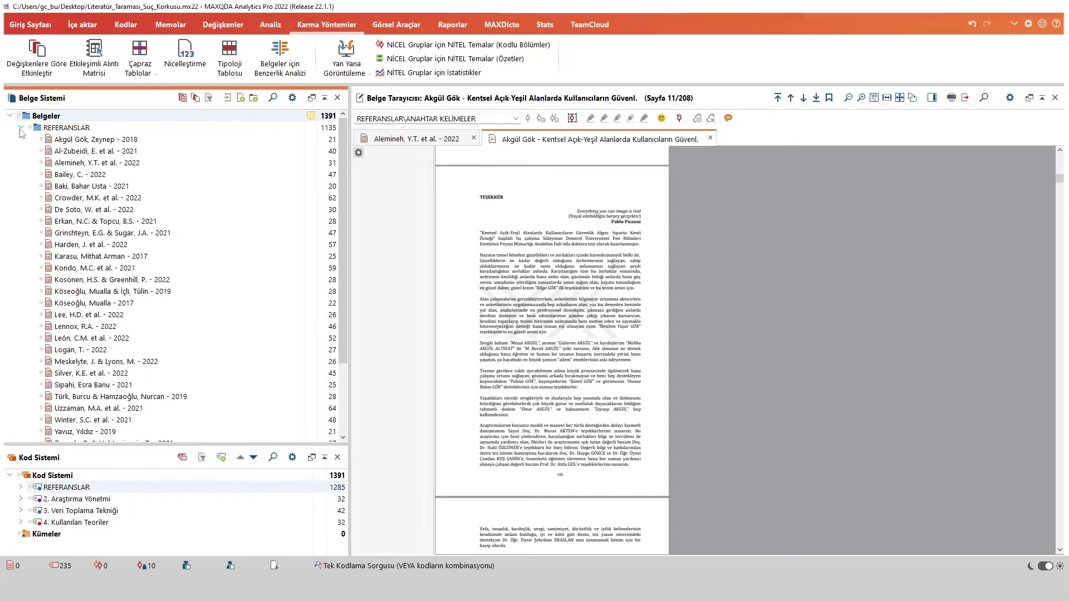
Open the first REFERANSLAR document, review its coded bibliographic fields and keywords, and select the Türkçe segment coded LA_LA
{"action": "double_click", "coordinate": [78, 140]}
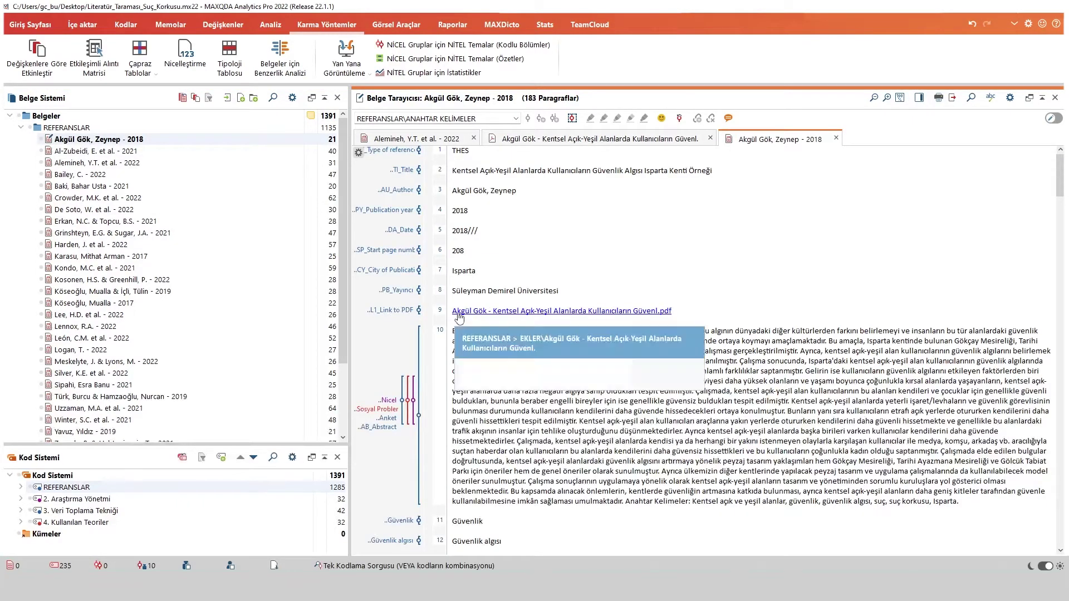
{"action": "scroll", "coordinate": [600, 384], "scroll_direction": "down", "scroll_amount": 5}
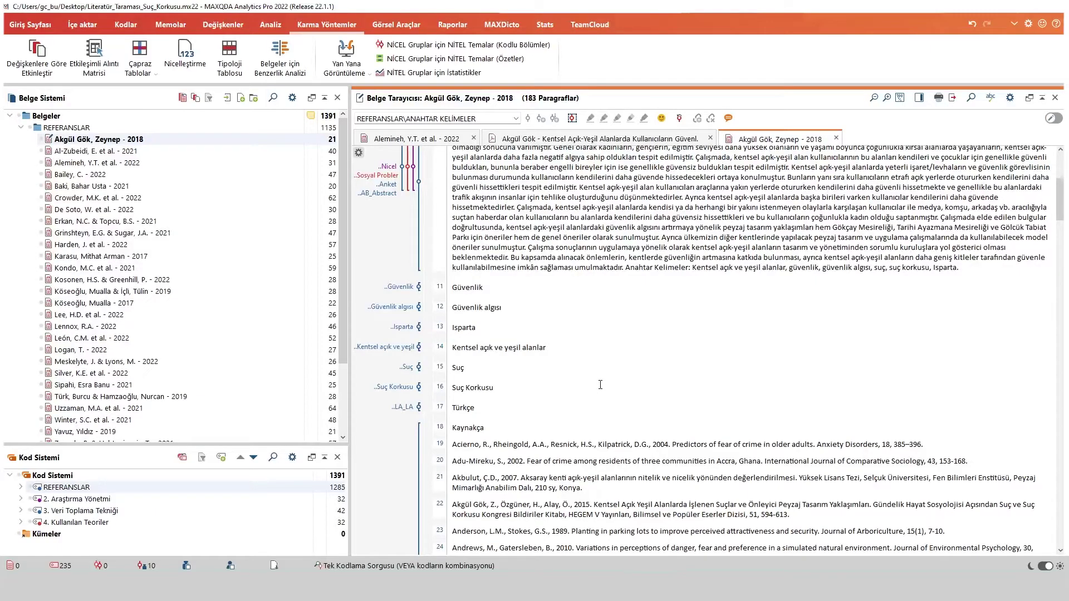
{"action": "scroll", "coordinate": [600, 385], "scroll_direction": "down", "scroll_amount": 3}
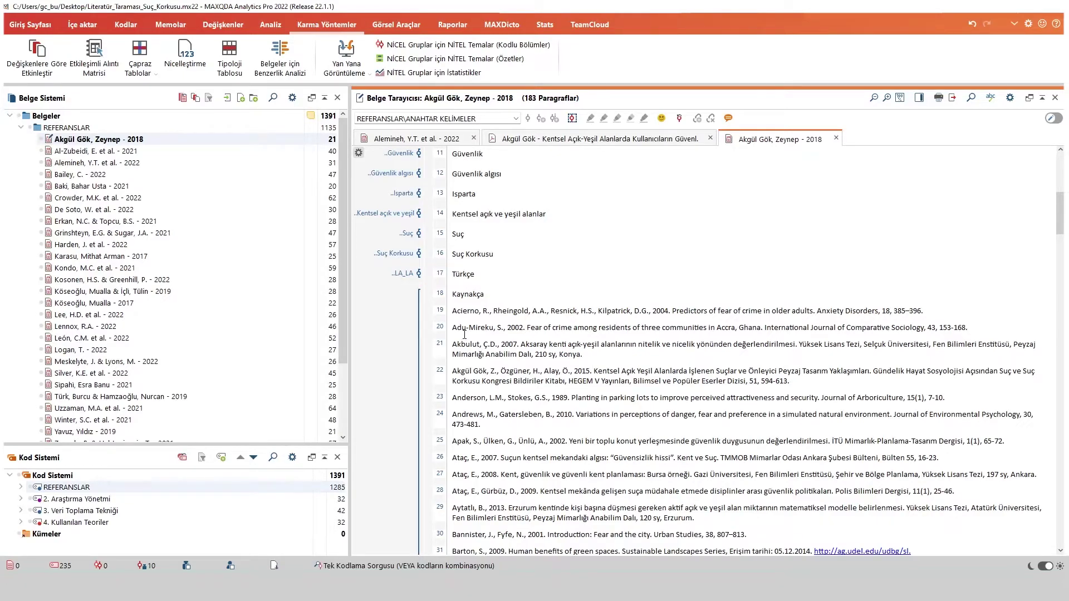
{"action": "left_click_drag", "start_coordinate": [223, 447], "coordinate": [223, 413]}
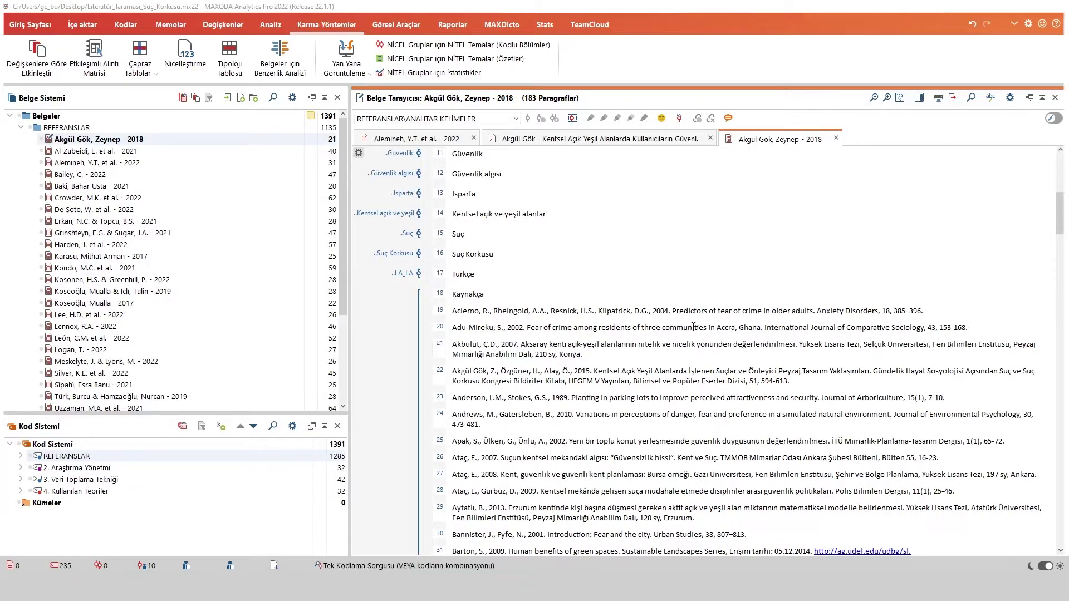
{"action": "left_click", "coordinate": [404, 276]}
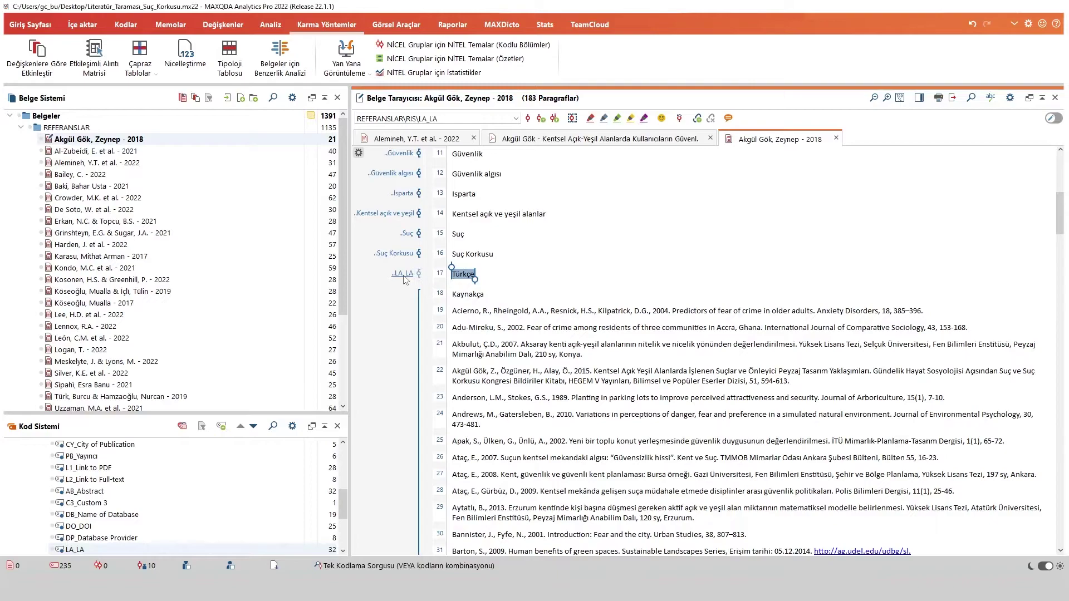
{"action": "mouse_move", "coordinate": [409, 281]}
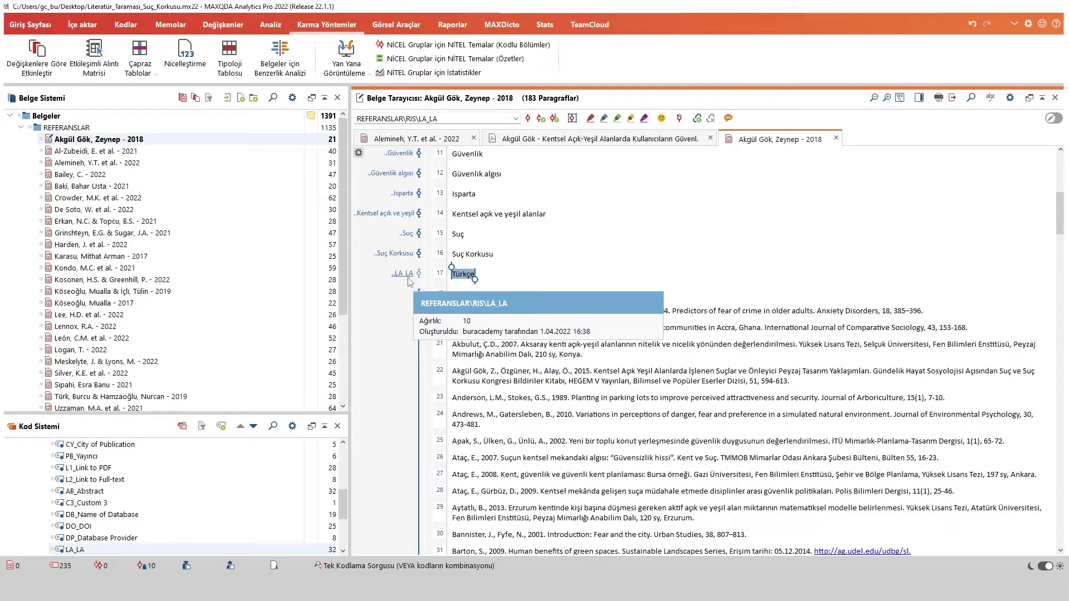
Enlarge the code list and rename the LA_LA subcode under RIS as Dil
{"action": "left_click_drag", "start_coordinate": [233, 415], "coordinate": [232, 242]}
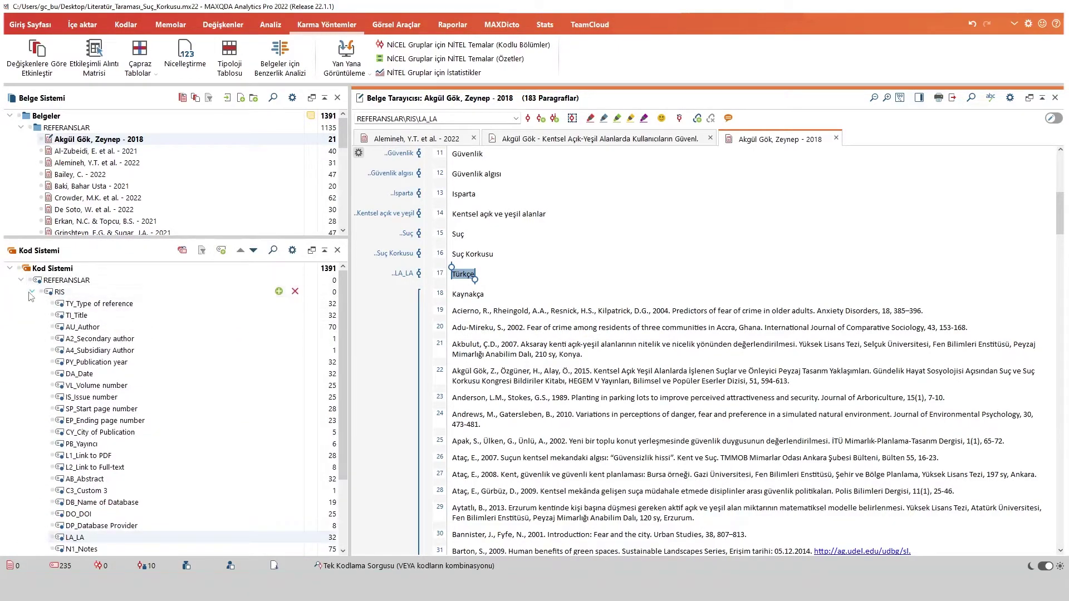
{"action": "left_click", "coordinate": [31, 294]}
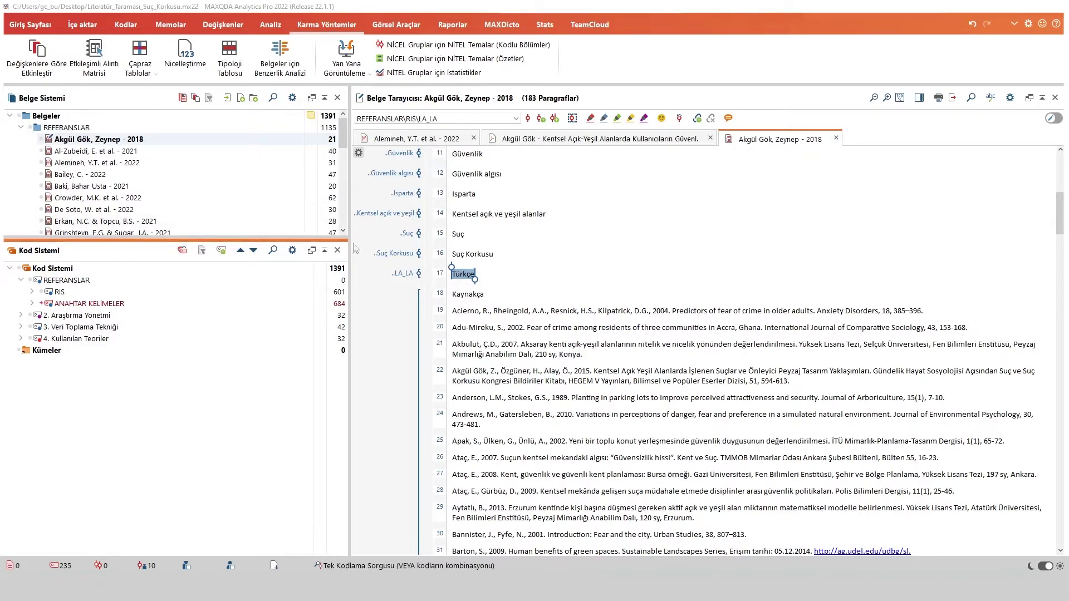
{"action": "left_click", "coordinate": [465, 283]}
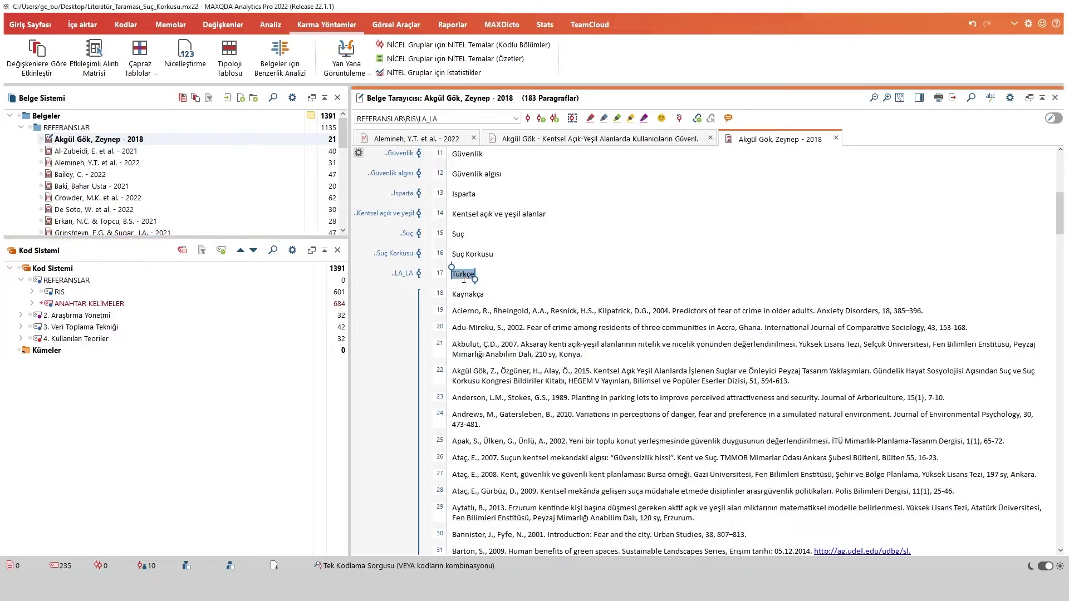
{"action": "left_click", "coordinate": [32, 291]}
{"action": "scroll", "coordinate": [106, 445], "scroll_direction": "down", "scroll_amount": 2}
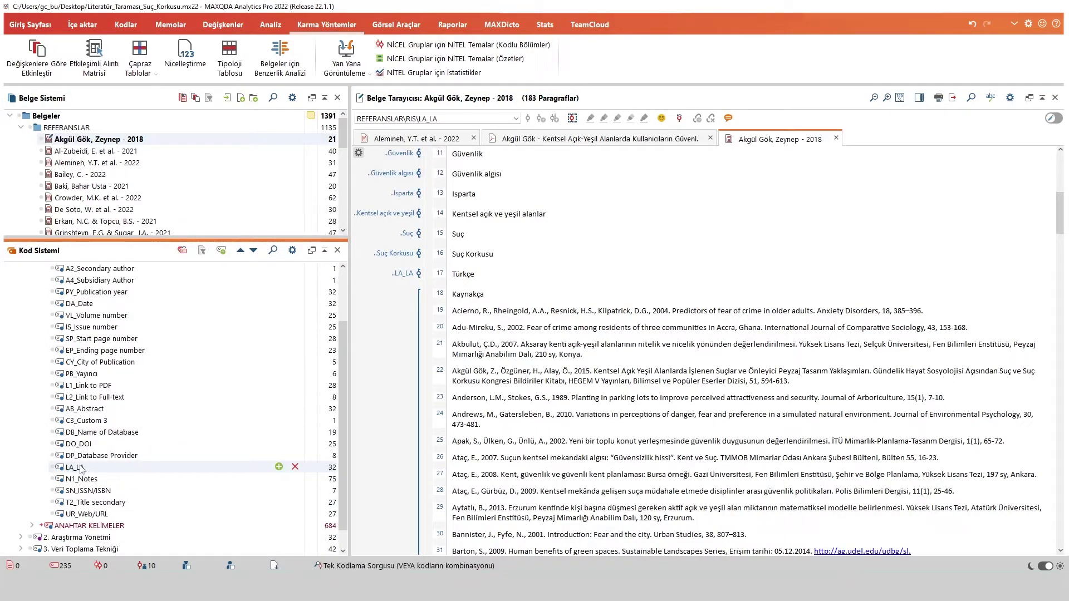
{"action": "double_click", "coordinate": [89, 465]}
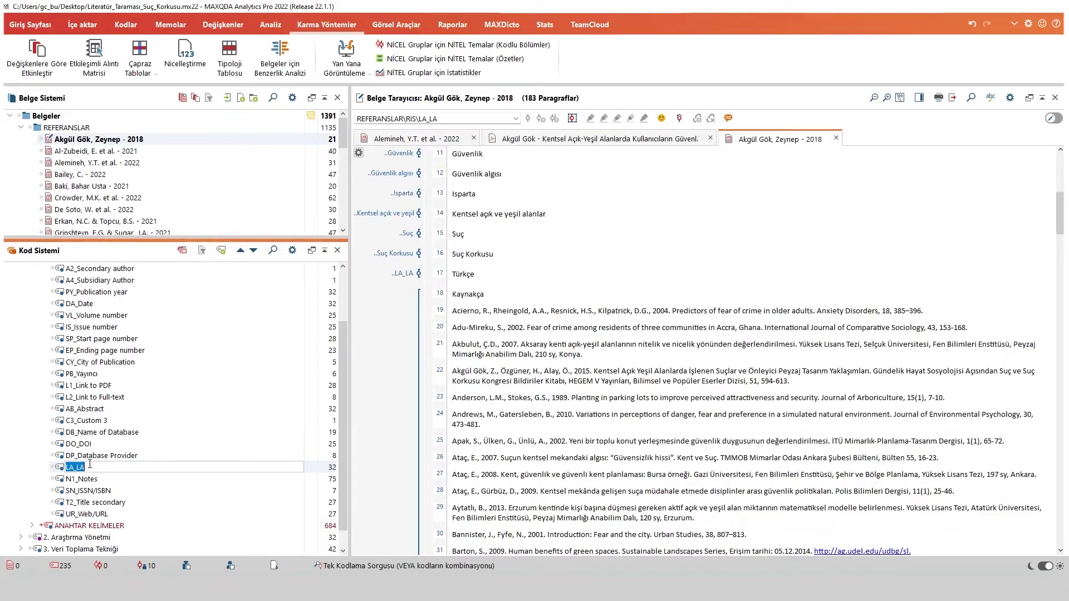
{"action": "type", "text": "Dil"}
{"action": "key", "text": "Return"}
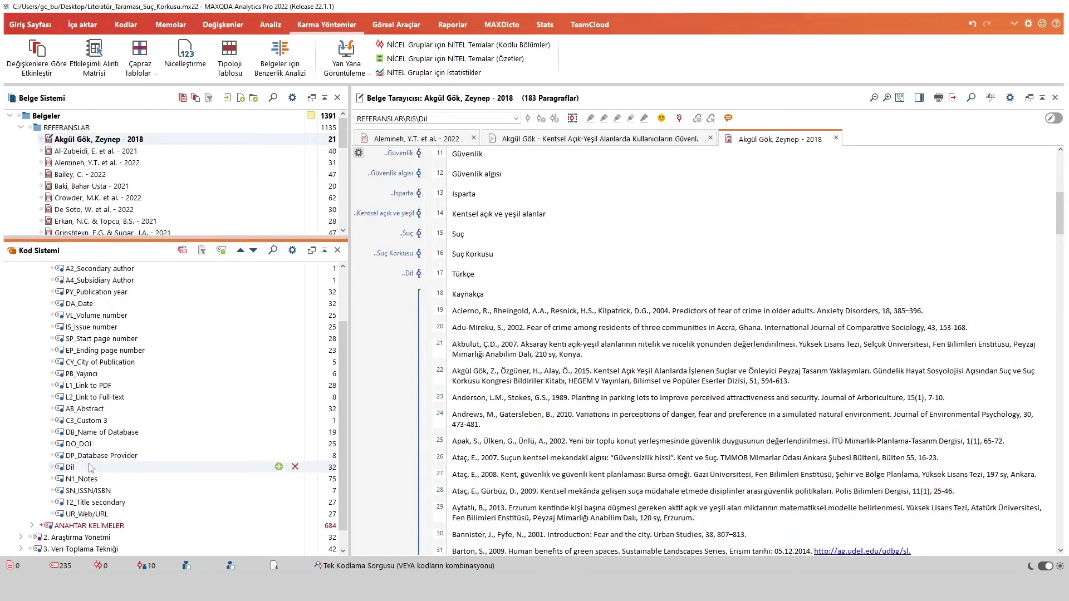
Open the third document in REFERANSLAR and check its language segment coded Dil
{"action": "double_click", "coordinate": [100, 162]}
{"action": "scroll", "coordinate": [488, 362], "scroll_direction": "down", "scroll_amount": 3}
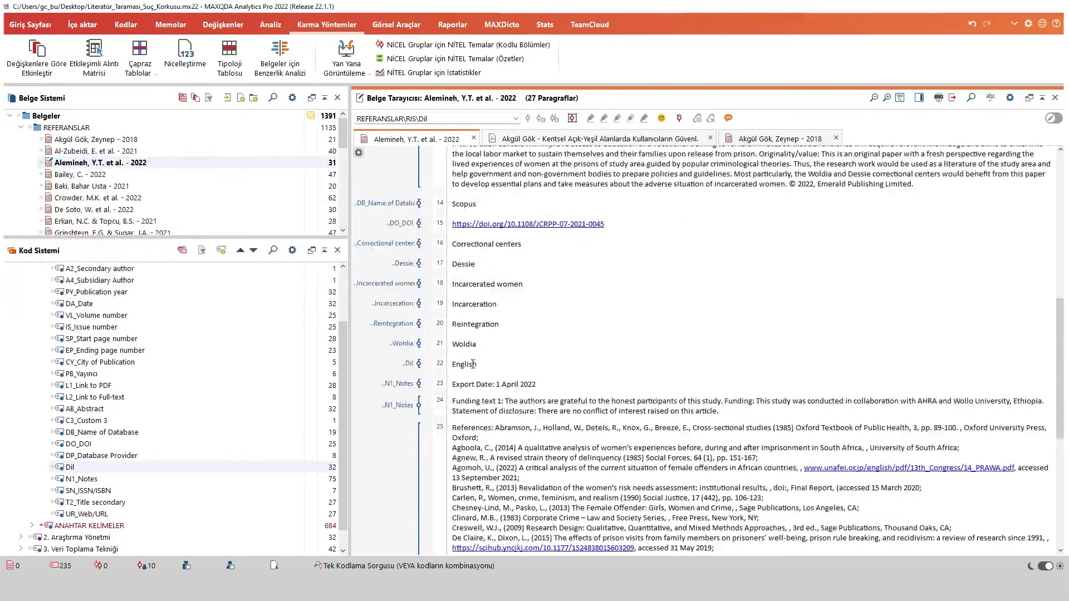
Select the English language segment in the open document, and collapse the RIS and REFERANSLAR code groups
{"action": "left_click_drag", "start_coordinate": [477, 364], "coordinate": [451, 363]}
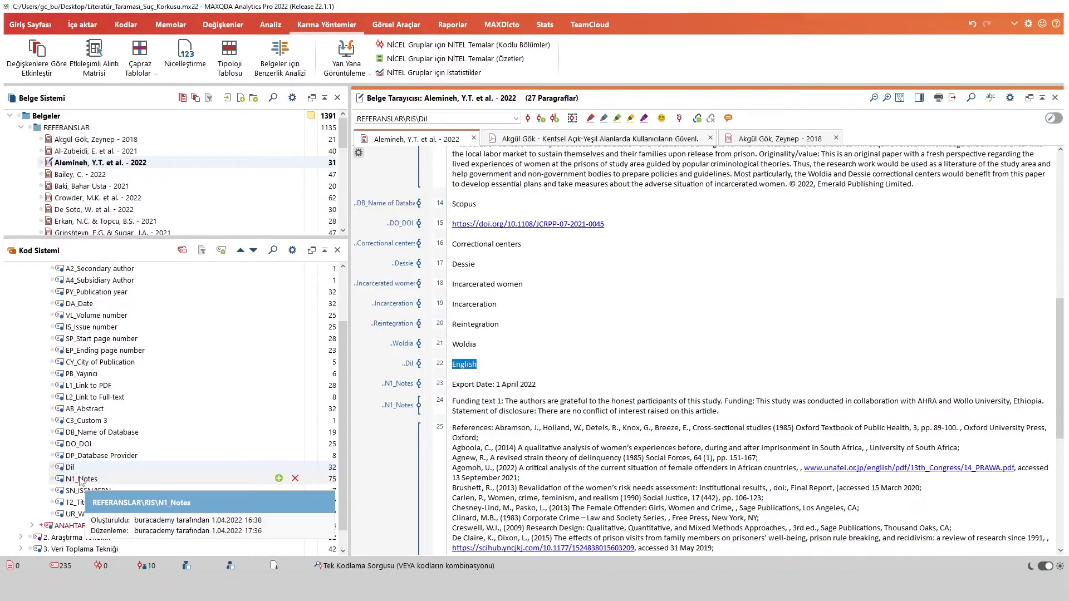
{"action": "scroll", "coordinate": [80, 481], "scroll_direction": "up", "scroll_amount": 10}
{"action": "left_click", "coordinate": [32, 291]}
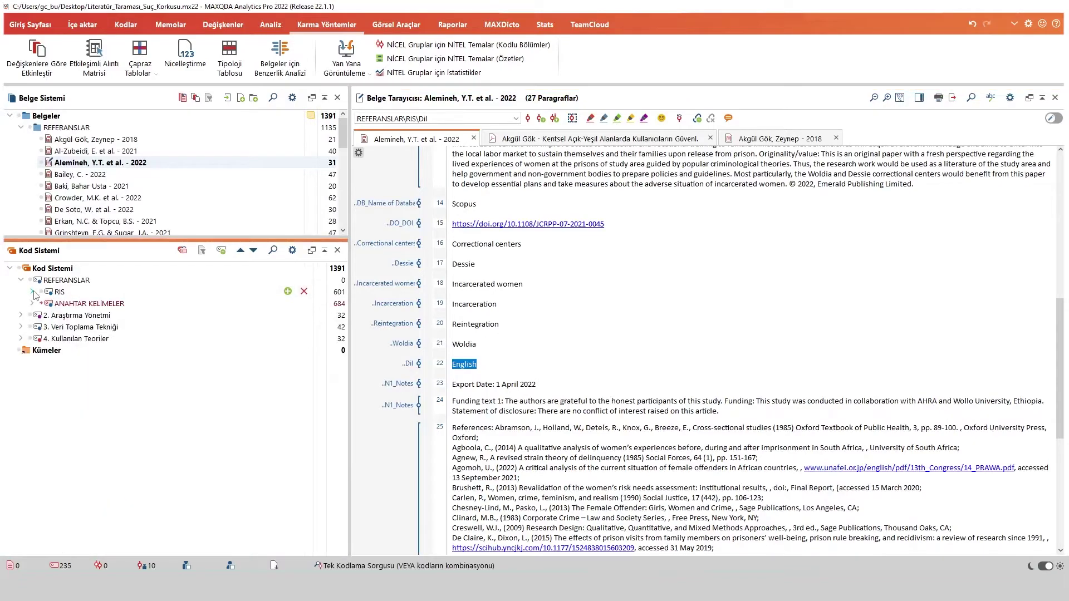
{"action": "left_click", "coordinate": [22, 281]}
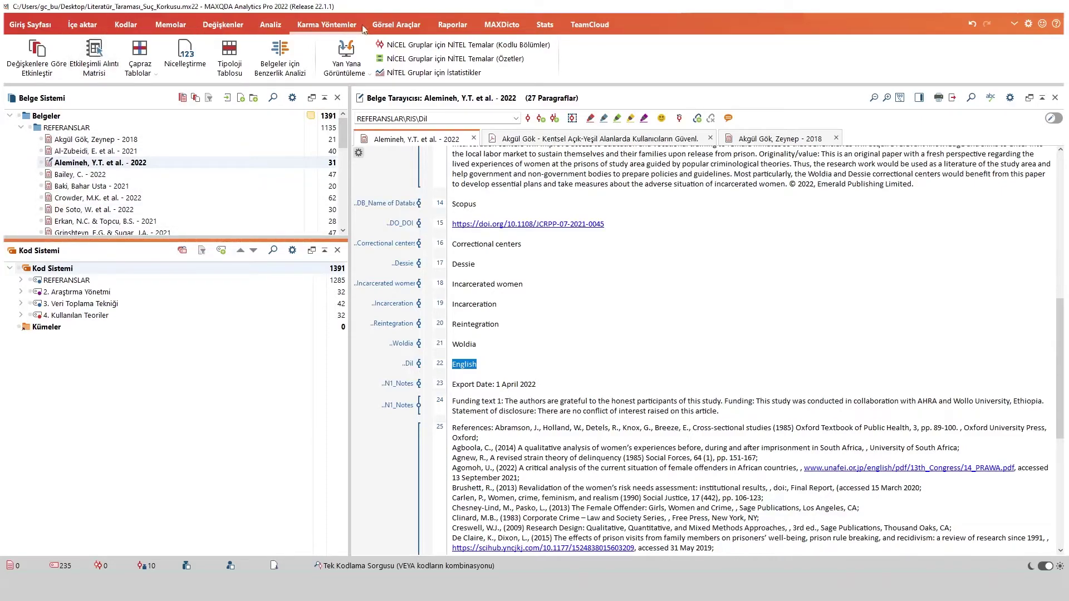
Show the retrieved segments window and enlarge it below the document text
{"action": "left_click", "coordinate": [81, 25]}
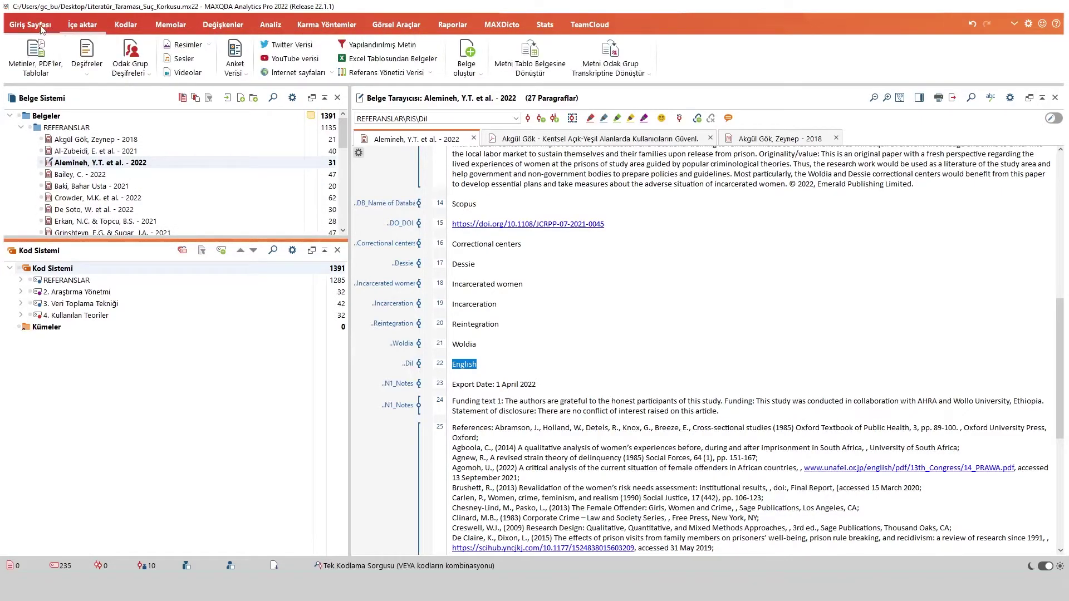
{"action": "left_click", "coordinate": [41, 28]}
{"action": "left_click", "coordinate": [266, 59]}
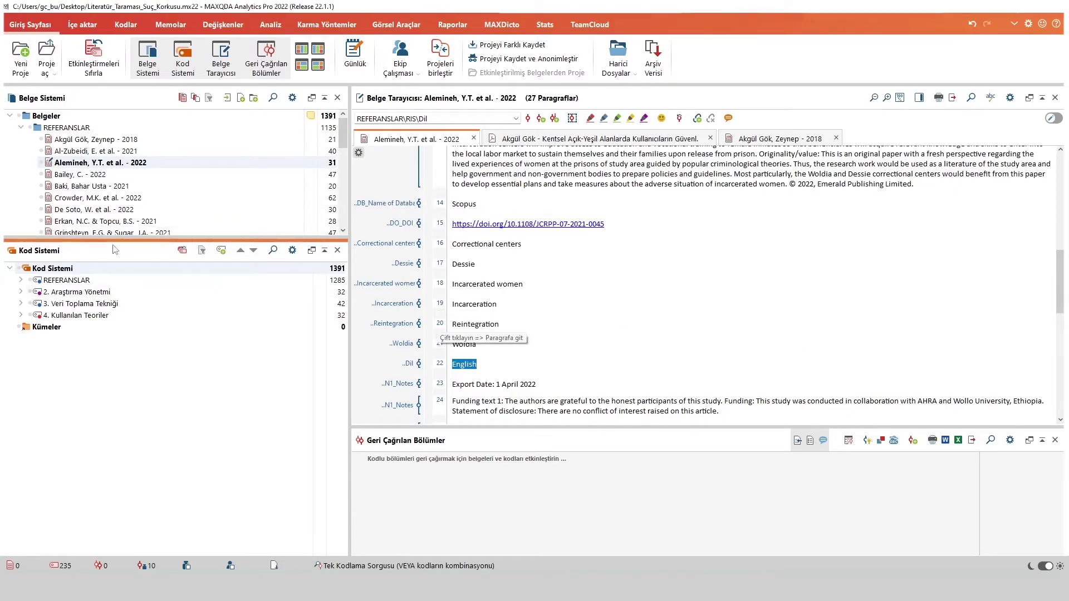
{"action": "left_click_drag", "start_coordinate": [412, 426], "coordinate": [412, 281]}
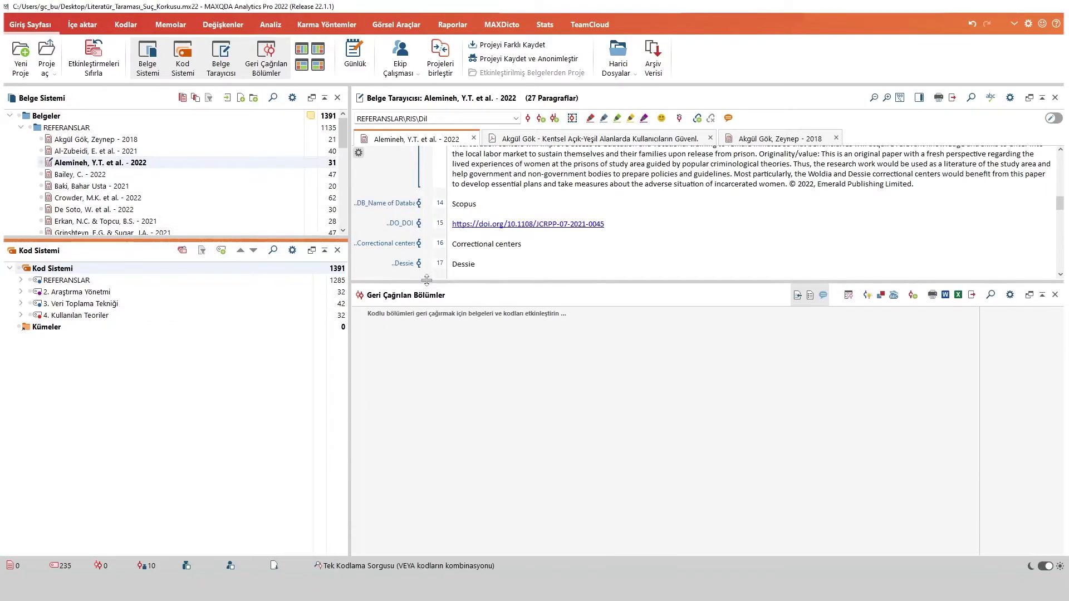
Deactivate the keyword codes under ANAHTAR KELİMELER and activate only the Dil code under REFERANSLAR > RIS
{"action": "left_click", "coordinate": [21, 280]}
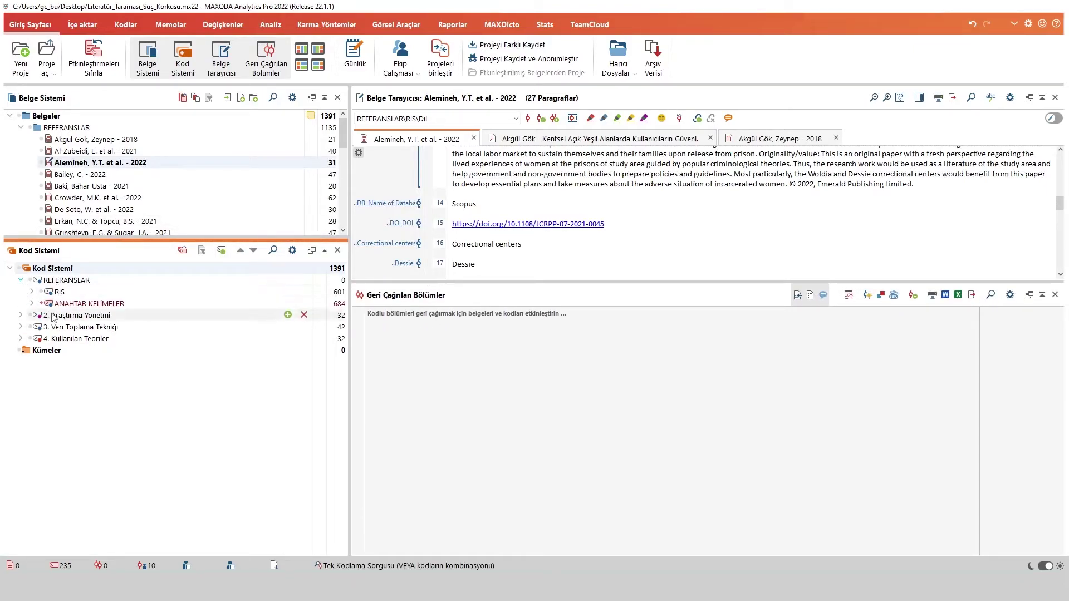
{"action": "left_click", "coordinate": [32, 304]}
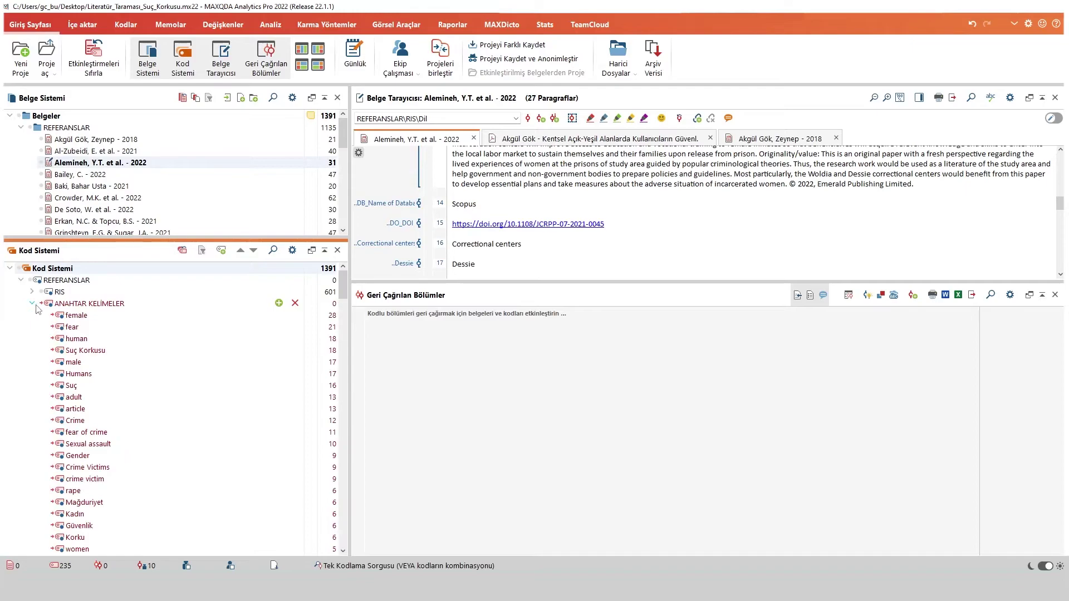
{"action": "left_click", "coordinate": [34, 304]}
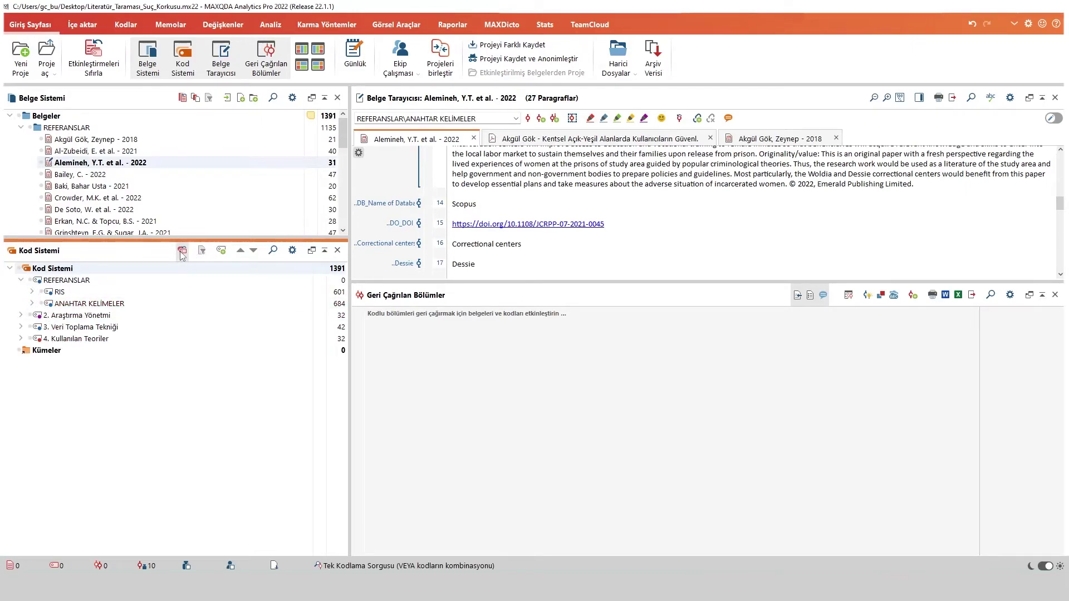
{"action": "left_click", "coordinate": [32, 292]}
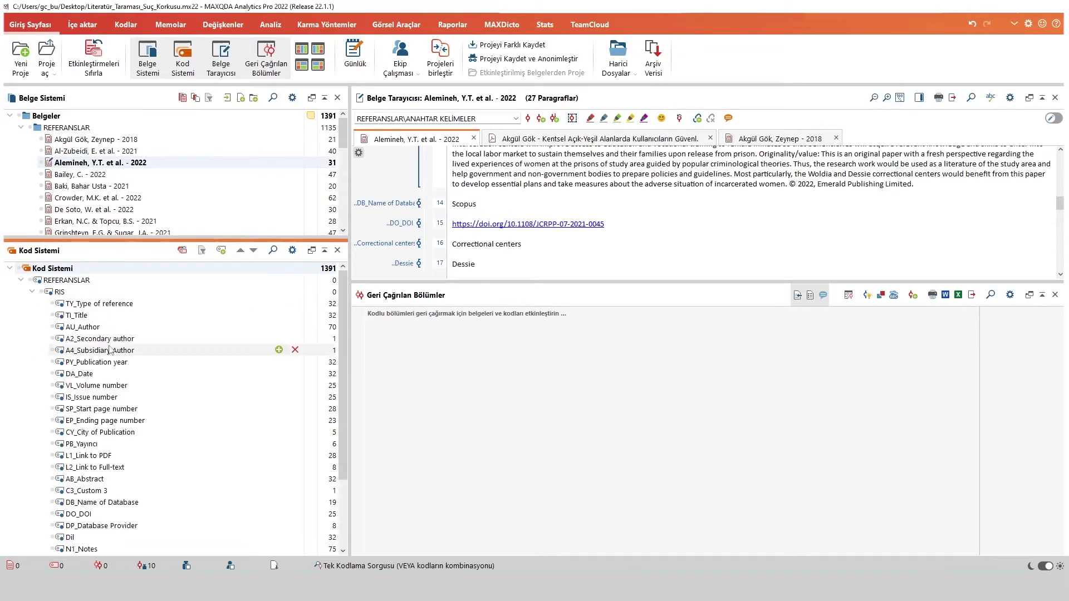
{"action": "scroll", "coordinate": [109, 350], "scroll_direction": "down", "scroll_amount": 2}
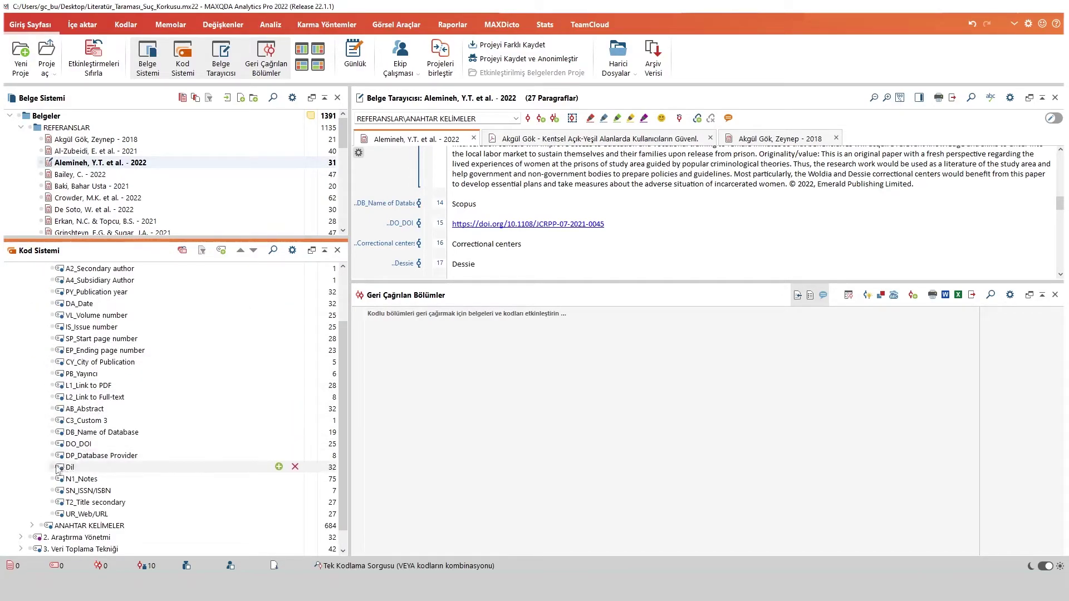
{"action": "left_click", "coordinate": [58, 469]}
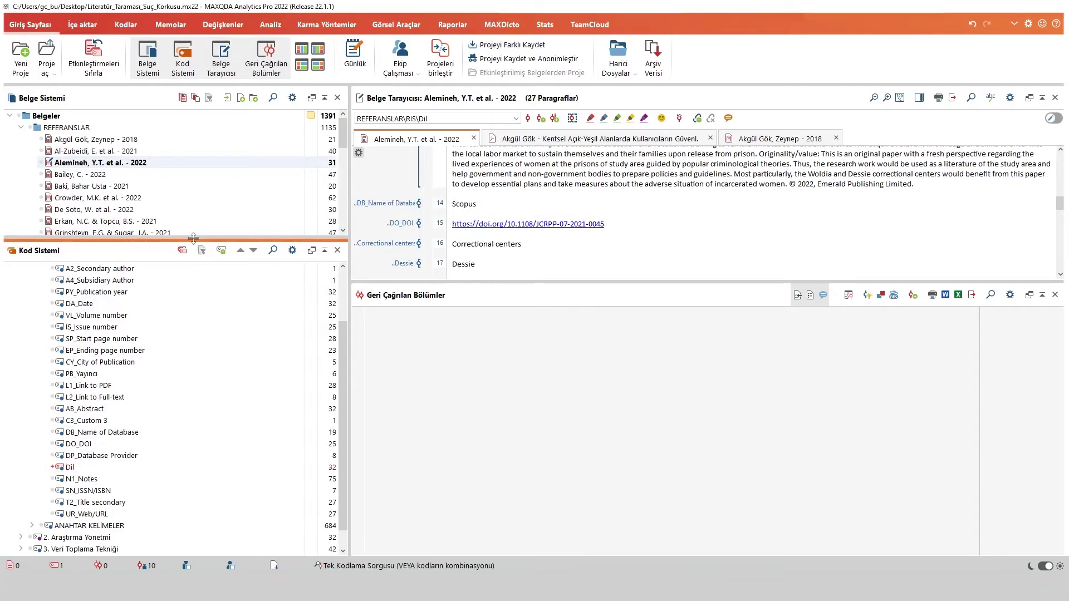
Enlarge the document list, collapse the REFERANSLAR document group and activate all of its documents
{"action": "left_click_drag", "start_coordinate": [193, 238], "coordinate": [179, 432]}
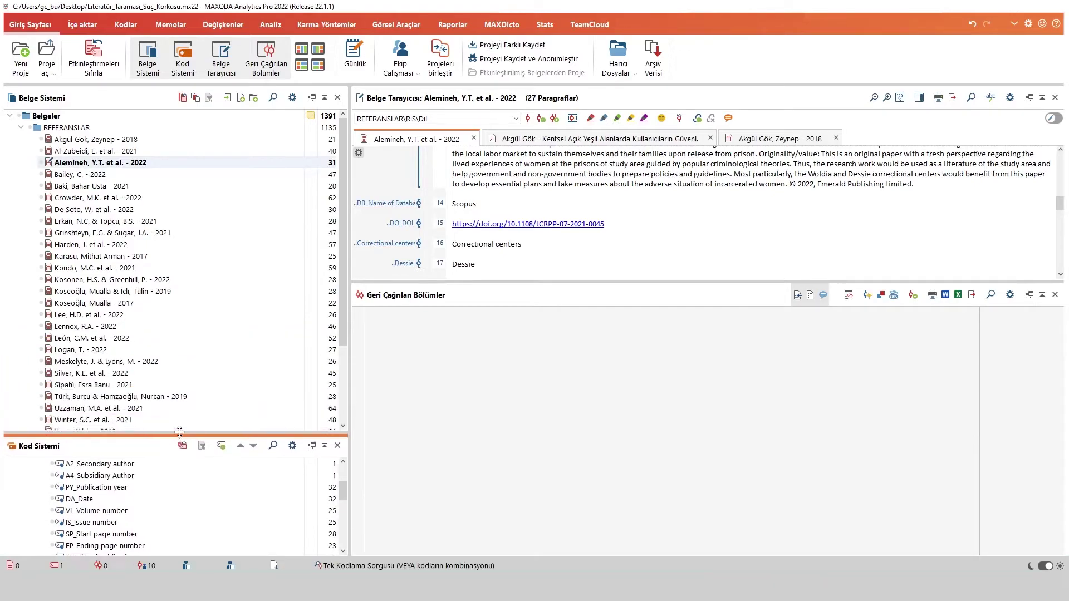
{"action": "left_click", "coordinate": [24, 128]}
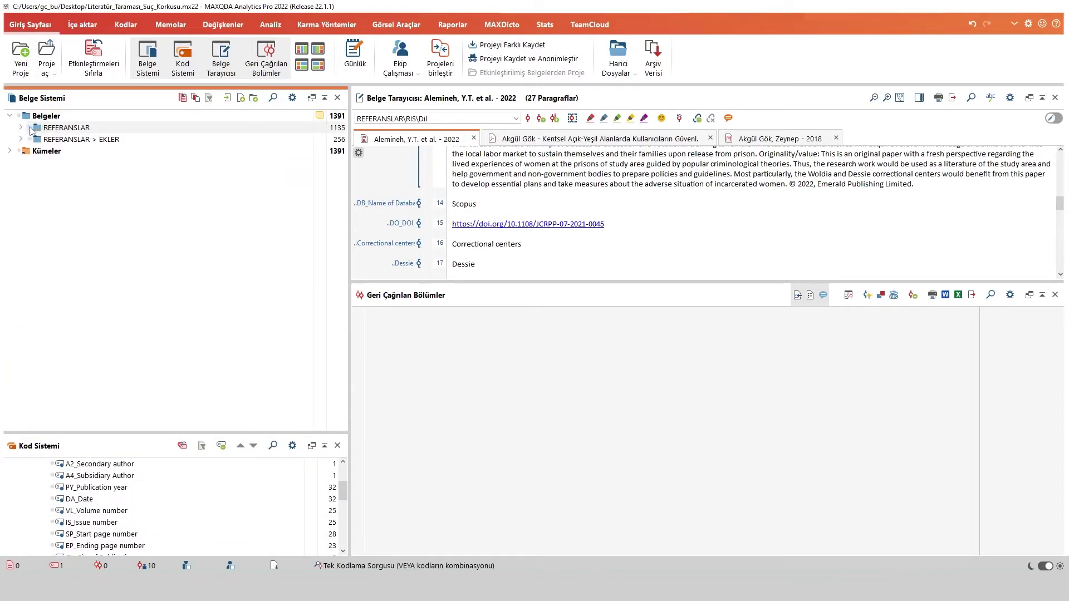
{"action": "left_click", "coordinate": [30, 128]}
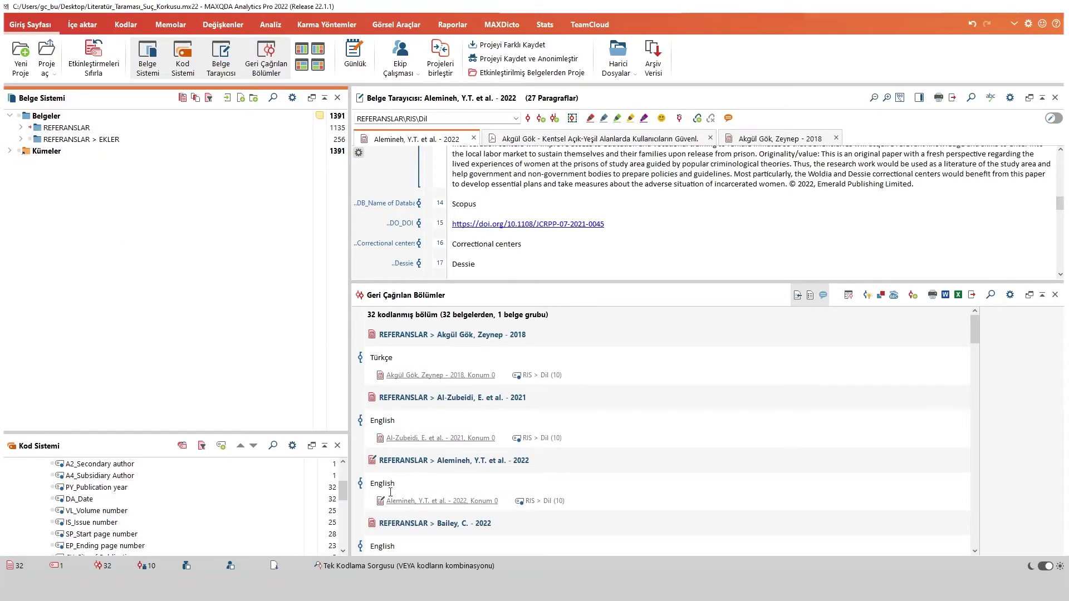
Review the retrieved Dil segments, and collapse the RIS and REFERANSLAR codes in an enlarged code list
{"action": "scroll", "coordinate": [401, 526], "scroll_direction": "down", "scroll_amount": 6}
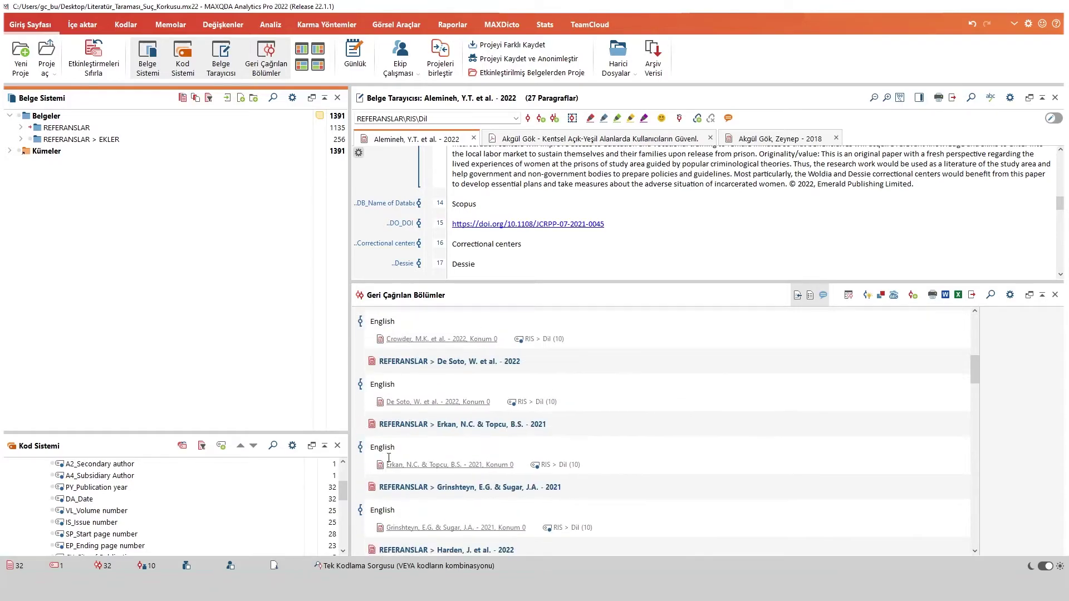
{"action": "scroll", "coordinate": [112, 490], "scroll_direction": "up", "scroll_amount": 2}
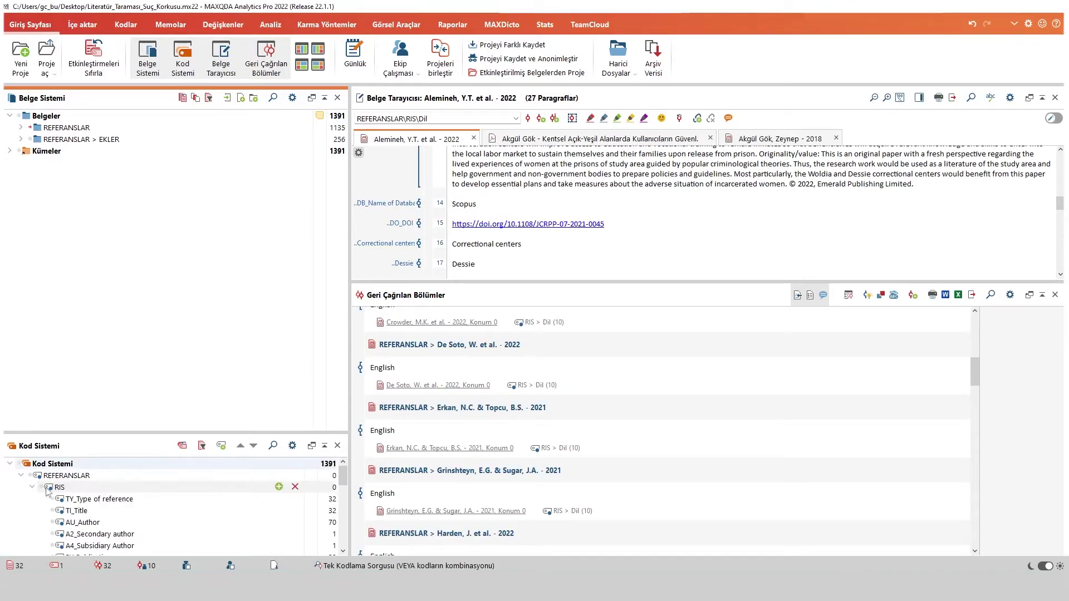
{"action": "left_click", "coordinate": [32, 487]}
{"action": "left_click", "coordinate": [21, 475]}
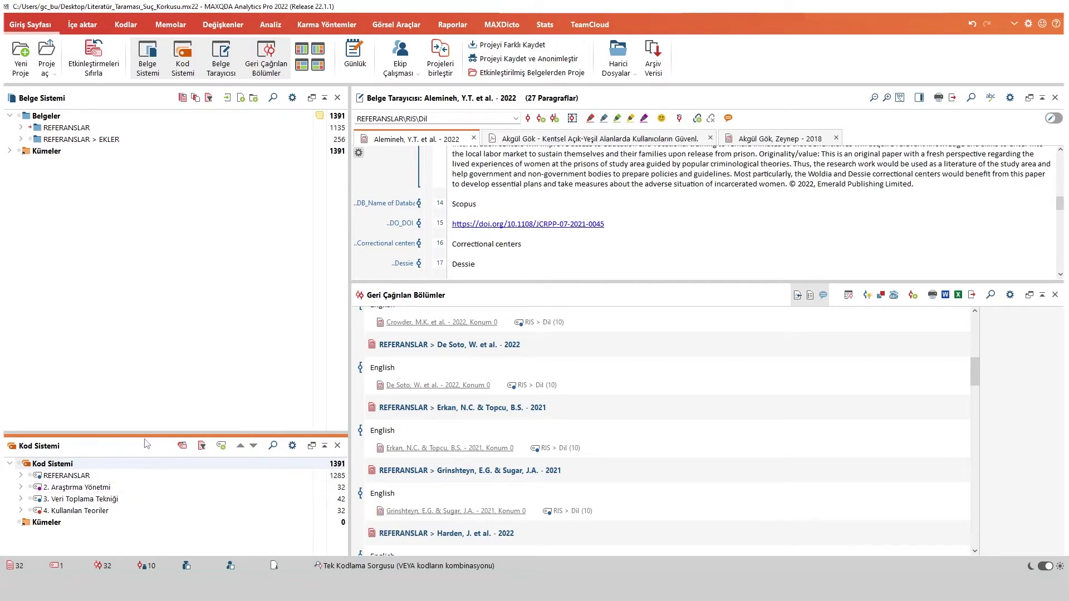
{"action": "left_click_drag", "start_coordinate": [140, 435], "coordinate": [138, 259]}
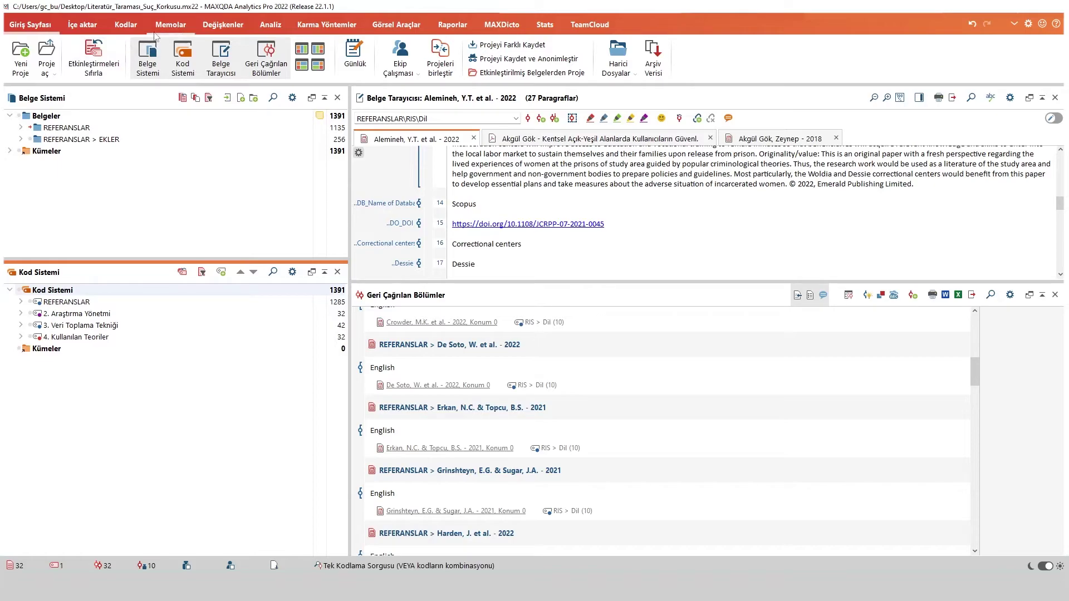
Open the text search for autocoding, restrict it to retrieved segments, and check the languages listed in those segments
{"action": "left_click", "coordinate": [270, 28]}
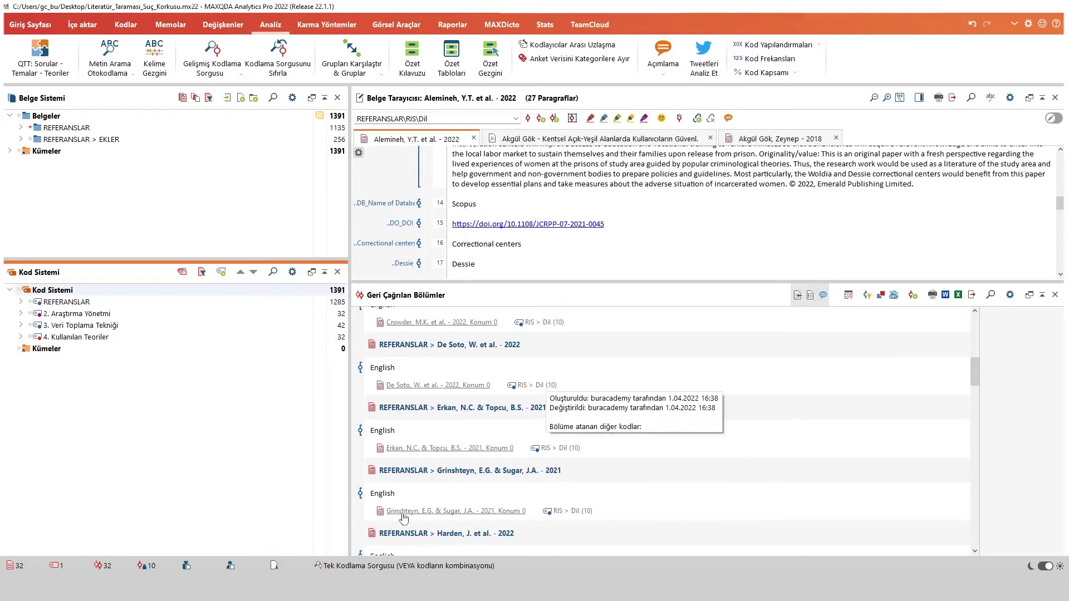
{"action": "scroll", "coordinate": [450, 390], "scroll_direction": "up", "scroll_amount": 3}
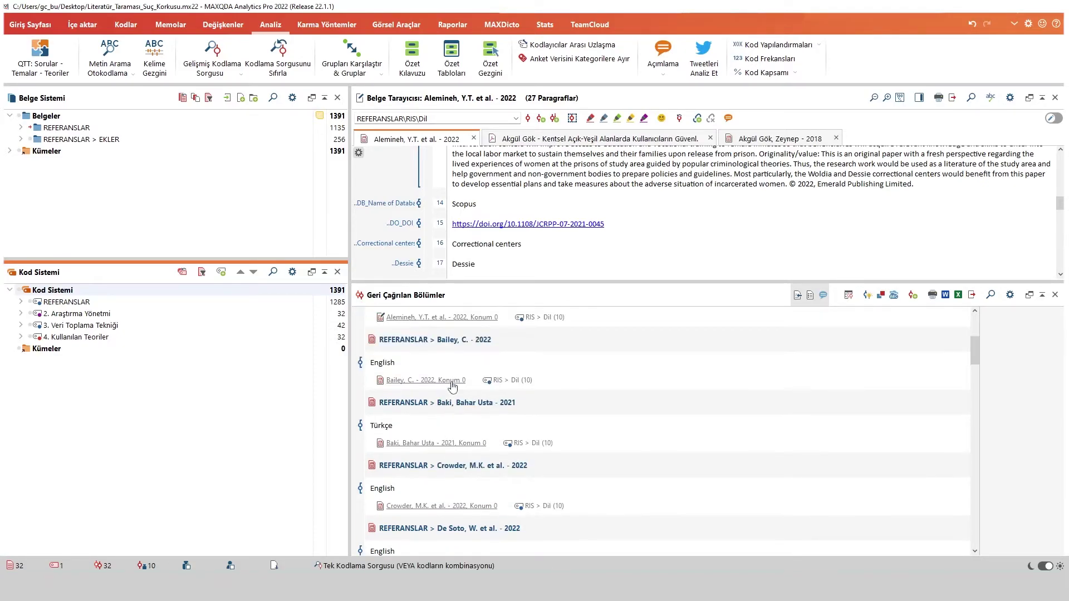
{"action": "scroll", "coordinate": [449, 384], "scroll_direction": "down", "scroll_amount": 3}
{"action": "scroll", "coordinate": [449, 385], "scroll_direction": "up", "scroll_amount": 3}
{"action": "left_click", "coordinate": [109, 53]}
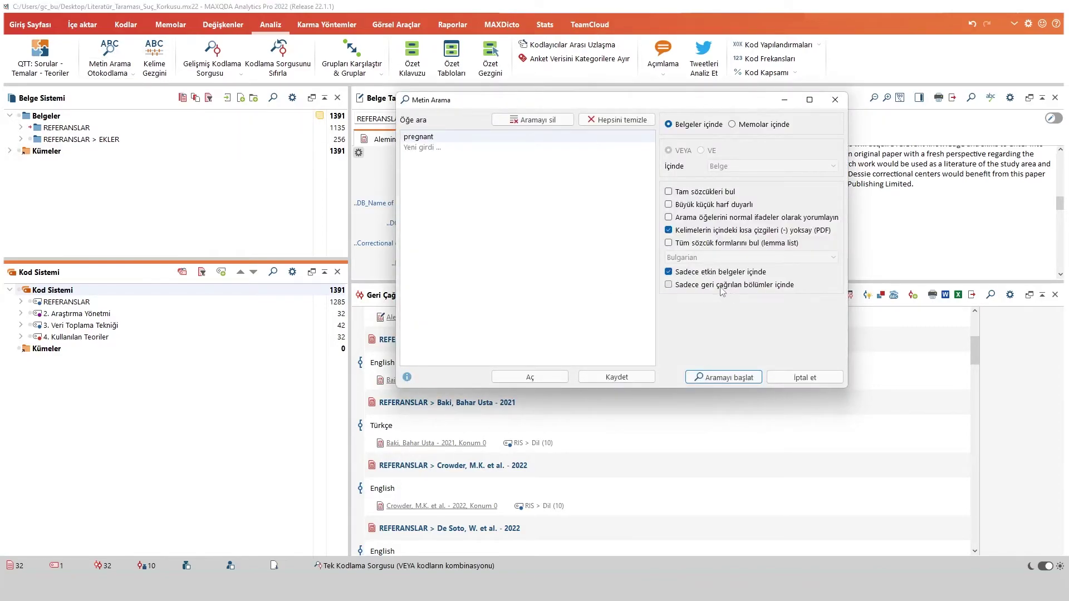
{"action": "left_click", "coordinate": [669, 285]}
{"action": "left_click_drag", "start_coordinate": [556, 100], "coordinate": [154, 85]}
{"action": "scroll", "coordinate": [752, 417], "scroll_direction": "down", "scroll_amount": 10}
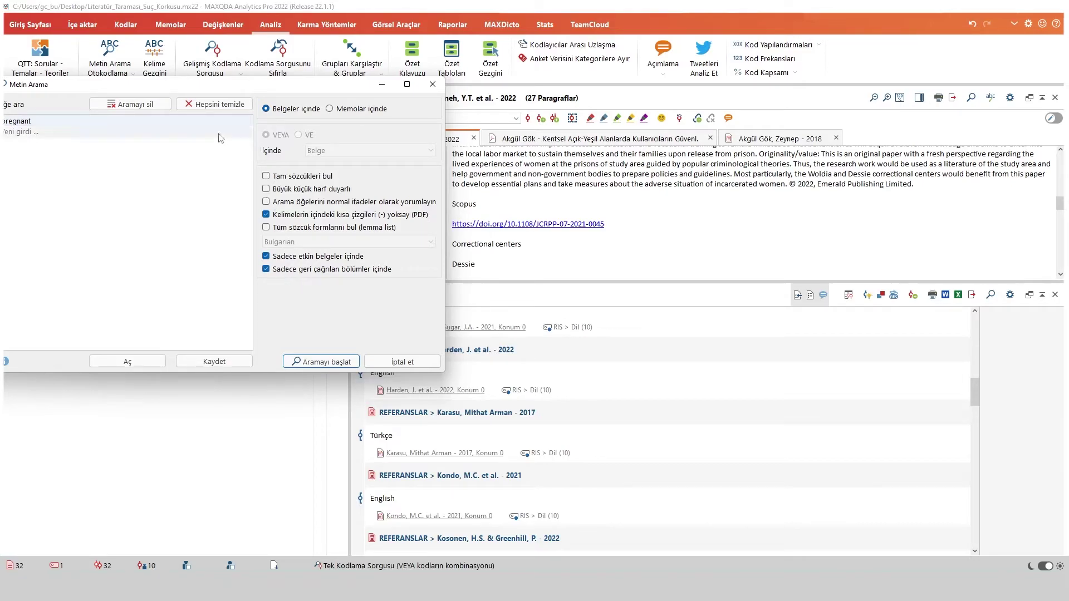
Replace the existing search term with Türkçe and run the text search
{"action": "left_click", "coordinate": [136, 104]}
{"action": "left_click_drag", "start_coordinate": [214, 89], "coordinate": [579, 97]}
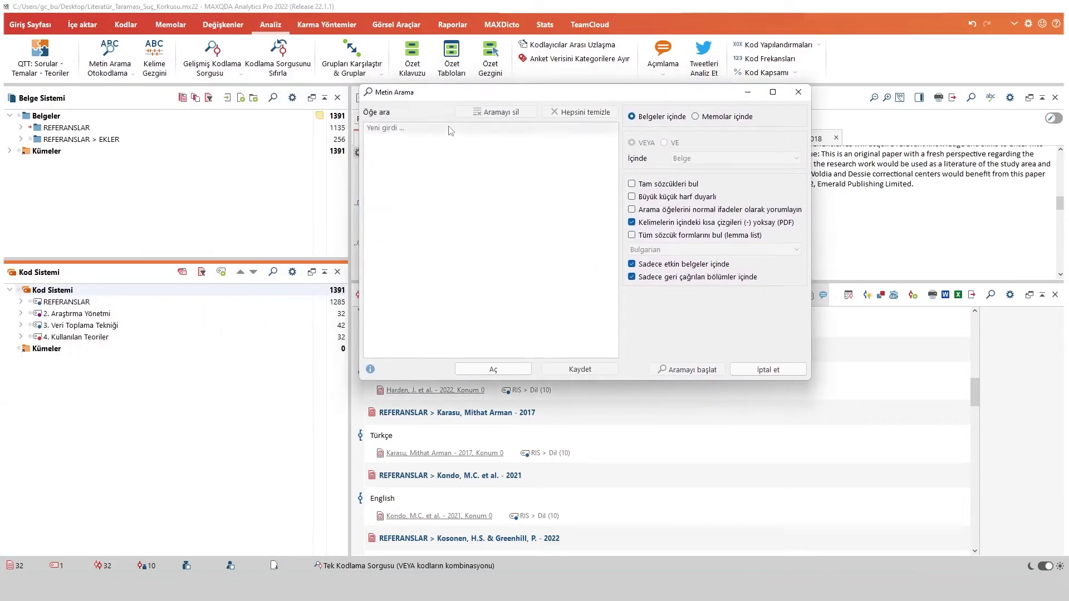
{"action": "left_click", "coordinate": [394, 130]}
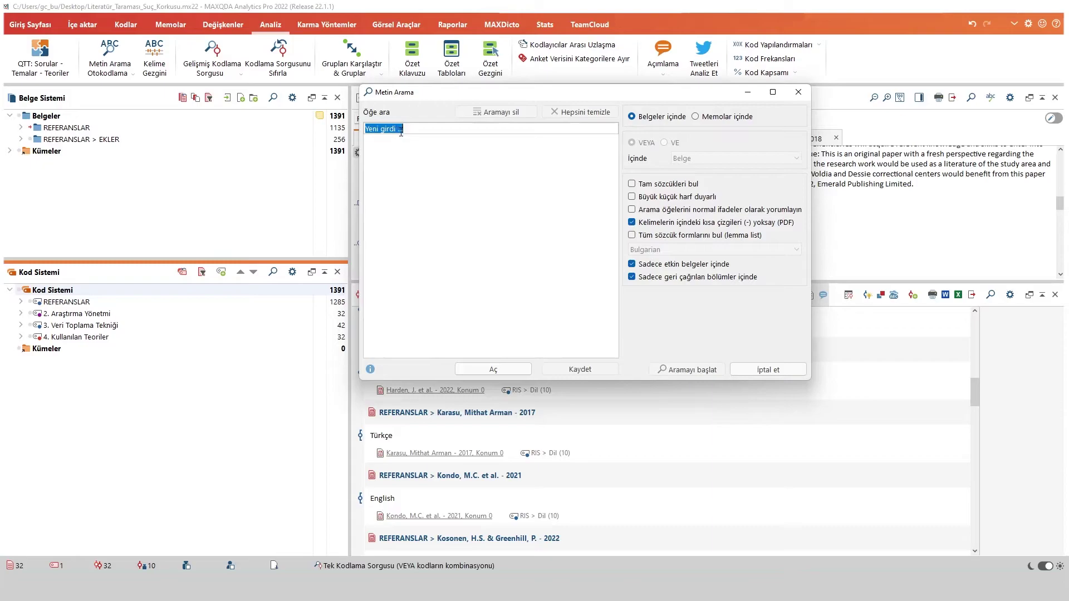
{"action": "type", "text": "Türkçe"}
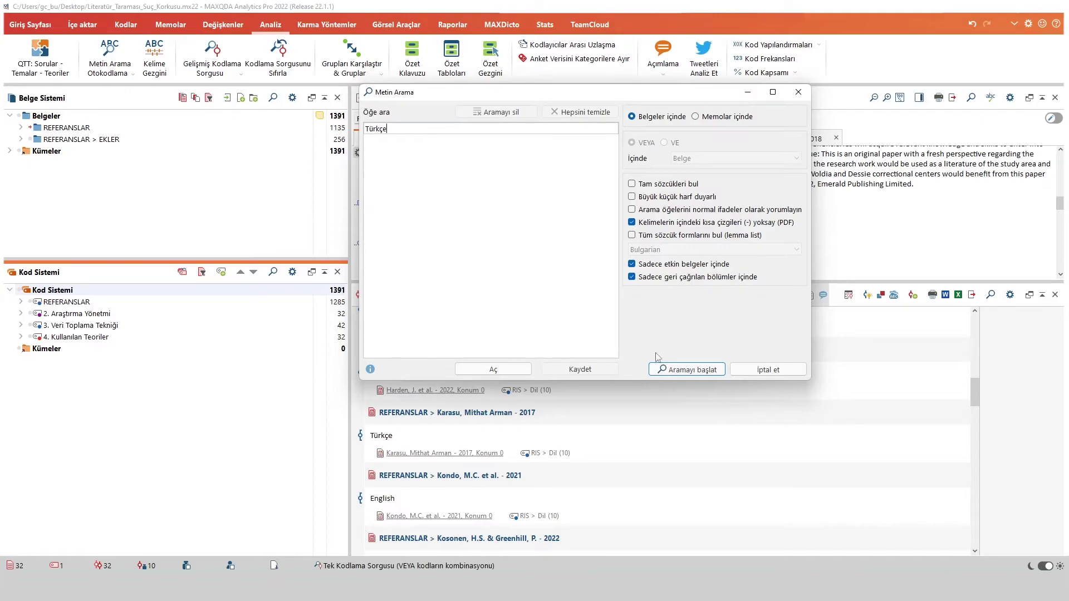
{"action": "left_click", "coordinate": [676, 371]}
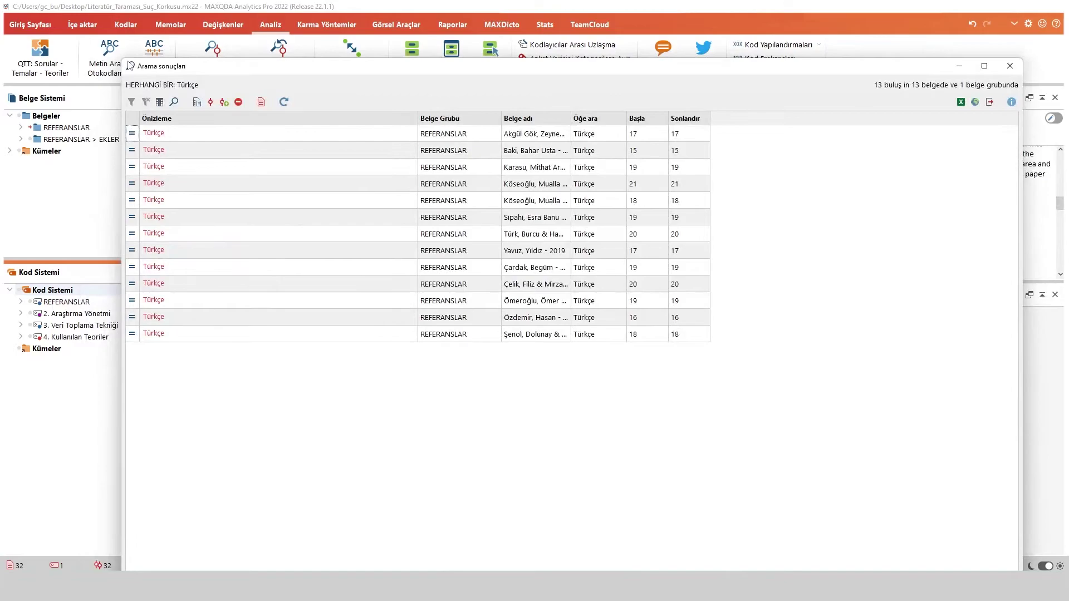
Autocode all search hits with a new code named Türkçe, coding only the search term itself
{"action": "left_click_drag", "start_coordinate": [123, 58], "coordinate": [176, 115]}
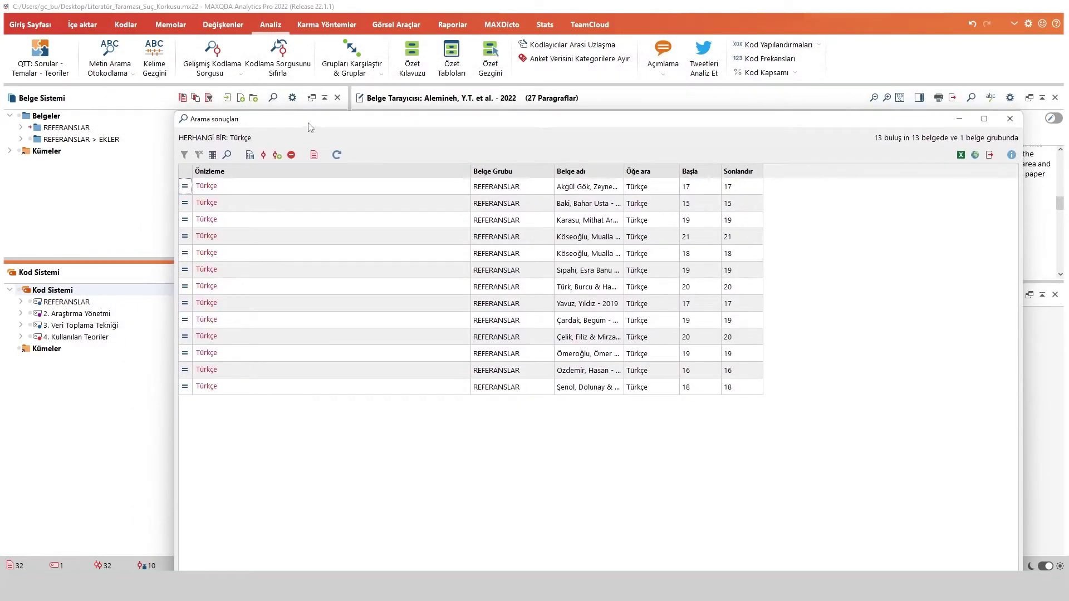
{"action": "left_click_drag", "start_coordinate": [310, 127], "coordinate": [322, 97]}
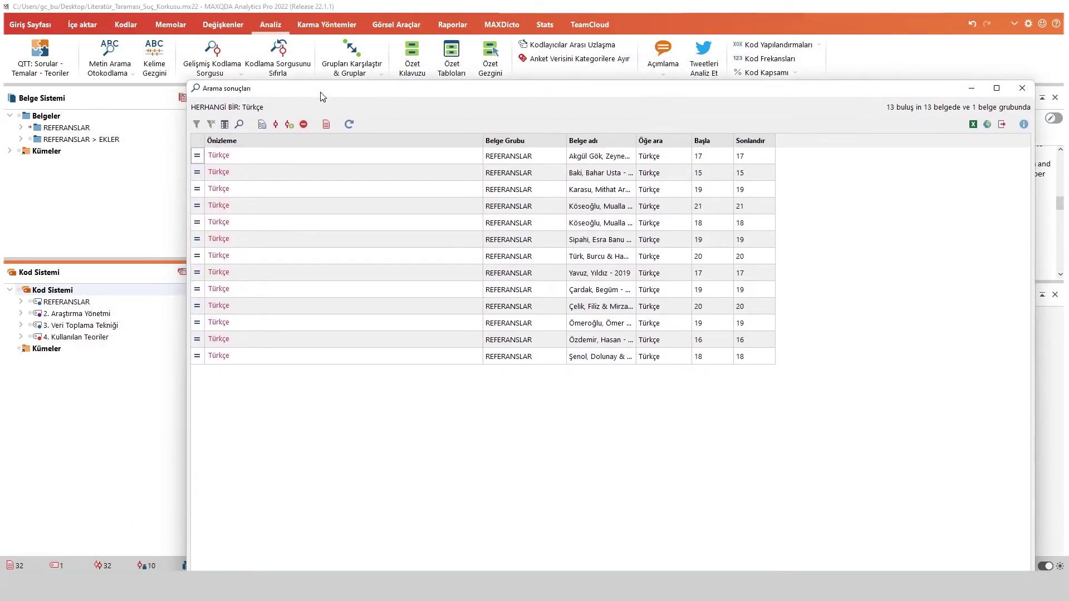
{"action": "left_click", "coordinate": [288, 127]}
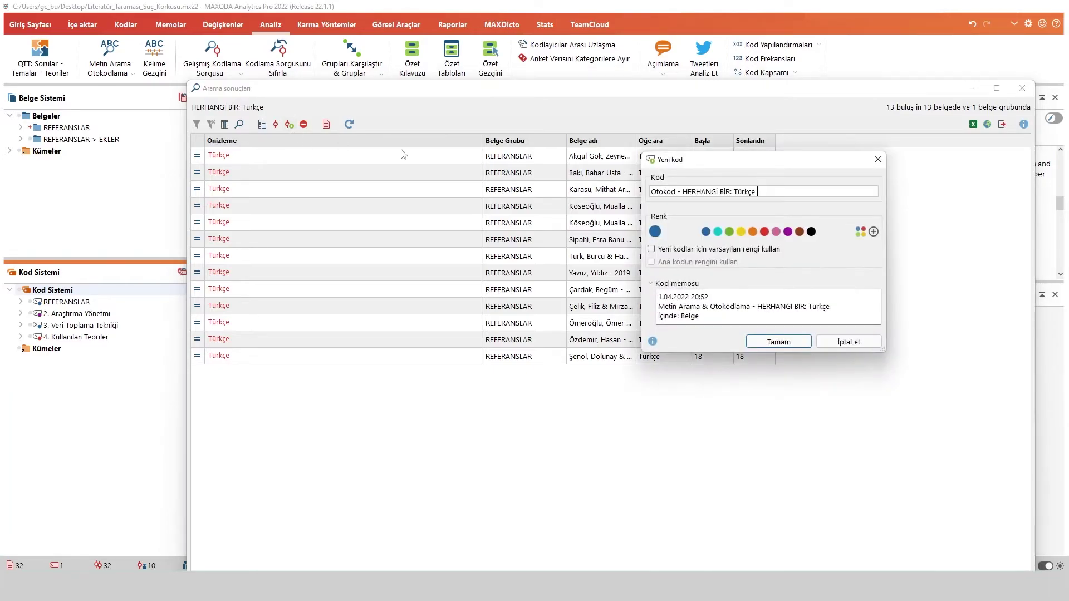
{"action": "left_click_drag", "start_coordinate": [805, 170], "coordinate": [660, 128]}
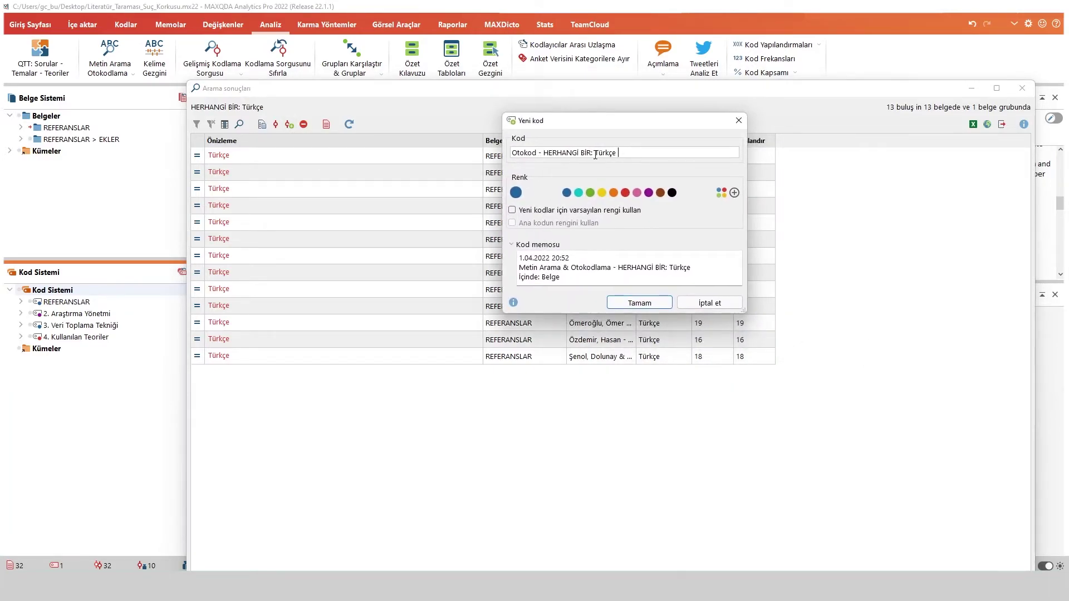
{"action": "left_click_drag", "start_coordinate": [595, 155], "coordinate": [511, 155]}
{"action": "key", "text": "BackSpace"}
{"action": "left_click", "coordinate": [646, 305]}
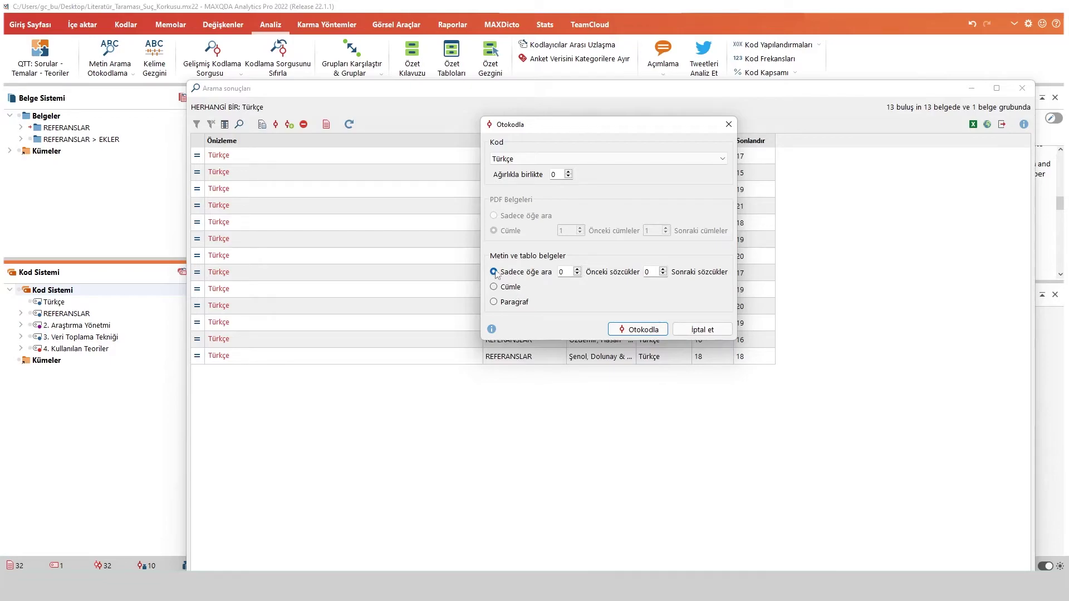
{"action": "left_click", "coordinate": [627, 328]}
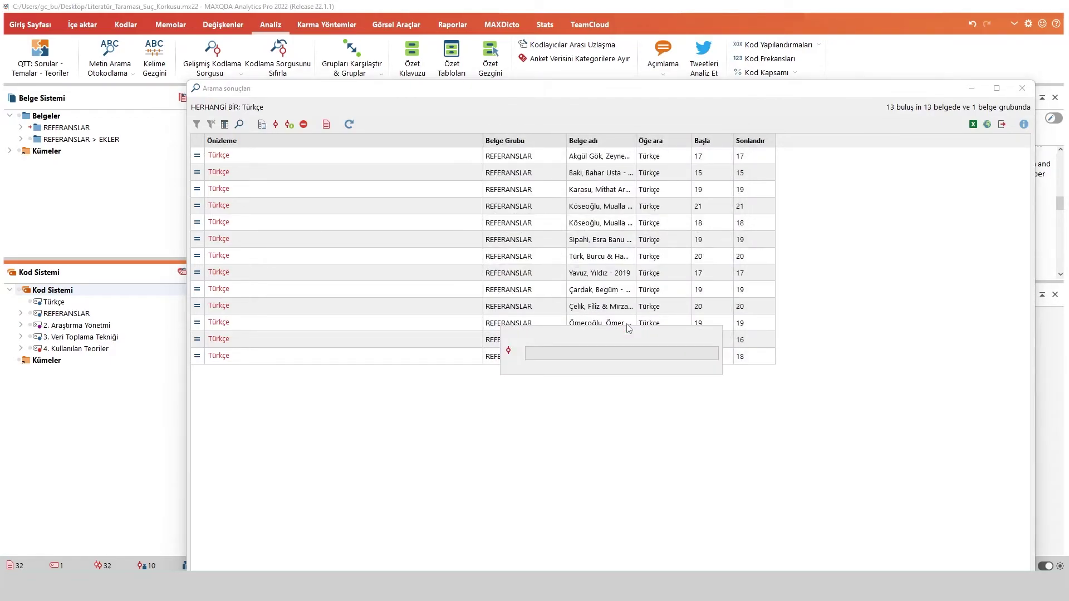
{"action": "left_click", "coordinate": [573, 349]}
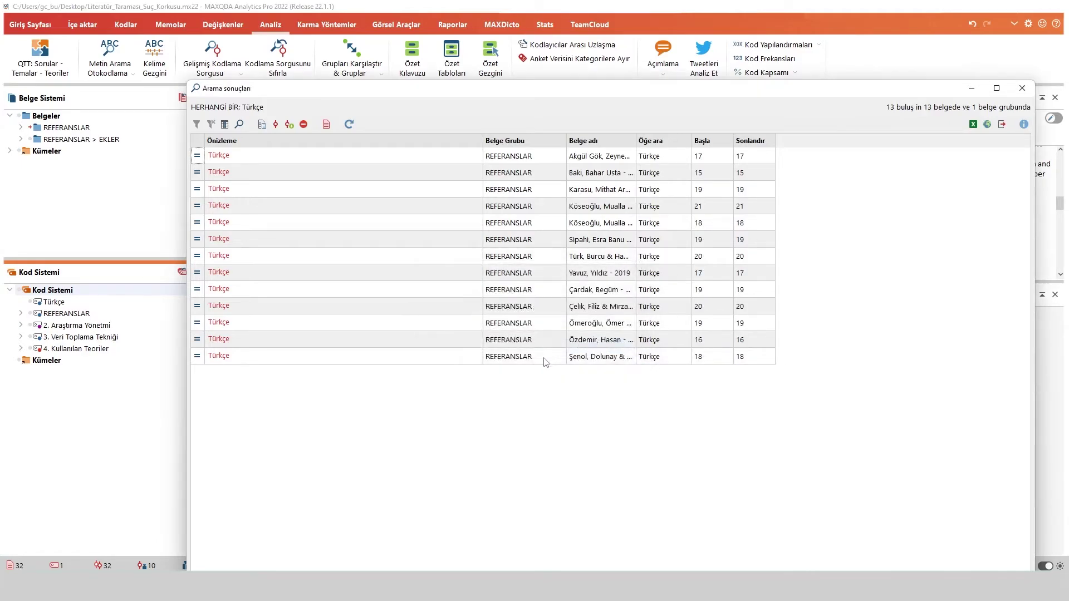
Replace the text search term with English and restrict the search to retrieved segments
{"action": "left_click", "coordinate": [348, 125]}
{"action": "double_click", "coordinate": [408, 128]}
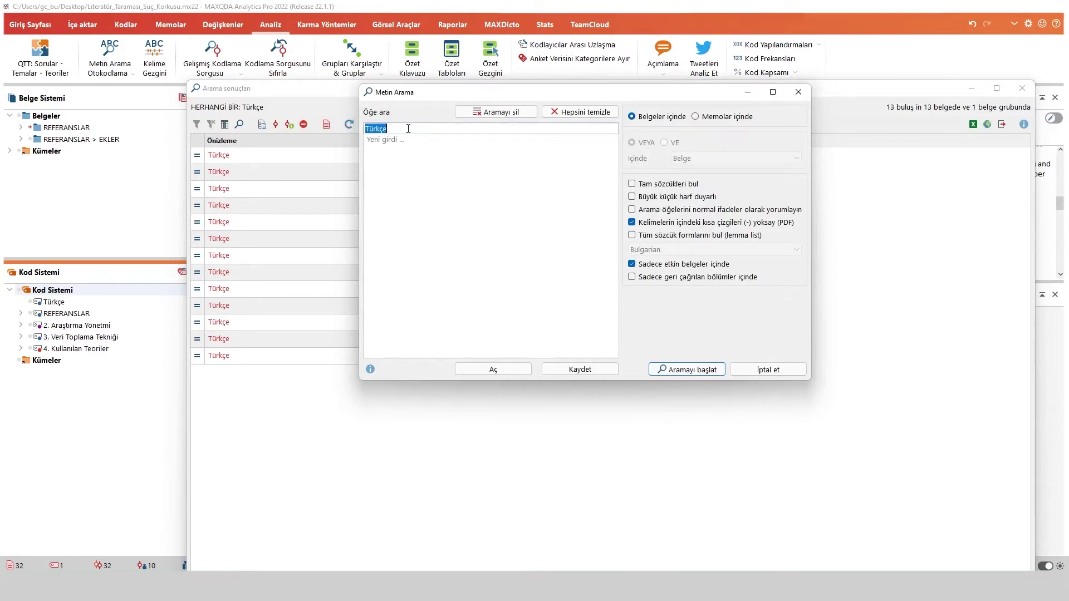
{"action": "type", "text": "English"}
{"action": "key", "text": "Return"}
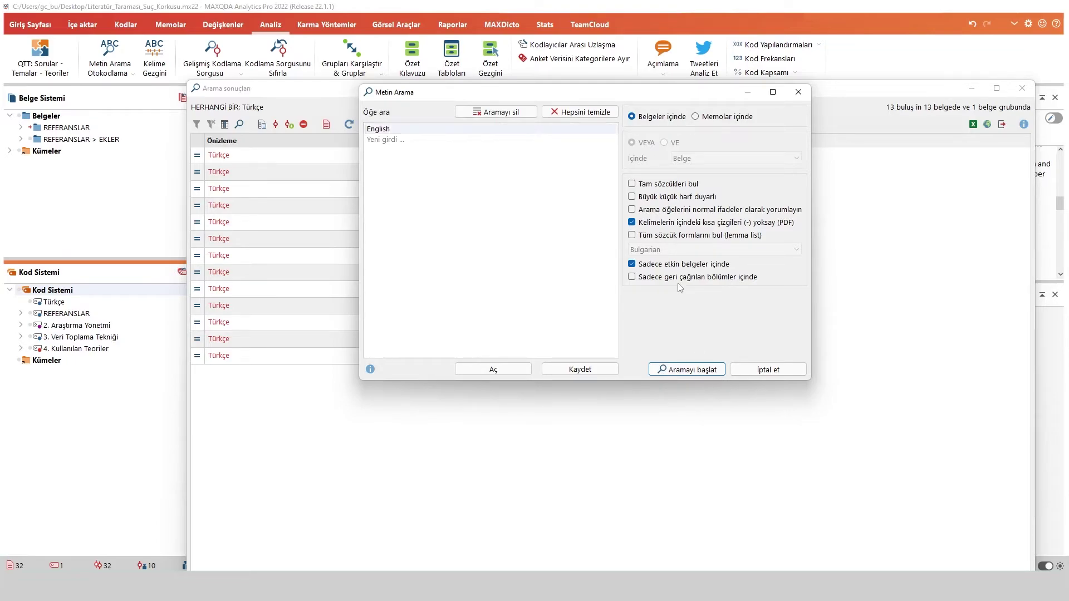
{"action": "left_click", "coordinate": [677, 279]}
Switch to Zotero and check the Dil field of several Turkish references in the Suc_Korkusu_MAXQDA collection
{"action": "key", "text": "alt+Tab"}
{"action": "left_click", "coordinate": [724, 328]}
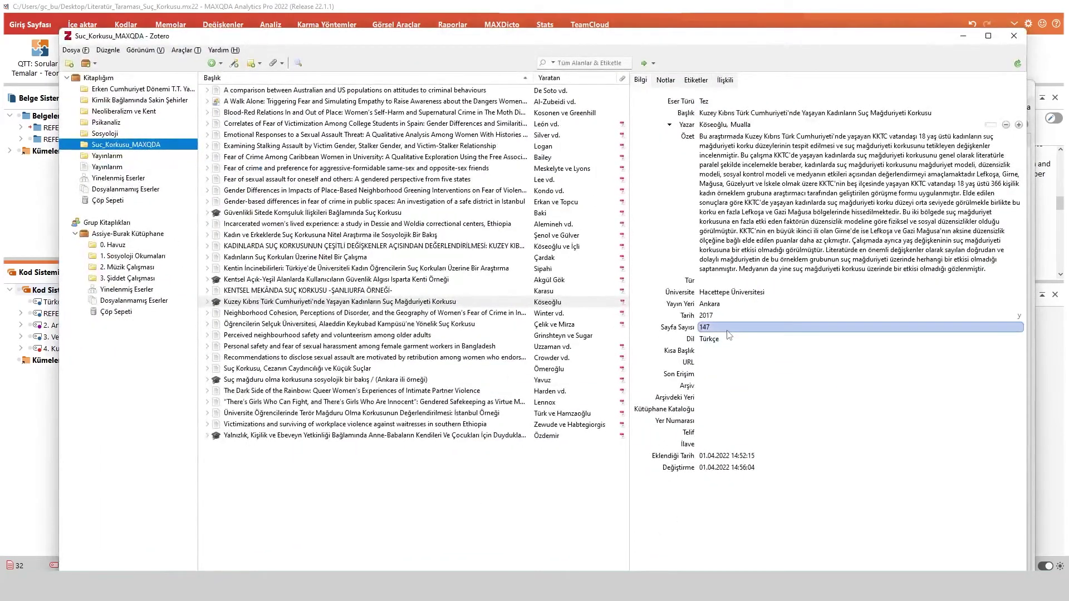
{"action": "left_click", "coordinate": [709, 341]}
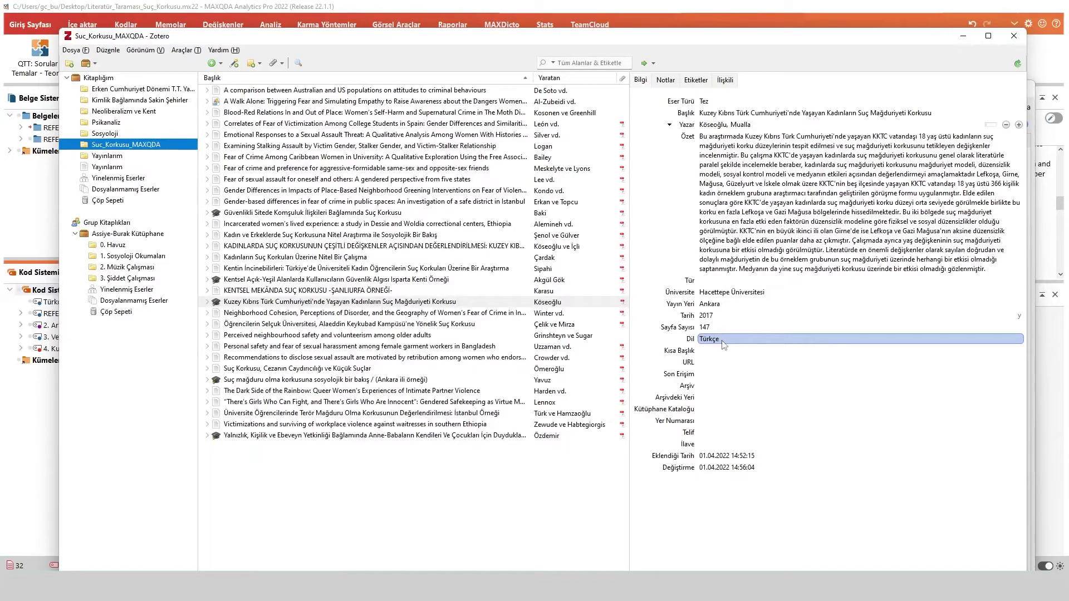
{"action": "left_click", "coordinate": [403, 236]}
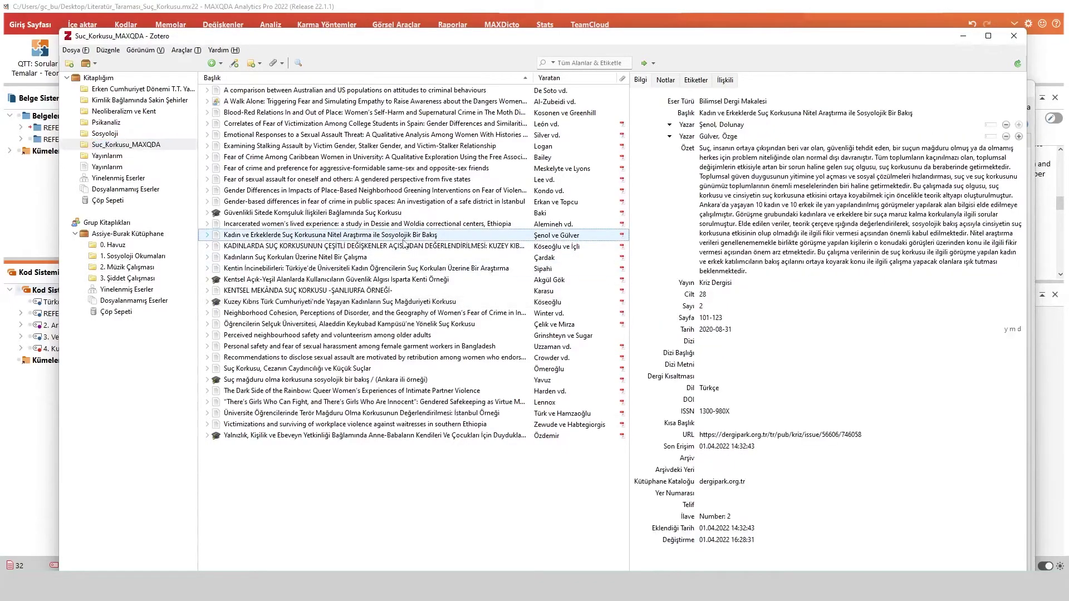
{"action": "left_click", "coordinate": [790, 391]}
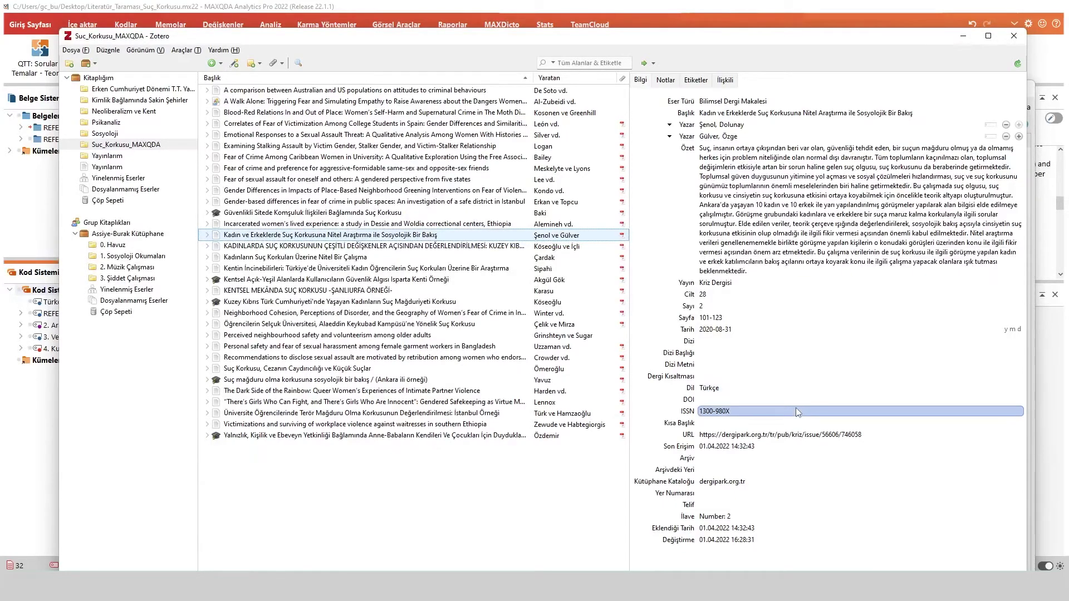
{"action": "left_click", "coordinate": [837, 423]}
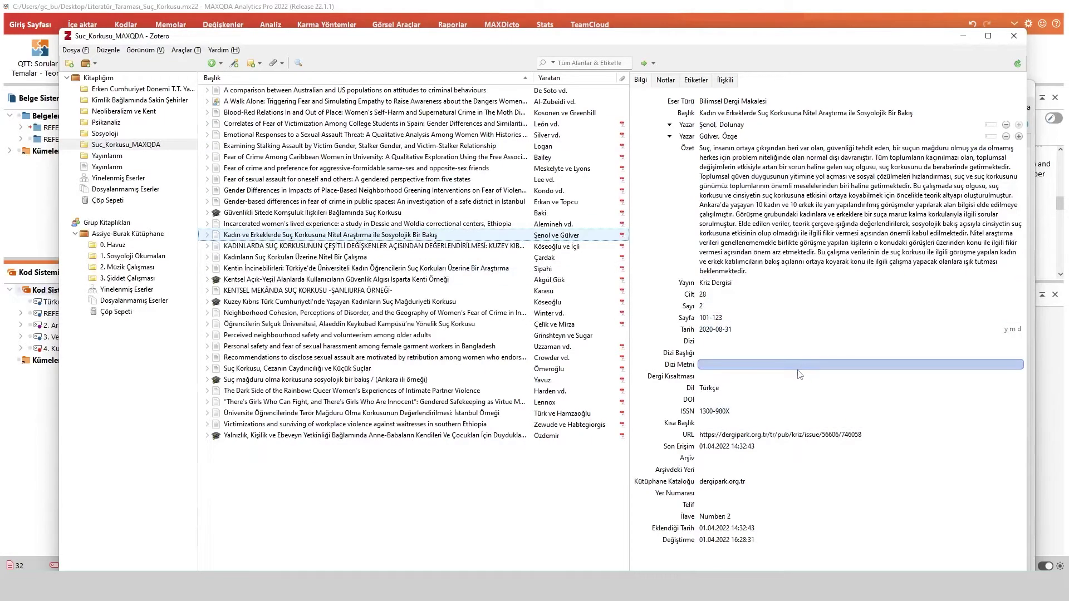
{"action": "left_click", "coordinate": [432, 245]}
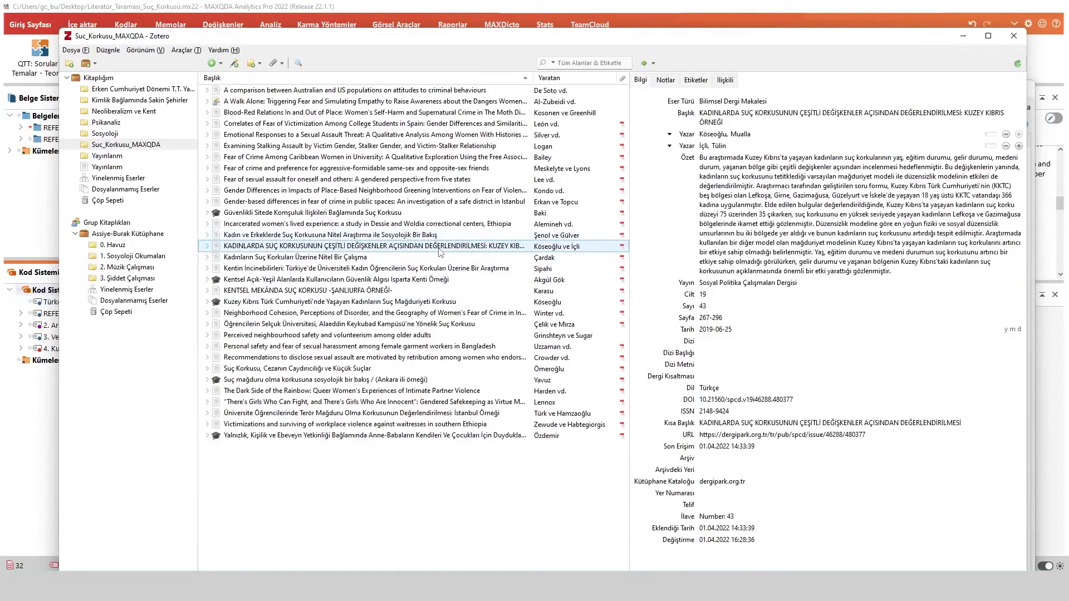
{"action": "left_click", "coordinate": [432, 258]}
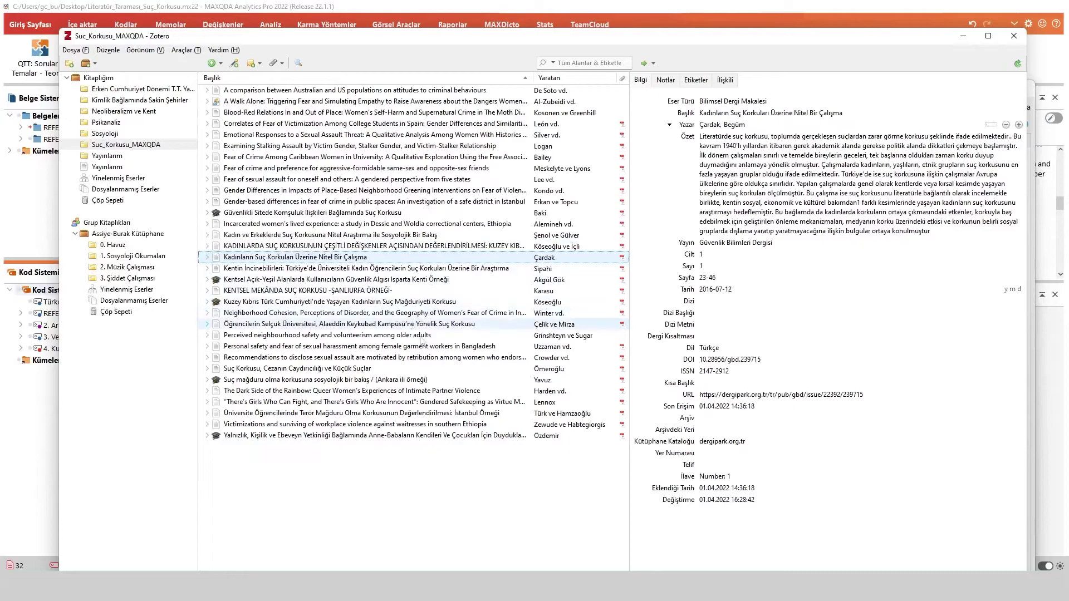
{"action": "left_click", "coordinate": [379, 359]}
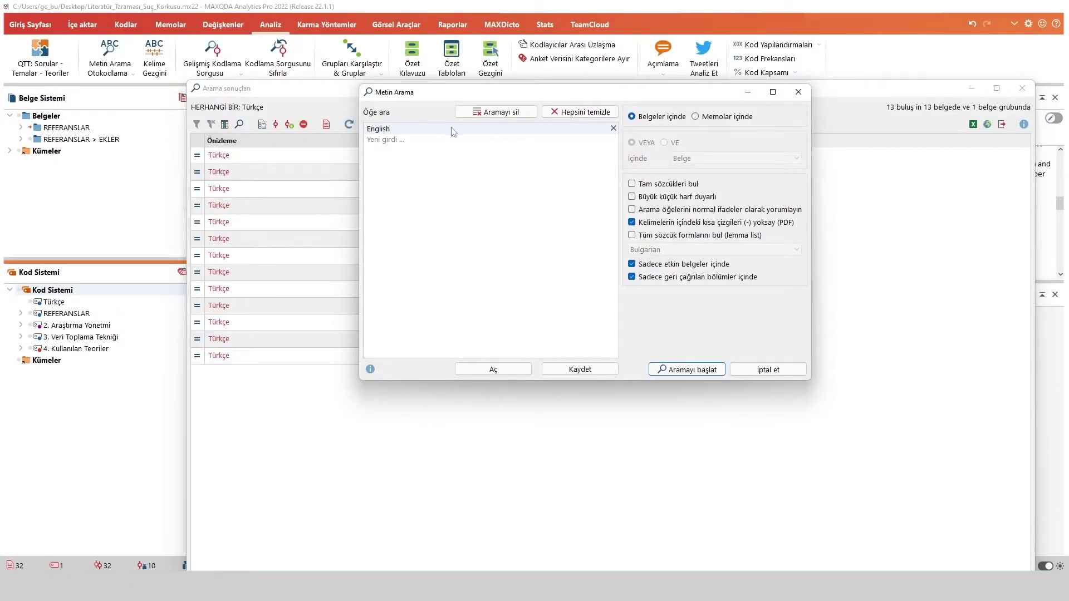
Run the English search in MAXQDA and autocode all hits with a new code named English, coding only the search term itself
{"action": "left_click", "coordinate": [395, 132]}
{"action": "left_click", "coordinate": [670, 370]}
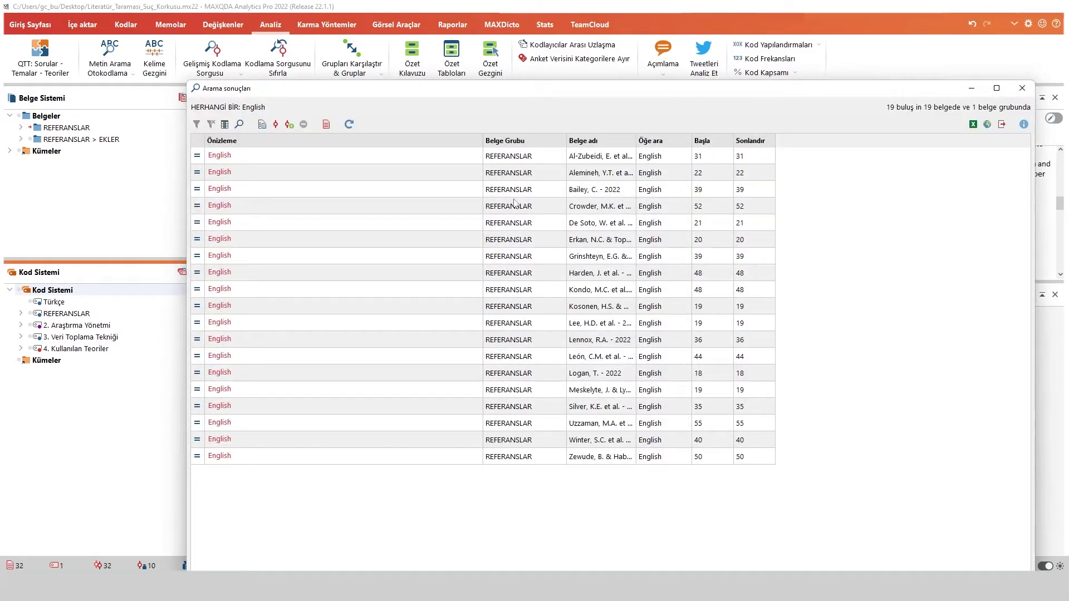
{"action": "left_click", "coordinate": [289, 126]}
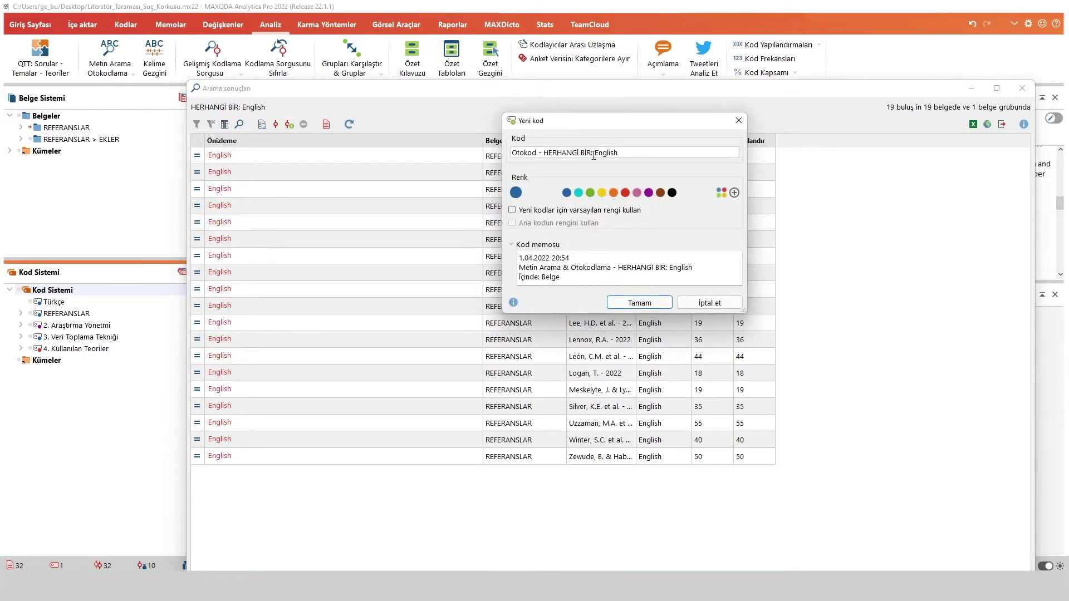
{"action": "left_click_drag", "start_coordinate": [593, 155], "coordinate": [508, 157]}
{"action": "key", "text": "BackSpace"}
{"action": "key", "text": "Delete"}
{"action": "left_click", "coordinate": [623, 302]}
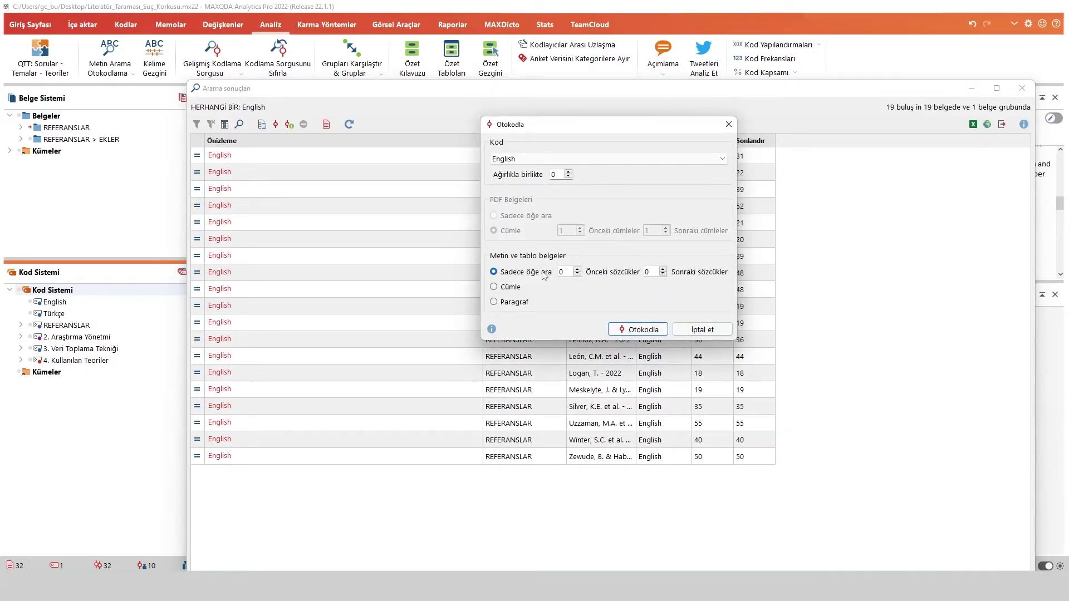
{"action": "left_click", "coordinate": [644, 330]}
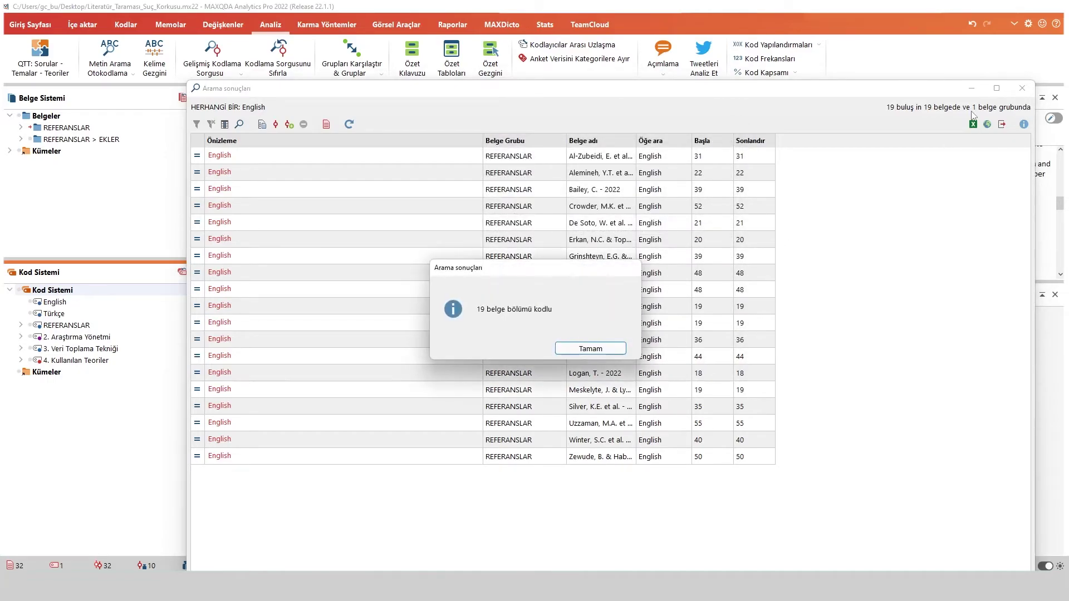
{"action": "left_click", "coordinate": [600, 350]}
{"action": "left_click", "coordinate": [1022, 89]}
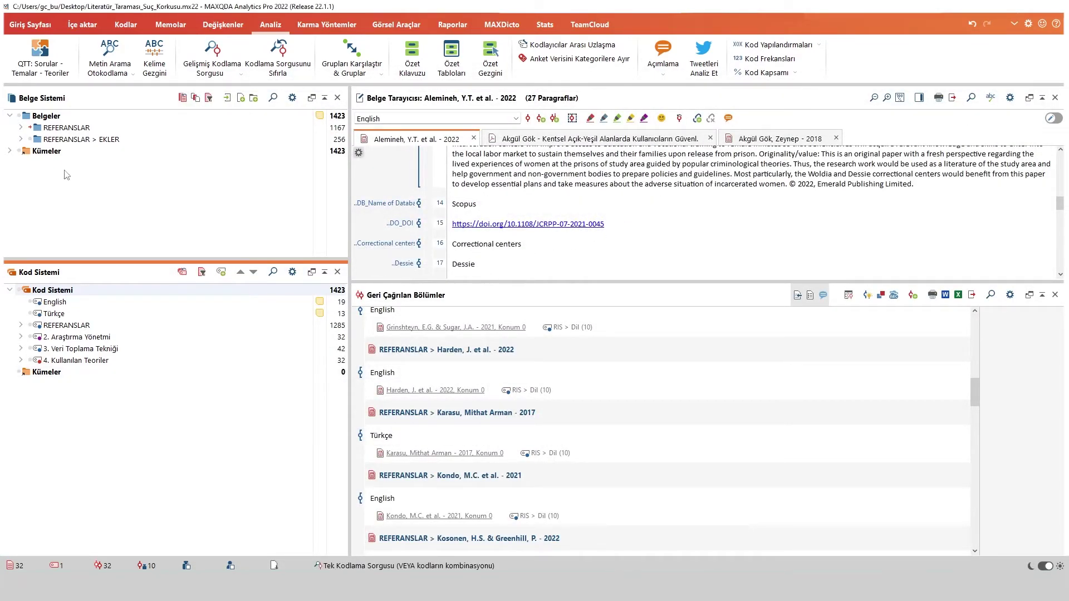
Look through the REFERANSLAR document group and the RIS codes down to Dil, leaving both lists collapsed
{"action": "left_click", "coordinate": [22, 128]}
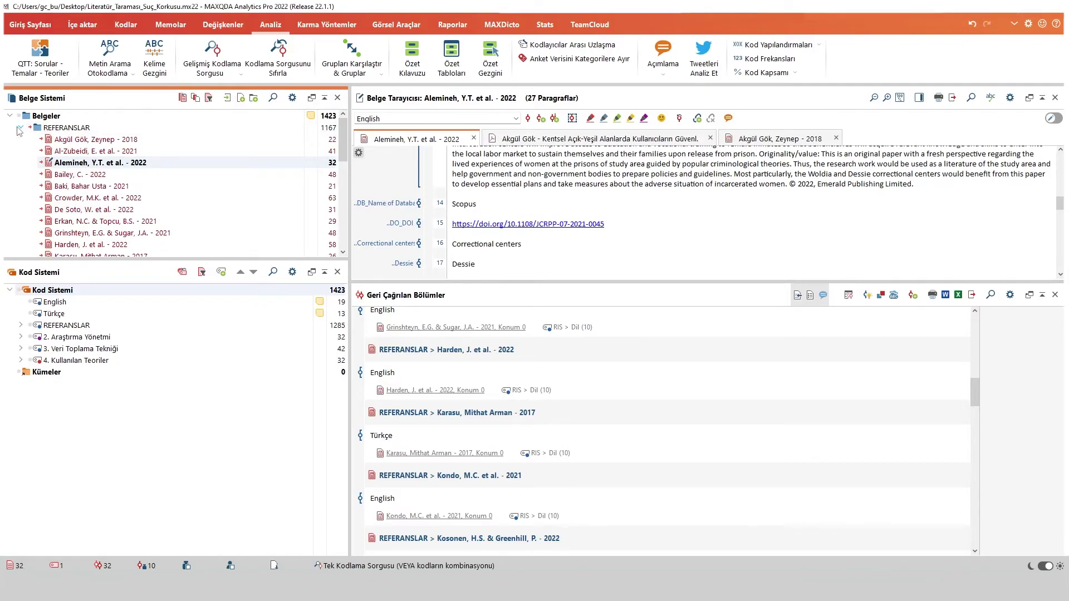
{"action": "left_click", "coordinate": [21, 128]}
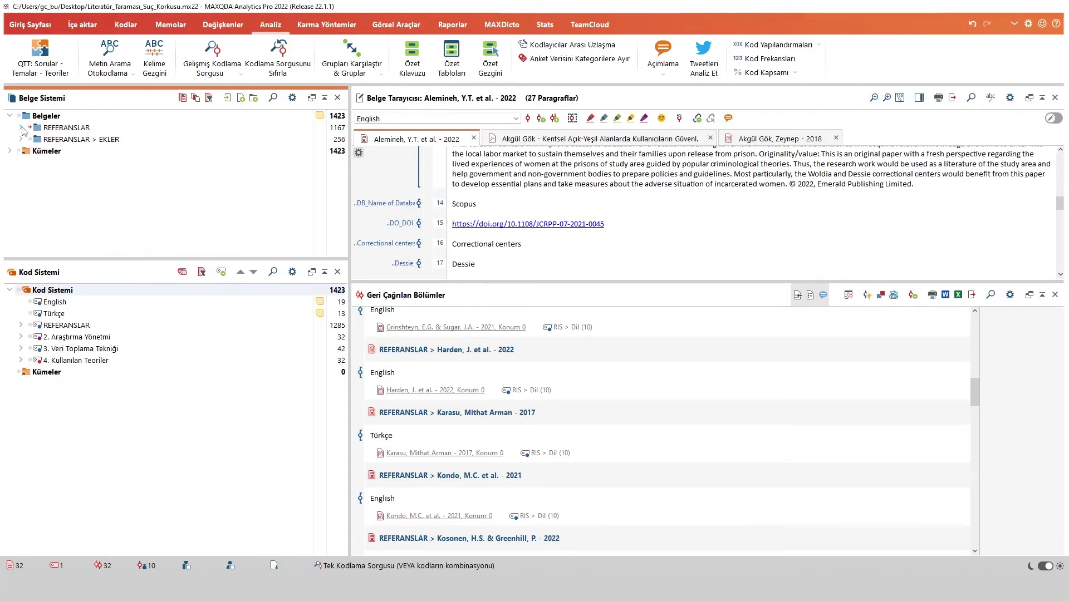
{"action": "left_click", "coordinate": [21, 326]}
{"action": "left_click", "coordinate": [32, 337]}
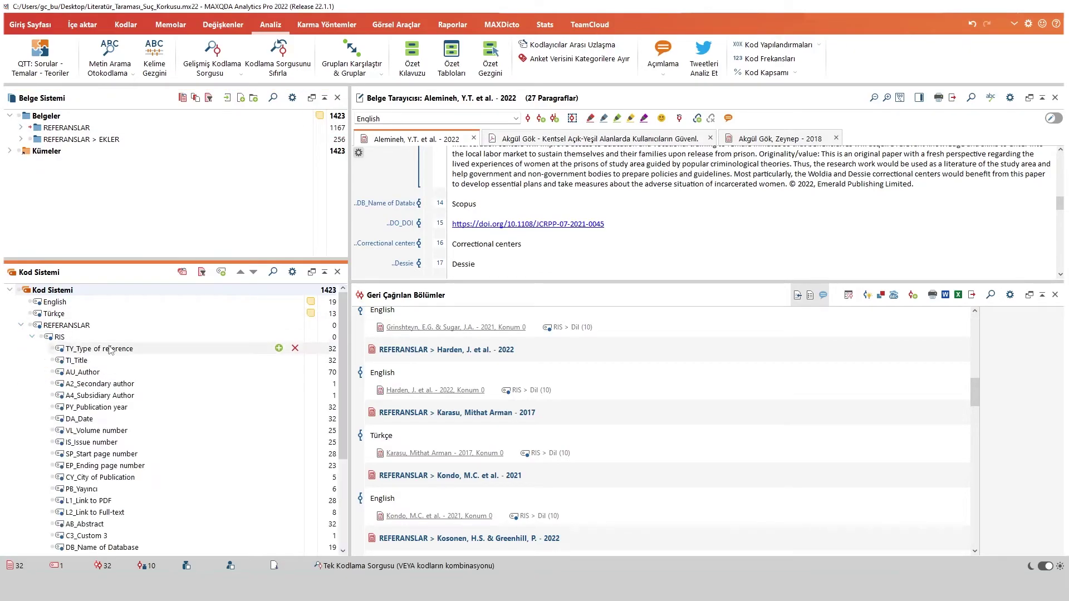
{"action": "scroll", "coordinate": [115, 360], "scroll_direction": "down", "scroll_amount": 3}
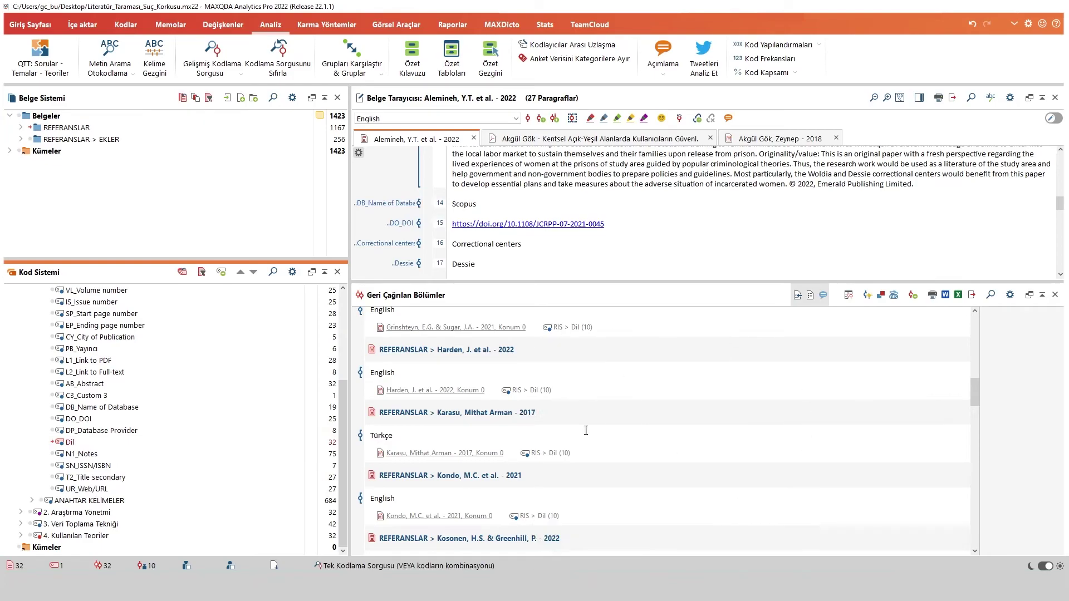
{"action": "scroll", "coordinate": [22, 327], "scroll_direction": "up", "scroll_amount": 4}
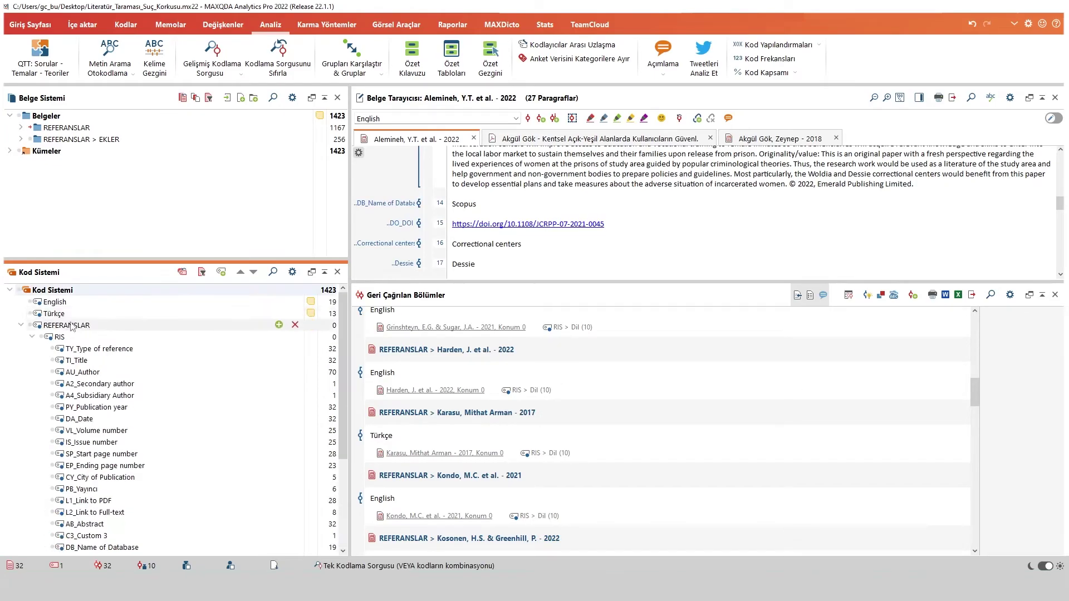
{"action": "left_click", "coordinate": [21, 326]}
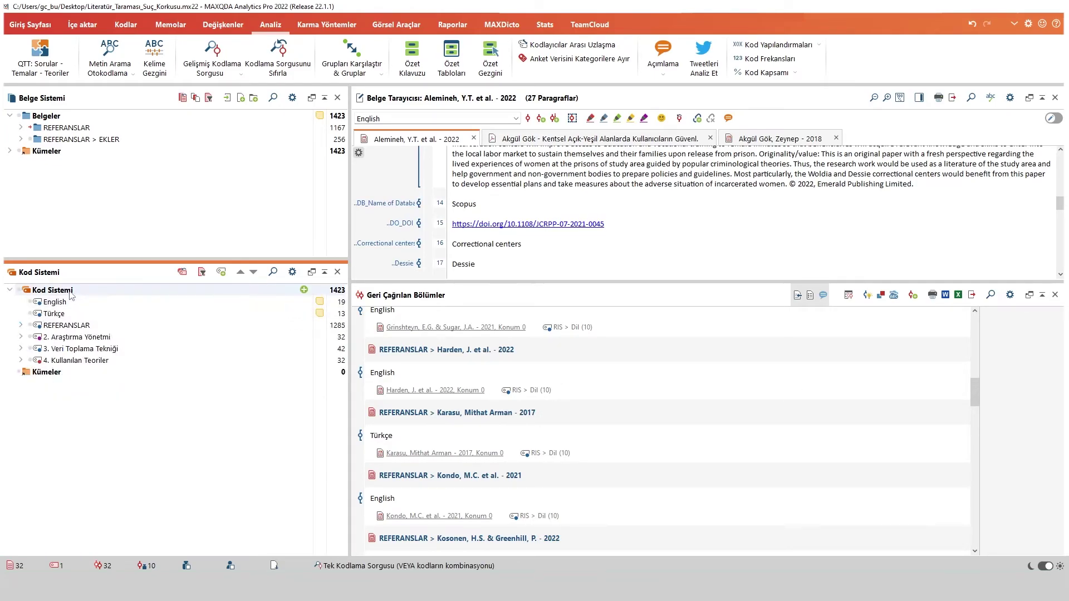
Create a new top-level code named Dil Değişkeni in the code system
{"action": "right_click", "coordinate": [71, 292]}
{"action": "left_click", "coordinate": [115, 366]}
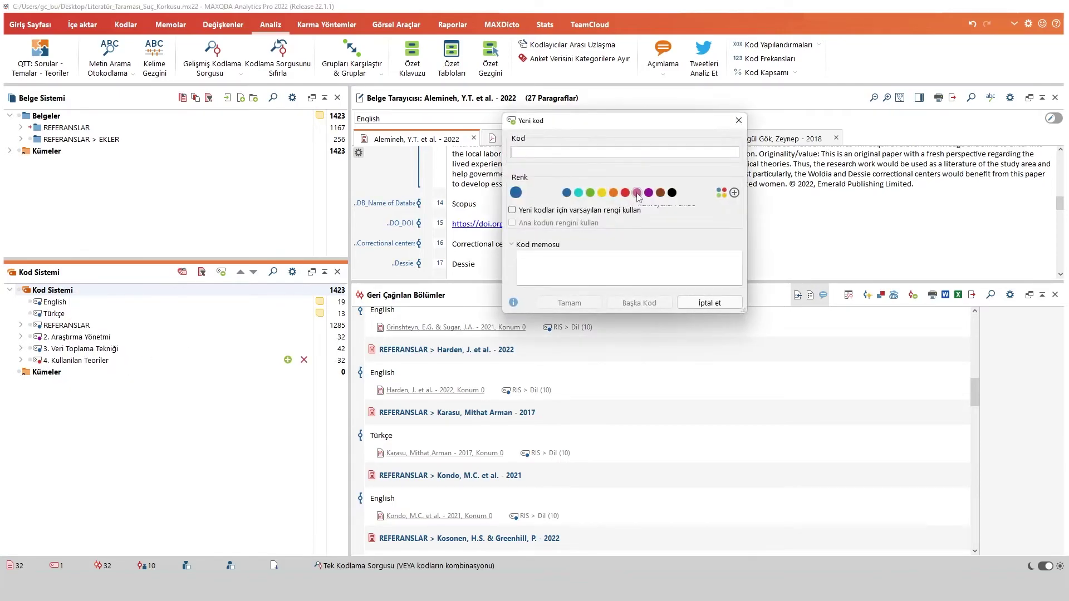
{"action": "type", "text": "Dil Değişkeni"}
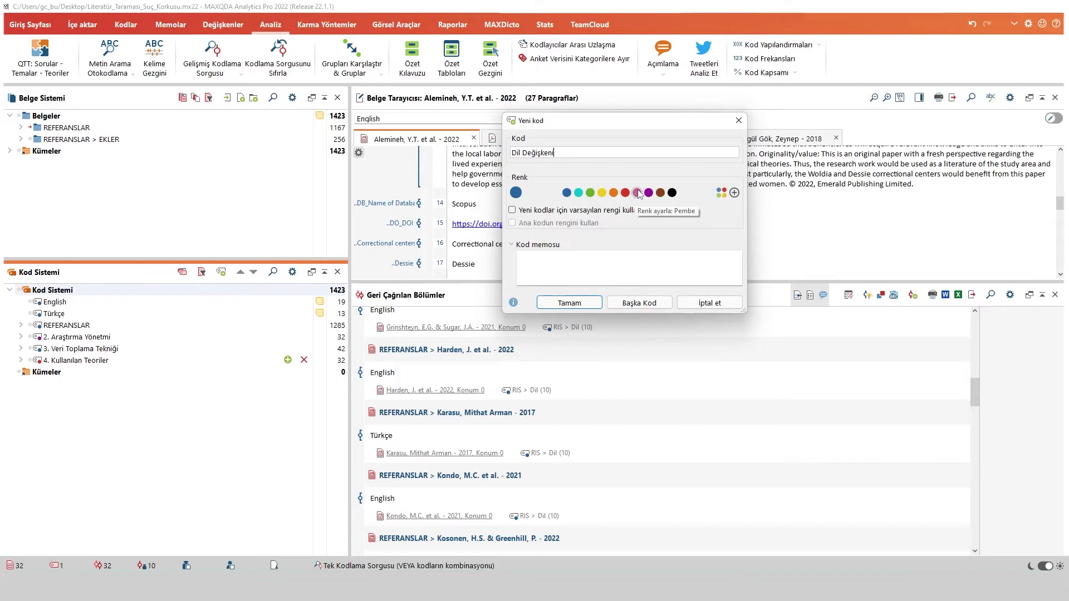
{"action": "key", "text": "Return"}
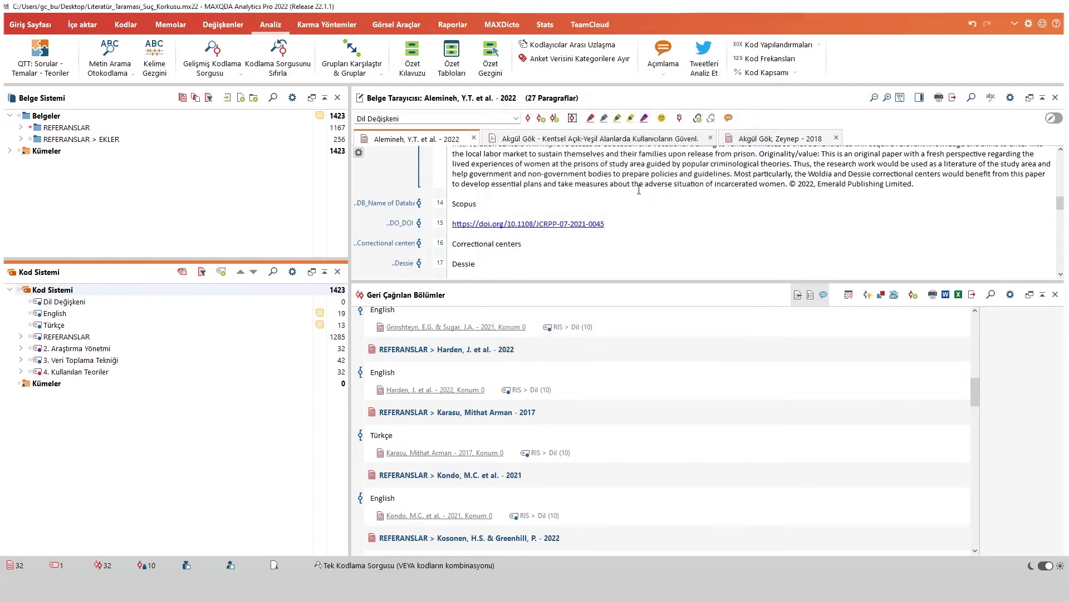
Move the English and Türkçe codes under Dil Değişkeni as subcodes
{"action": "left_click", "coordinate": [54, 314]}
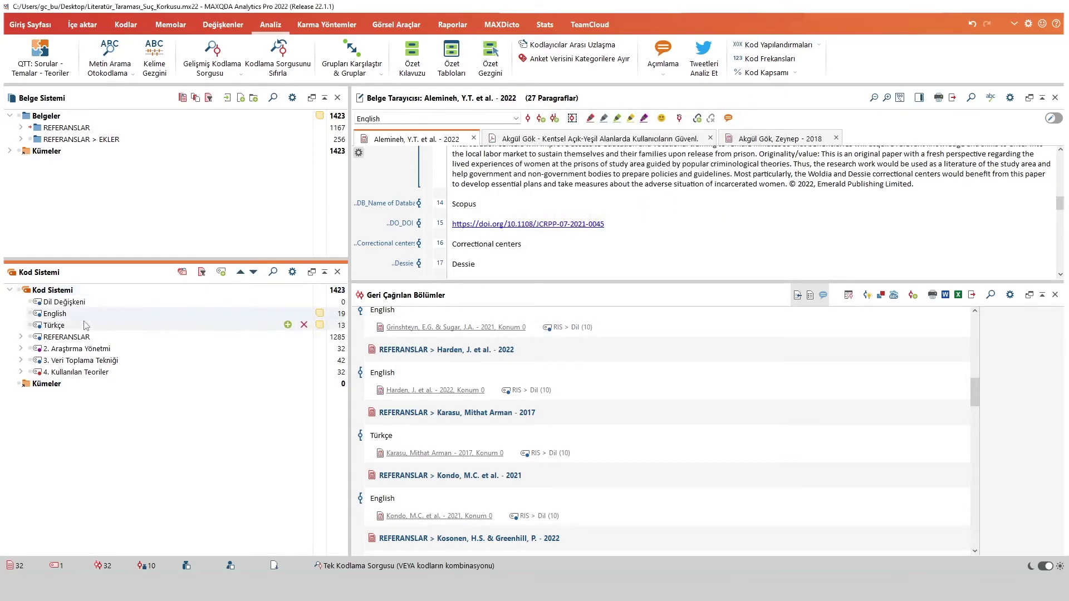
{"action": "left_click", "coordinate": [70, 327], "text": "shift"}
{"action": "left_click_drag", "start_coordinate": [69, 328], "coordinate": [66, 305]}
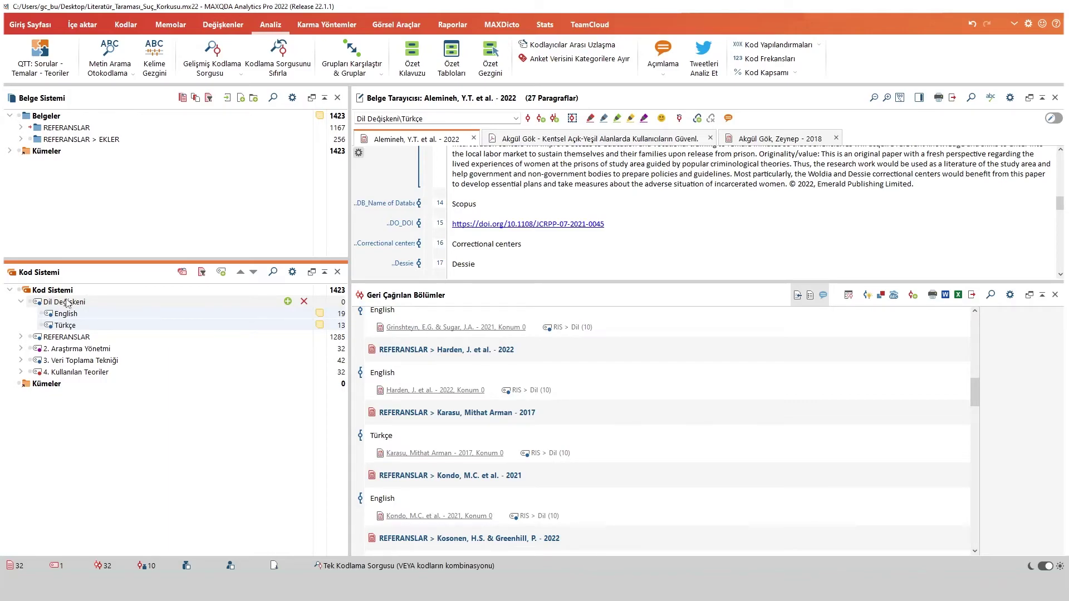
Convert the Dil Değişkeni code into a categorical document variable and review its values in the document variables table
{"action": "right_click", "coordinate": [63, 305]}
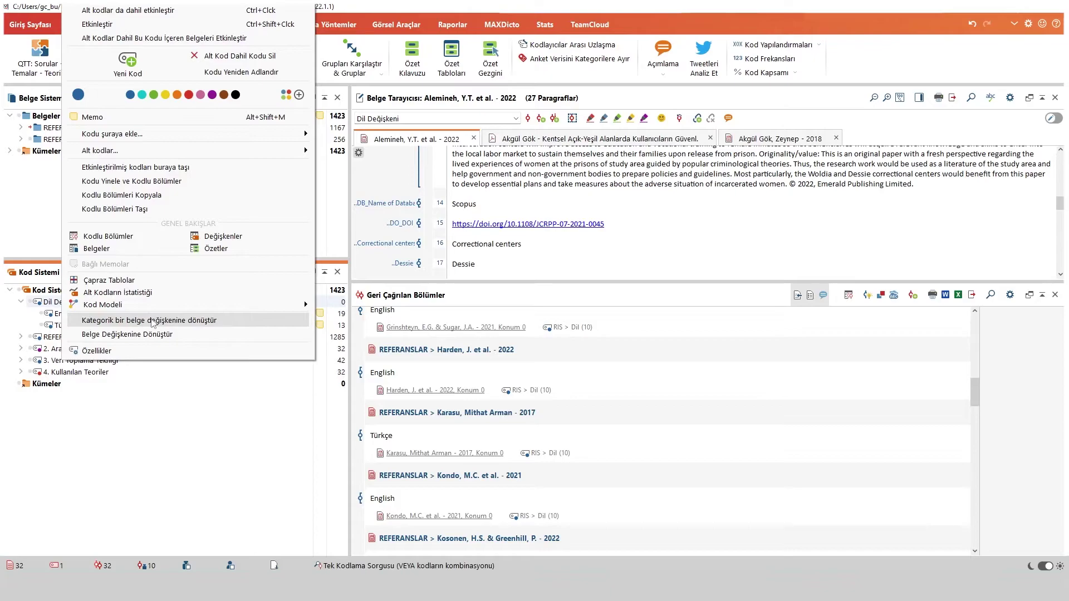
{"action": "left_click", "coordinate": [187, 320]}
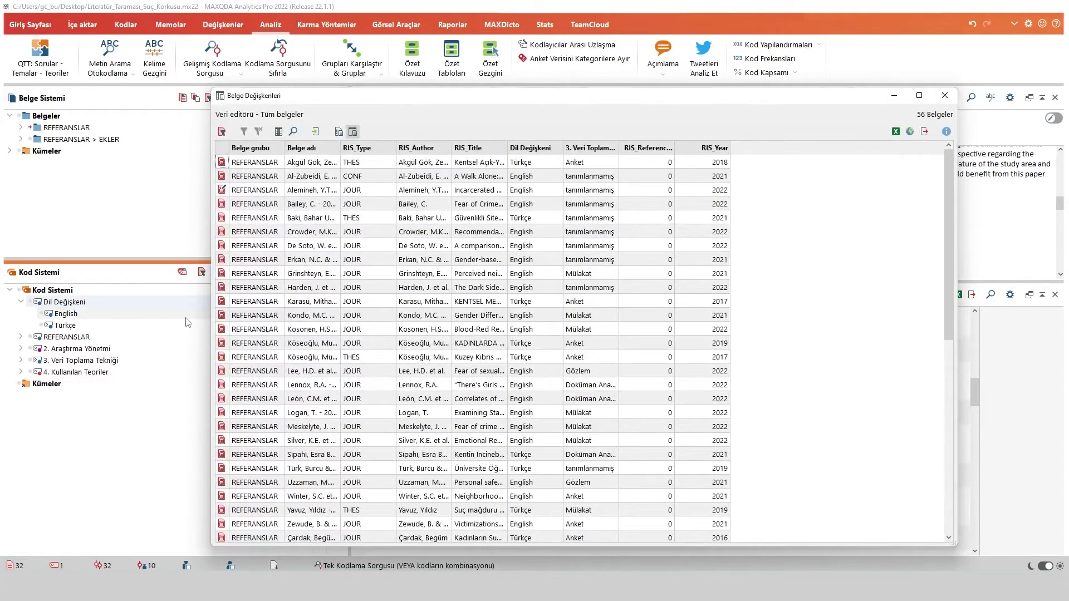
{"action": "scroll", "coordinate": [530, 177], "scroll_direction": "down", "scroll_amount": 7}
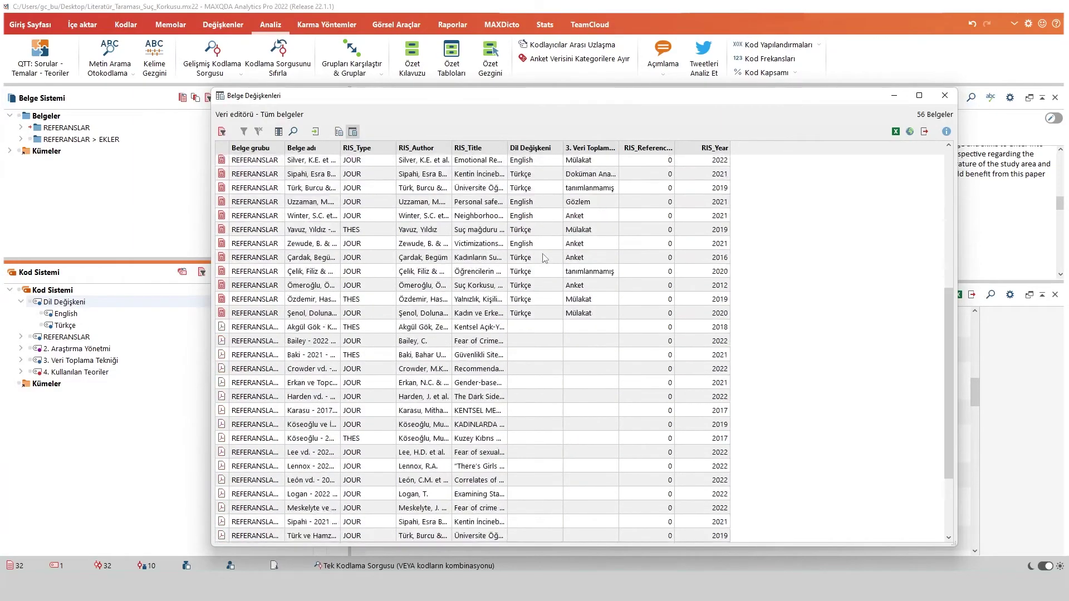
{"action": "scroll", "coordinate": [539, 245], "scroll_direction": "up", "scroll_amount": 2}
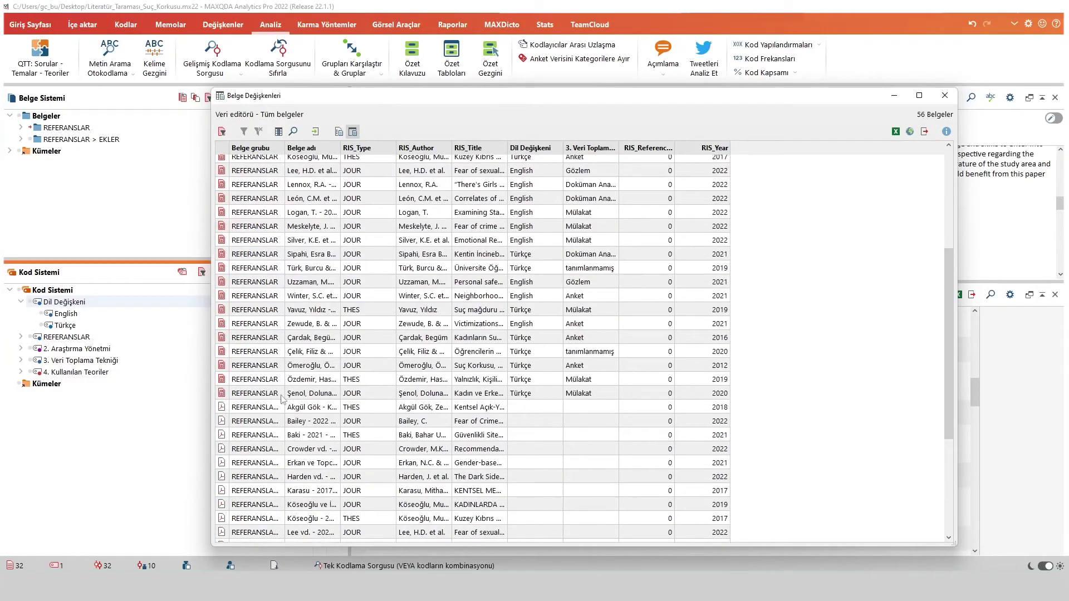
{"action": "scroll", "coordinate": [526, 413], "scroll_direction": "up", "scroll_amount": 4}
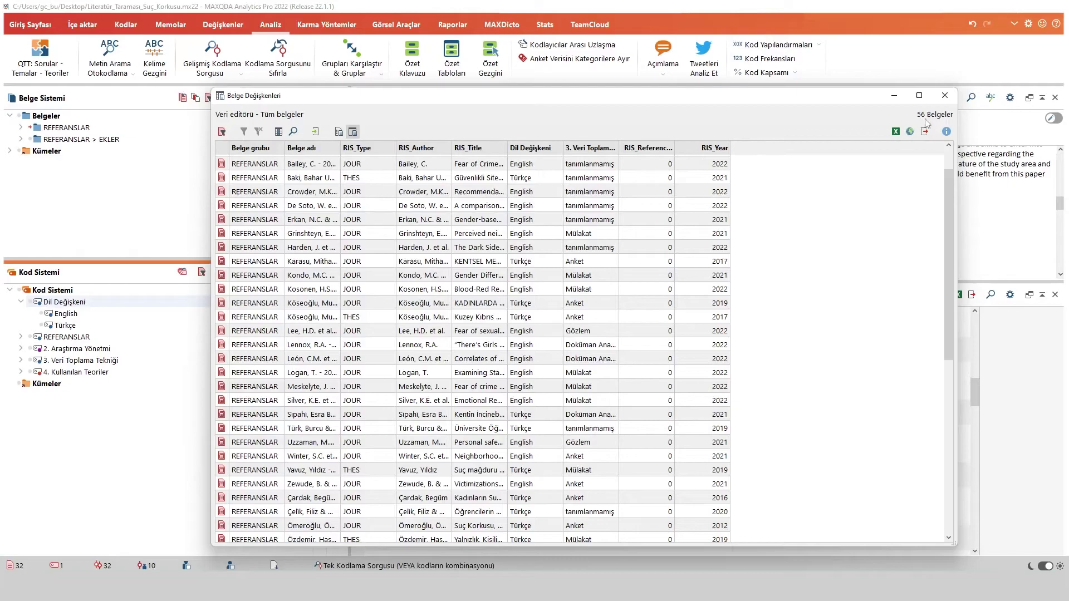
{"action": "left_click", "coordinate": [944, 95]}
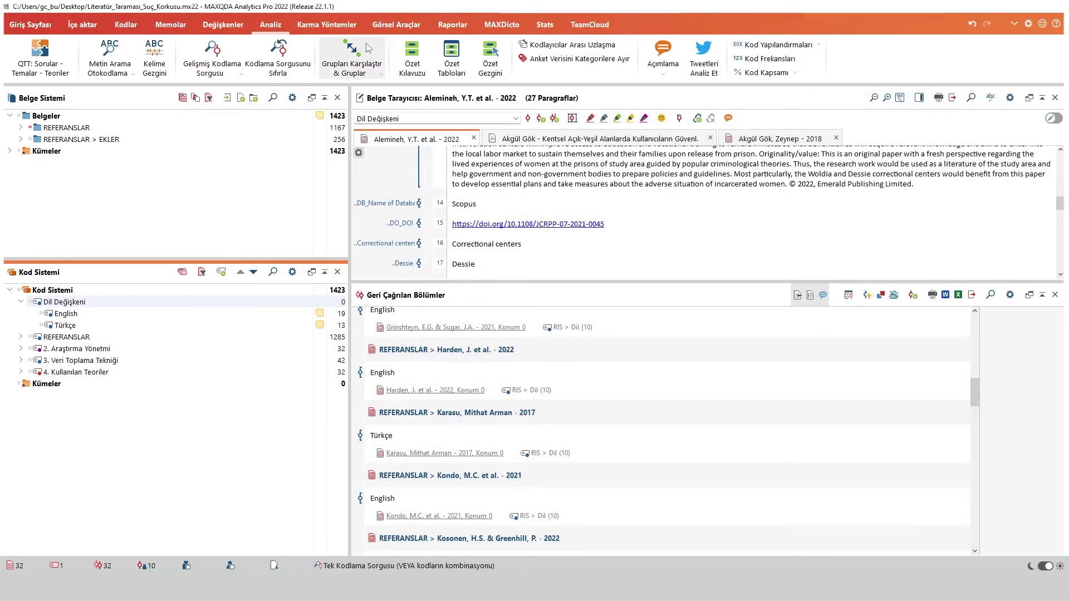
Start a new crosstab and activate the 4. Kullanılan Teoriler code with all its subcodes, expanding the collapsed method, data collection and theory codes
{"action": "left_click", "coordinate": [327, 25]}
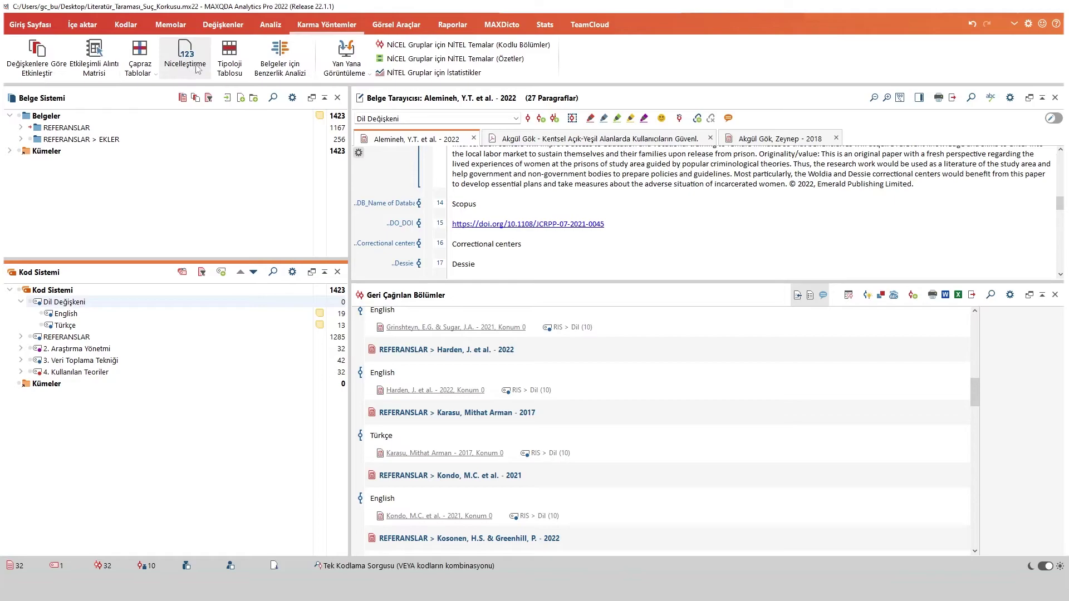
{"action": "left_click", "coordinate": [142, 73]}
{"action": "left_click", "coordinate": [155, 90]}
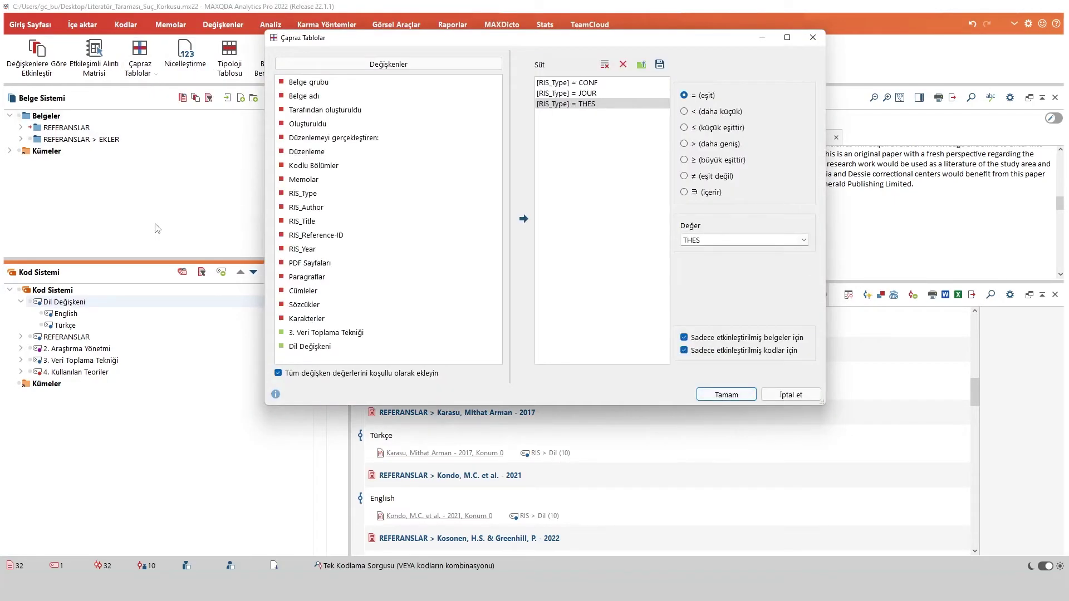
{"action": "left_click", "coordinate": [21, 361]}
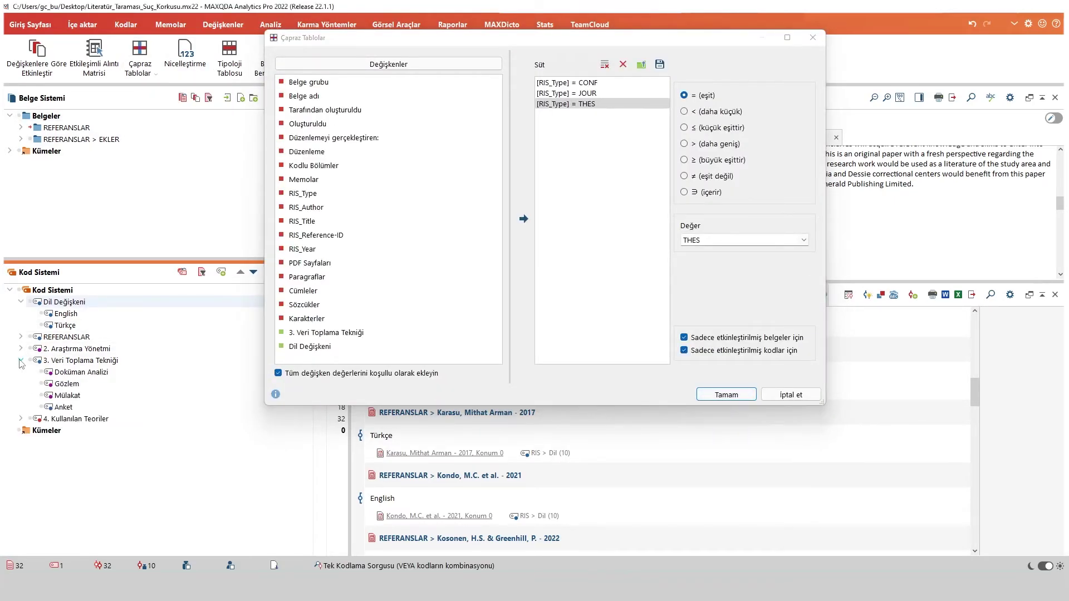
{"action": "left_click", "coordinate": [21, 349]}
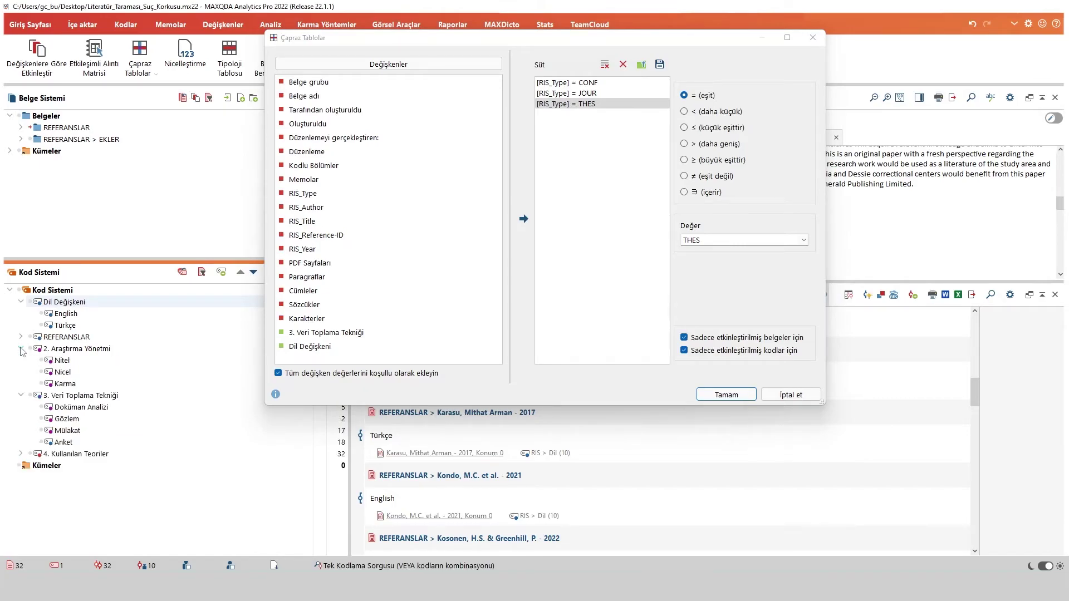
{"action": "left_click", "coordinate": [20, 453]}
{"action": "left_click", "coordinate": [32, 455]}
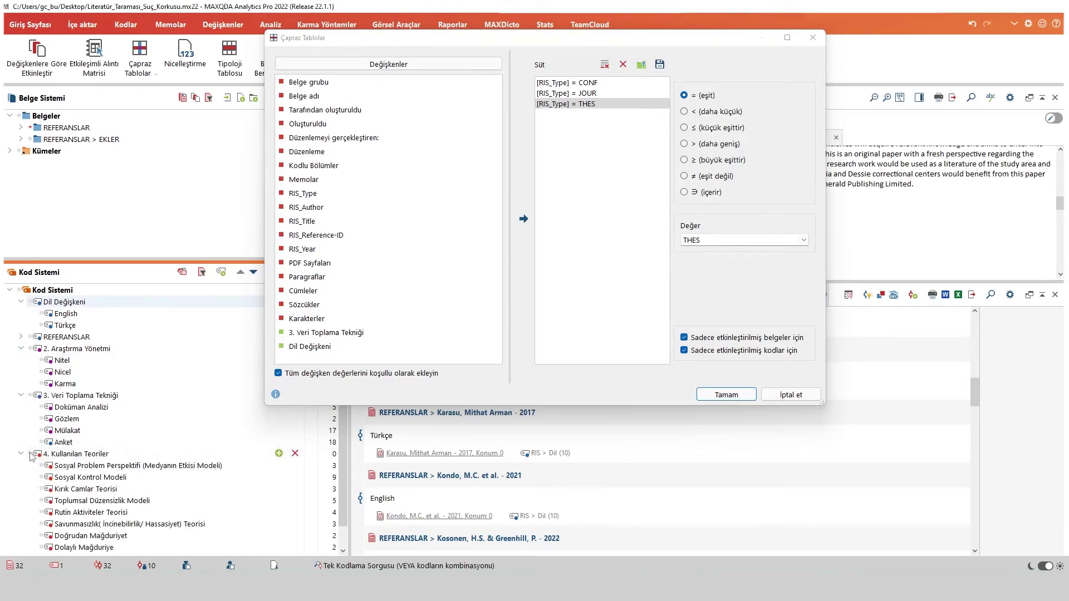
Replace the crosstab's RIS_Type columns with all values of the Dil Değişkeni variable and generate the table for activated documents and codes
{"action": "left_click", "coordinate": [605, 63]}
{"action": "left_click", "coordinate": [524, 349]}
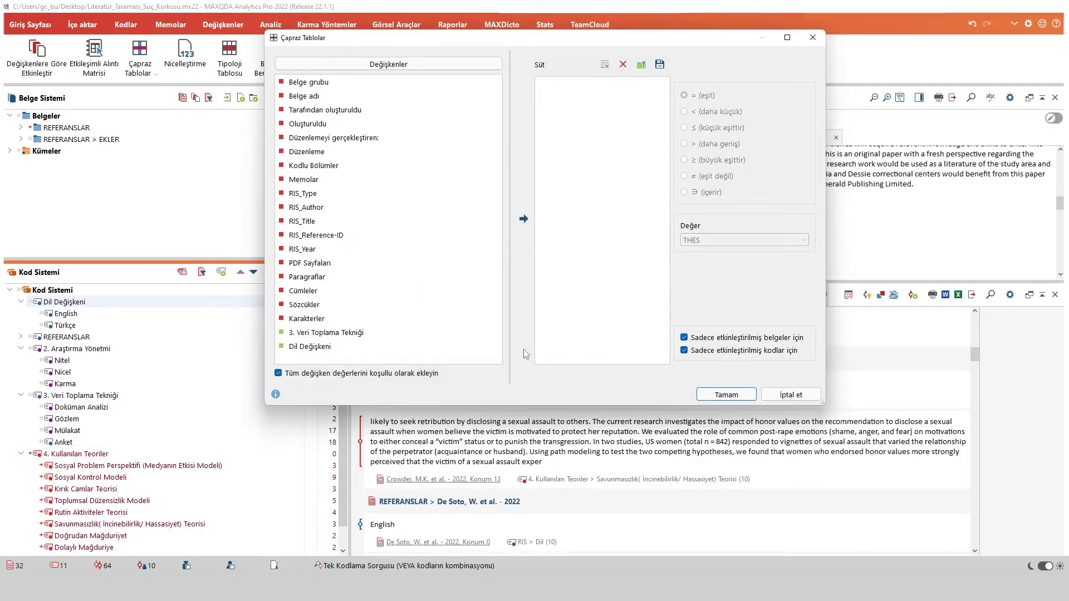
{"action": "left_click", "coordinate": [308, 349]}
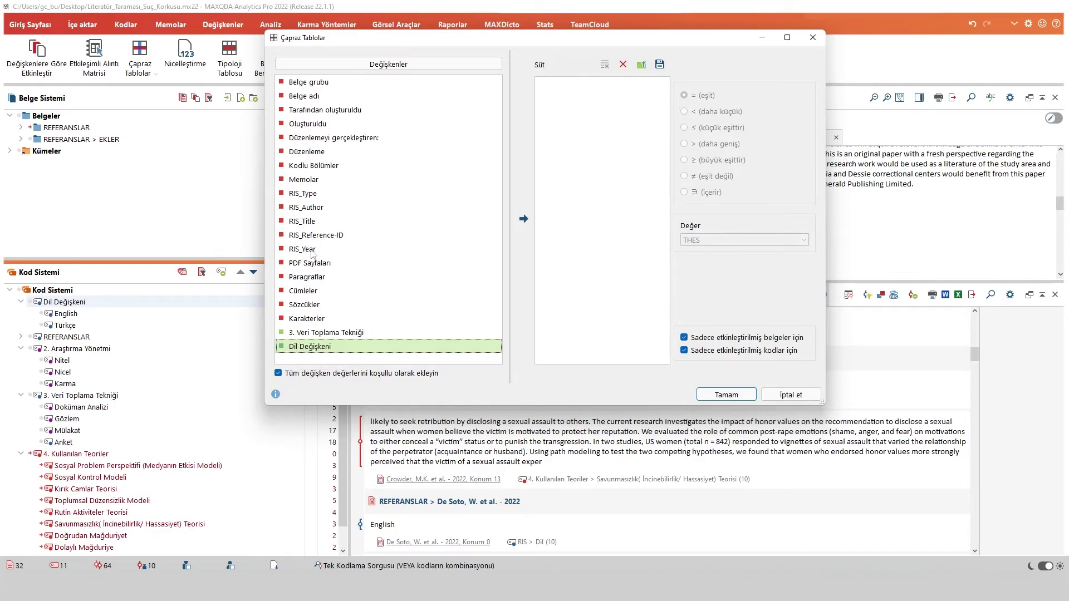
{"action": "left_click", "coordinate": [523, 220]}
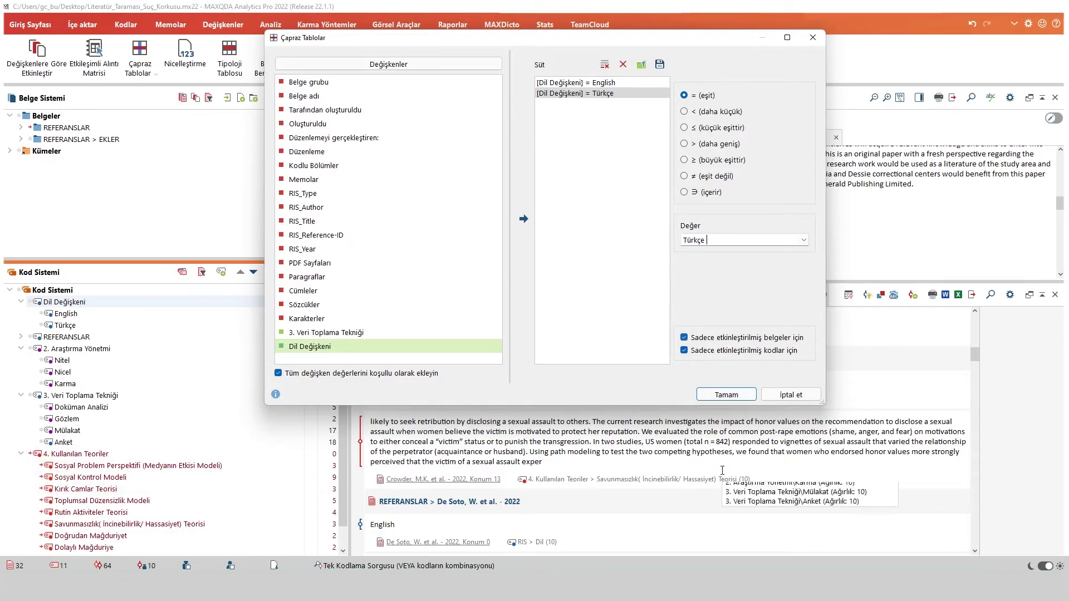
{"action": "left_click", "coordinate": [726, 395]}
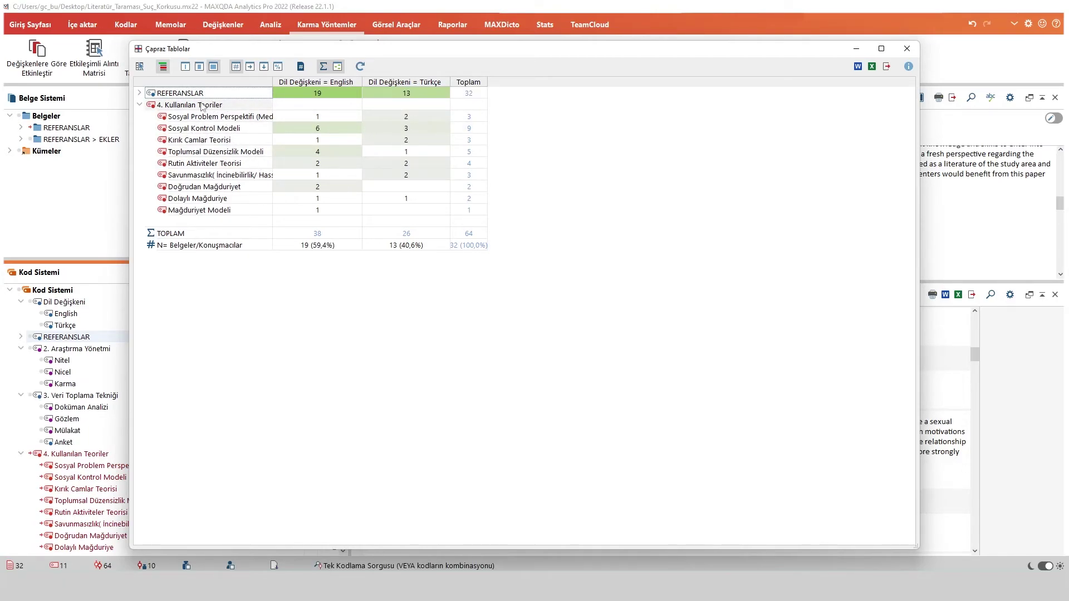
Deactivate the Dil code under REFERANSLAR > RIS and refresh the crosstab with the same language conditions so it covers only the theory codes
{"action": "left_click", "coordinate": [140, 94]}
{"action": "left_click", "coordinate": [140, 94]}
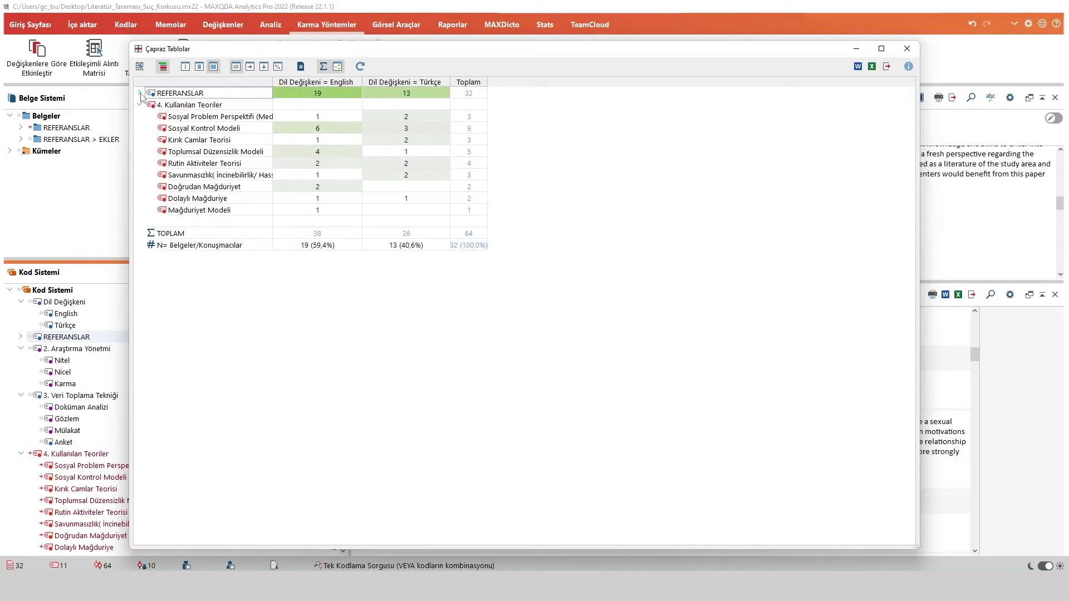
{"action": "left_click", "coordinate": [21, 337]}
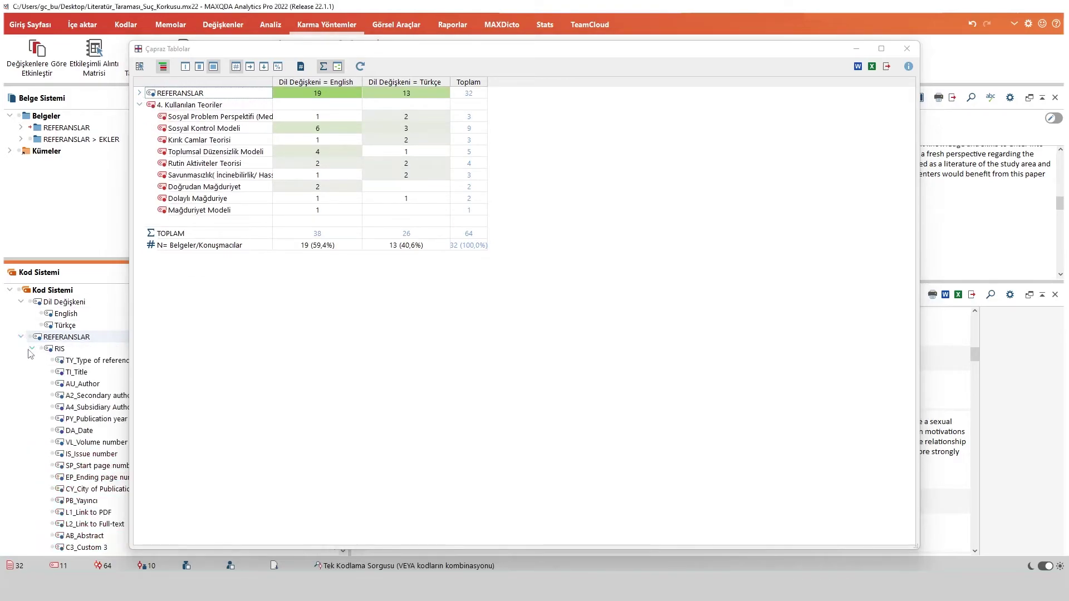
{"action": "scroll", "coordinate": [62, 364], "scroll_direction": "down", "scroll_amount": 12}
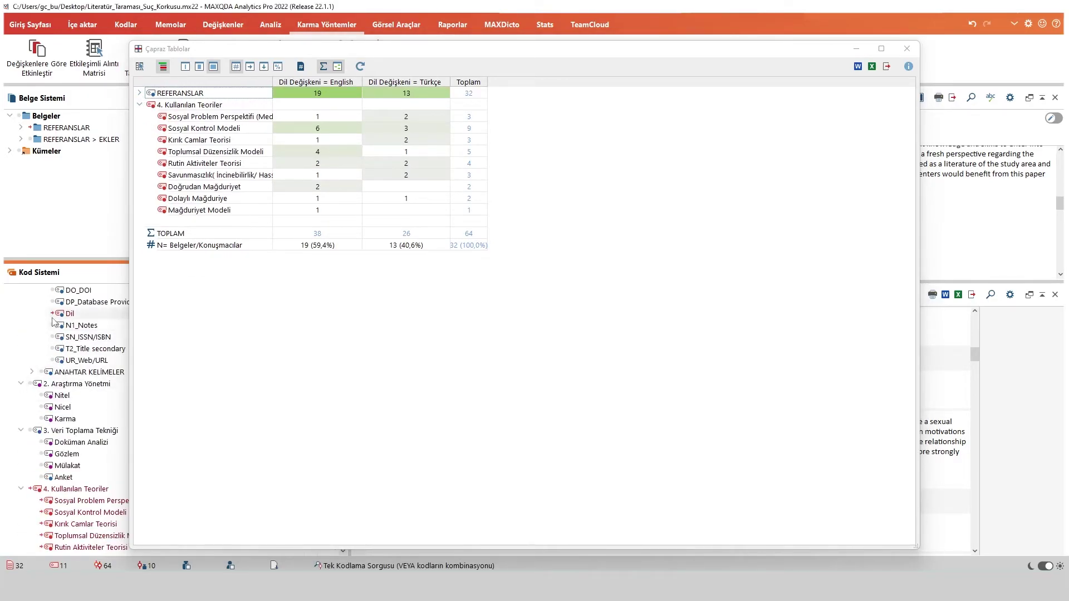
{"action": "scroll", "coordinate": [69, 351], "scroll_direction": "up", "scroll_amount": 7}
{"action": "scroll", "coordinate": [73, 346], "scroll_direction": "up", "scroll_amount": 1}
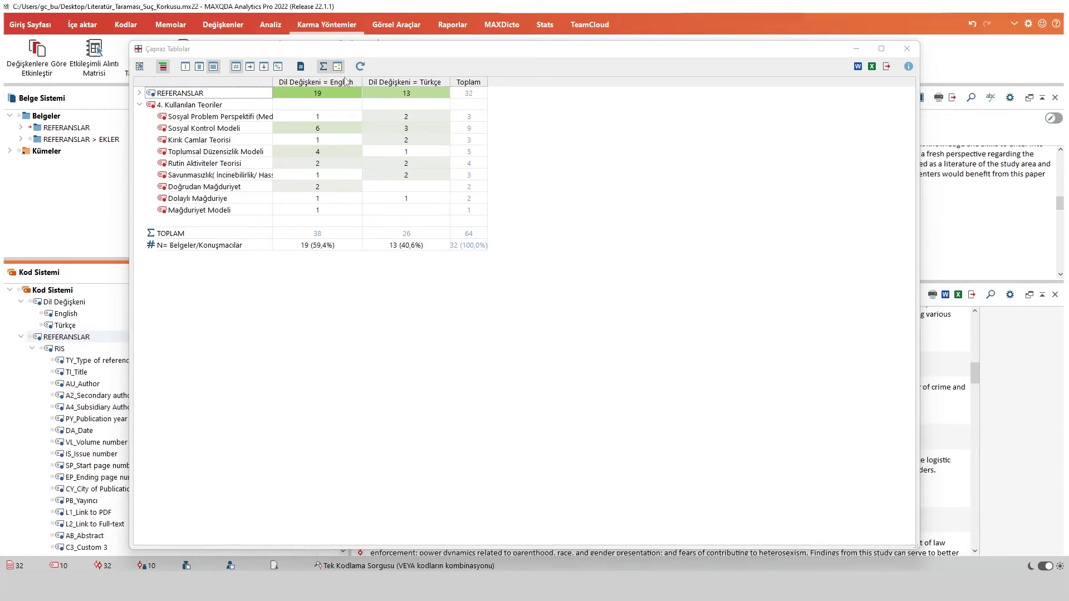
{"action": "left_click", "coordinate": [359, 67]}
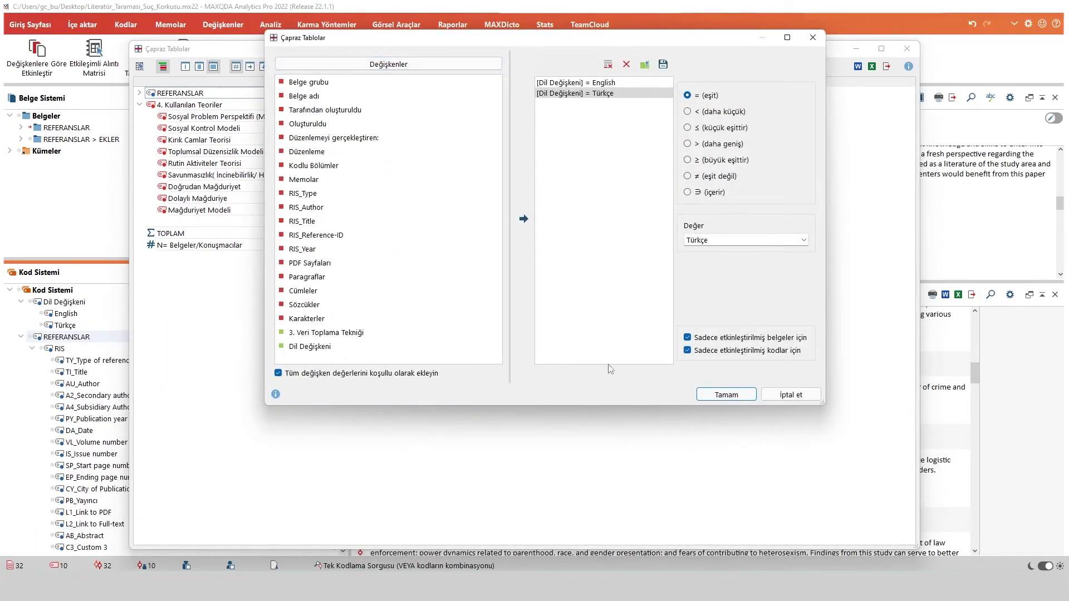
{"action": "left_click", "coordinate": [729, 396]}
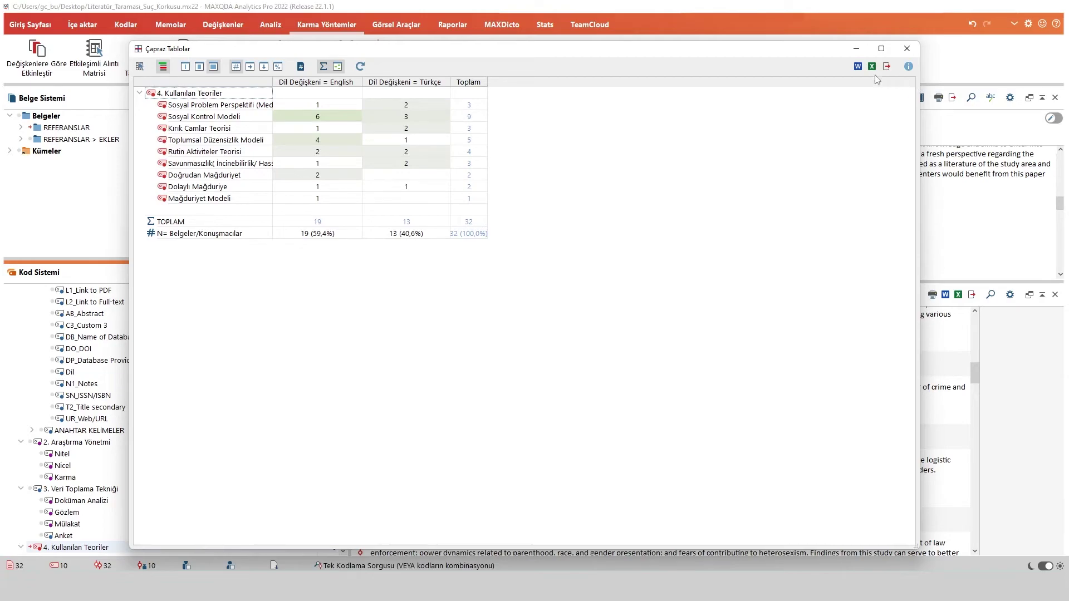
Minimise the crosstab, collapse the code groups below Dil Değişkeni, and deactivate the 4. Kullanılan Teoriler codes
{"action": "left_click", "coordinate": [856, 52]}
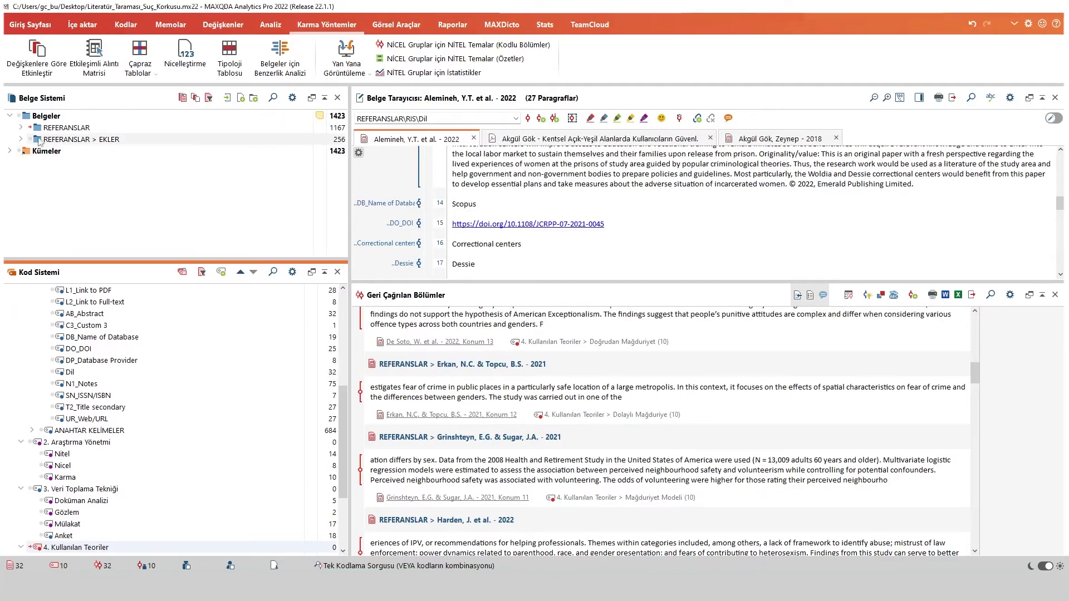
{"action": "scroll", "coordinate": [56, 359], "scroll_direction": "up", "scroll_amount": 6}
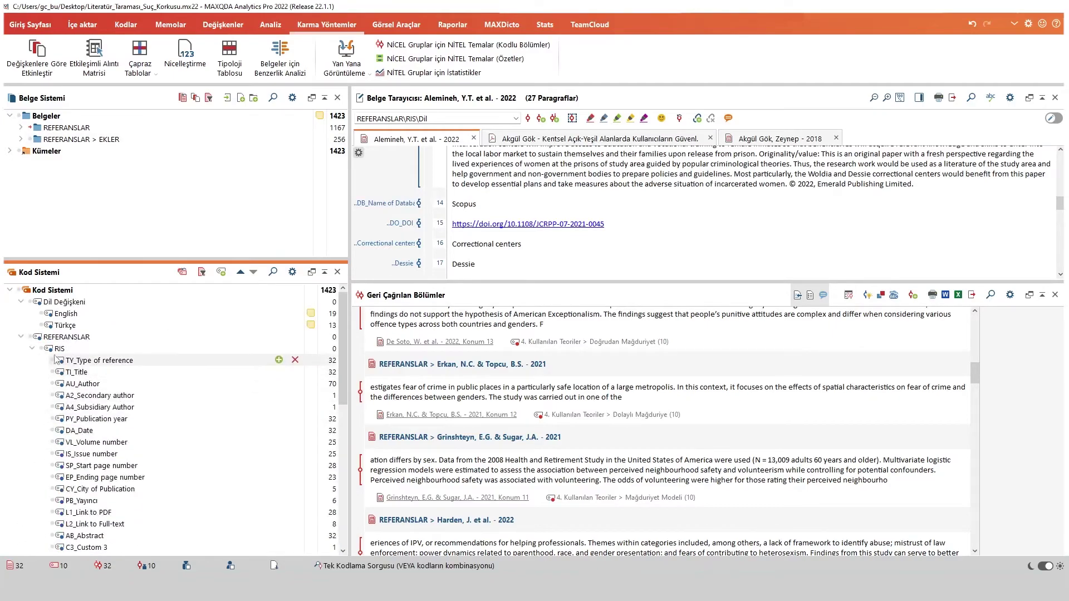
{"action": "left_click", "coordinate": [31, 348]}
{"action": "left_click", "coordinate": [21, 336]}
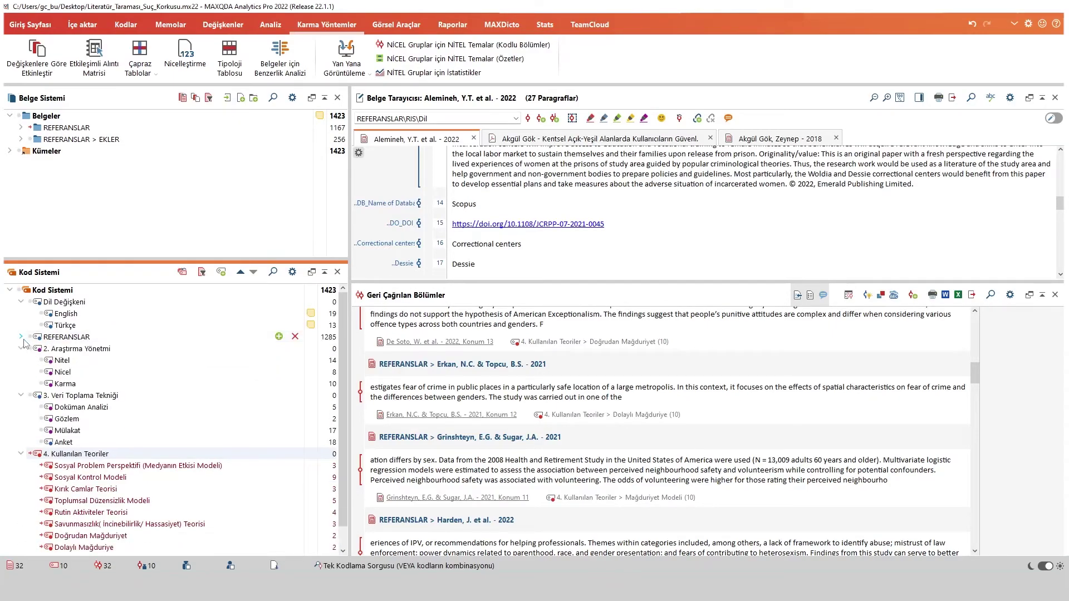
{"action": "left_click", "coordinate": [21, 349]}
{"action": "left_click", "coordinate": [21, 361]}
{"action": "left_click", "coordinate": [21, 372]}
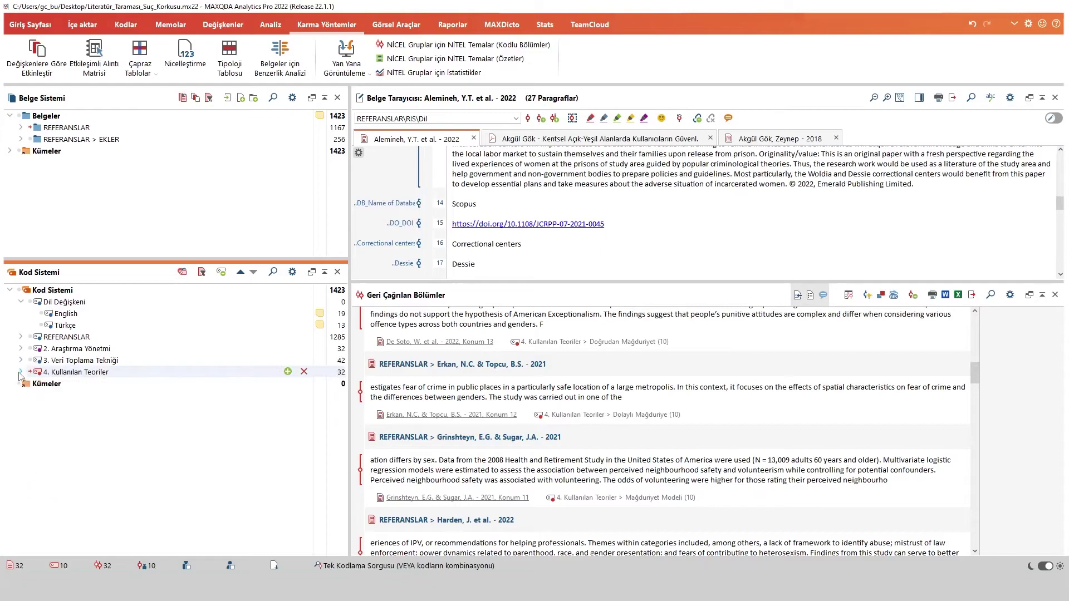
{"action": "left_click", "coordinate": [31, 372]}
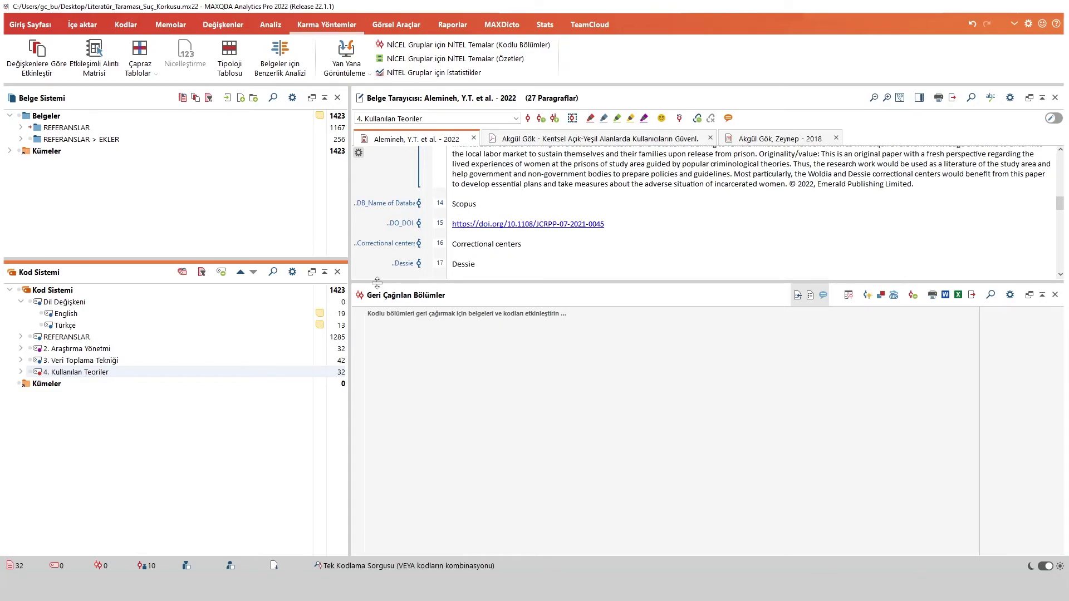
Enlarge the document system and document browser panes and look through the first REFERANSLAR document, including its coded abstract
{"action": "left_click_drag", "start_coordinate": [319, 260], "coordinate": [320, 321]}
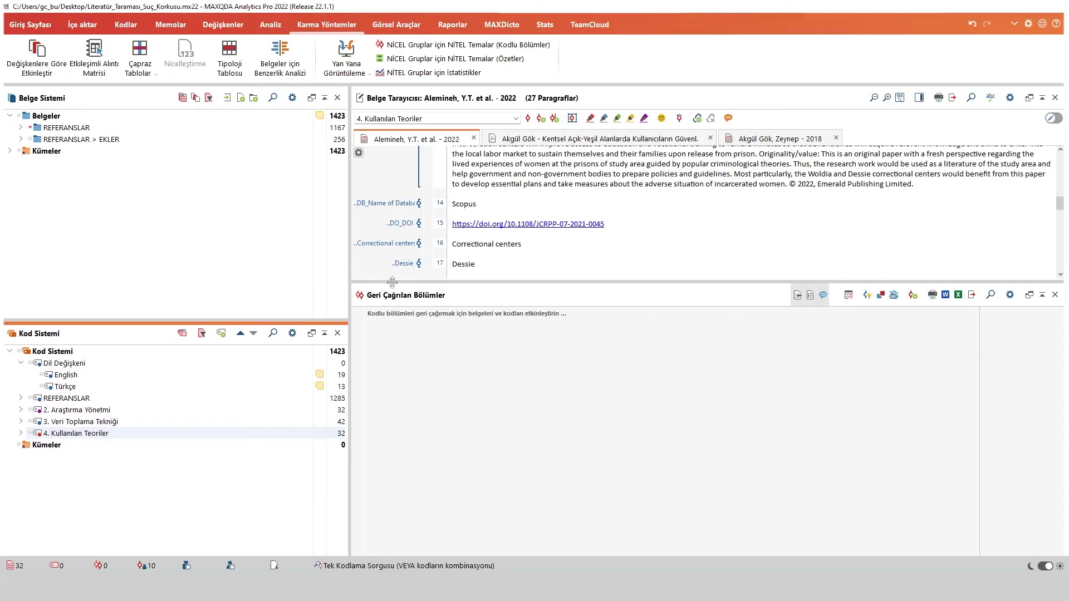
{"action": "left_click_drag", "start_coordinate": [390, 282], "coordinate": [388, 321]}
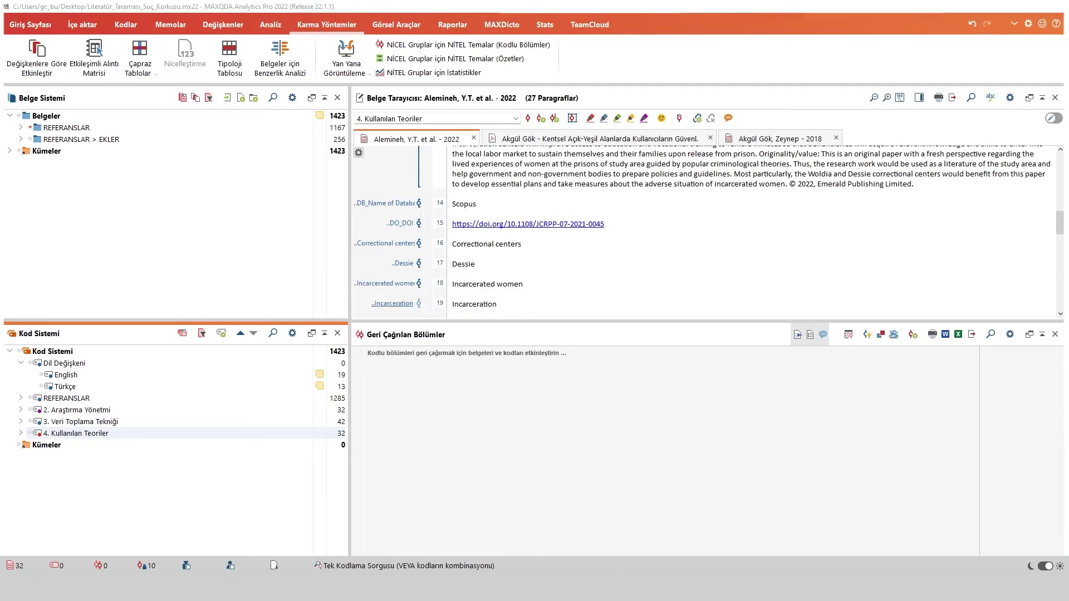
{"action": "left_click", "coordinate": [23, 128]}
{"action": "double_click", "coordinate": [95, 140]}
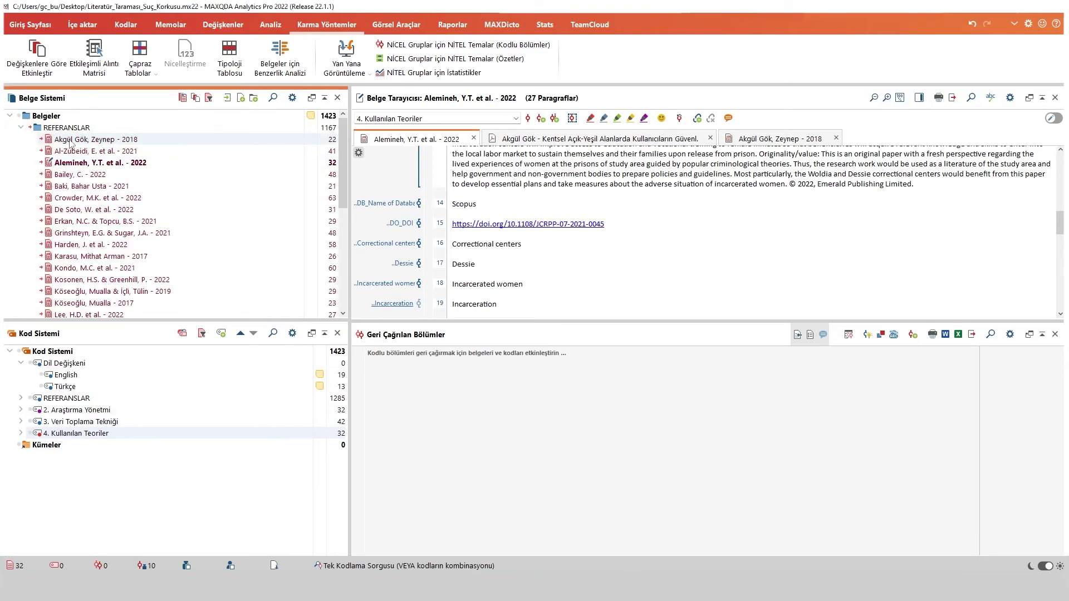
{"action": "scroll", "coordinate": [558, 217], "scroll_direction": "down", "scroll_amount": 10}
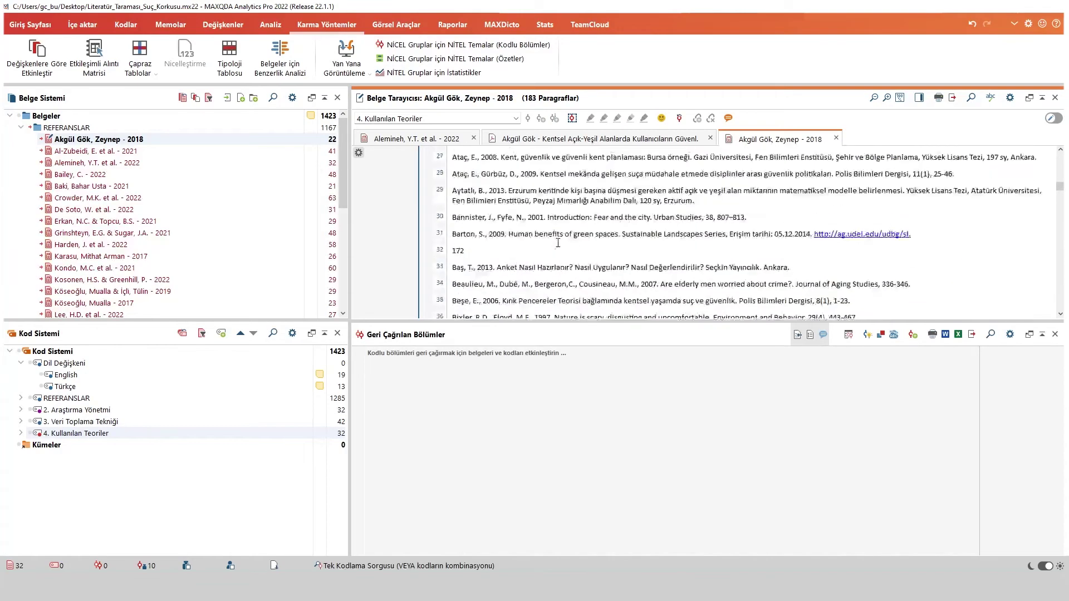
{"action": "scroll", "coordinate": [524, 281], "scroll_direction": "up", "scroll_amount": 10}
{"action": "scroll", "coordinate": [524, 281], "scroll_direction": "up", "scroll_amount": 10}
{"action": "scroll", "coordinate": [391, 256], "scroll_direction": "down", "scroll_amount": 3}
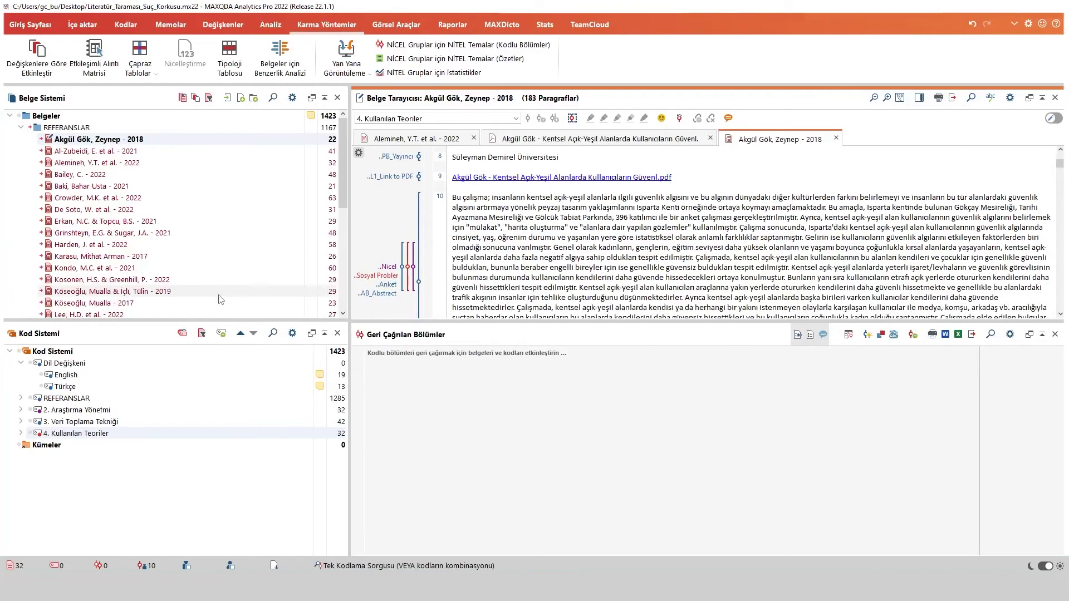
Activate the AB_Abstract code under REFERANSLAR > RIS and look through the retrieved abstract segments
{"action": "left_click", "coordinate": [23, 398]}
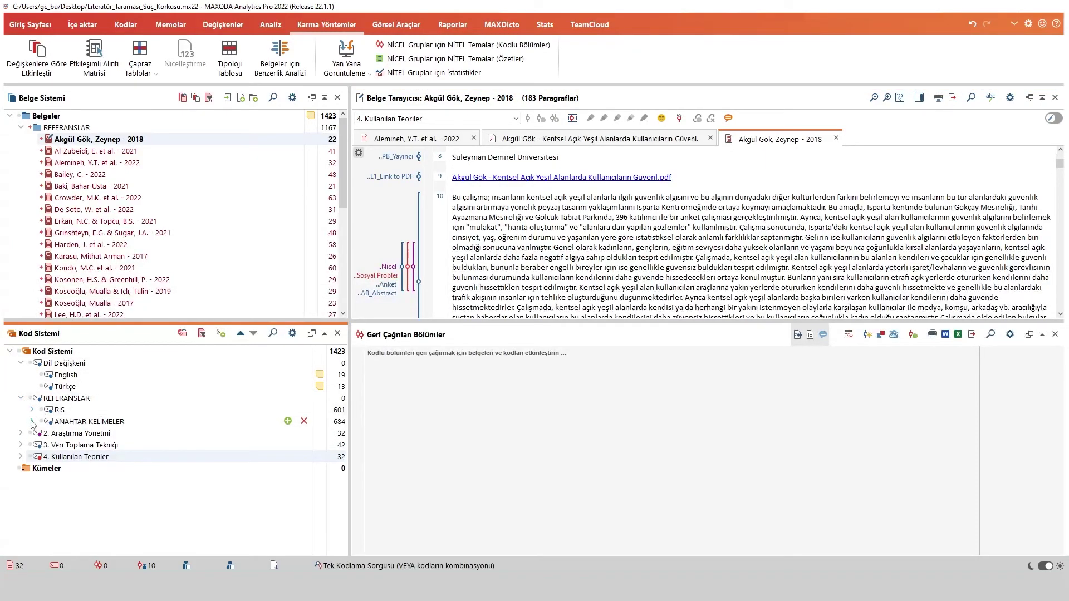
{"action": "left_click", "coordinate": [32, 410]}
{"action": "scroll", "coordinate": [83, 434], "scroll_direction": "down", "scroll_amount": 3}
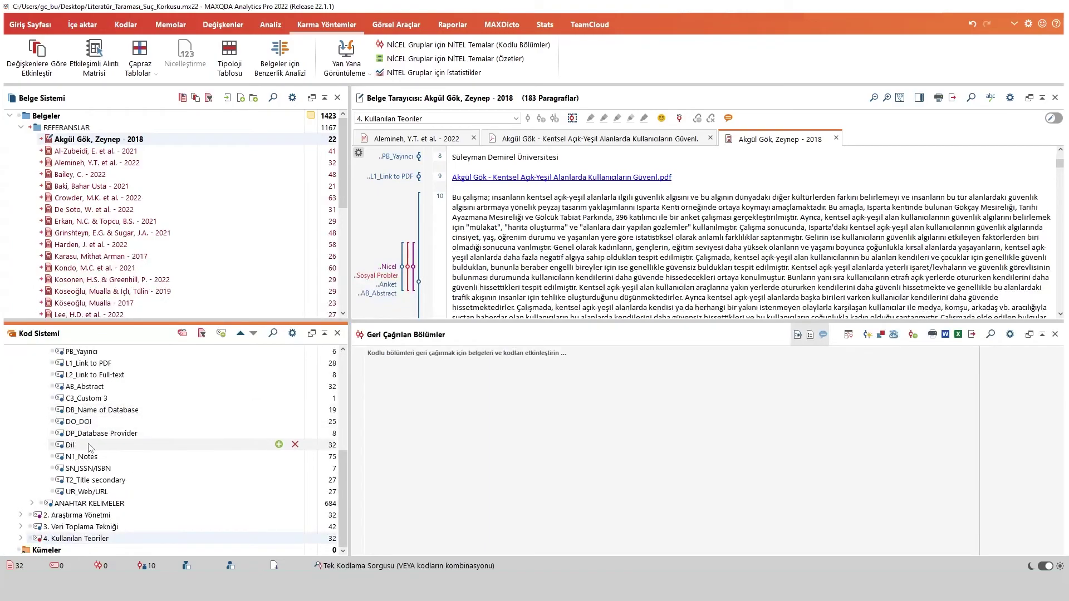
{"action": "left_click", "coordinate": [52, 387]}
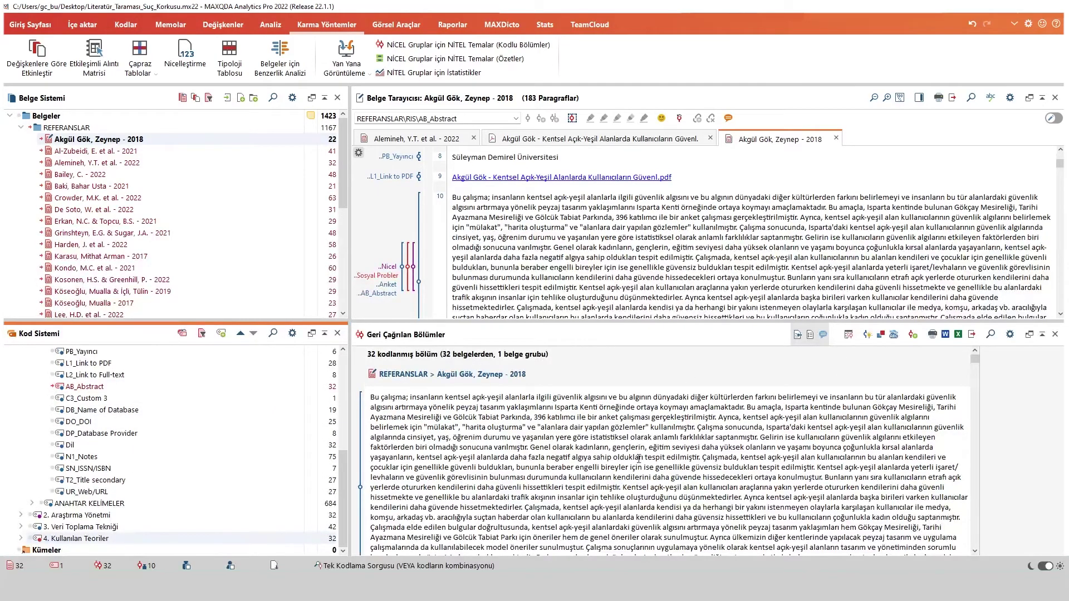
{"action": "scroll", "coordinate": [520, 386], "scroll_direction": "down", "scroll_amount": 8}
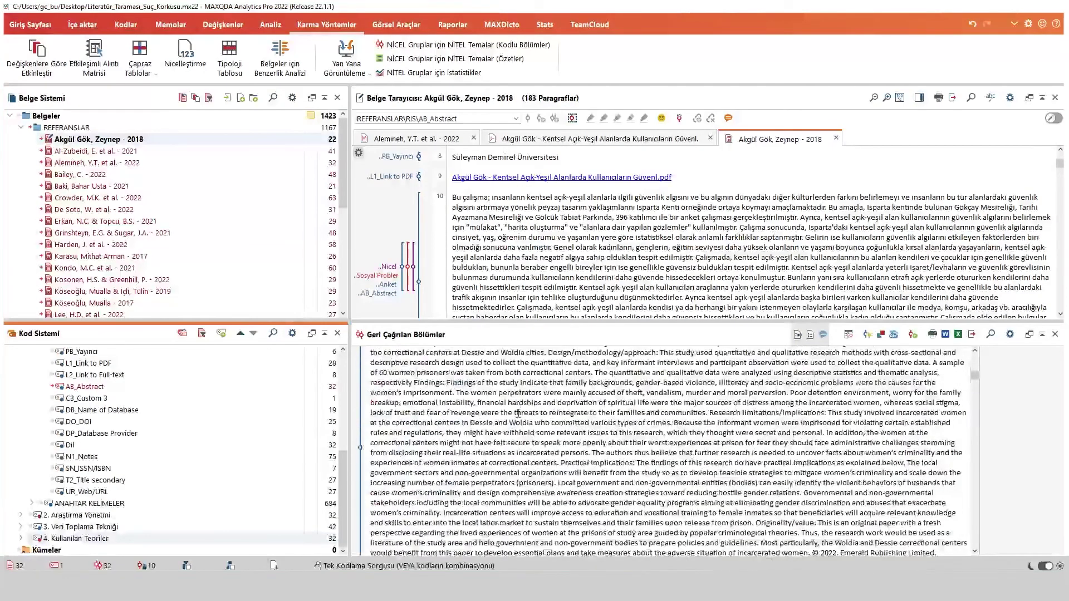
{"action": "scroll", "coordinate": [533, 411], "scroll_direction": "up", "scroll_amount": 3}
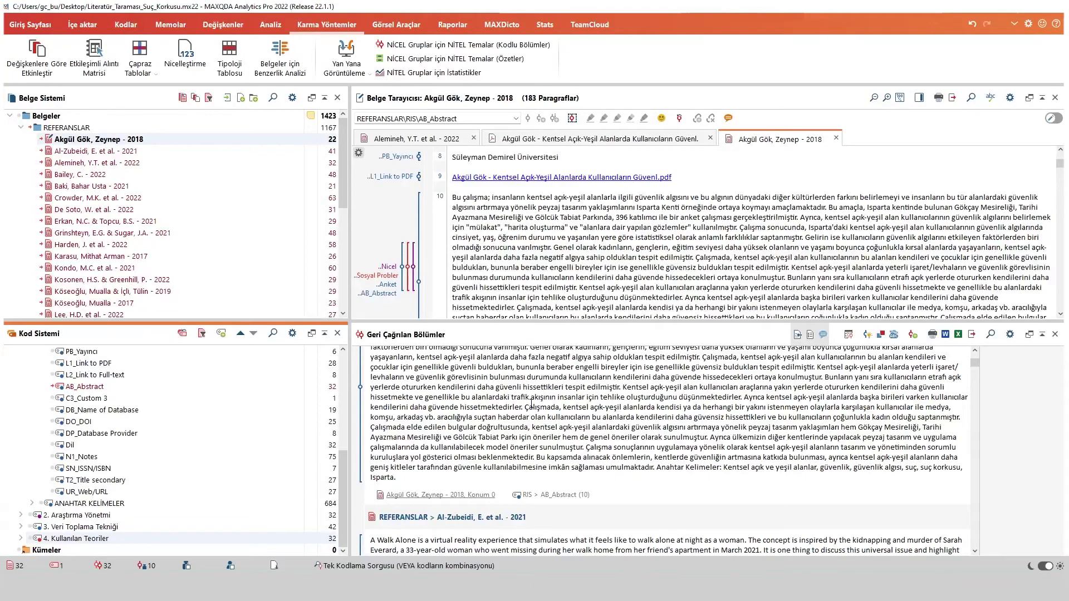
Export the retrieved abstracts to the desktop as the Word document MAXQDA 2022 Kodlu Bölümler (1).docx and look through the exported text
{"action": "left_click", "coordinate": [945, 334]}
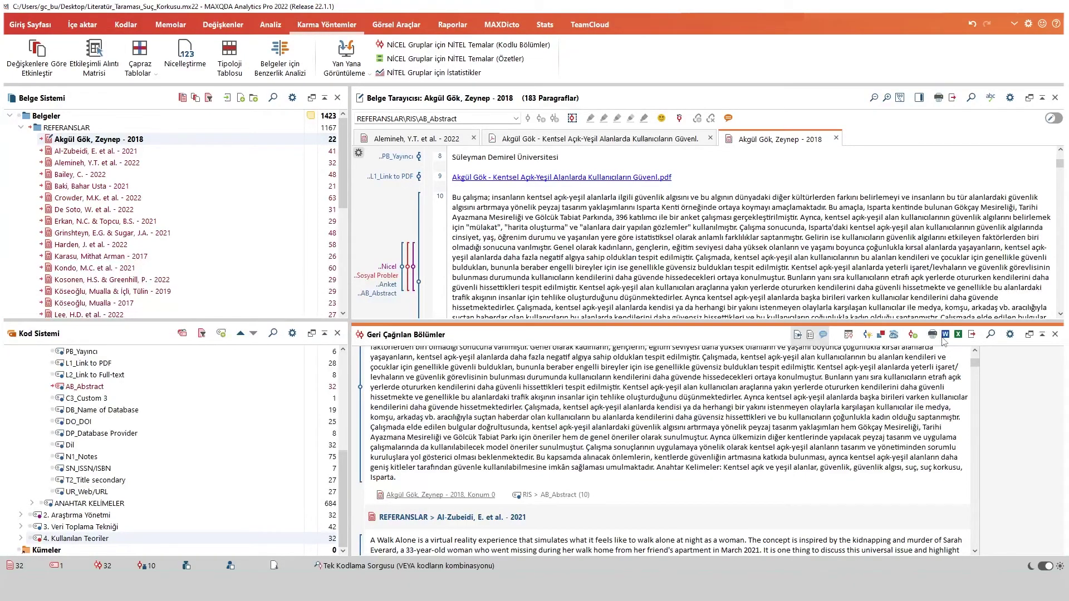
{"action": "scroll", "coordinate": [45, 211], "scroll_direction": "up", "scroll_amount": 3}
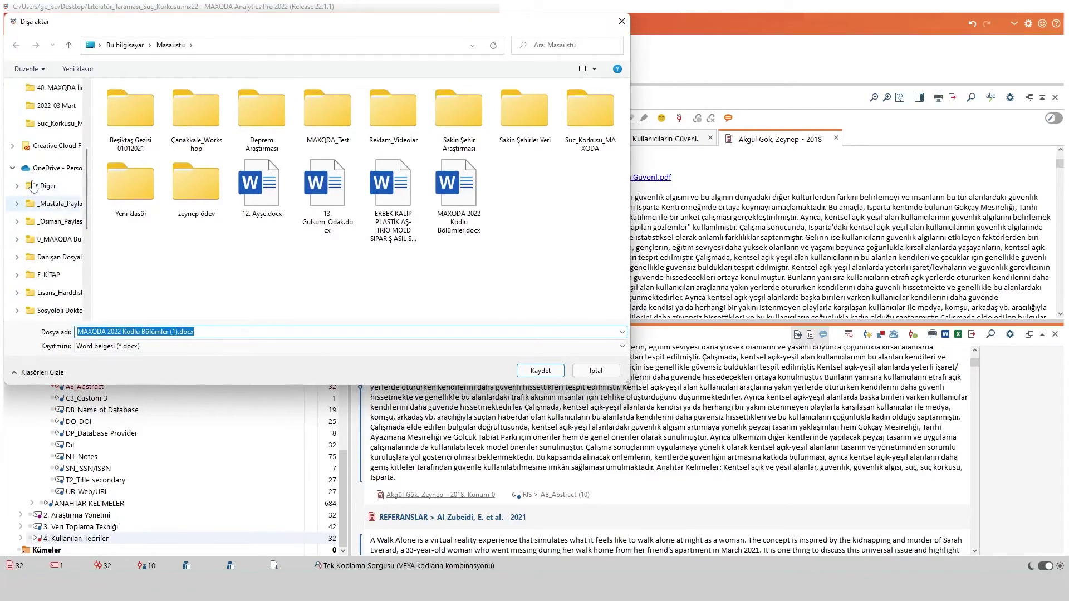
{"action": "left_click", "coordinate": [540, 371]}
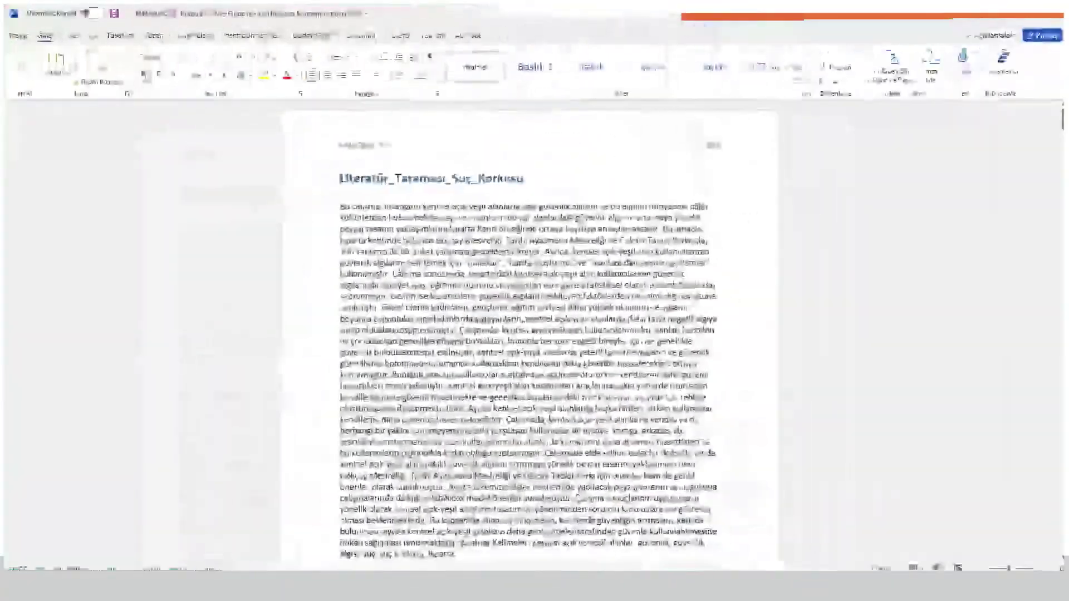
{"action": "scroll", "coordinate": [503, 294], "scroll_direction": "down", "scroll_amount": 10}
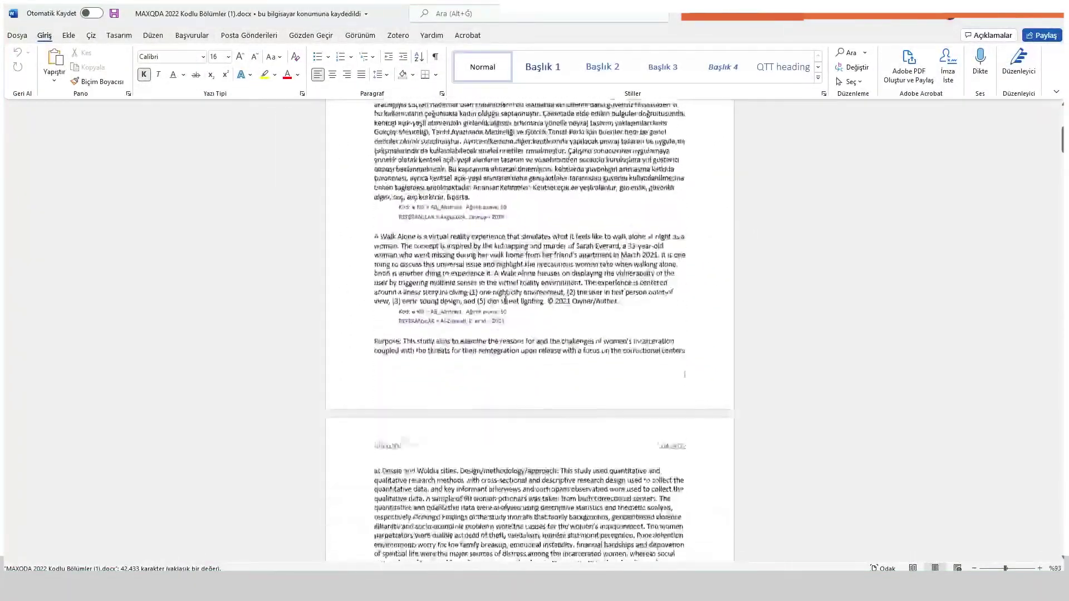
{"action": "scroll", "coordinate": [503, 289], "scroll_direction": "down", "scroll_amount": 10}
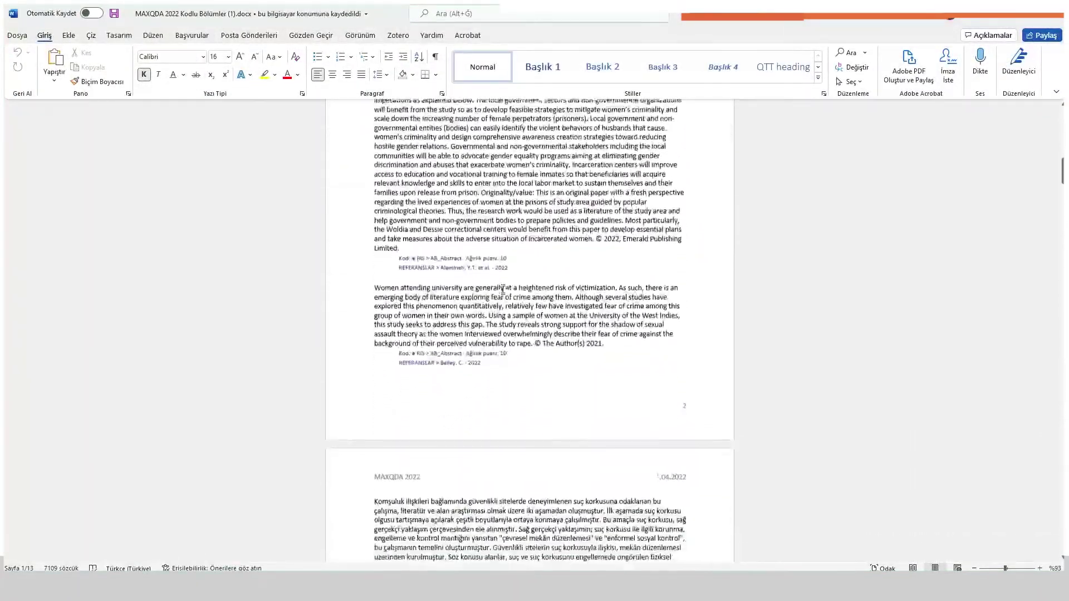
Look further through the exported abstracts, switch back to MAXQDA and expand the 4. Kullanılan Teoriler code group
{"action": "scroll", "coordinate": [503, 290], "scroll_direction": "down", "scroll_amount": 15}
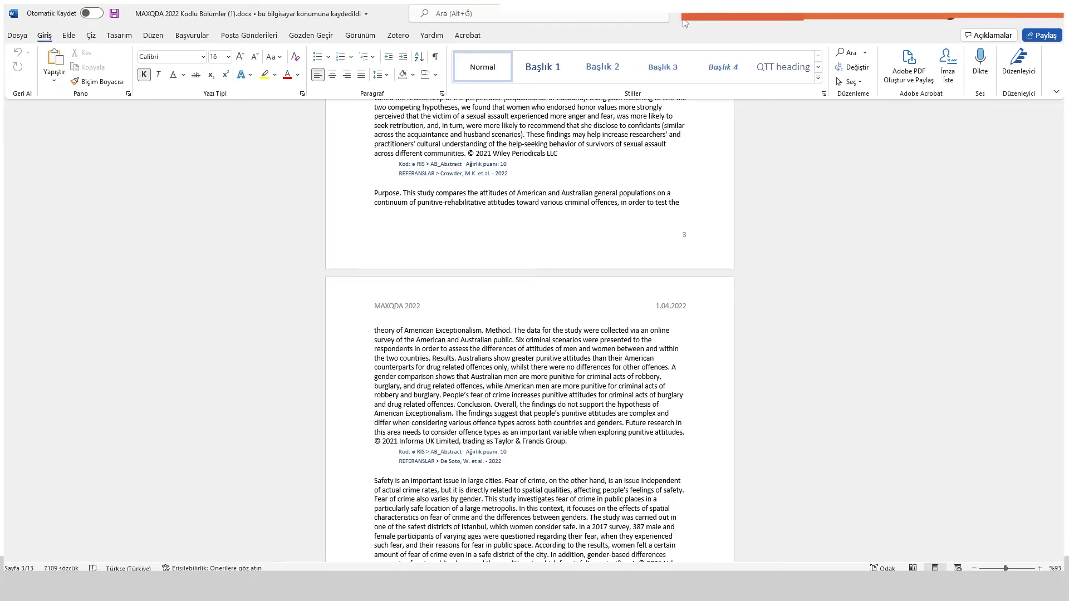
{"action": "left_click_drag", "start_coordinate": [686, 21], "coordinate": [666, 125]}
{"action": "left_click", "coordinate": [195, 456]}
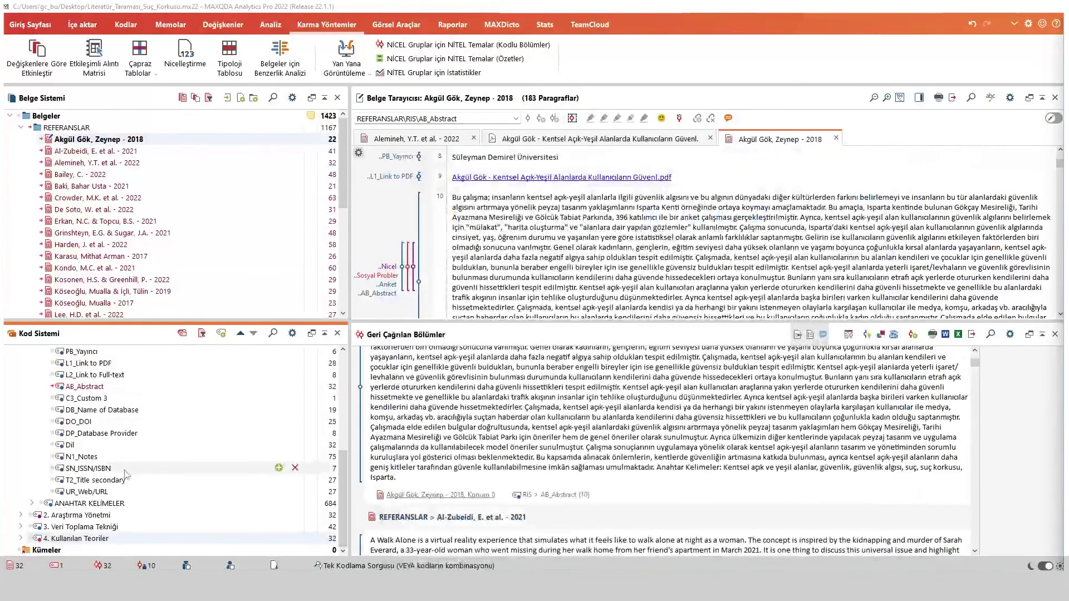
{"action": "left_click", "coordinate": [20, 538]}
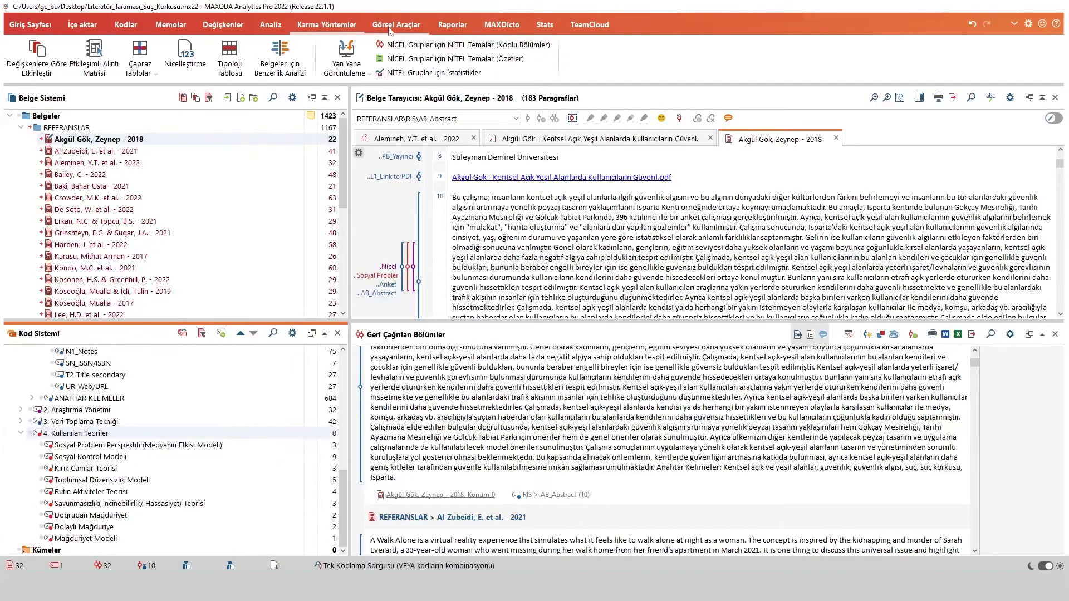
Open the QTT: Sorular - Temalar - Teoriler workspace, look at its start page and close it
{"action": "left_click", "coordinate": [471, 25]}
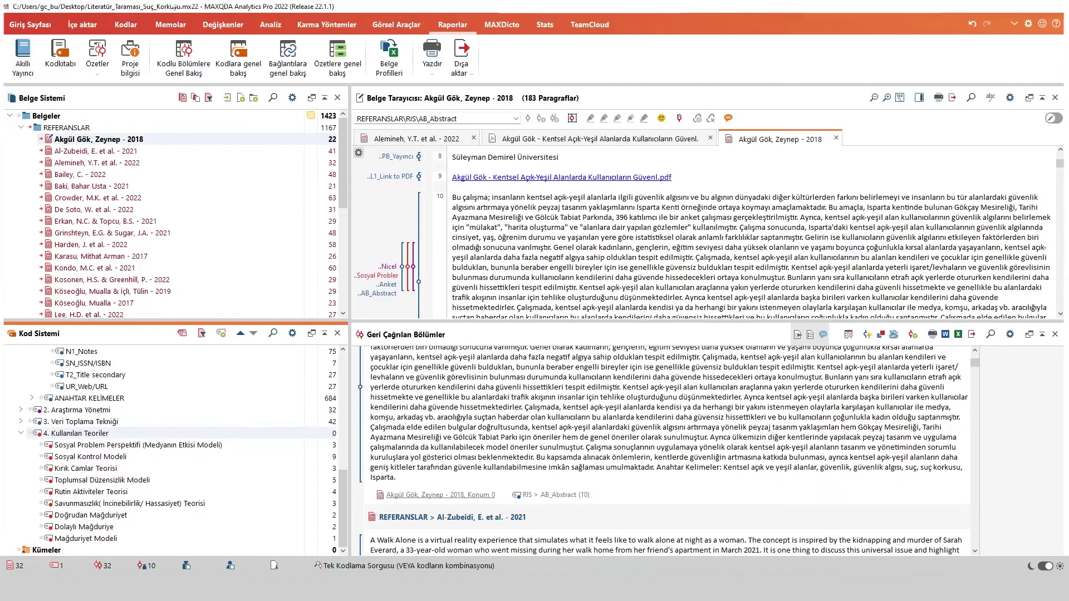
{"action": "left_click", "coordinate": [271, 24]}
{"action": "left_click", "coordinate": [40, 53]}
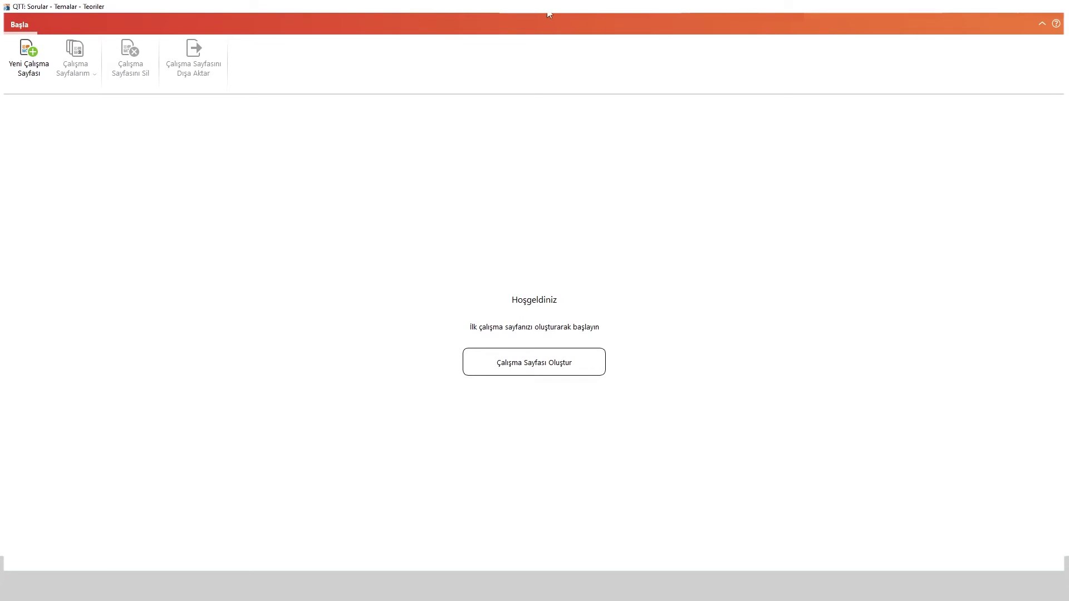
{"action": "left_click_drag", "start_coordinate": [546, 12], "coordinate": [551, 212]}
{"action": "left_click", "coordinate": [796, 197]}
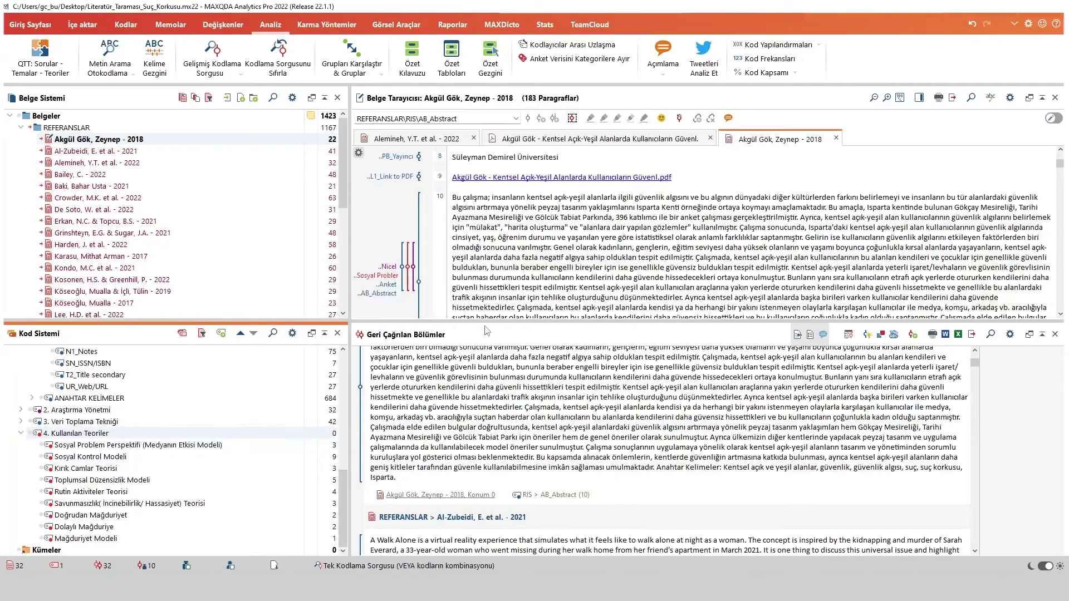
View the opening paragraphs of the third REFERANSLAR document, and examine RIS_Type through RIS_Year in the document variables list before closing it
{"action": "double_click", "coordinate": [101, 162]}
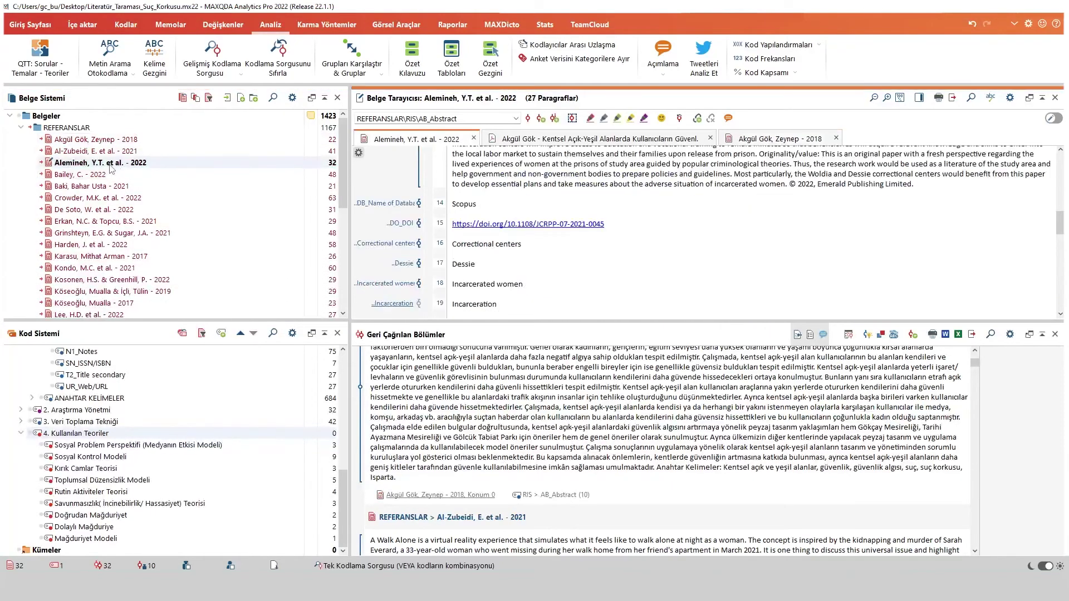
{"action": "scroll", "coordinate": [466, 253], "scroll_direction": "up", "scroll_amount": 10}
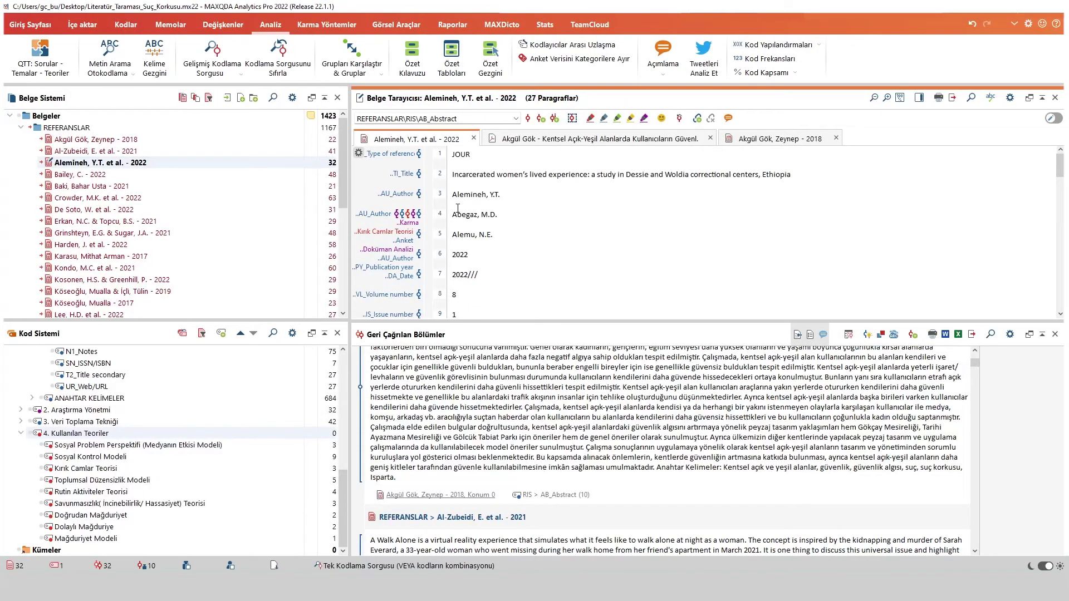
{"action": "left_click", "coordinate": [227, 27]}
{"action": "left_click", "coordinate": [44, 72]}
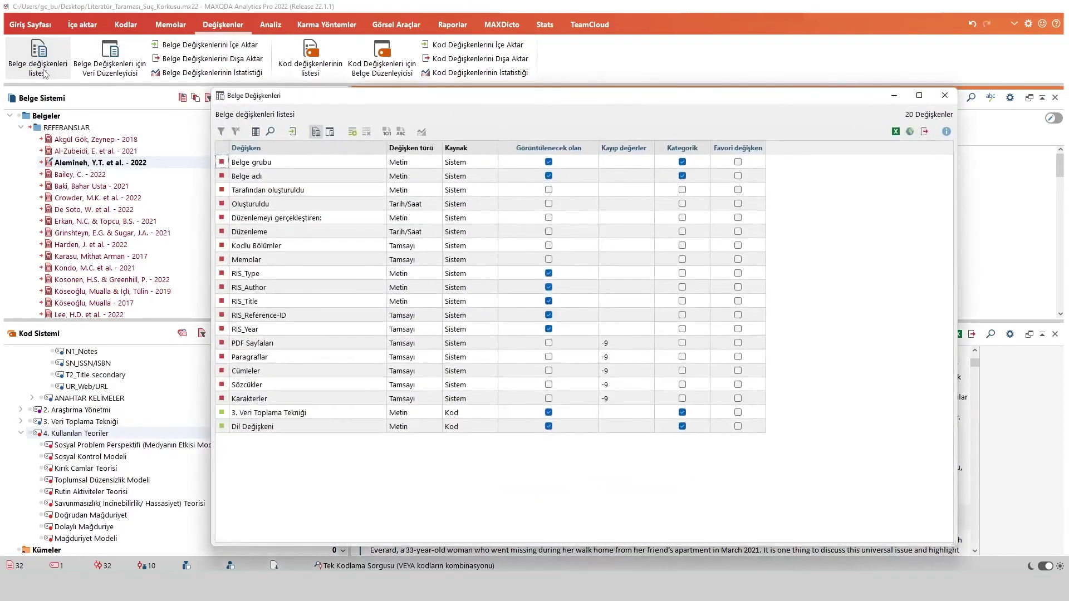
{"action": "left_click", "coordinate": [254, 277]}
{"action": "left_click", "coordinate": [267, 289]}
{"action": "left_click", "coordinate": [270, 303]}
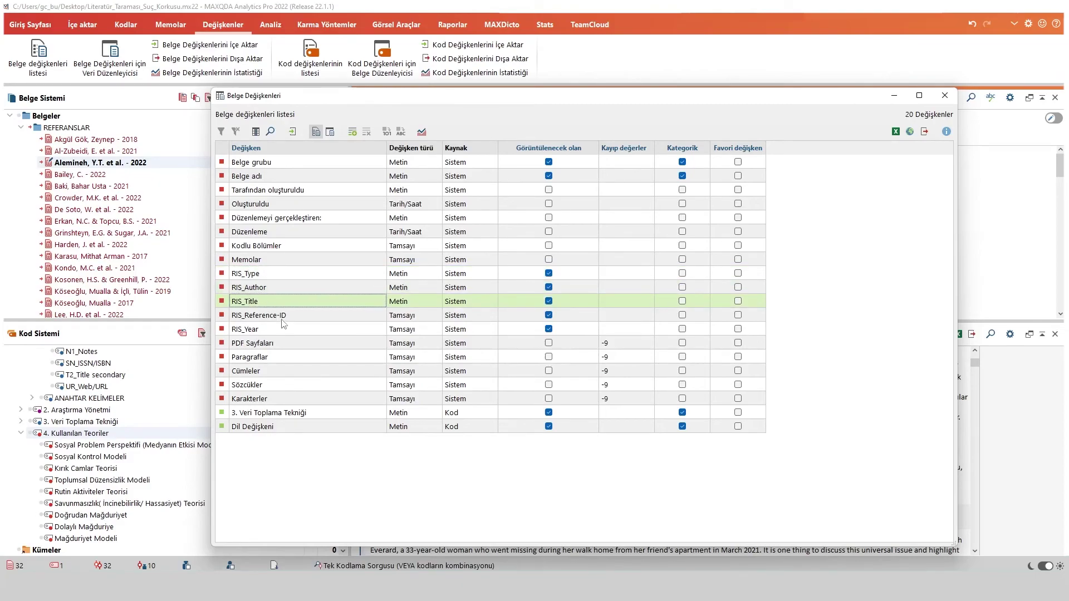
{"action": "left_click", "coordinate": [283, 319]}
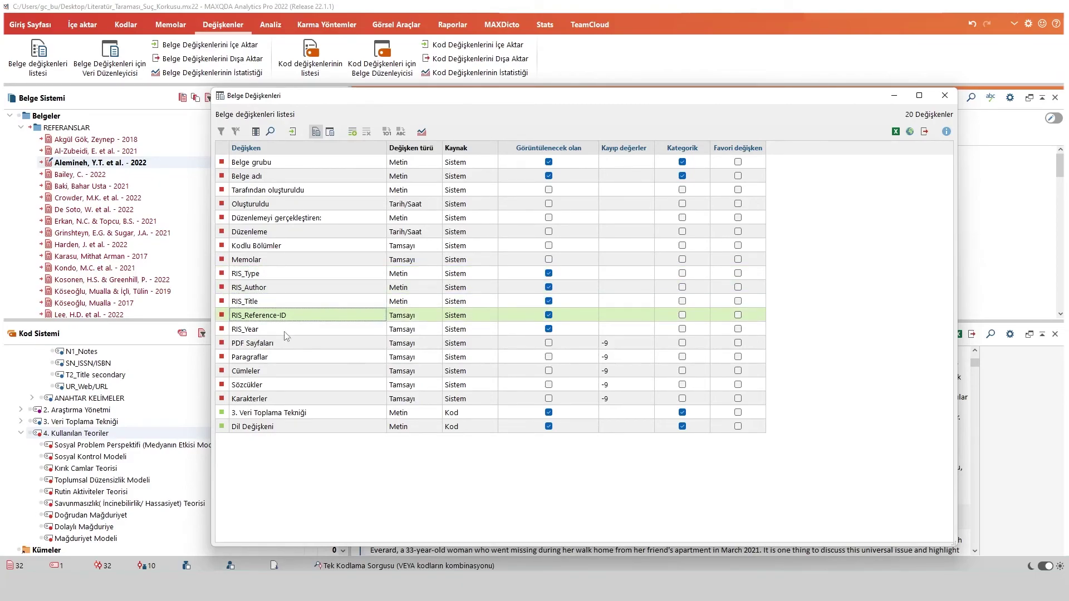
{"action": "left_click", "coordinate": [285, 333]}
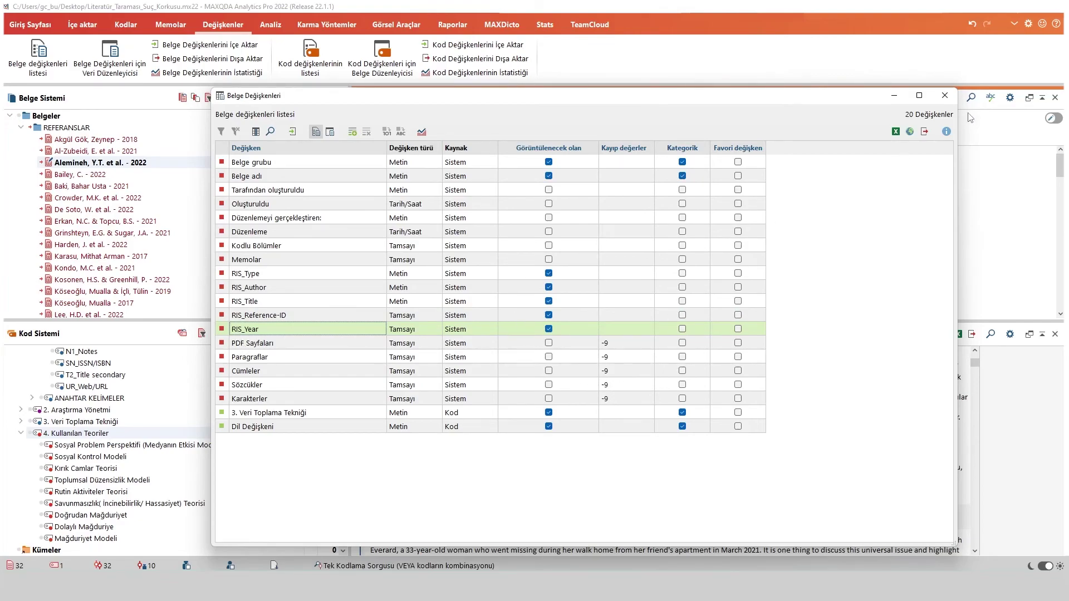
{"action": "left_click", "coordinate": [945, 96]}
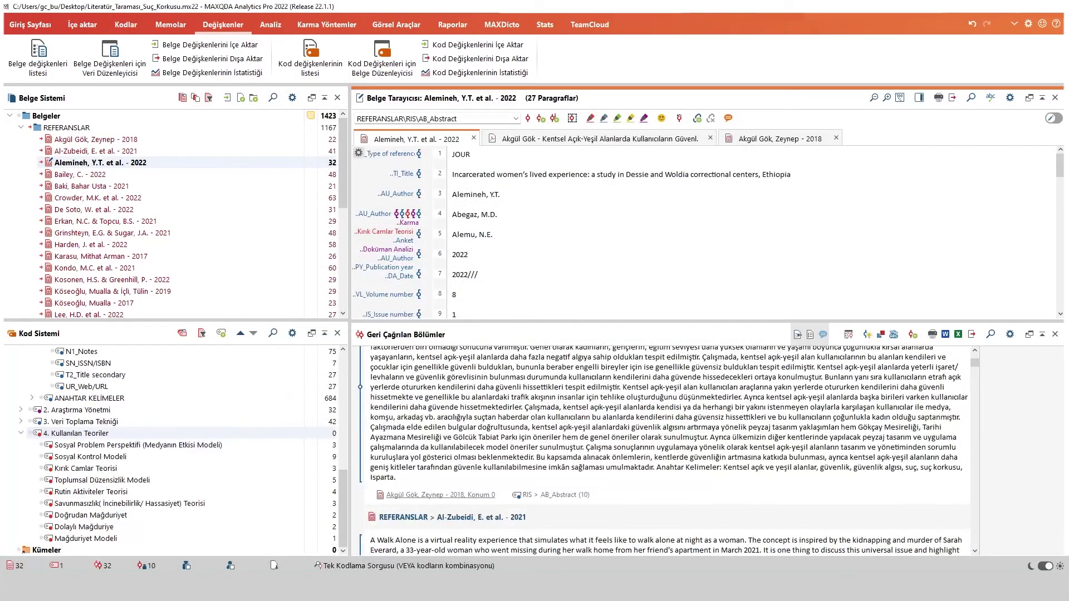